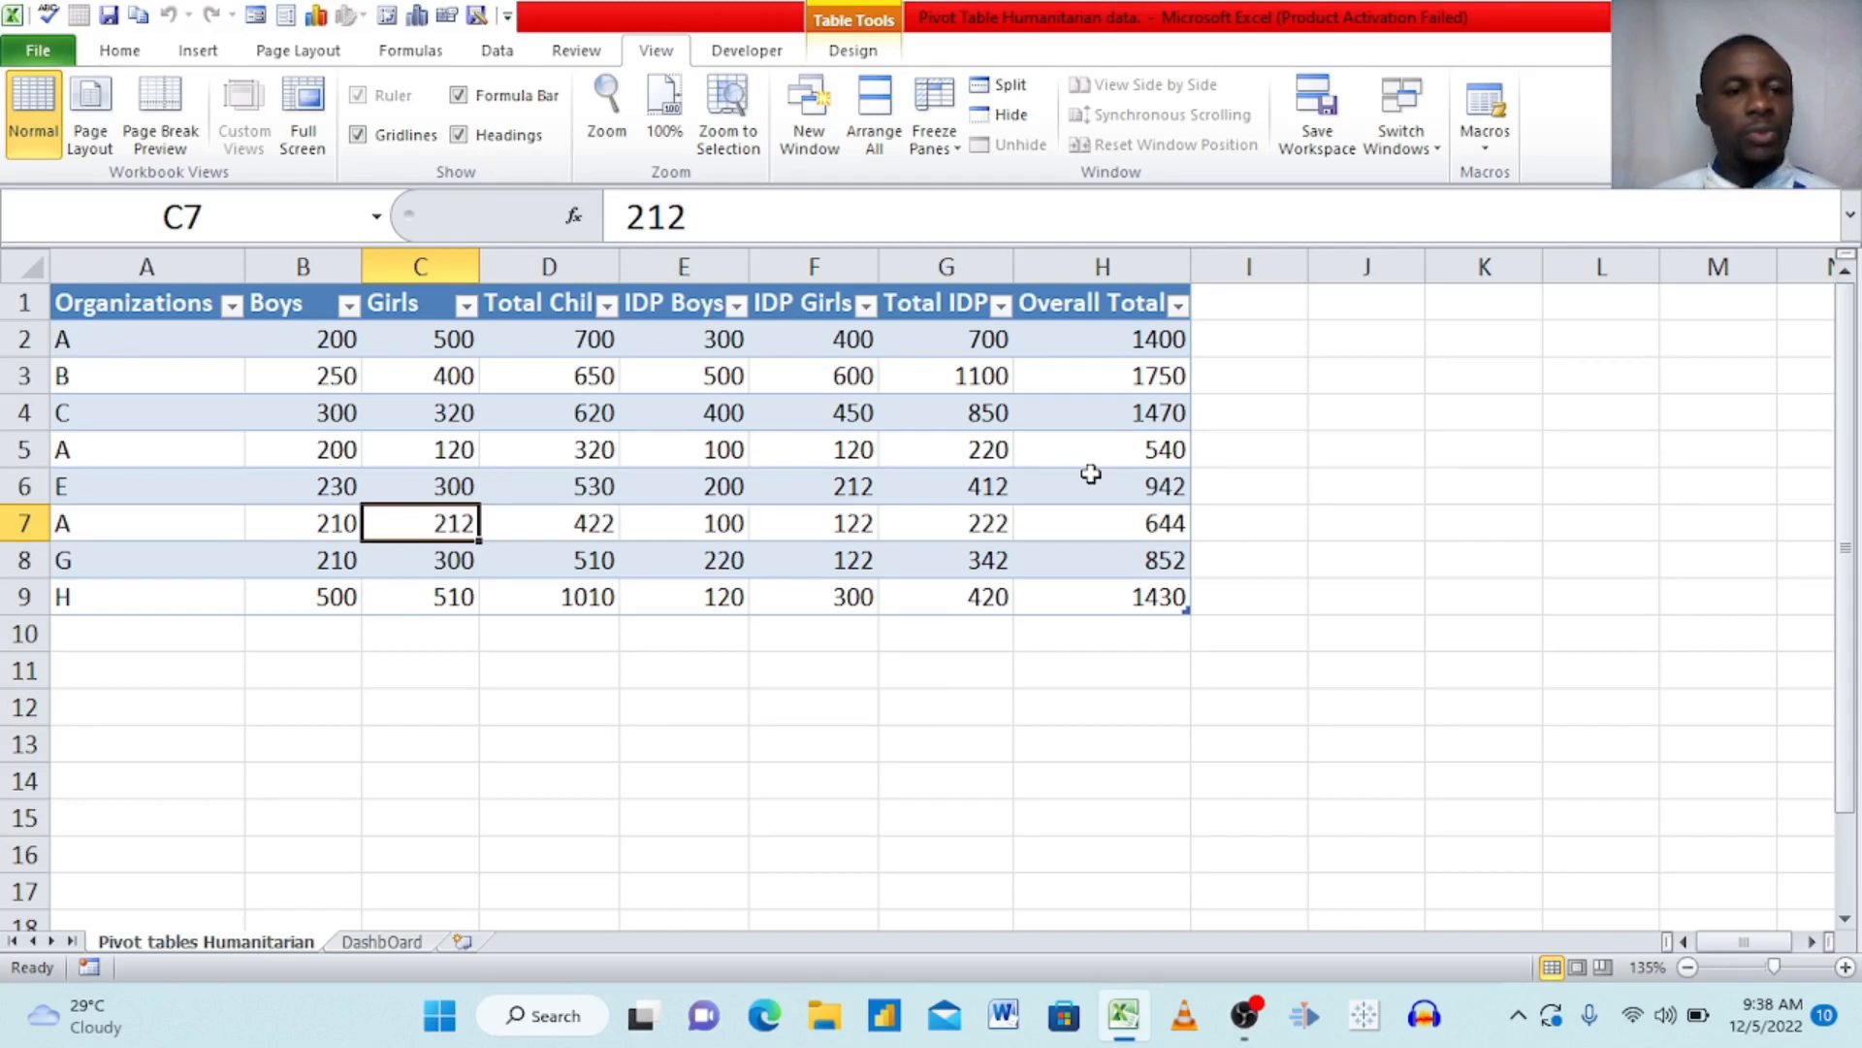
# - Examine the children, IDP and overall total columns of the humanitarian data table, and look at the DashbOard sheet
pyautogui.click(238, 449)
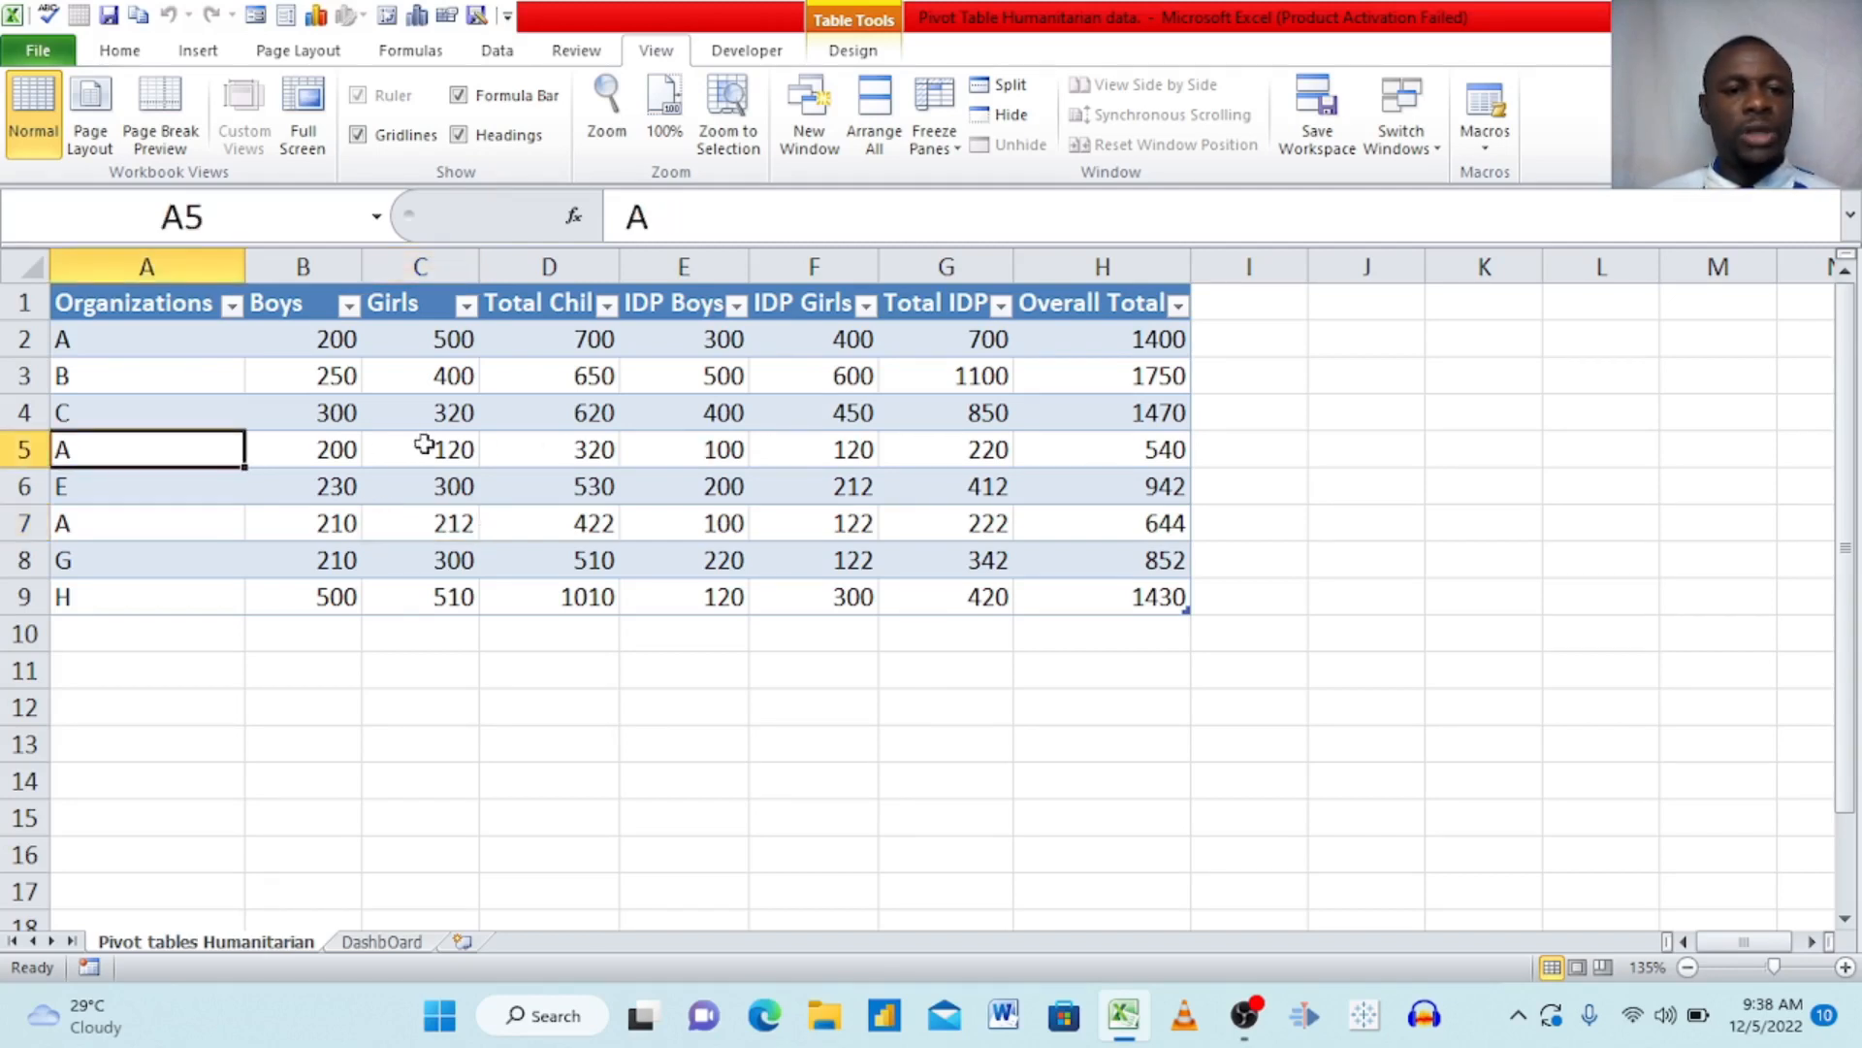
pyautogui.click(520, 415)
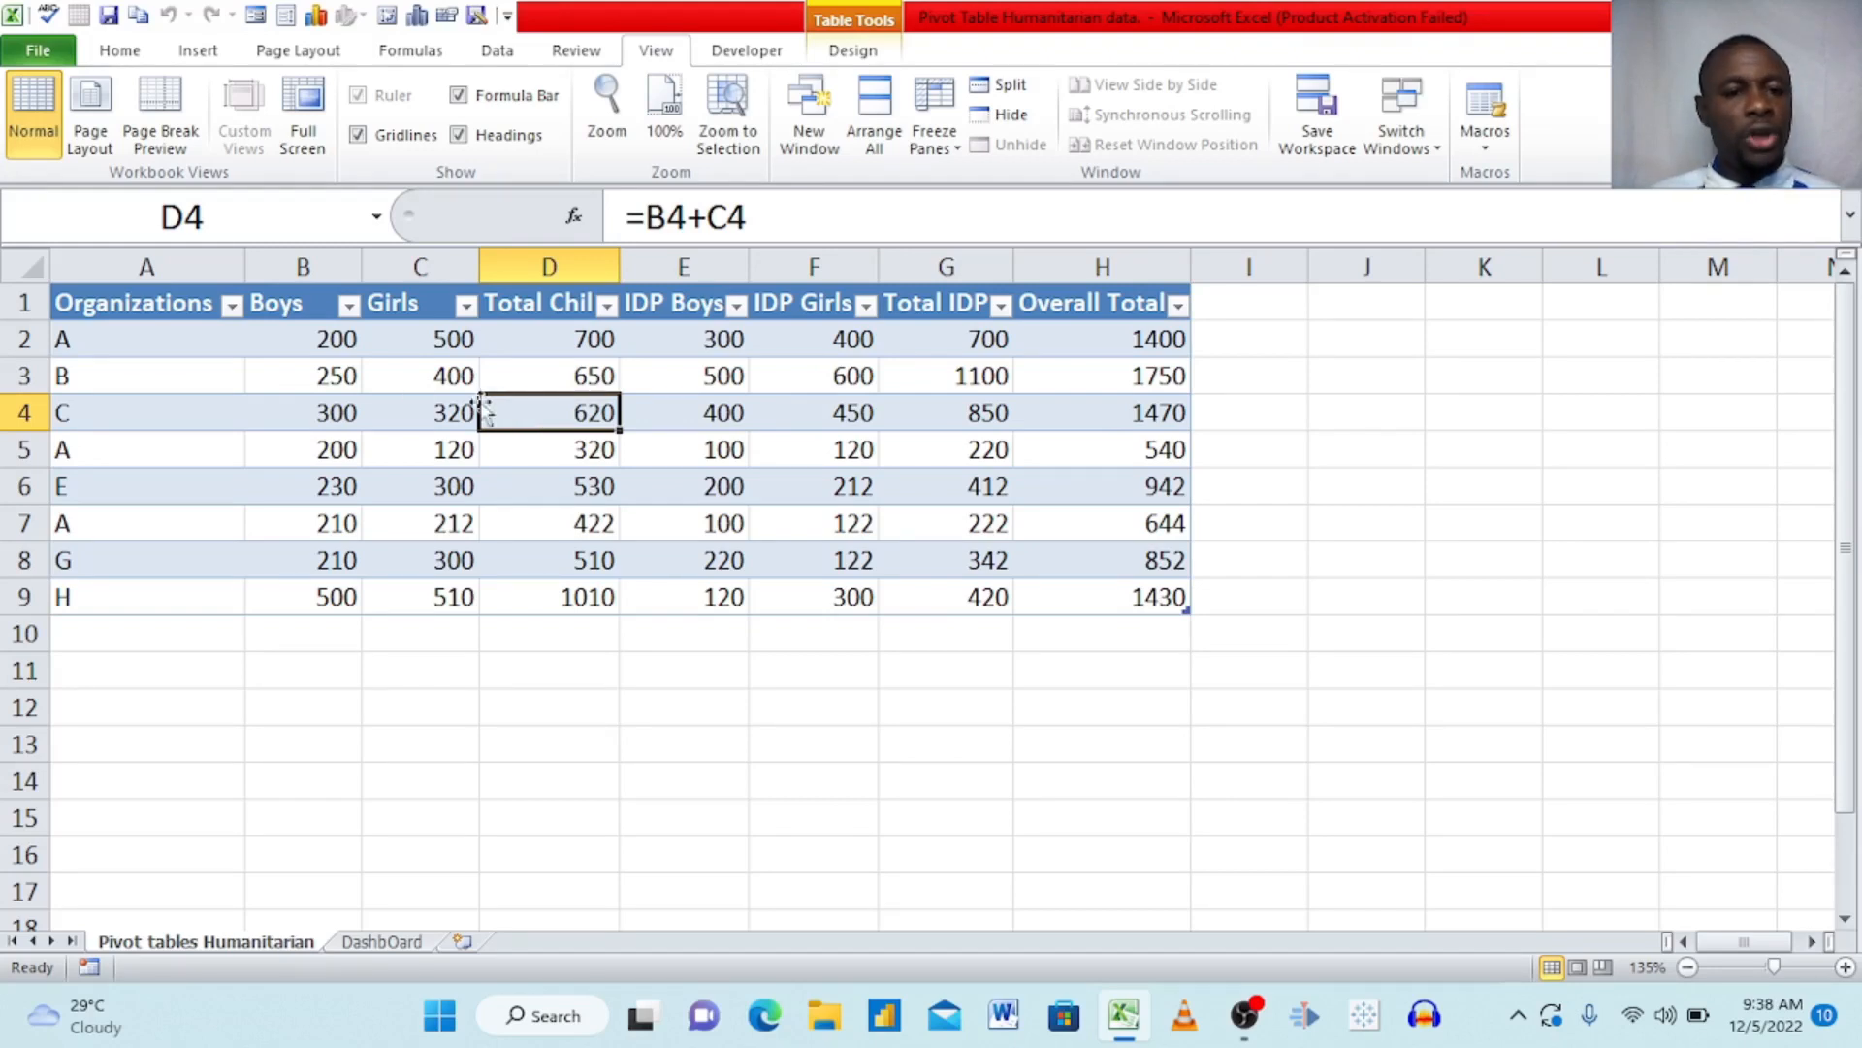
pyautogui.click(541, 472)
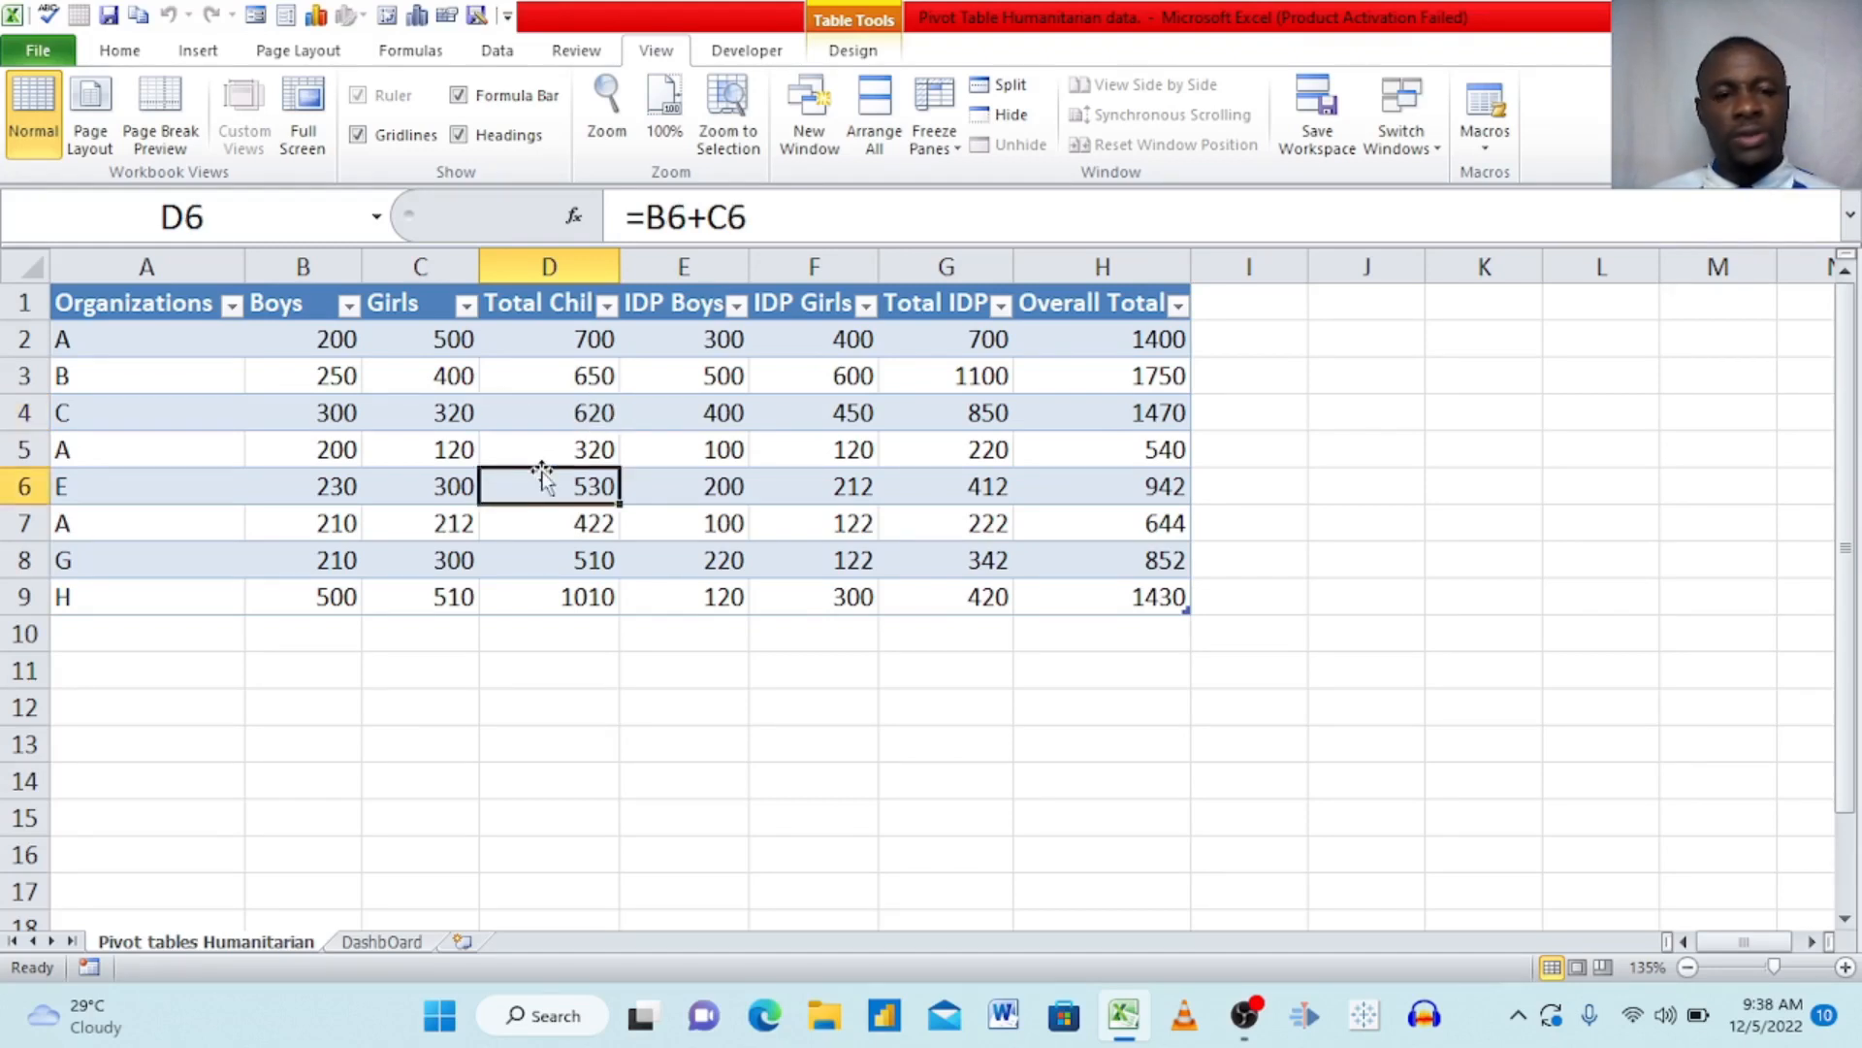
pyautogui.click(532, 358)
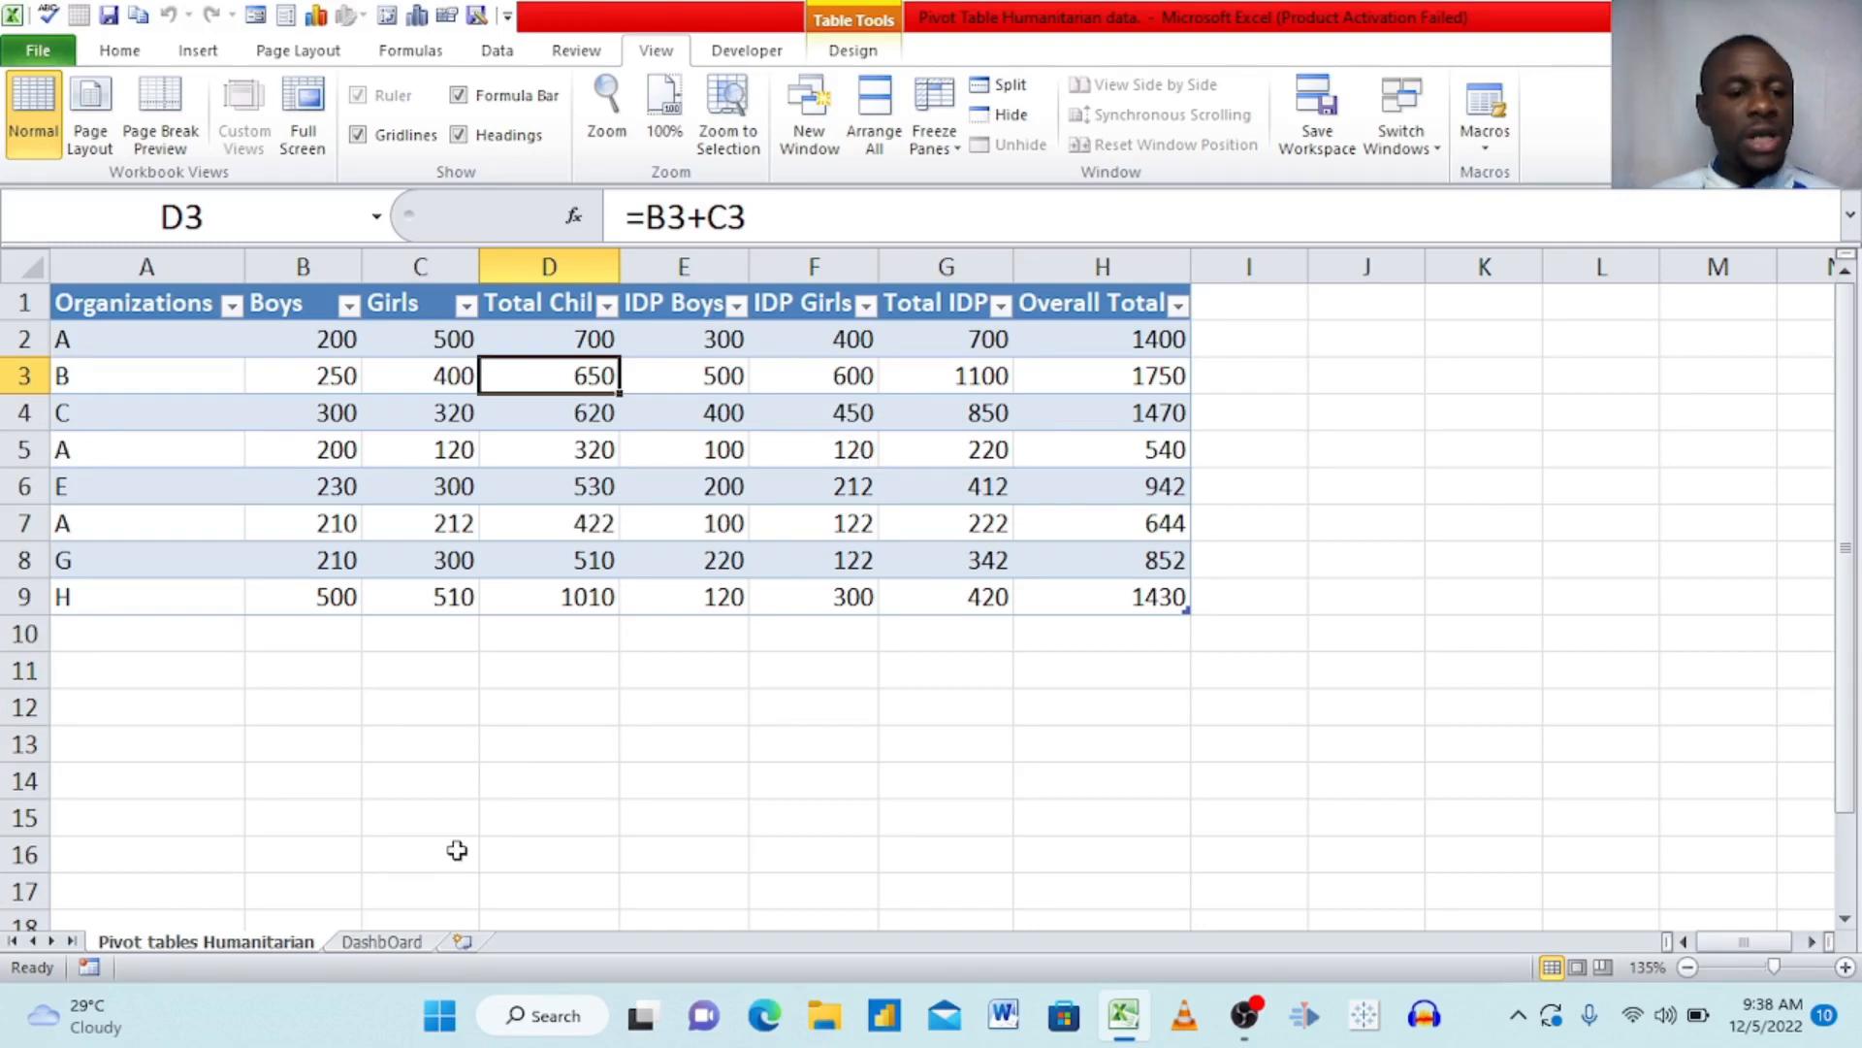
pyautogui.click(382, 942)
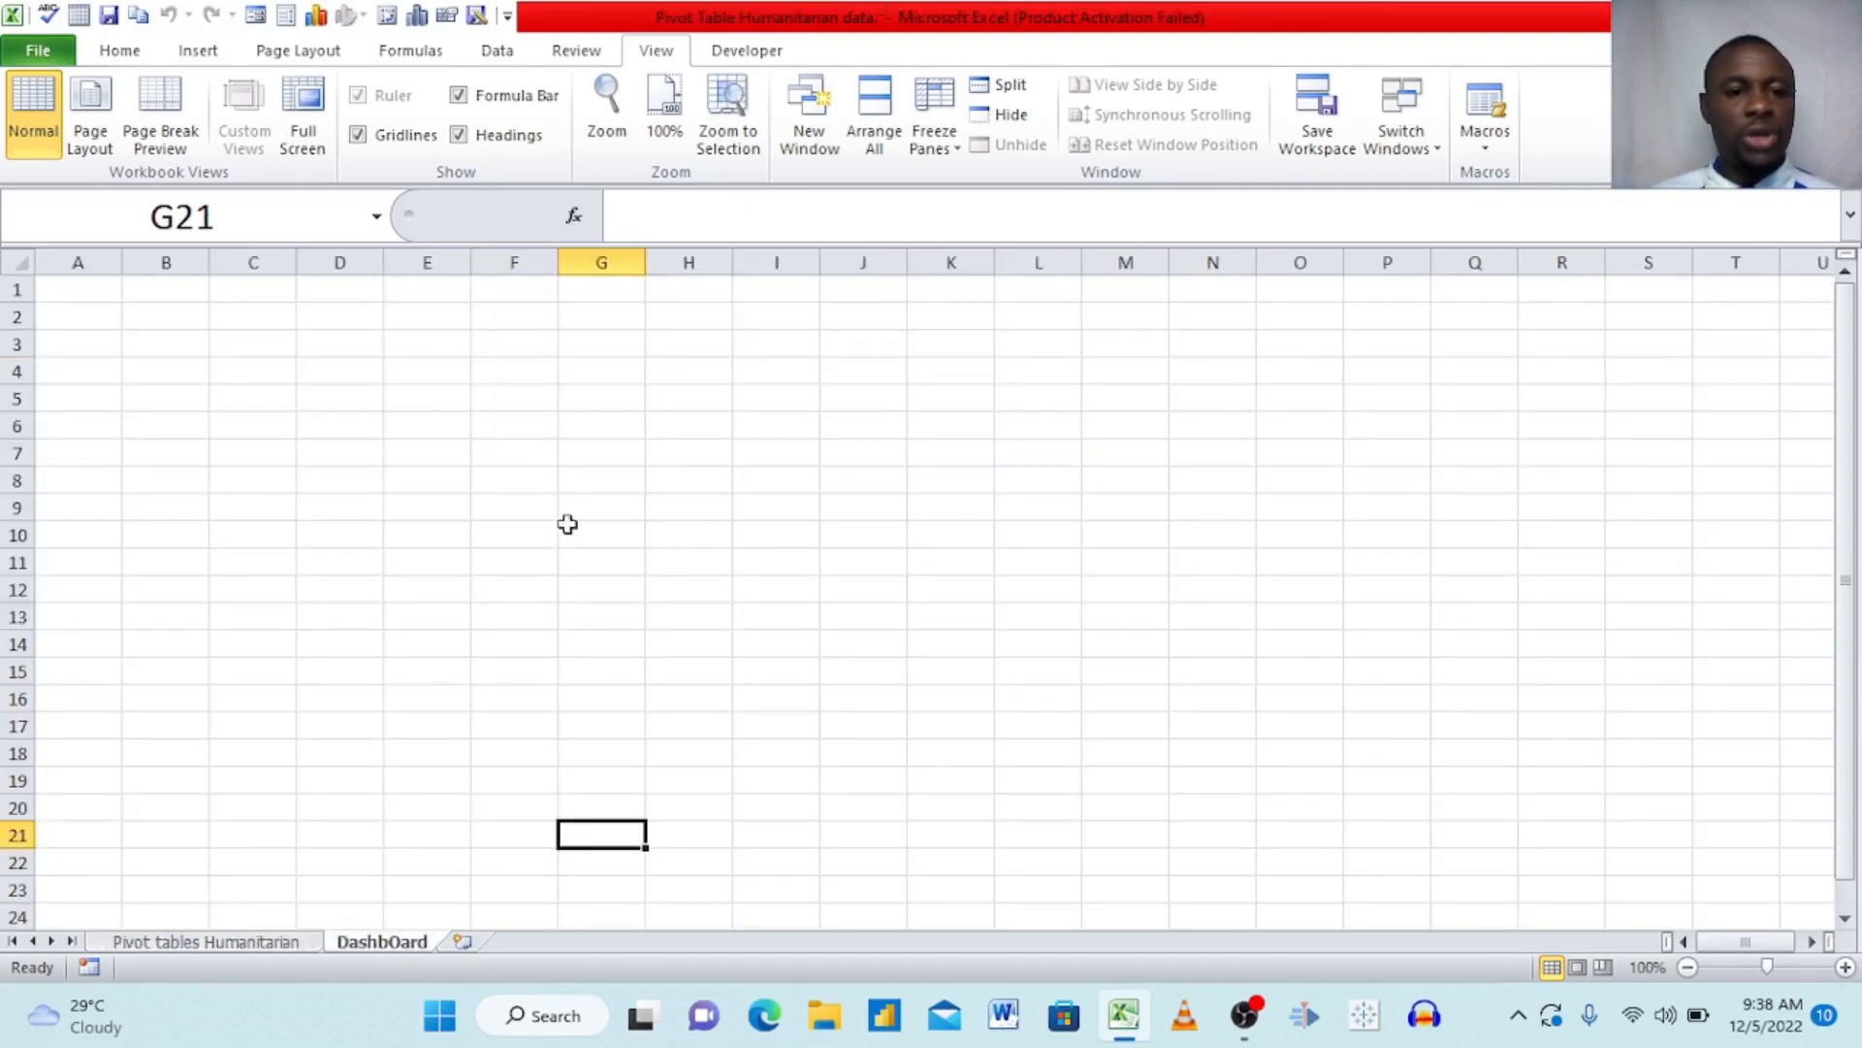
pyautogui.click(217, 942)
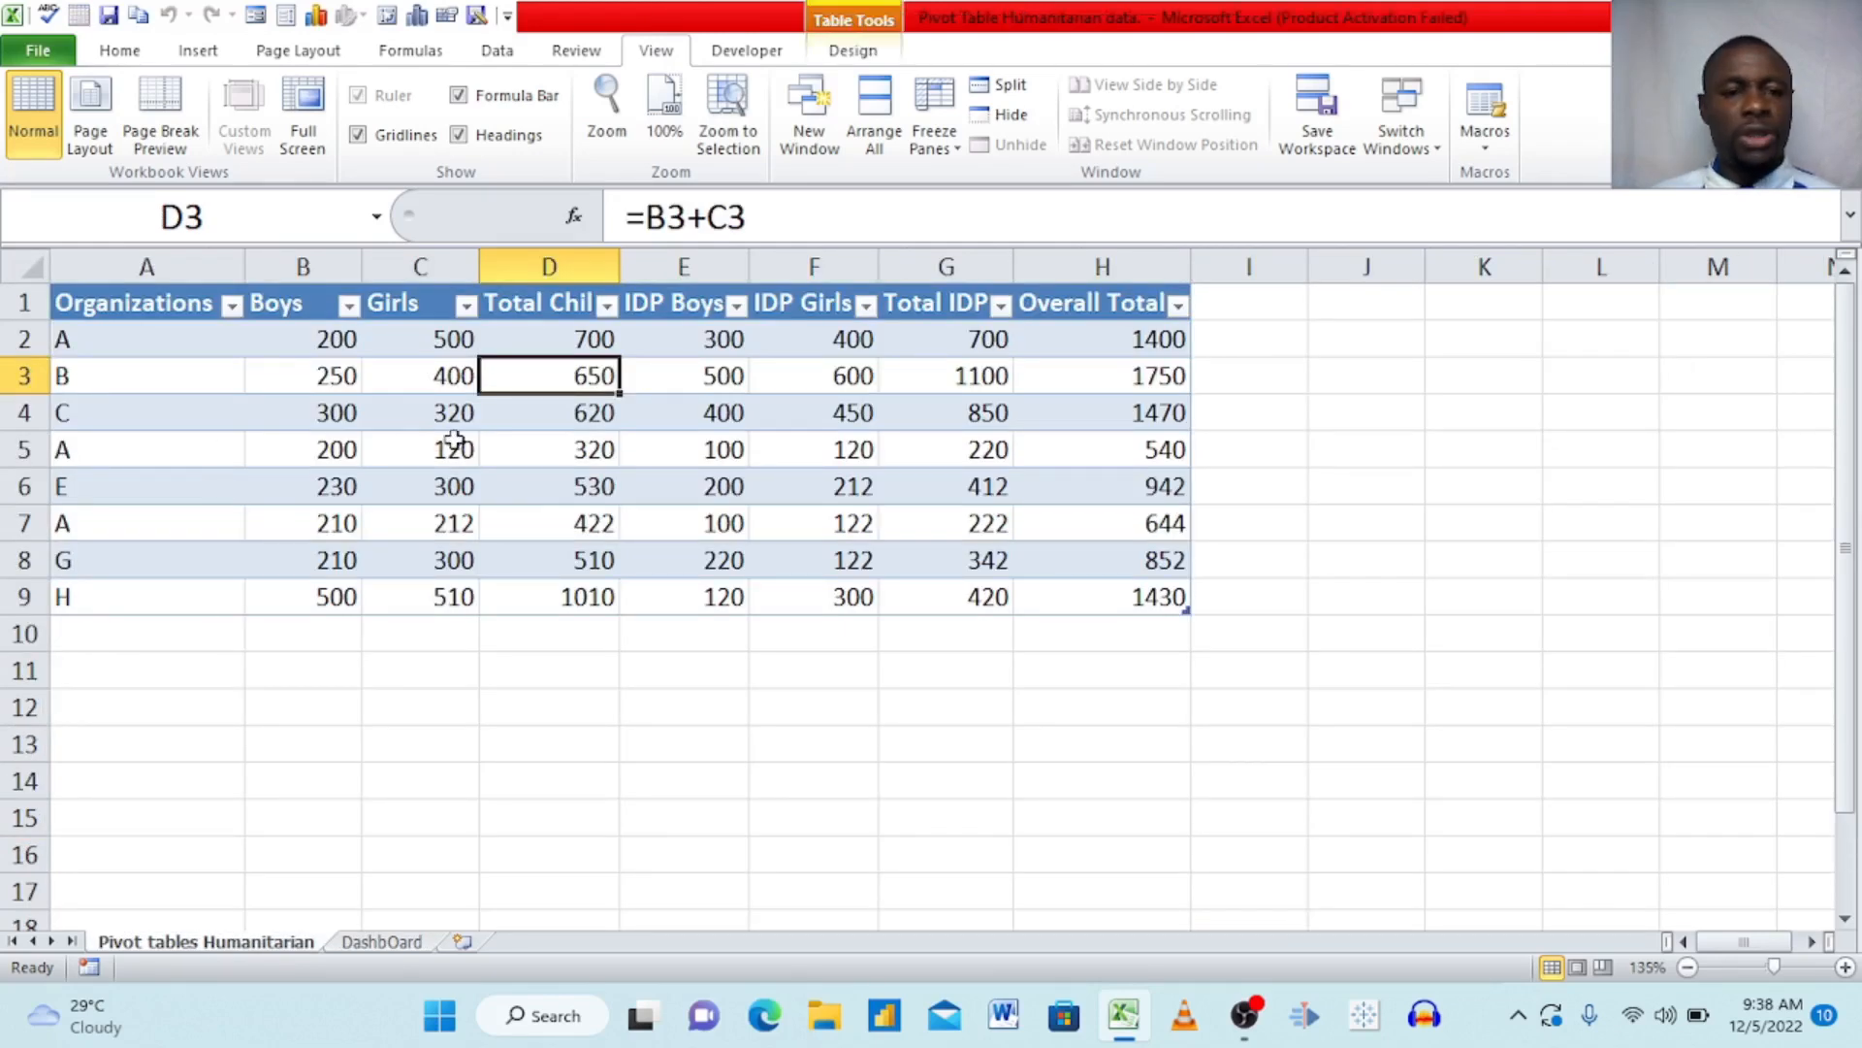
pyautogui.click(510, 446)
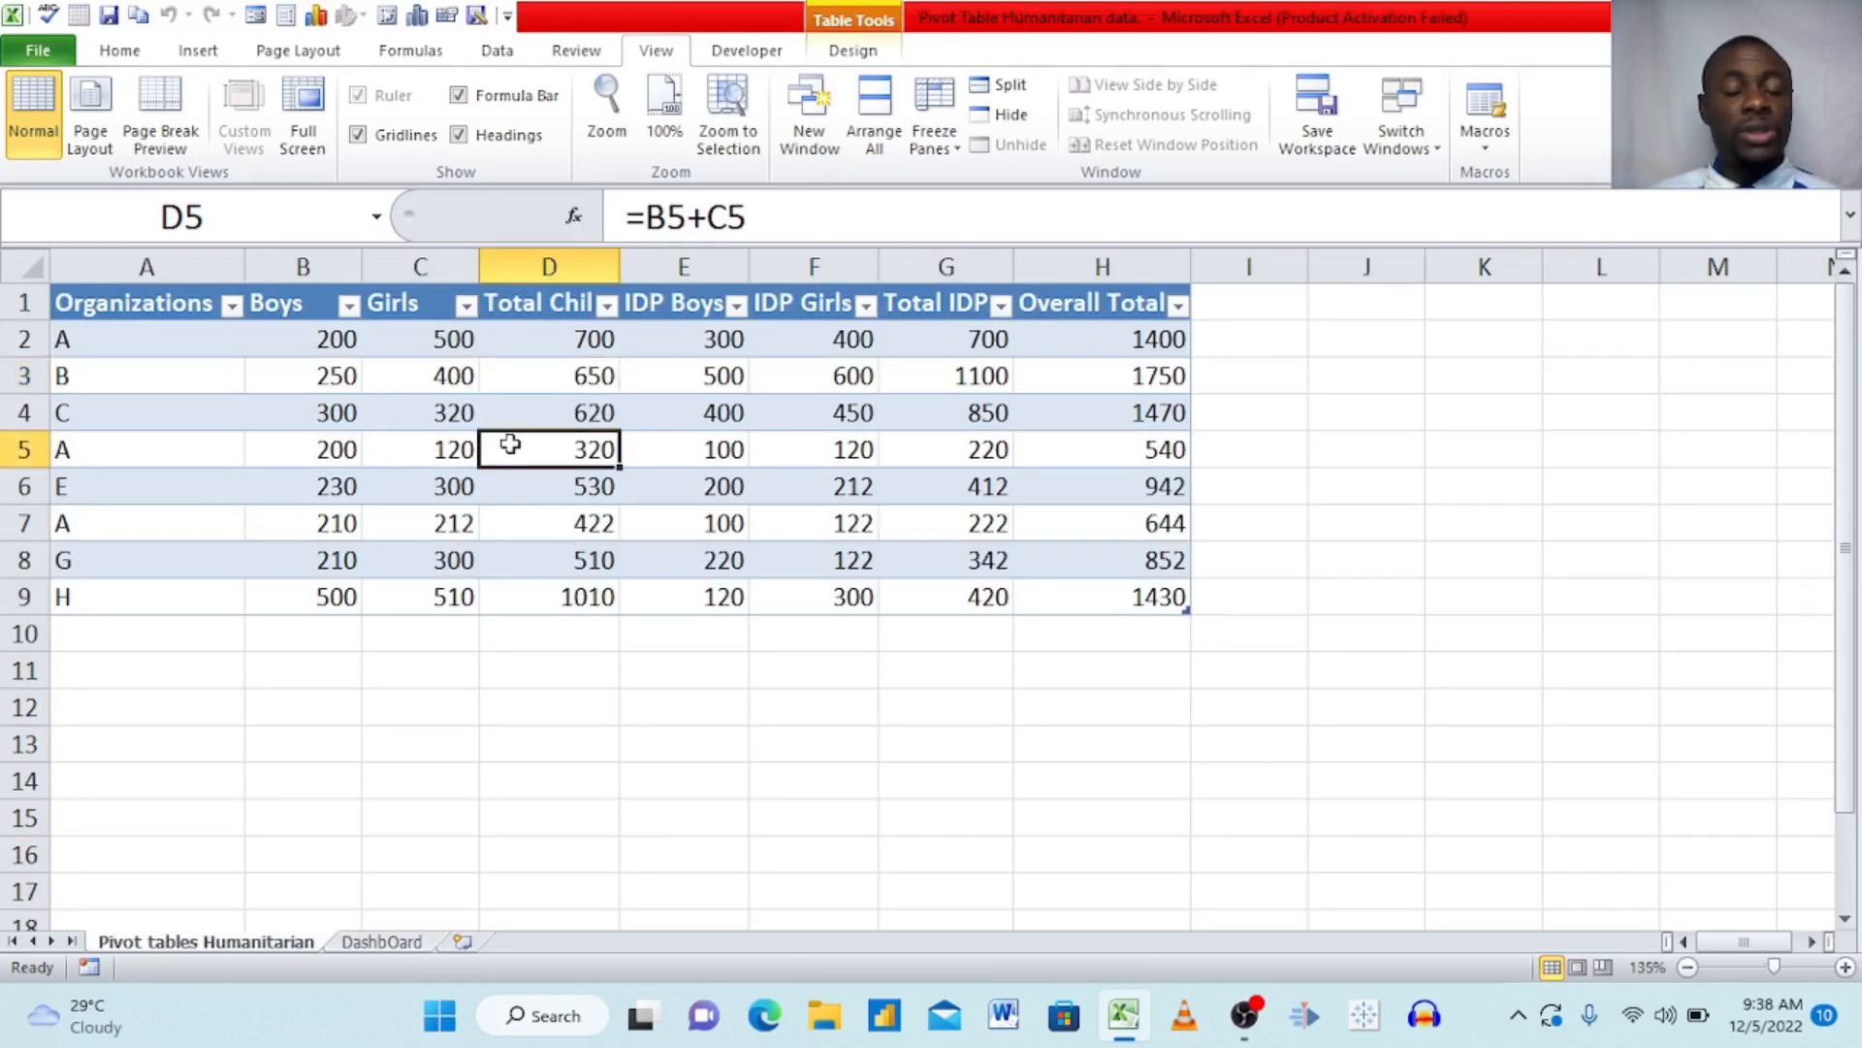
pyautogui.click(300, 434)
pyautogui.click(774, 408)
pyautogui.click(1003, 441)
pyautogui.click(900, 550)
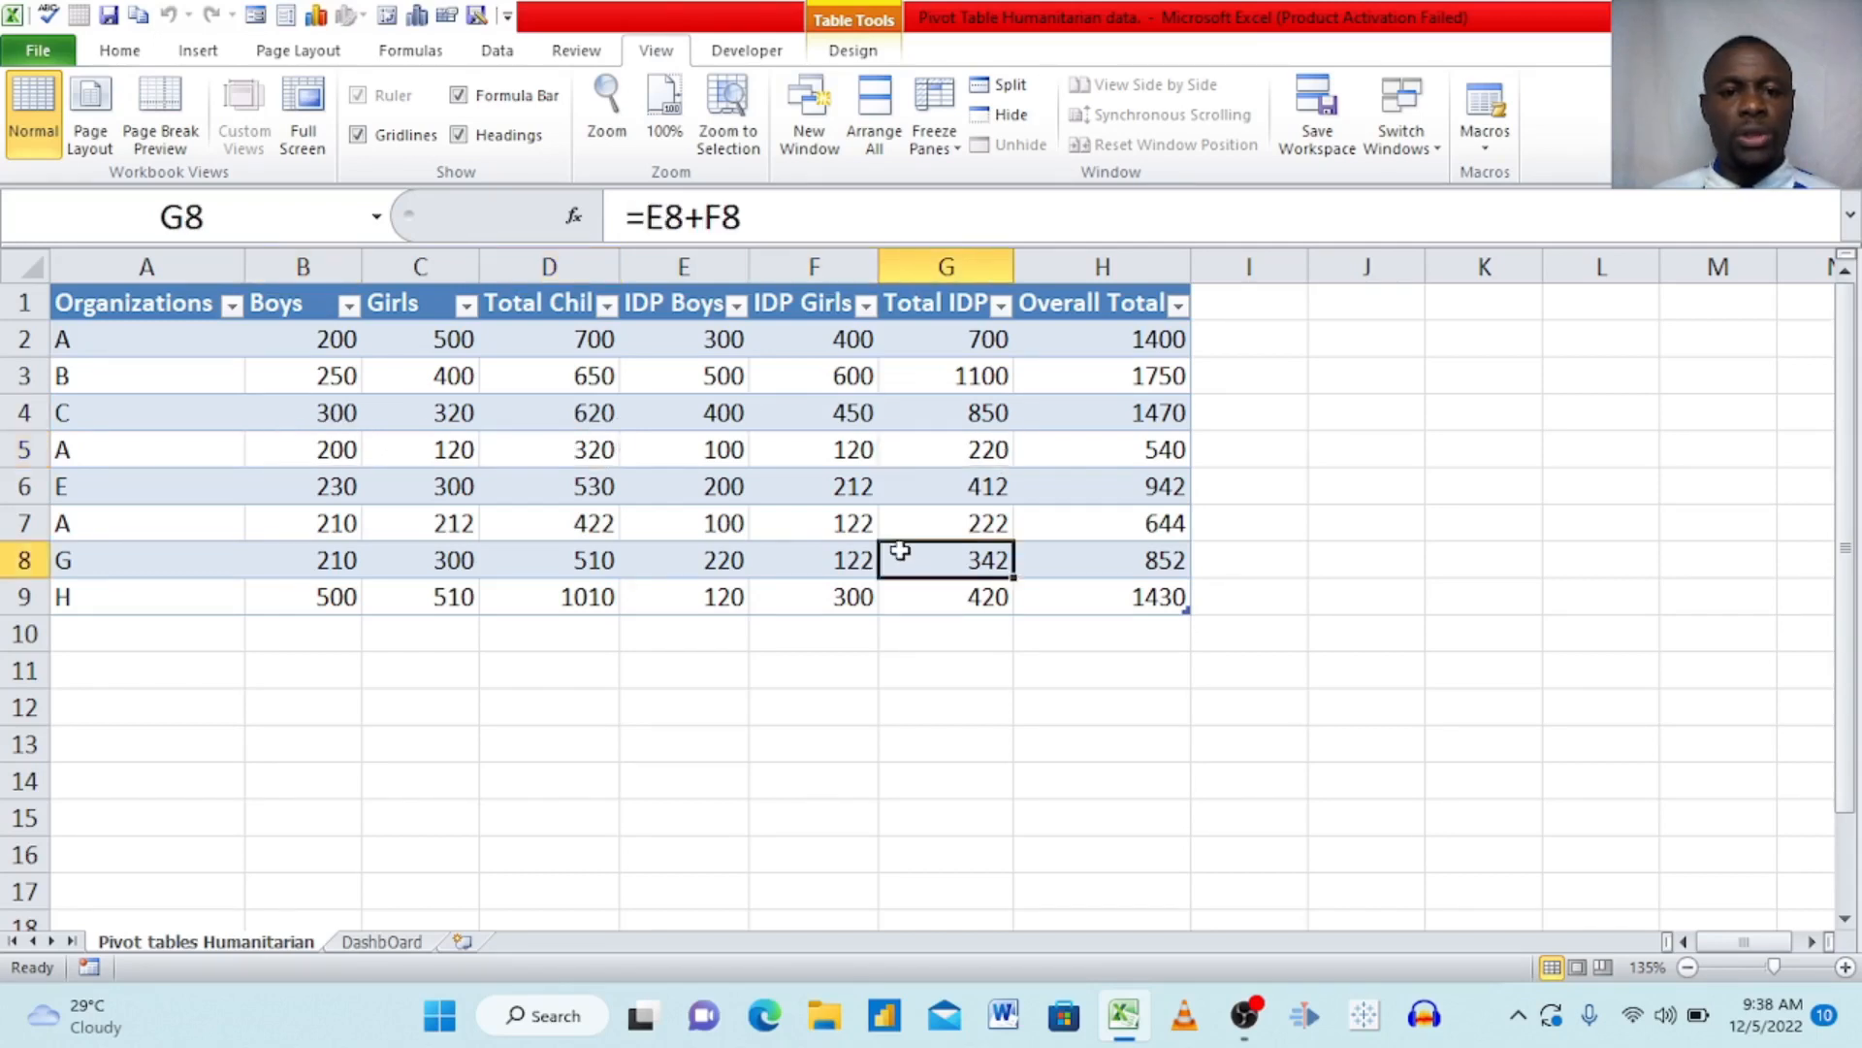
pyautogui.click(1337, 490)
pyautogui.click(885, 415)
# - Insert a PivotTable based on Table6 in a new worksheet
pyautogui.click(544, 441)
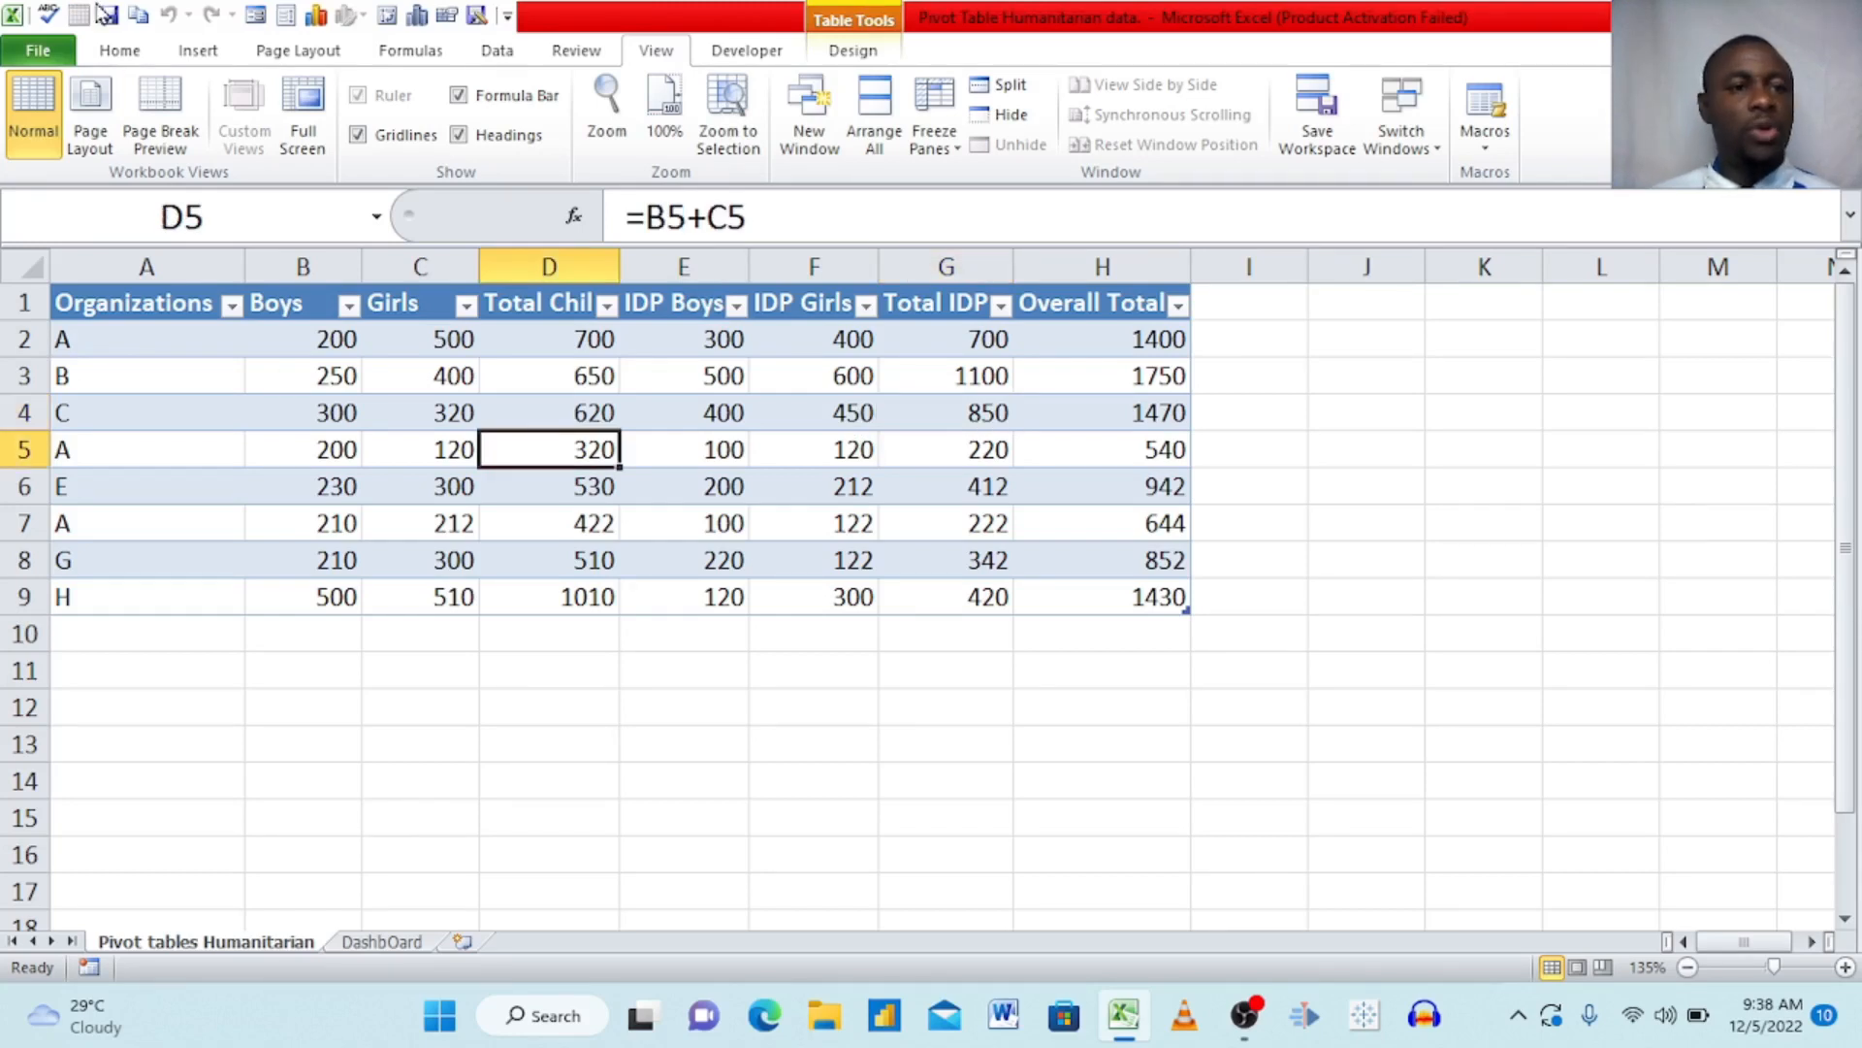
pyautogui.click(199, 51)
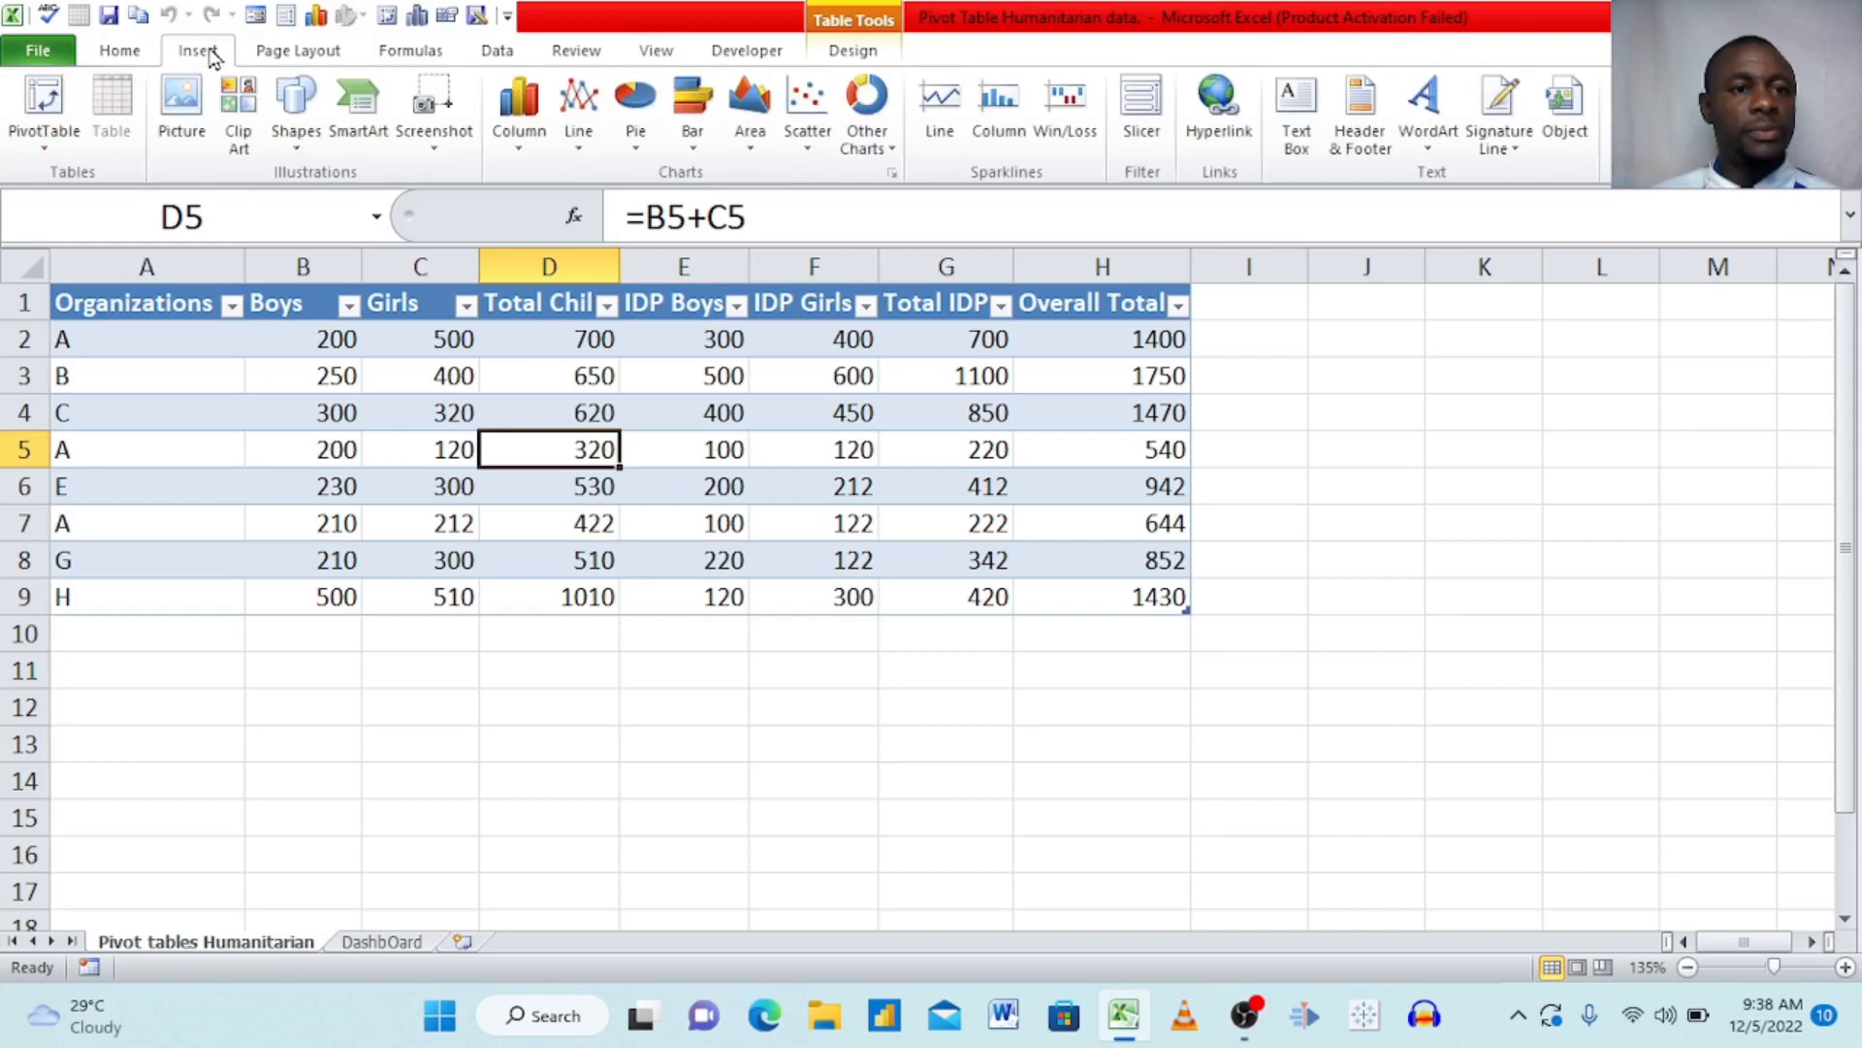
pyautogui.click(47, 146)
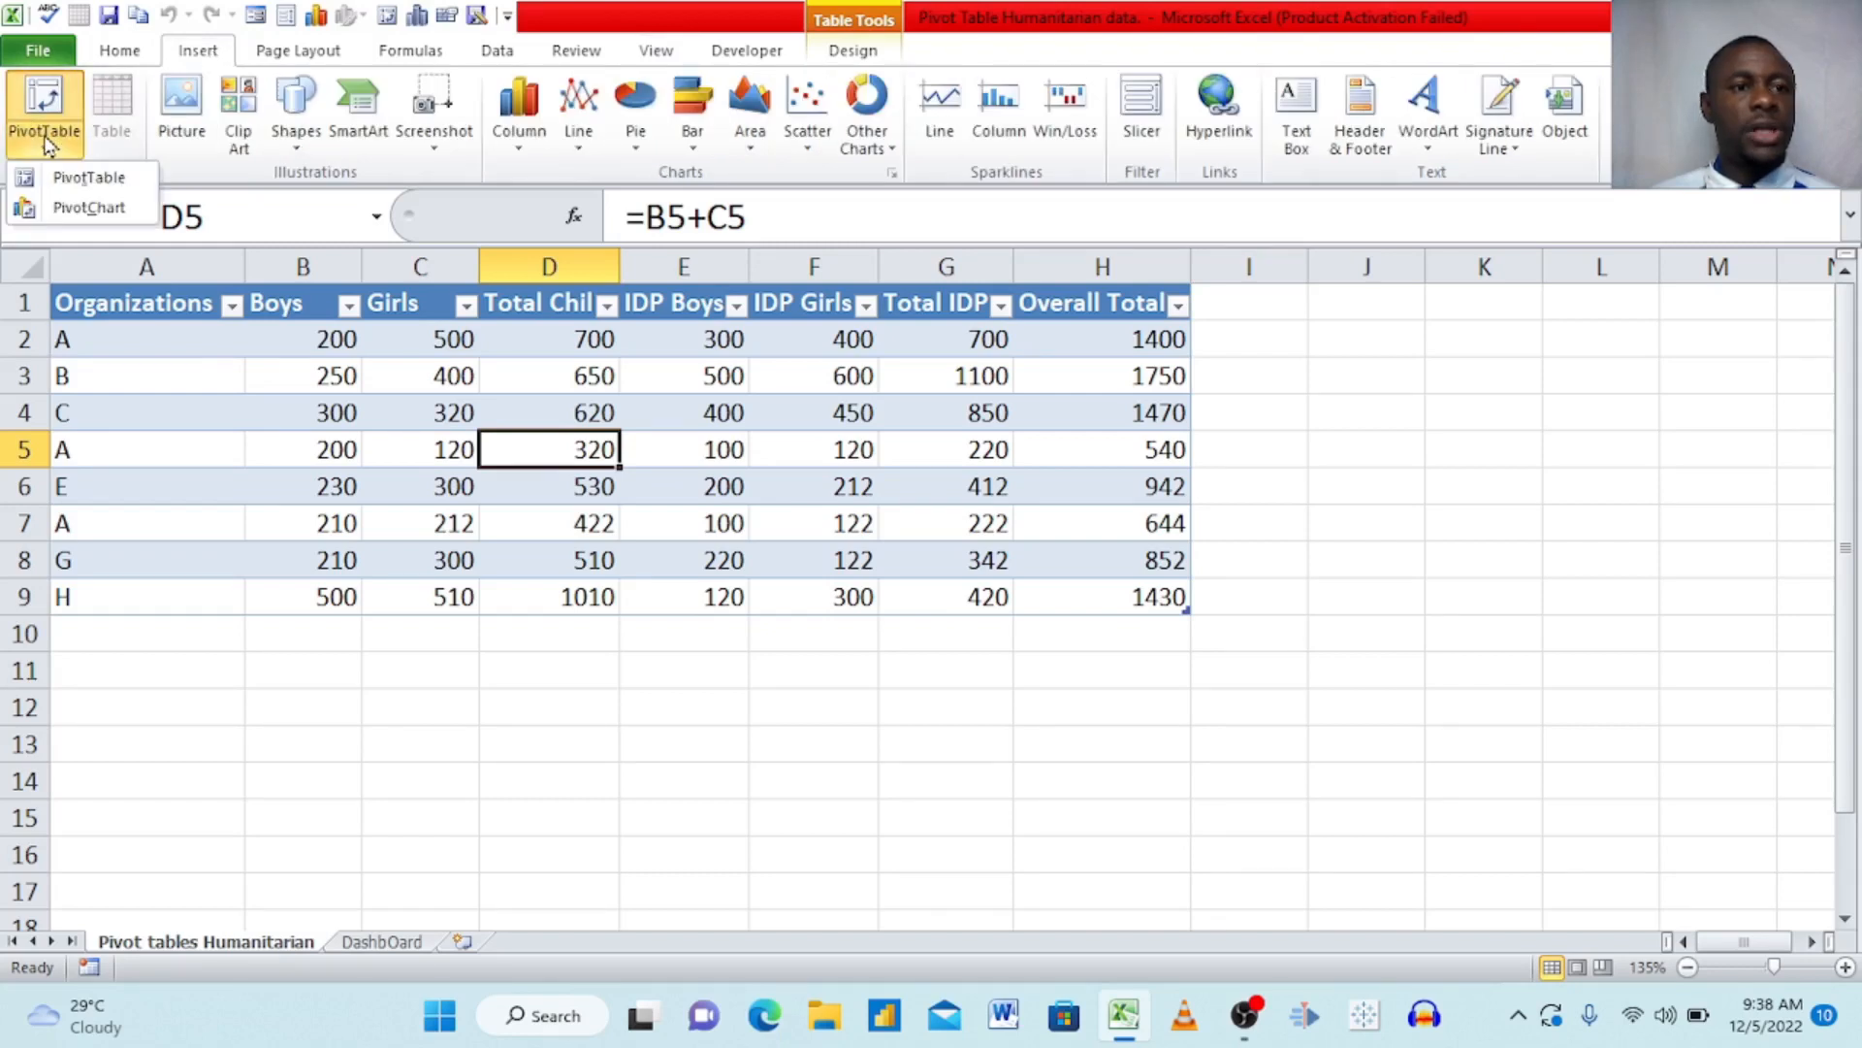
pyautogui.click(77, 177)
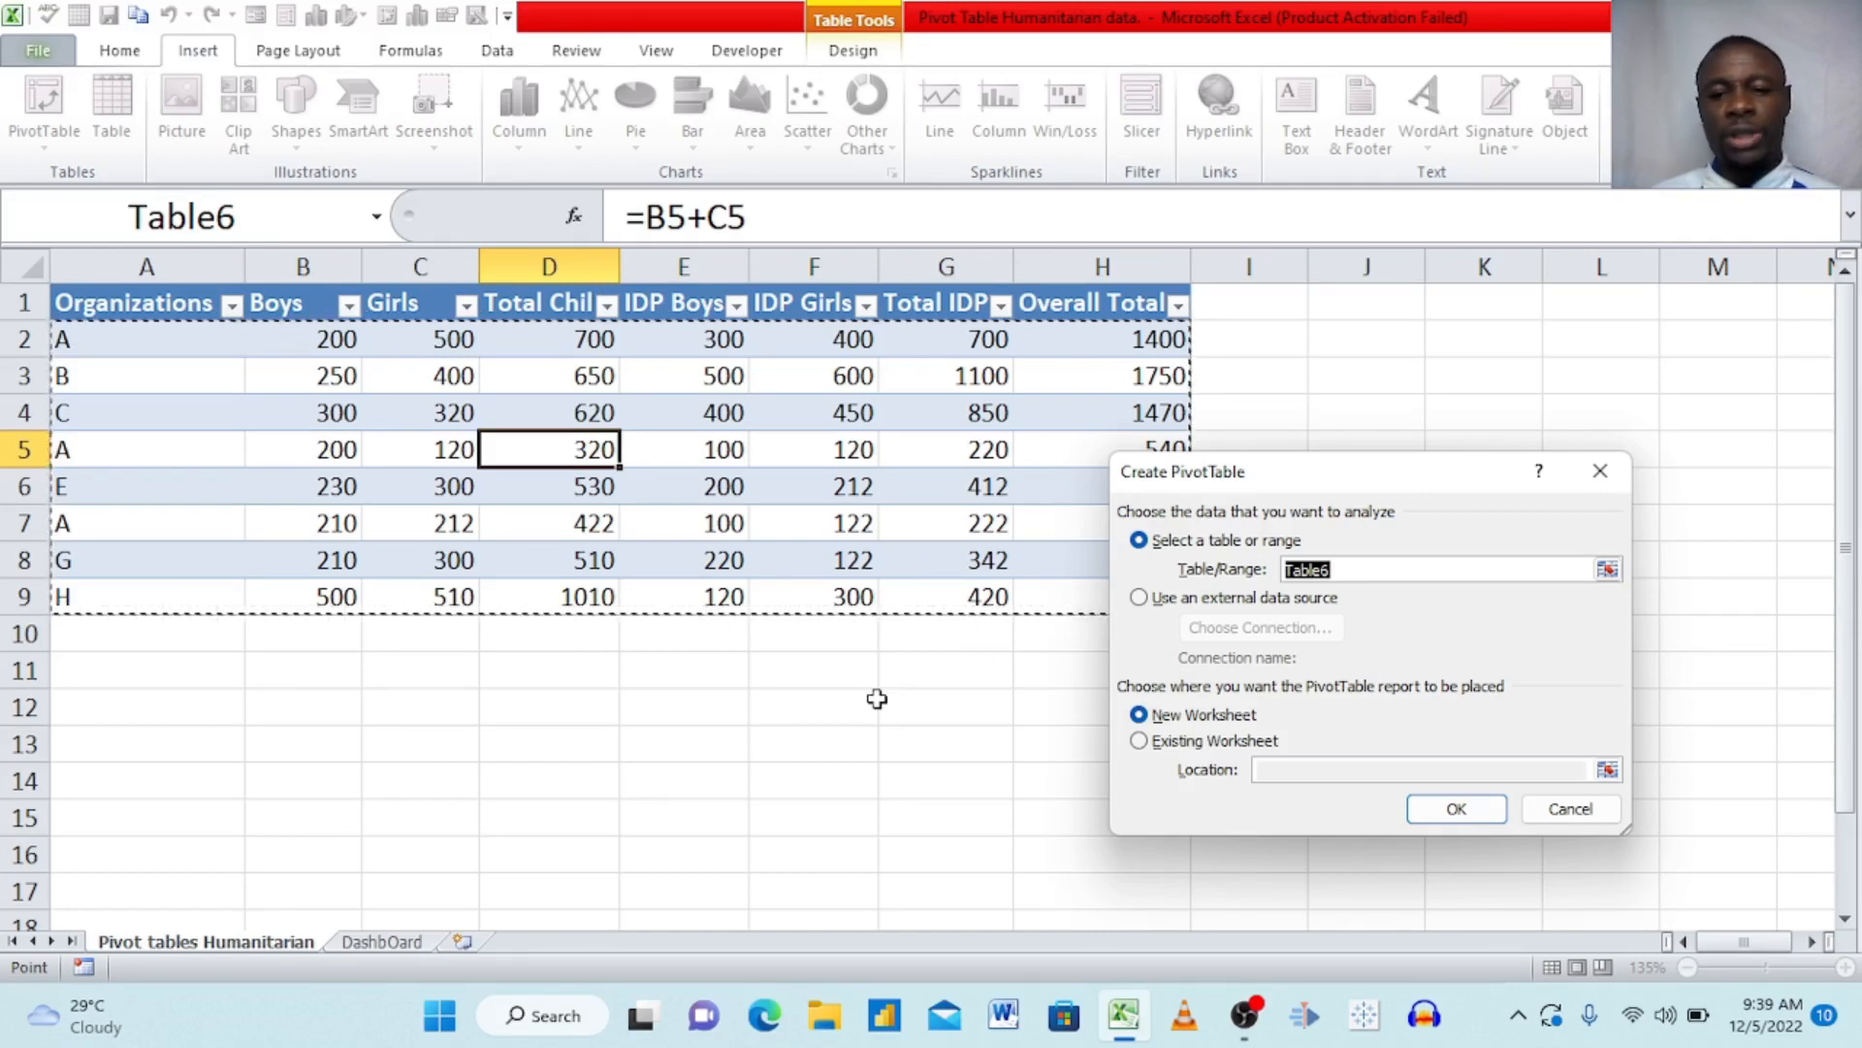
pyautogui.click(1430, 810)
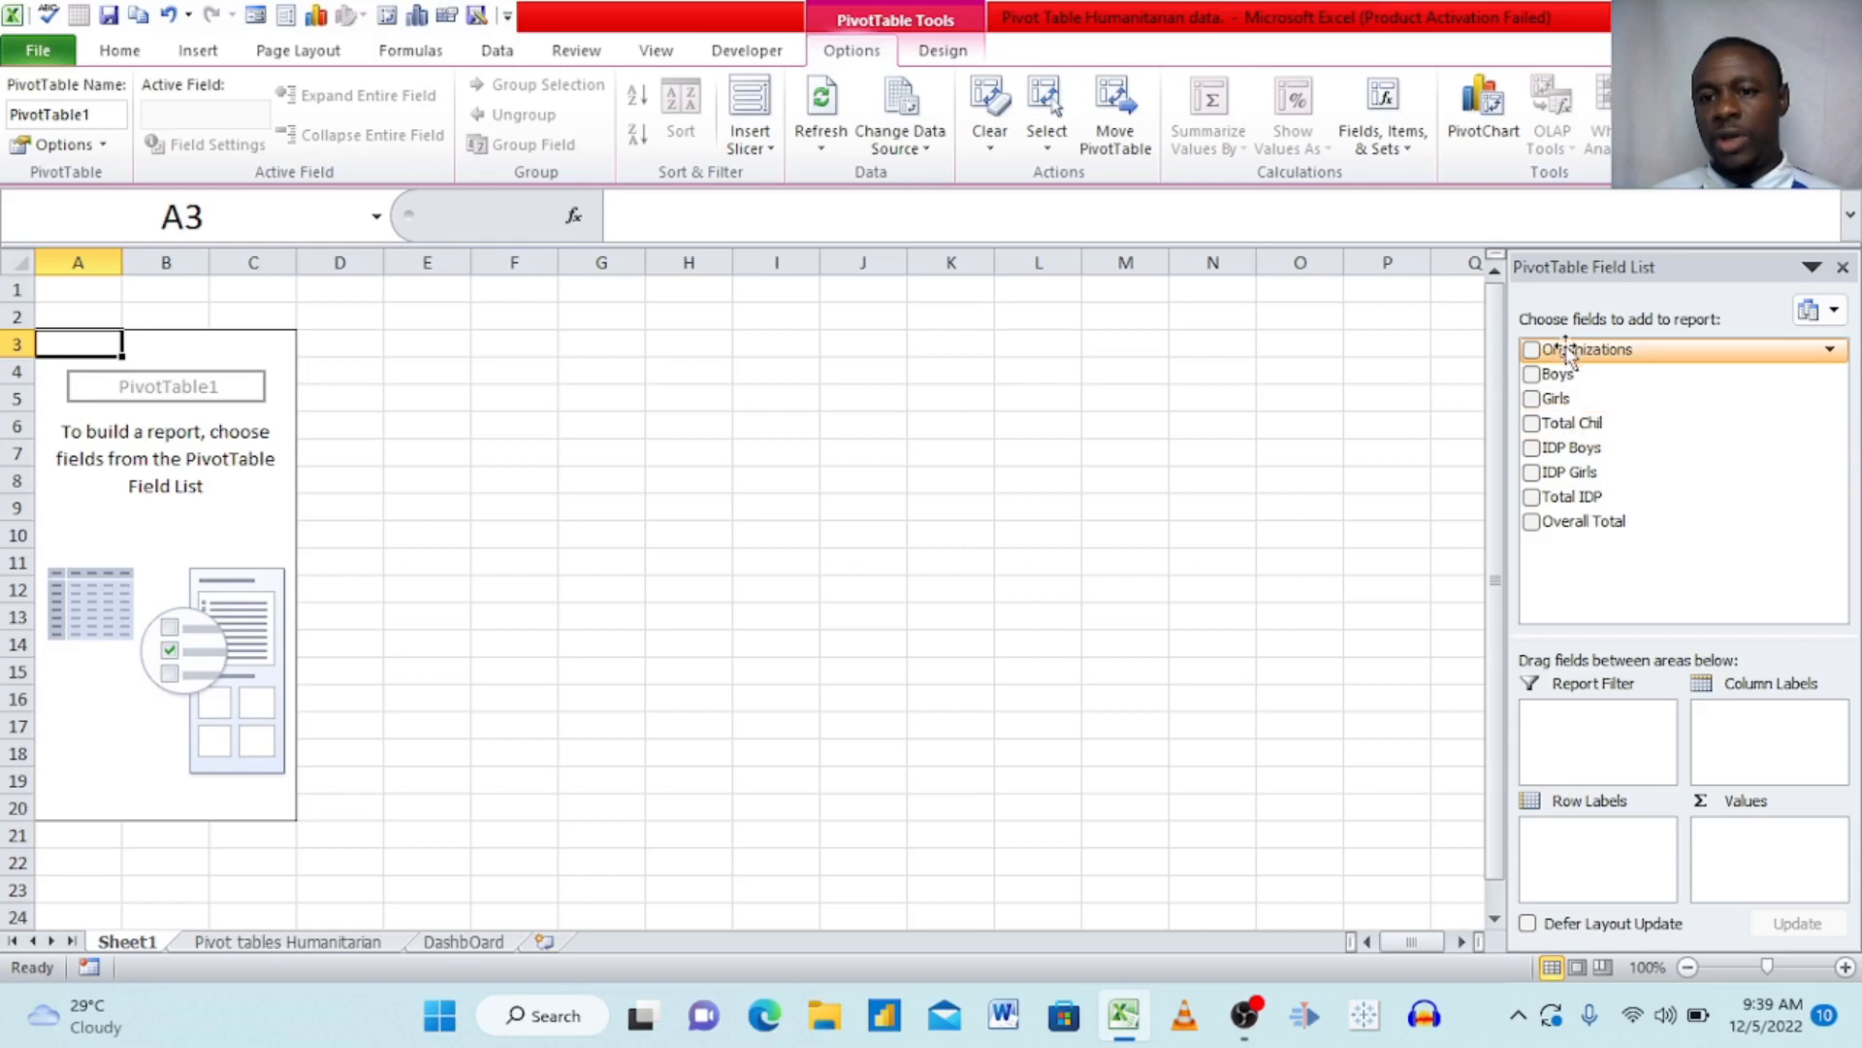
# - Check the source data sheet, then rename the new PivotTable sheet as "Total chil"
pyautogui.click(294, 943)
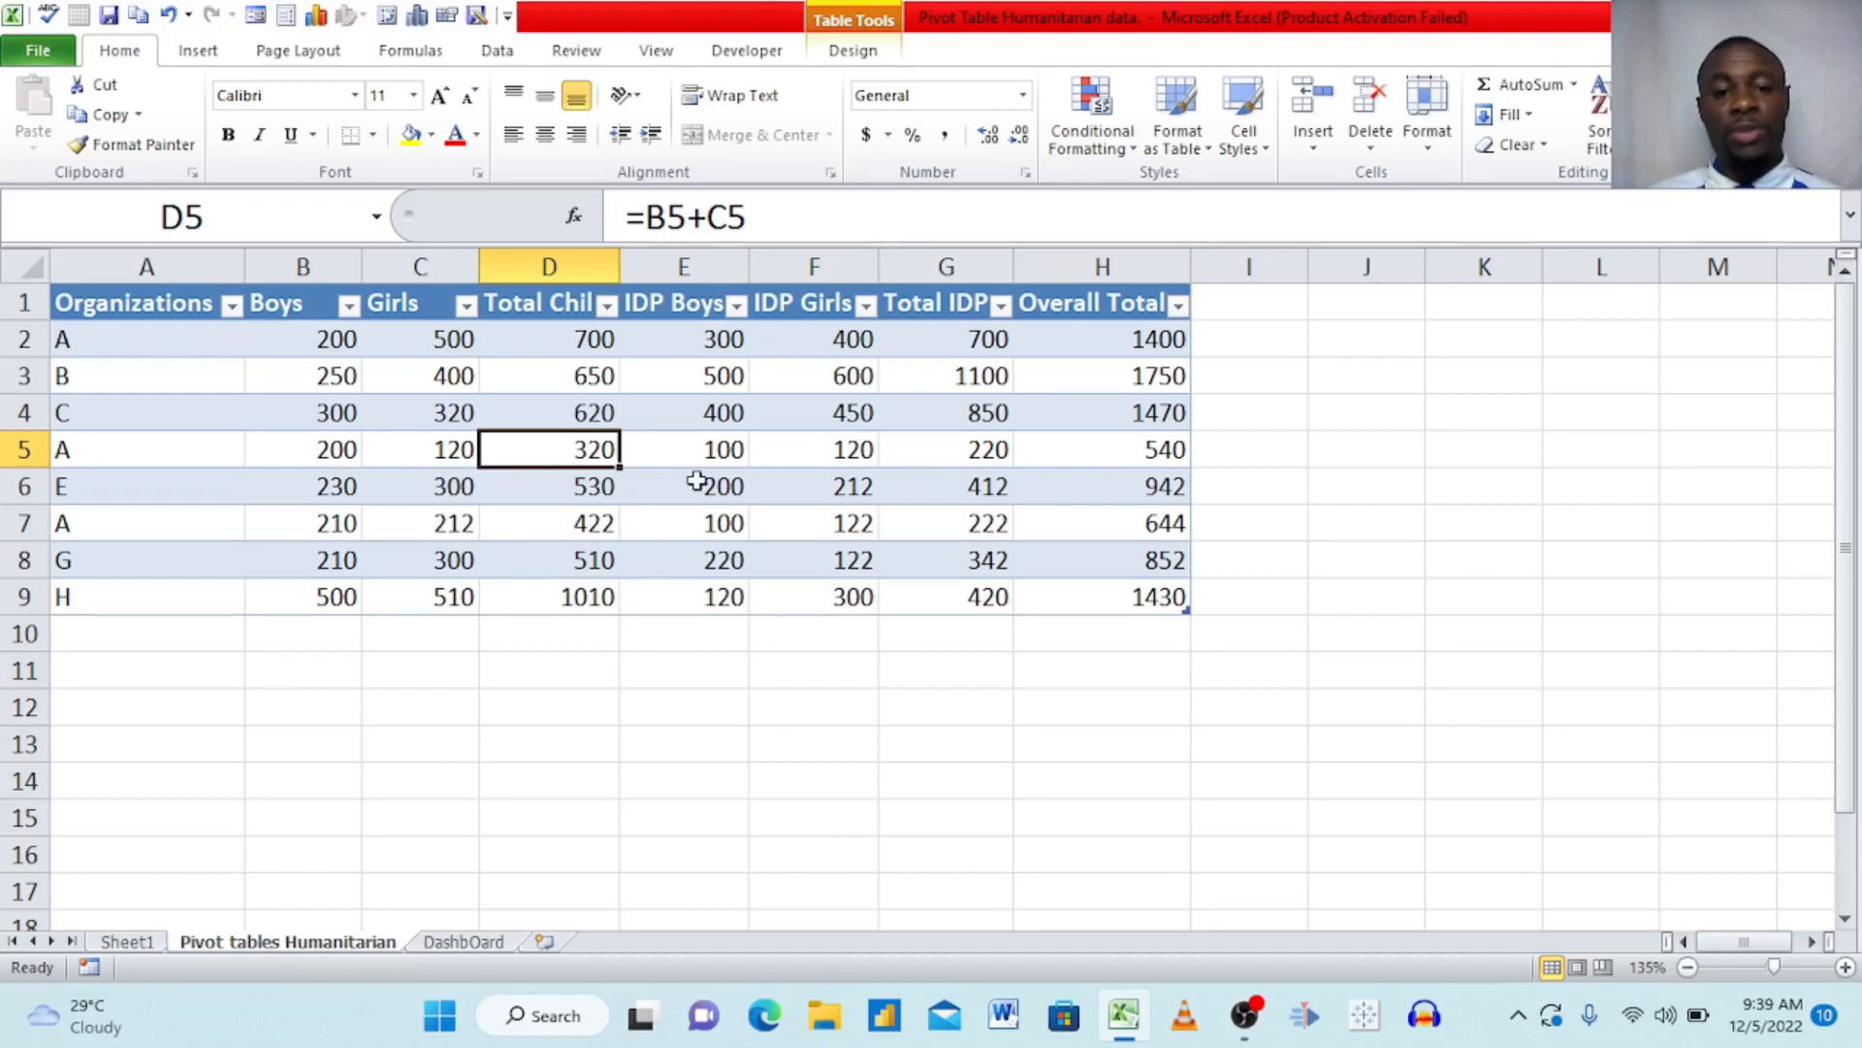
pyautogui.click(127, 942)
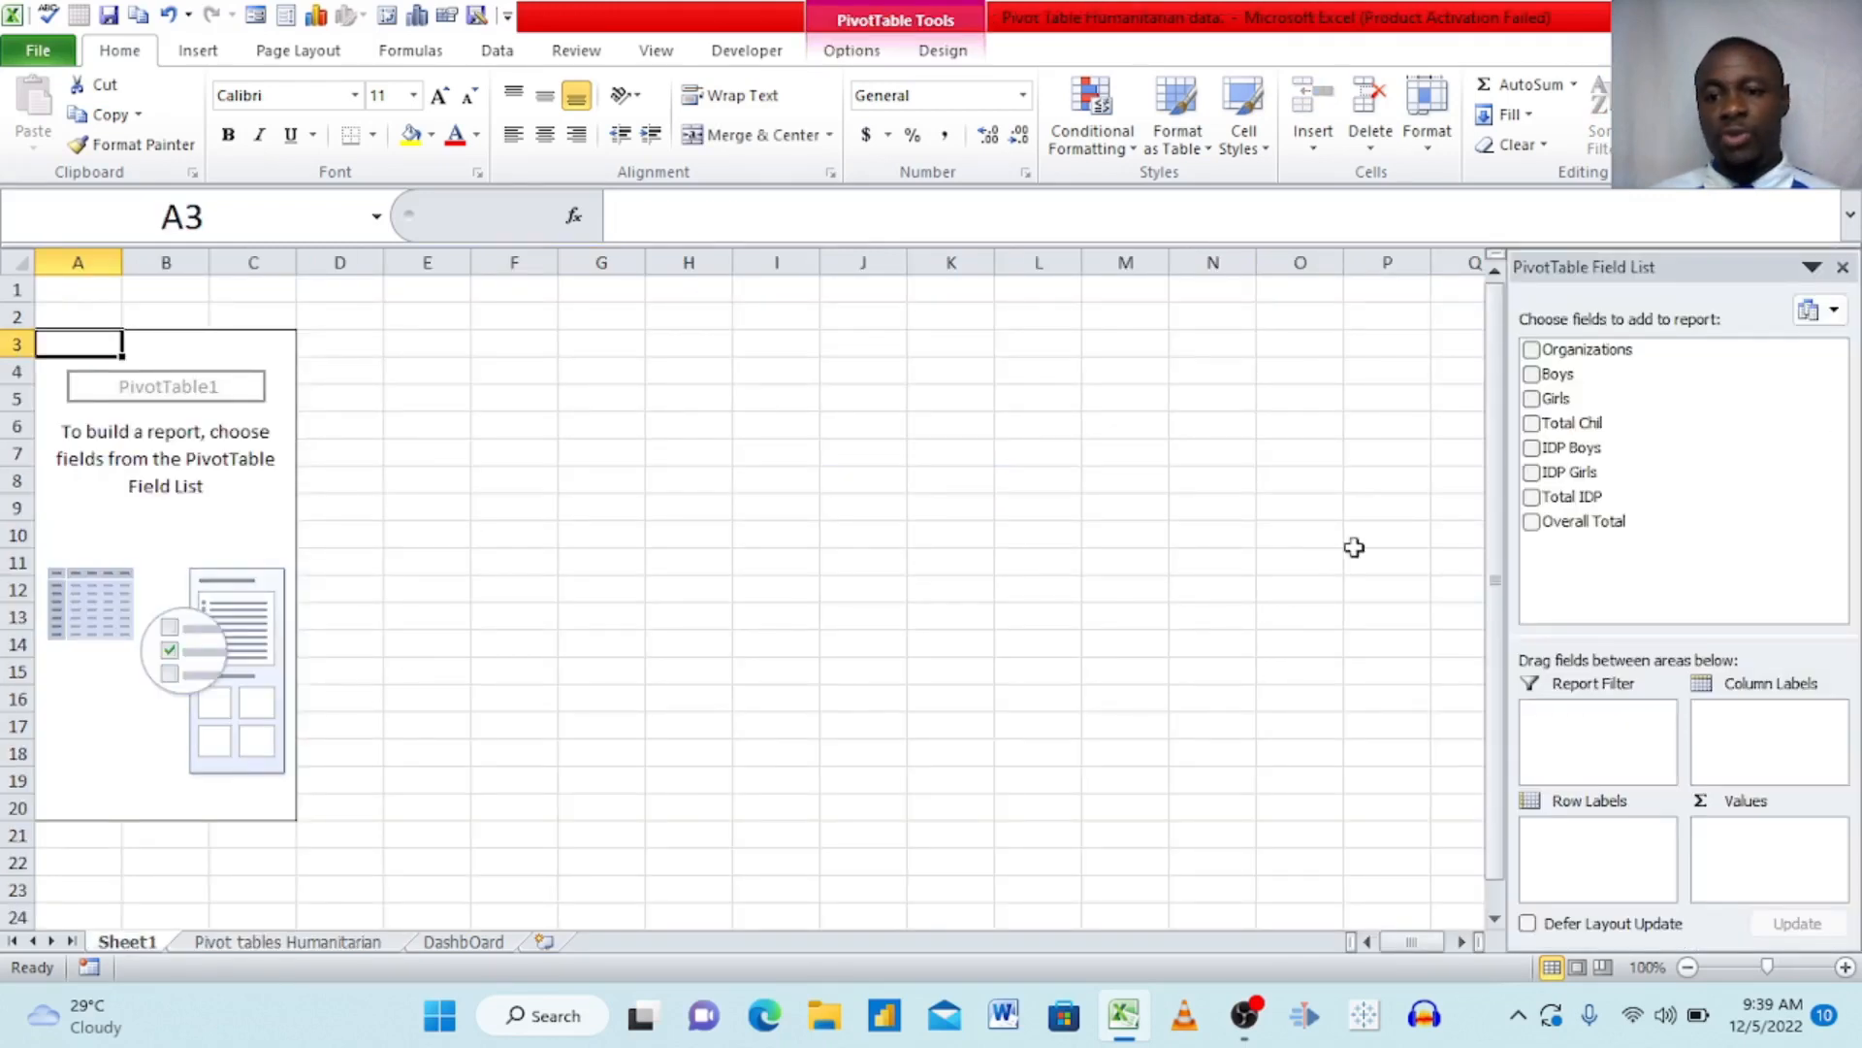
pyautogui.doubleClick(135, 943)
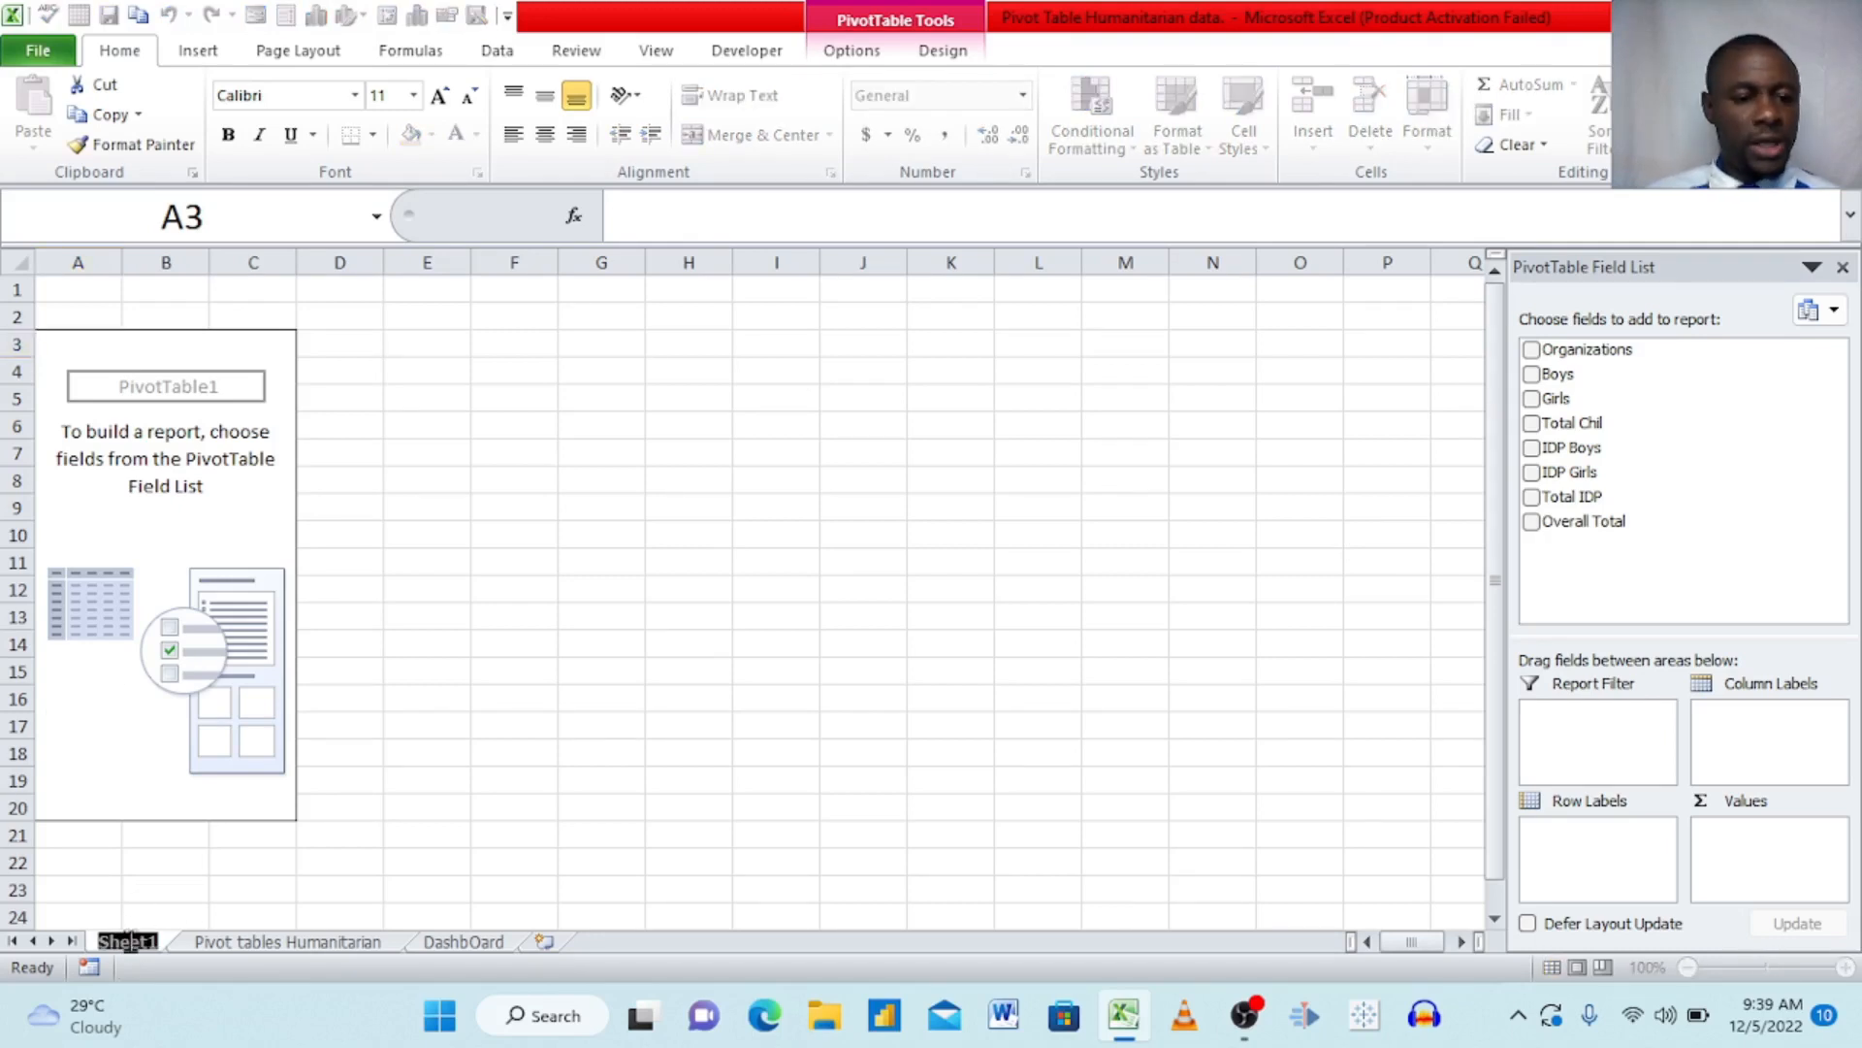
pyautogui.press('BackSpace')
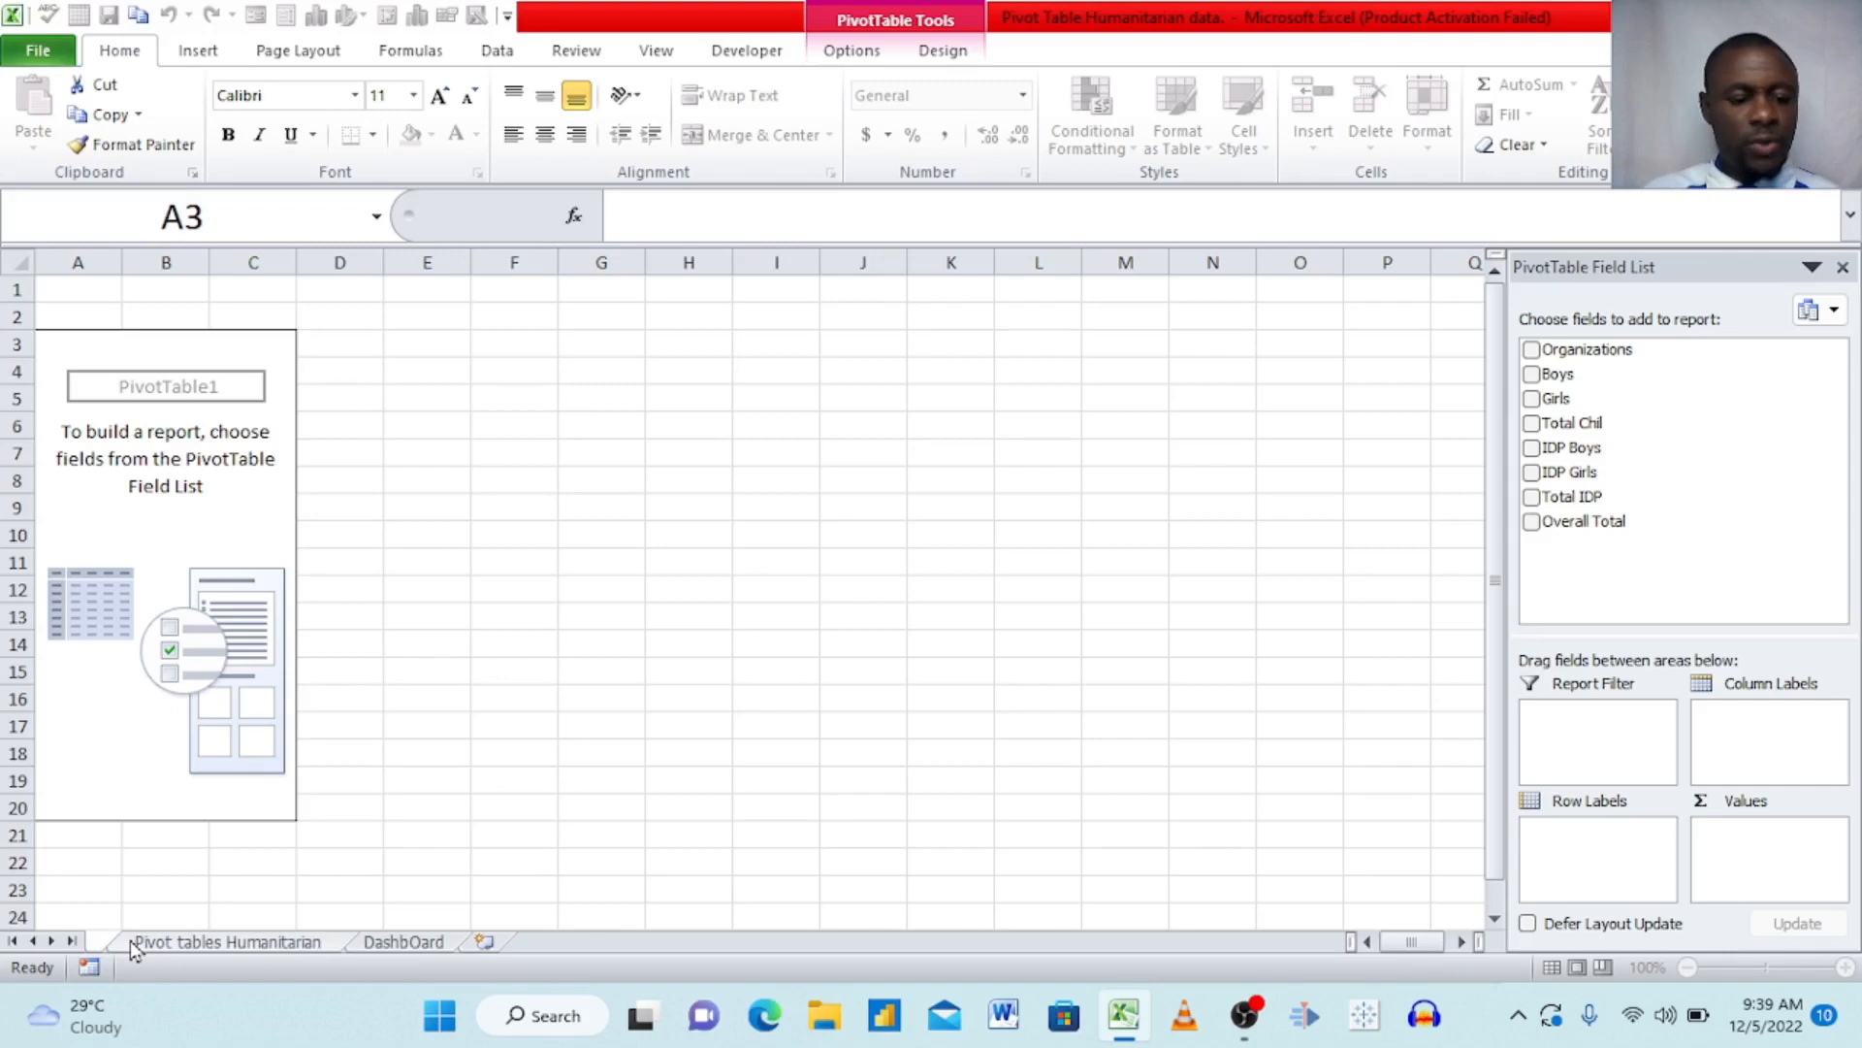
pyautogui.press('capslock')
pyautogui.write('Total chil')
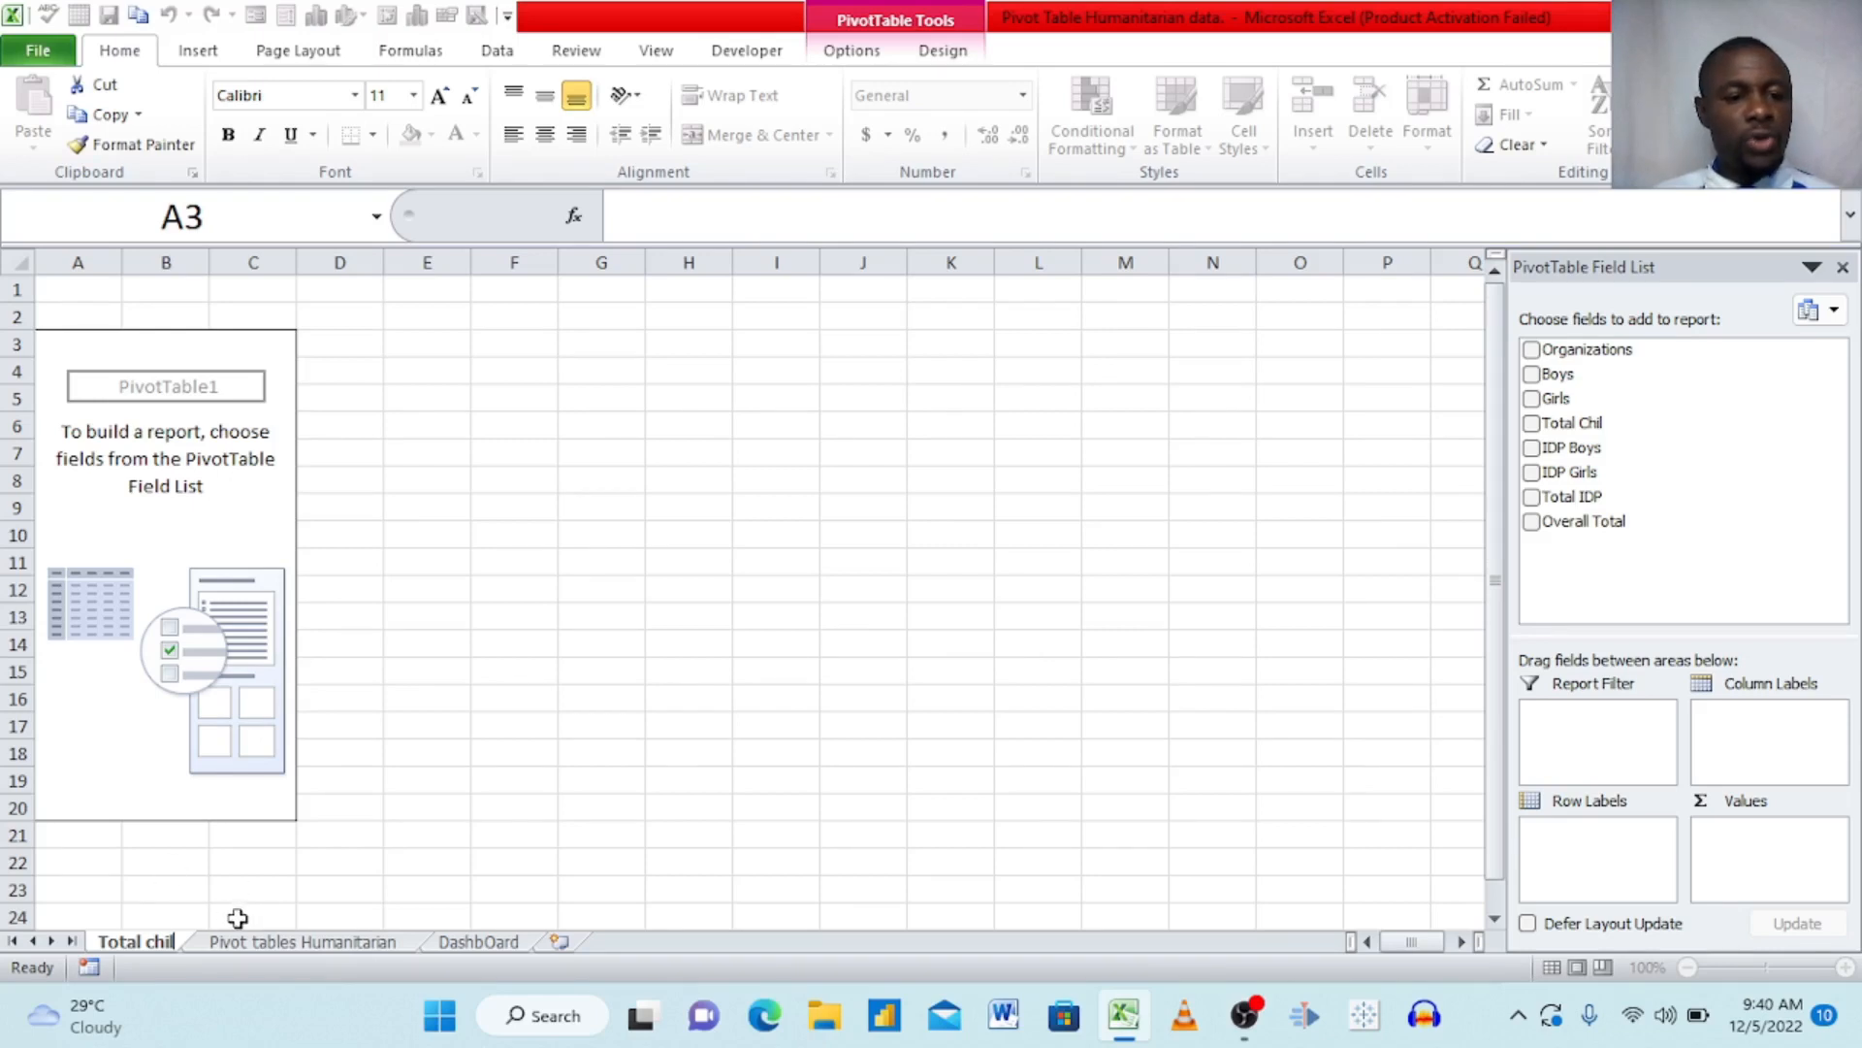
# - From the Pivot tables Humanitarian sheet, insert a second PivotTable based on Table6 in a new worksheet
pyautogui.click(271, 946)
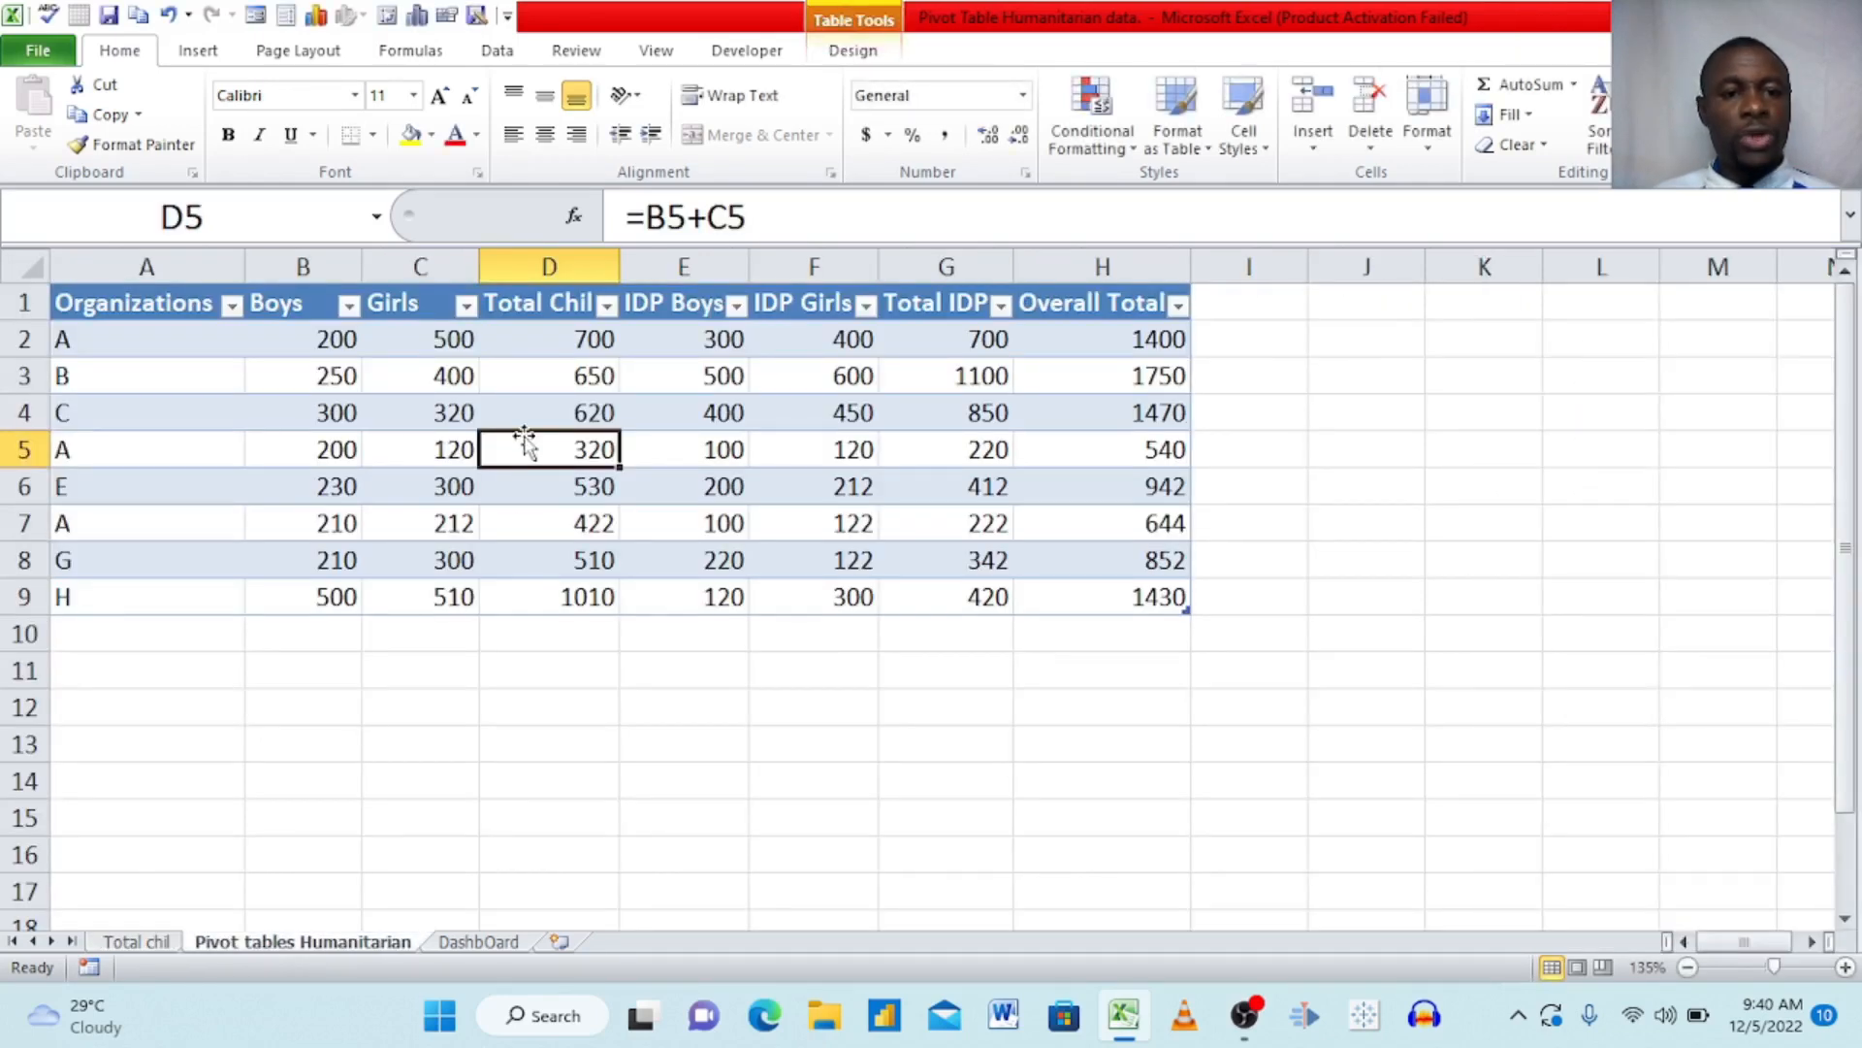
pyautogui.click(532, 406)
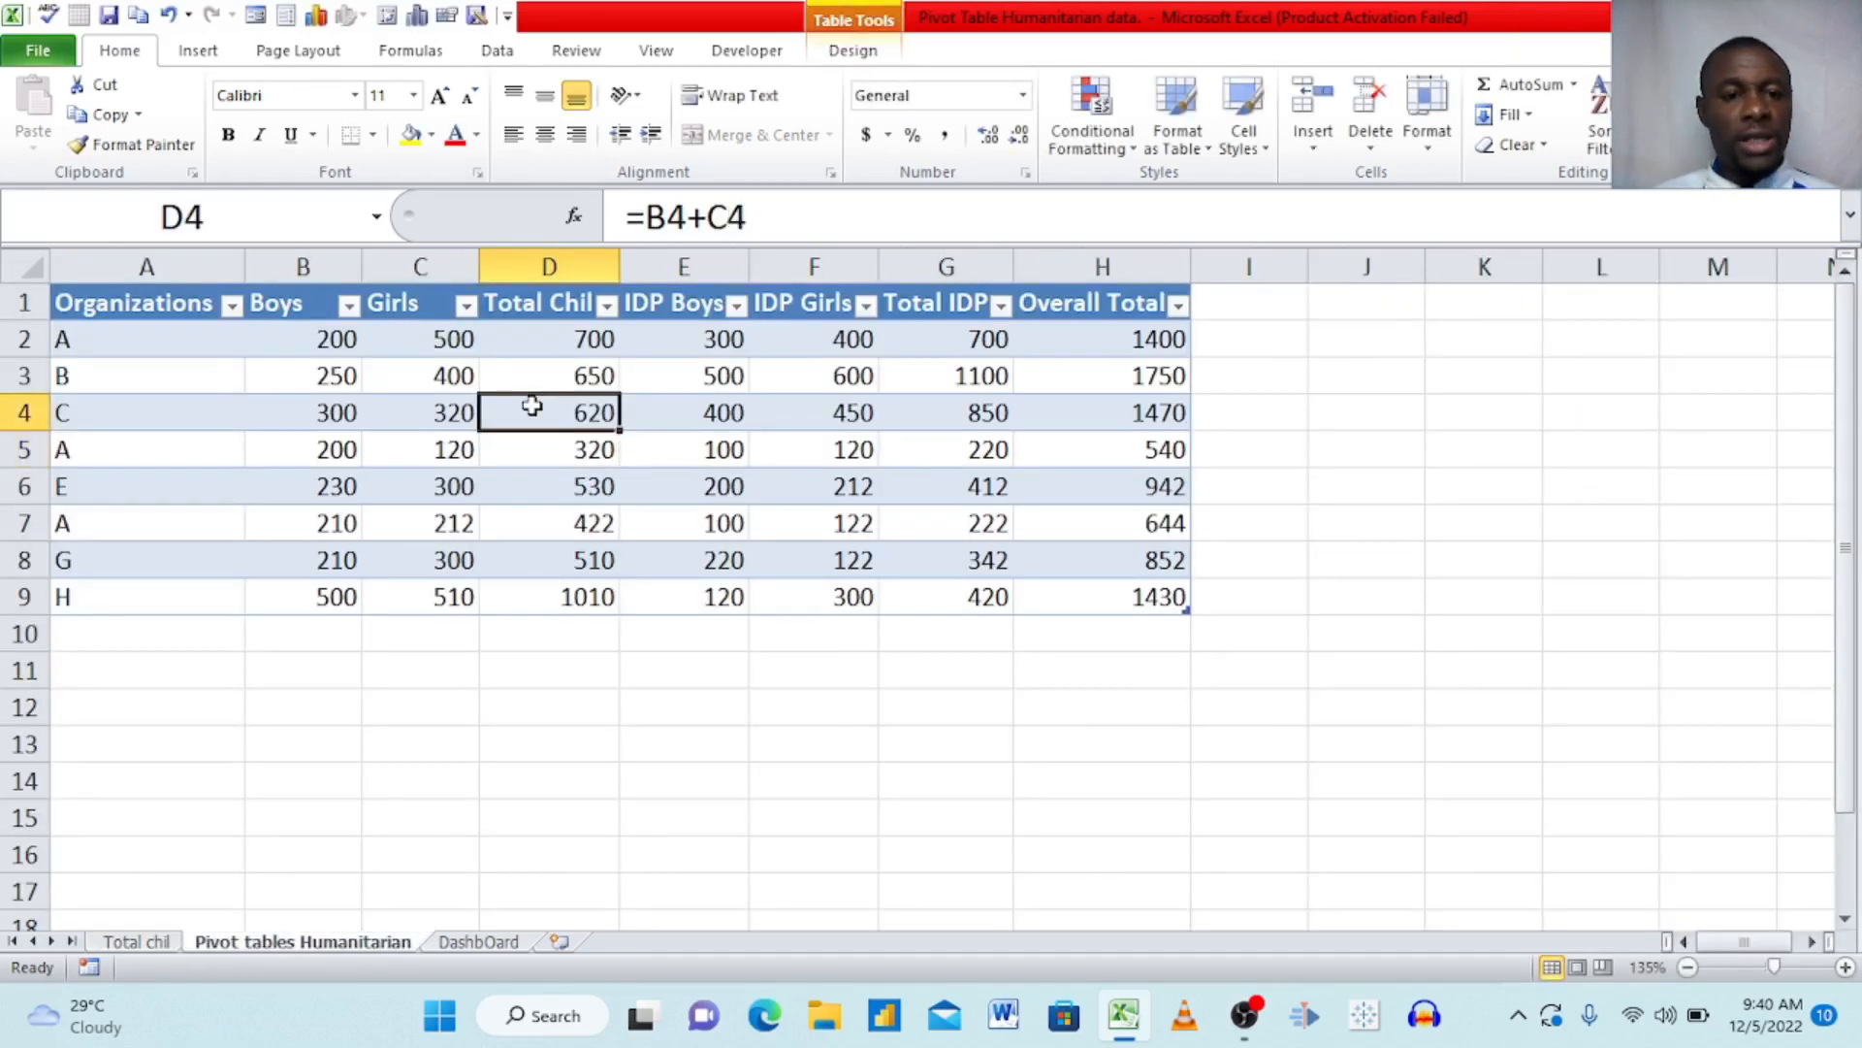
pyautogui.click(199, 53)
pyautogui.click(48, 139)
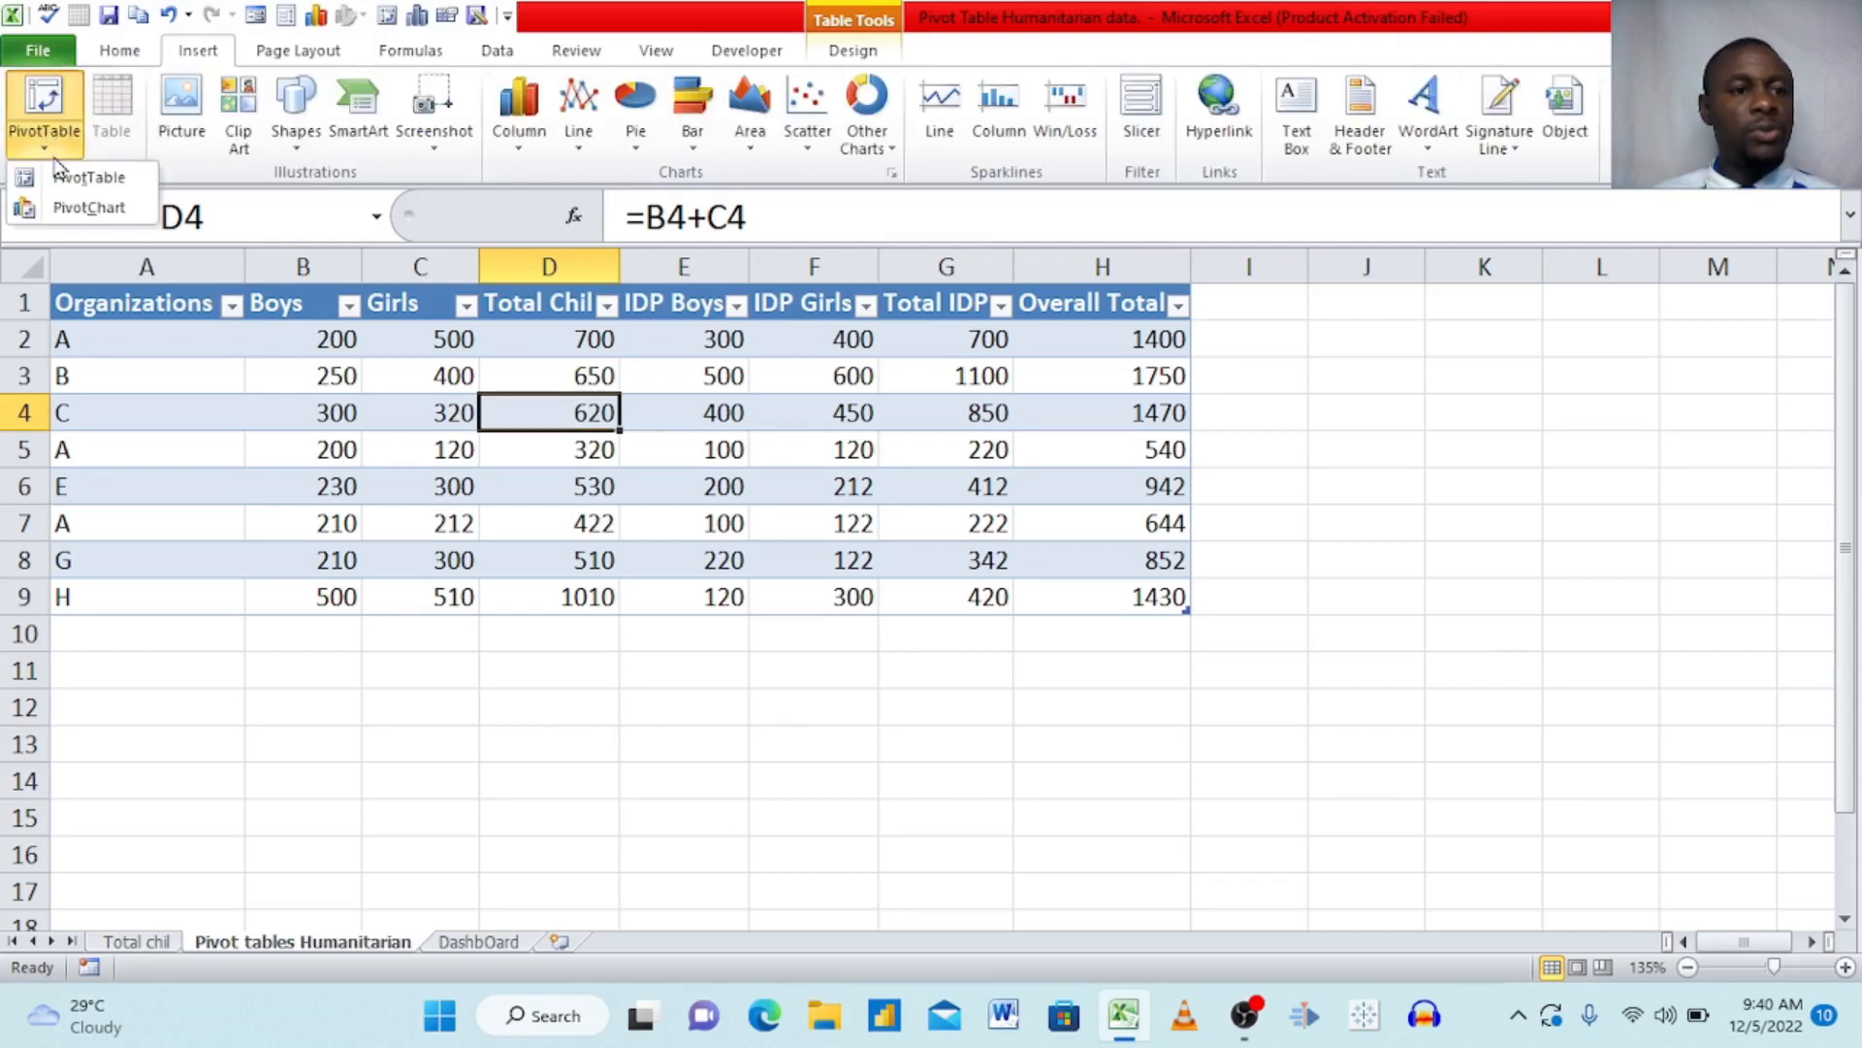
pyautogui.click(64, 177)
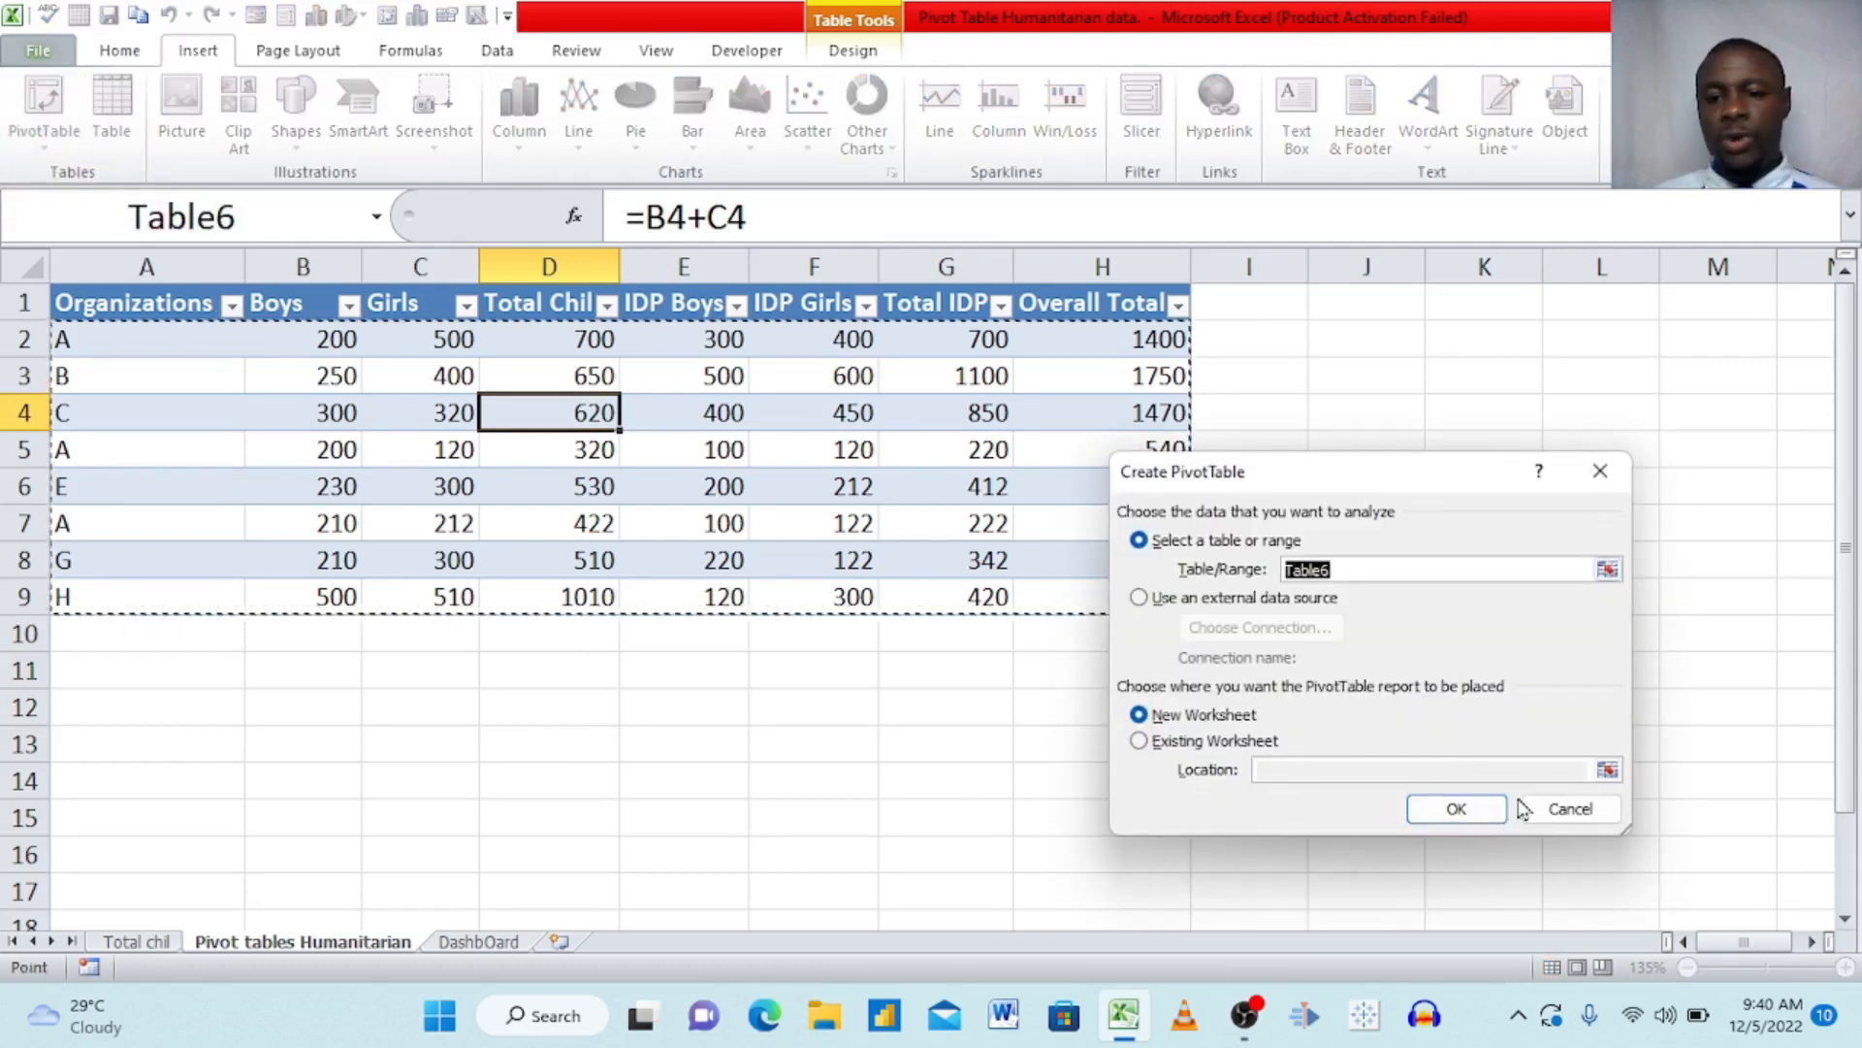
pyautogui.click(1456, 809)
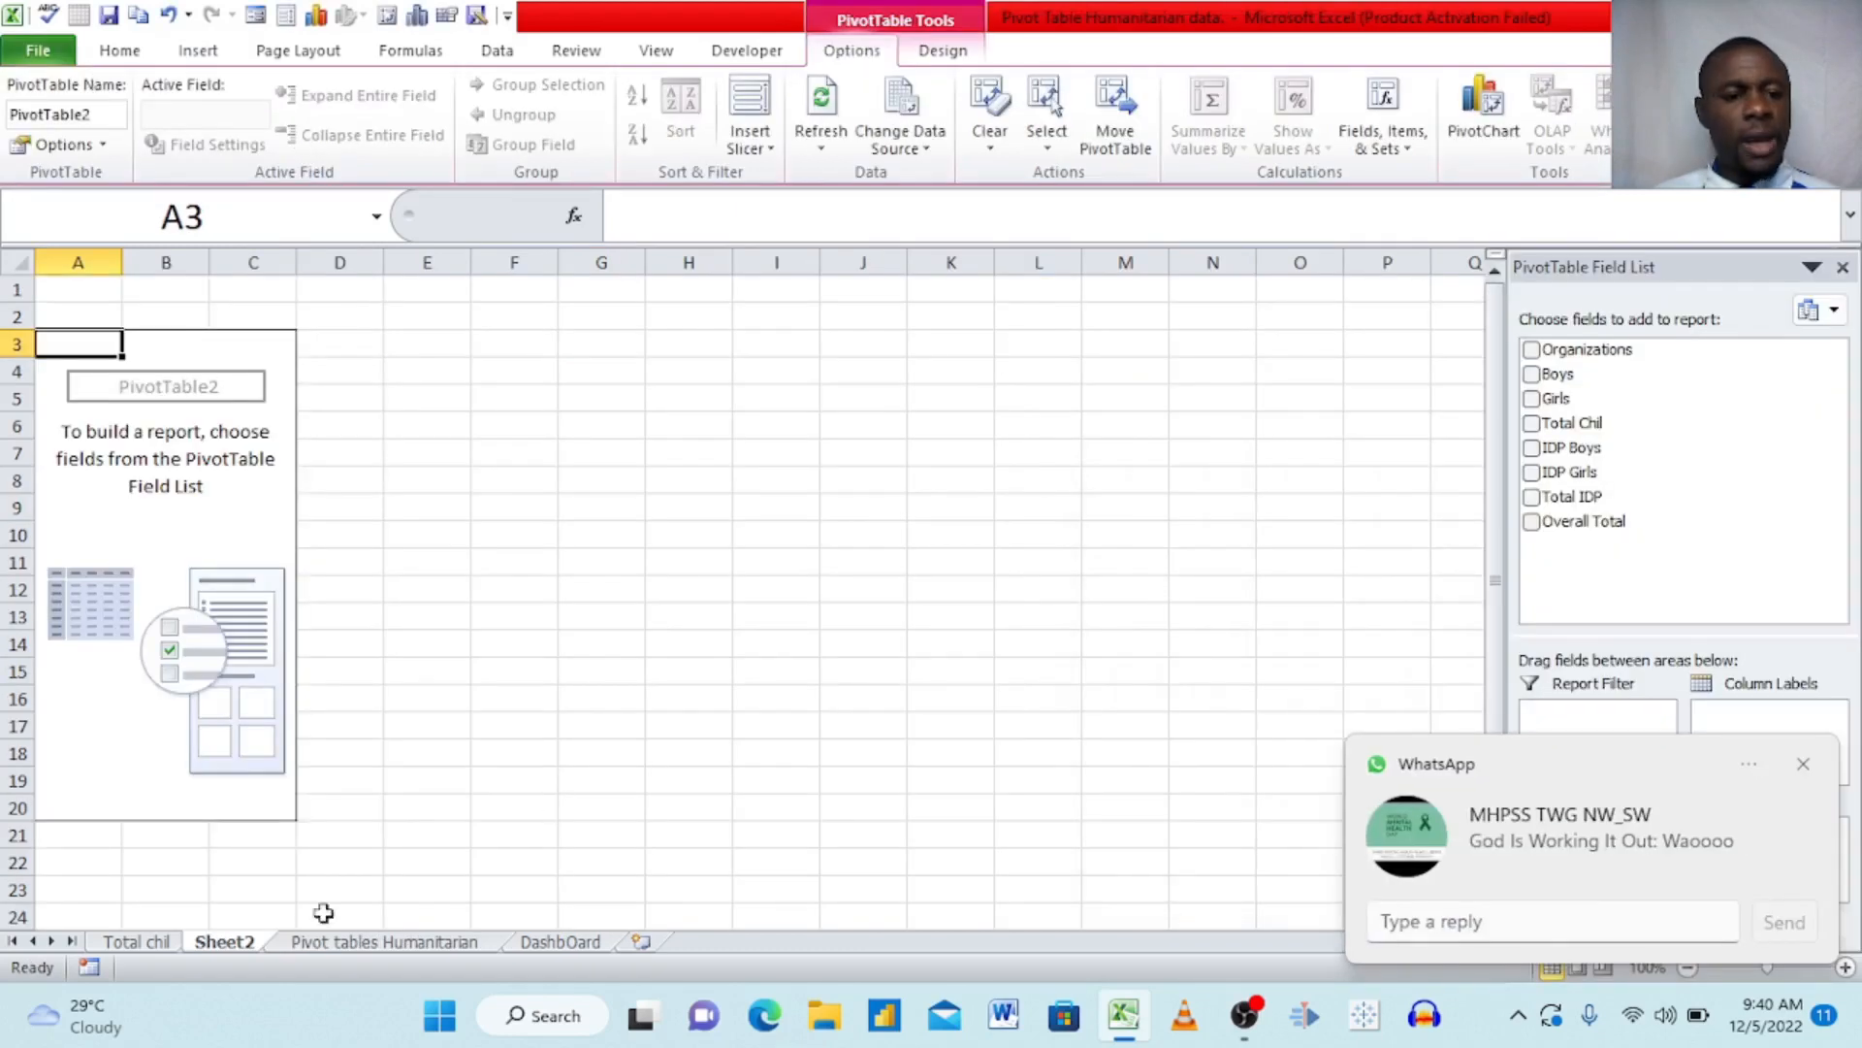
# - Rename the second PivotTable's sheet as "Total Idp"
pyautogui.doubleClick(225, 942)
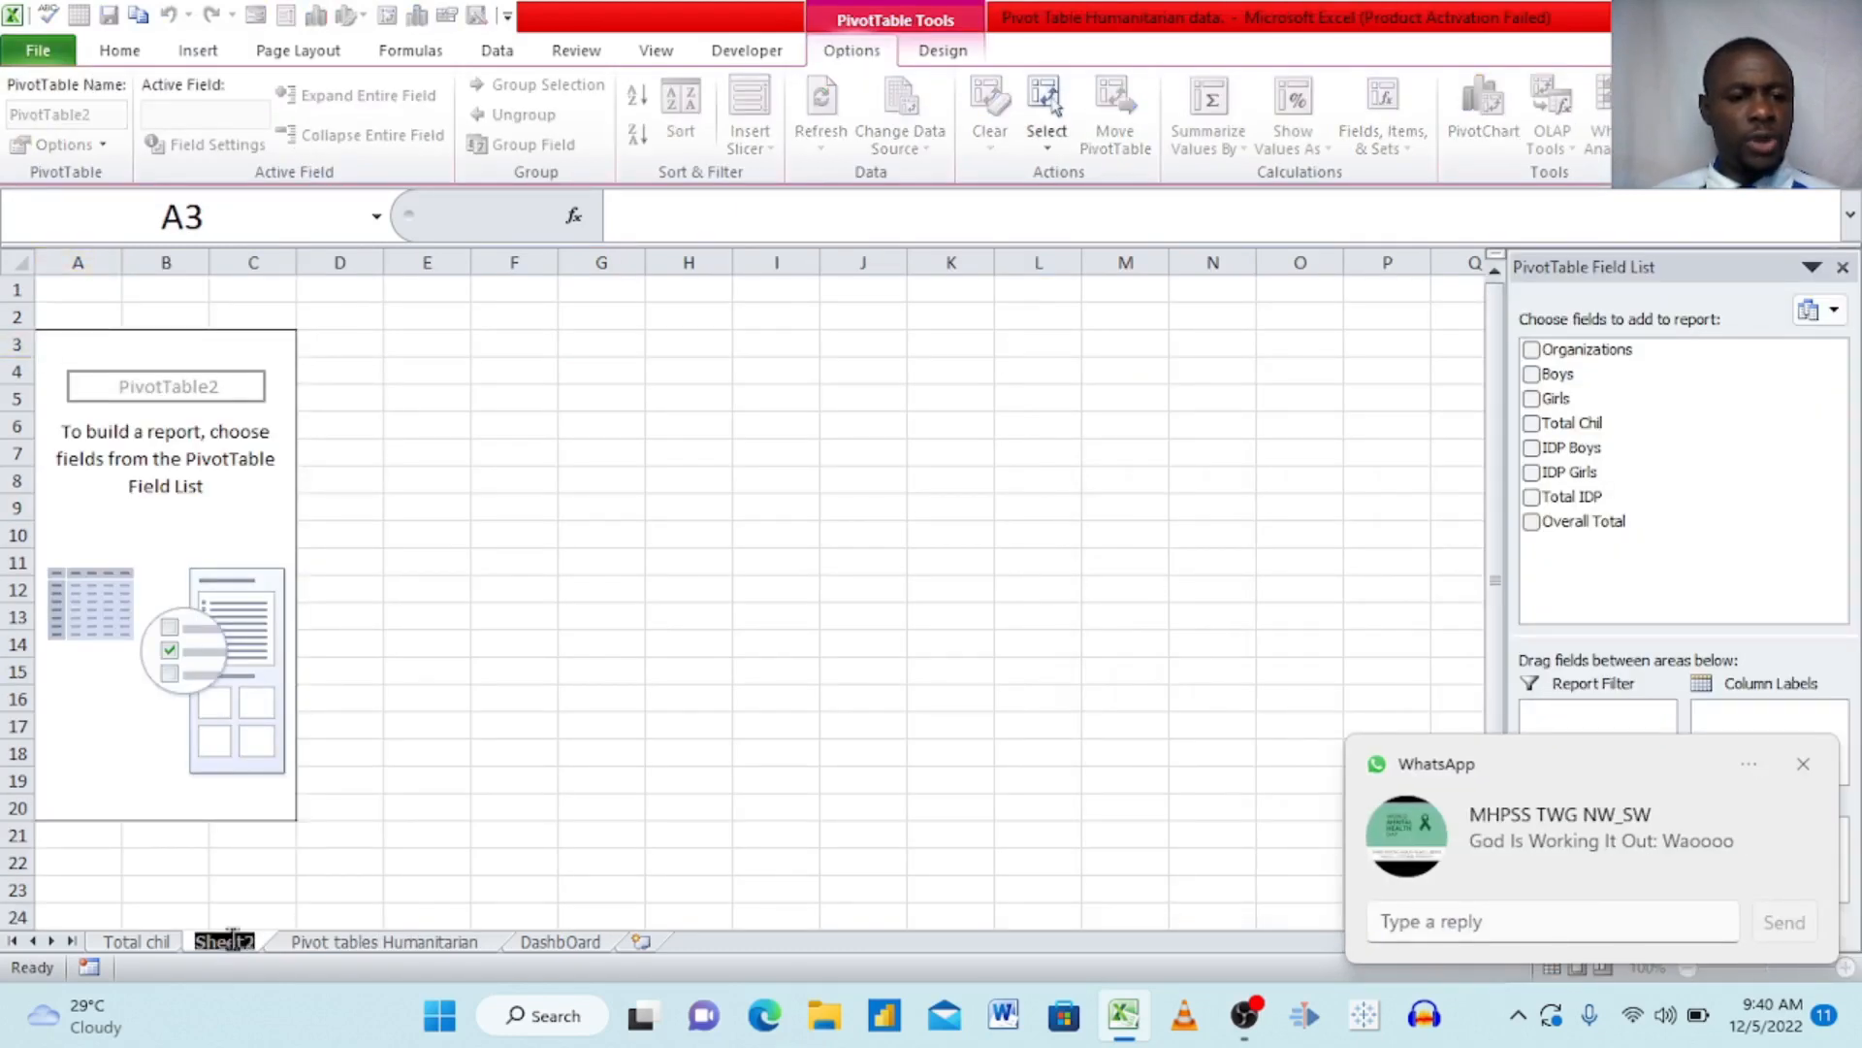
pyautogui.press('BackSpace')
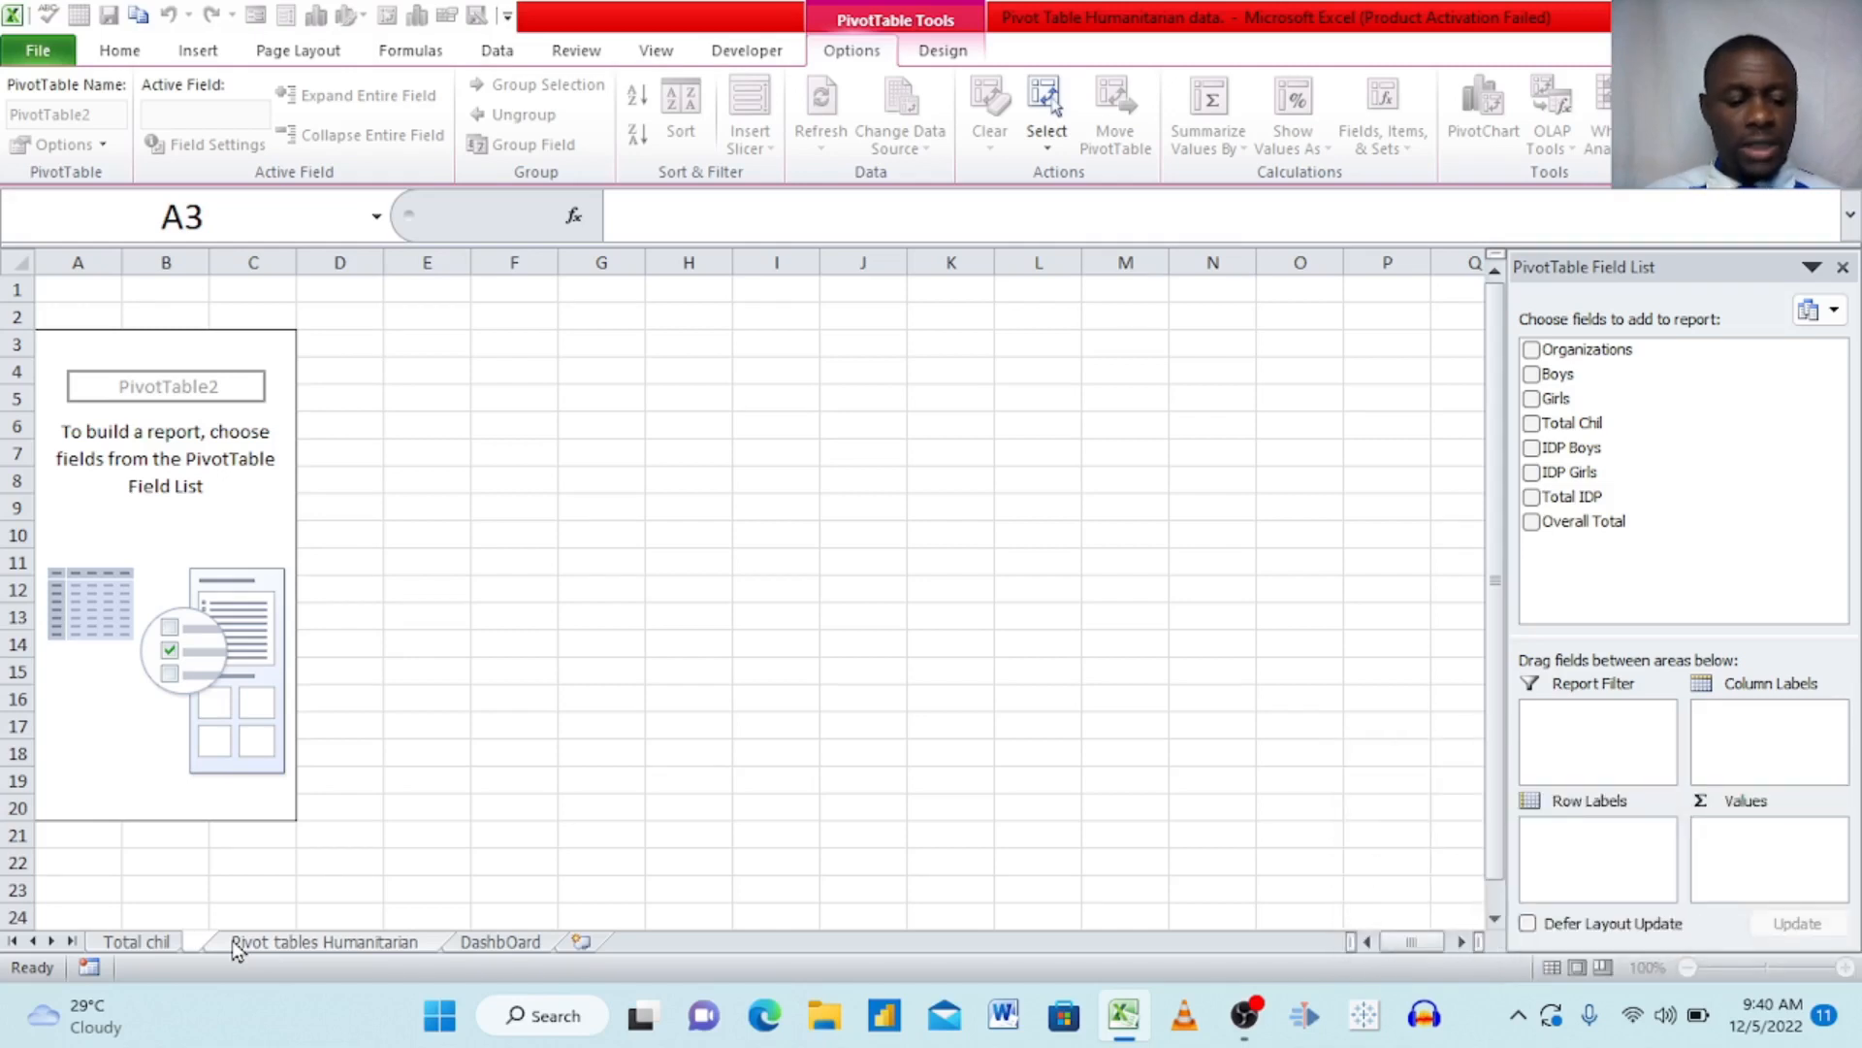
pyautogui.press('capslock')
pyautogui.write('T')
pyautogui.press('capslock')
pyautogui.write('otal')
pyautogui.press('capslock')
pyautogui.write('I')
pyautogui.press('capslock')
pyautogui.write('dp')
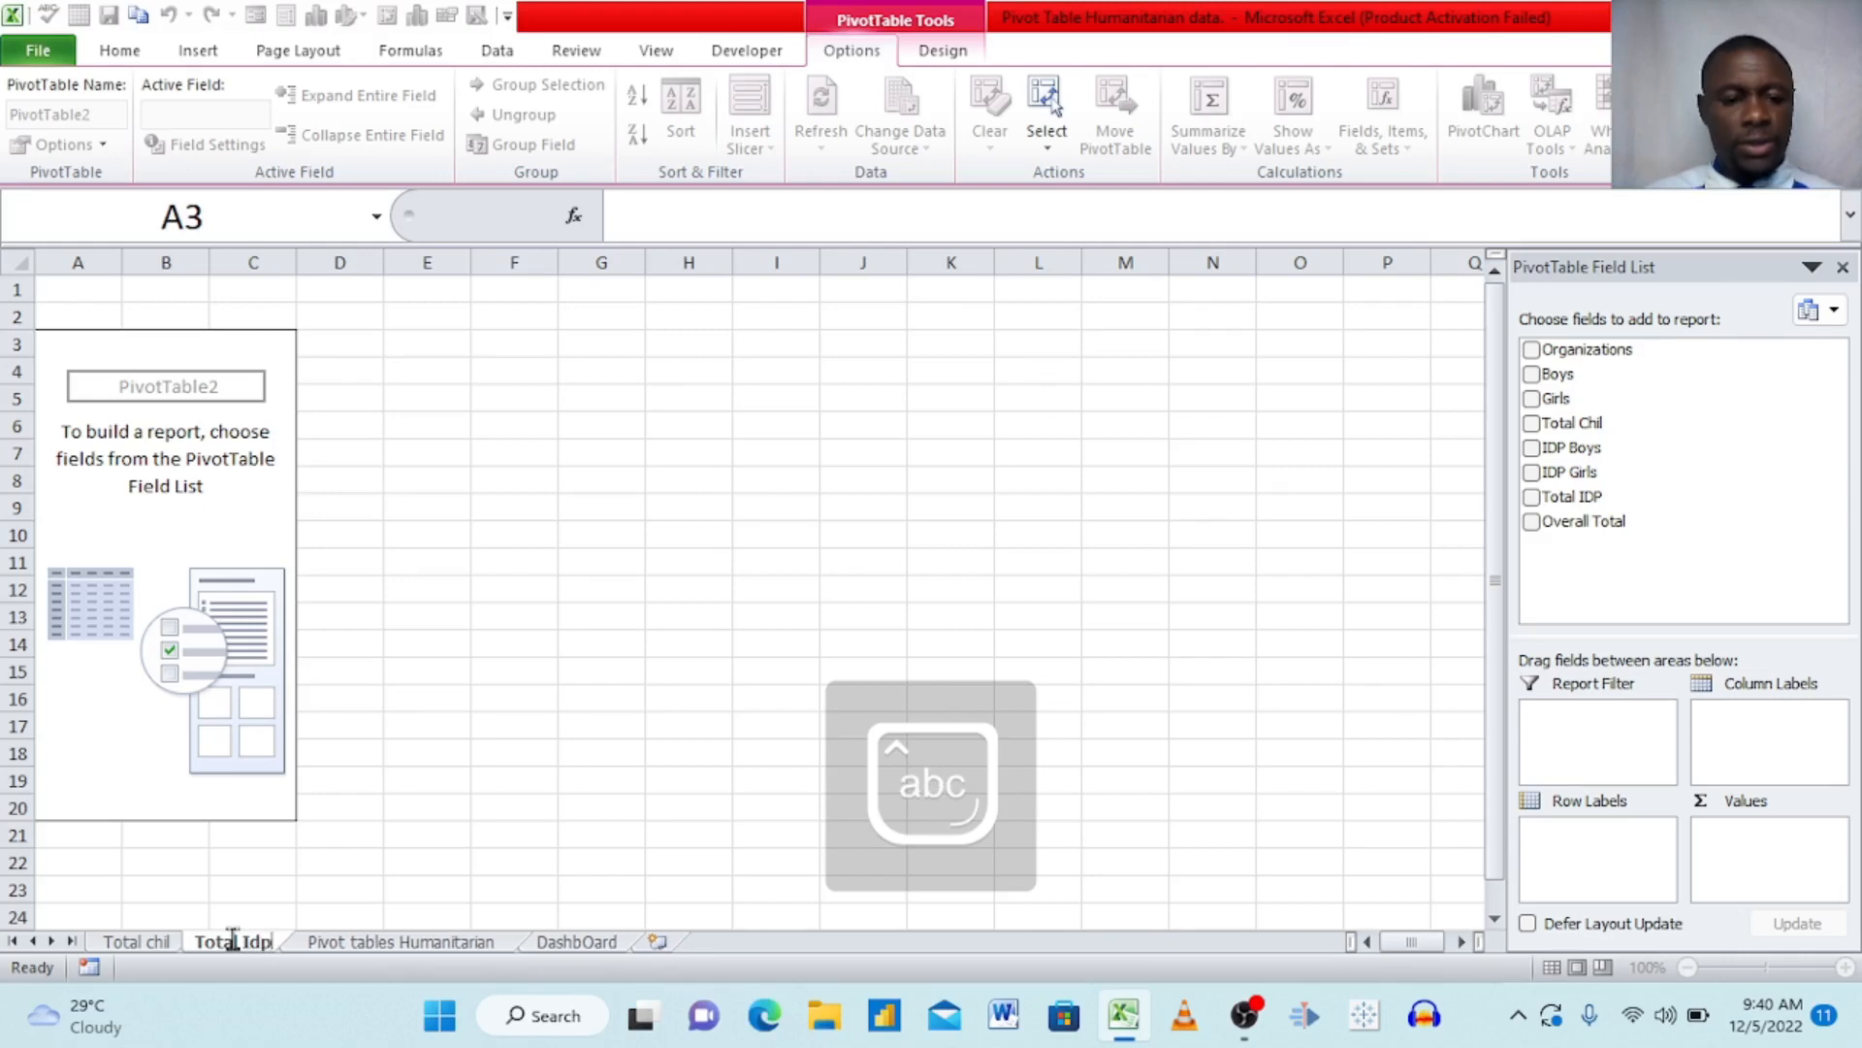
# - Return to the Pivot tables Humanitarian sheet and insert a third PivotTable from Table6 in a new worksheet
pyautogui.click(406, 945)
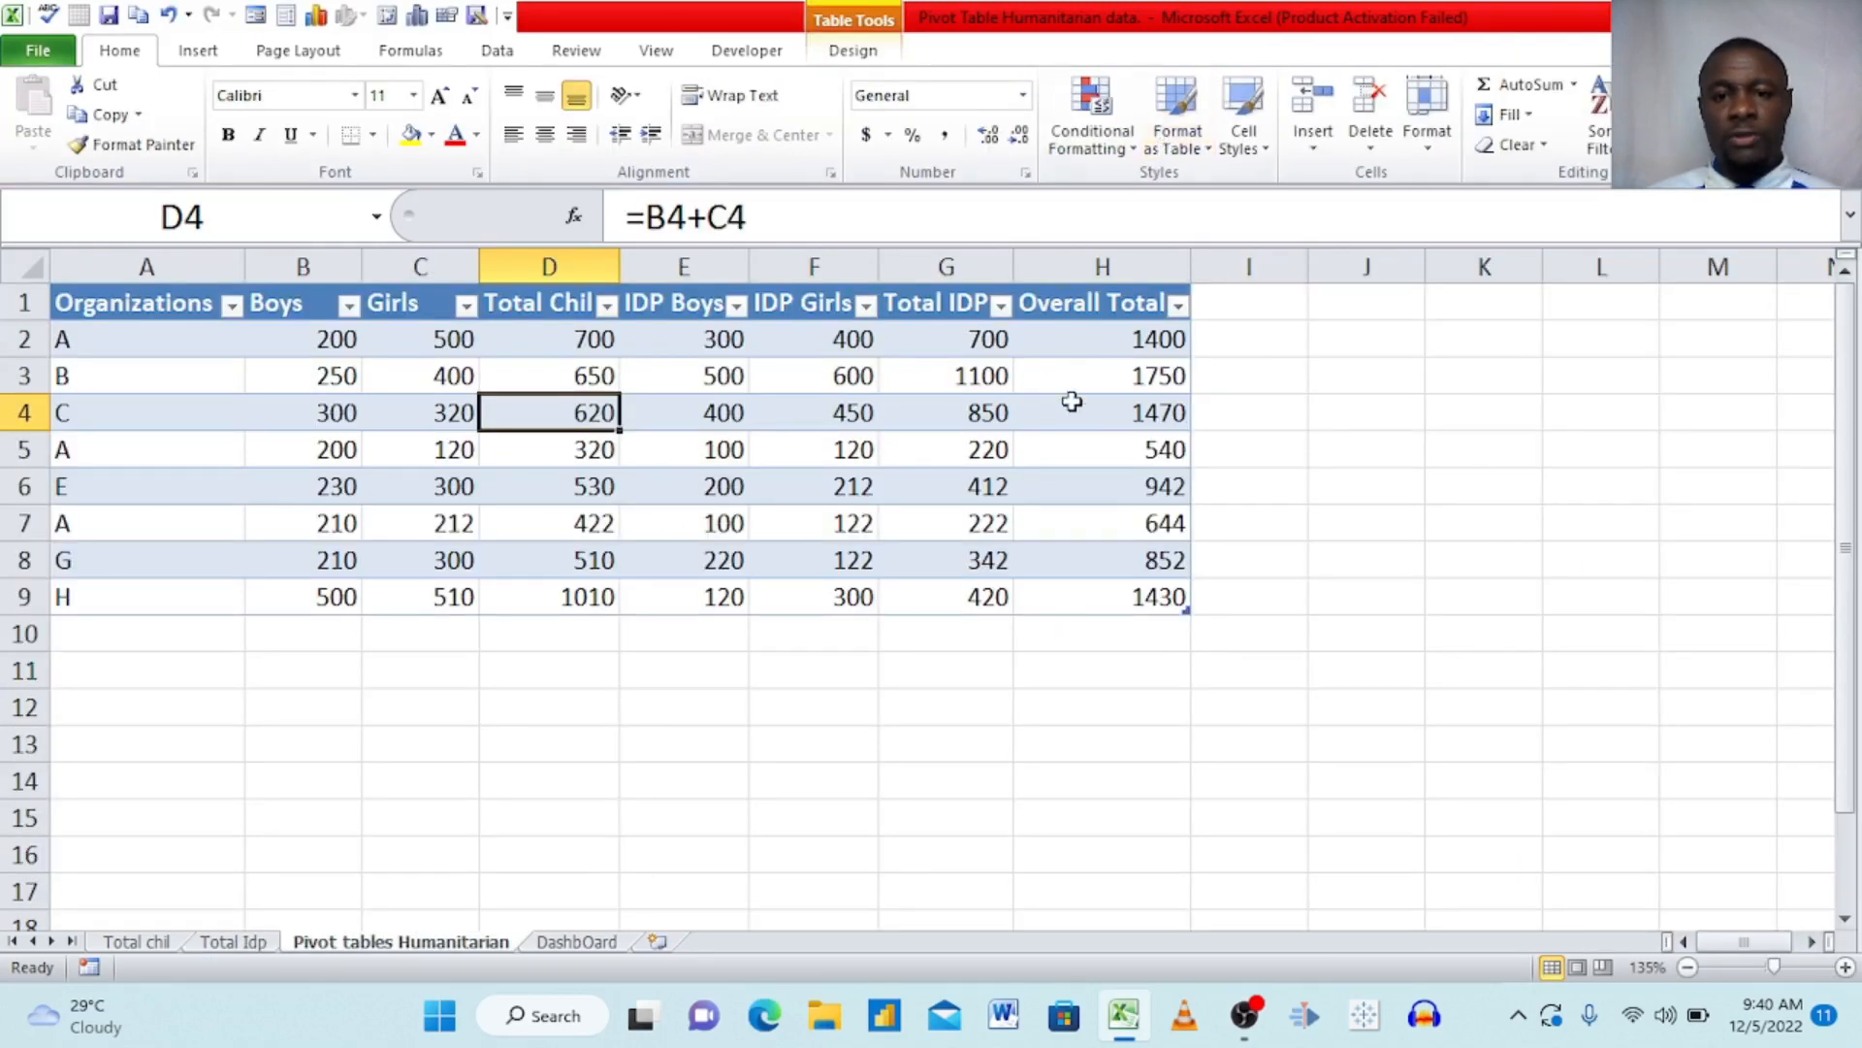
pyautogui.click(710, 415)
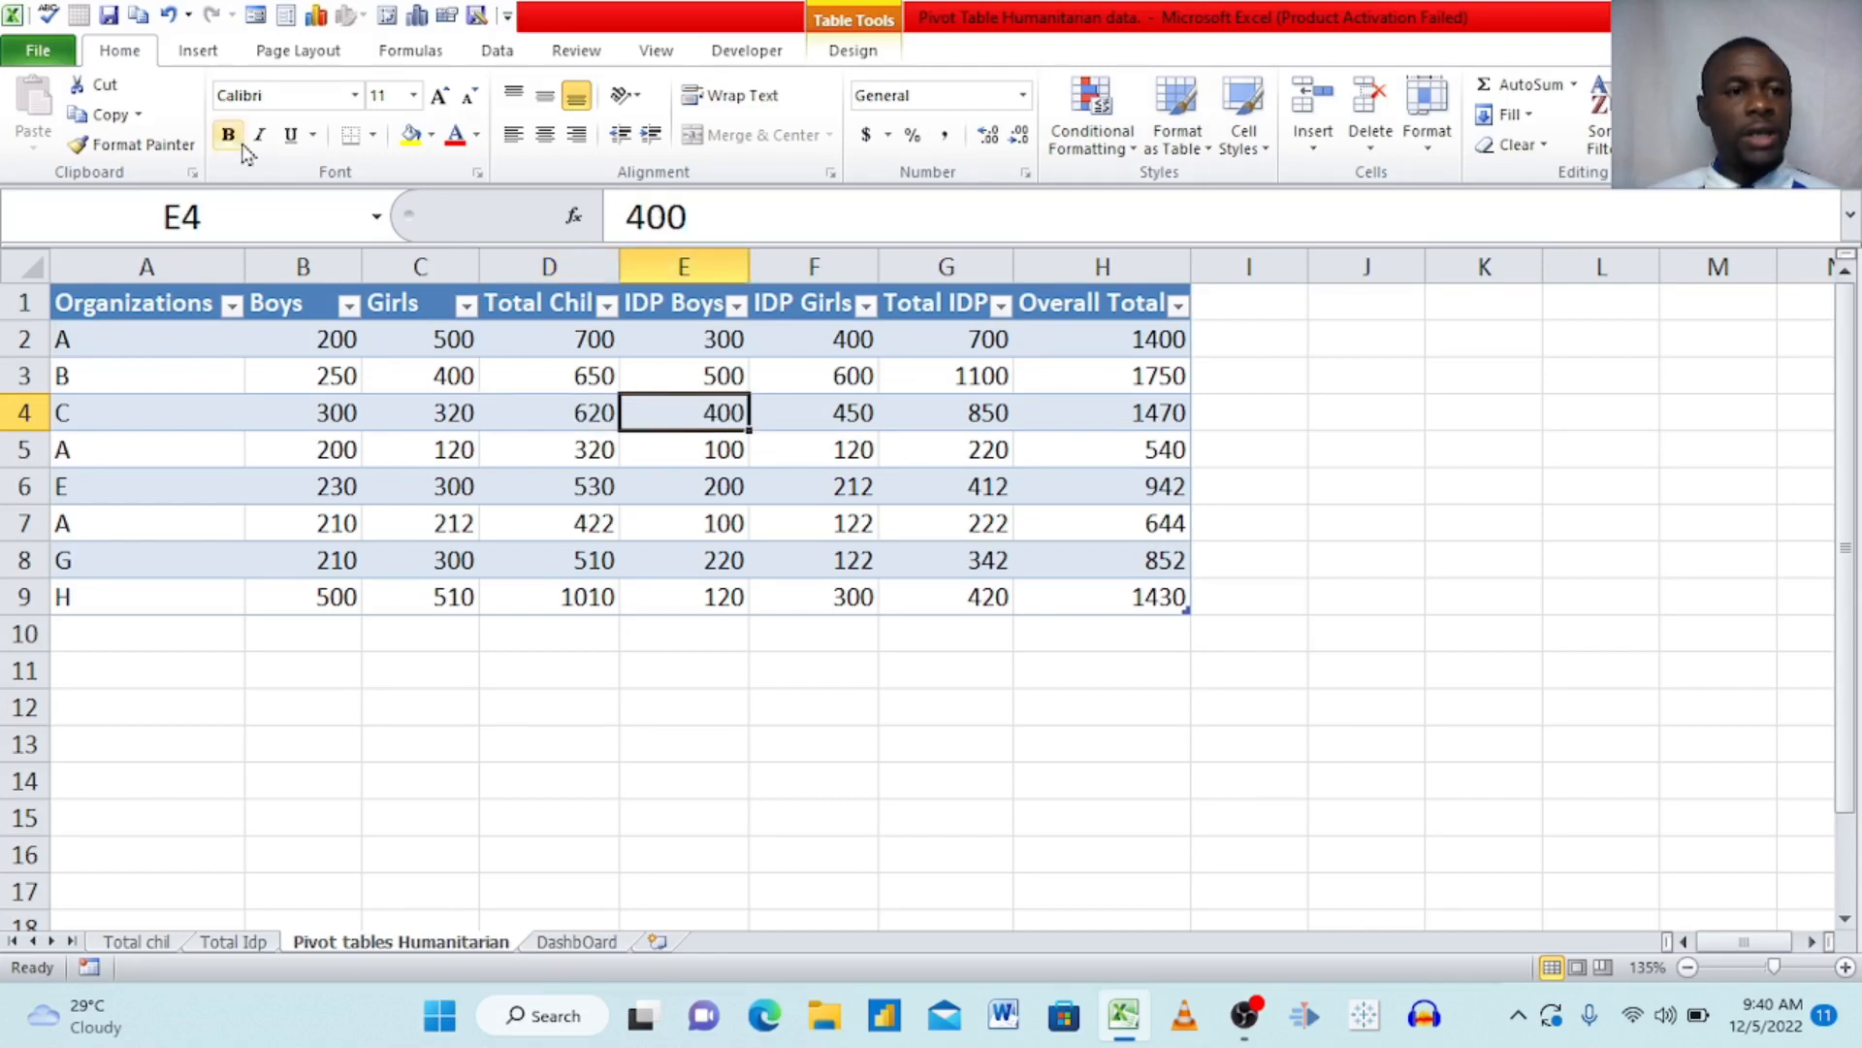
pyautogui.click(198, 50)
pyautogui.click(43, 136)
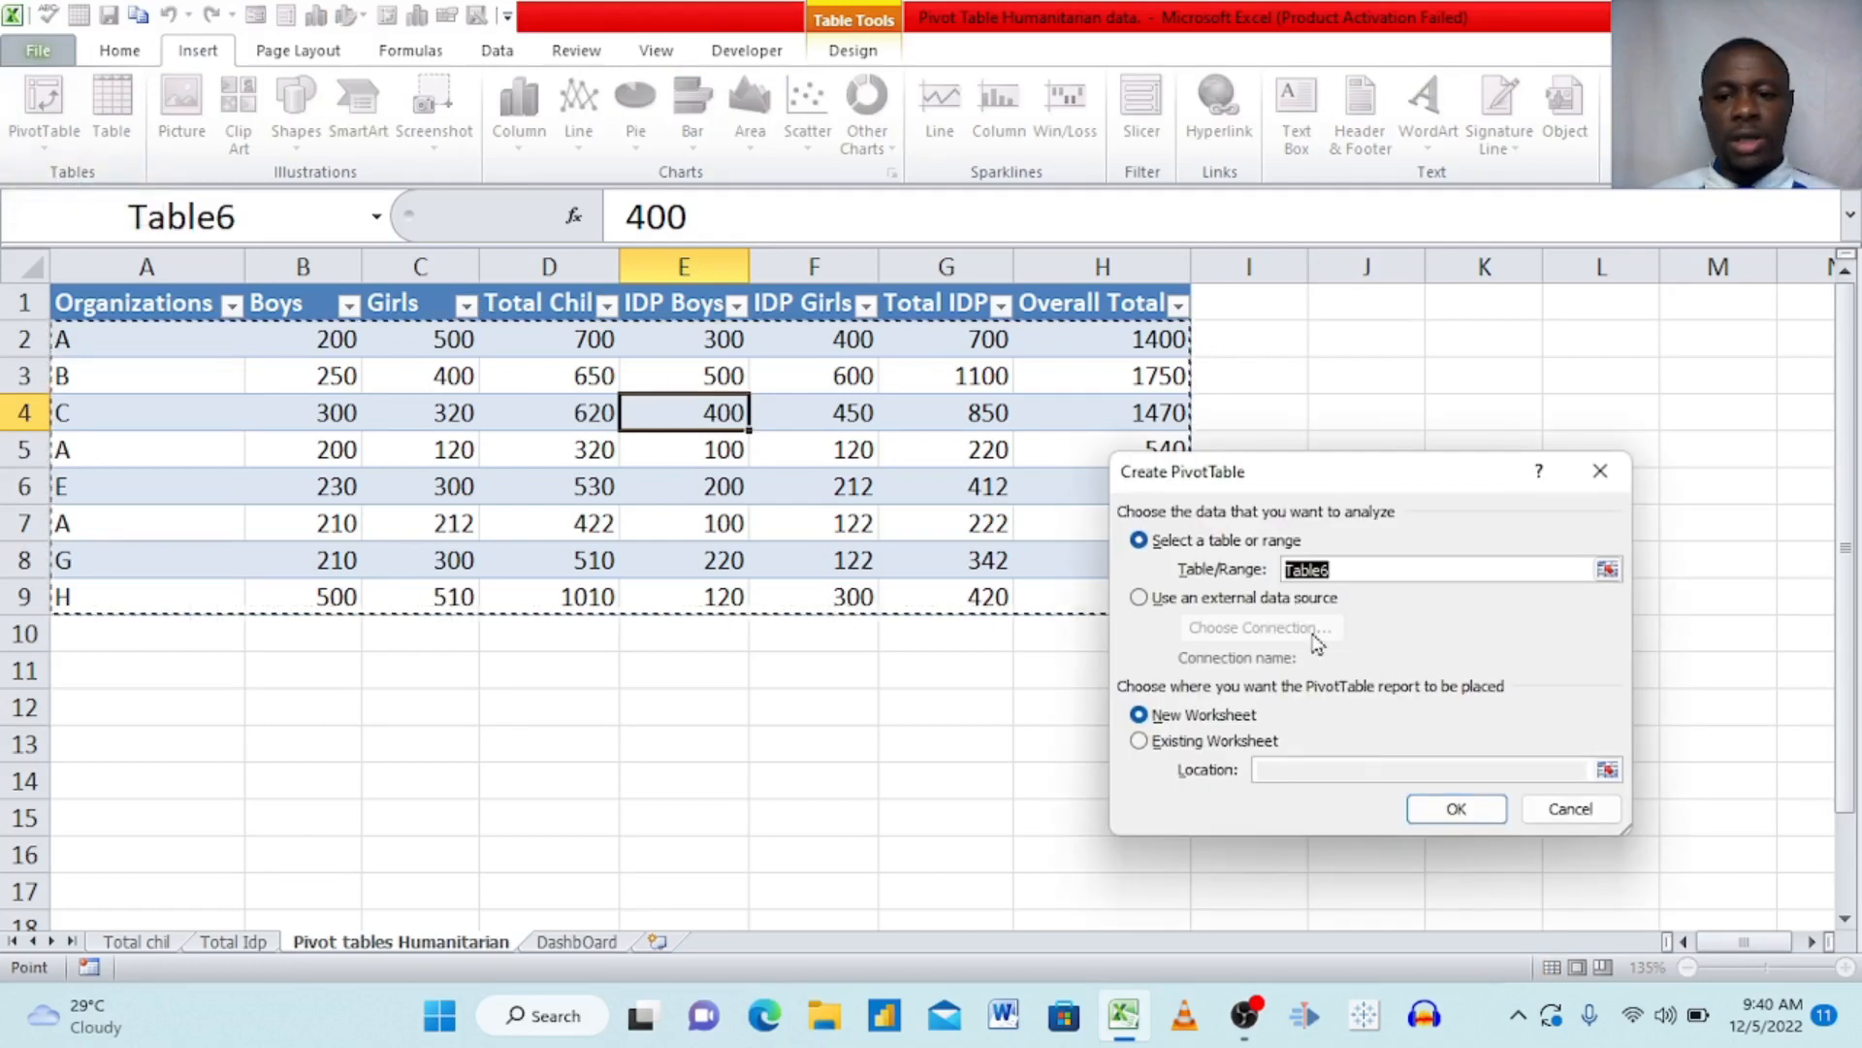
pyautogui.click(1447, 811)
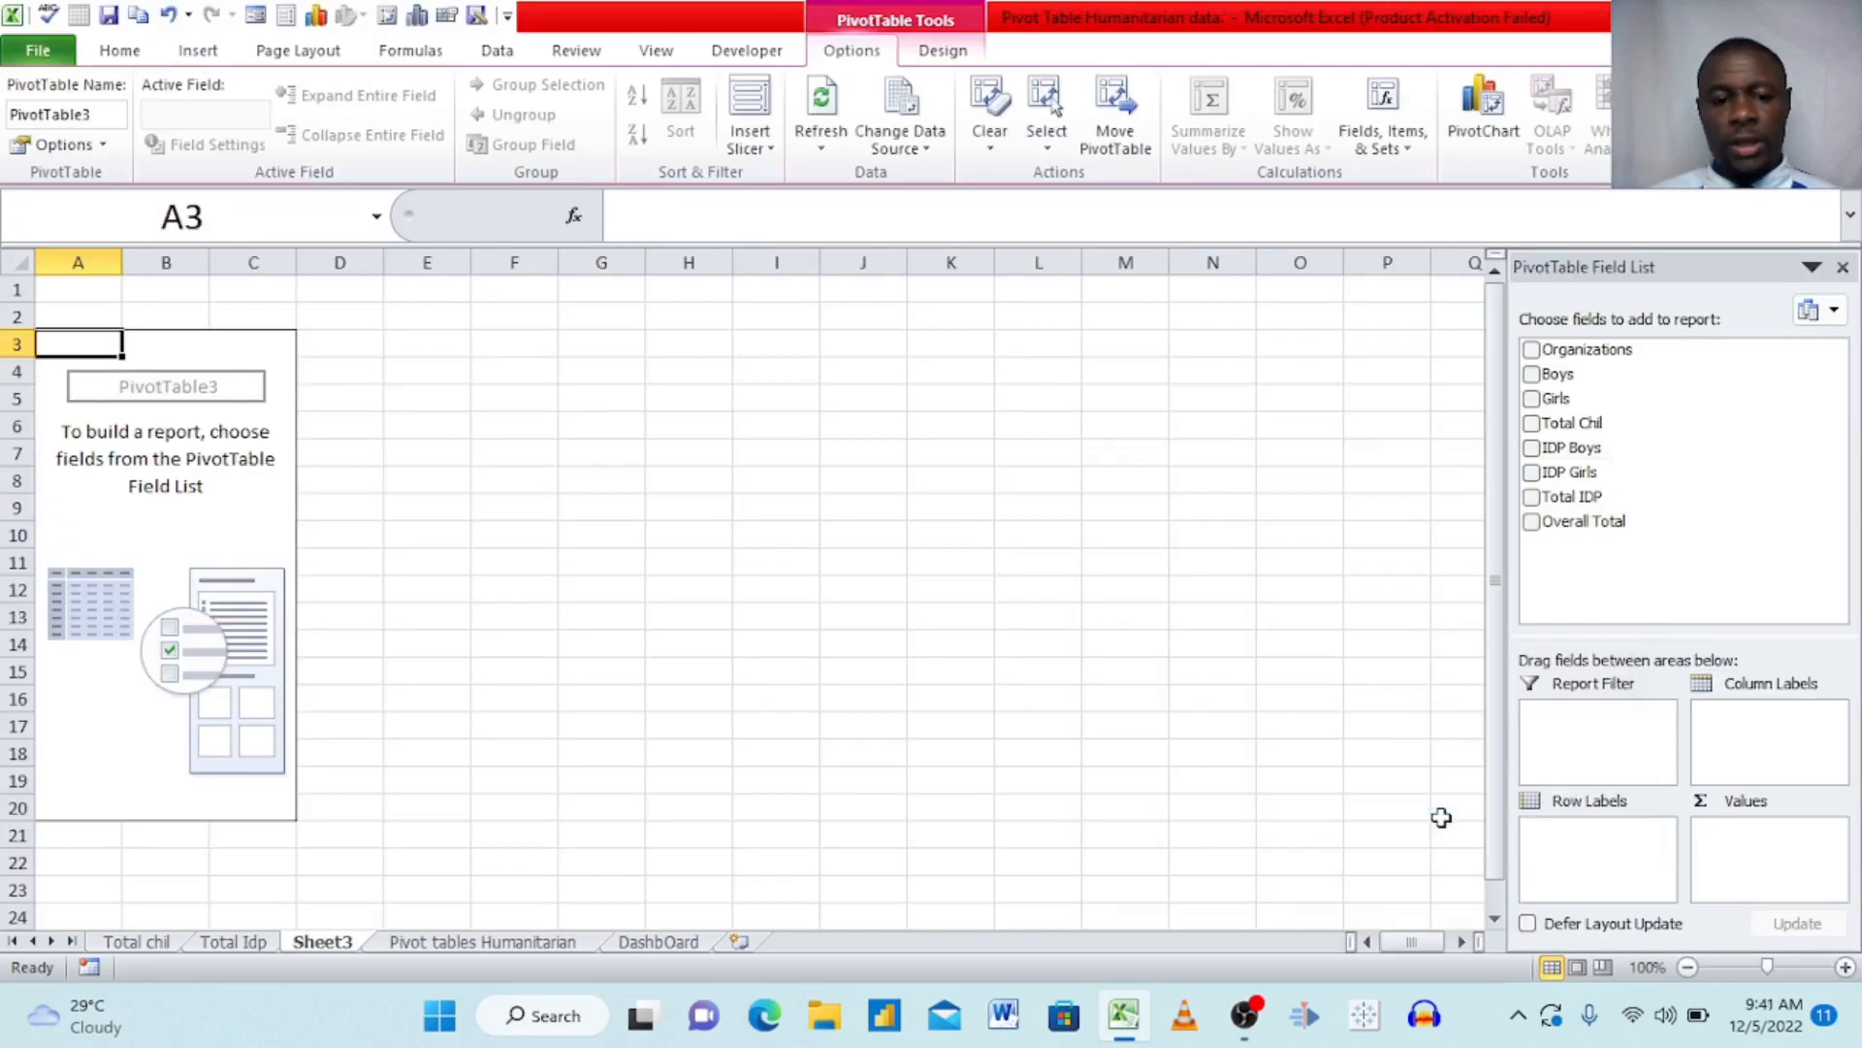
# - Rename the third PivotTable's sheet as "Total Overall" and switch to the Total Idp sheet
pyautogui.doubleClick(340, 943)
pyautogui.press('BackSpace')
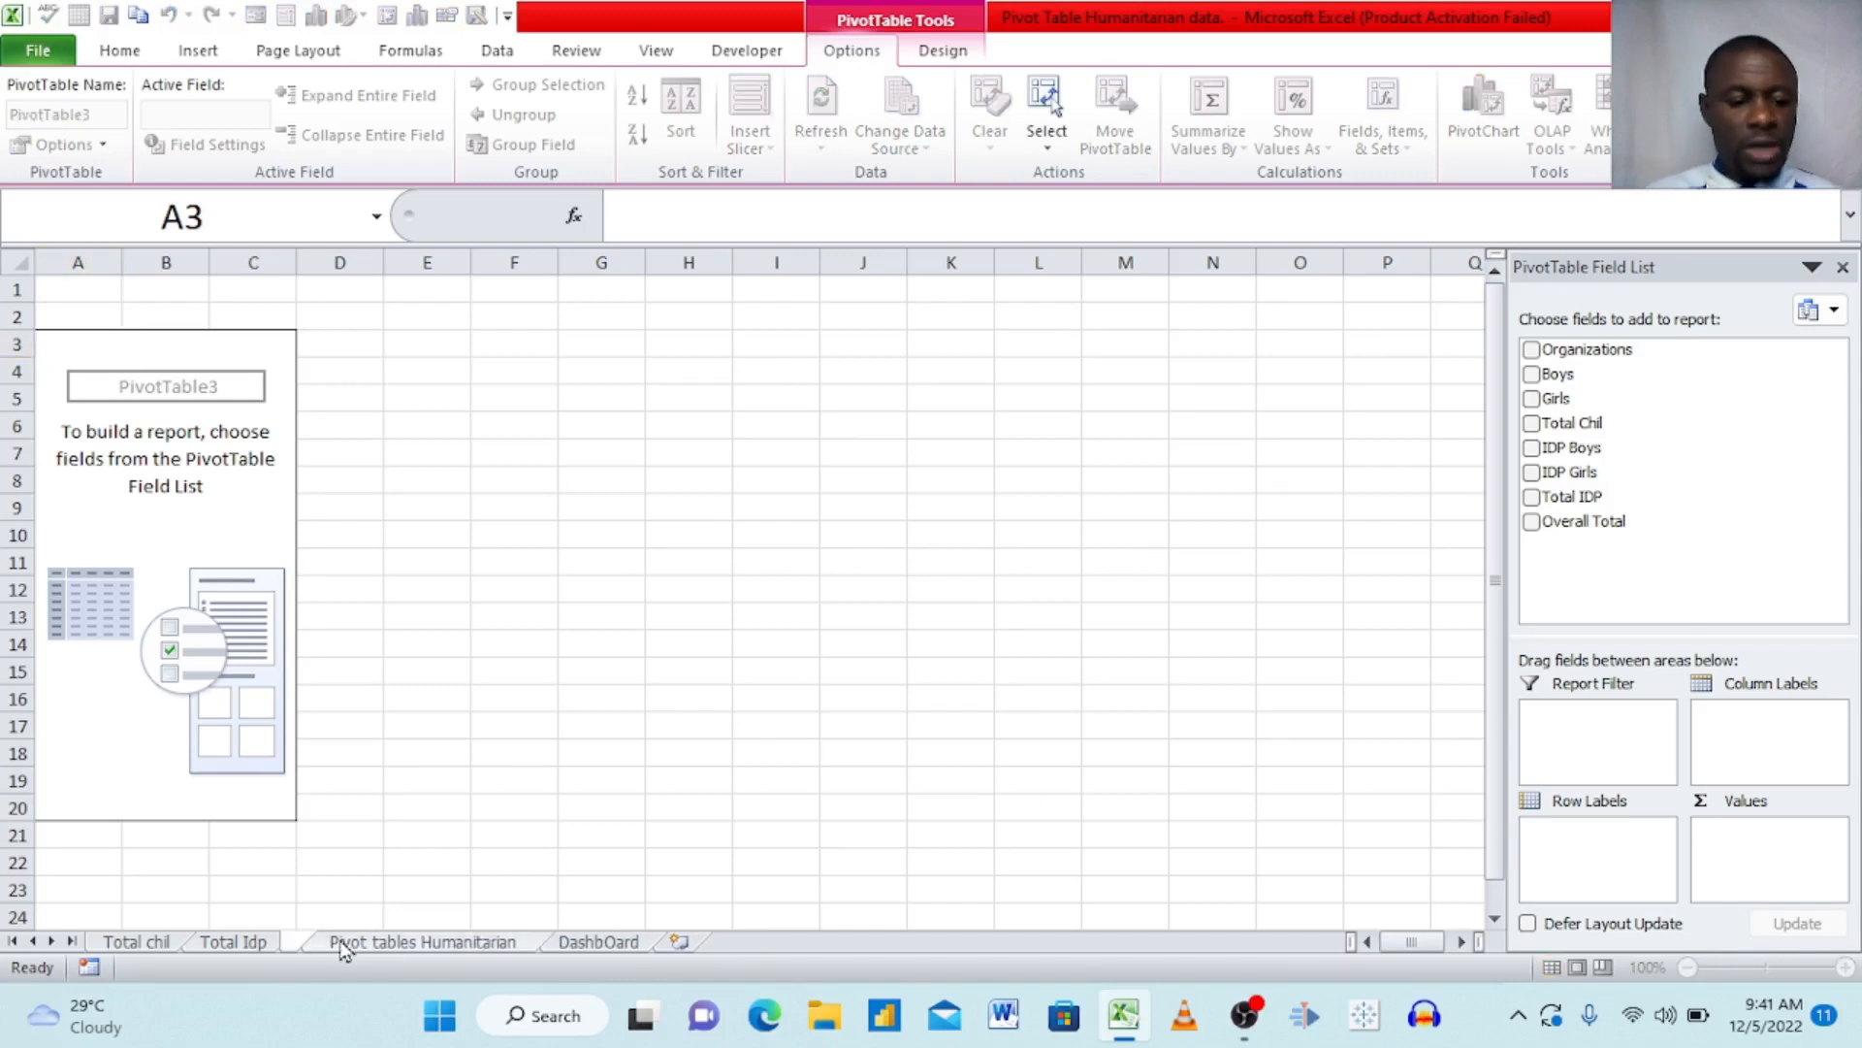
pyautogui.press('capslock')
pyautogui.write('T')
pyautogui.press('capslock')
pyautogui.write('ot')
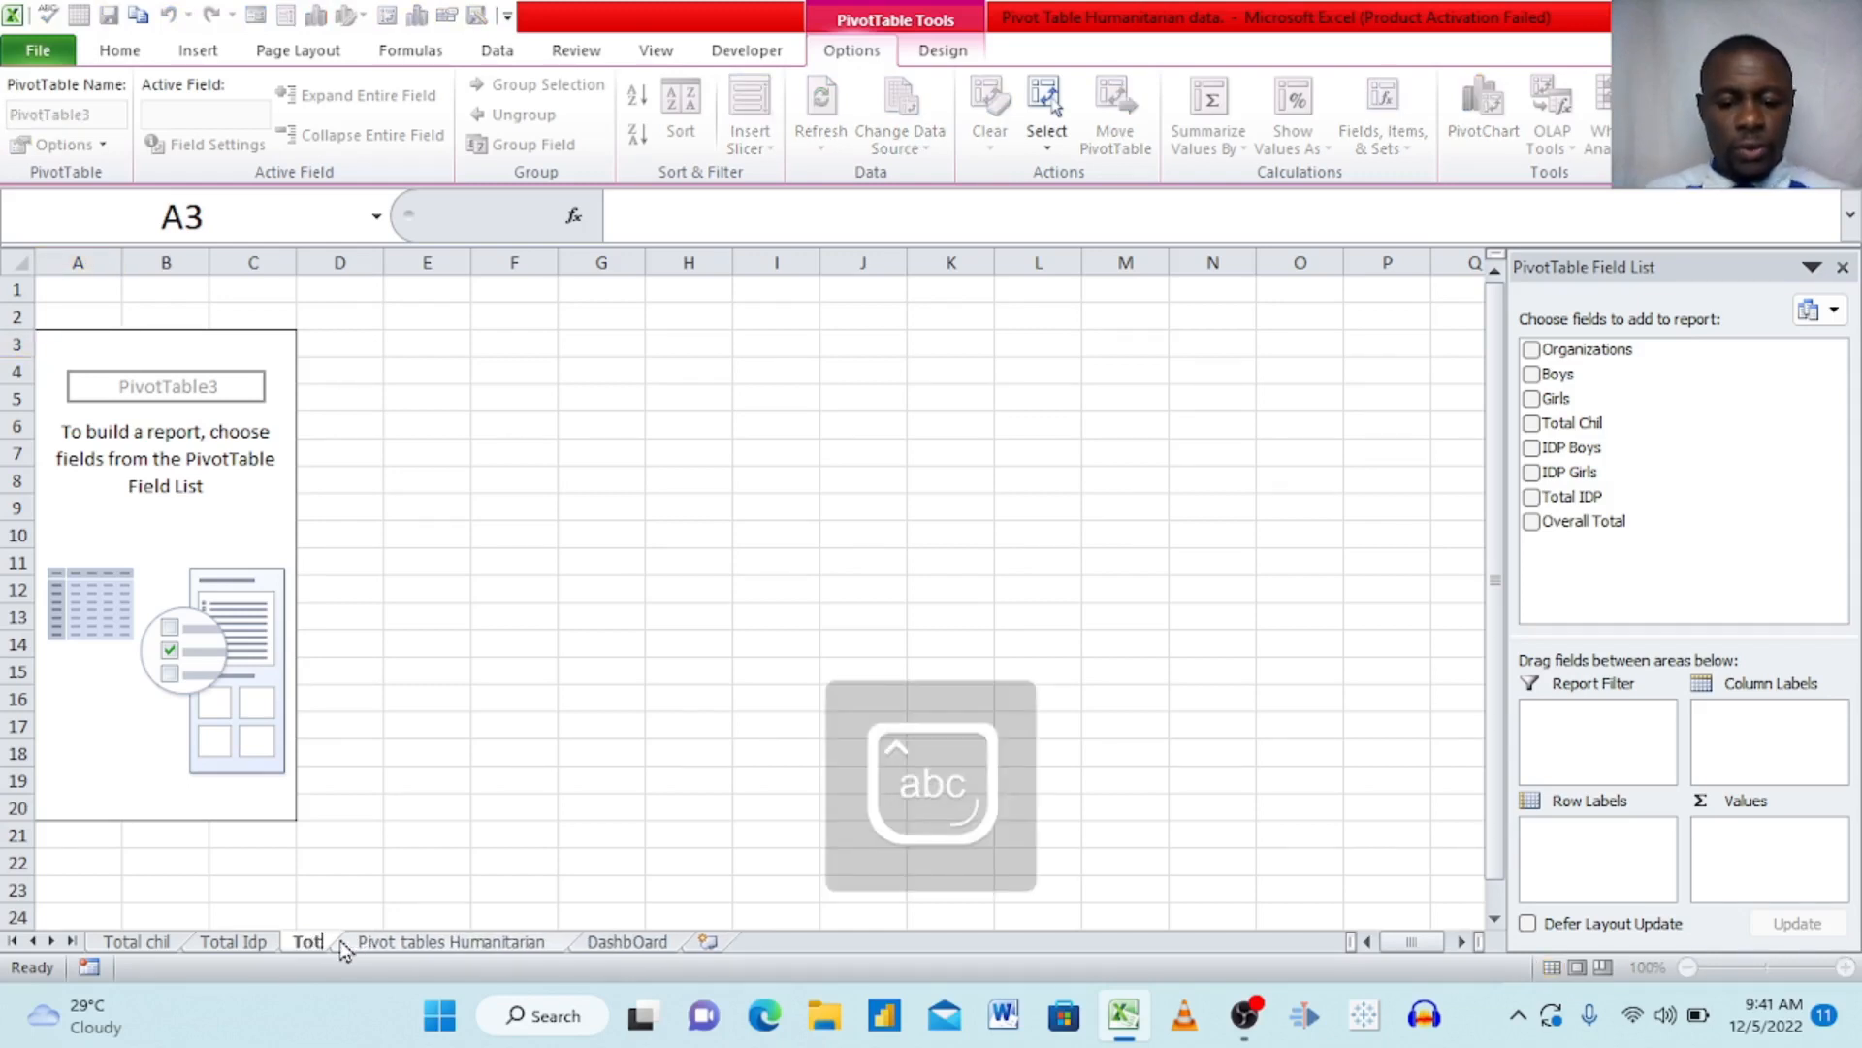
pyautogui.write('al Overall')
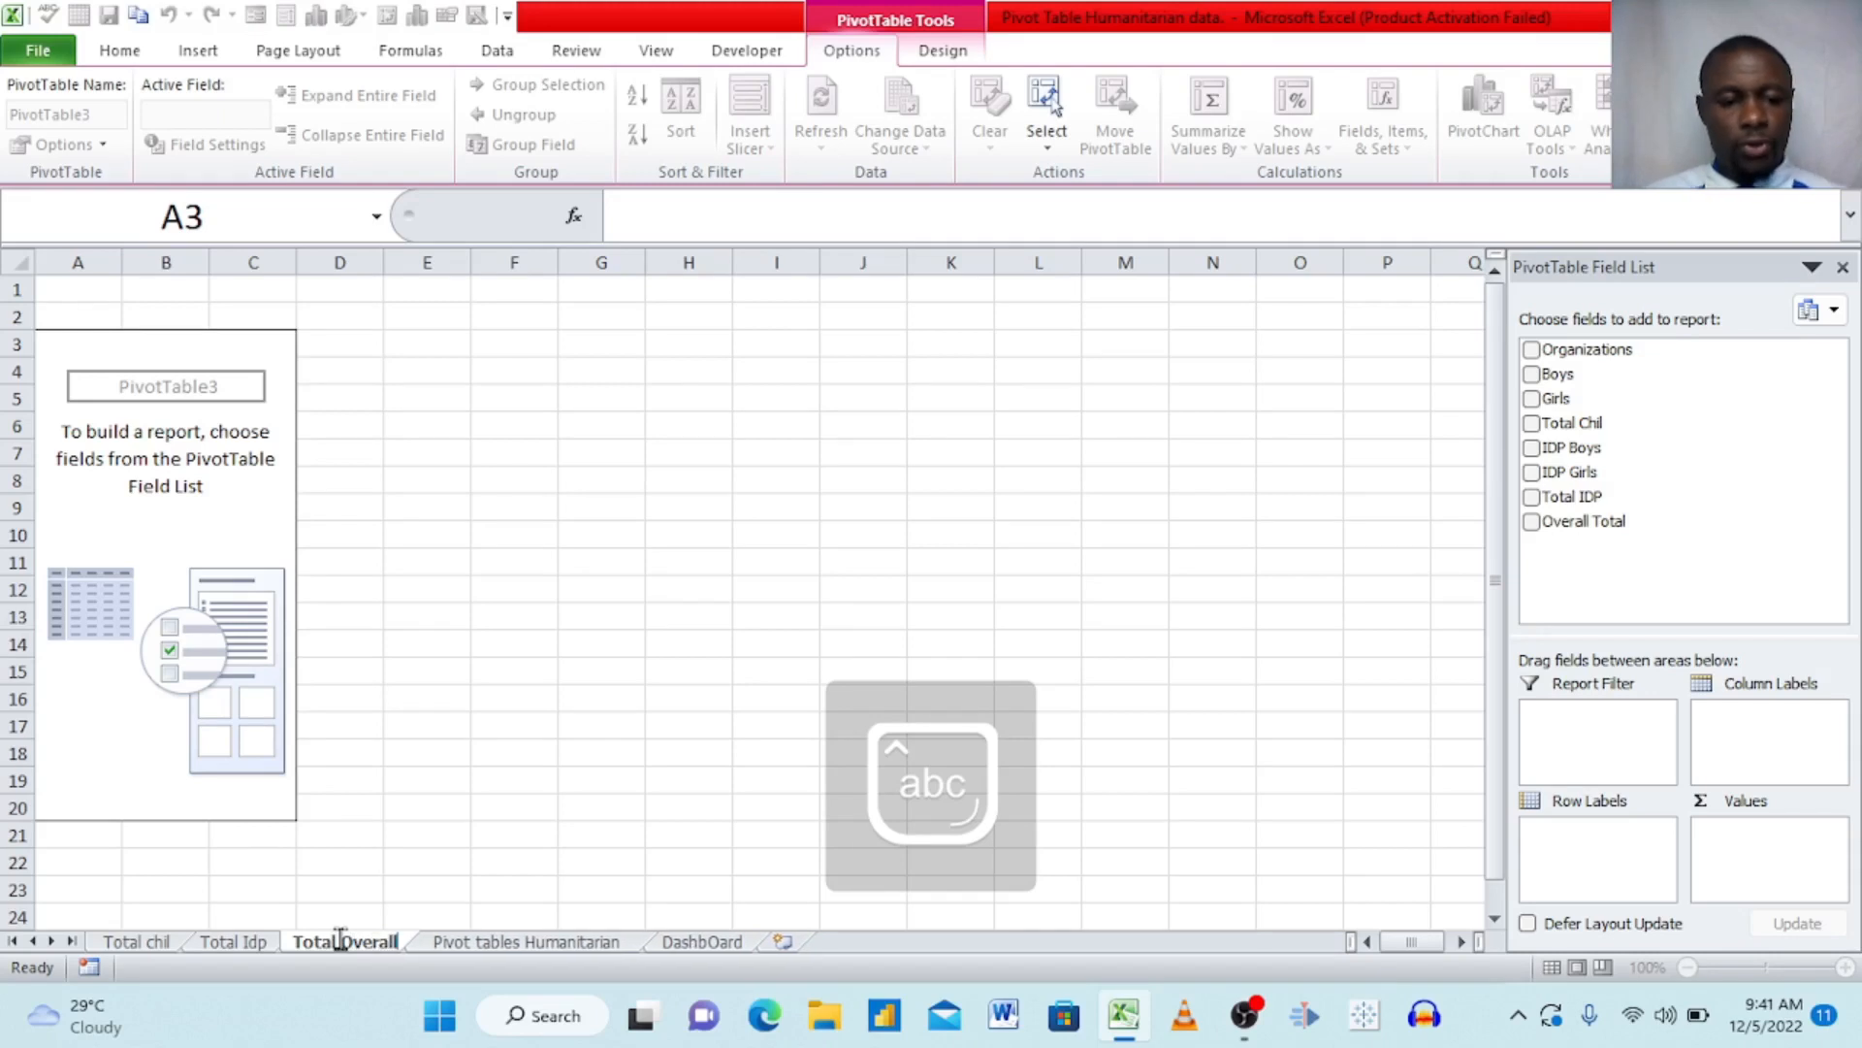
pyautogui.press('Return')
pyautogui.click(571, 802)
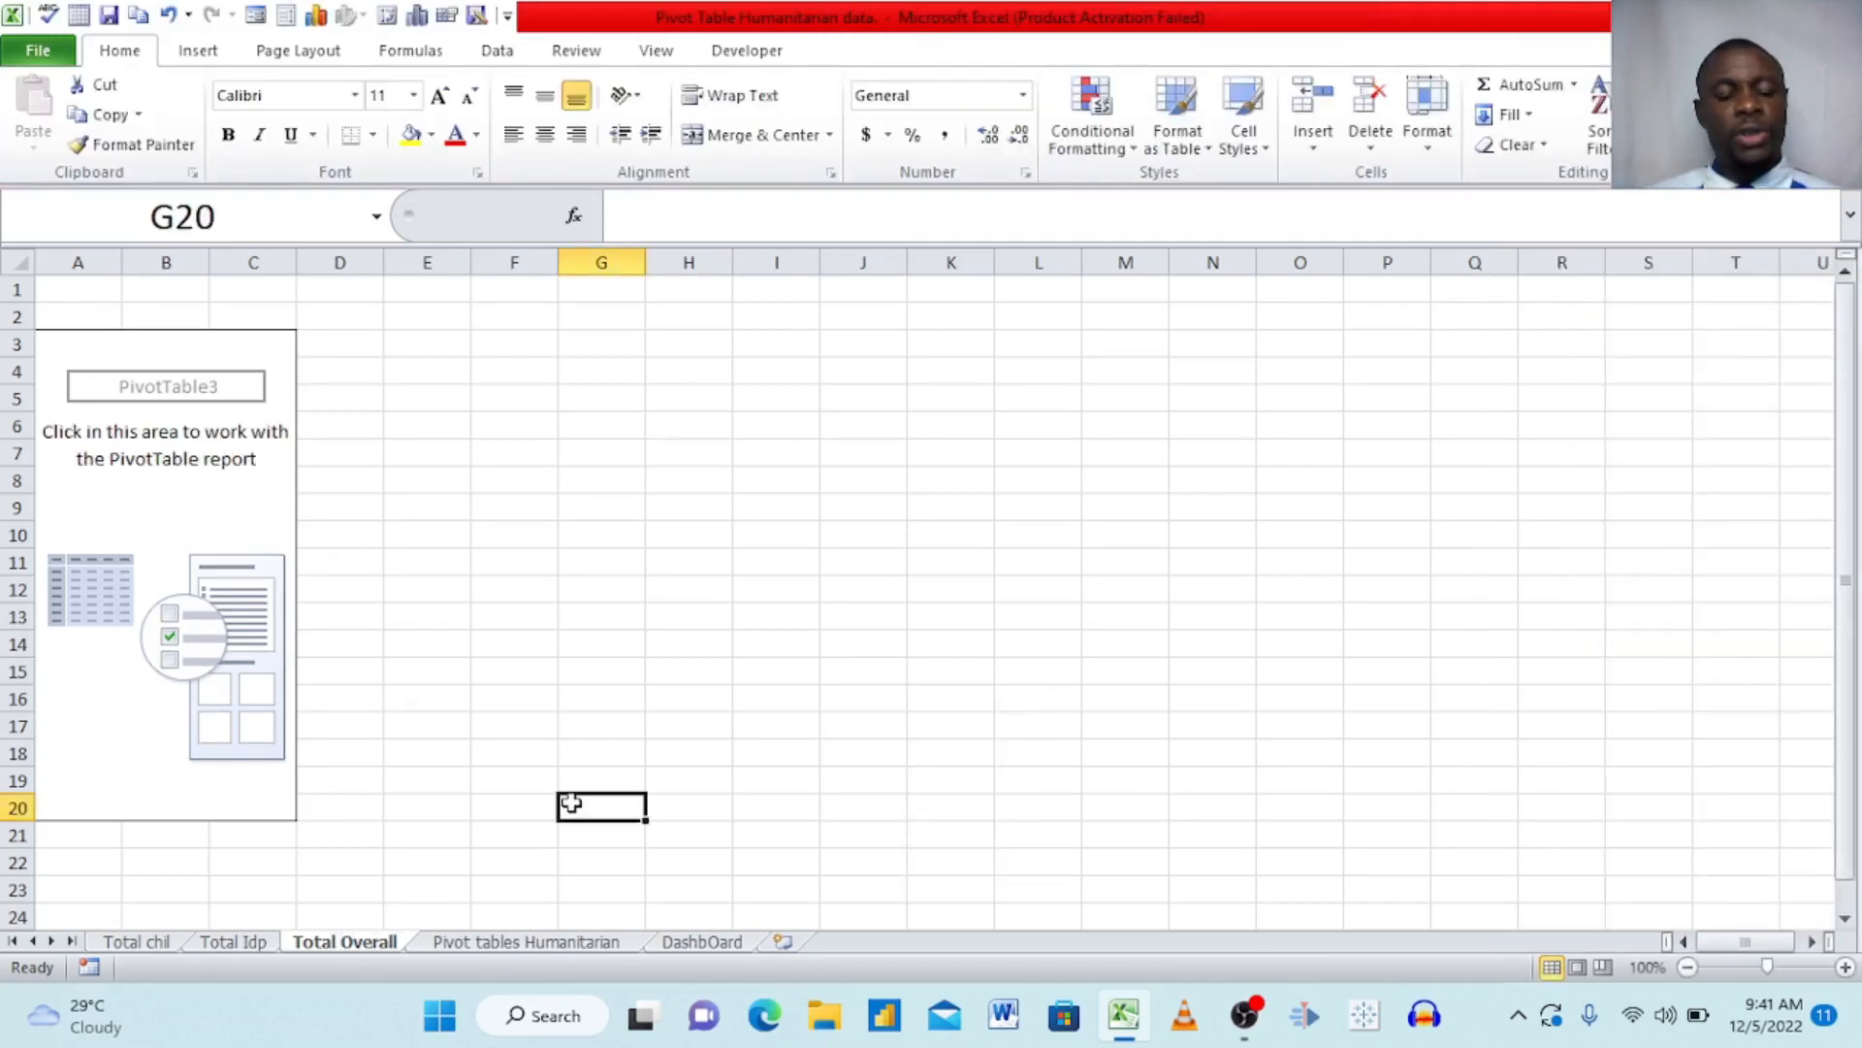
pyautogui.click(235, 941)
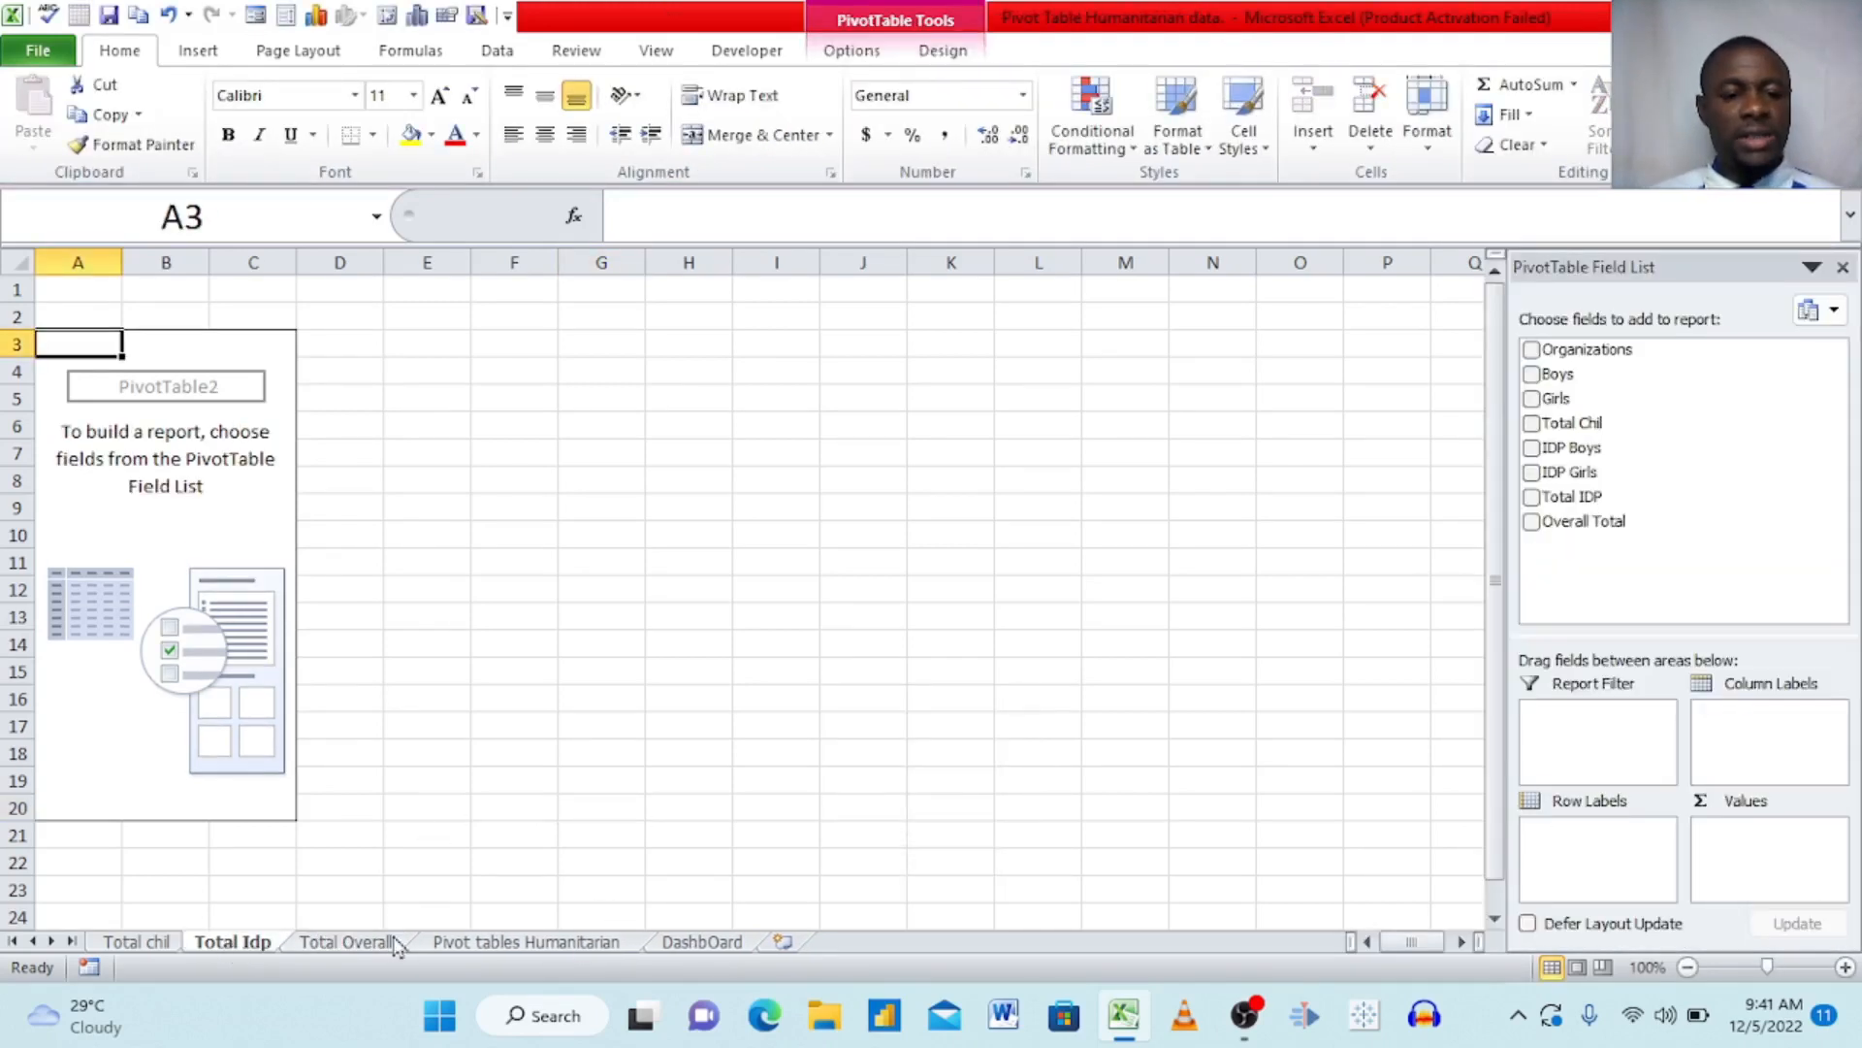
# - On the DashbOard sheet, merge and center the range C2:M4 for a title banner
pyautogui.click(678, 937)
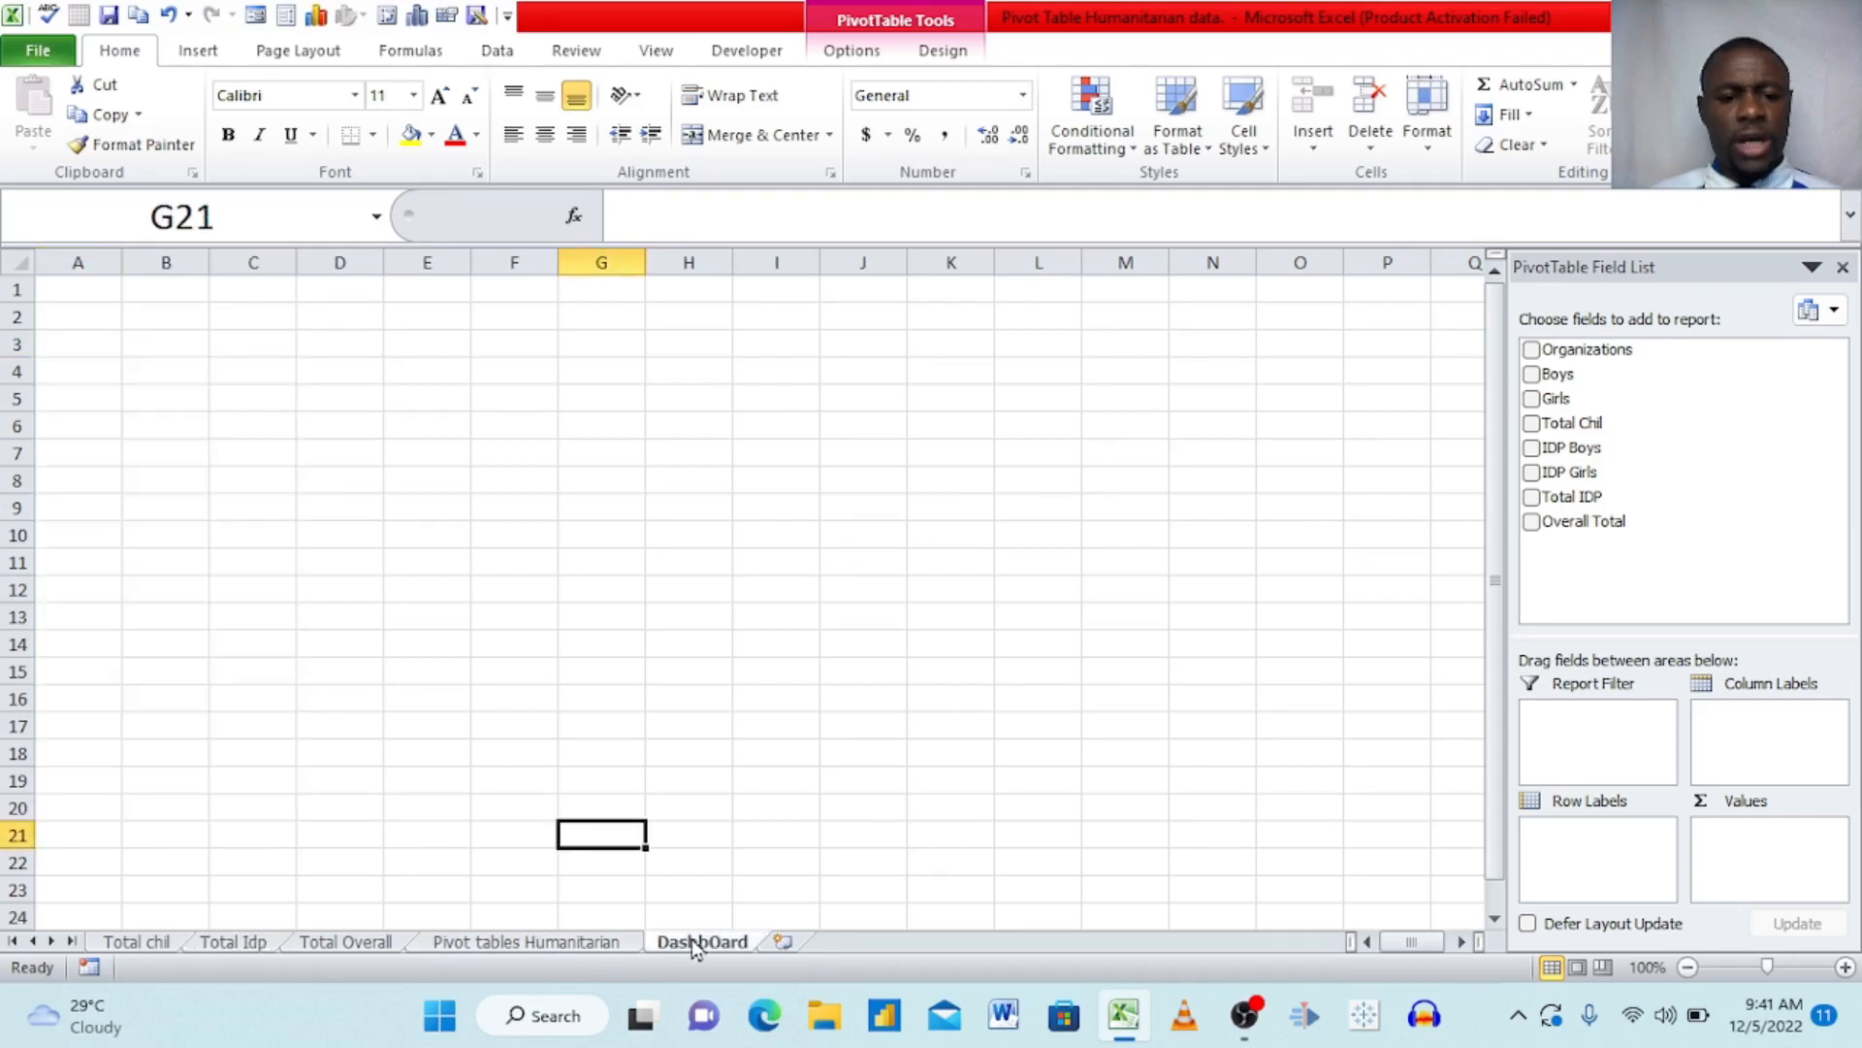
pyautogui.click(279, 363)
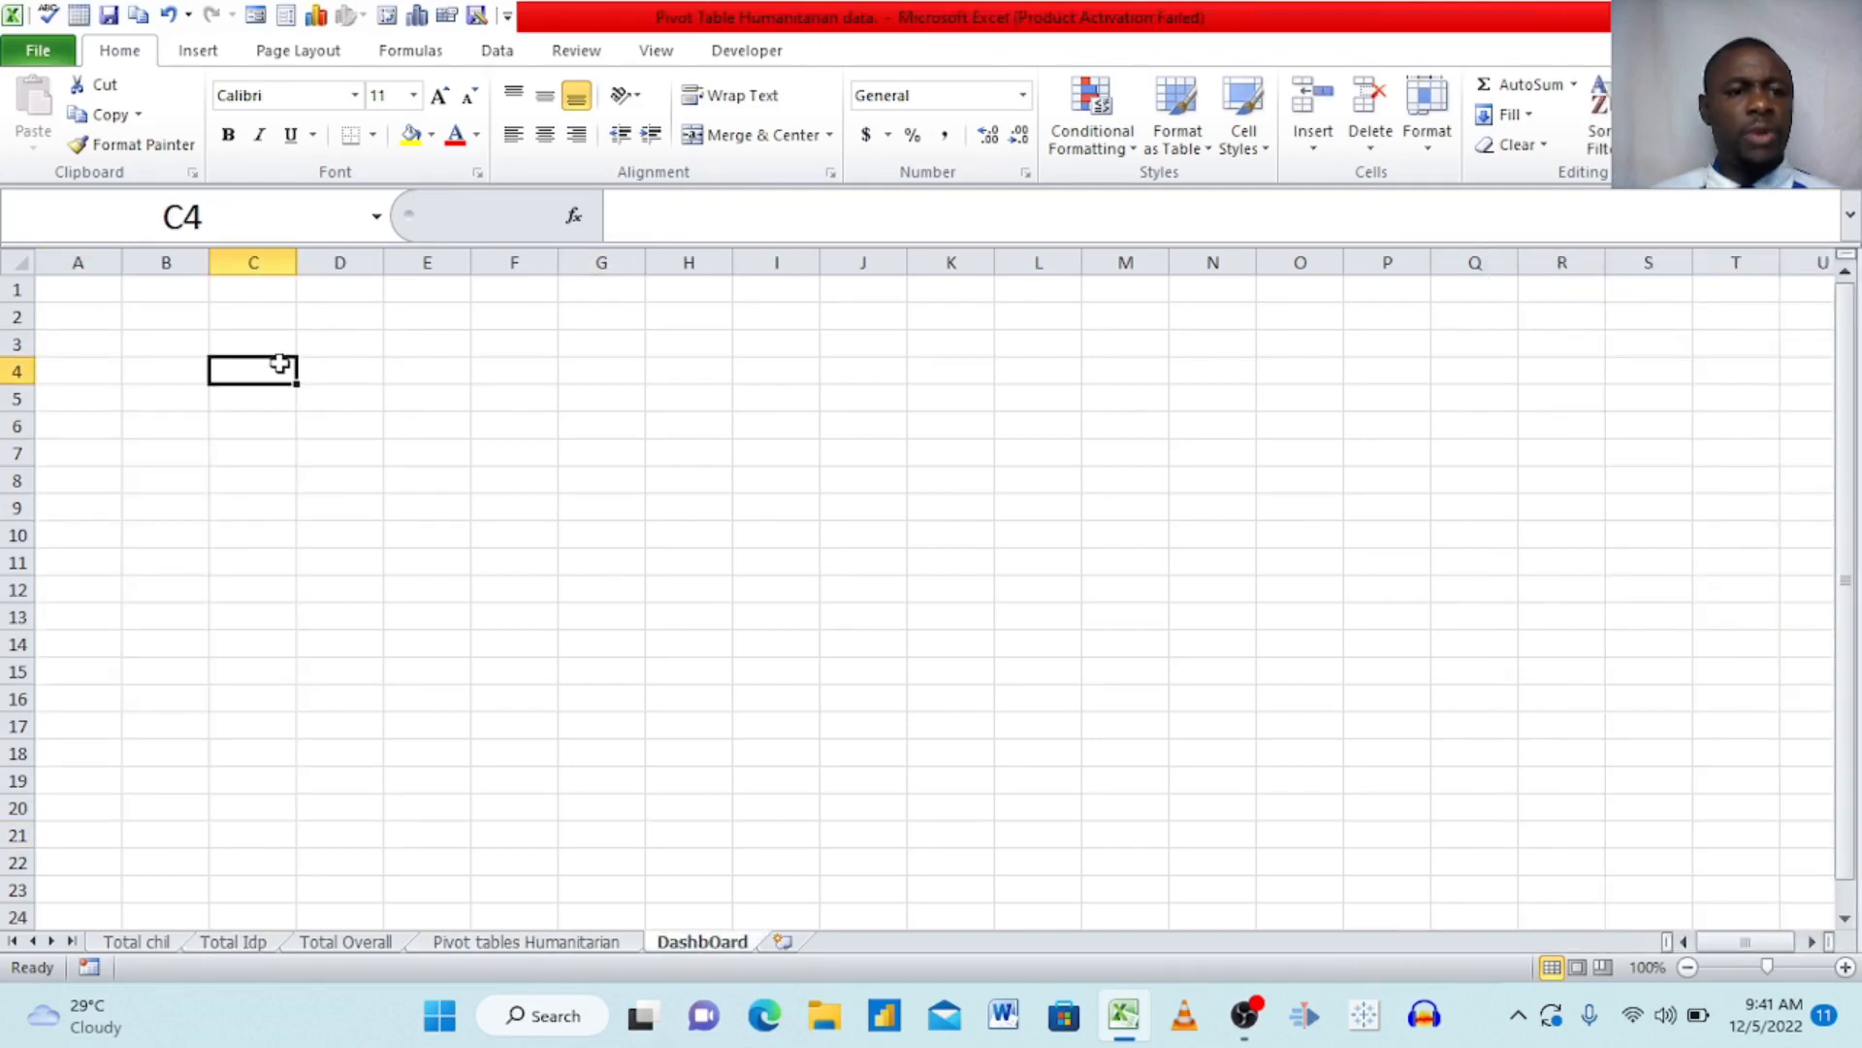
pyautogui.click(254, 321)
pyautogui.moveTo(253, 321); pyautogui.dragTo(1142, 382)
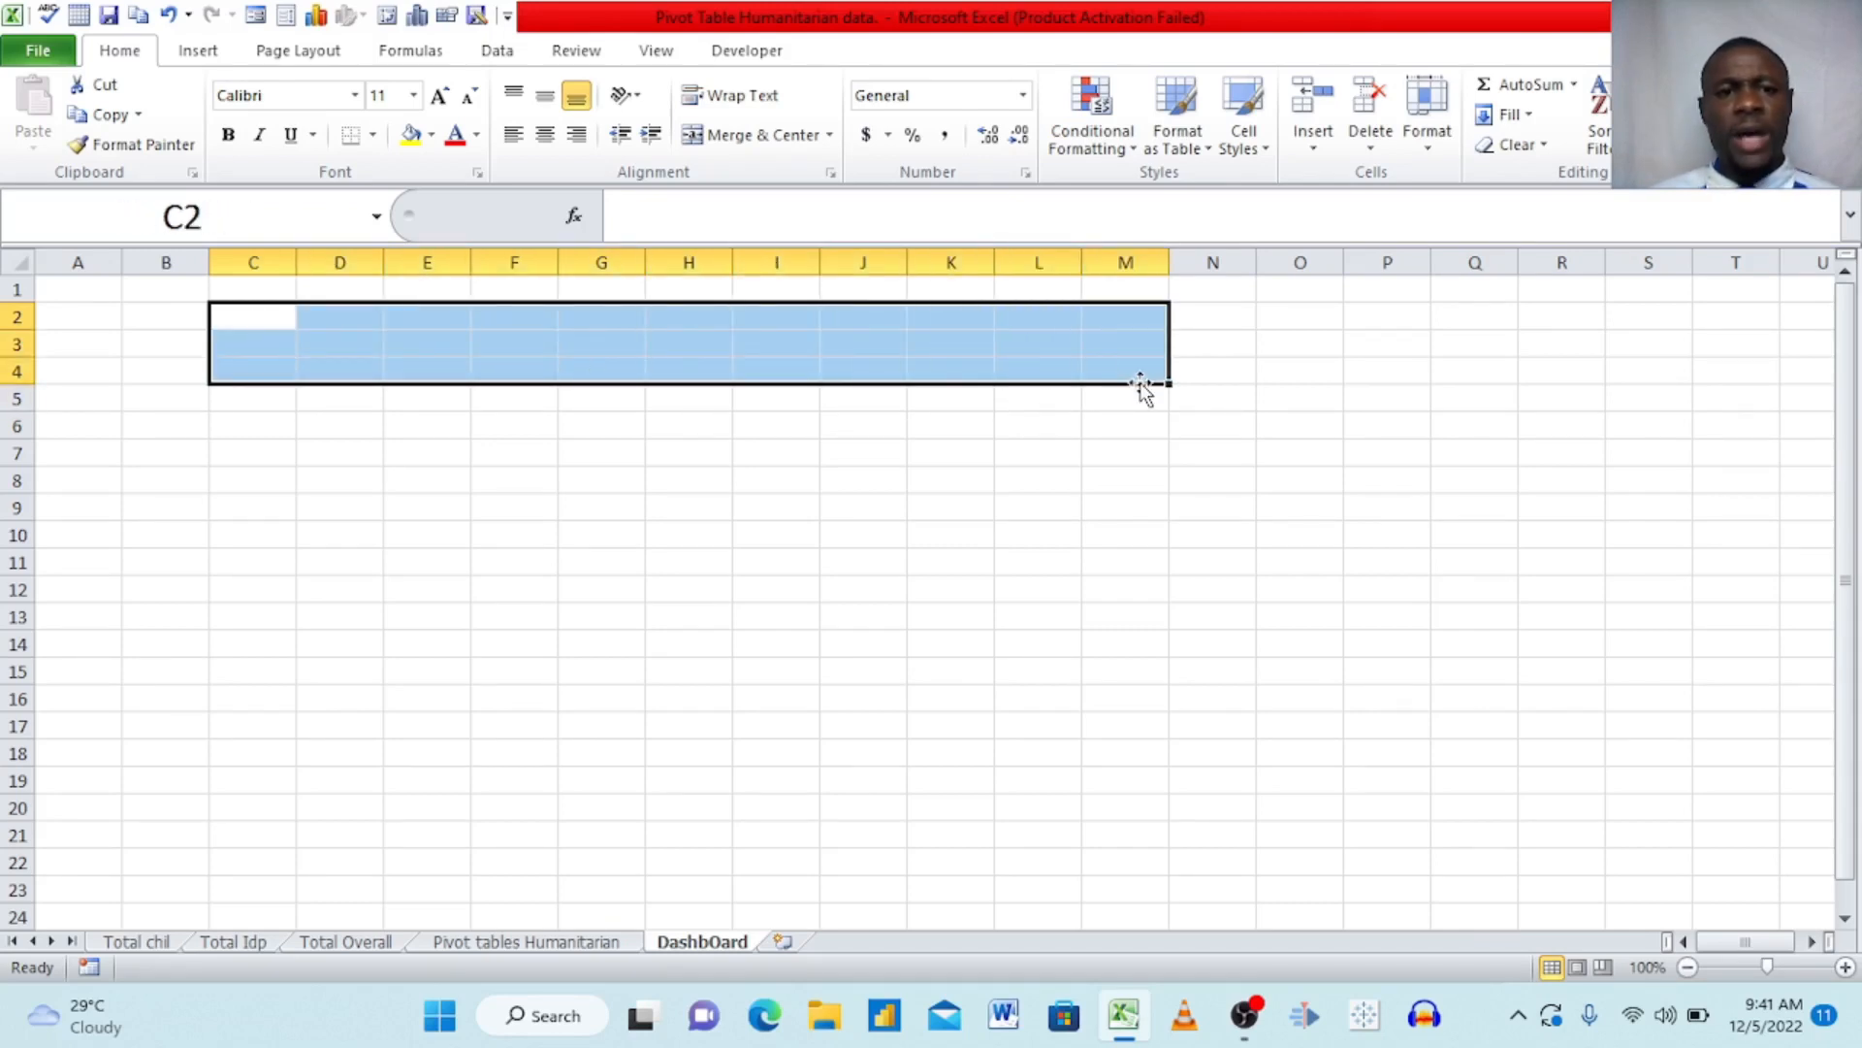
pyautogui.click(766, 138)
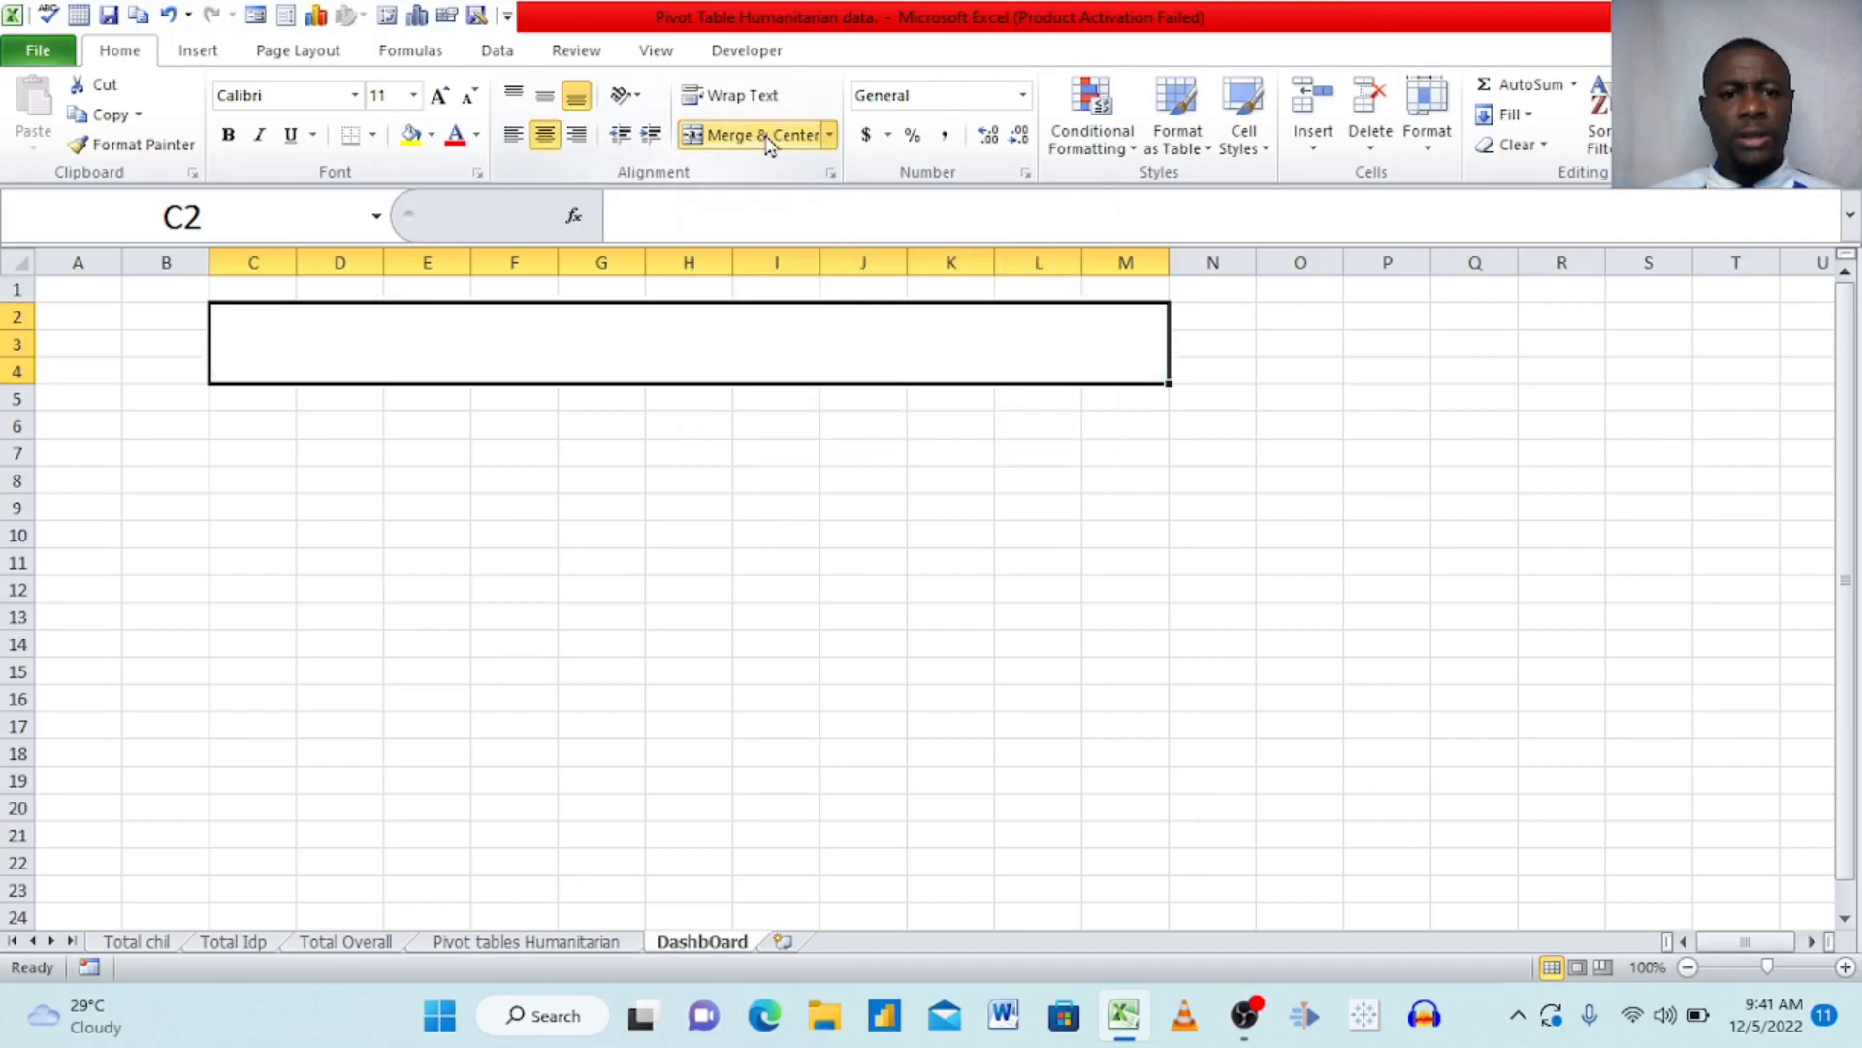
# - Enter the title "Distribution of School Supplies" in the merged banner cell
pyautogui.doubleClick(743, 350)
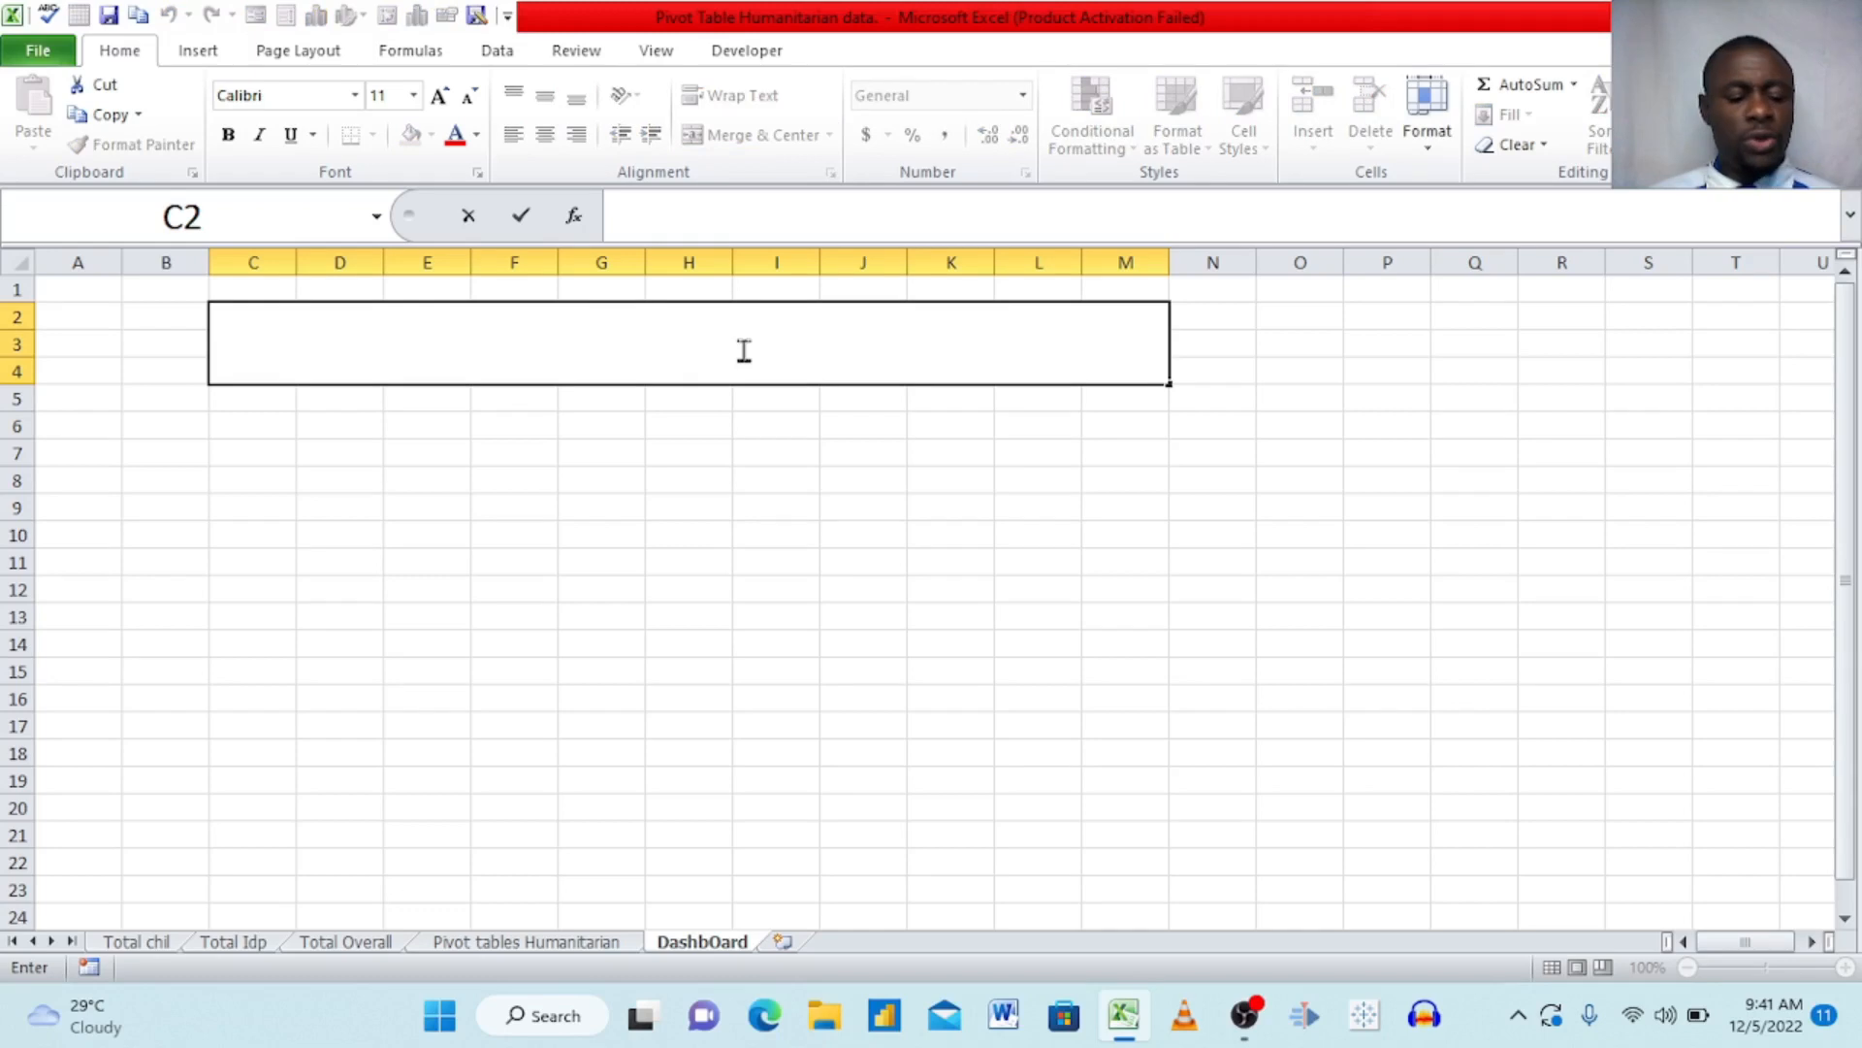
pyautogui.press('capslock')
pyautogui.write('D')
pyautogui.press('capslock')
pyautogui.write('is')
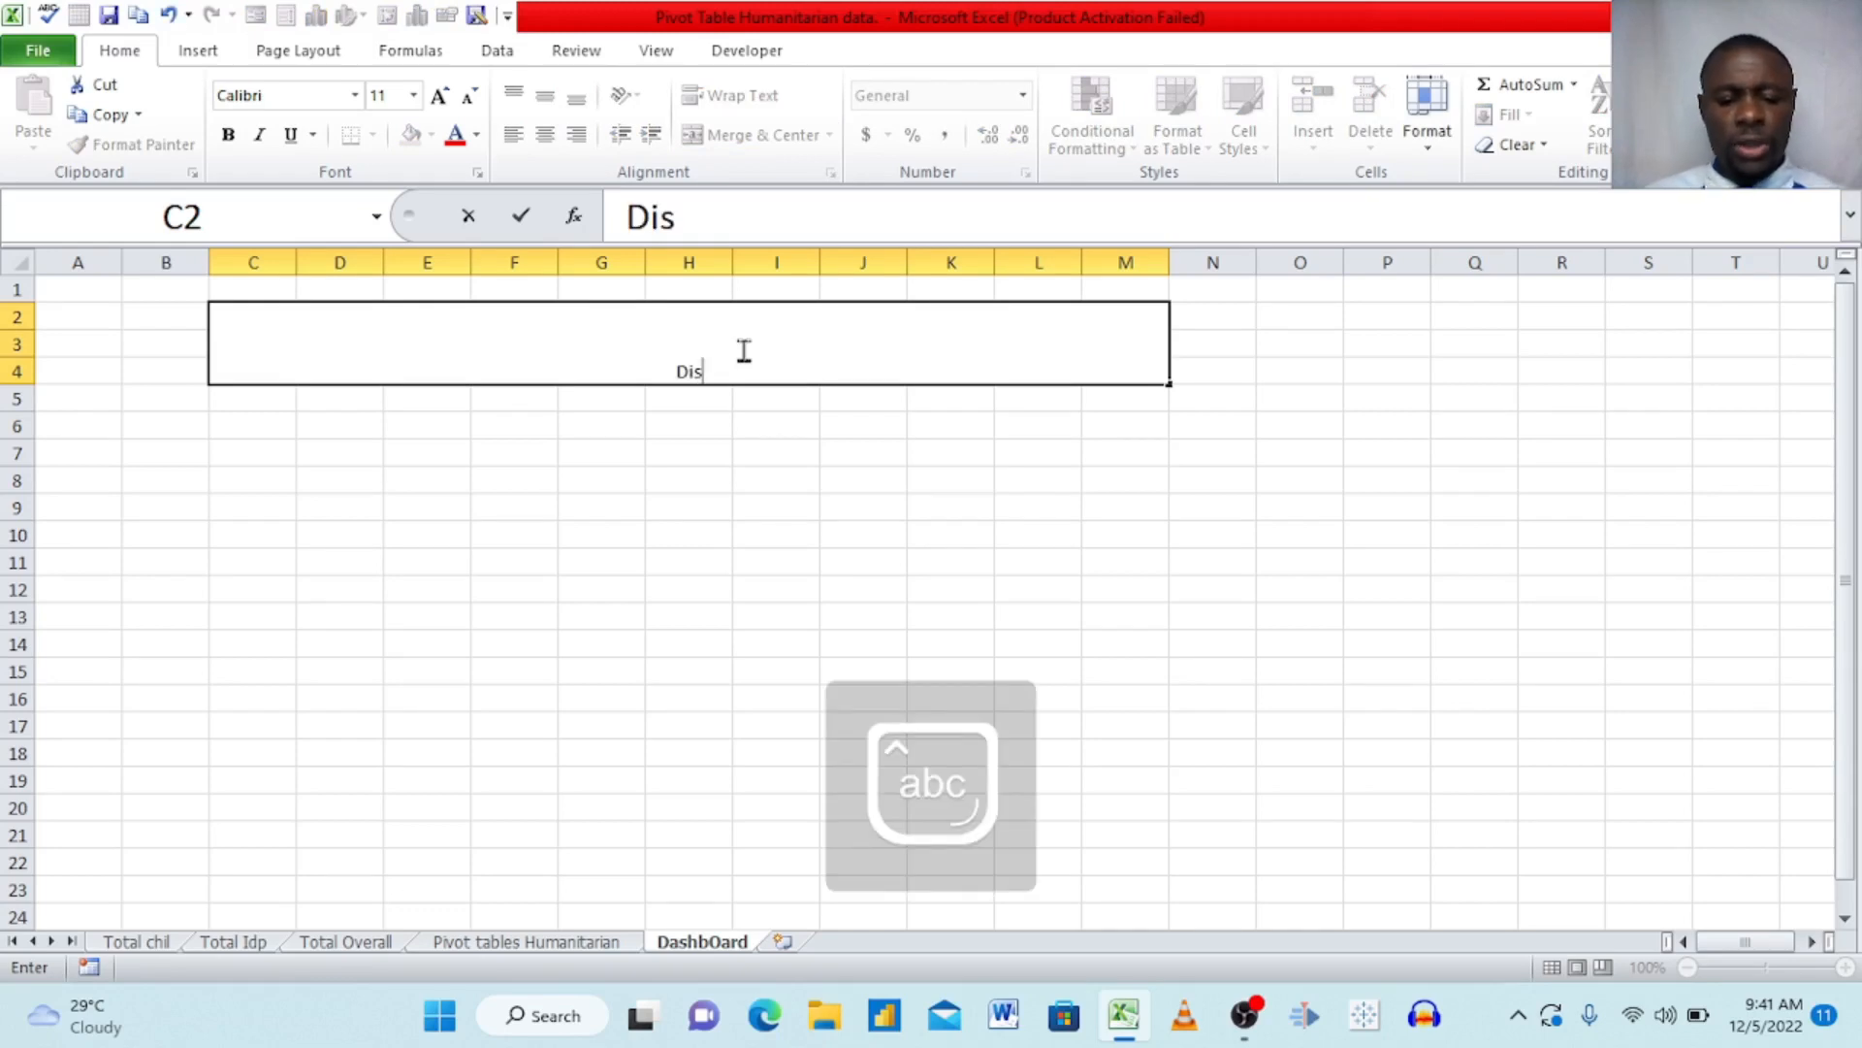
pyautogui.write('tribution')
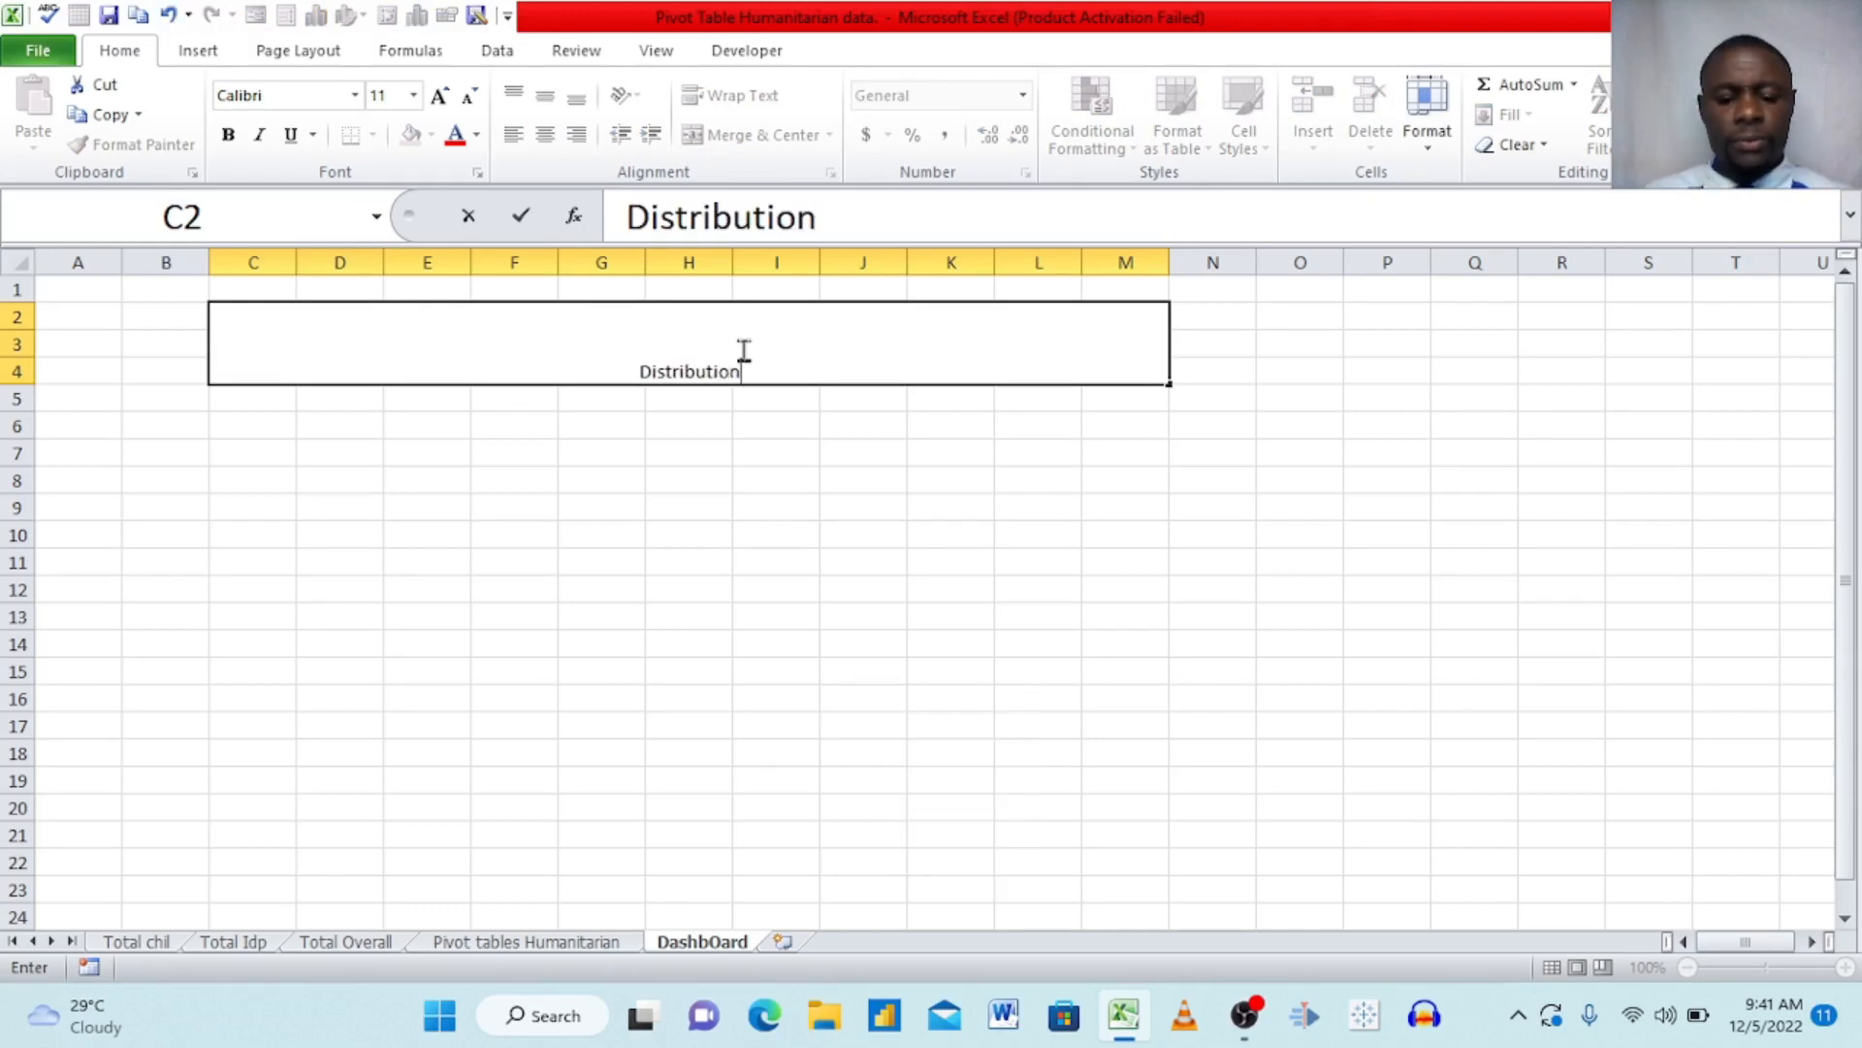
pyautogui.write(' of')
pyautogui.press('capslock')
pyautogui.write('S')
pyautogui.press('capslock')
pyautogui.write('c')
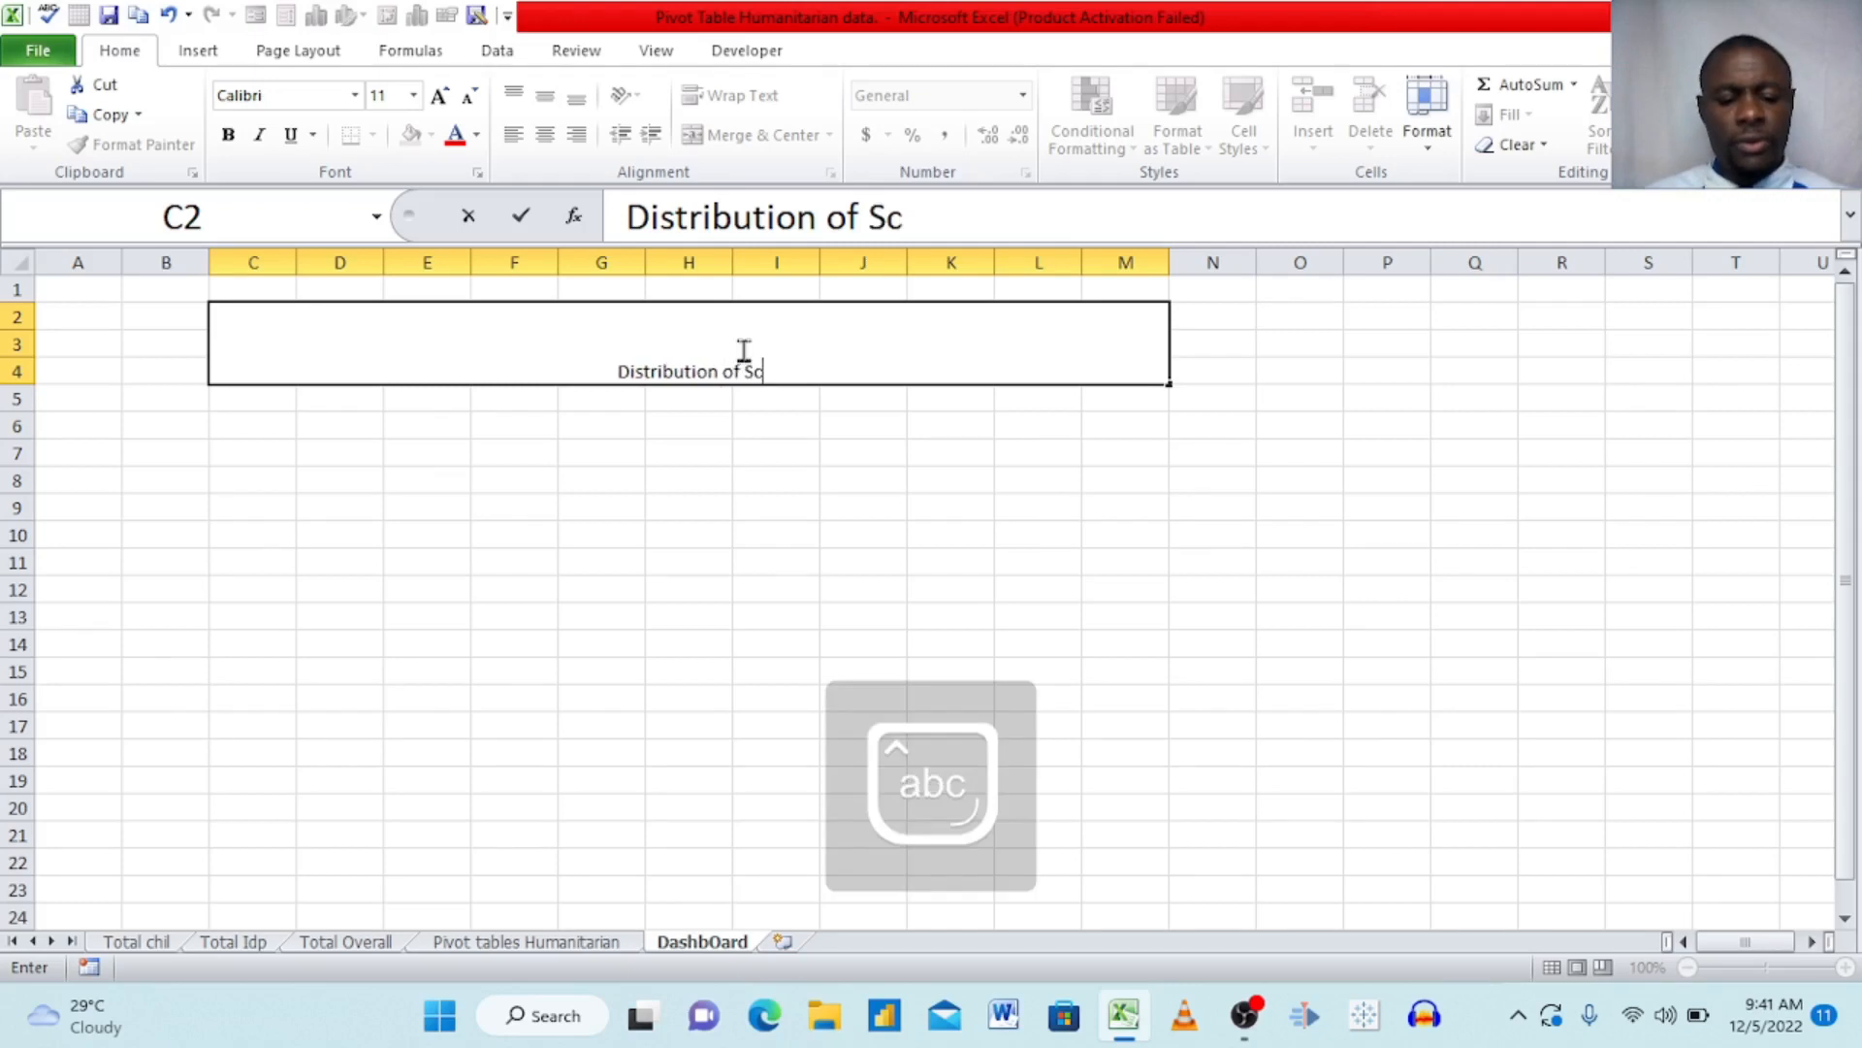
pyautogui.write('hool')
pyautogui.press('capslock')
pyautogui.write('S')
pyautogui.press('capslock')
pyautogui.write('u')
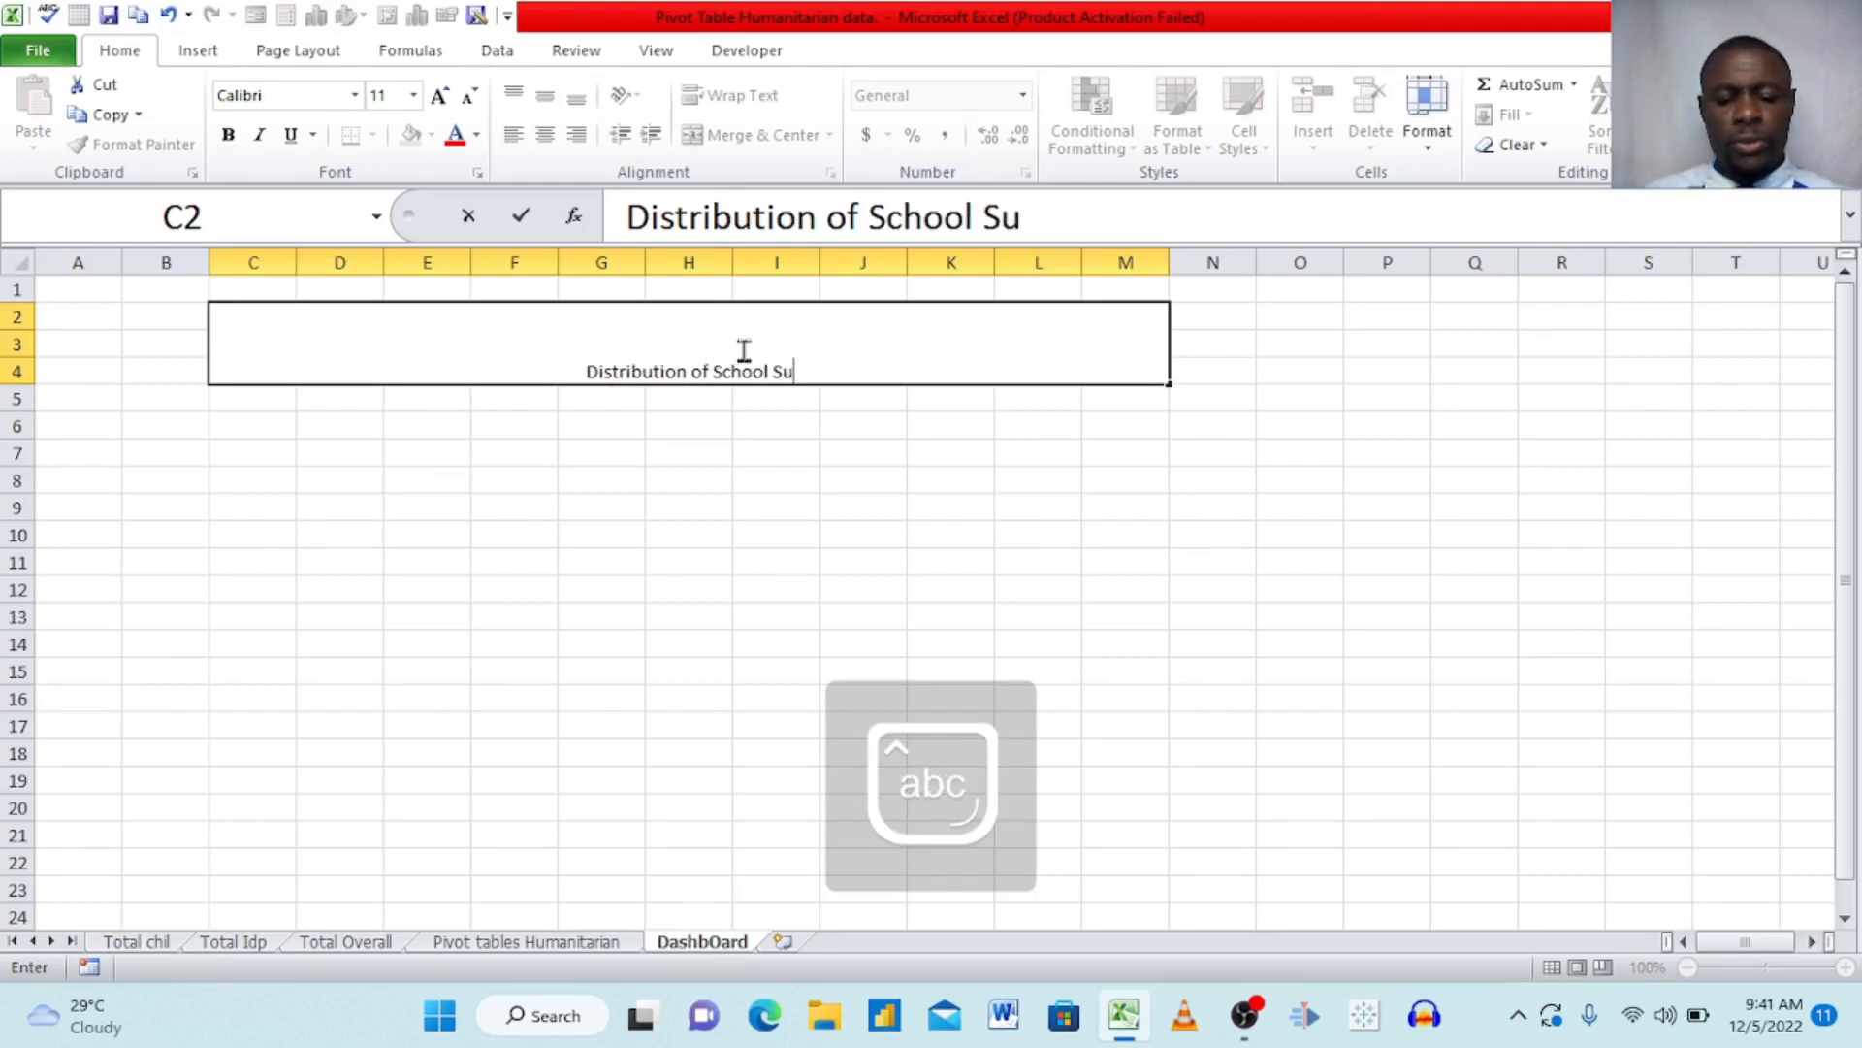
pyautogui.write('pplies')
pyautogui.press('capslock')
pyautogui.write('T')
pyautogui.press('capslock')
pyautogui.write('o')
pyautogui.press('capslock')
pyautogui.write('C')
pyautogui.press('capslock')
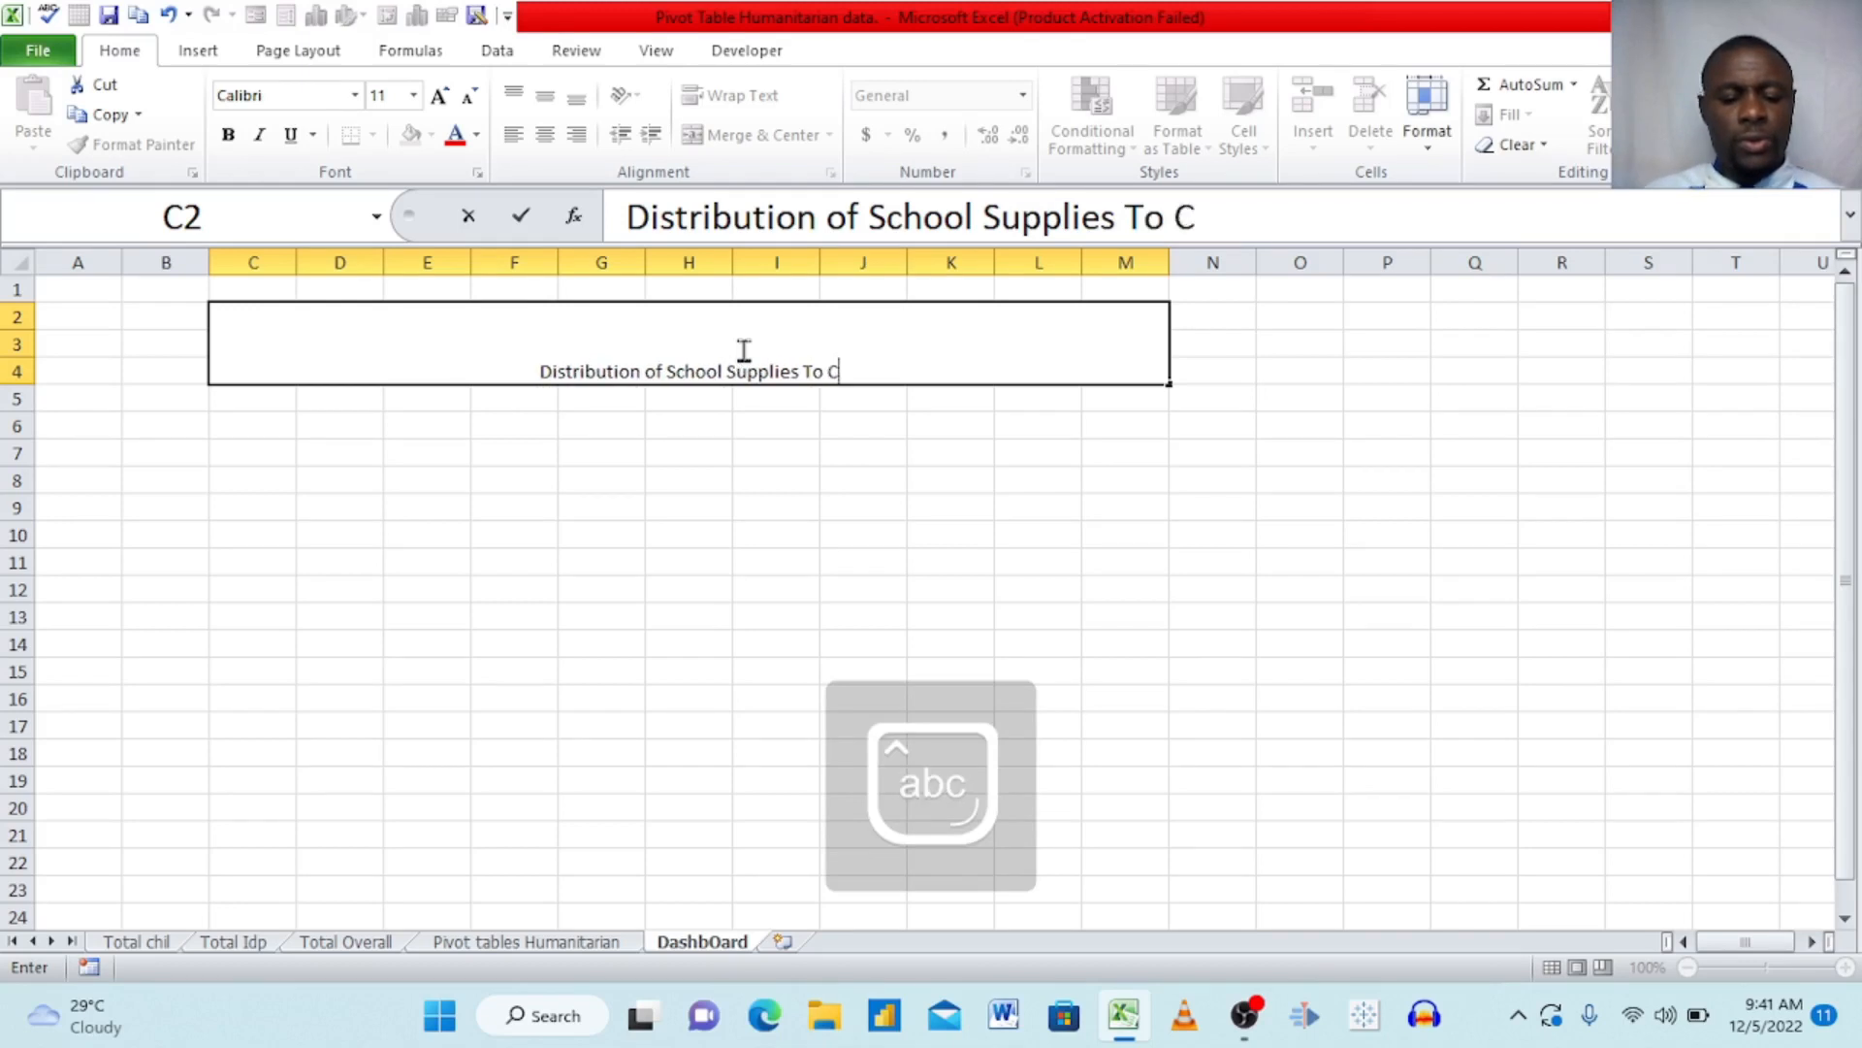
pyautogui.press('BackSpace')
pyautogui.press('BackSpace')
pyautogui.press('BackSpace')
pyautogui.press('BackSpace')
pyautogui.press('BackSpace')
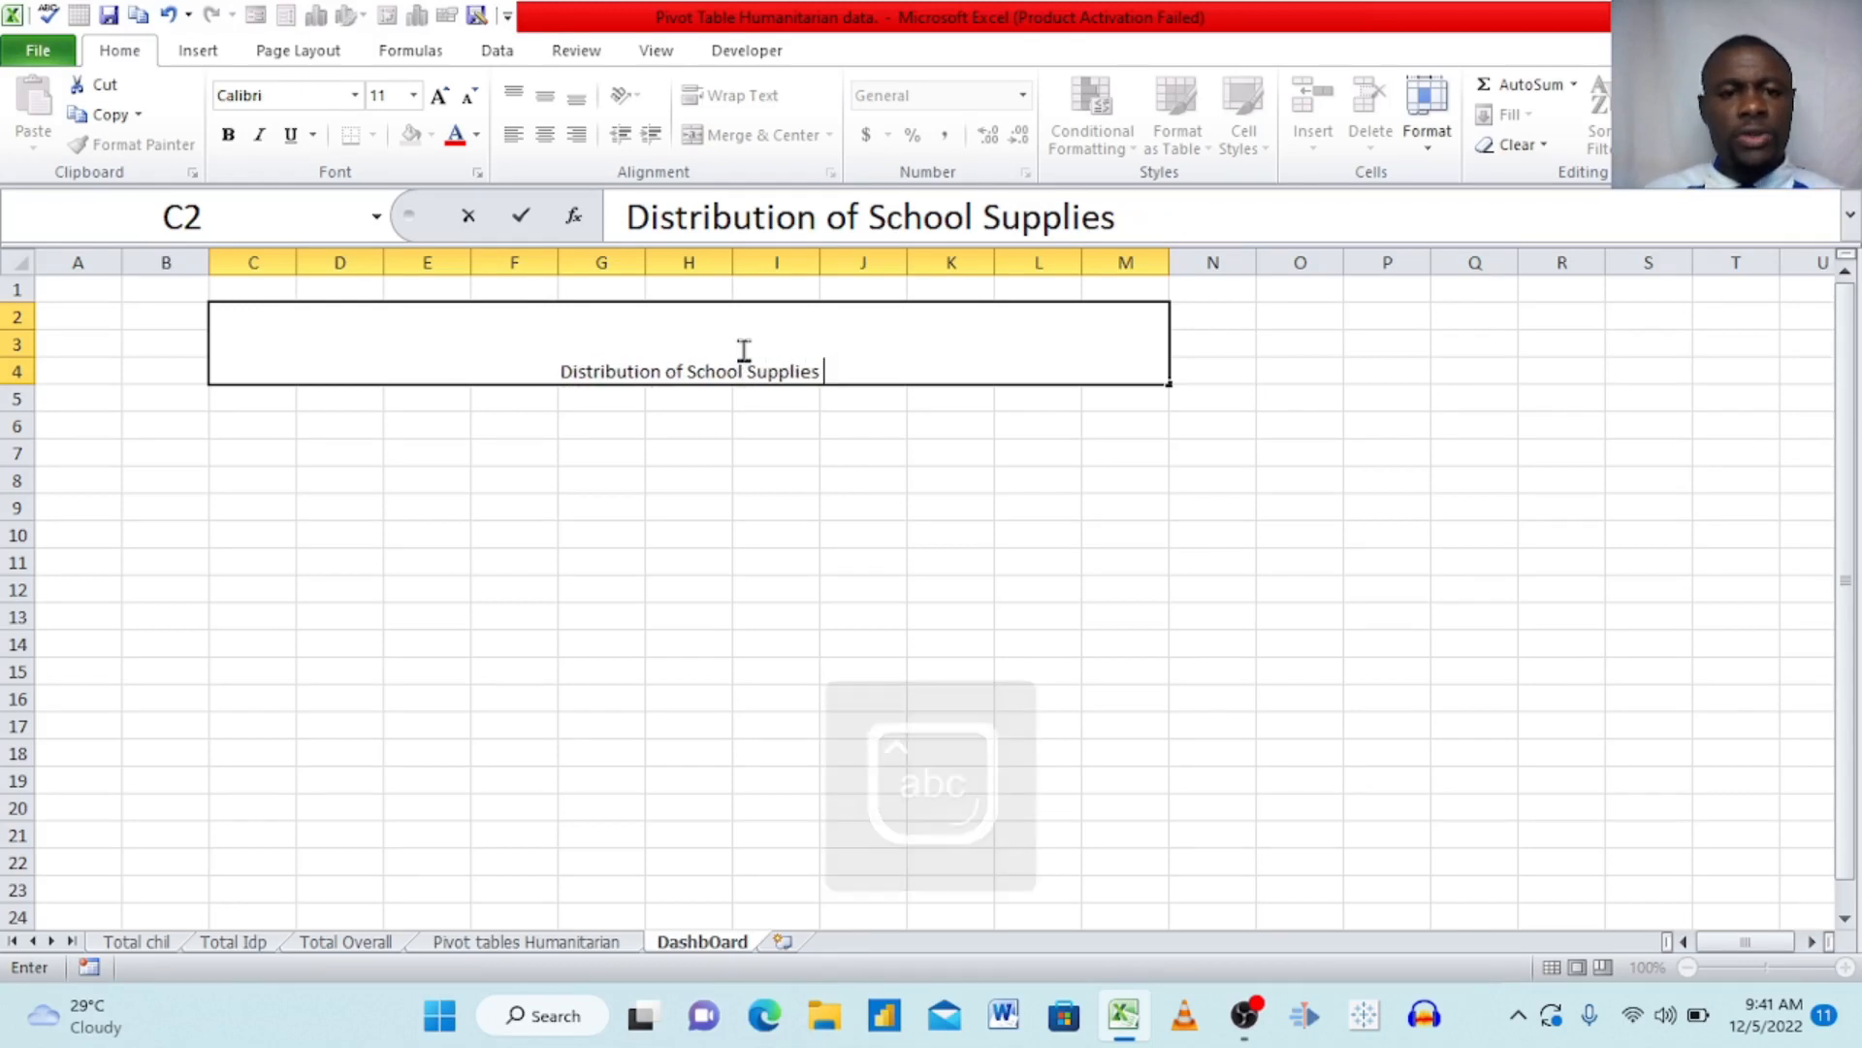
pyautogui.click(857, 432)
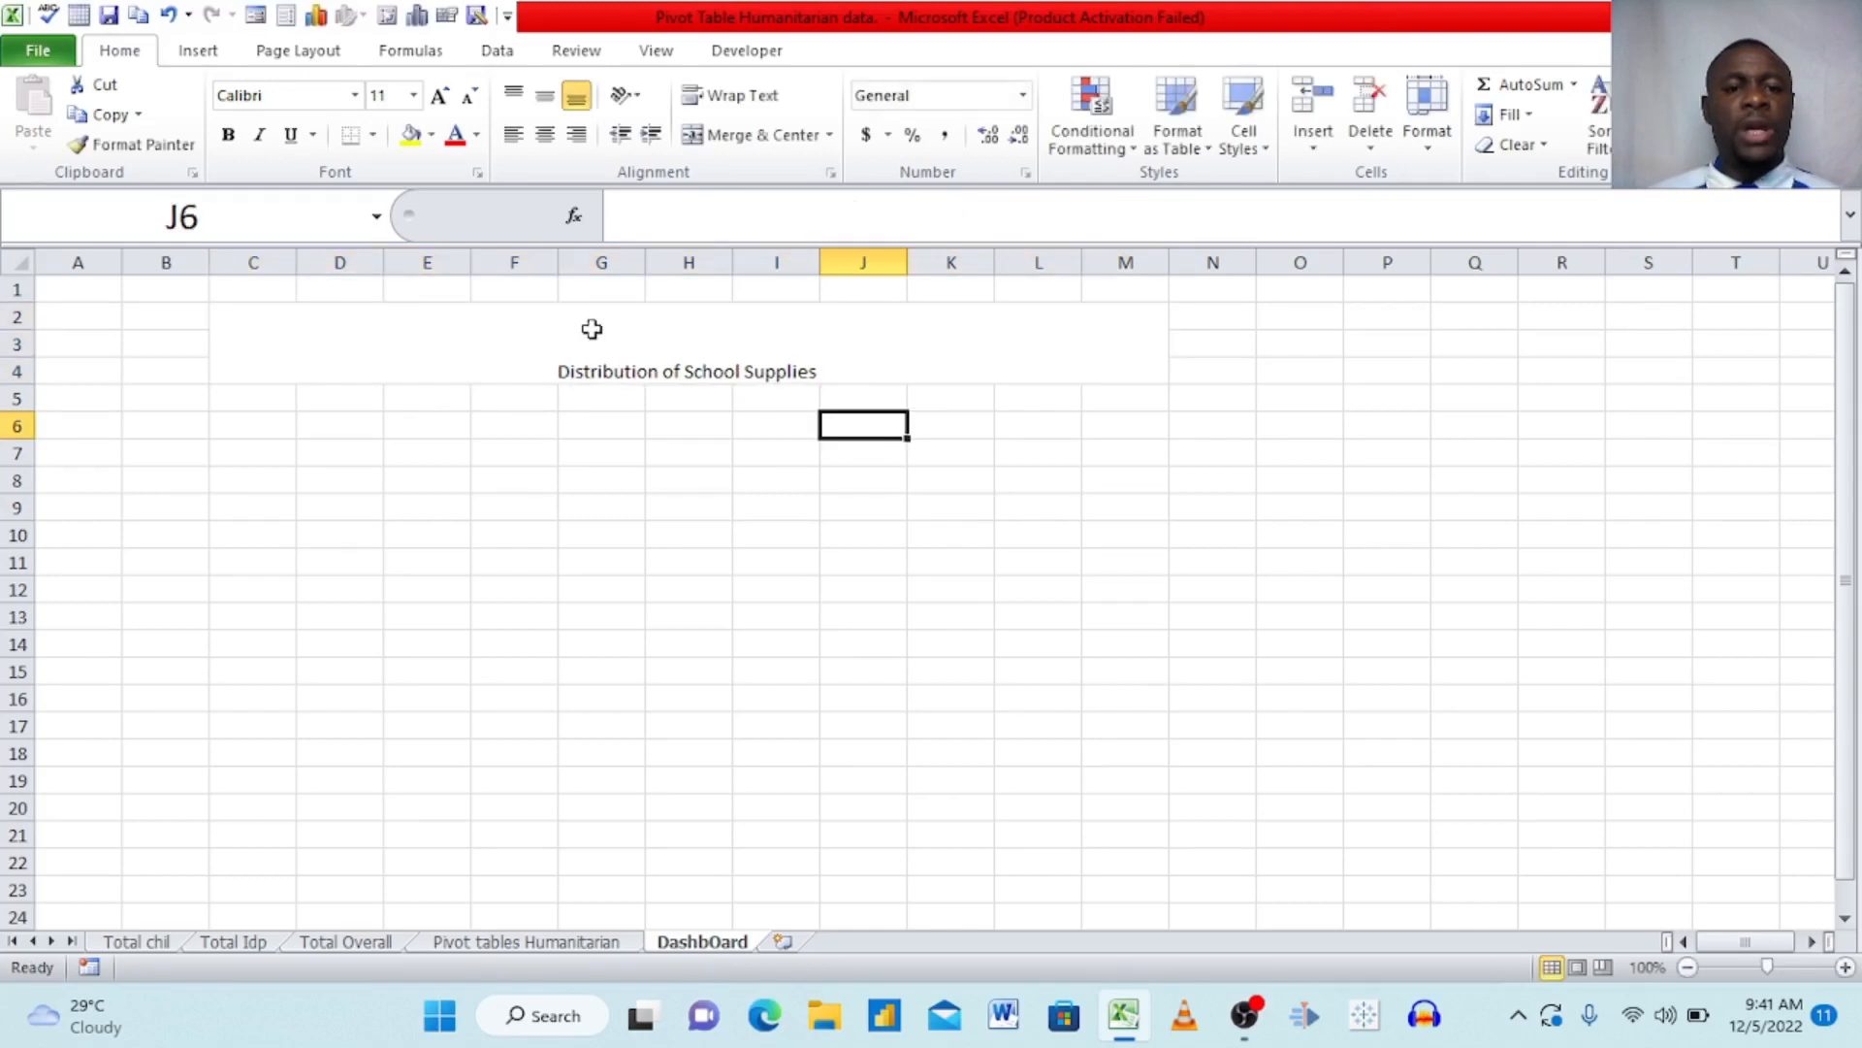
# - Fill the merged title banner with the standard green color
pyautogui.click(632, 342)
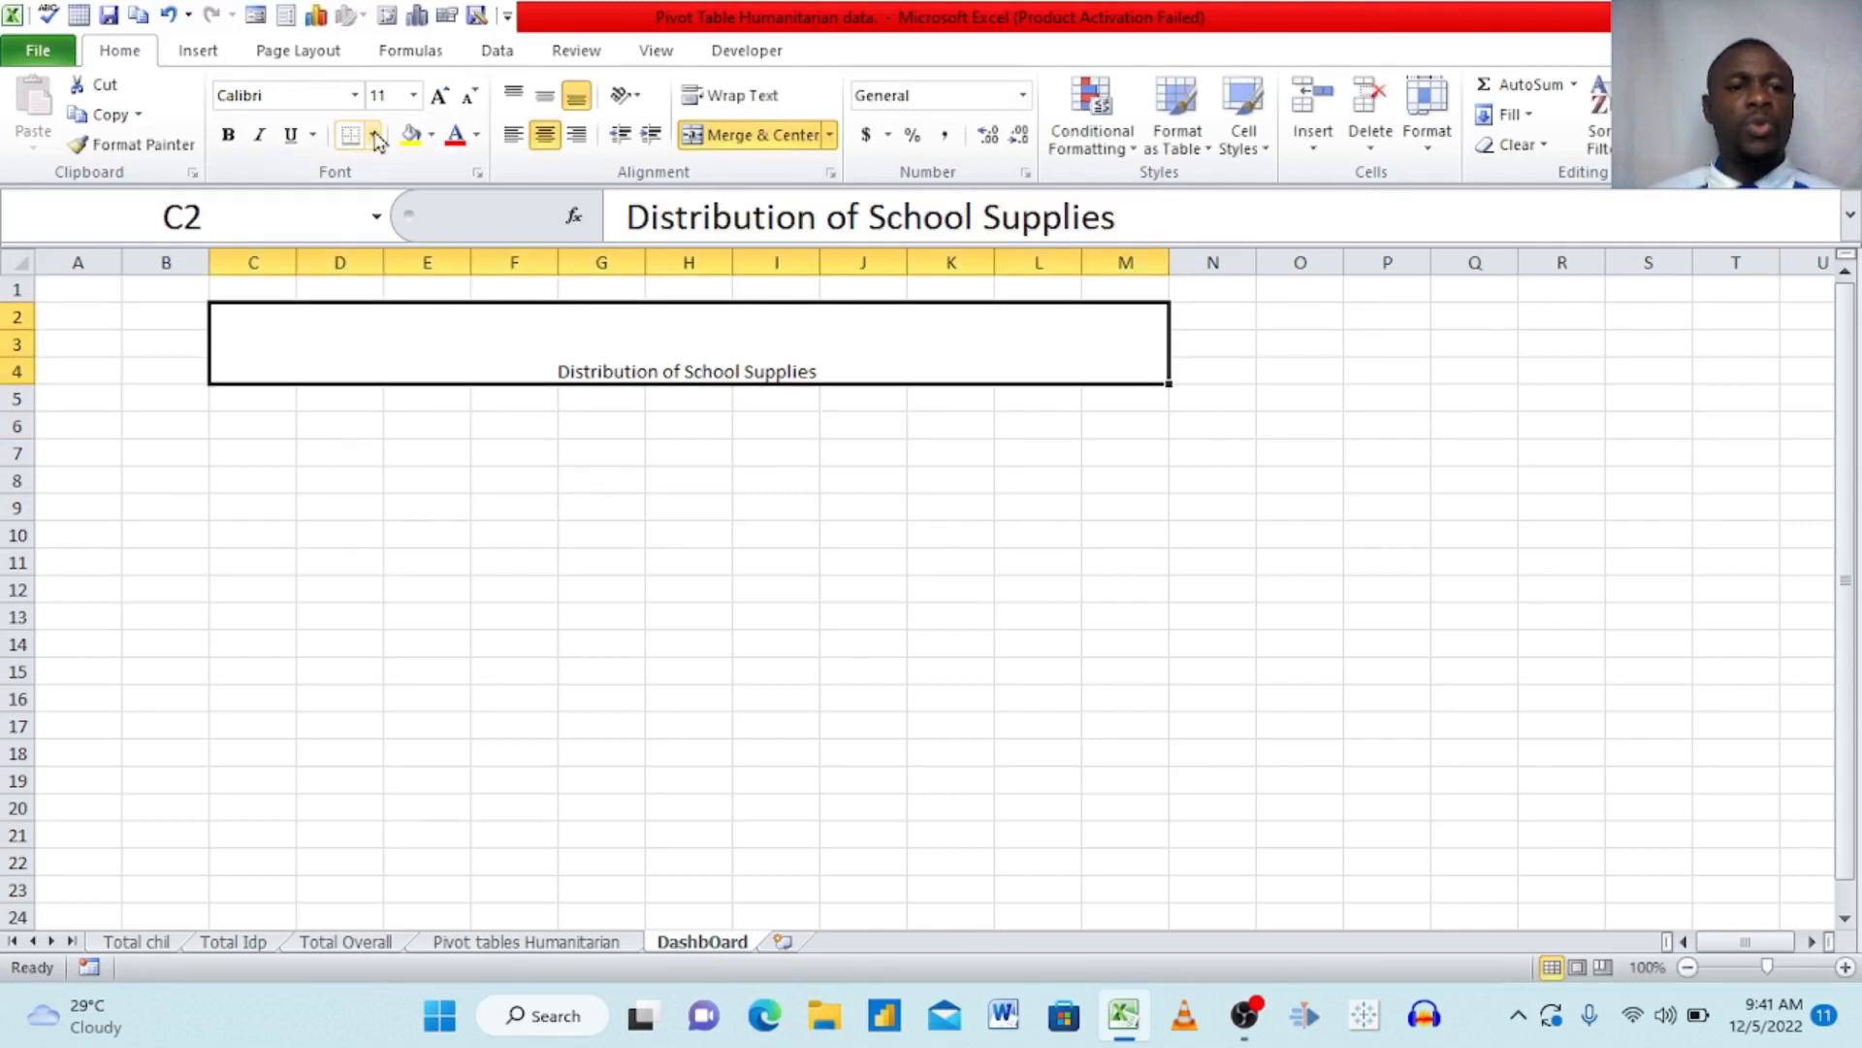
pyautogui.click(431, 136)
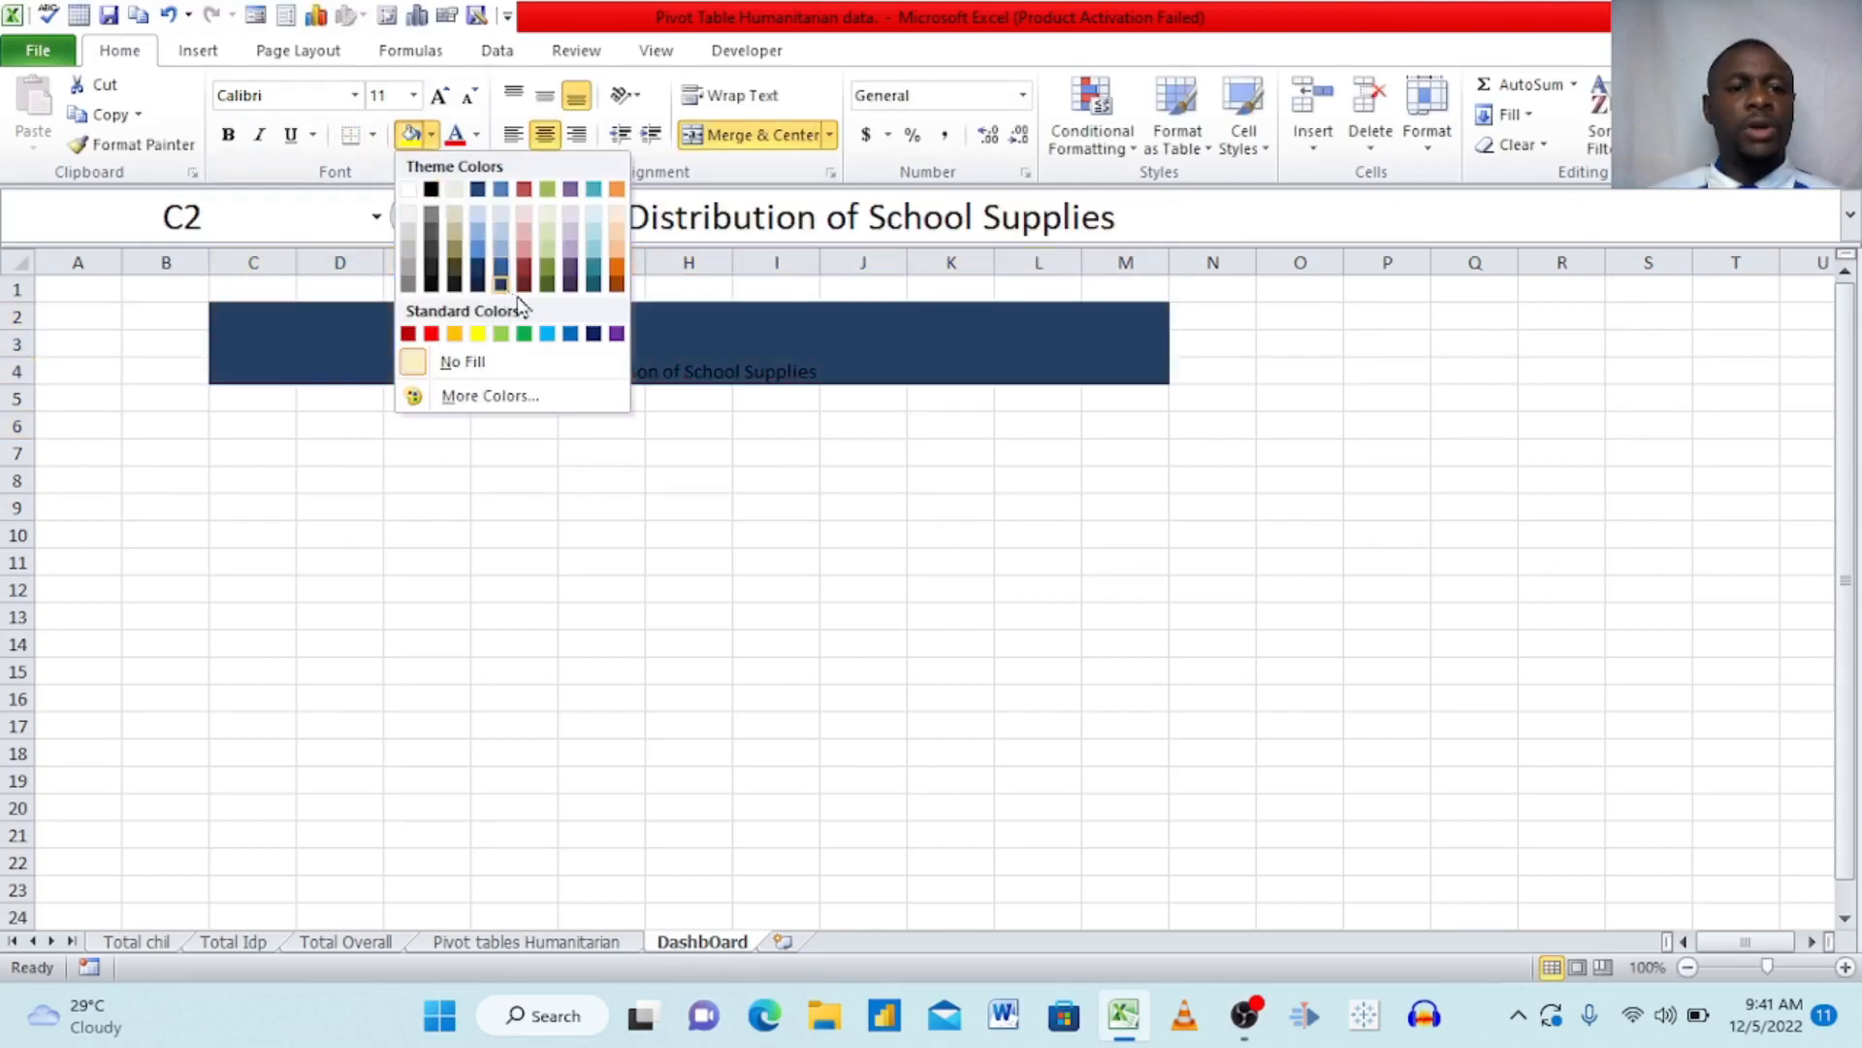
pyautogui.click(523, 333)
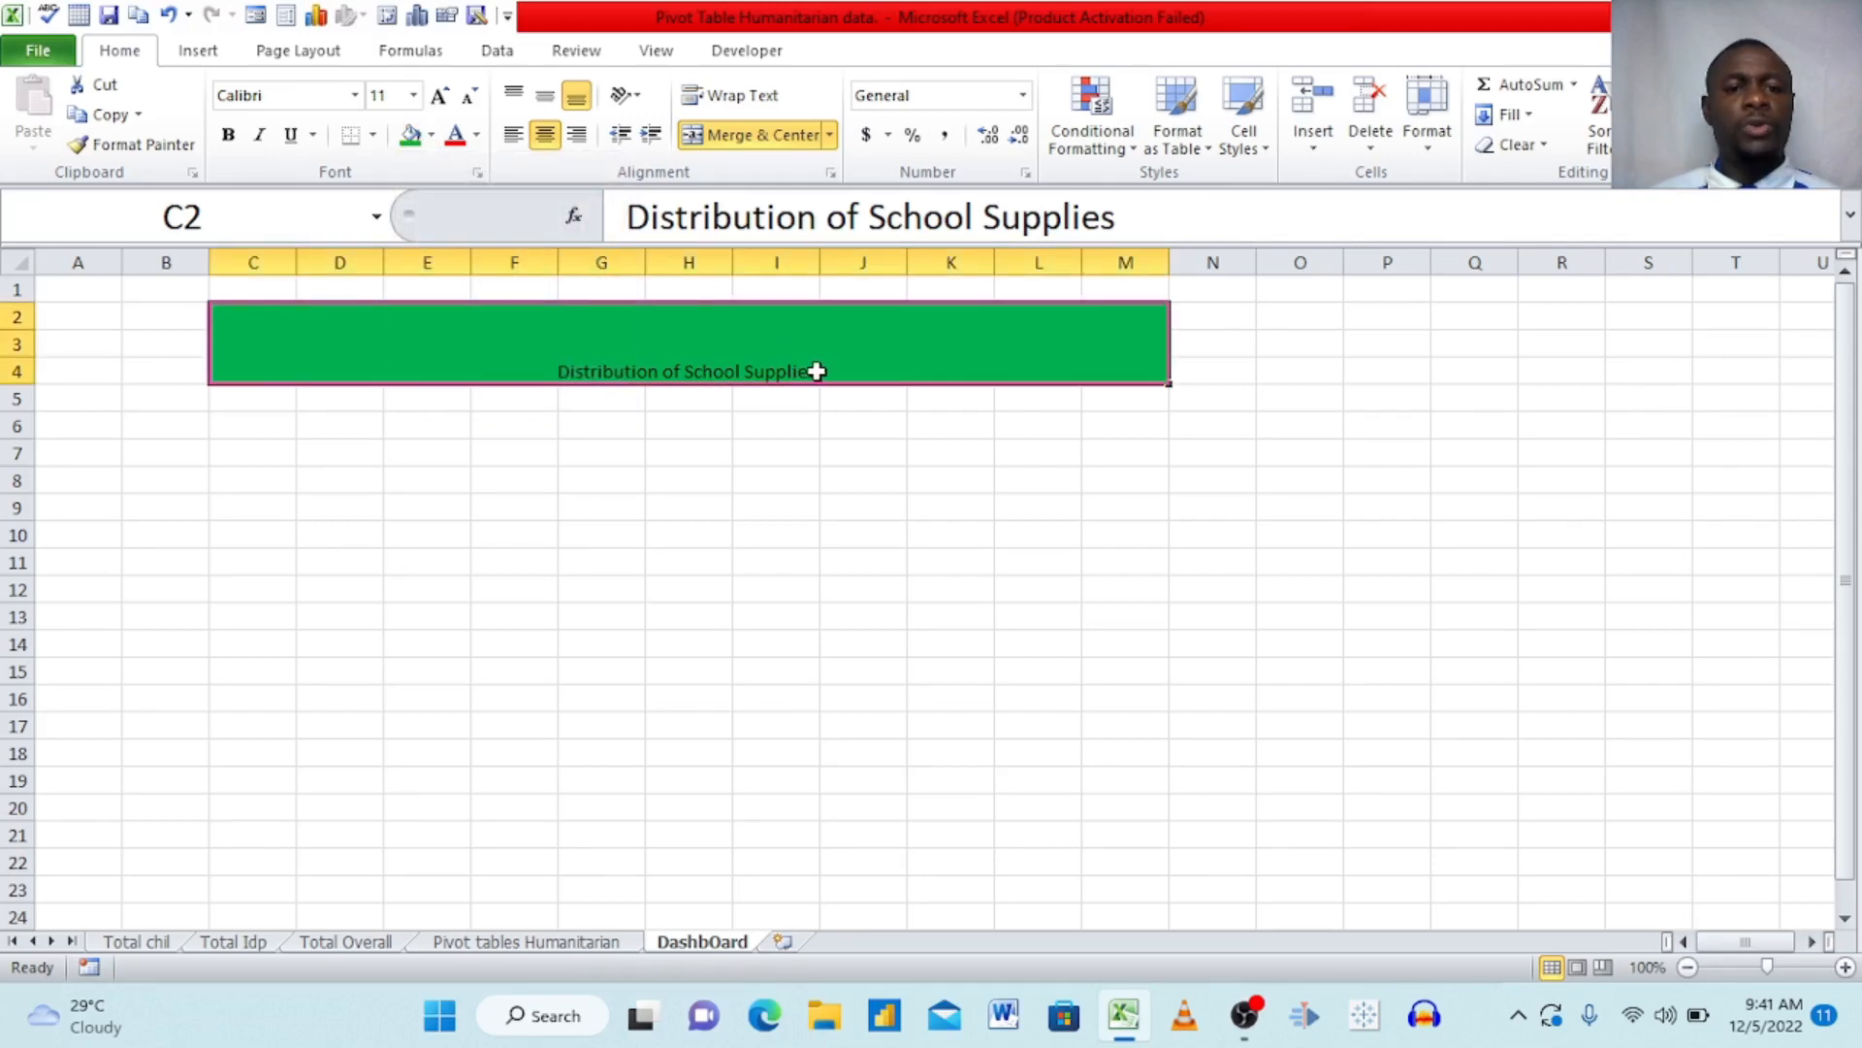
pyautogui.click(848, 424)
# - Enlarge the banner's title text to font size 26
pyautogui.doubleClick(837, 371)
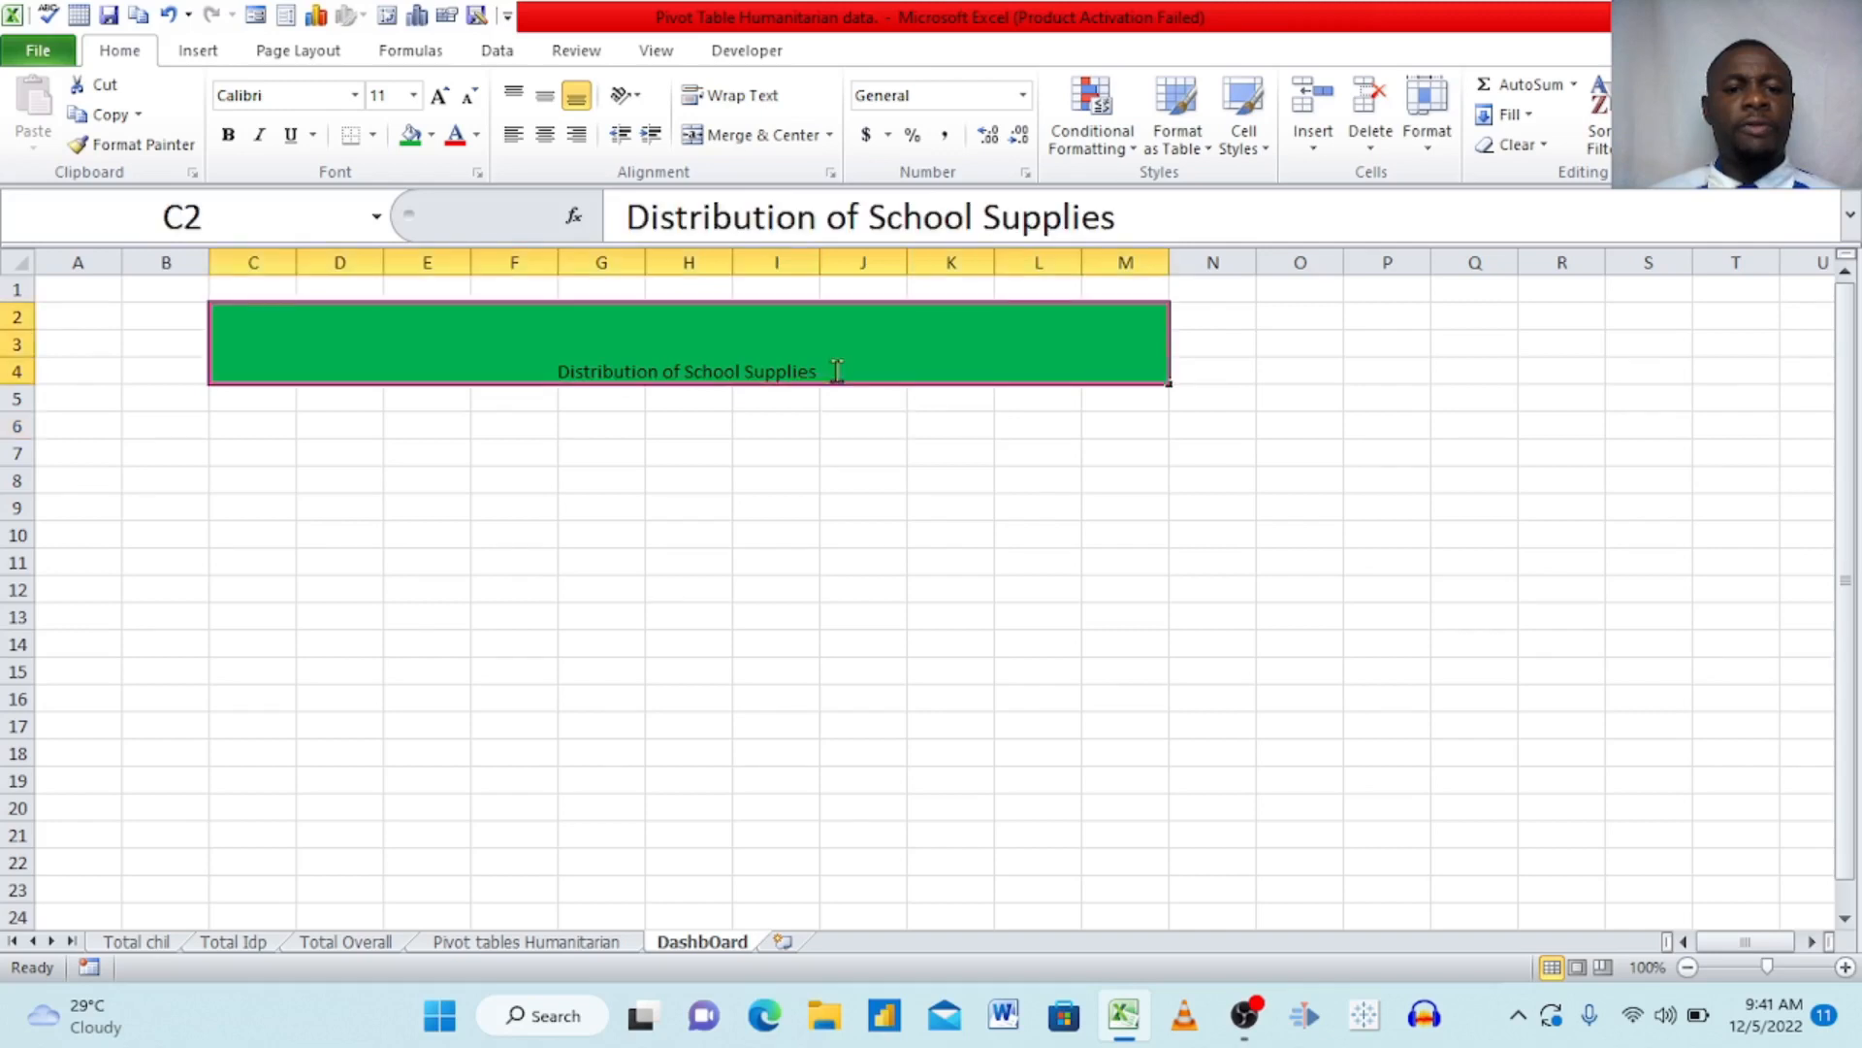
pyautogui.moveTo(836, 371); pyautogui.dragTo(555, 370)
pyautogui.click(441, 97)
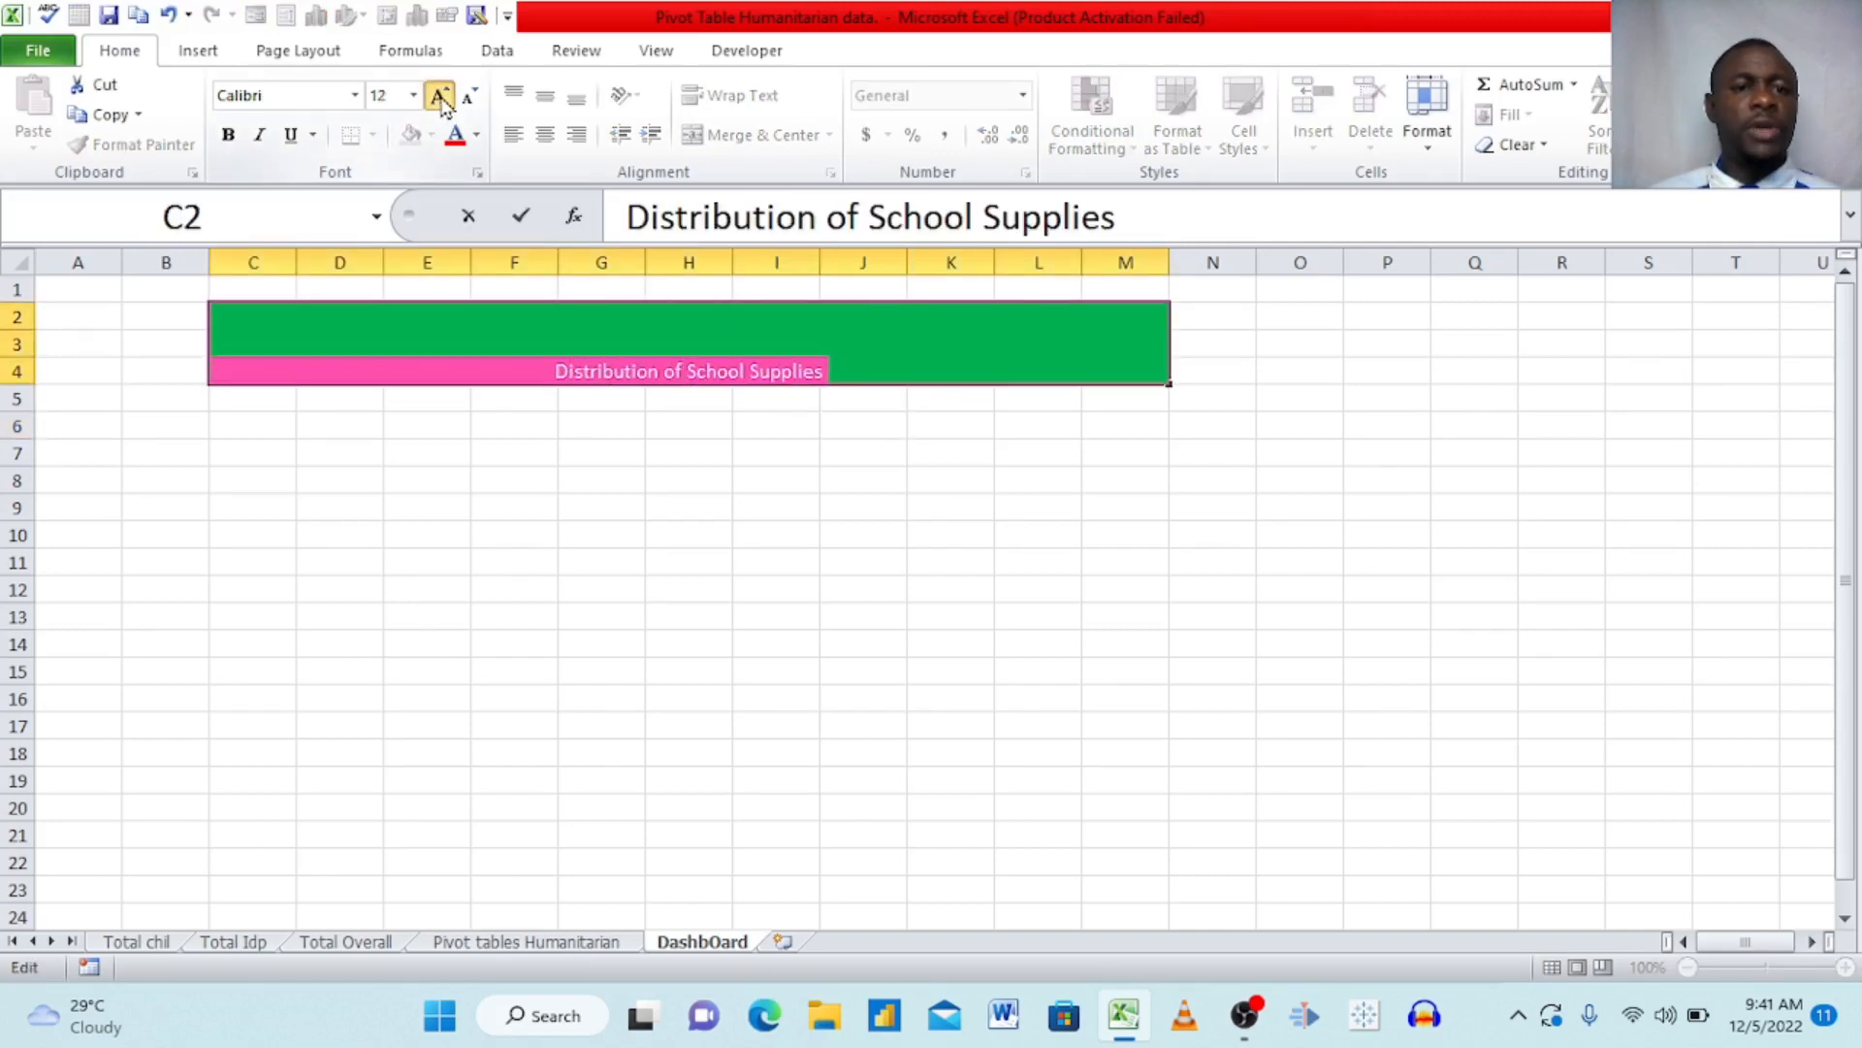
pyautogui.click(441, 97)
pyautogui.click(441, 97)
pyautogui.click(440, 97)
pyautogui.click(442, 98)
pyautogui.click(442, 98)
pyautogui.click(441, 98)
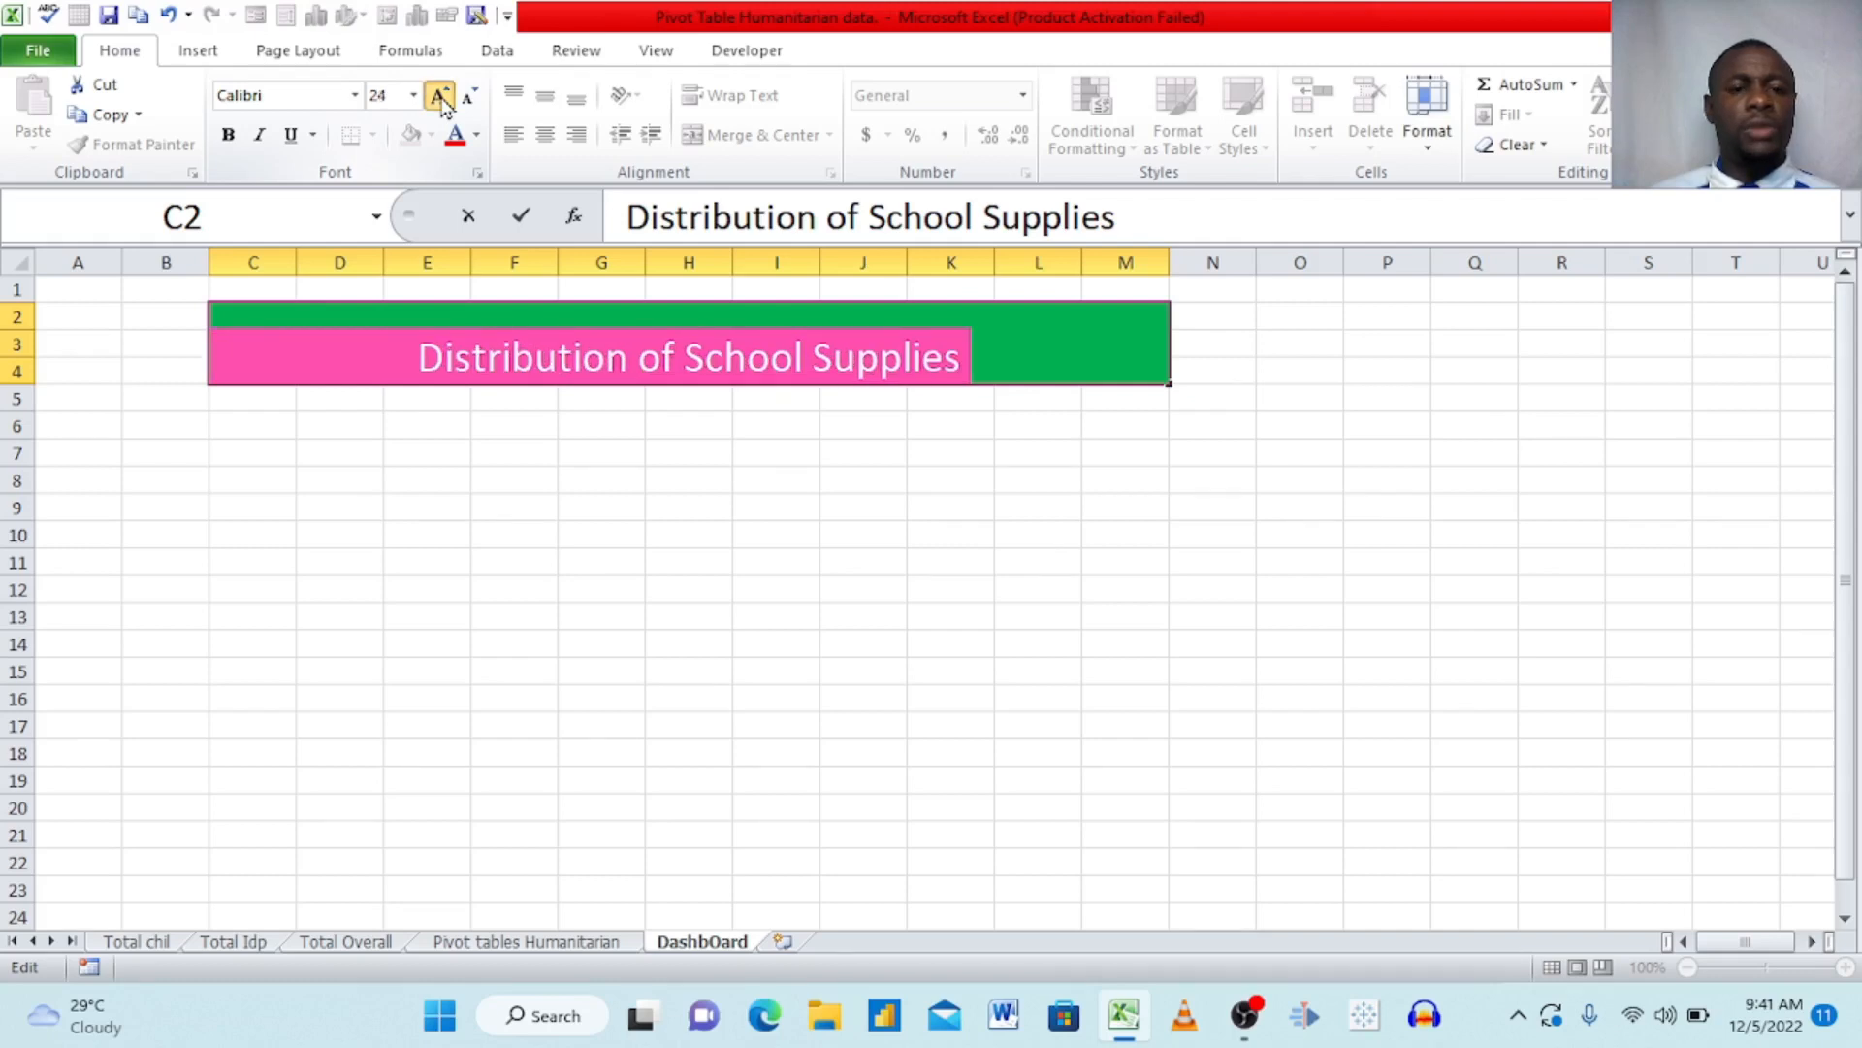
pyautogui.click(441, 98)
pyautogui.click(1046, 346)
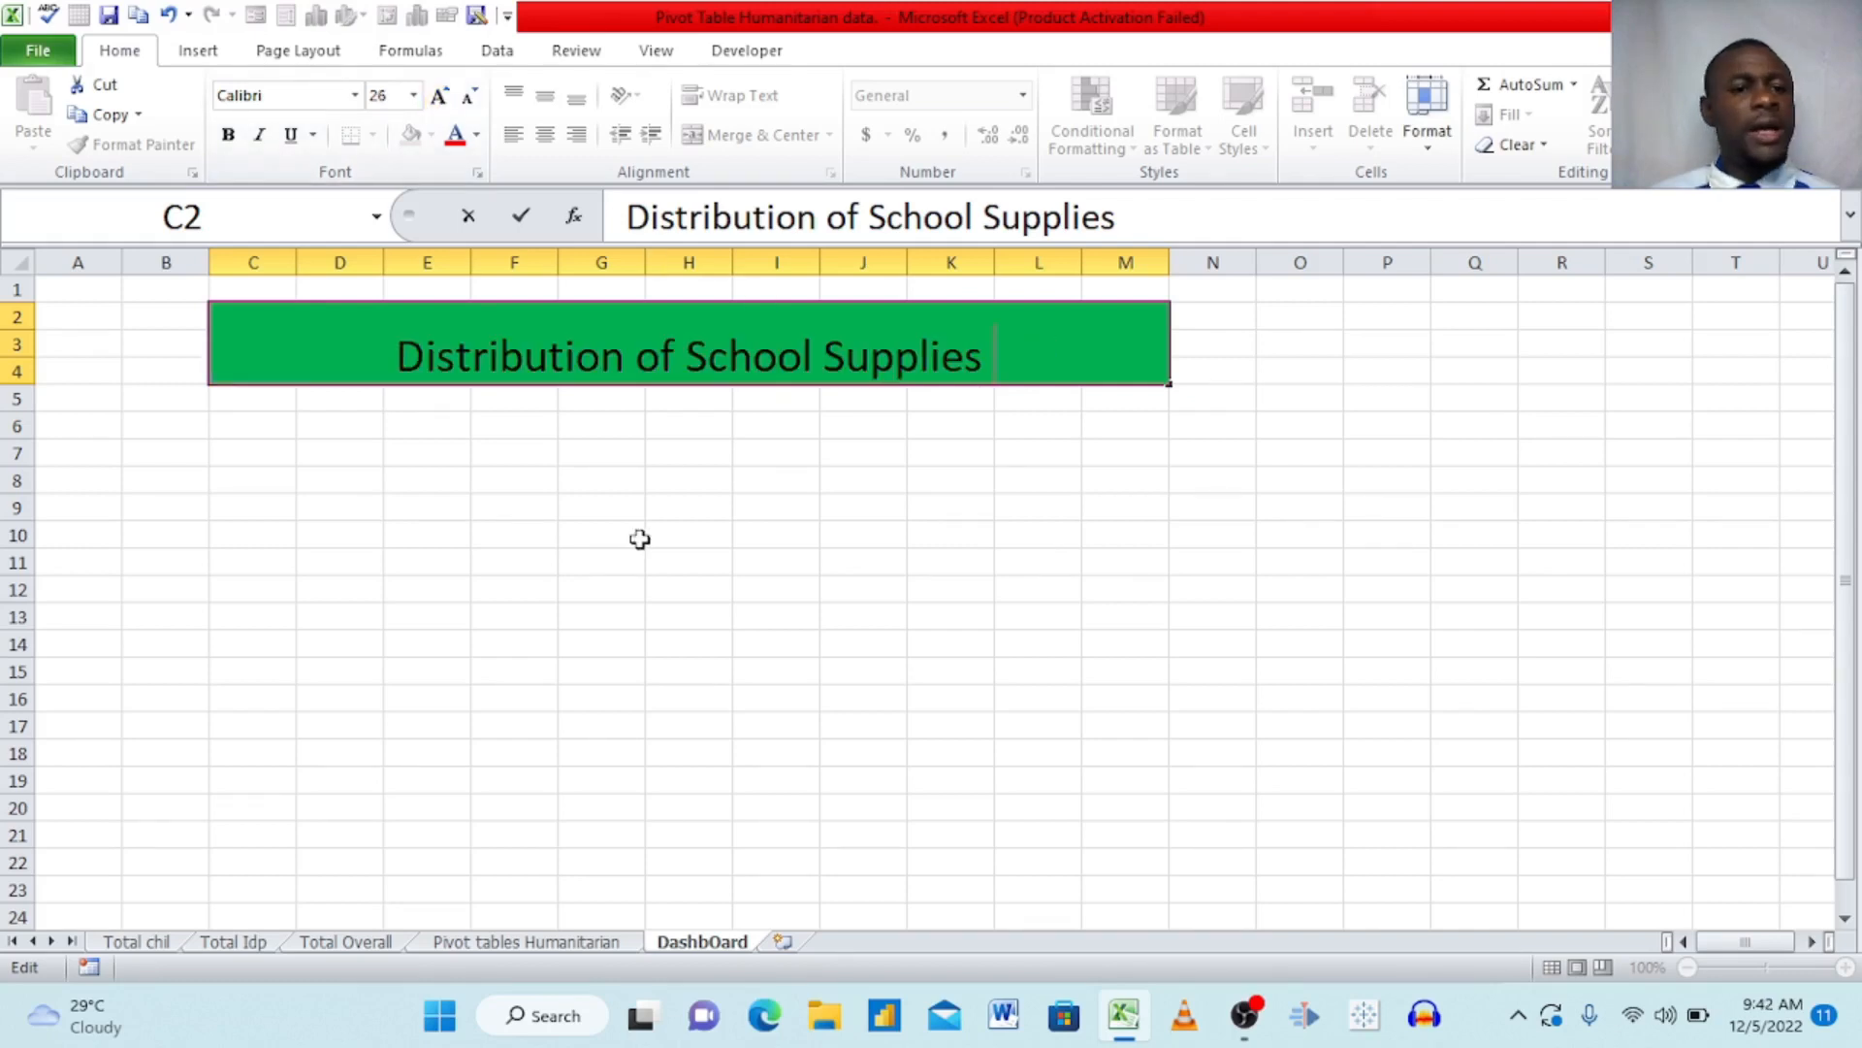
# - Finish editing the title cell and hide the gridlines on the DashbOard sheet
pyautogui.click(667, 60)
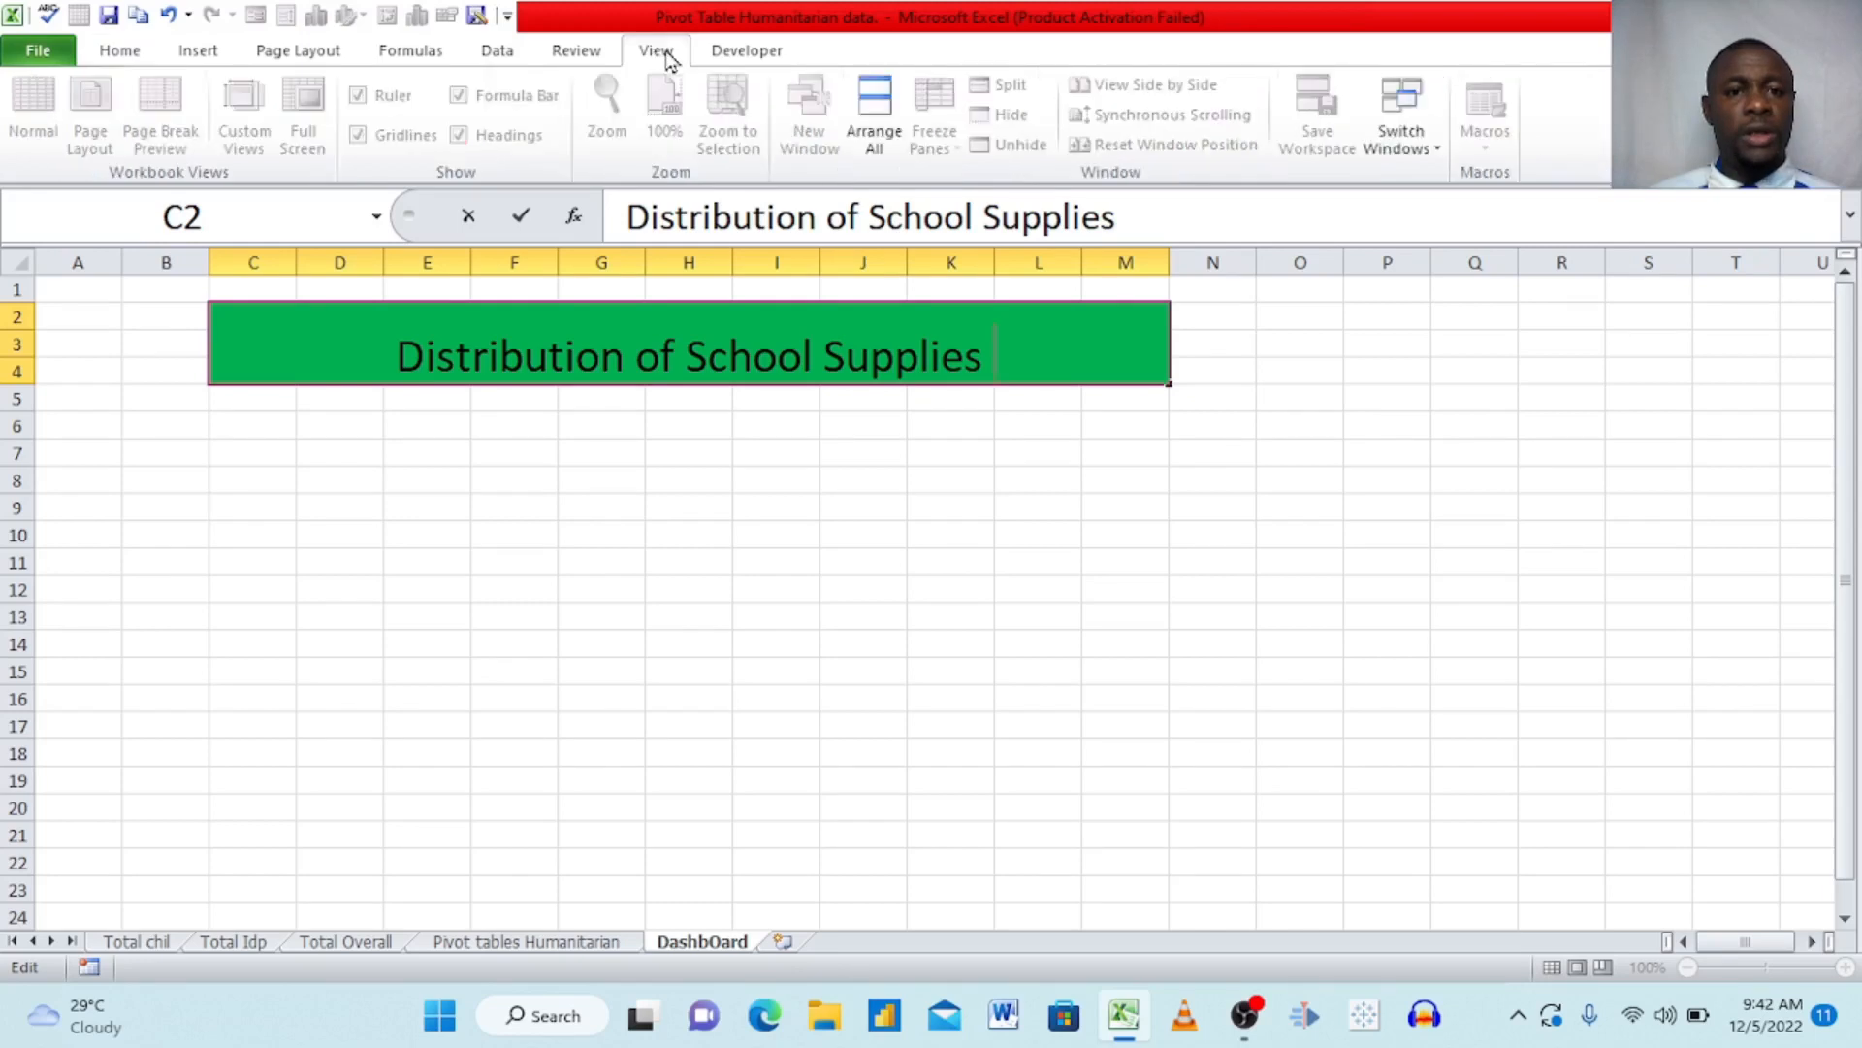
pyautogui.click(826, 511)
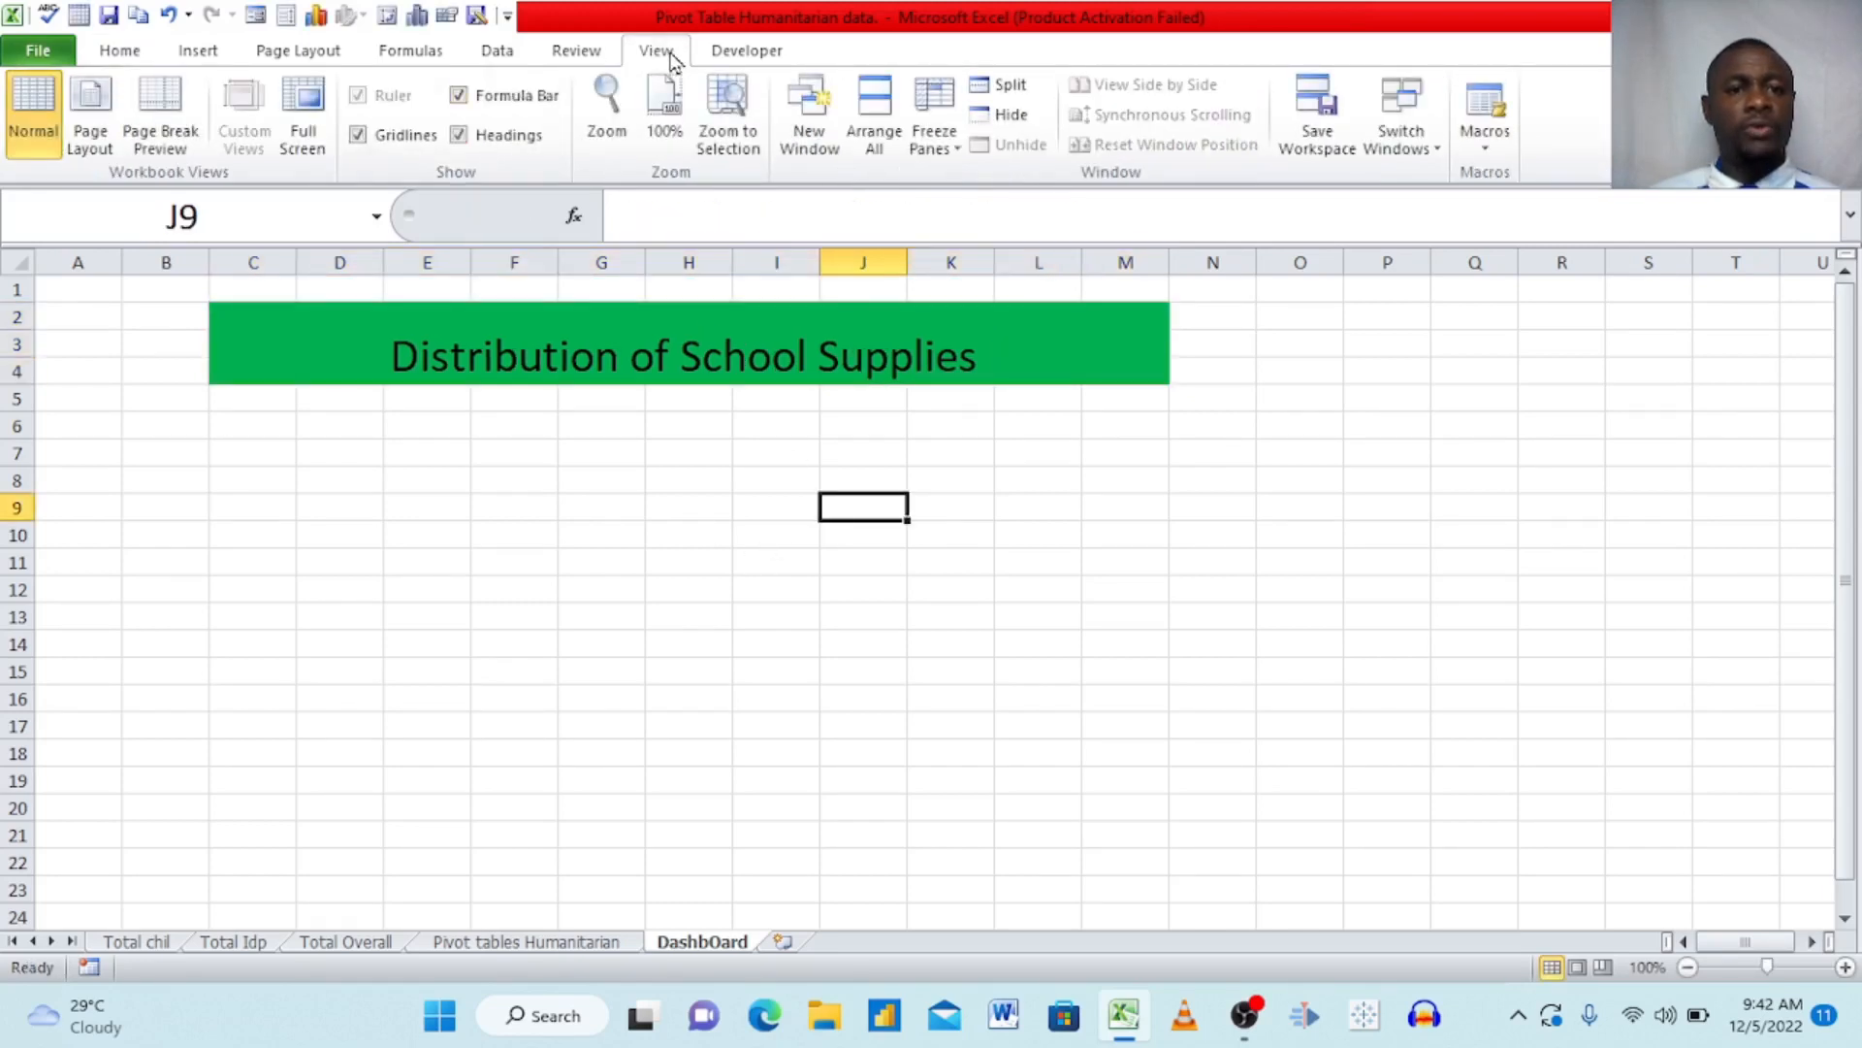
pyautogui.click(359, 137)
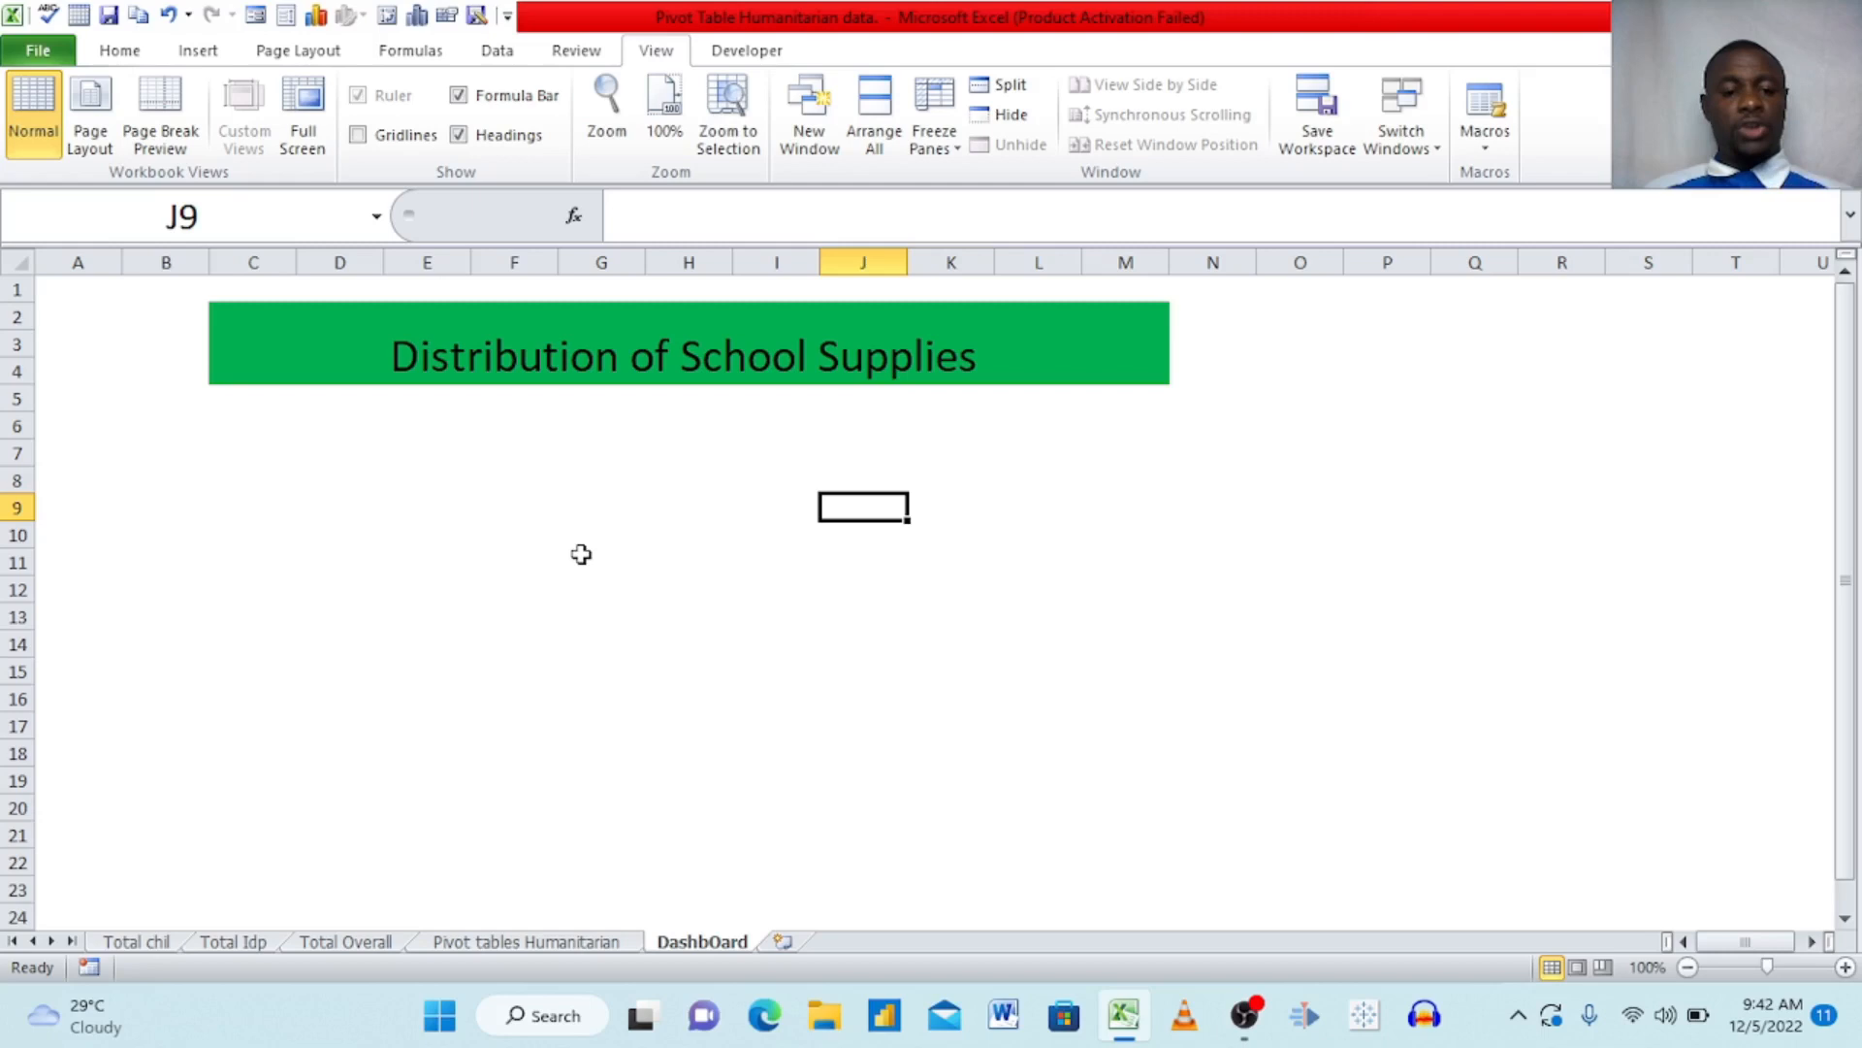
# - On the Total chil sheet, build the PivotTable with Organizations as row labels and Boys, Girls and Total Chil as values
pyautogui.click(136, 942)
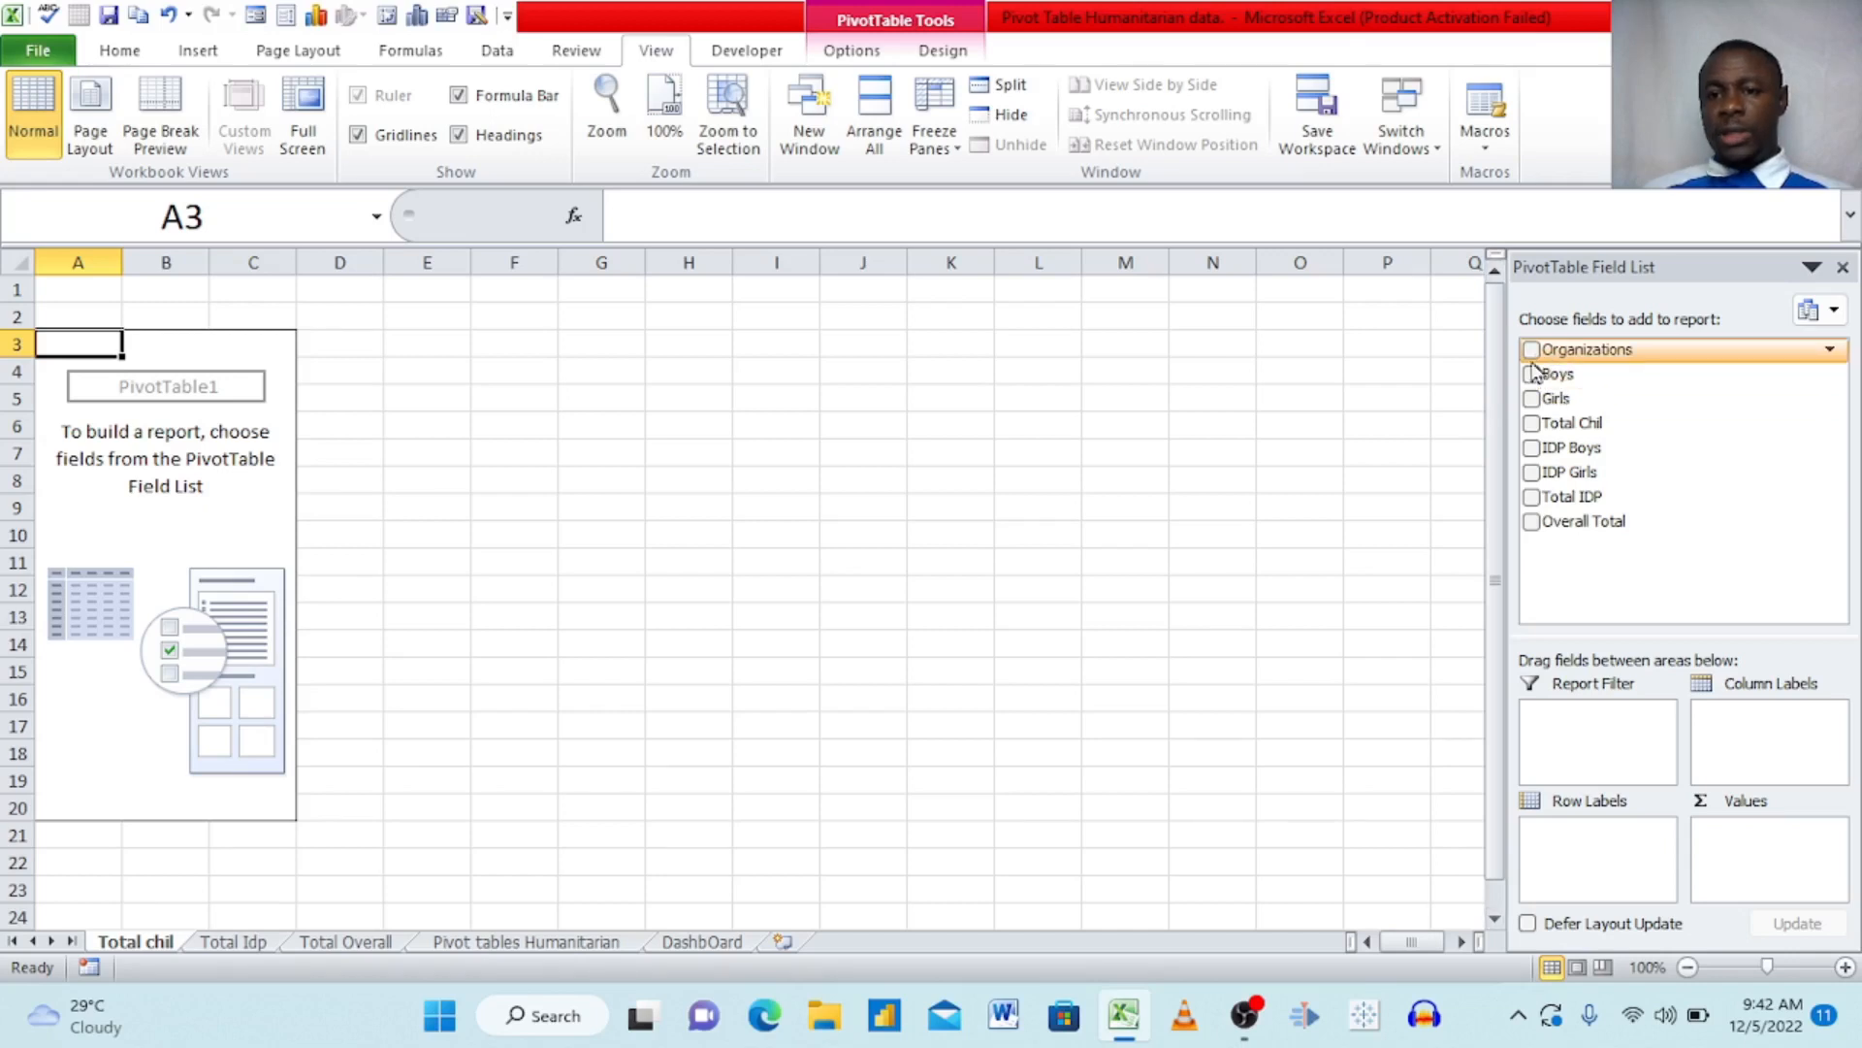
pyautogui.moveTo(1536, 359); pyautogui.dragTo(1585, 847)
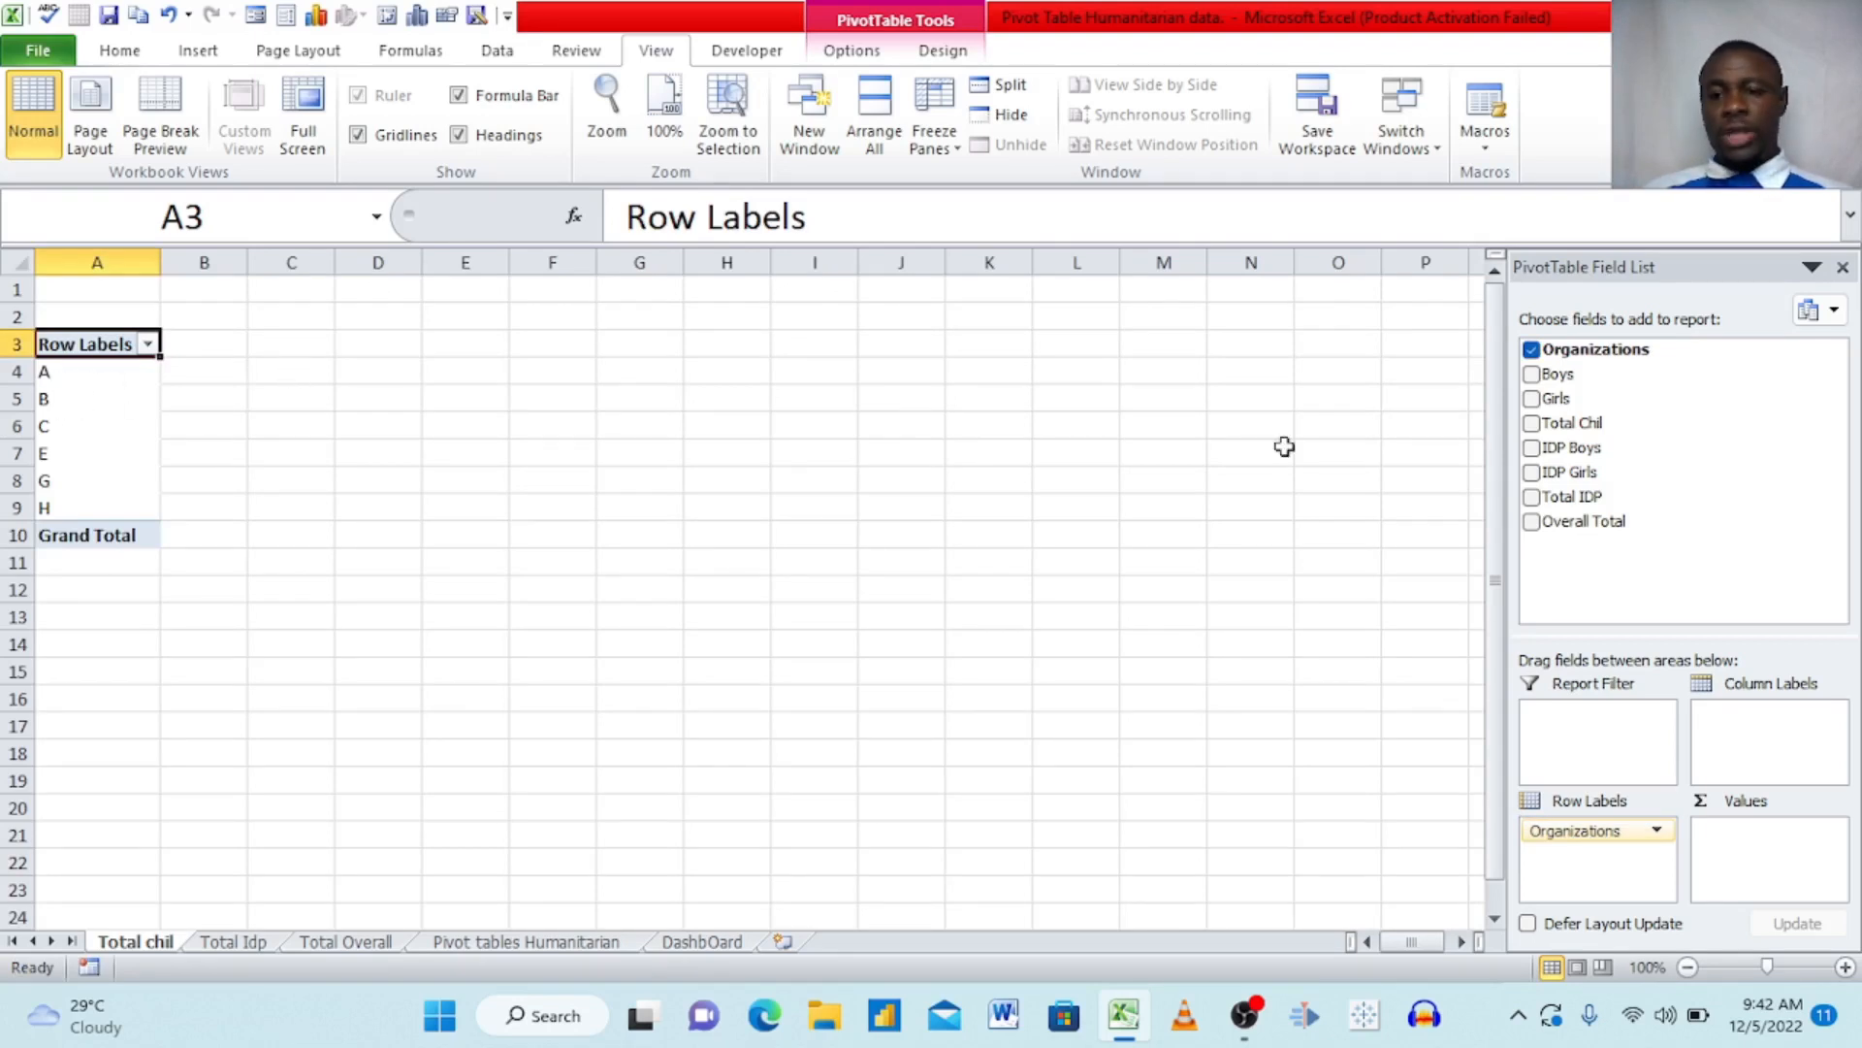
pyautogui.moveTo(1532, 380); pyautogui.dragTo(1744, 838)
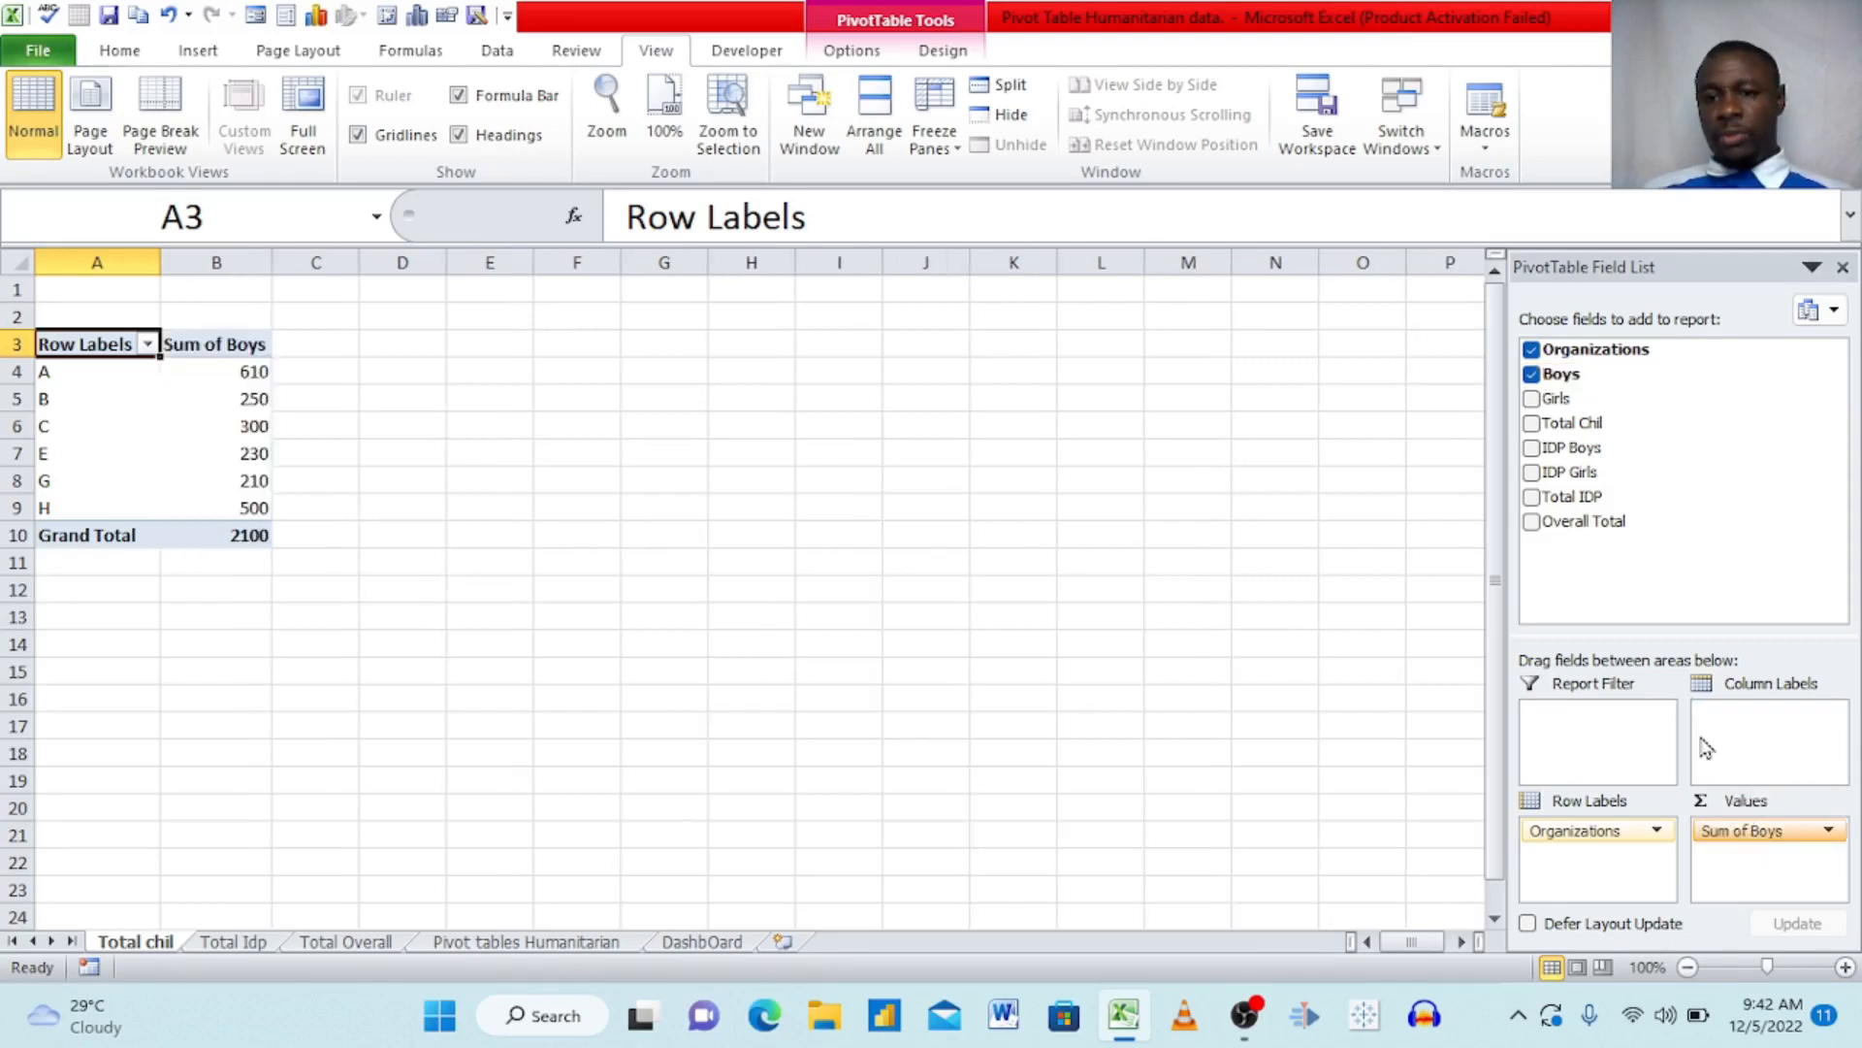
pyautogui.moveTo(1537, 400); pyautogui.dragTo(1762, 858)
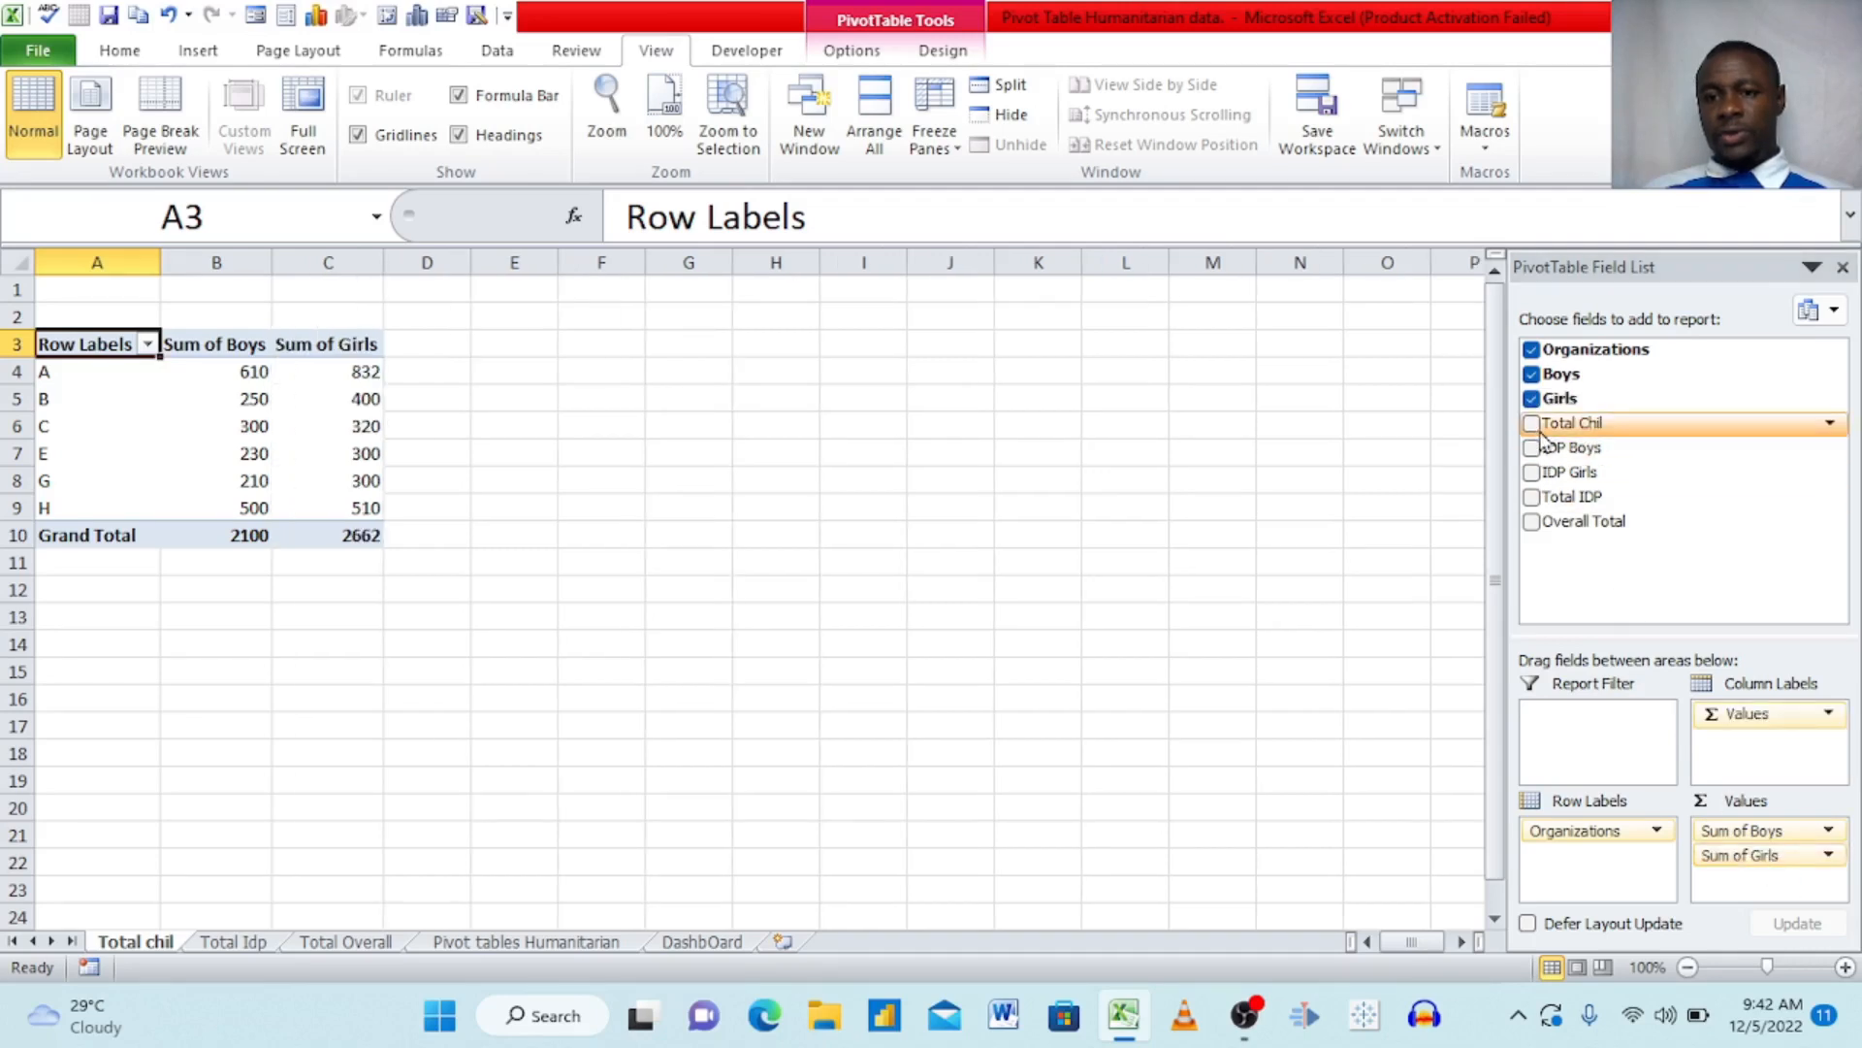
pyautogui.moveTo(1535, 430); pyautogui.dragTo(1763, 878)
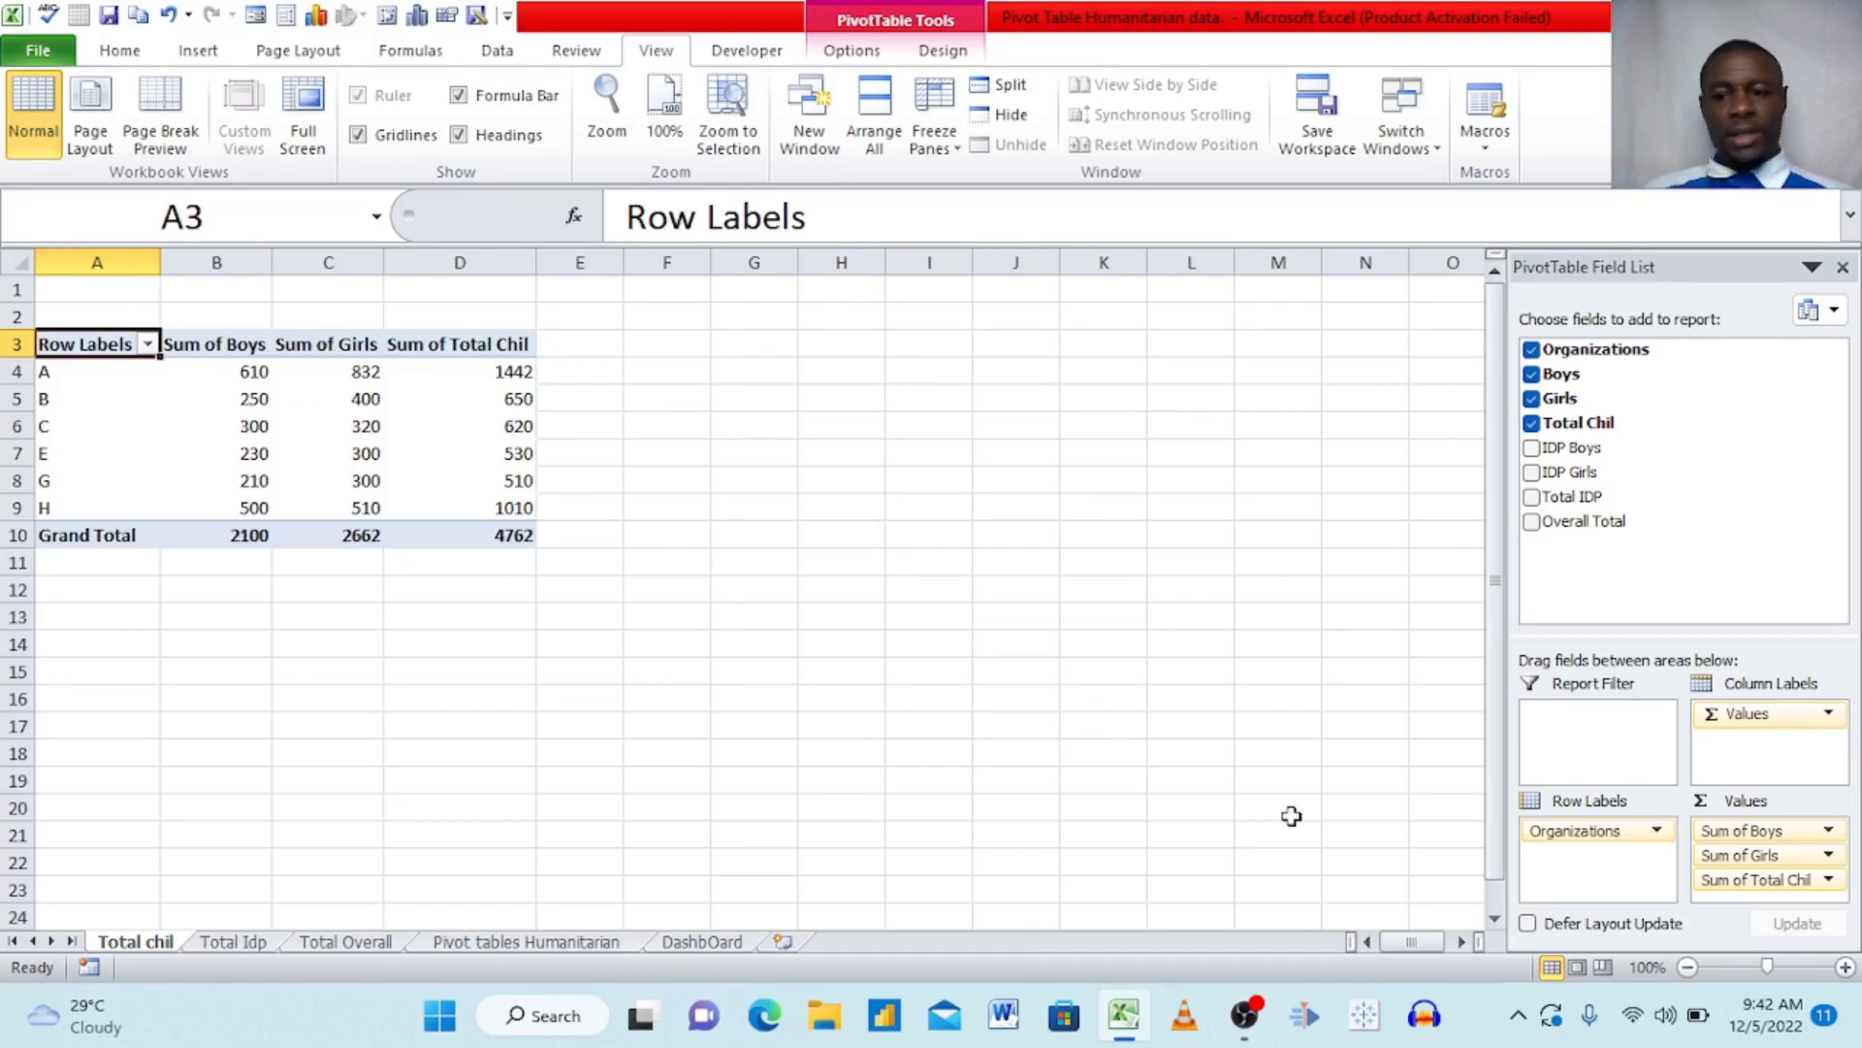
# - Review the value field settings of Sum of Boys, including the available calculation types, and close them without changes
pyautogui.click(1738, 831)
pyautogui.click(1722, 803)
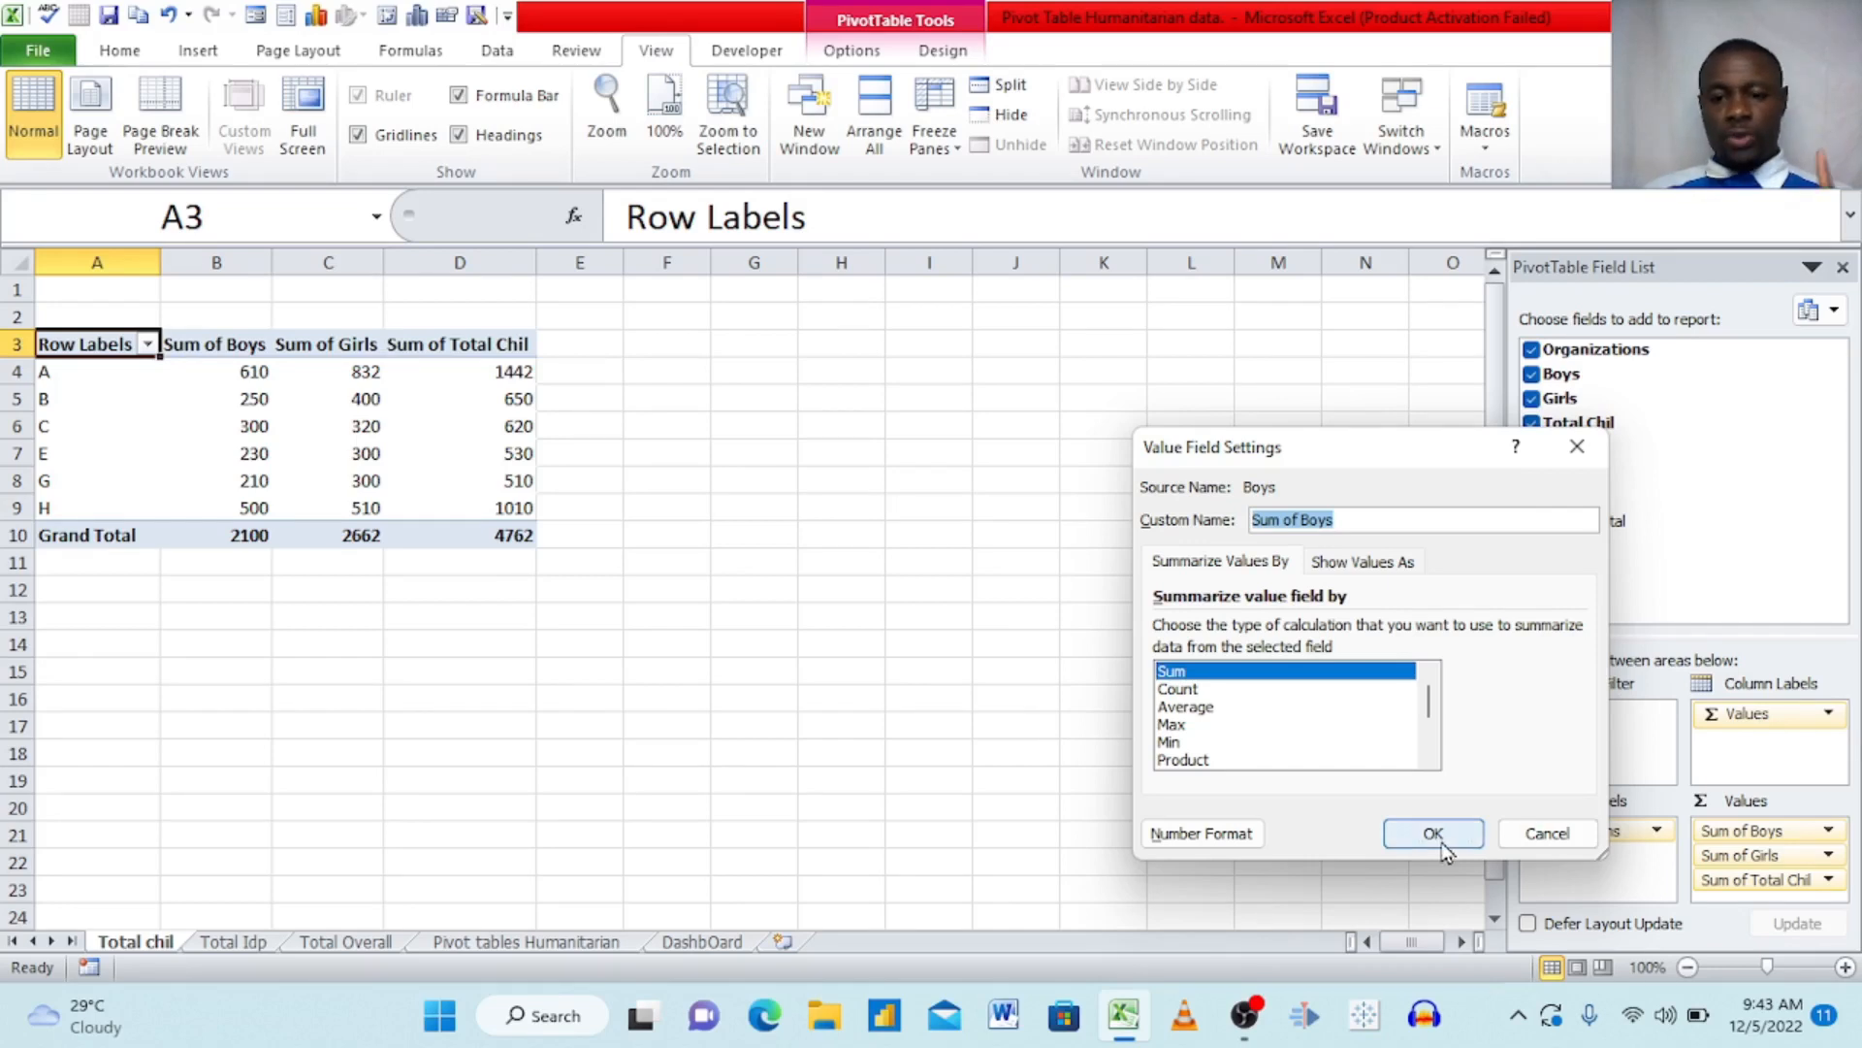
pyautogui.click(1543, 834)
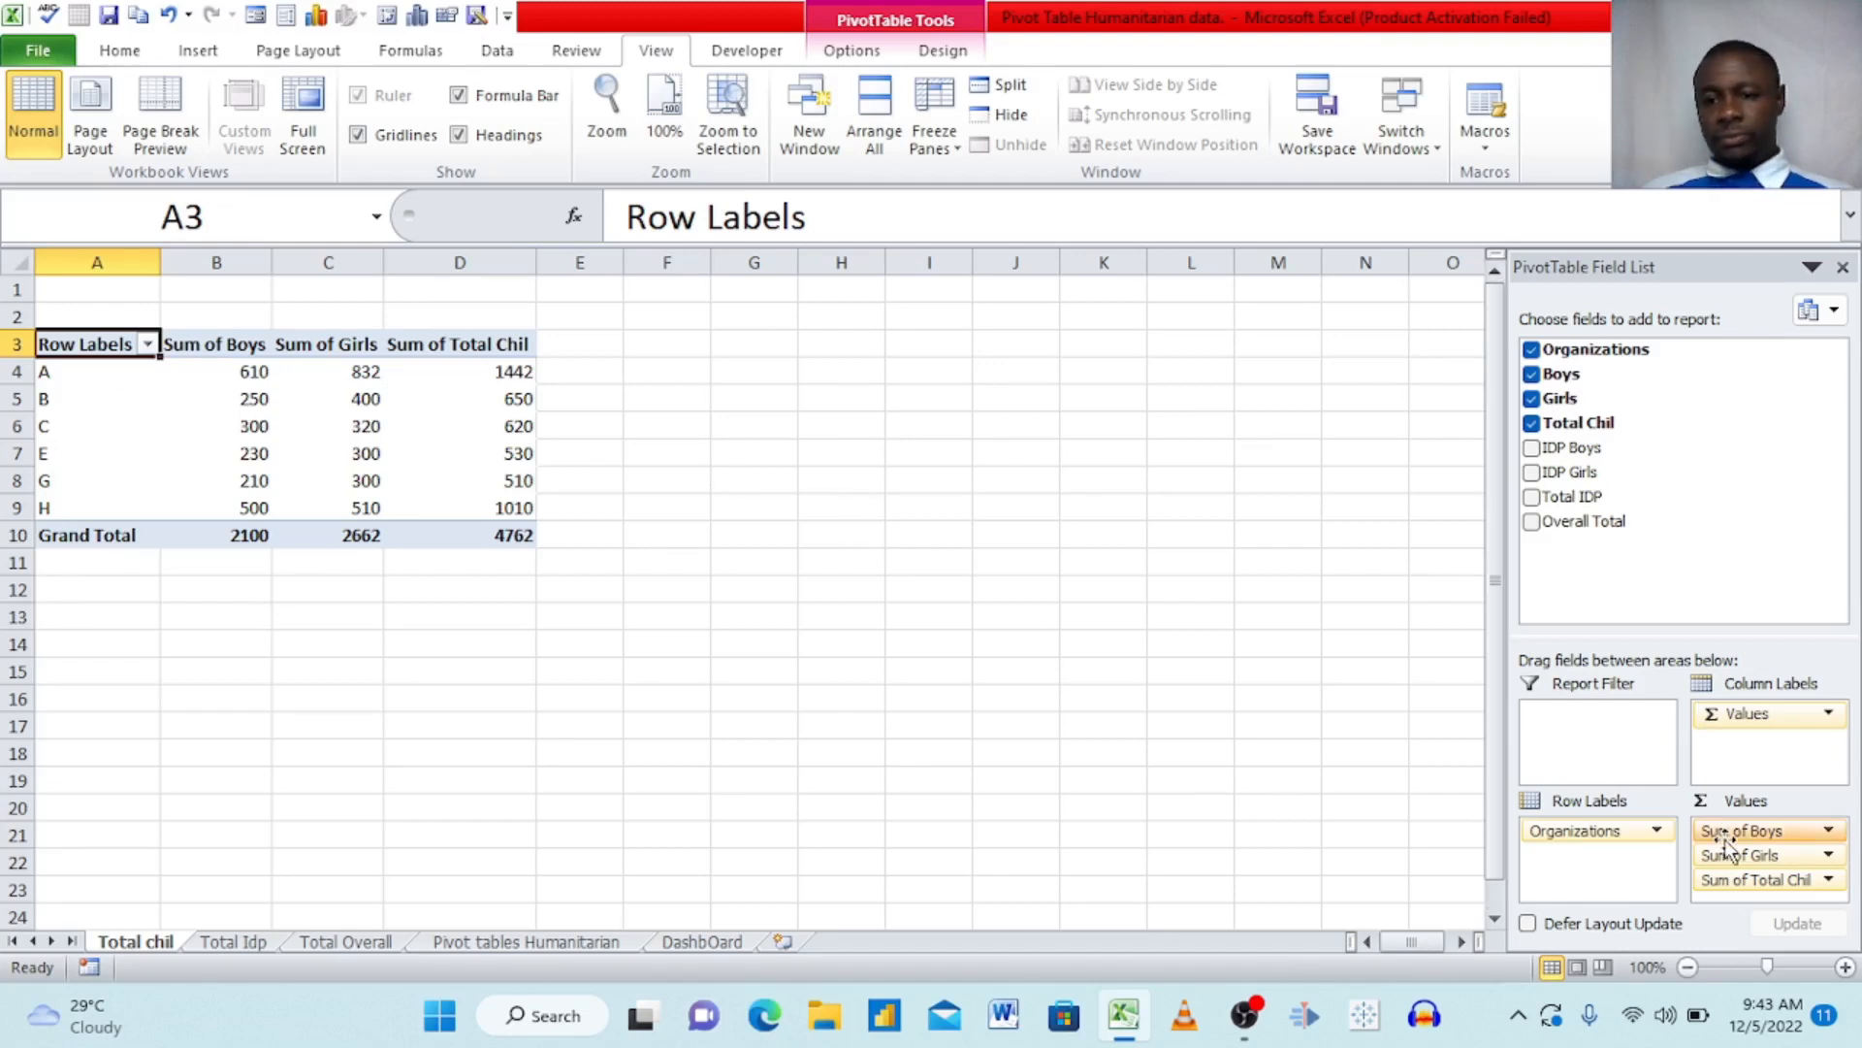
# - Insert a Clustered Column PivotChart from the Total chil PivotTable and place it beside the table
pyautogui.click(191, 436)
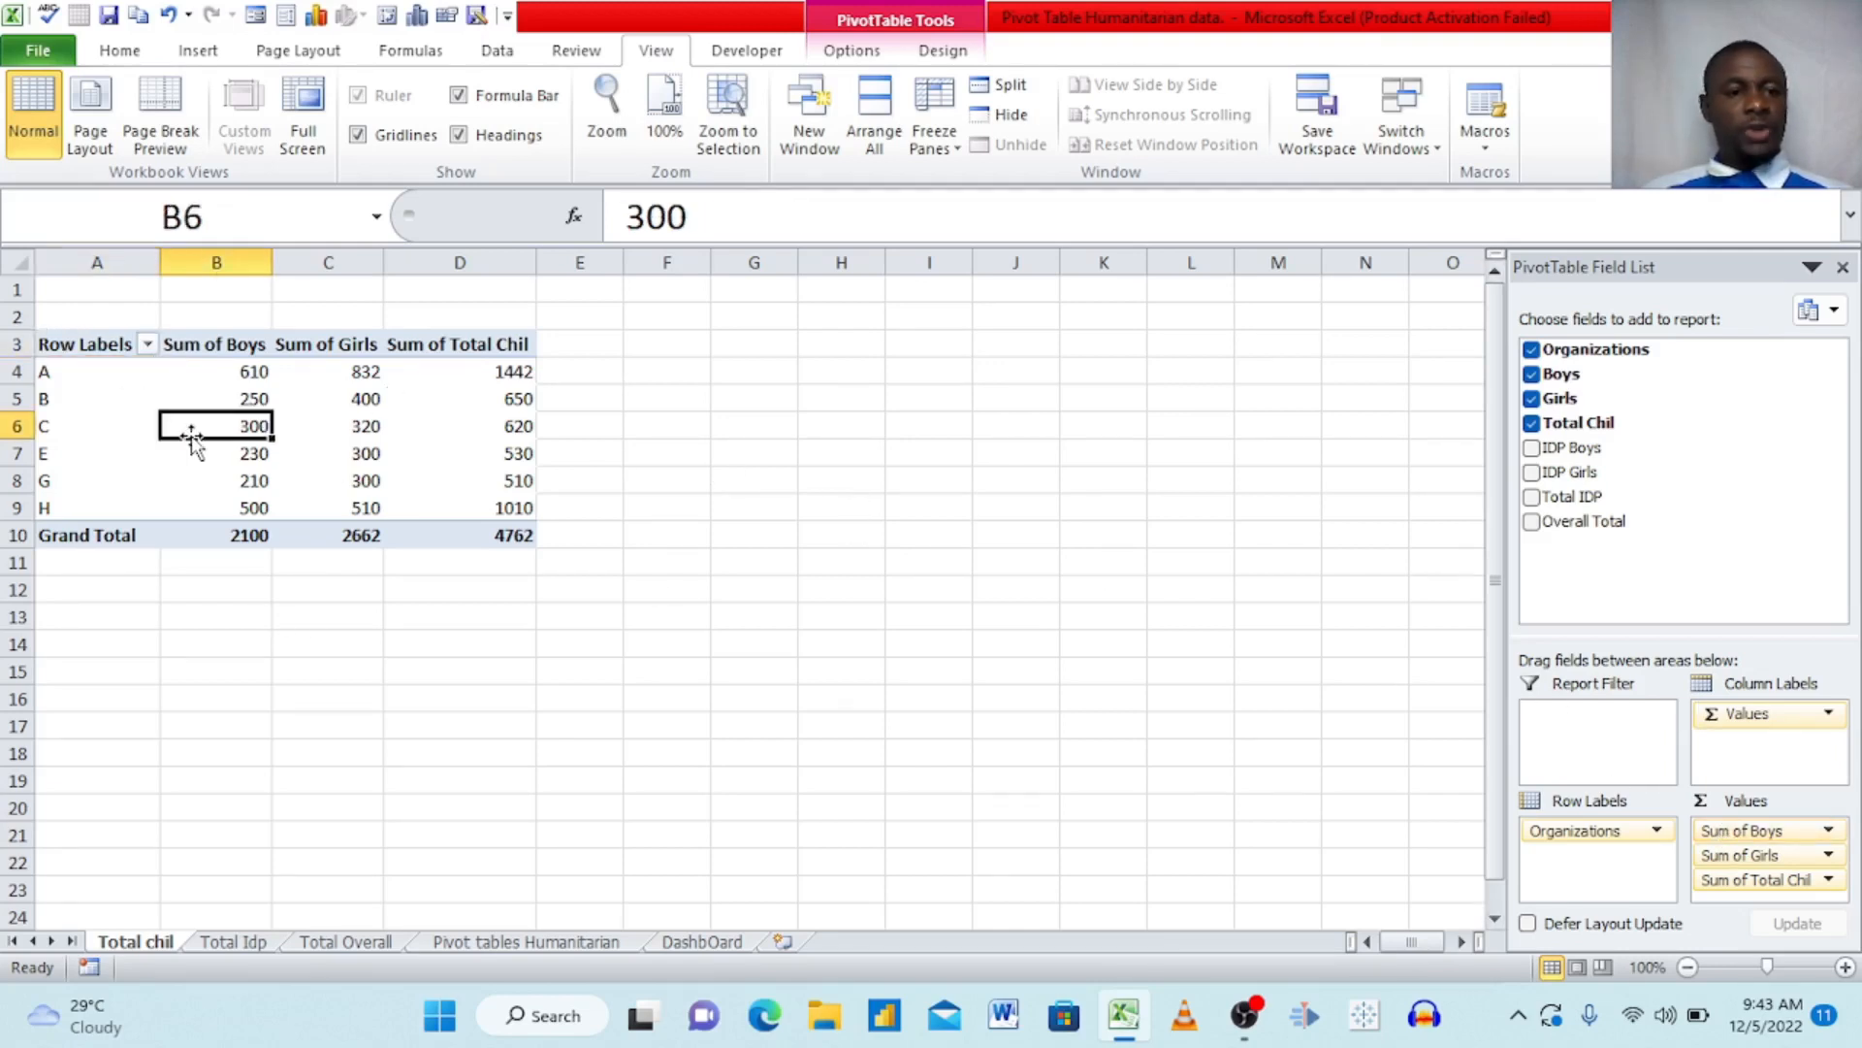
pyautogui.click(629, 446)
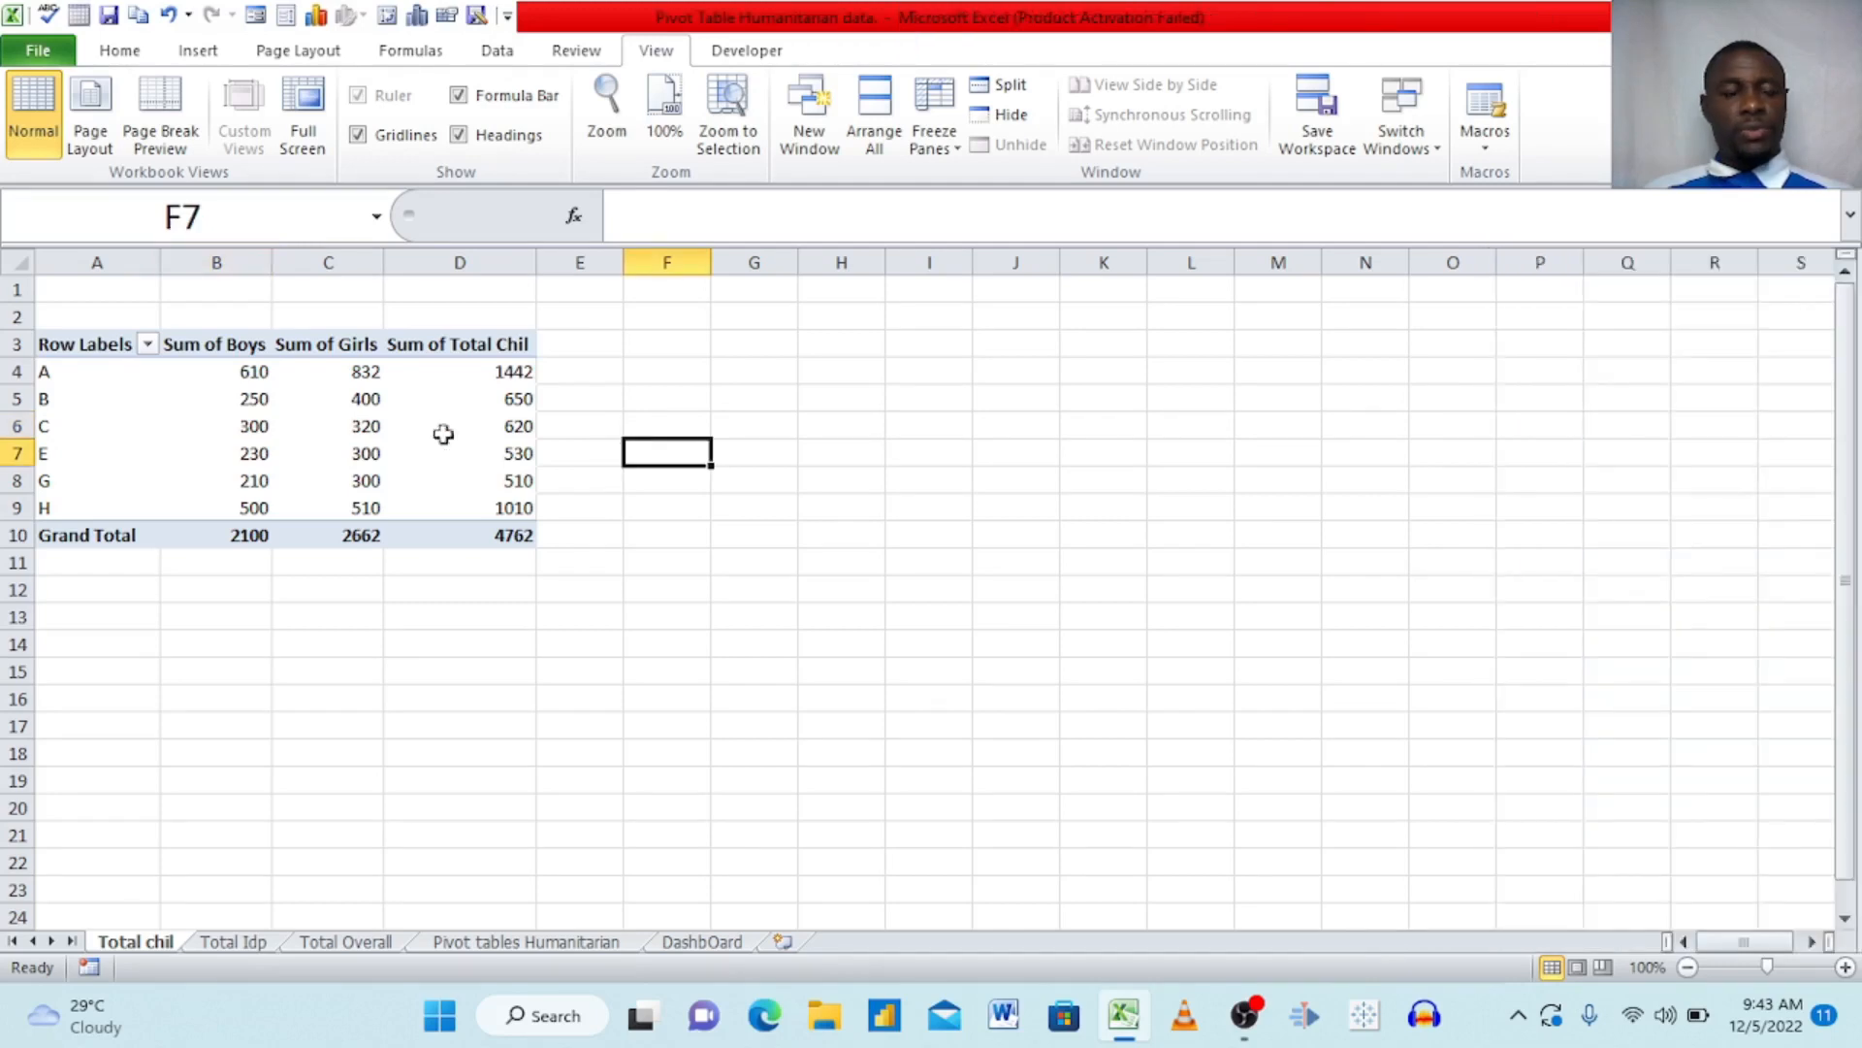
pyautogui.click(190, 402)
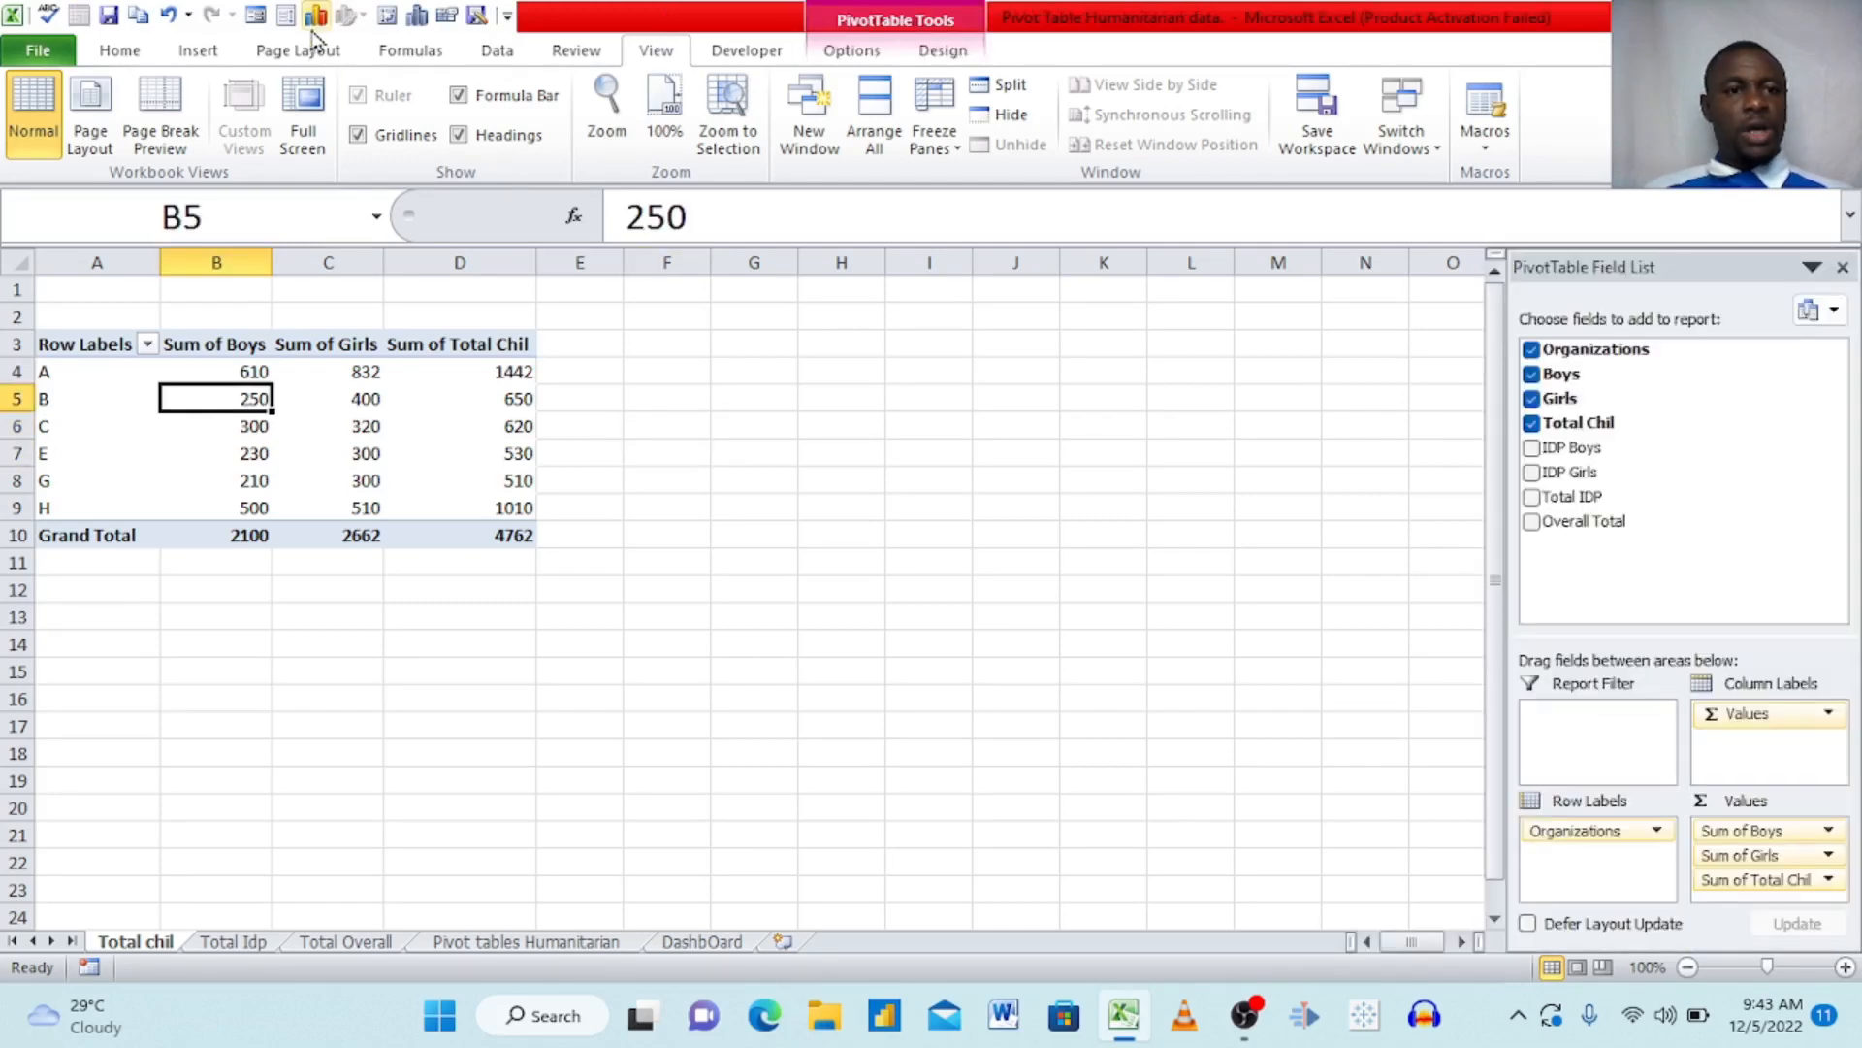
pyautogui.click(316, 21)
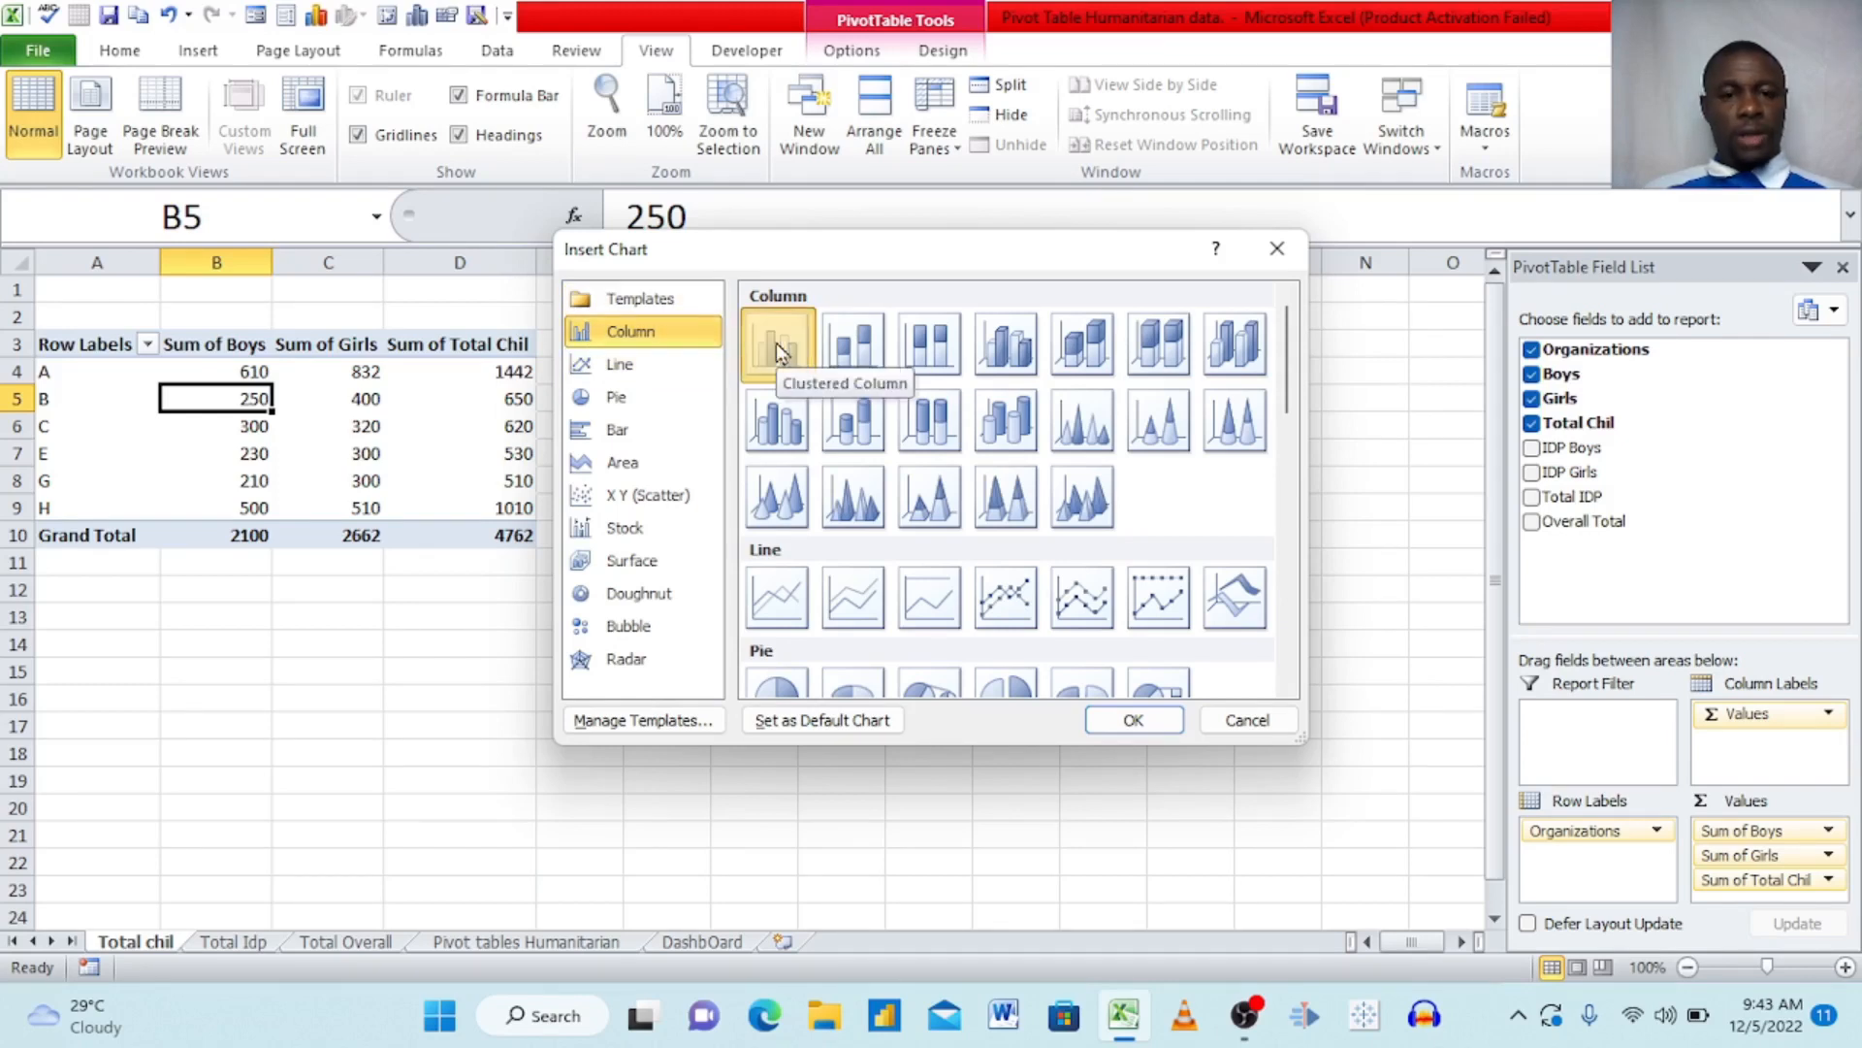
pyautogui.click(1108, 719)
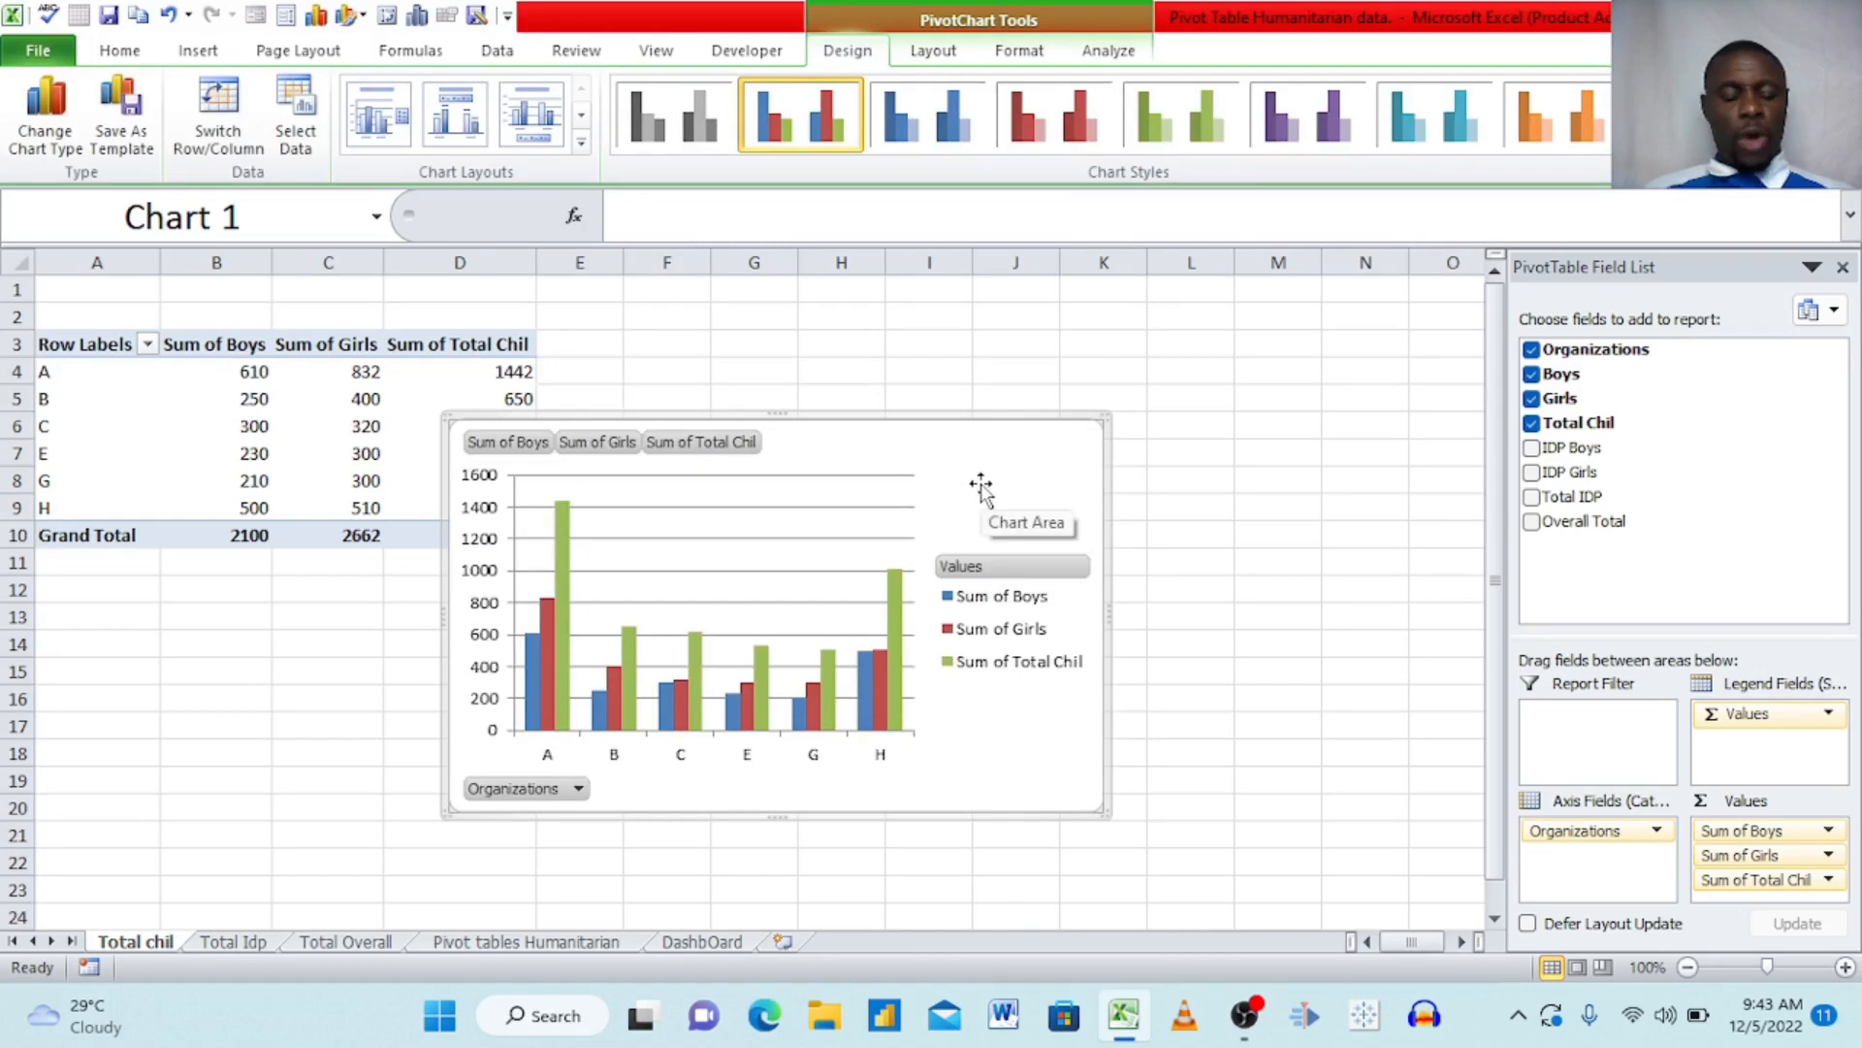
pyautogui.moveTo(974, 476); pyautogui.dragTo(1071, 413)
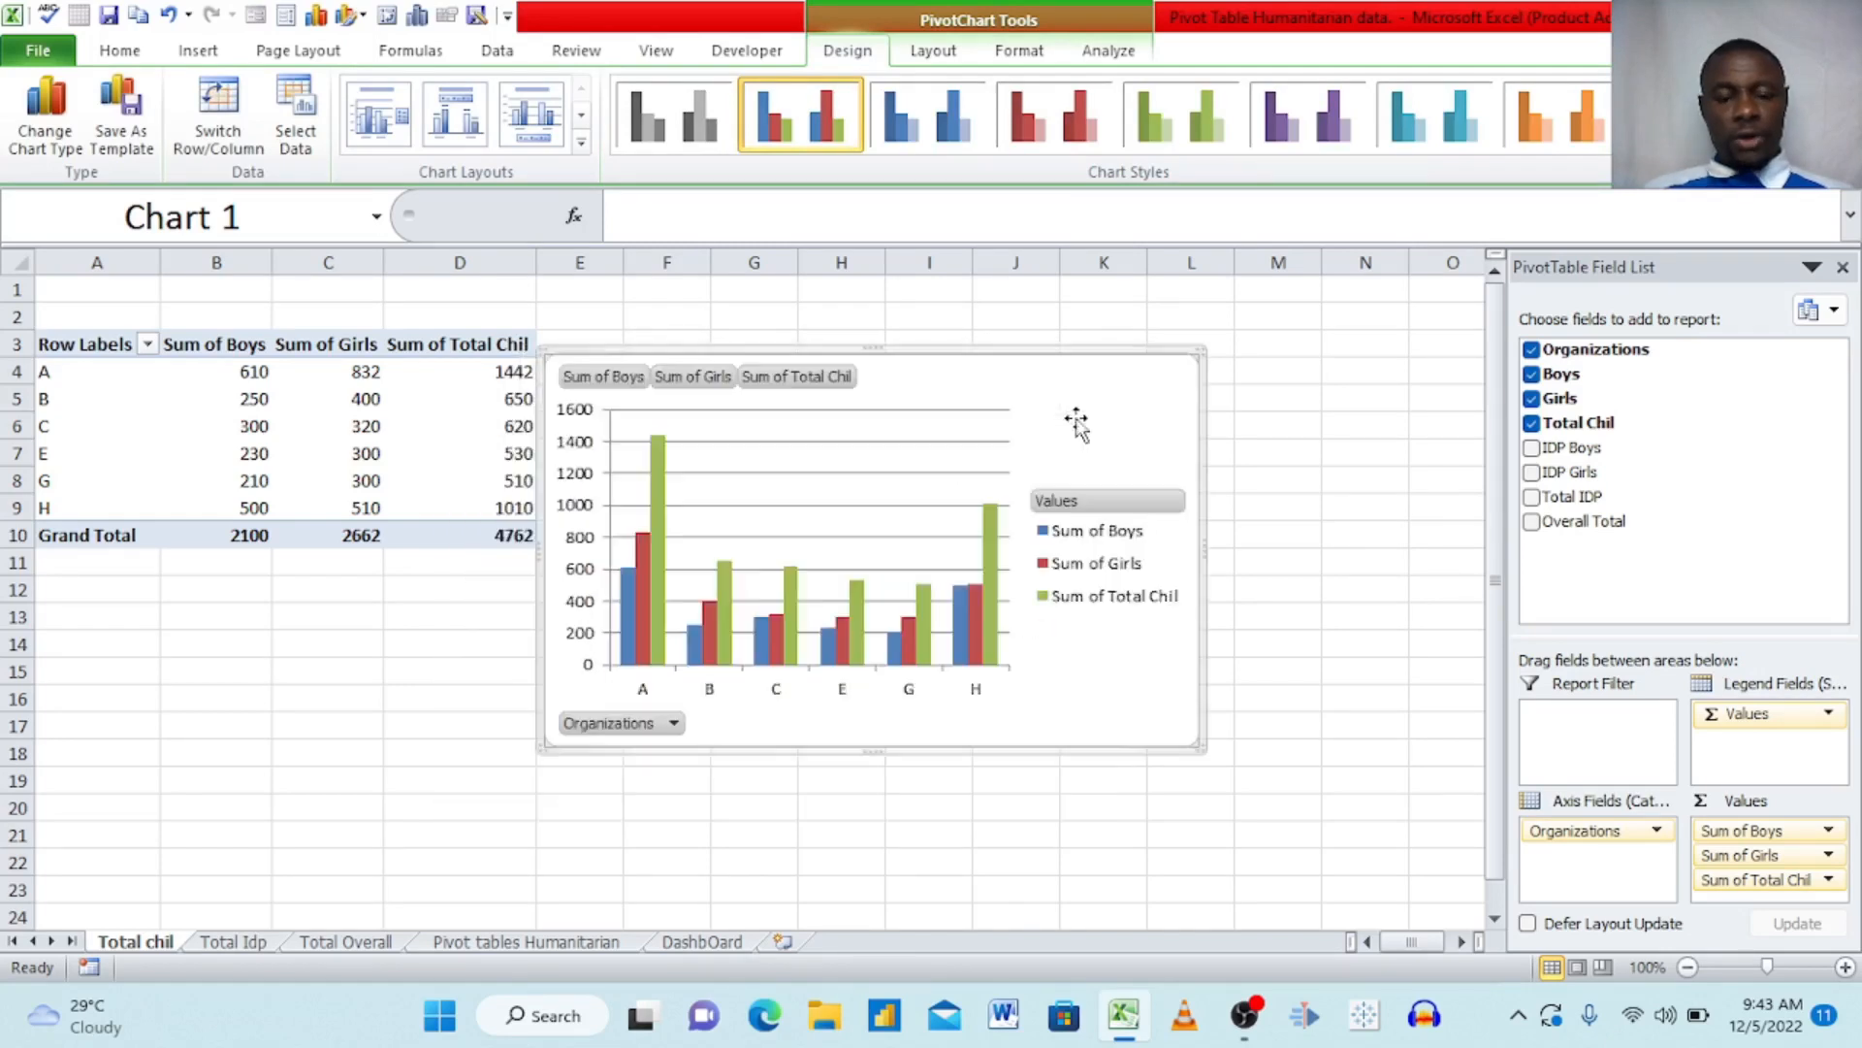
# - Filter the PivotChart's Organizations field to show only A, B and C
pyautogui.click(675, 724)
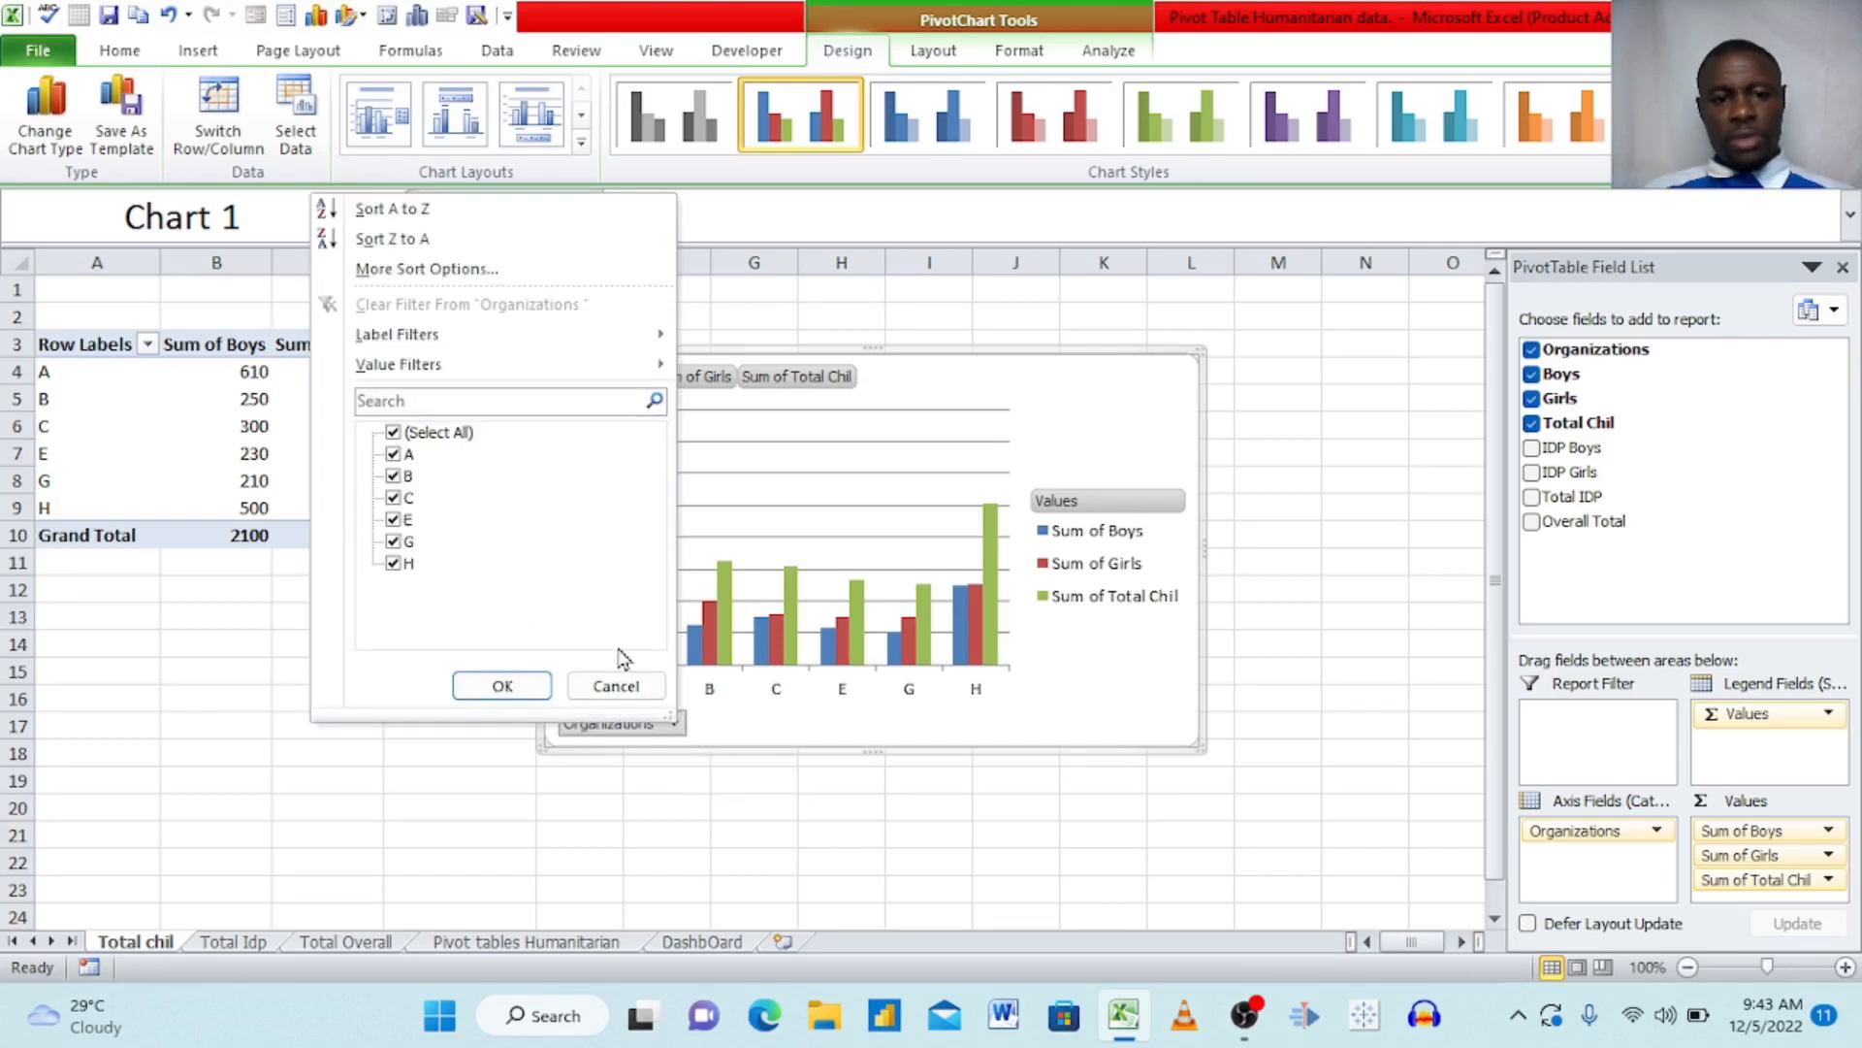
pyautogui.click(769, 737)
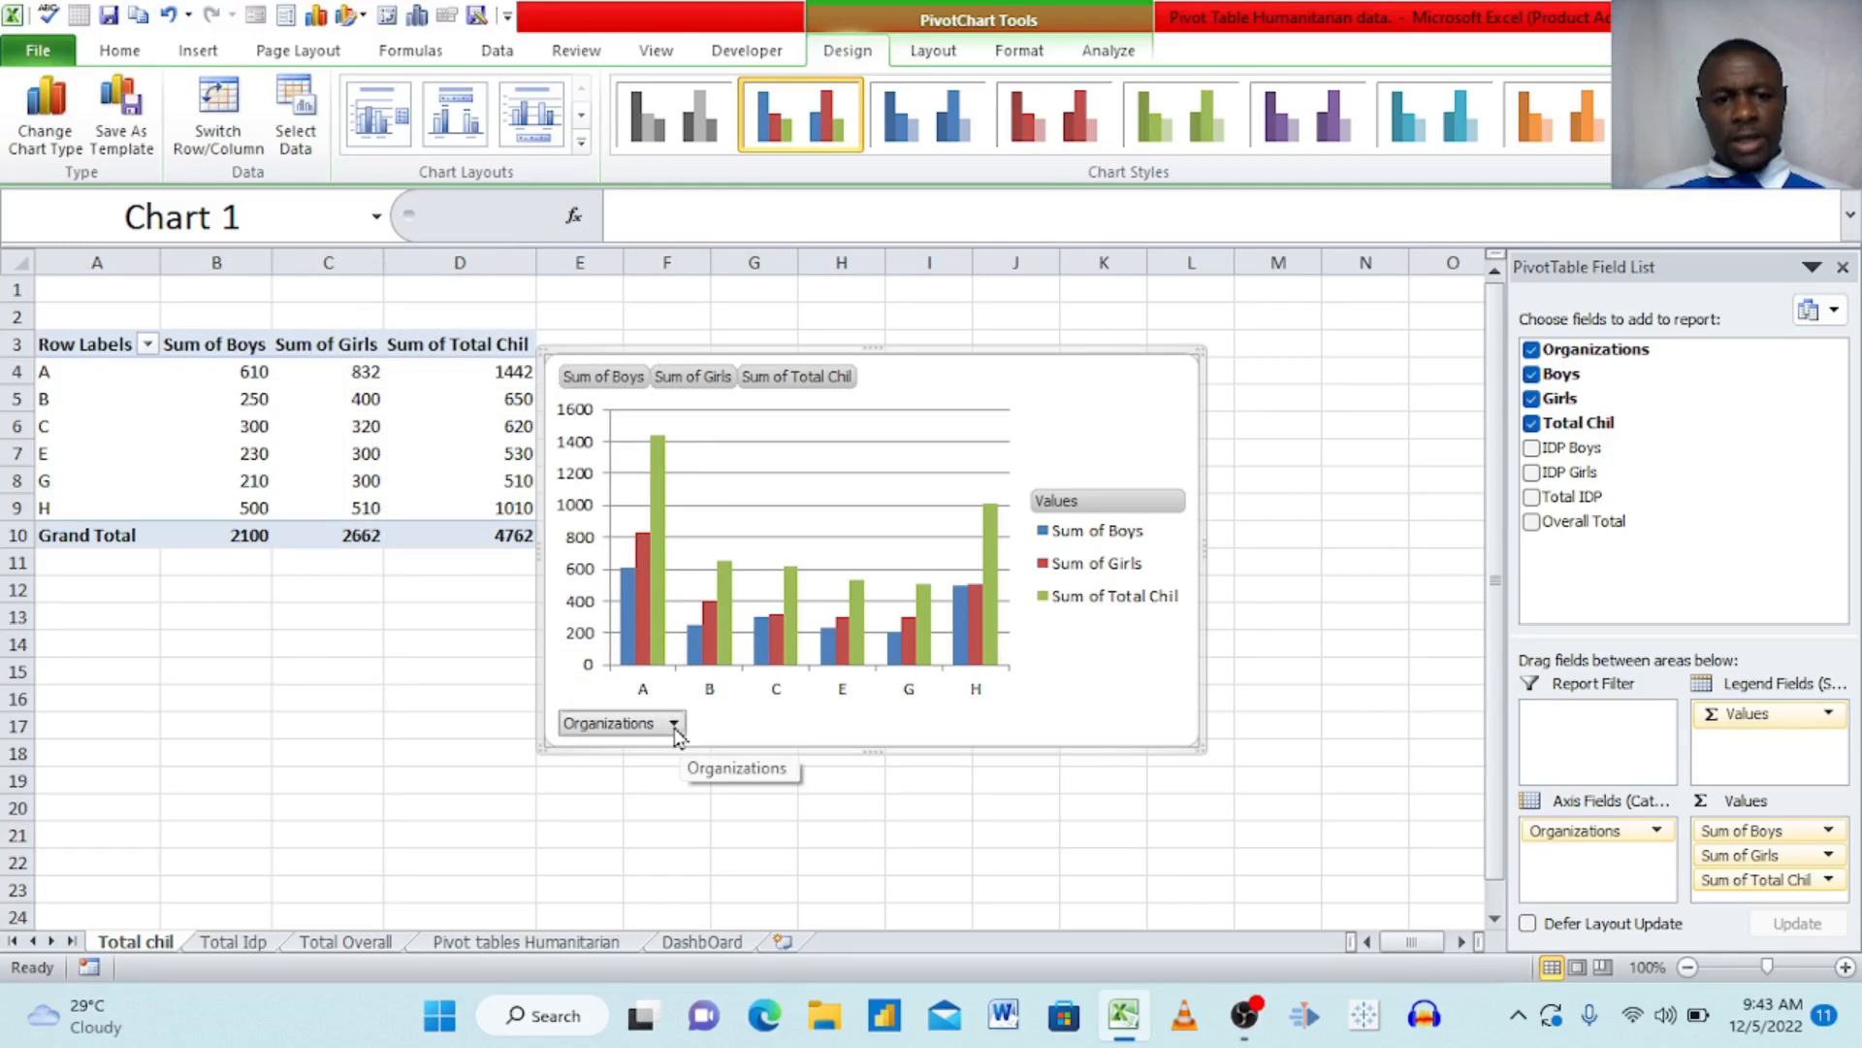
pyautogui.click(674, 725)
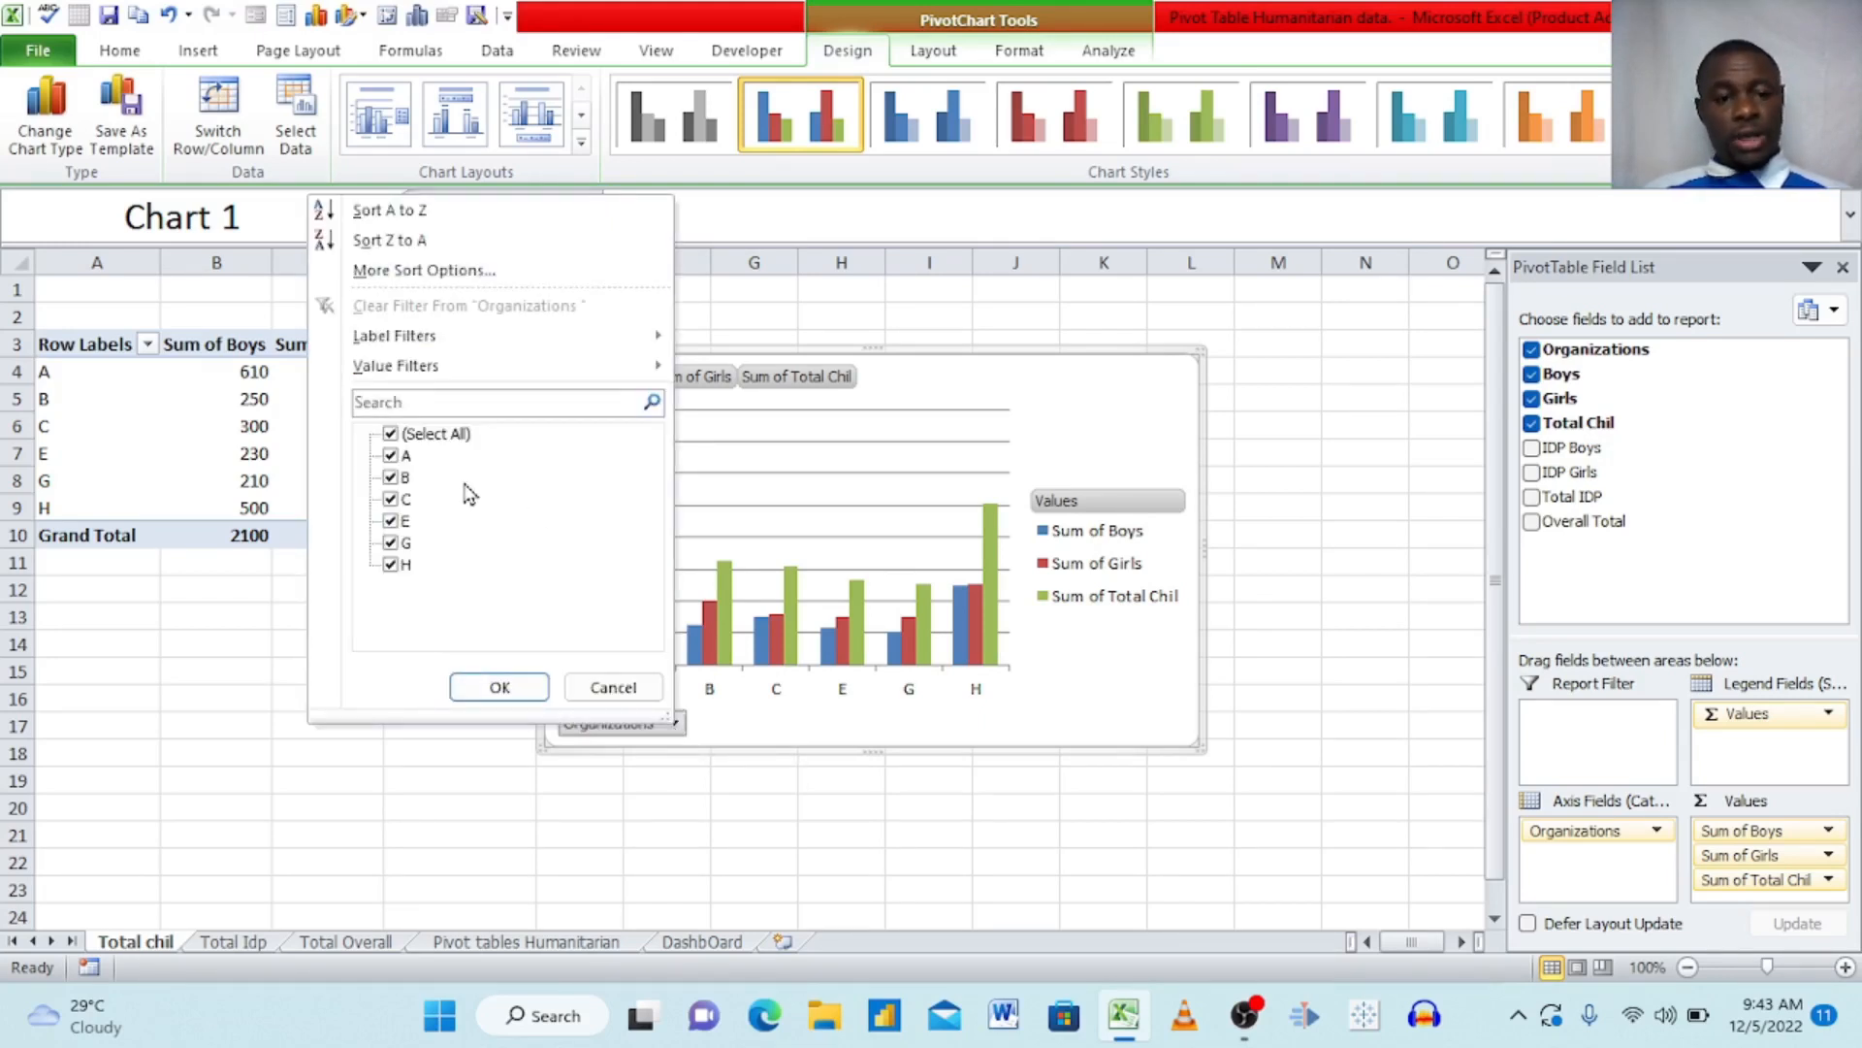
pyautogui.click(391, 438)
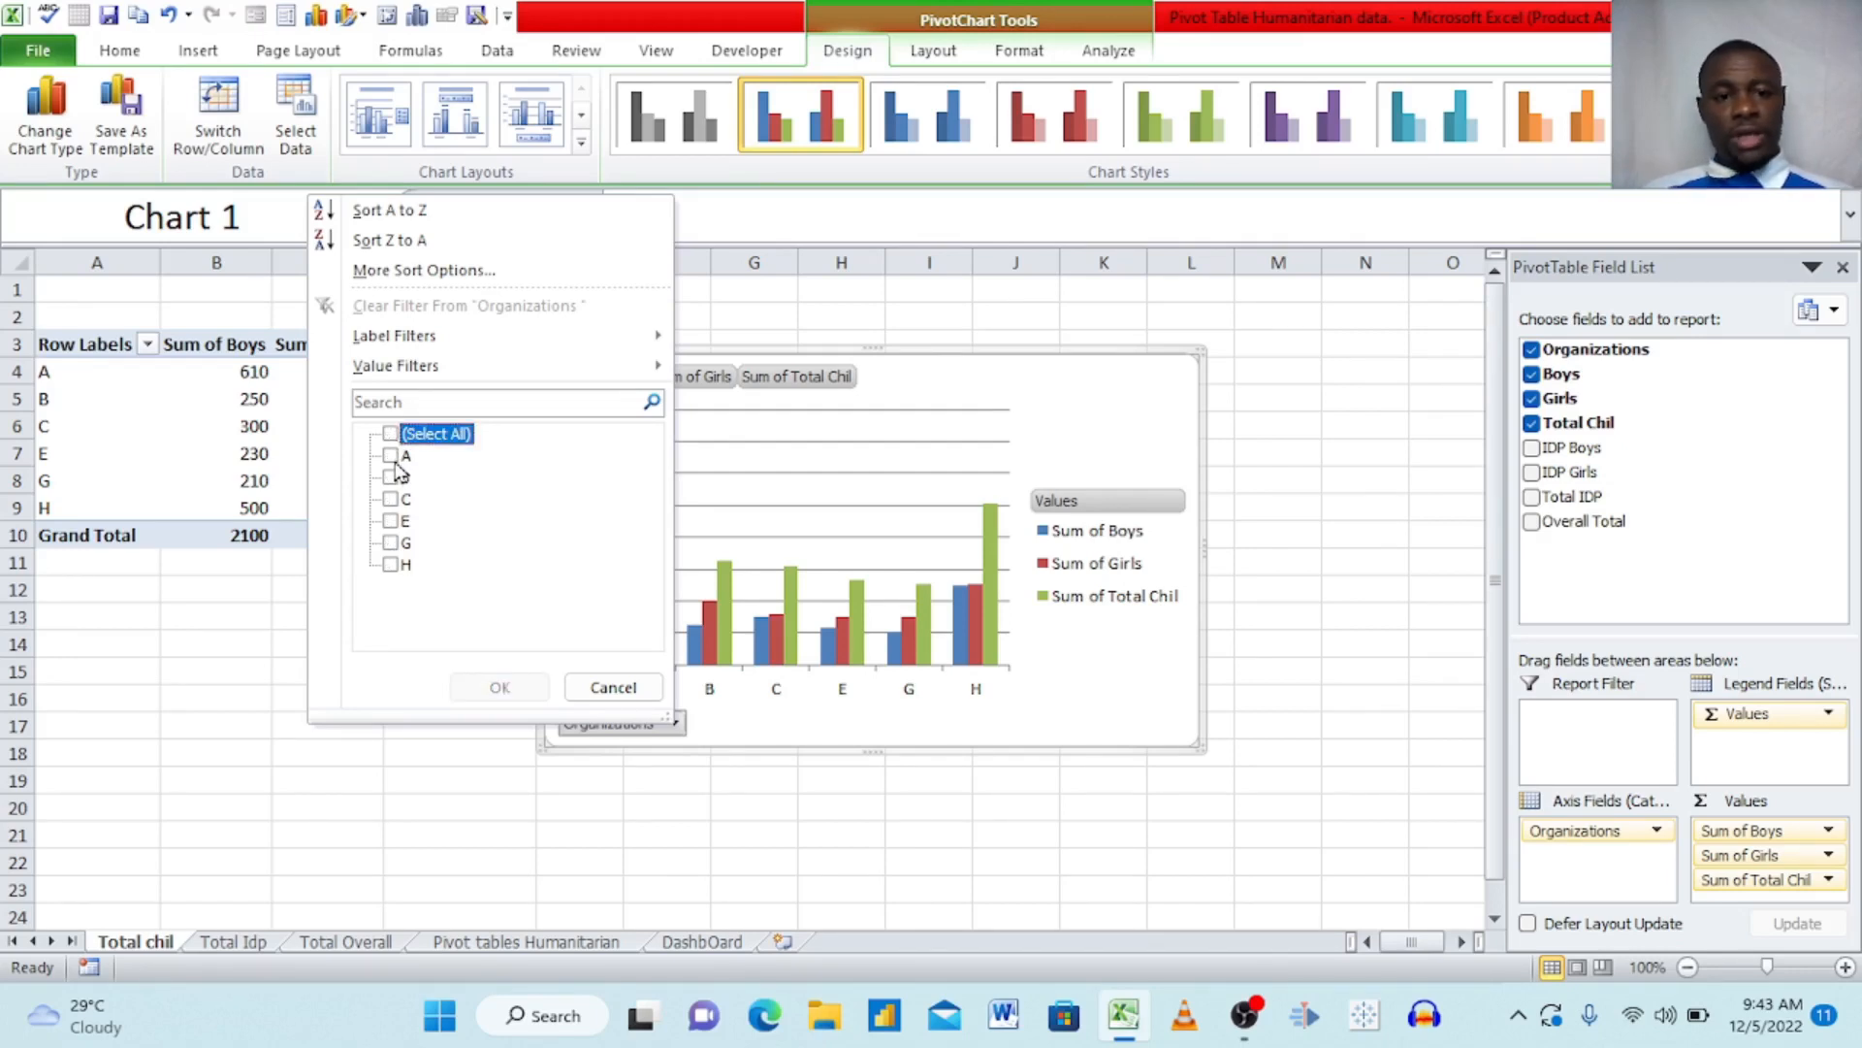
pyautogui.click(391, 456)
pyautogui.click(391, 477)
pyautogui.click(390, 498)
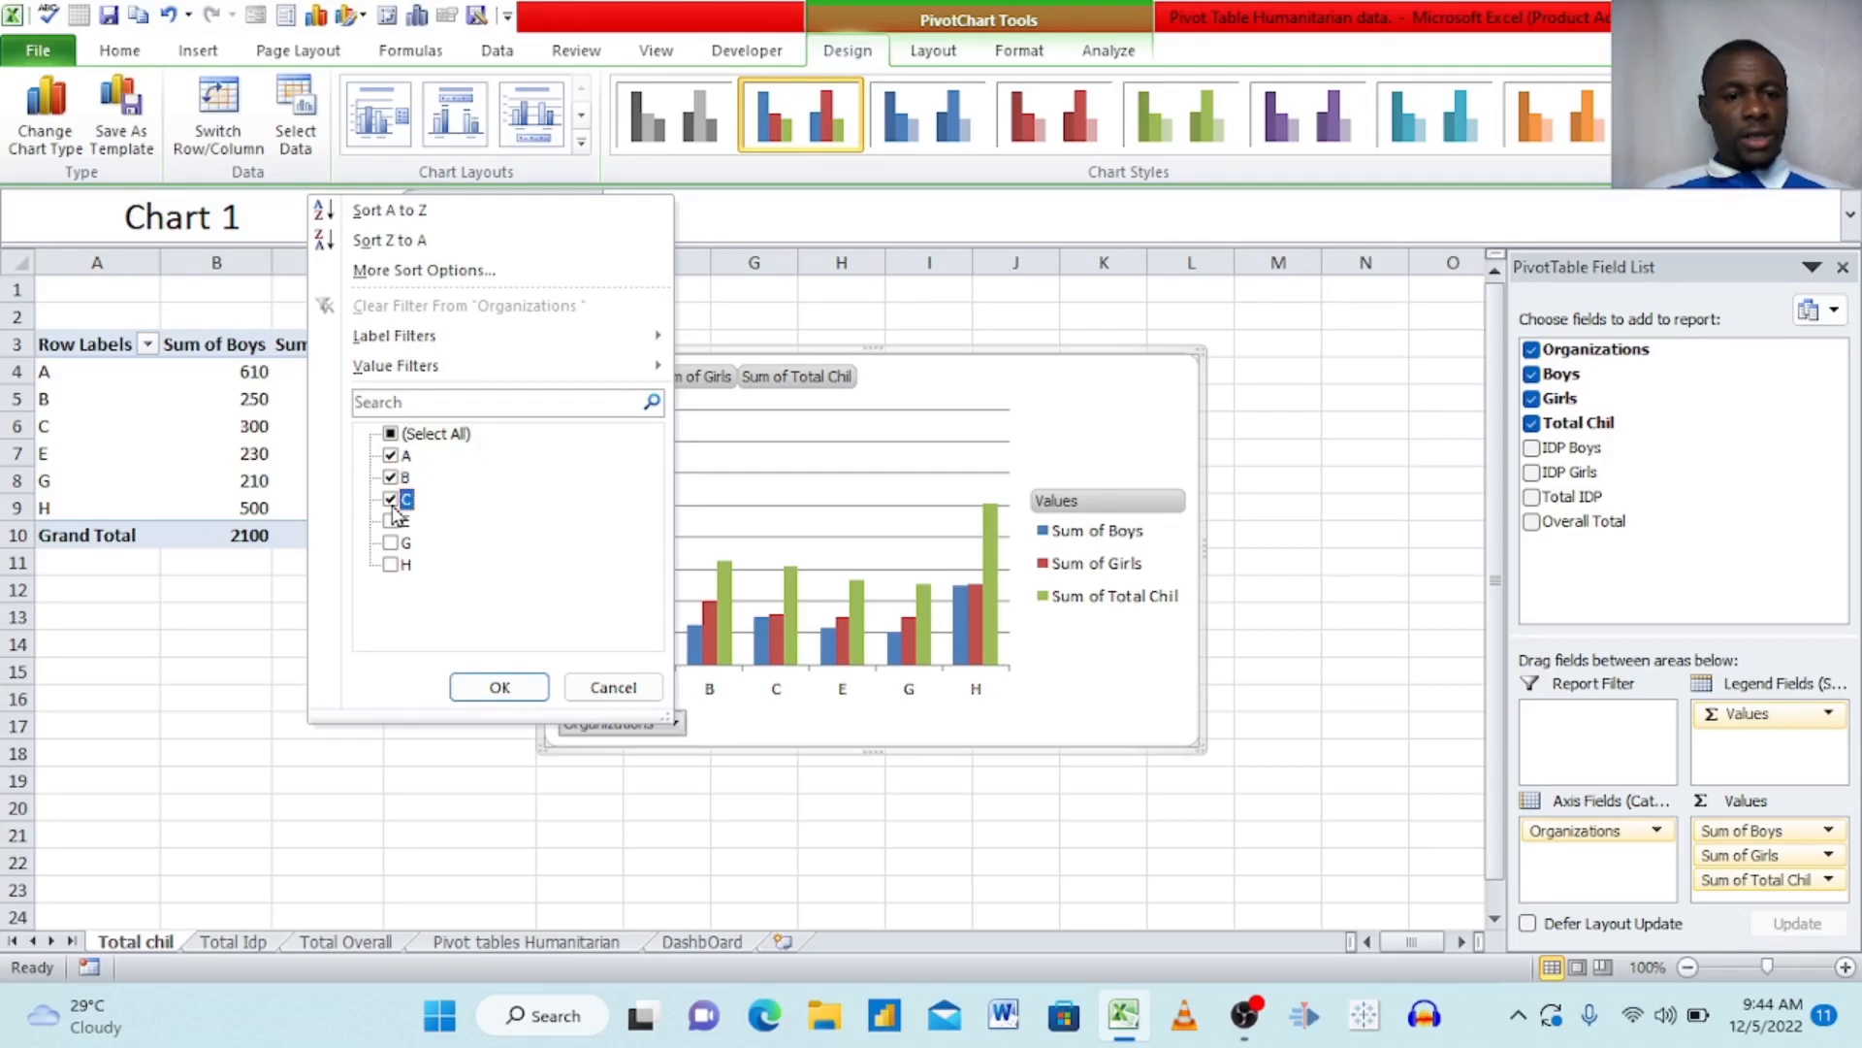
pyautogui.click(499, 686)
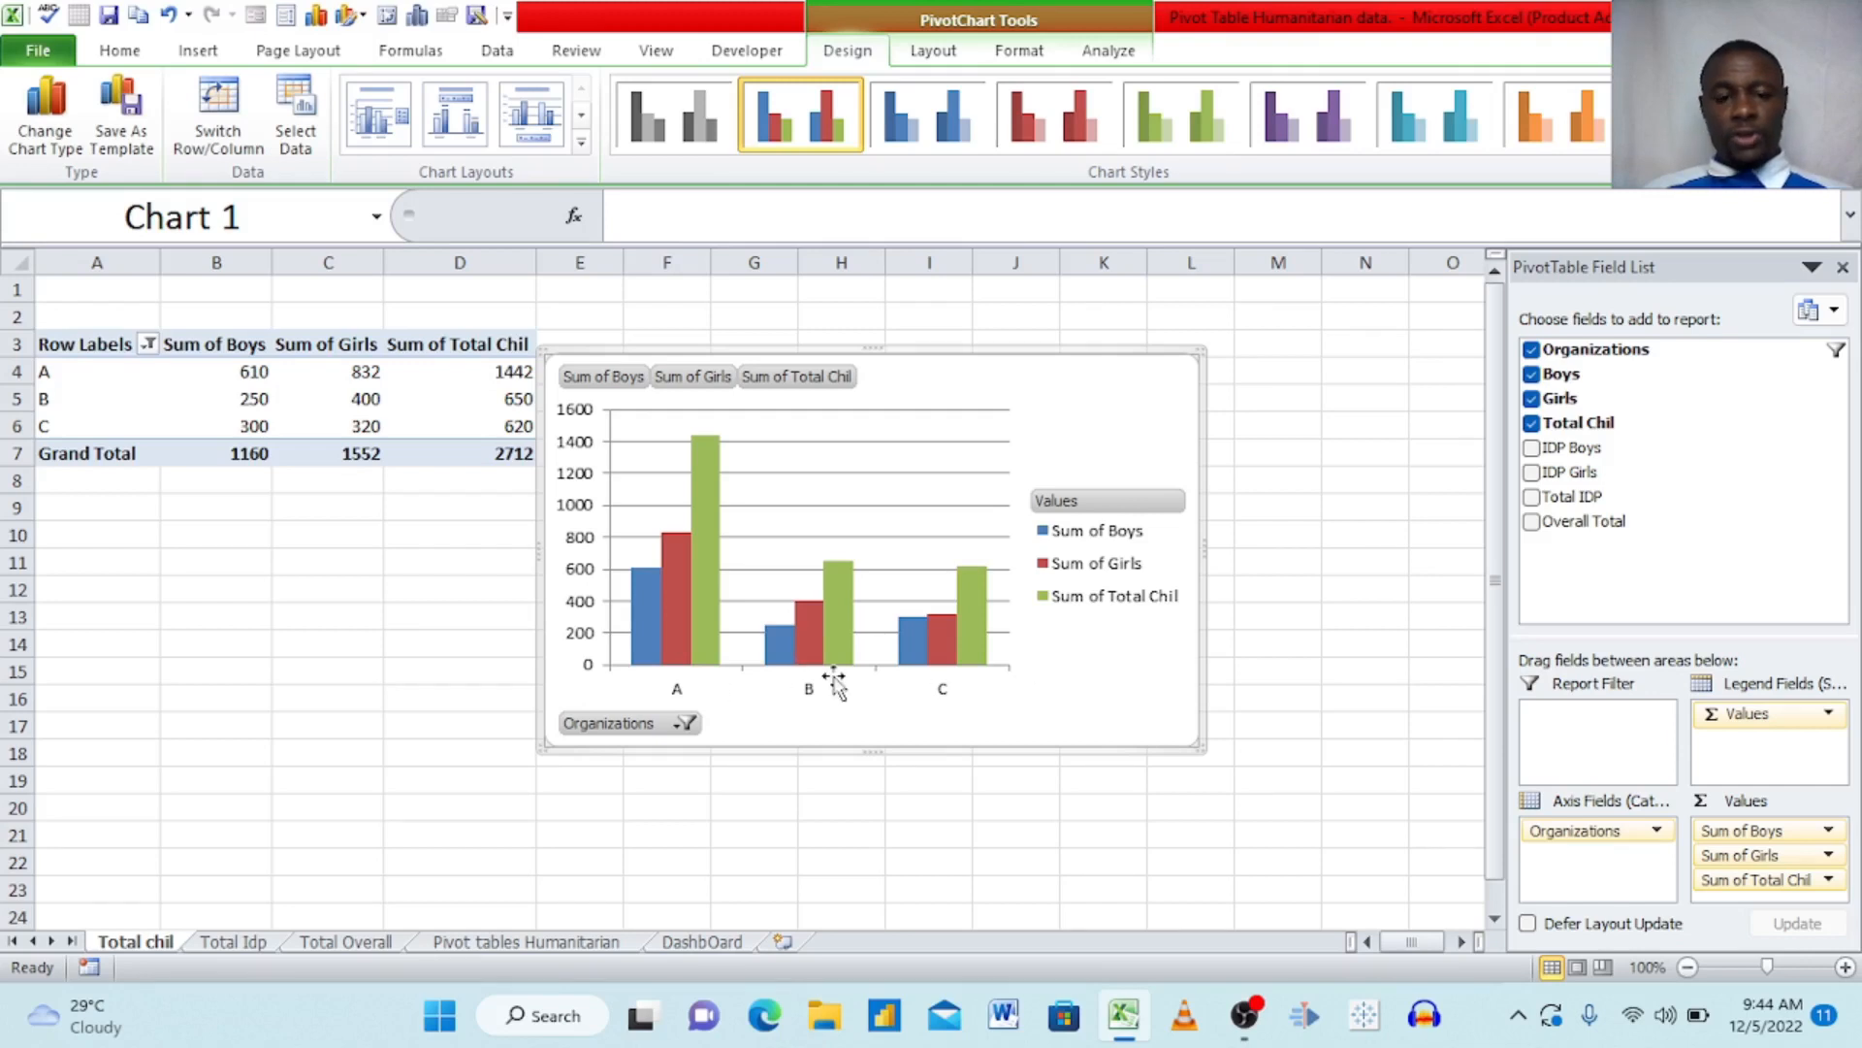
# - Restore all organizations in the PivotChart's Organizations filter
pyautogui.click(684, 724)
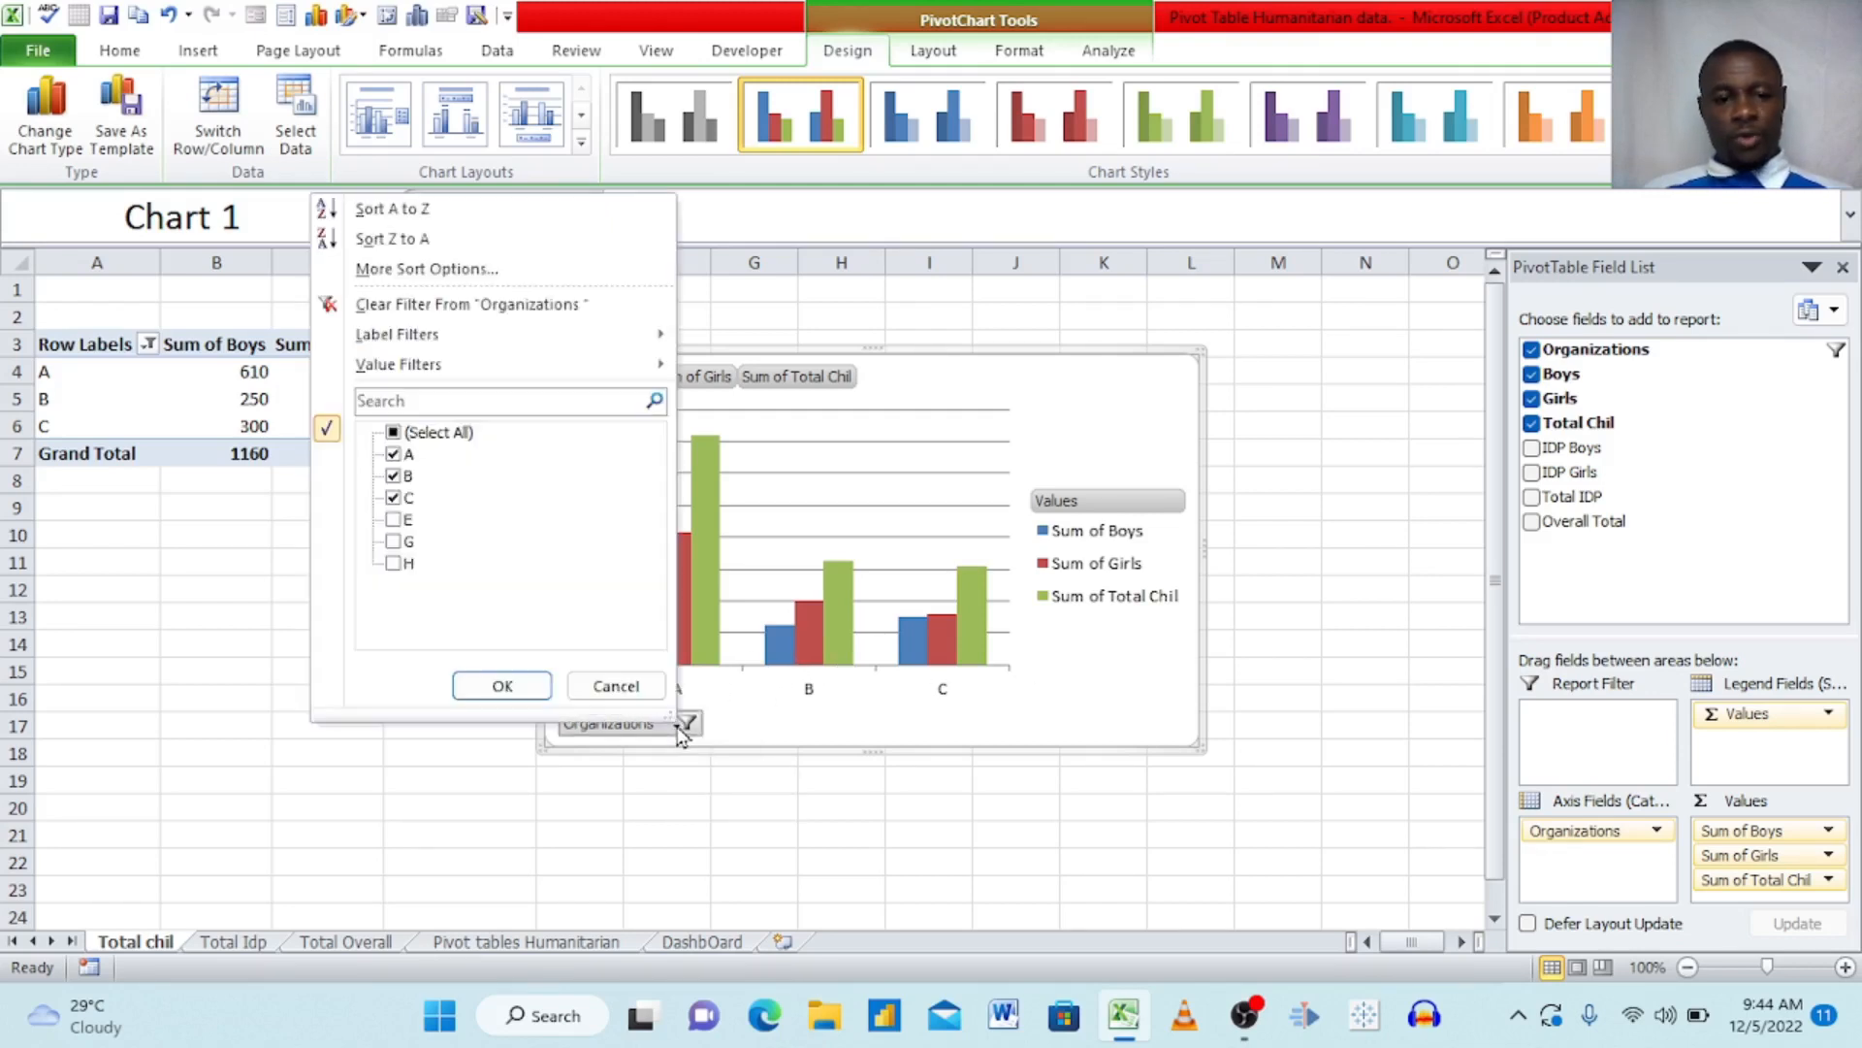
pyautogui.click(394, 433)
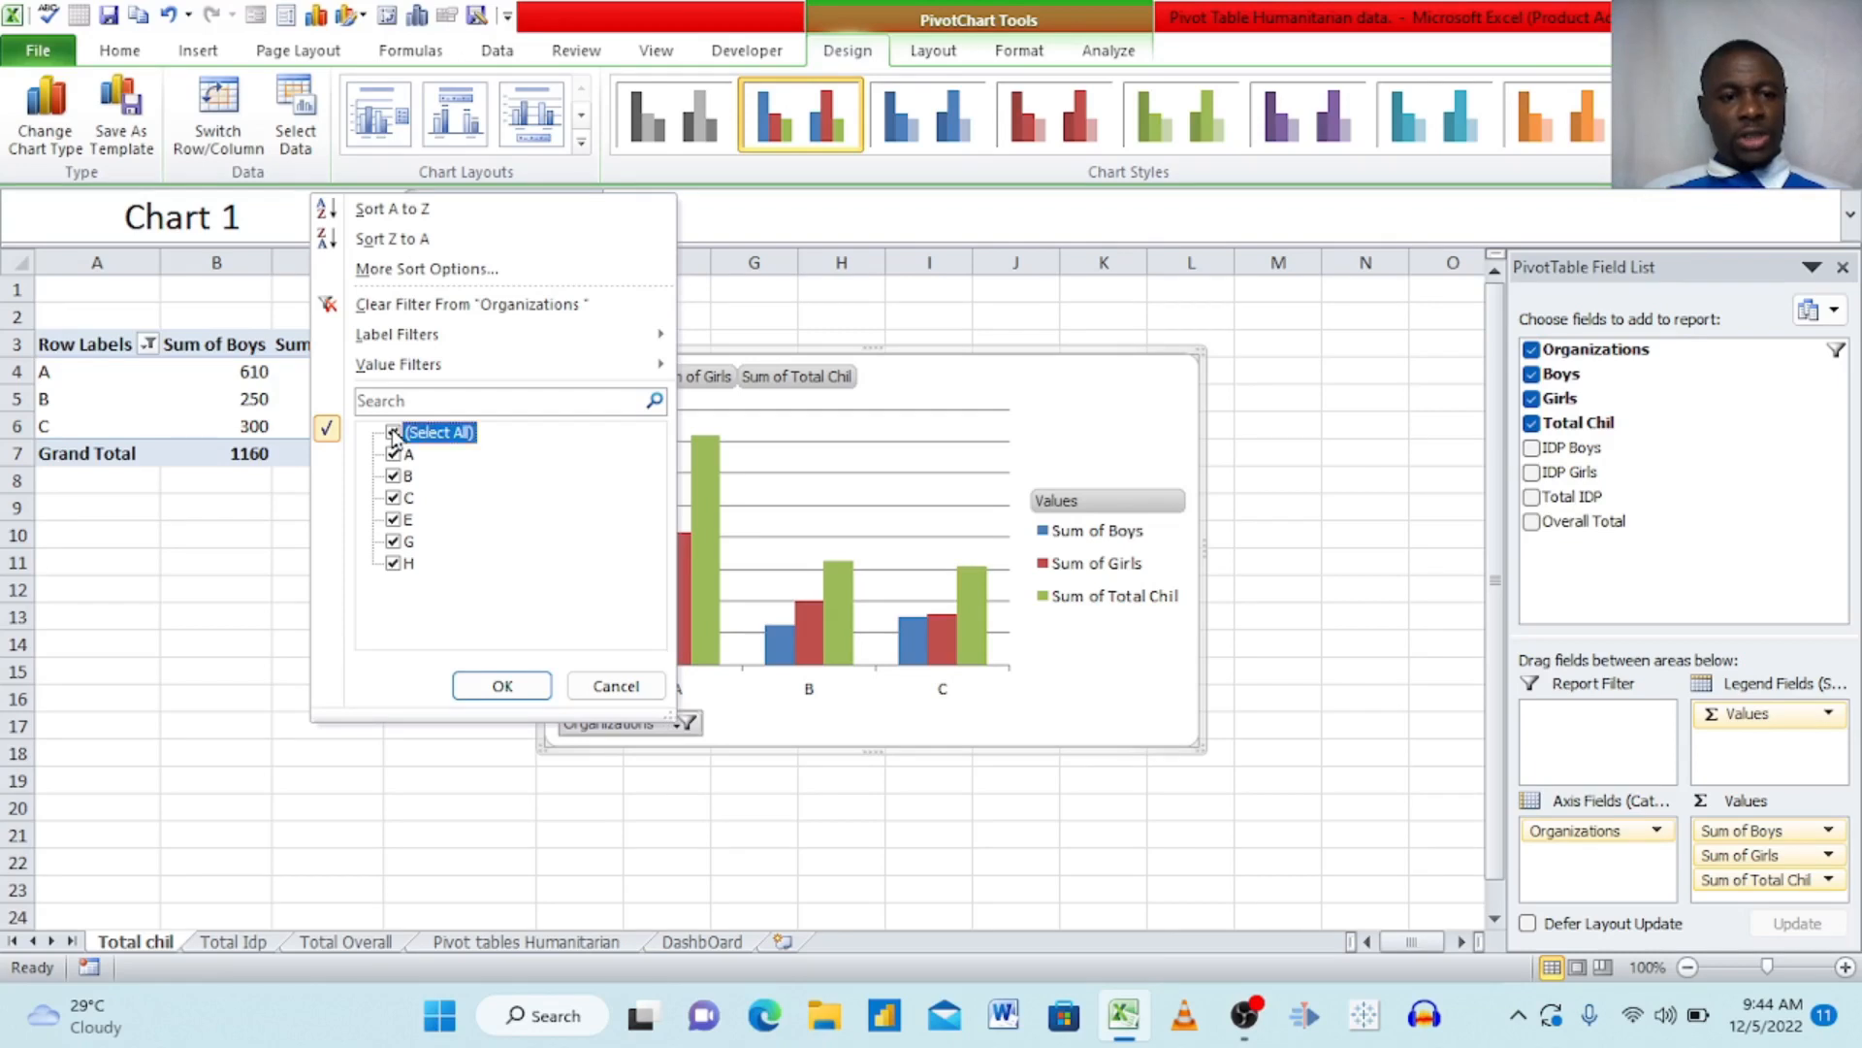
pyautogui.click(512, 688)
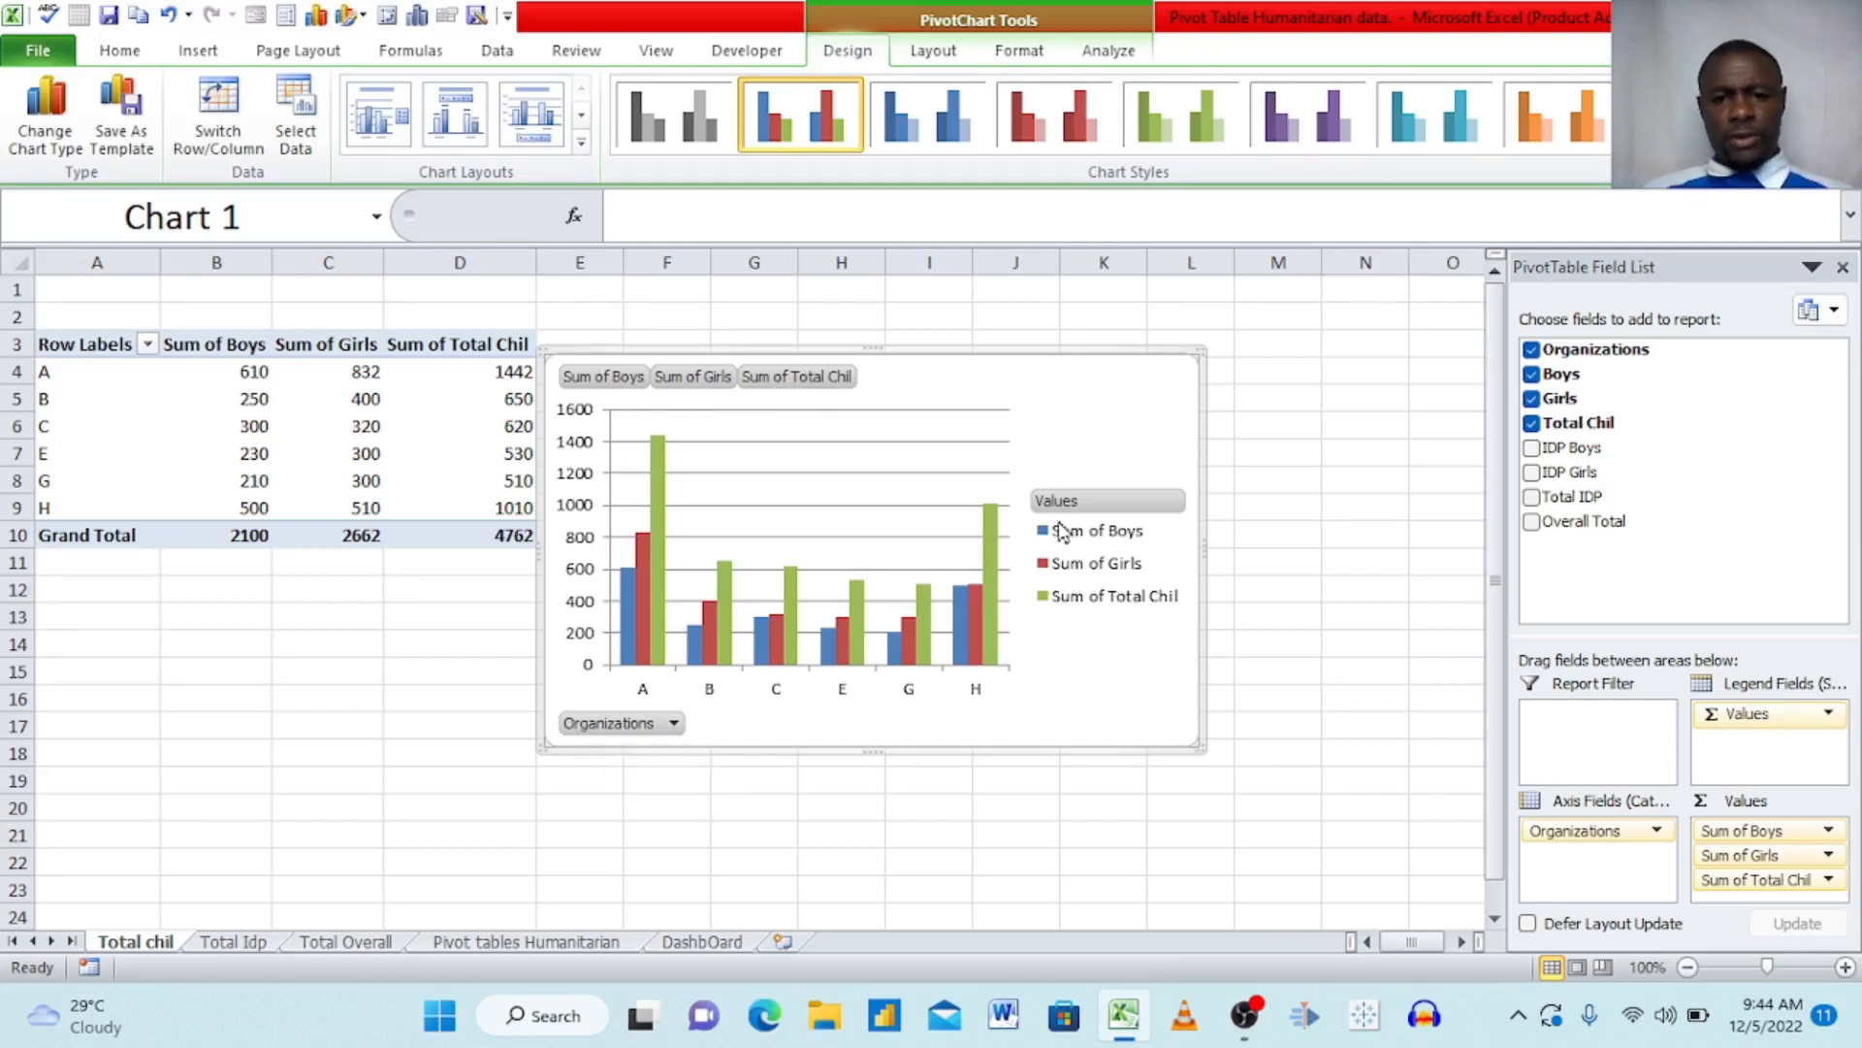
# - Hide all field buttons on the PivotChart and delete its vertical value axis
pyautogui.rightClick(613, 725)
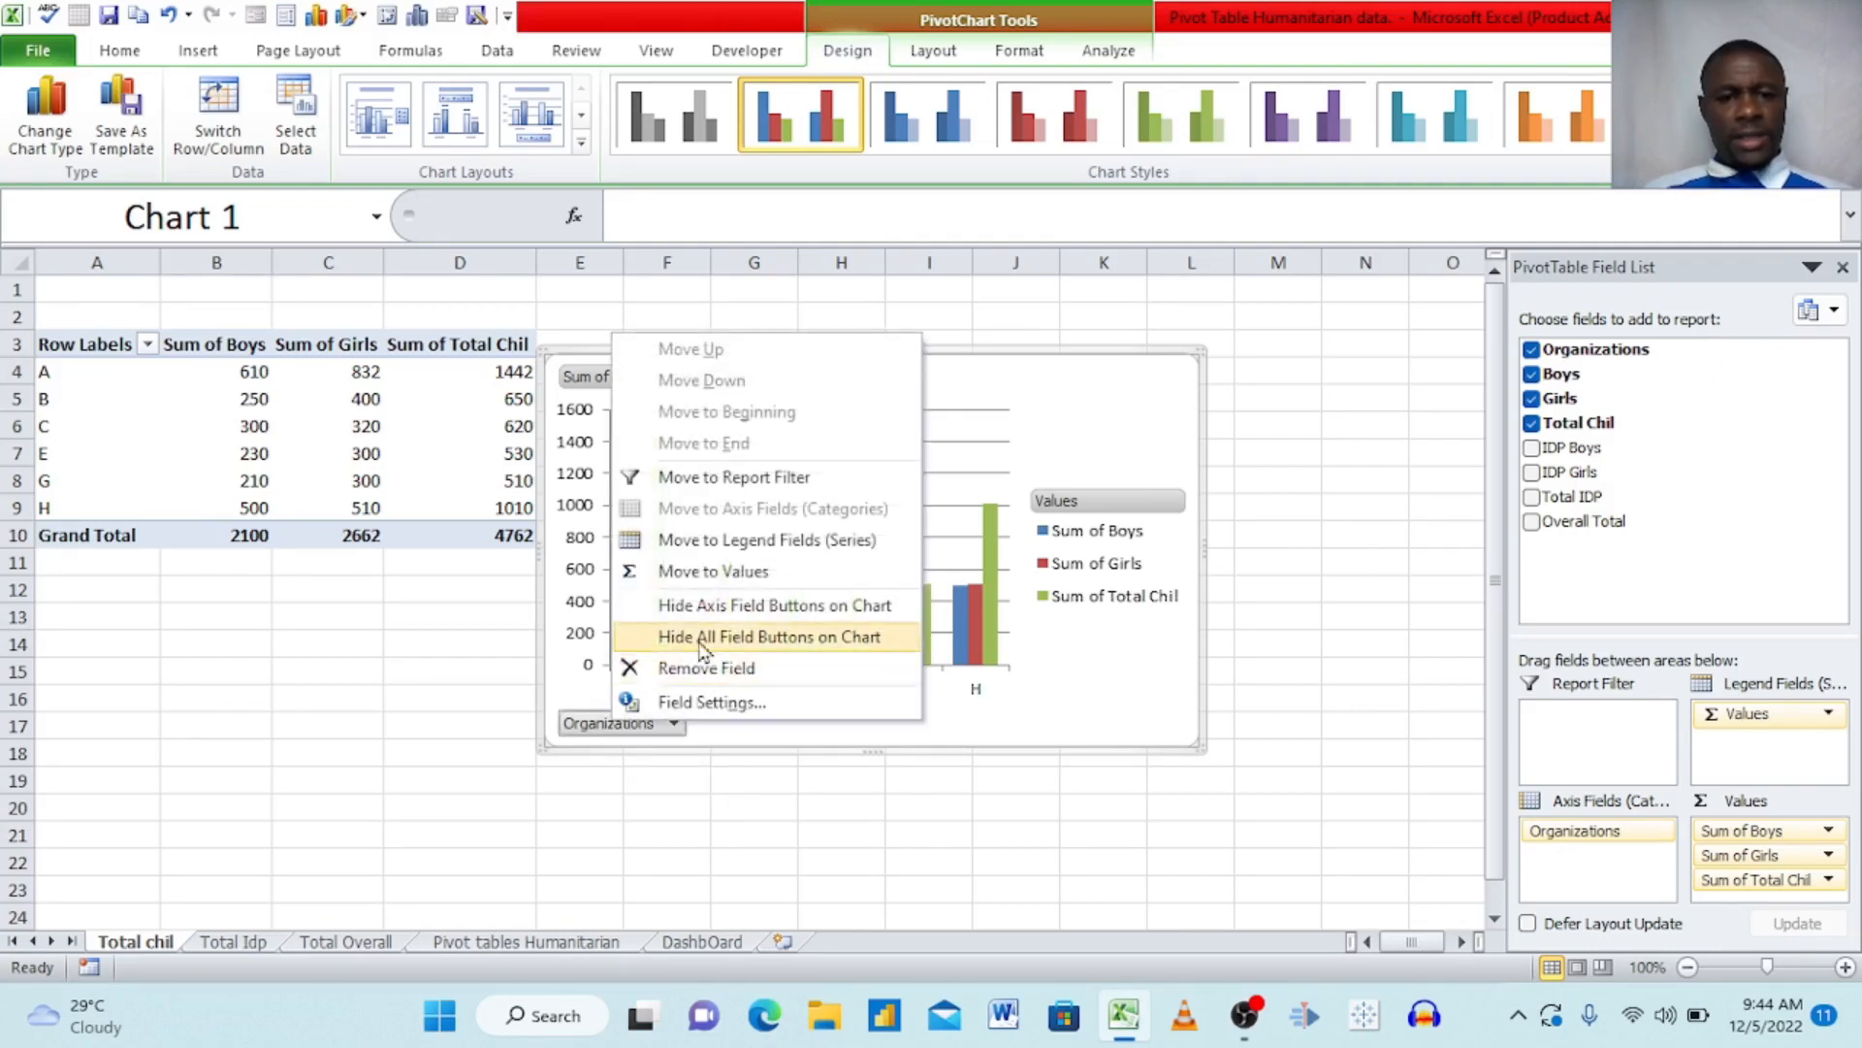
pyautogui.click(779, 637)
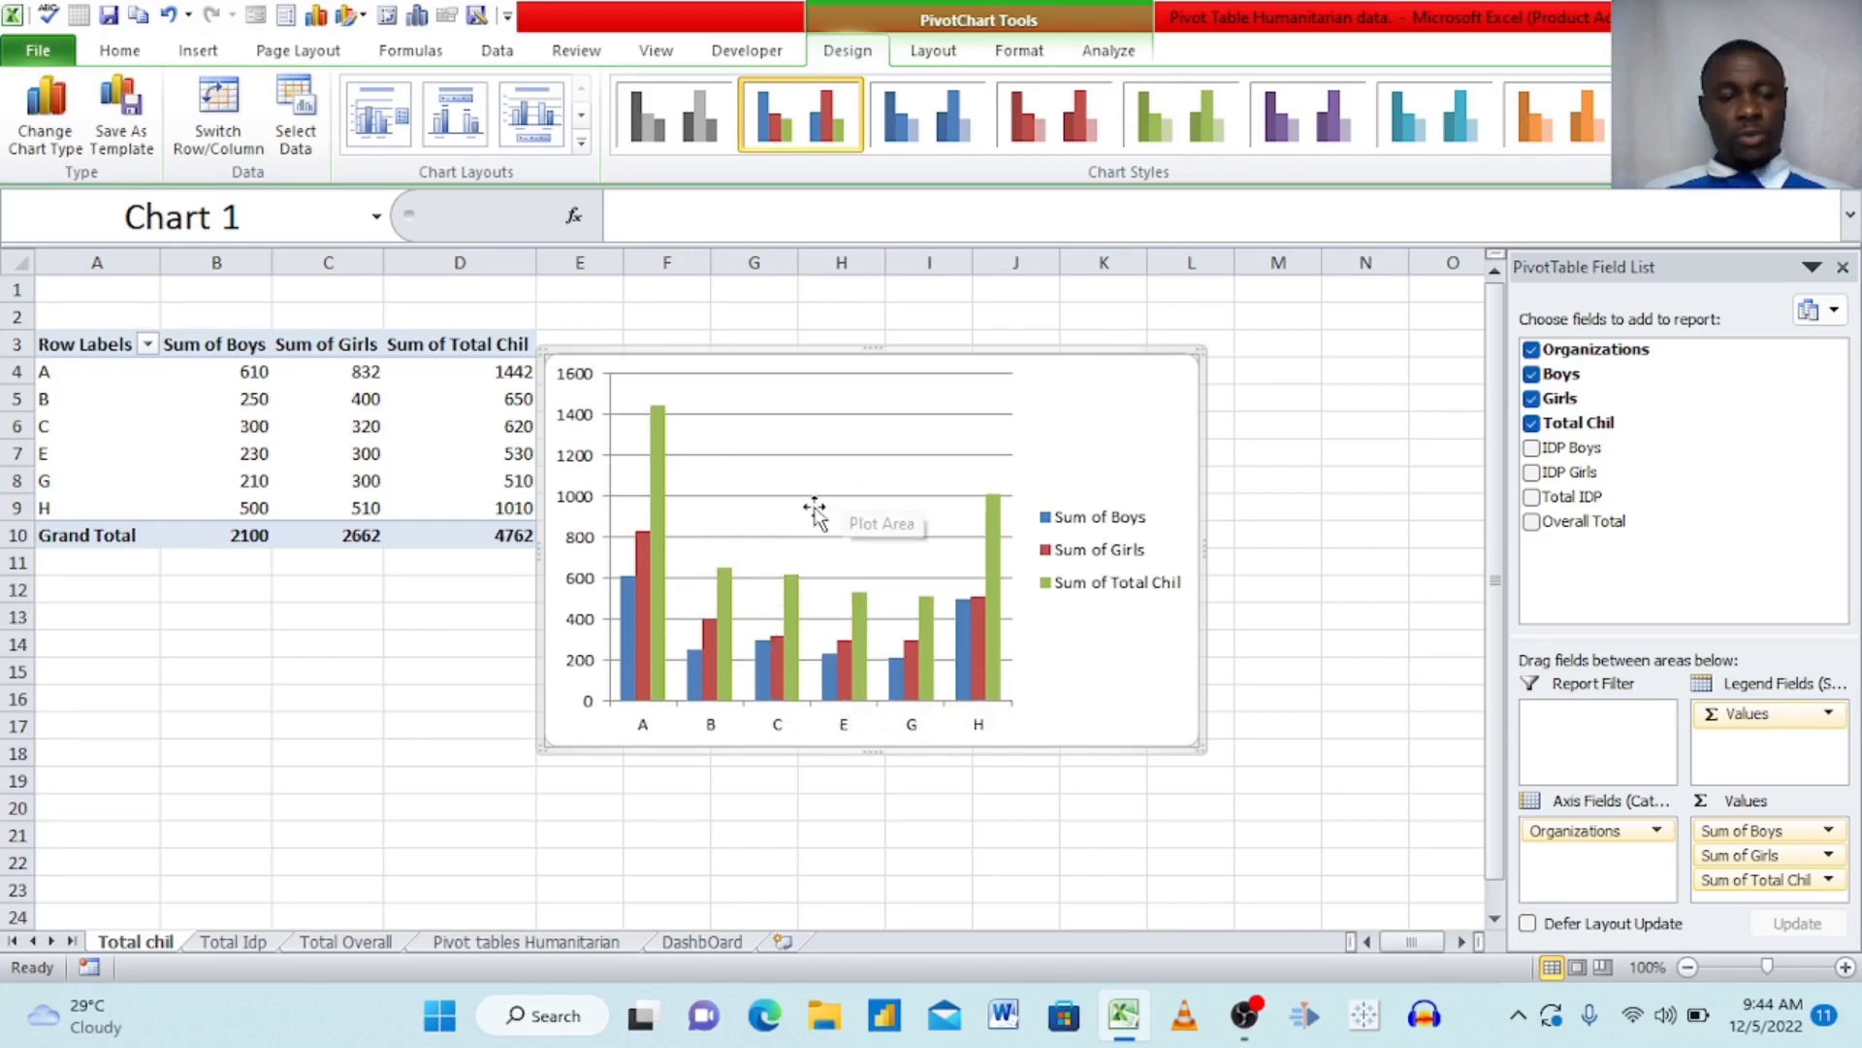
pyautogui.click(579, 424)
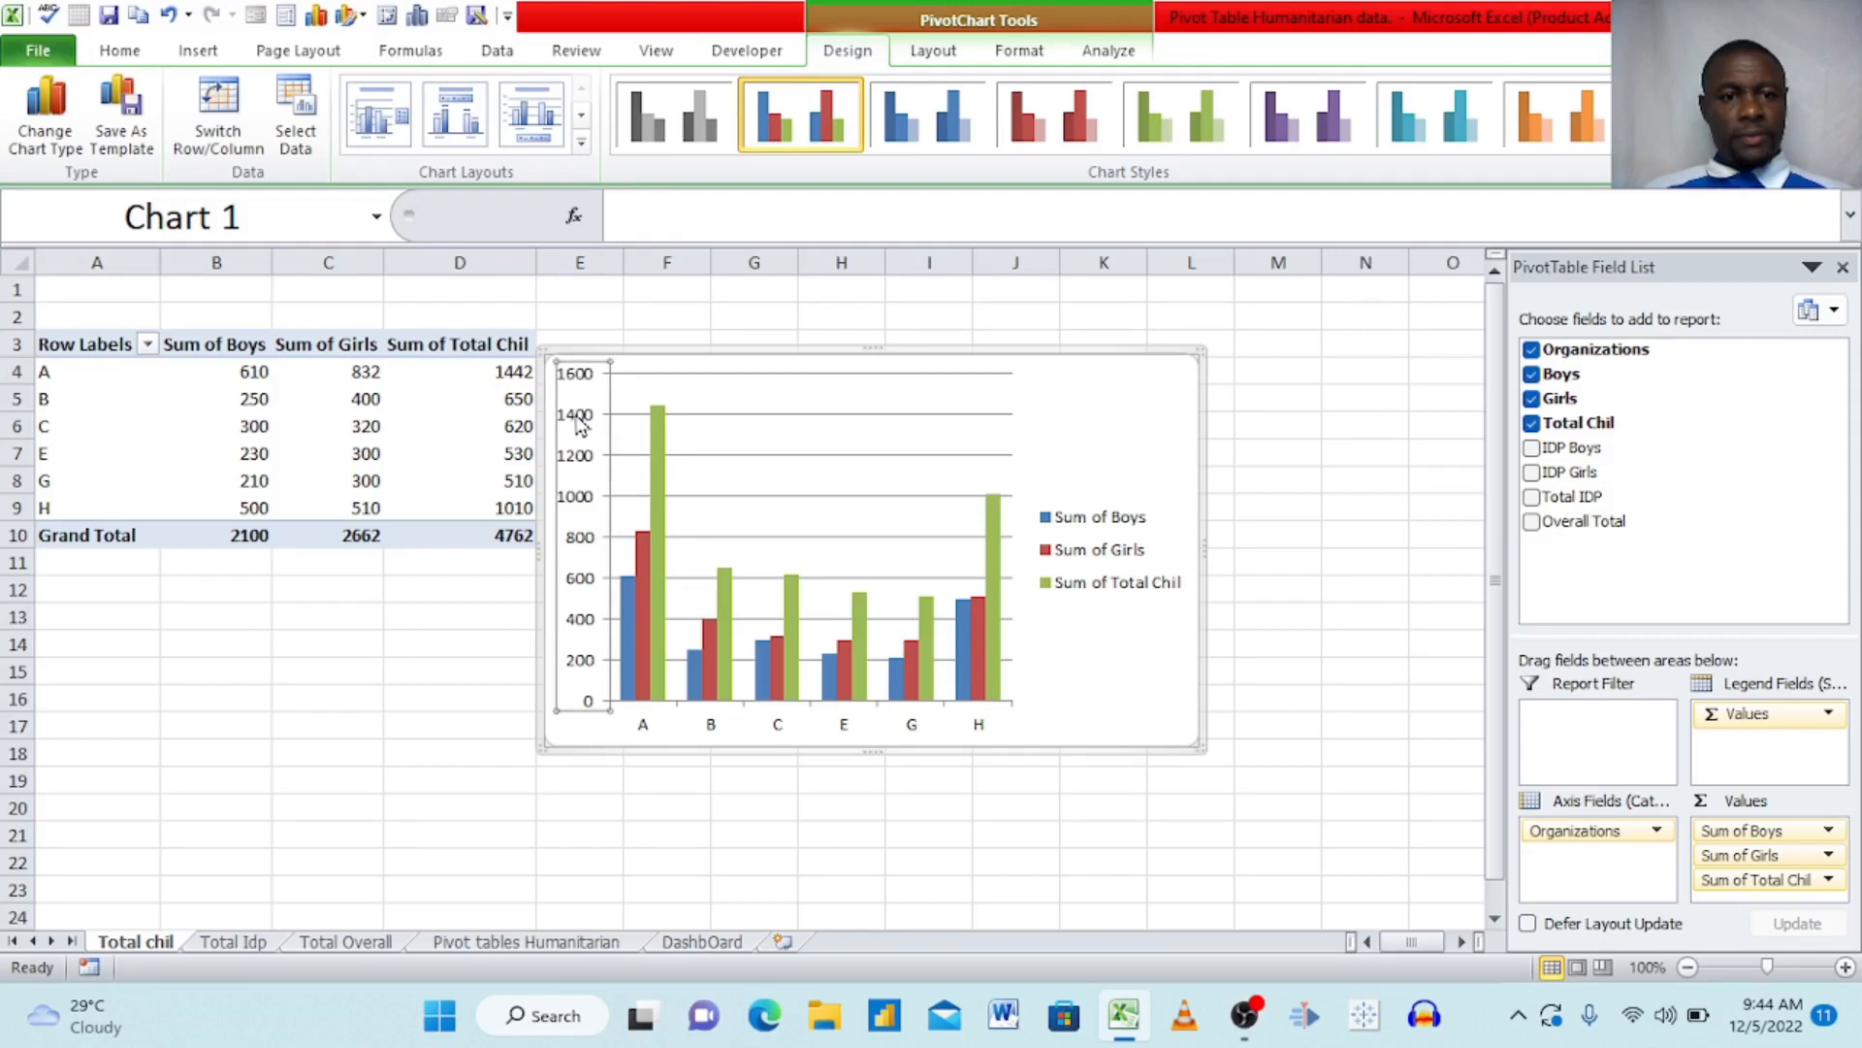
pyautogui.press('Delete')
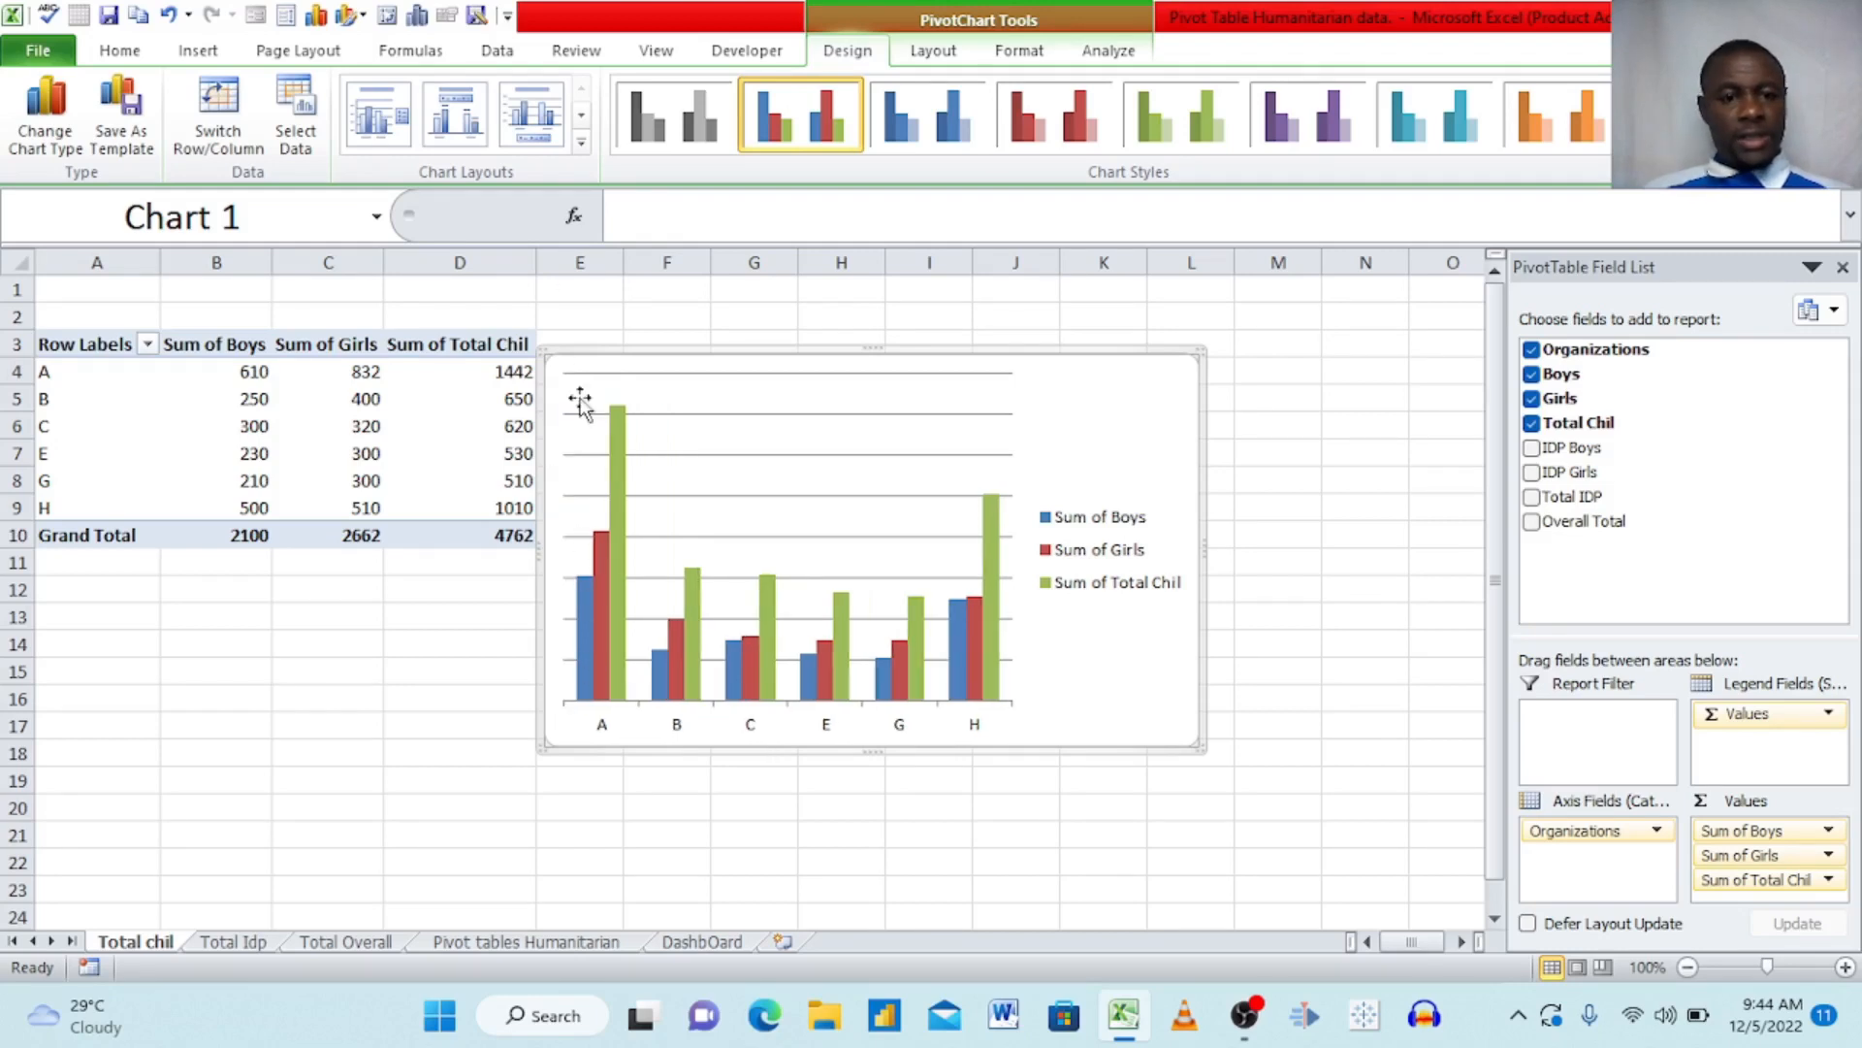
# - Set the line color of the chart's major gridlines to No line
pyautogui.click(895, 414)
pyautogui.rightClick(897, 420)
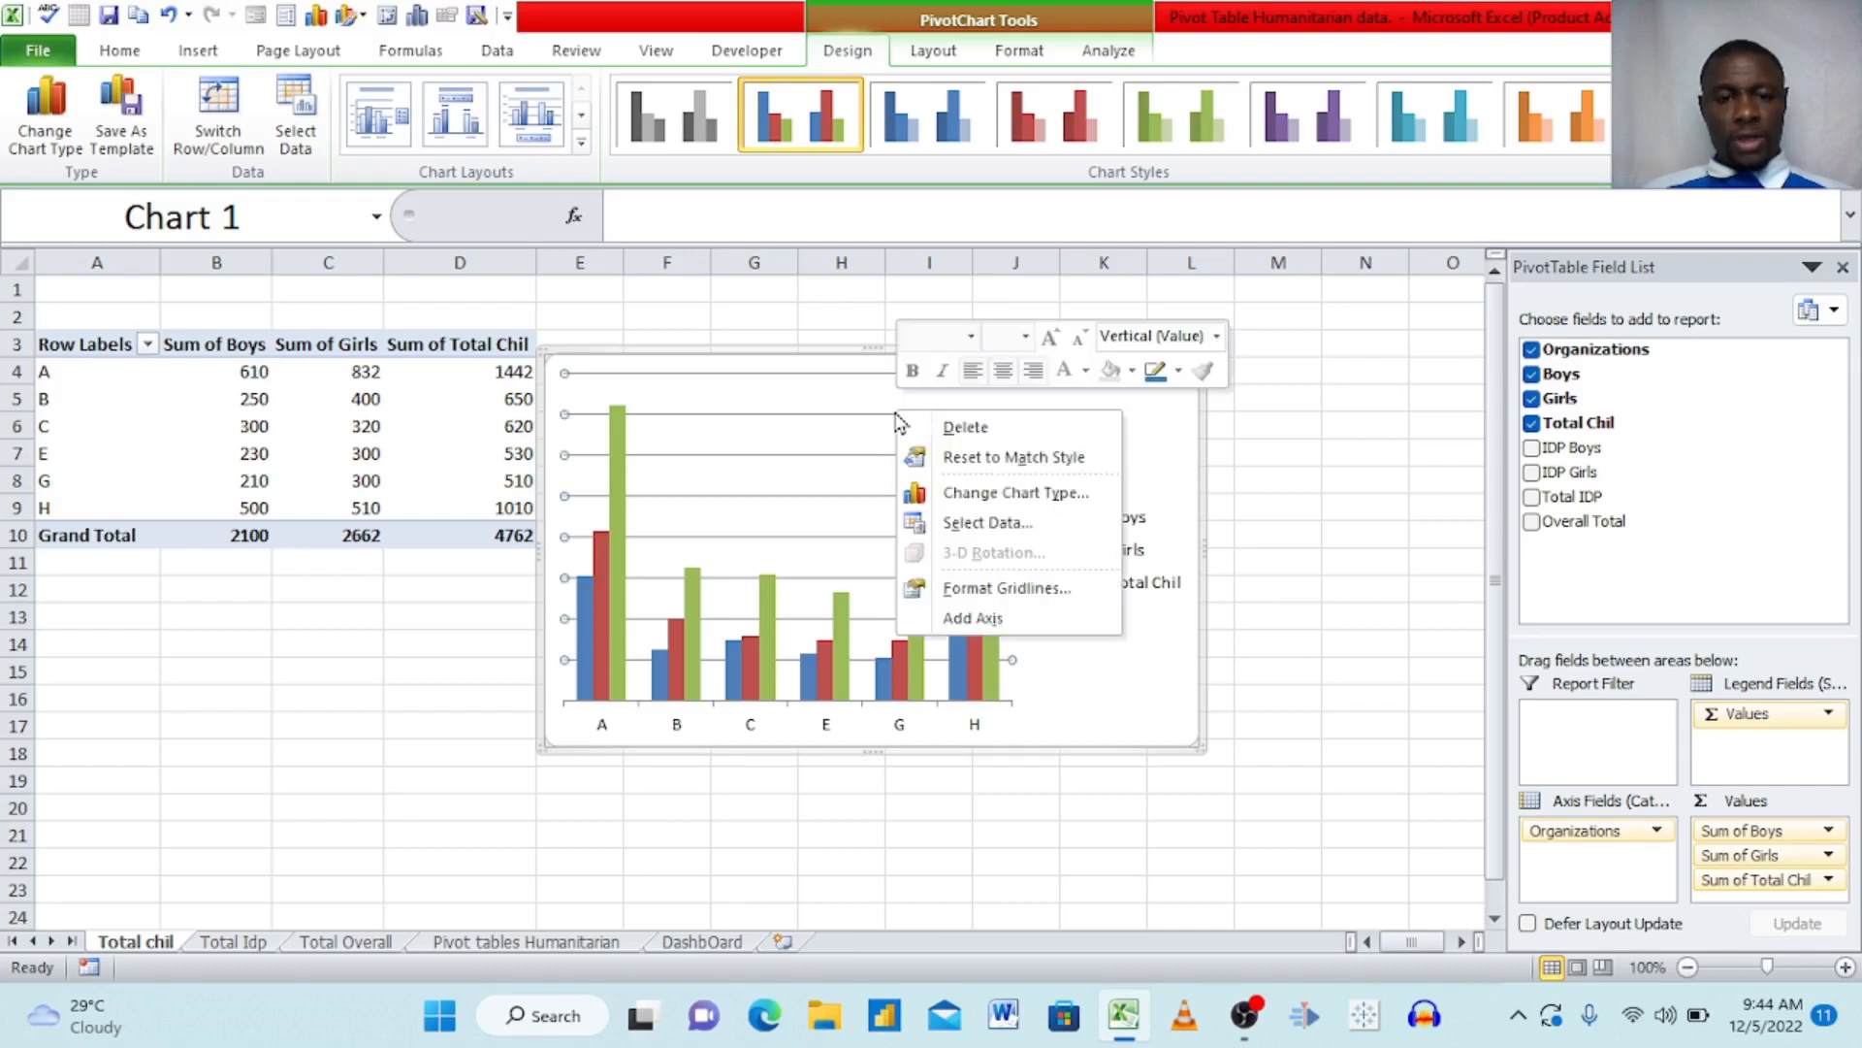
pyautogui.click(1009, 589)
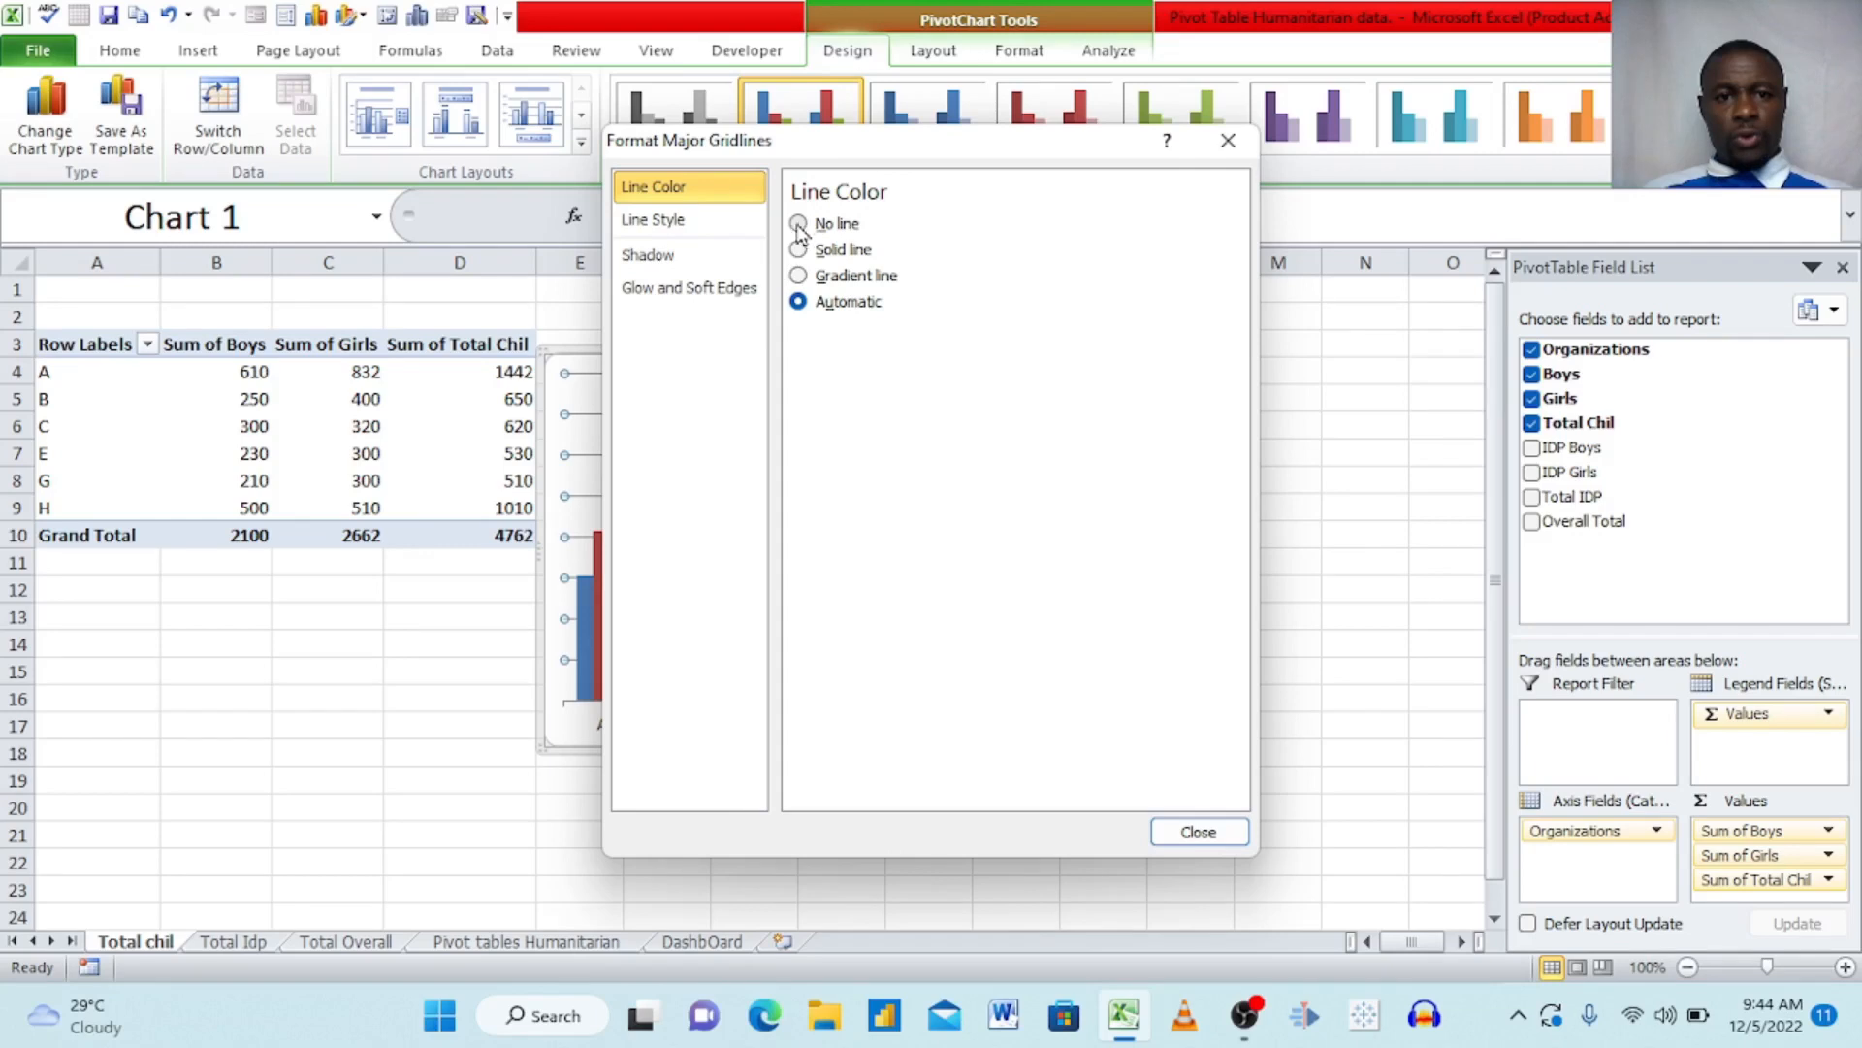
pyautogui.click(798, 224)
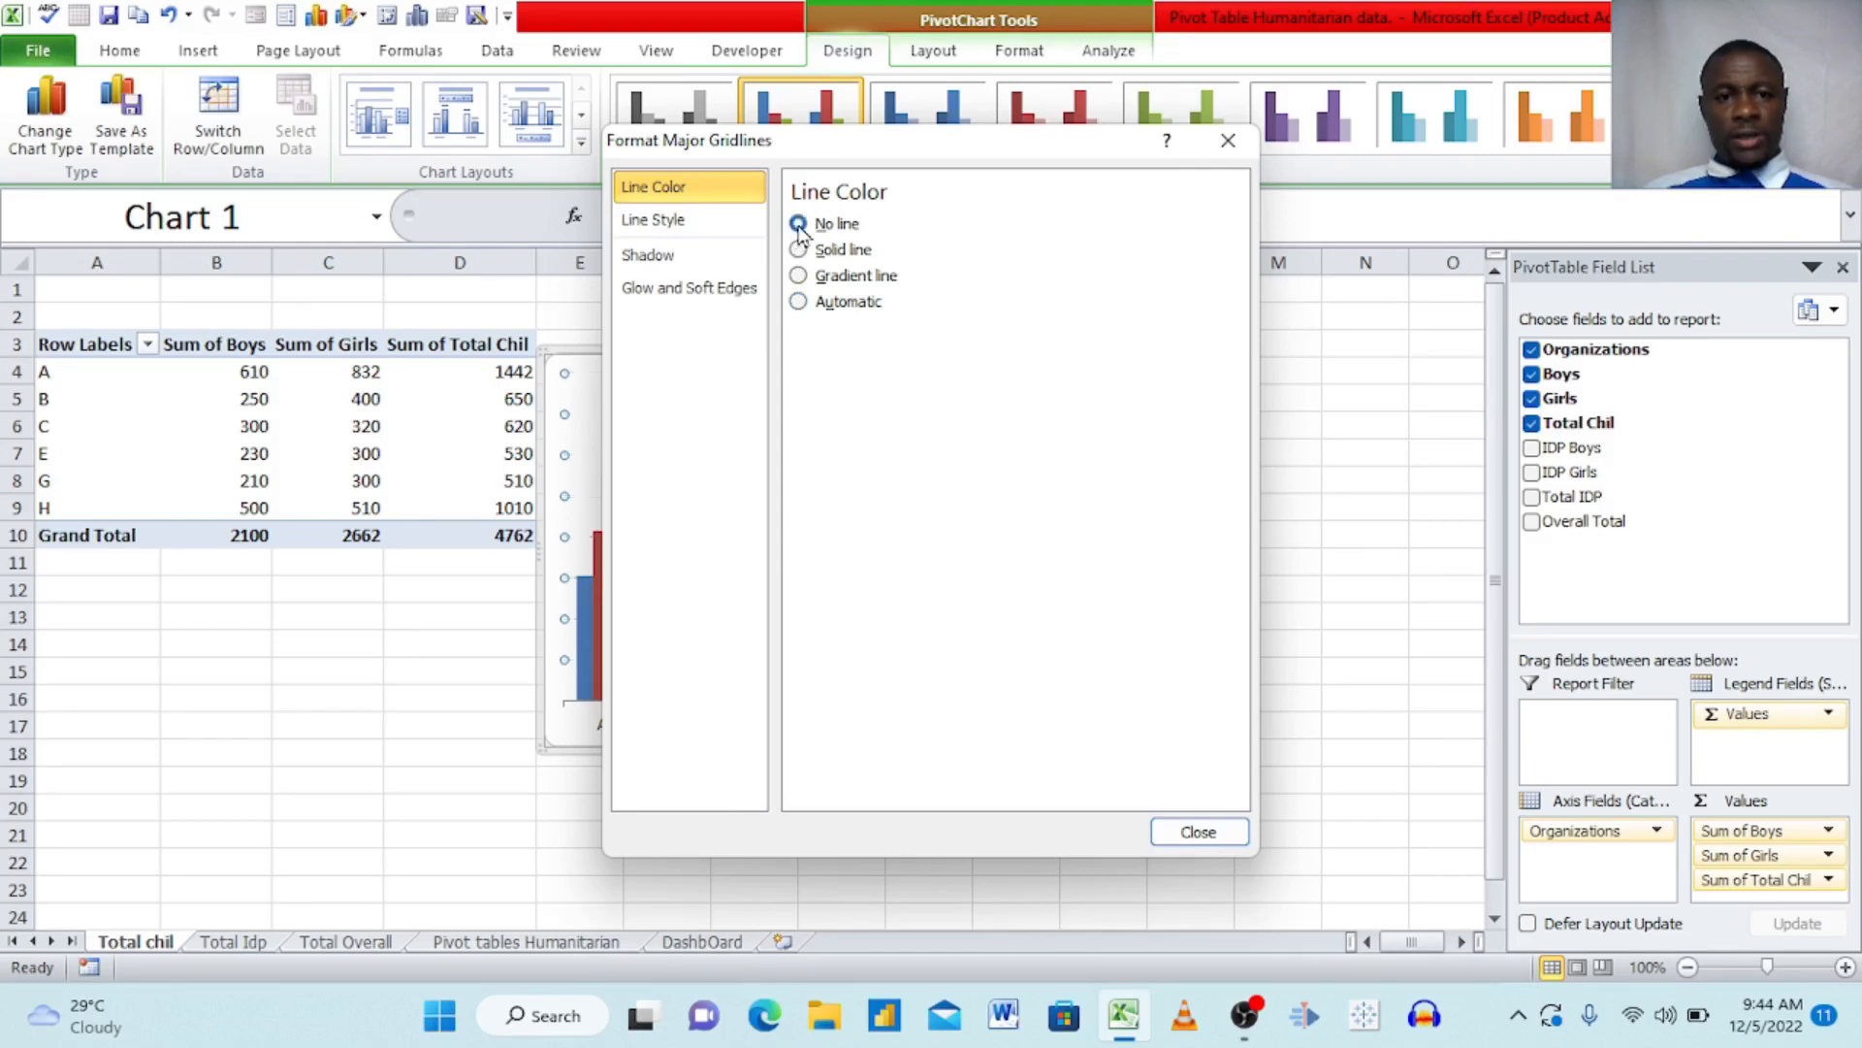
pyautogui.click(1198, 833)
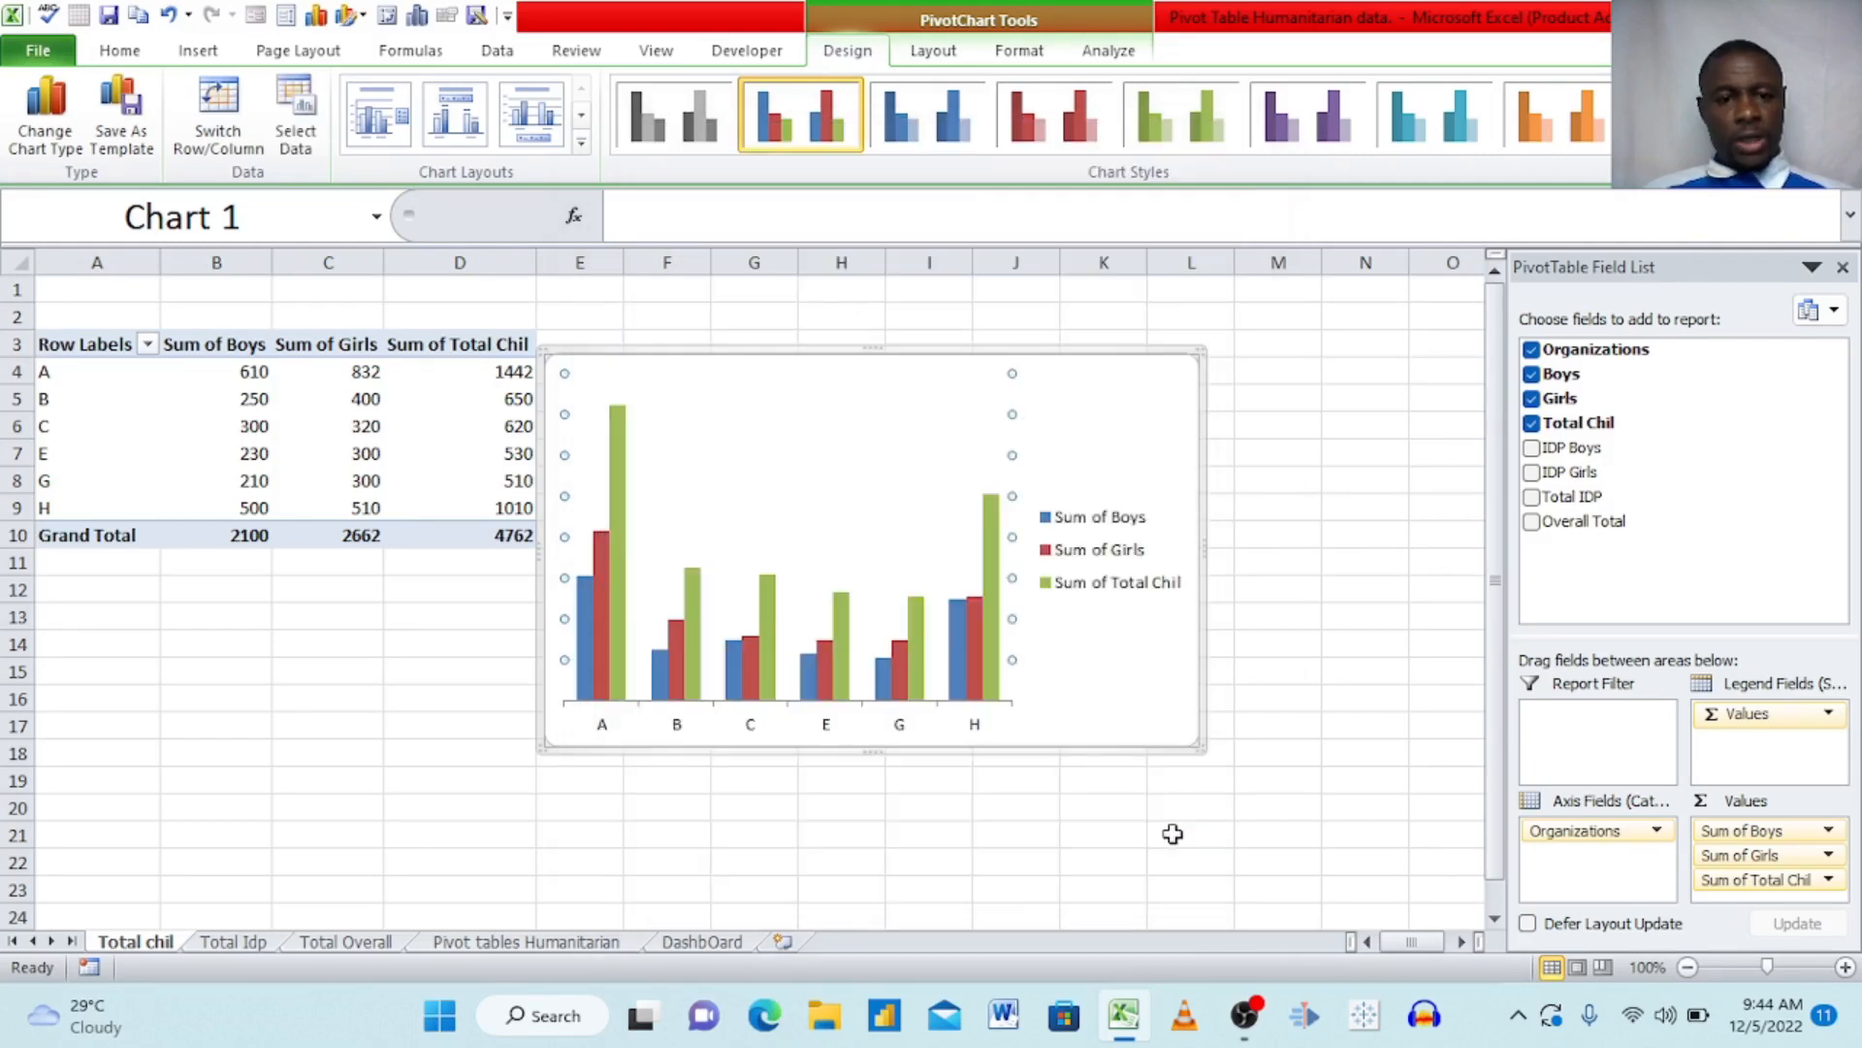
# - Add a data label to organization A's Sum of Total Chil column in the chart
pyautogui.click(840, 646)
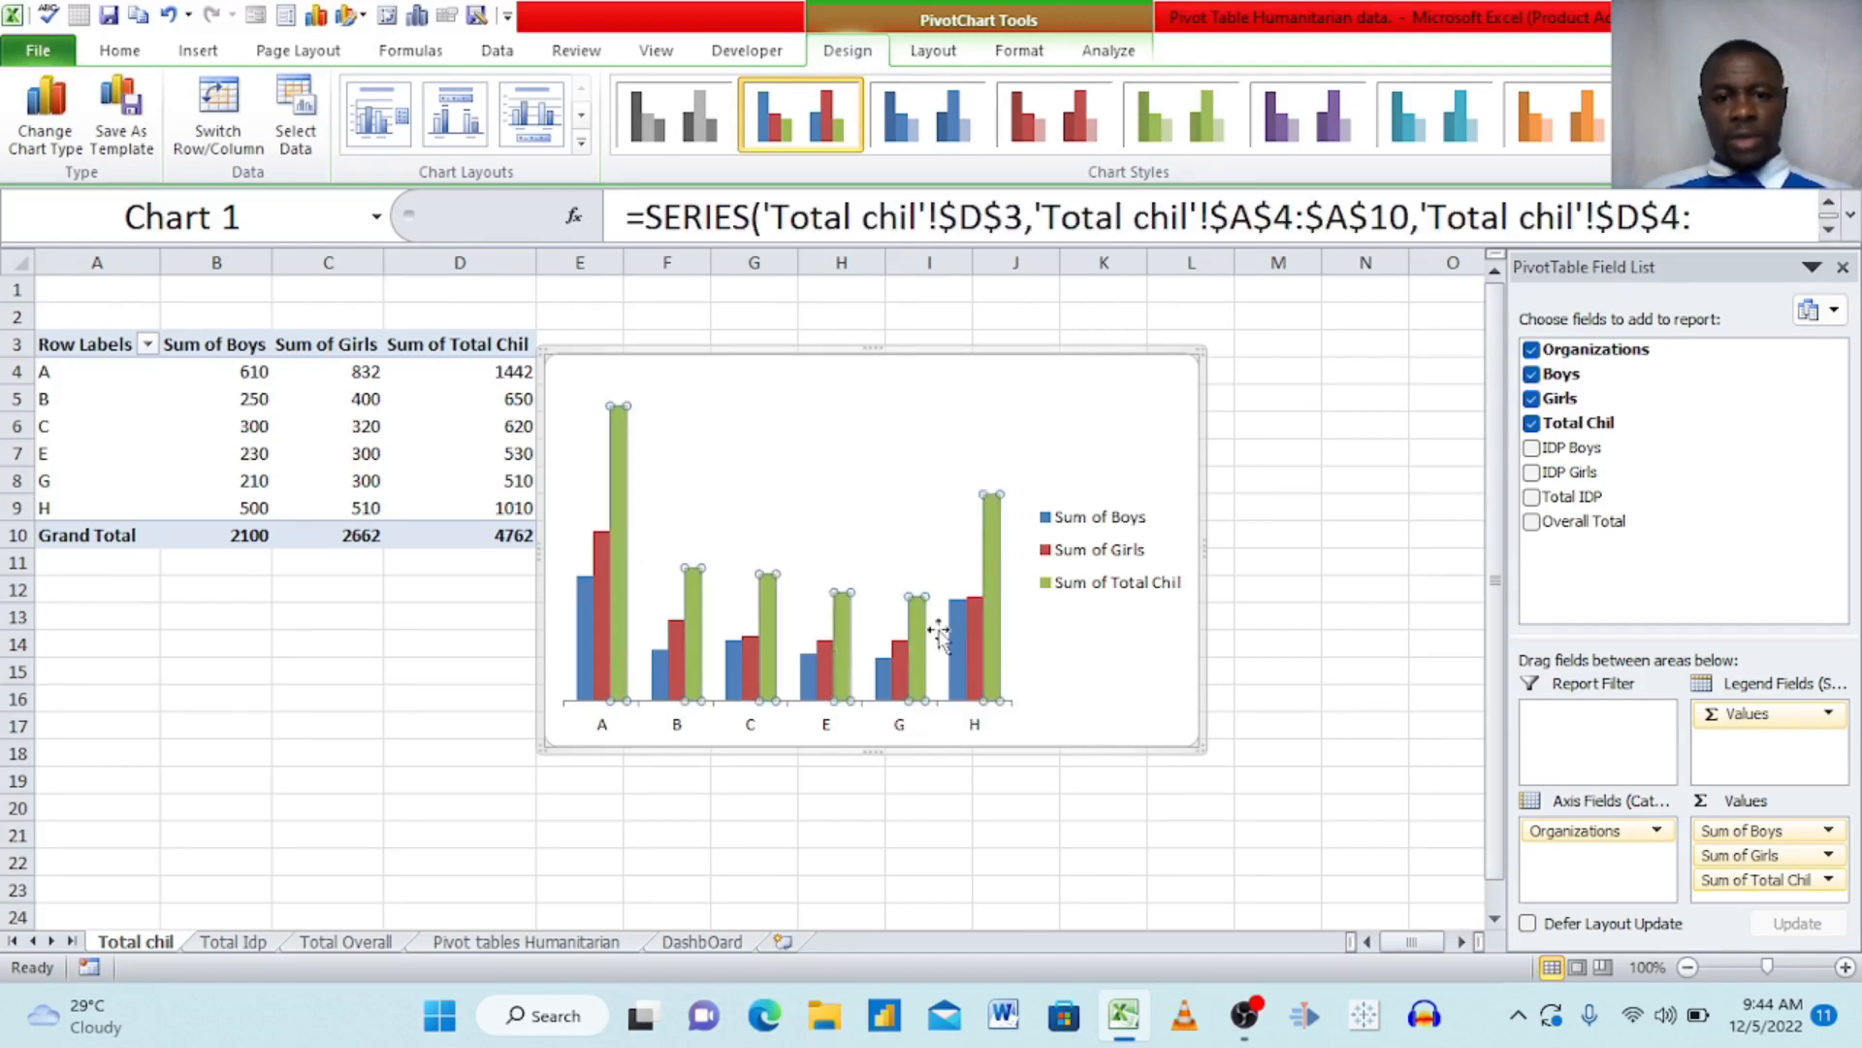
pyautogui.moveTo(917, 640)
pyautogui.click(951, 644)
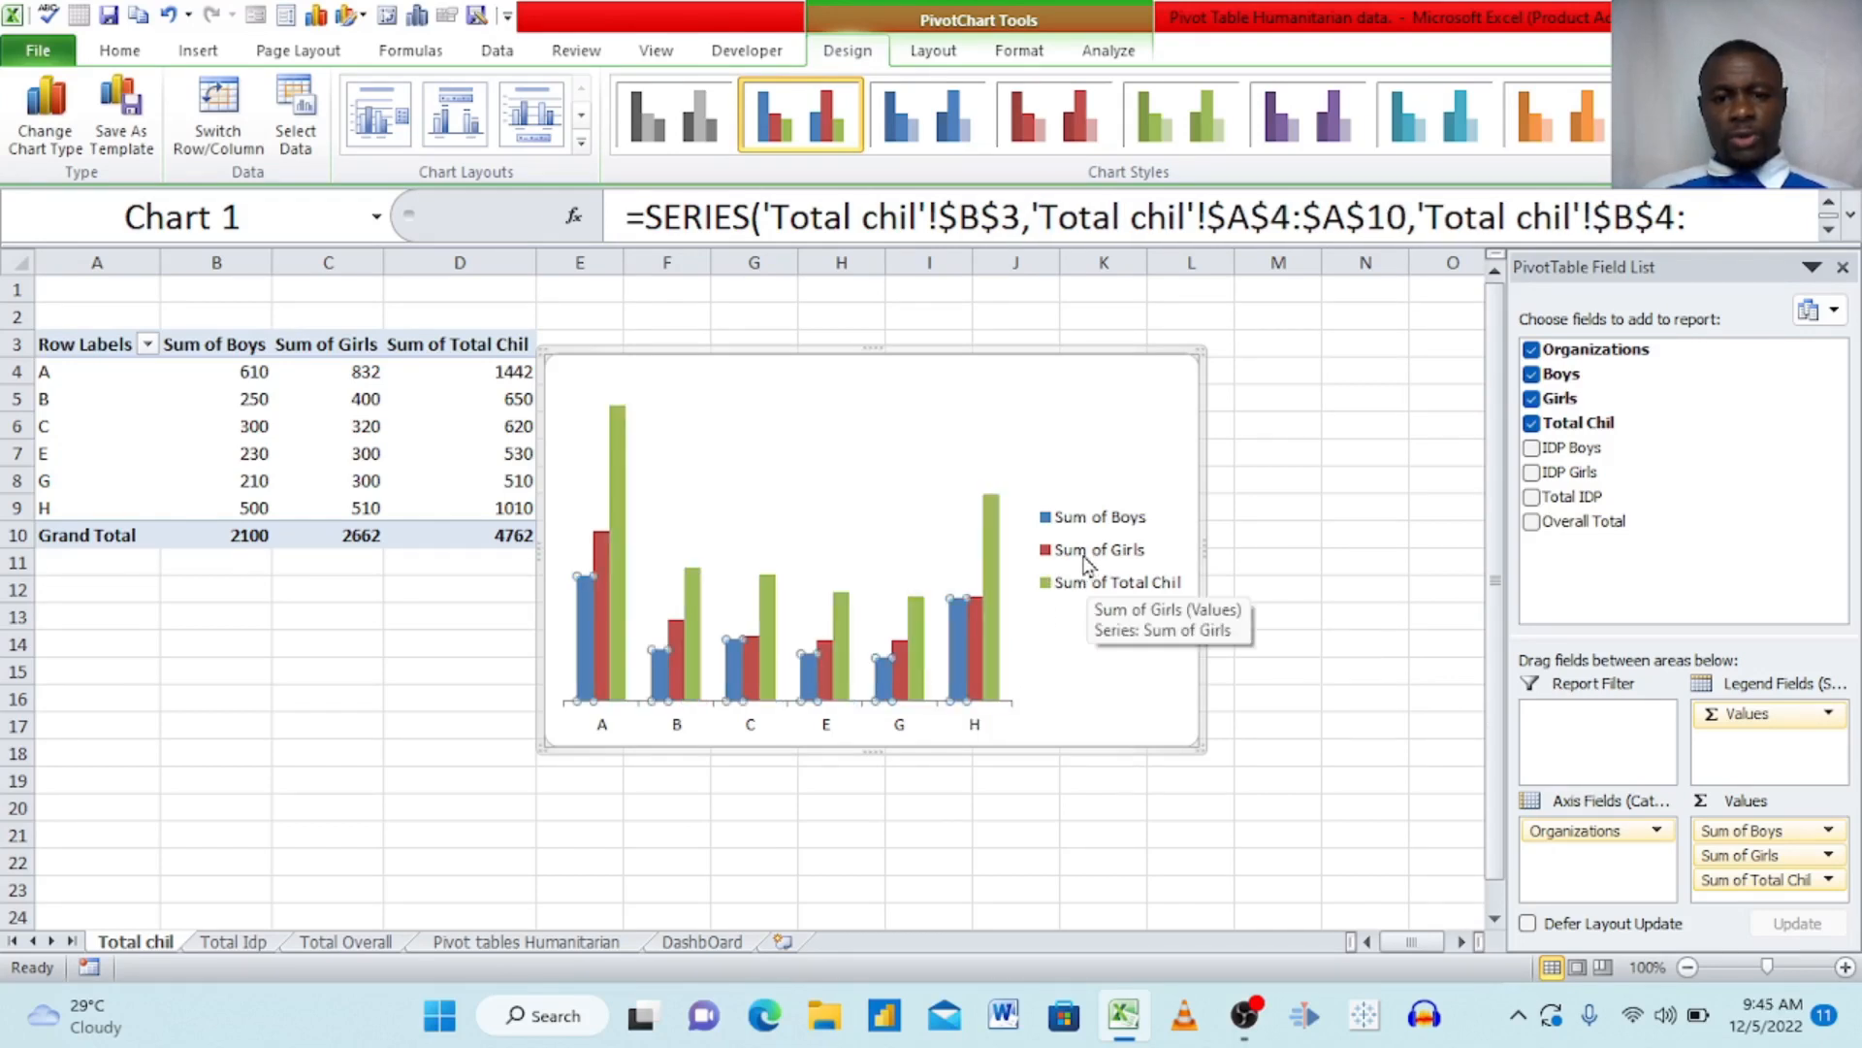
pyautogui.click(986, 633)
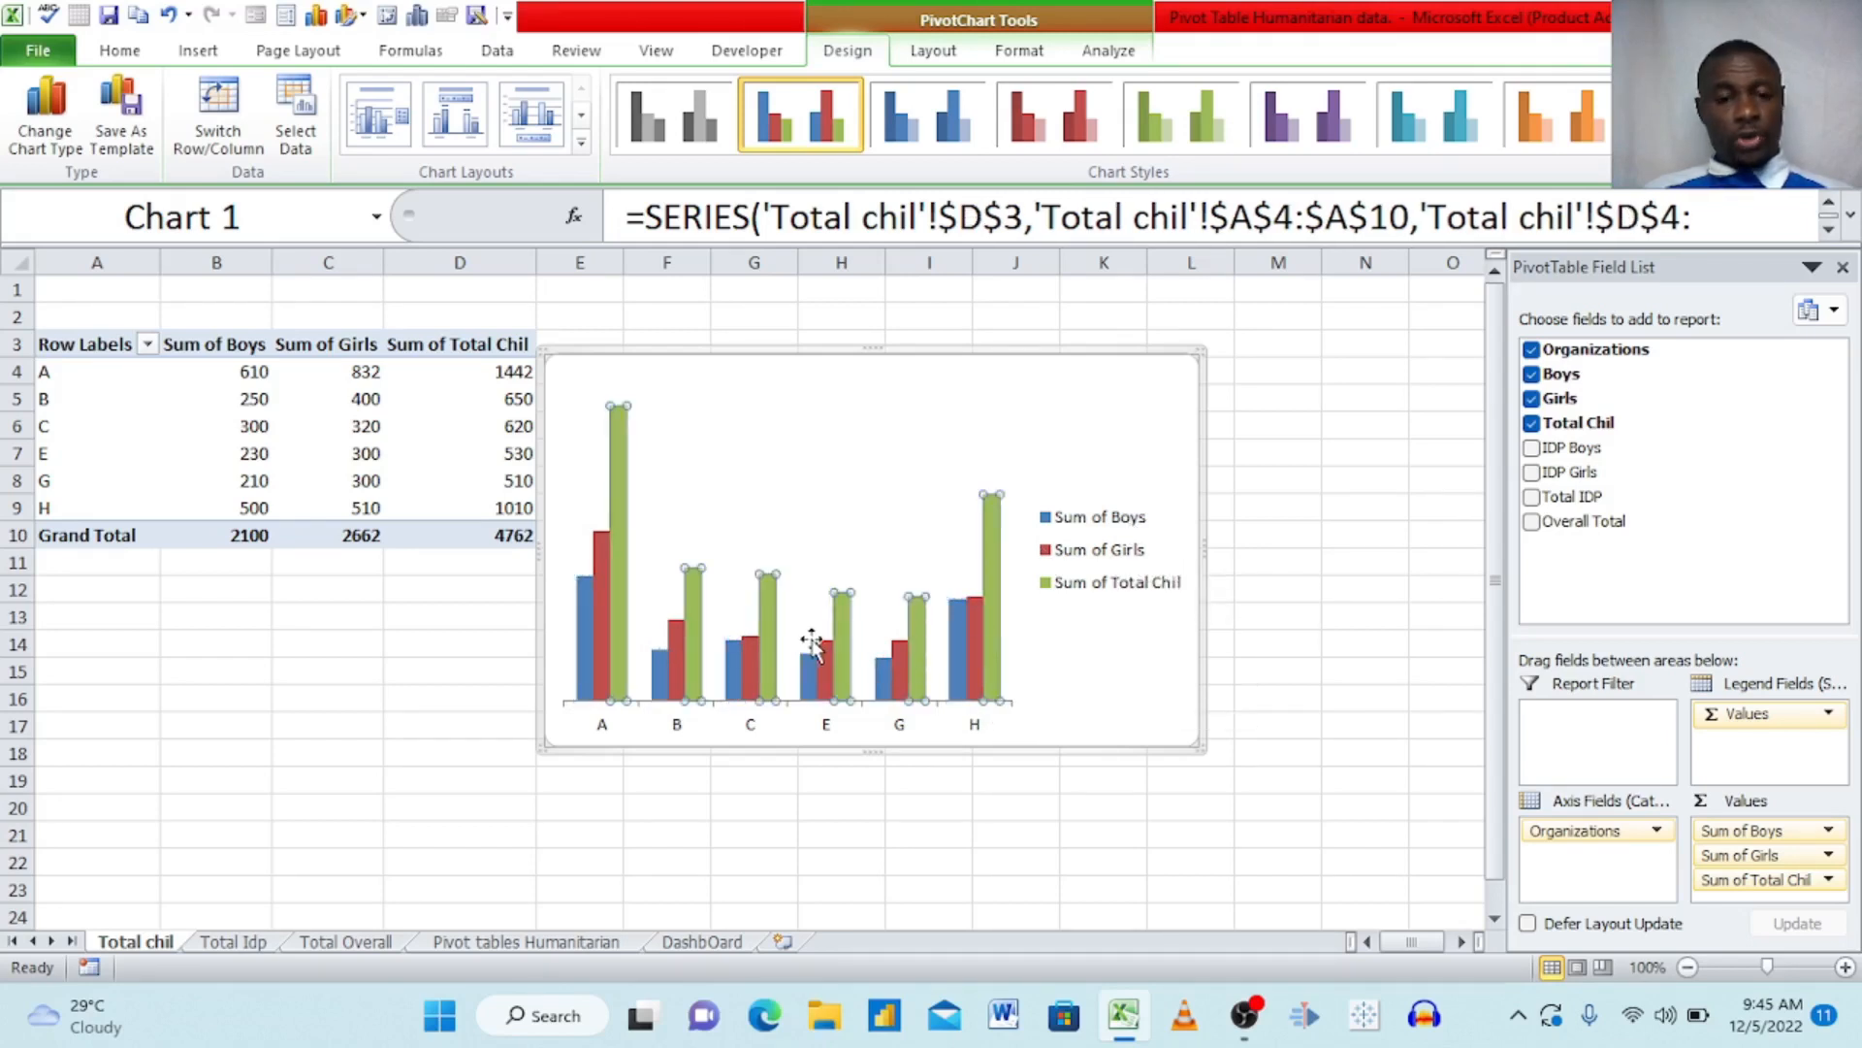
pyautogui.click(625, 549)
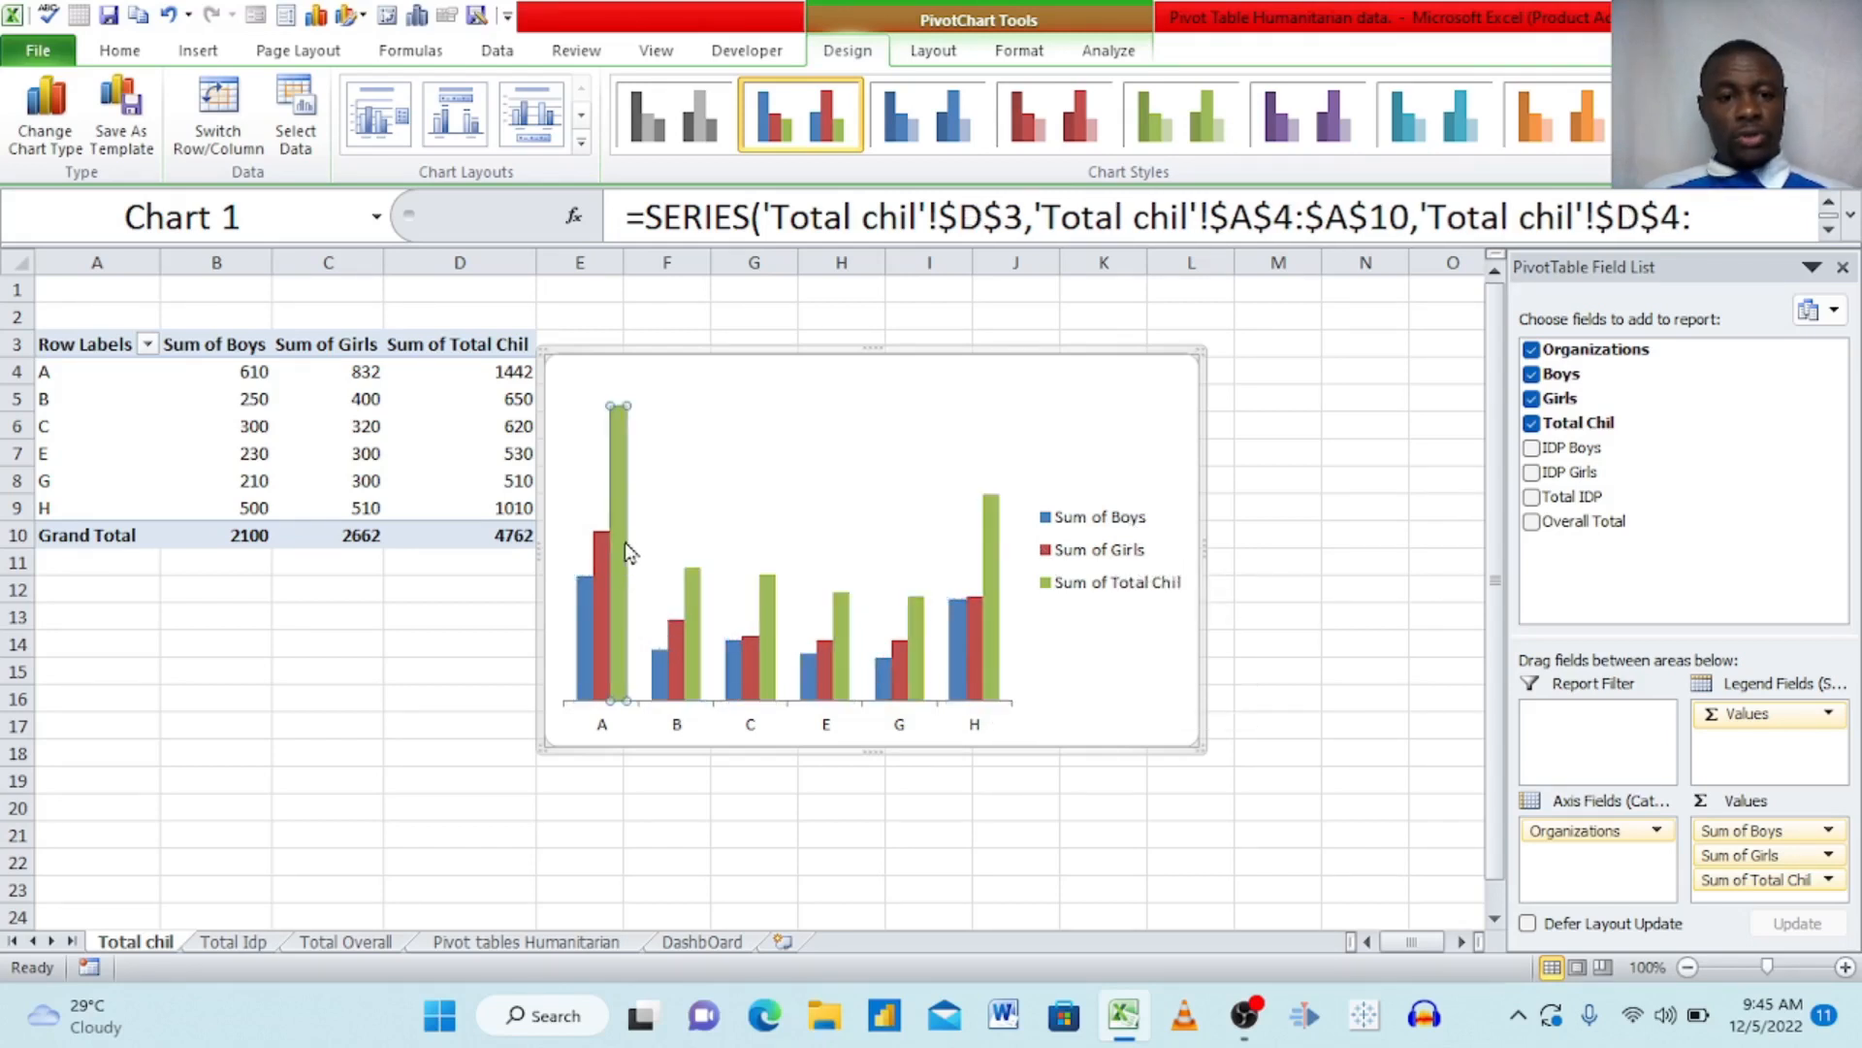
pyautogui.rightClick(624, 542)
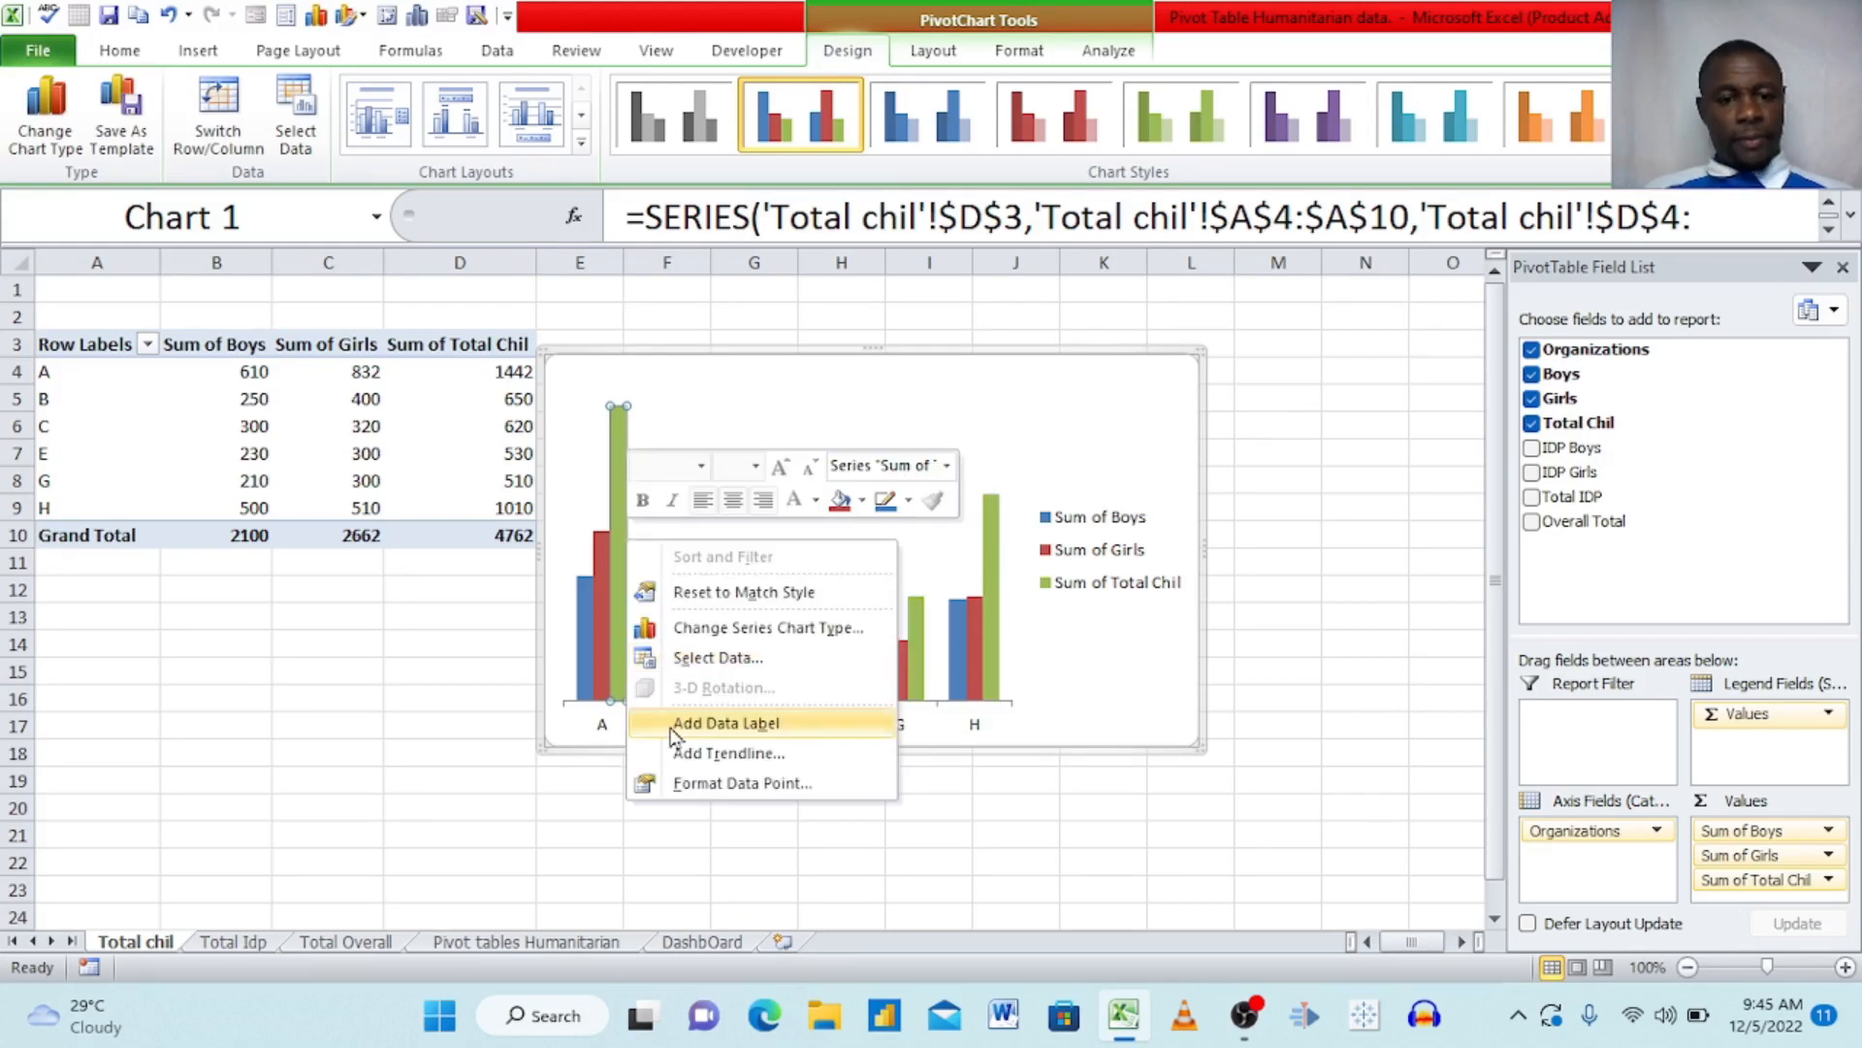
pyautogui.click(747, 724)
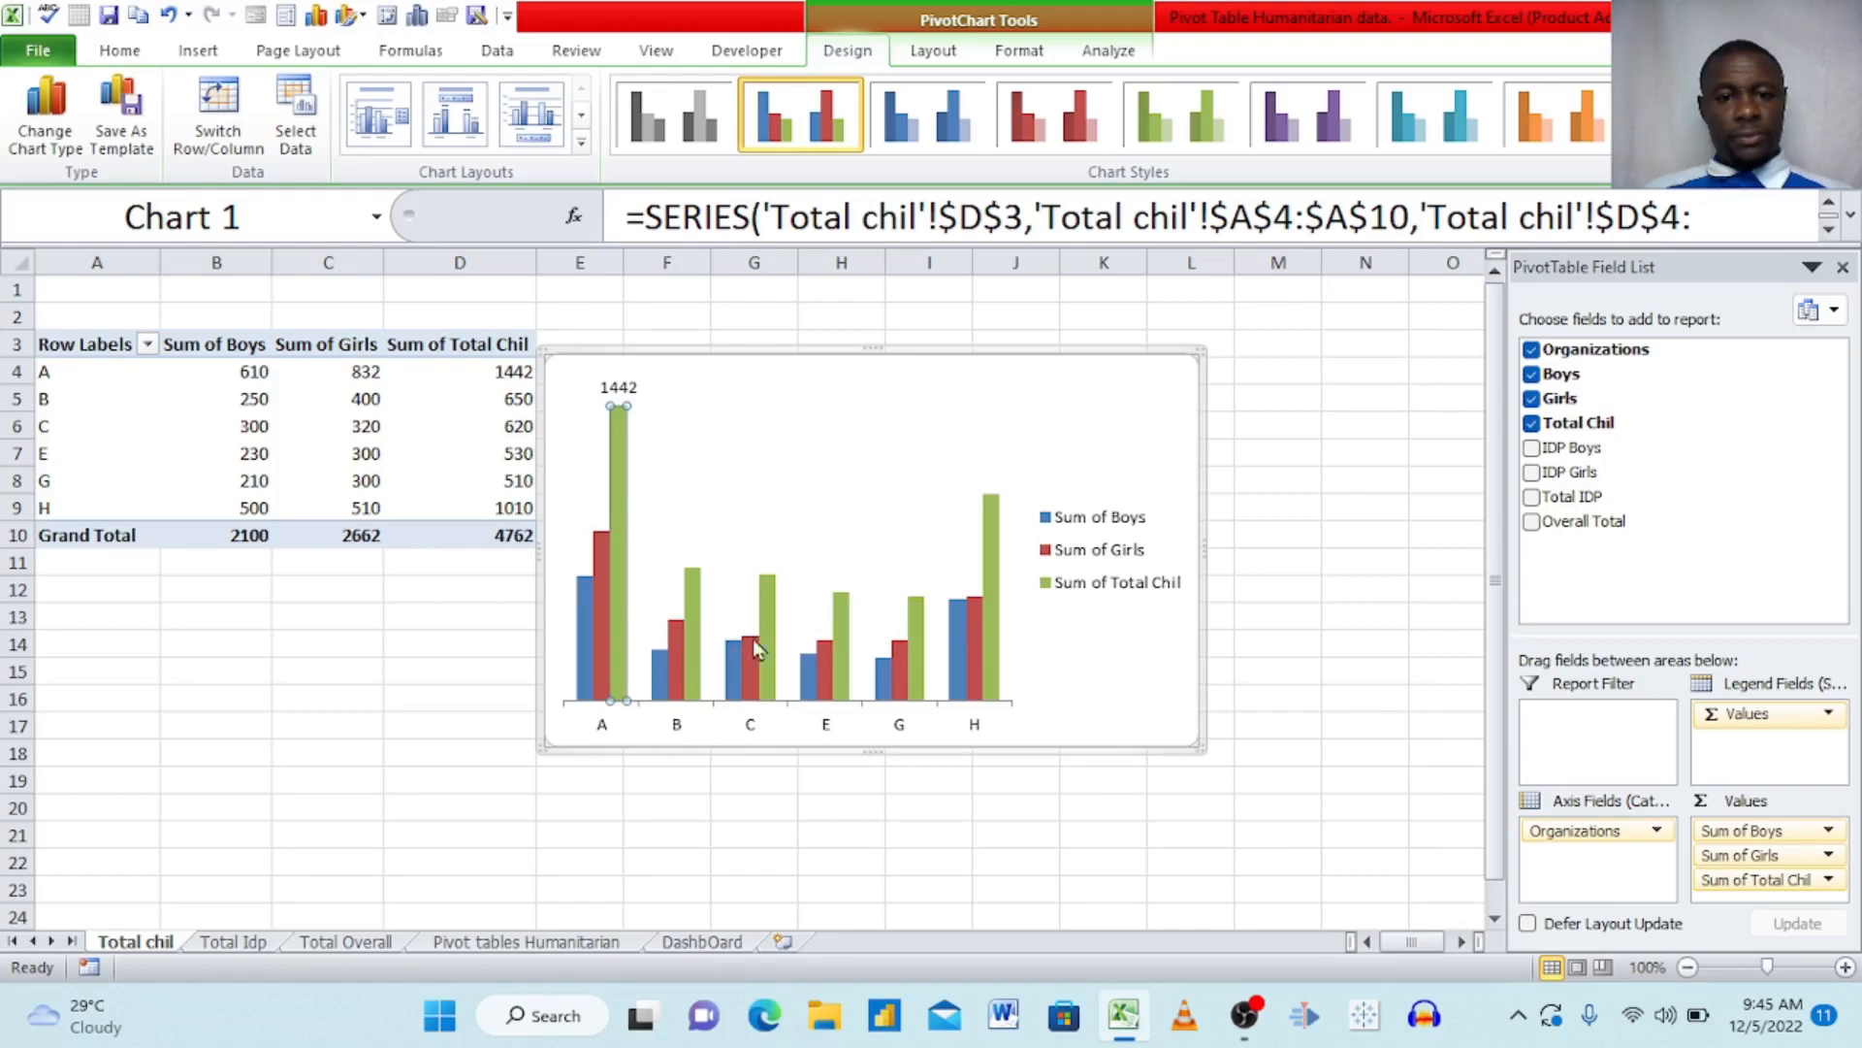
# - Add data labels to the whole Sum of Girls series in the chart
pyautogui.click(694, 629)
pyautogui.click(695, 629)
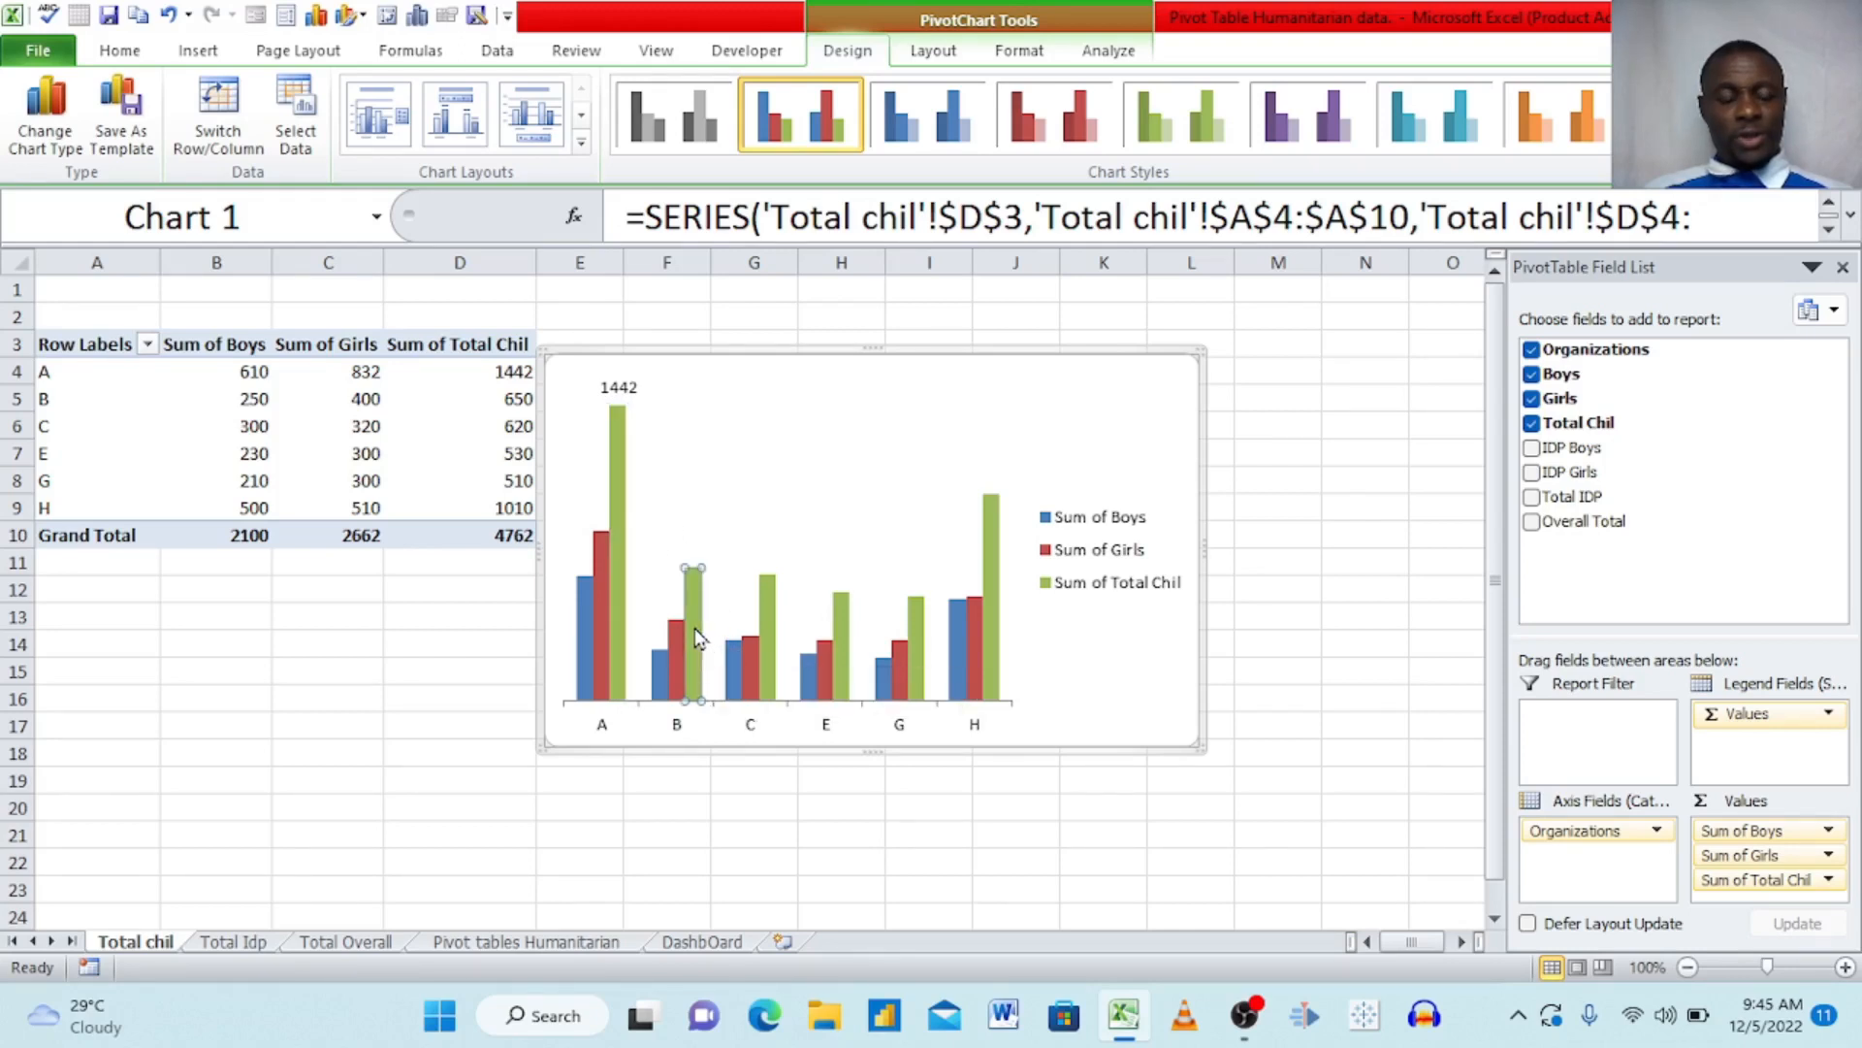
pyautogui.click(597, 584)
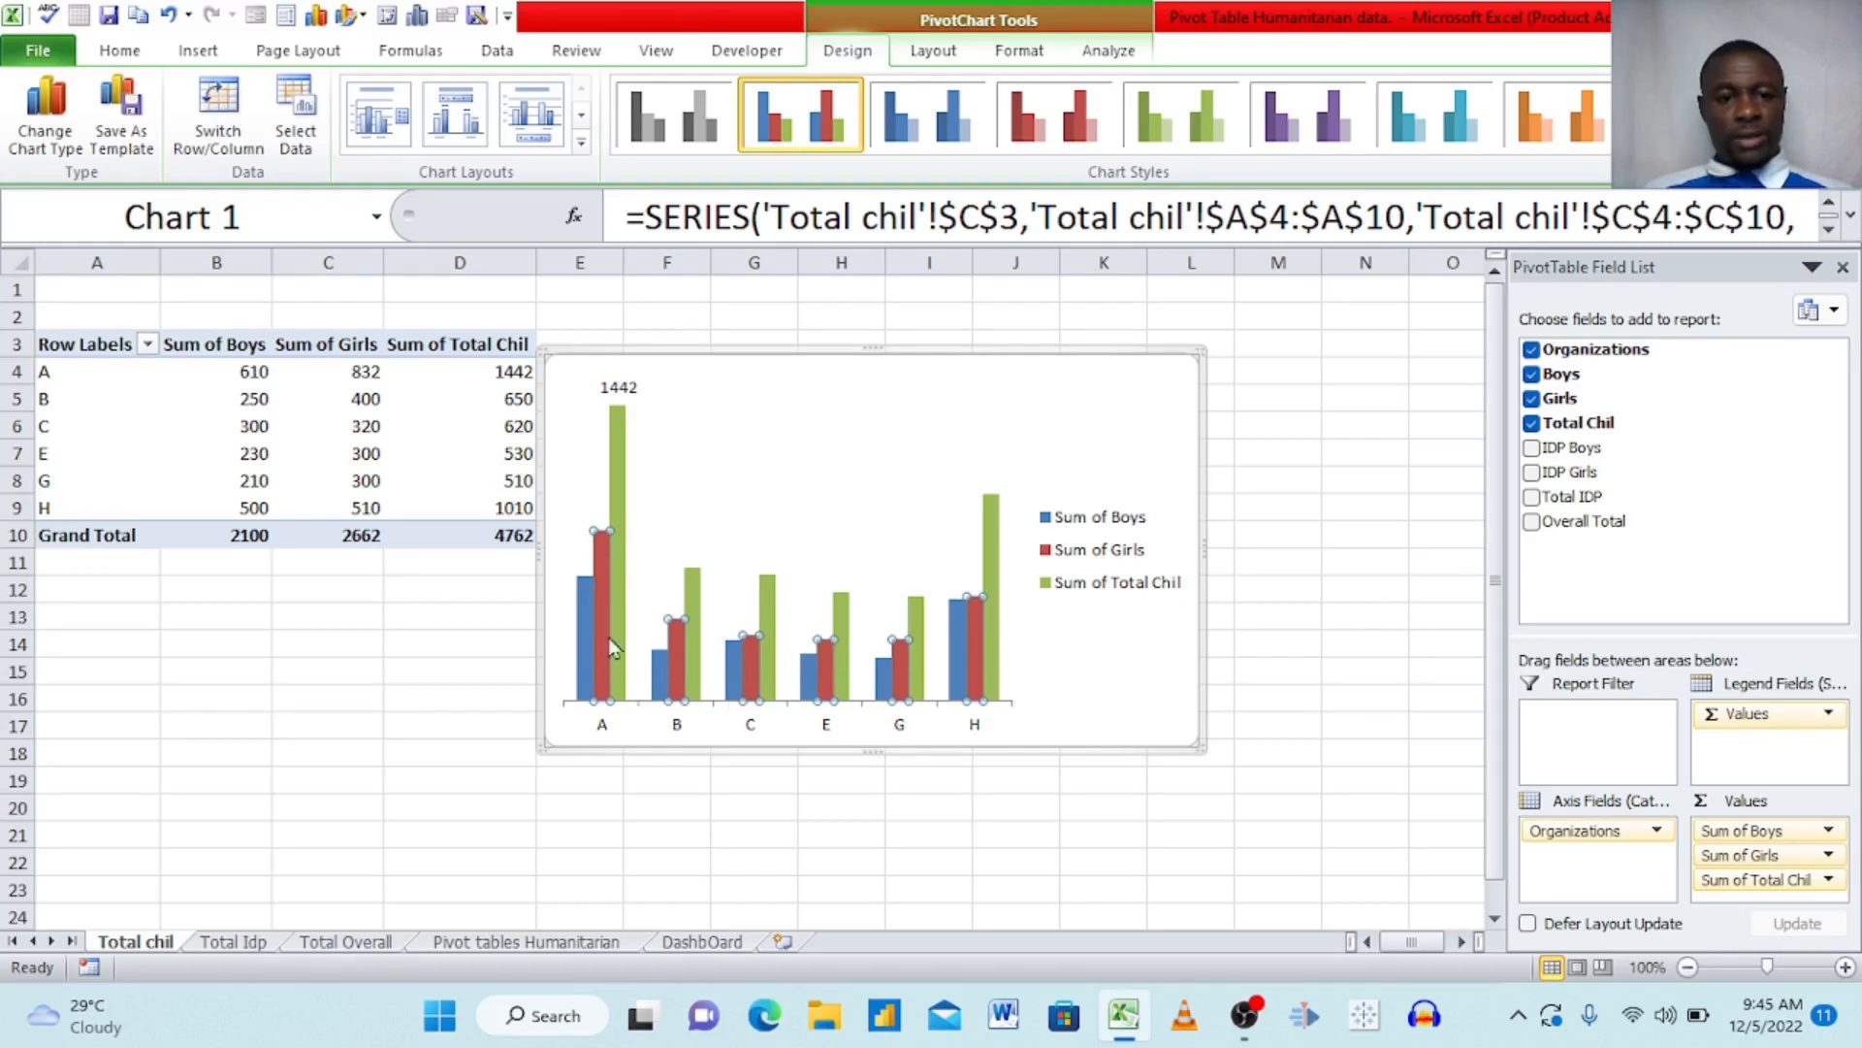
pyautogui.rightClick(599, 615)
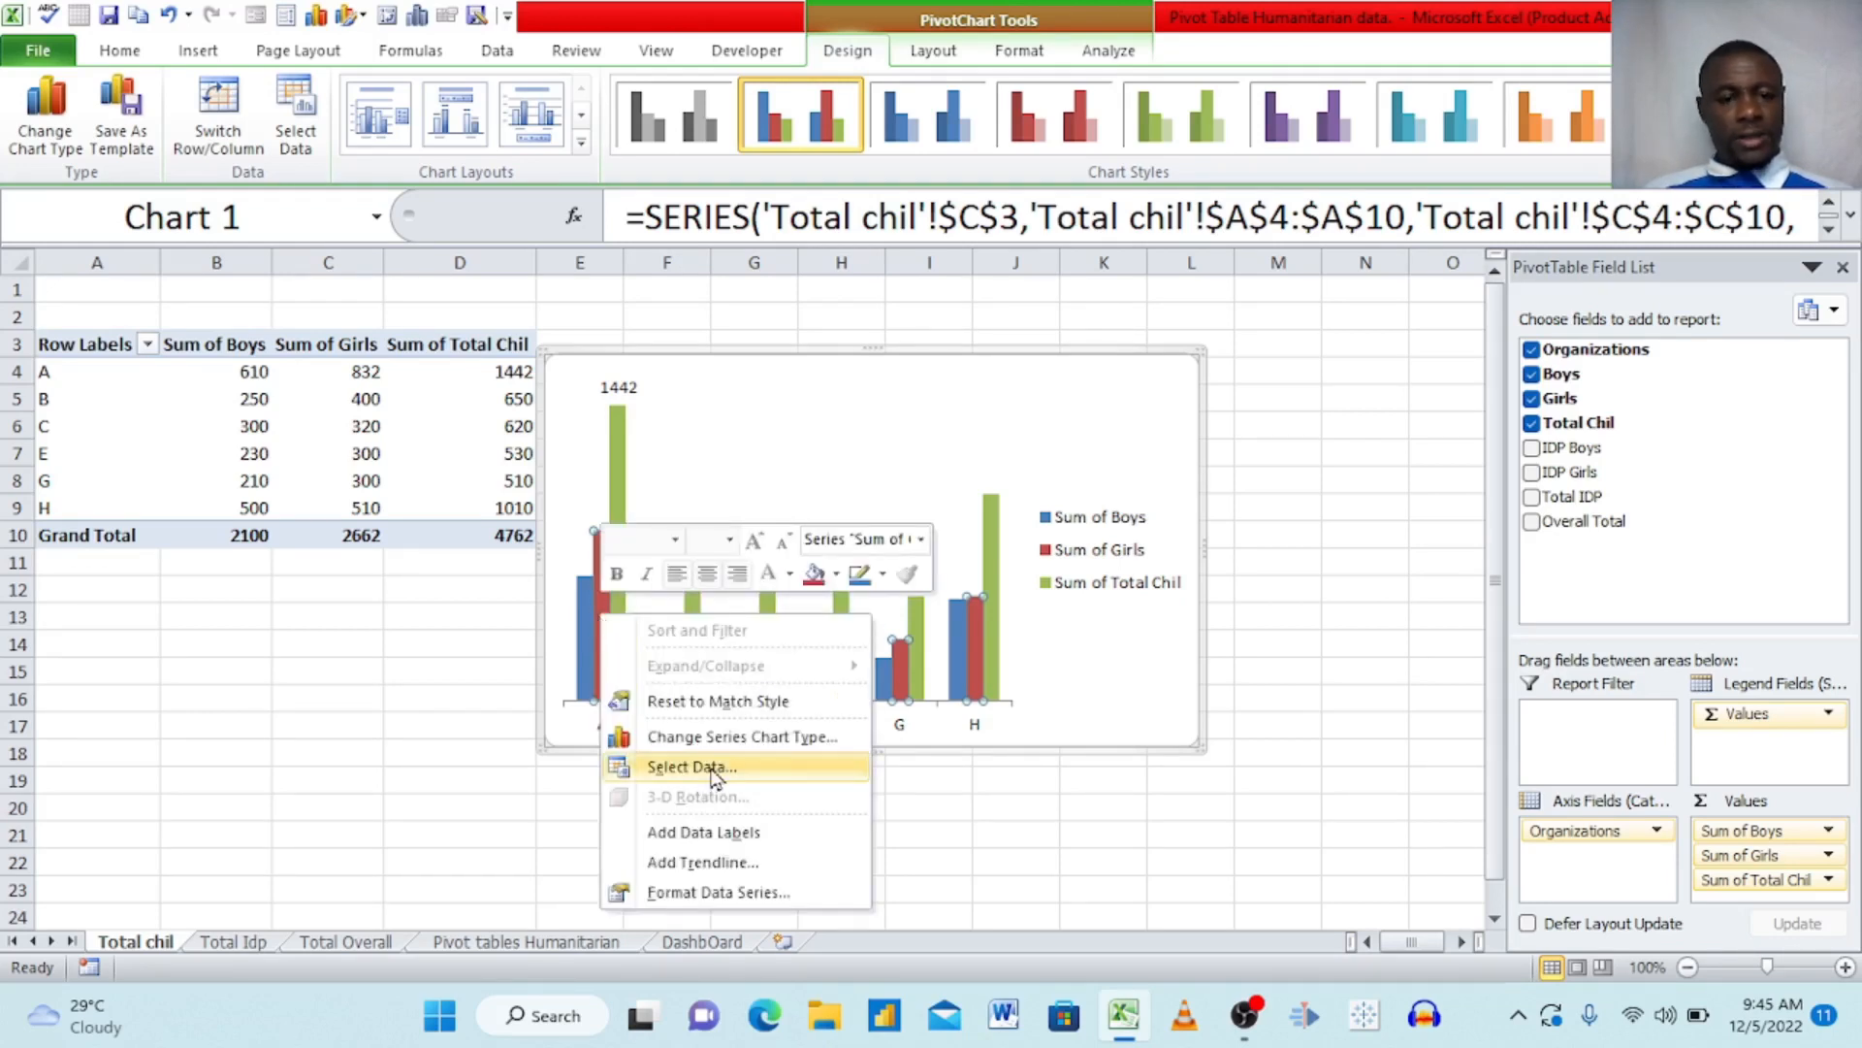
pyautogui.click(704, 832)
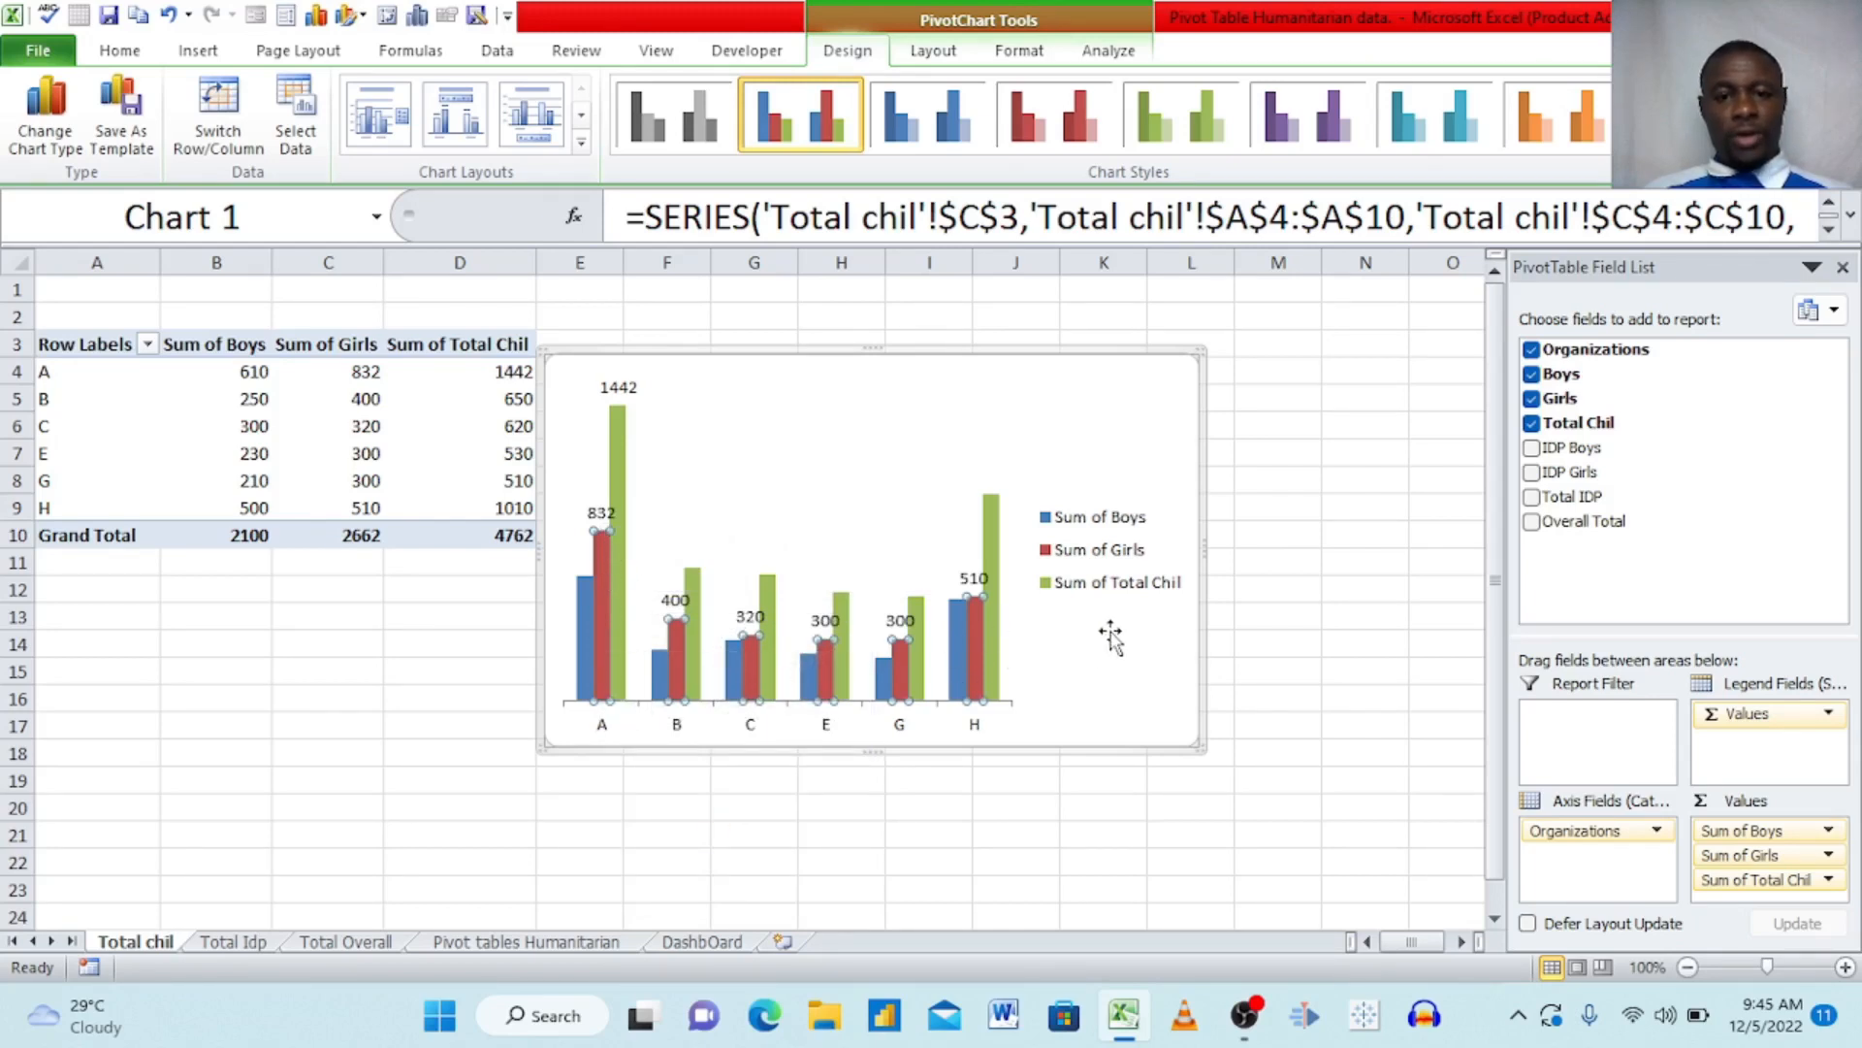
# - Add a centered overlay title to the PivotChart
pyautogui.click(870, 424)
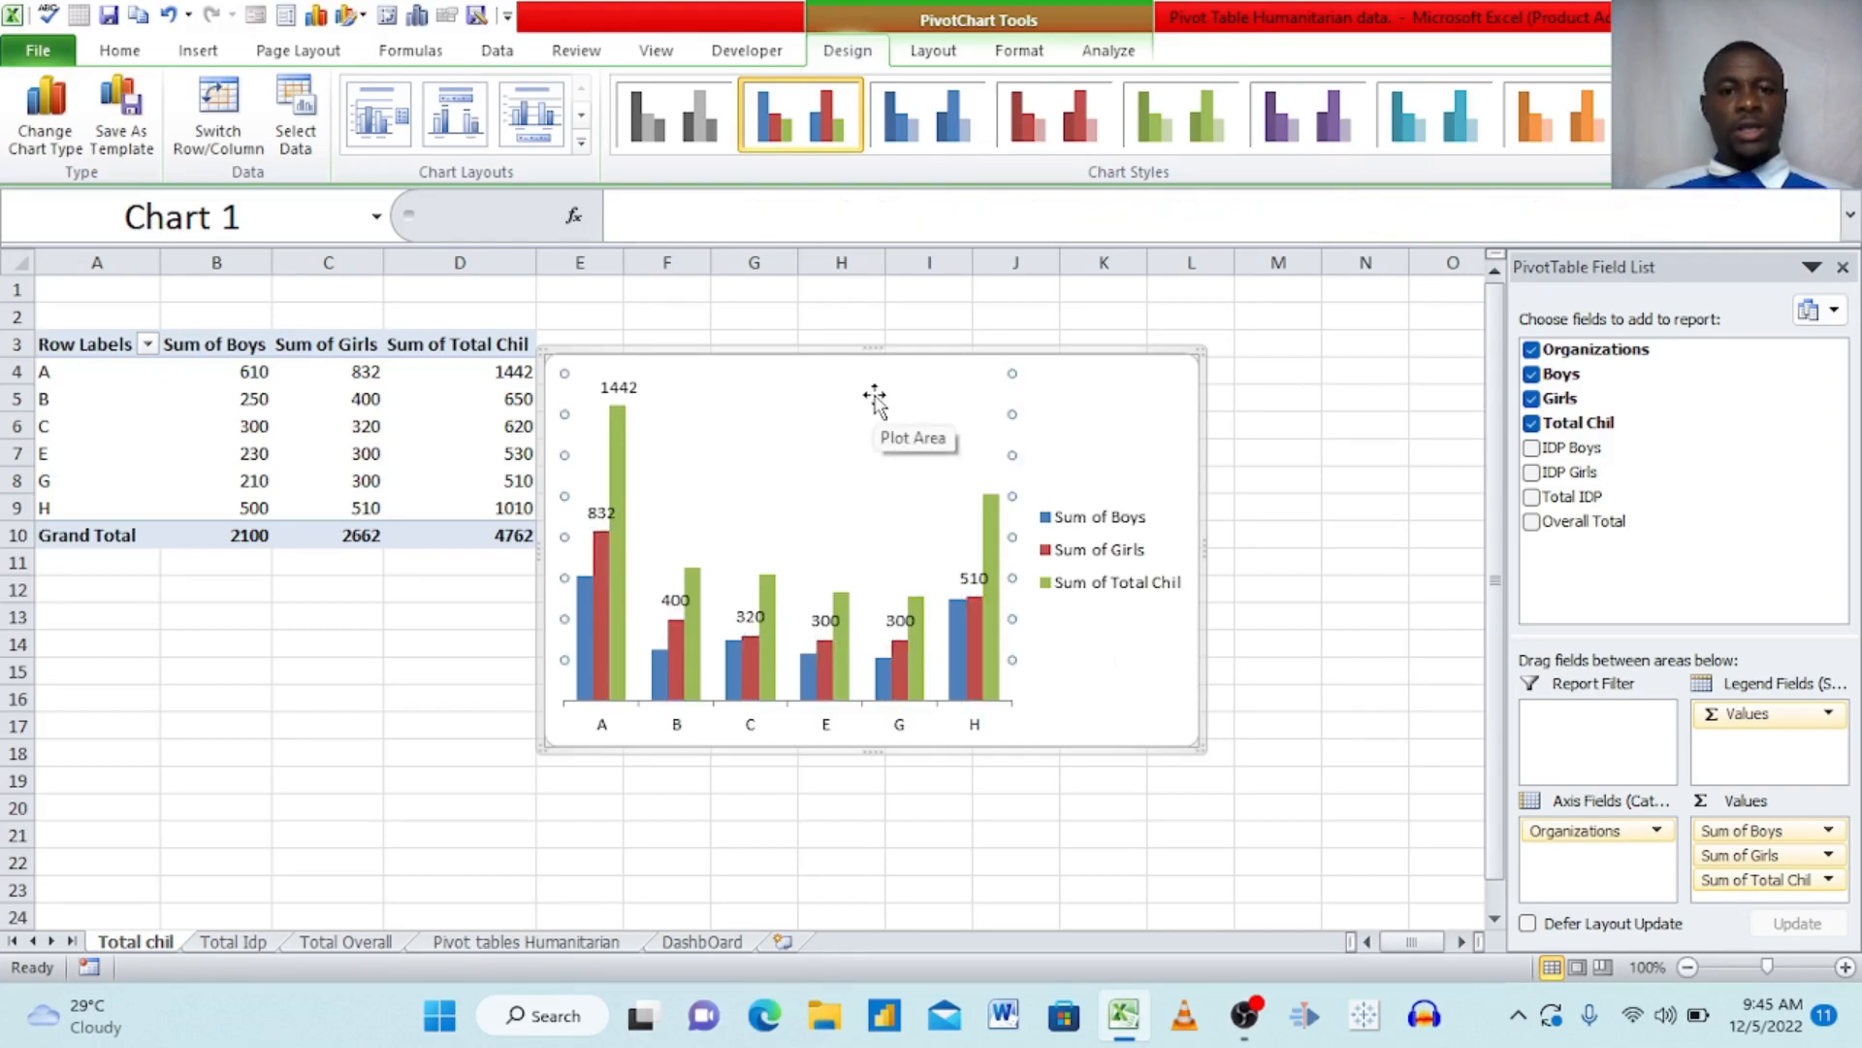
pyautogui.click(935, 51)
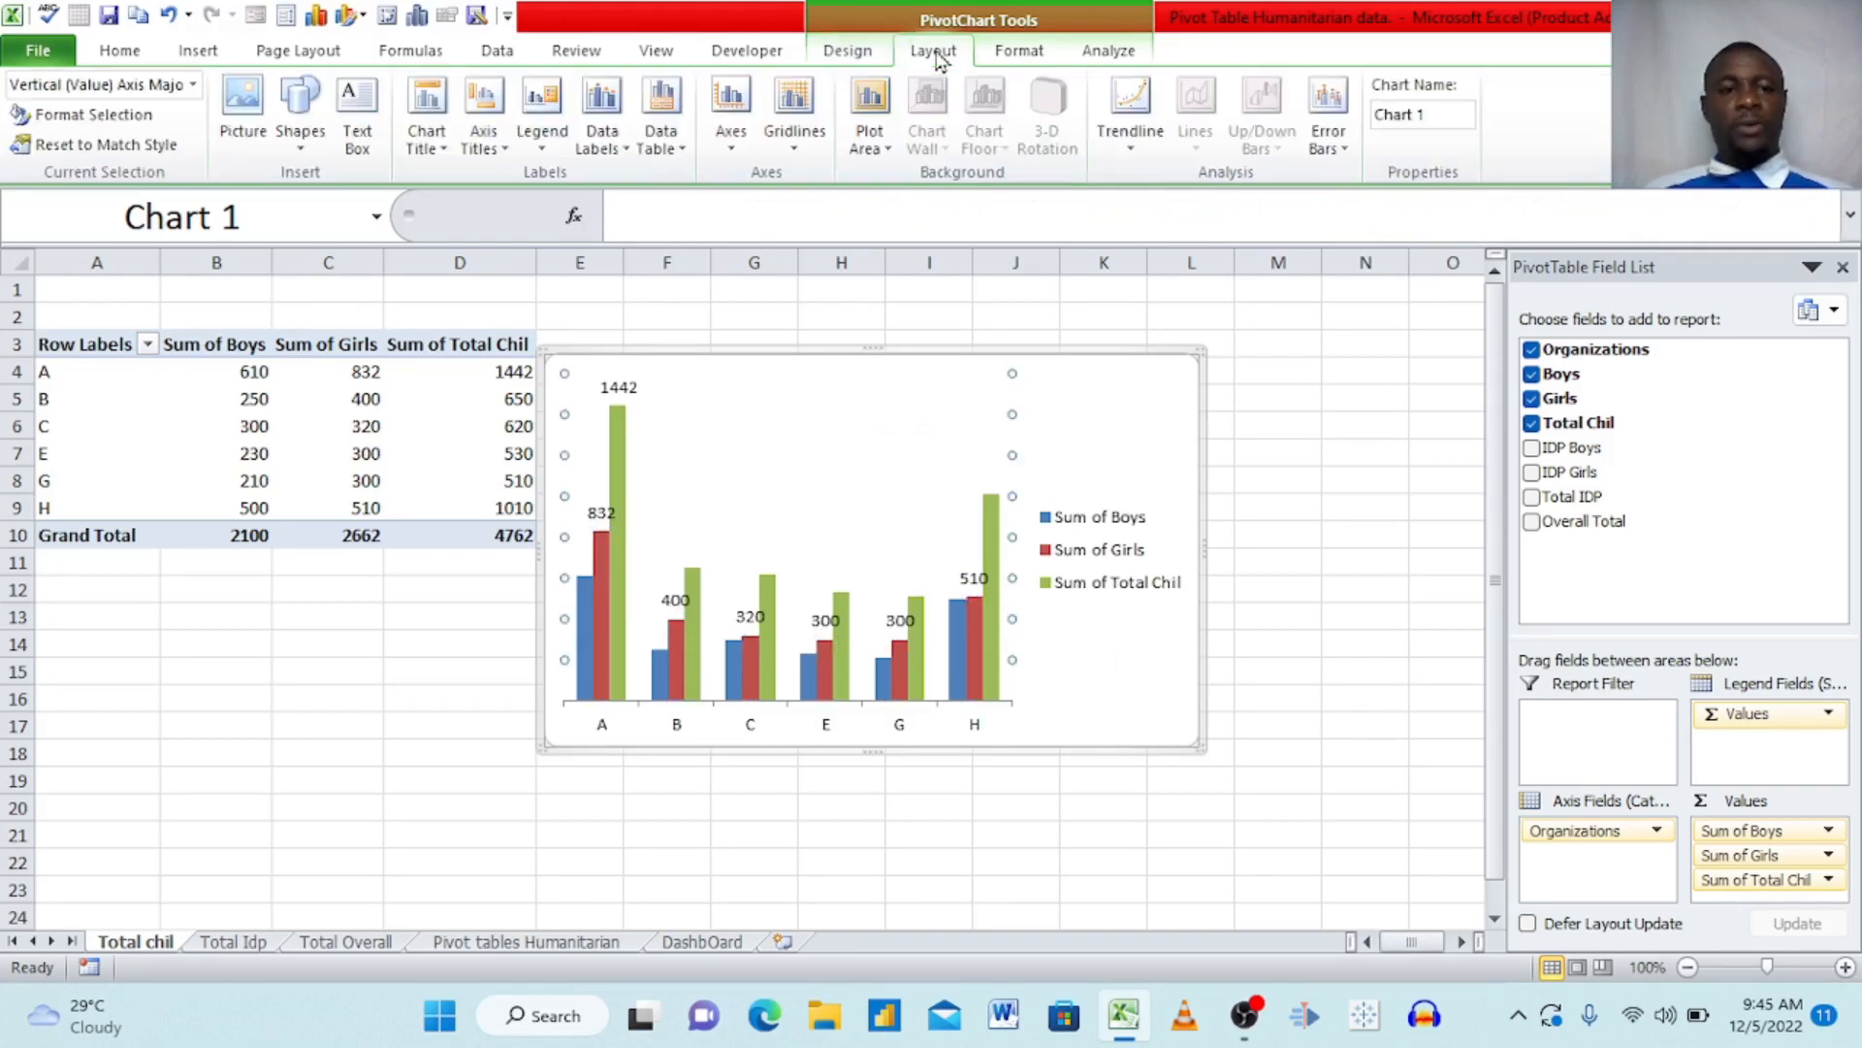
pyautogui.click(433, 136)
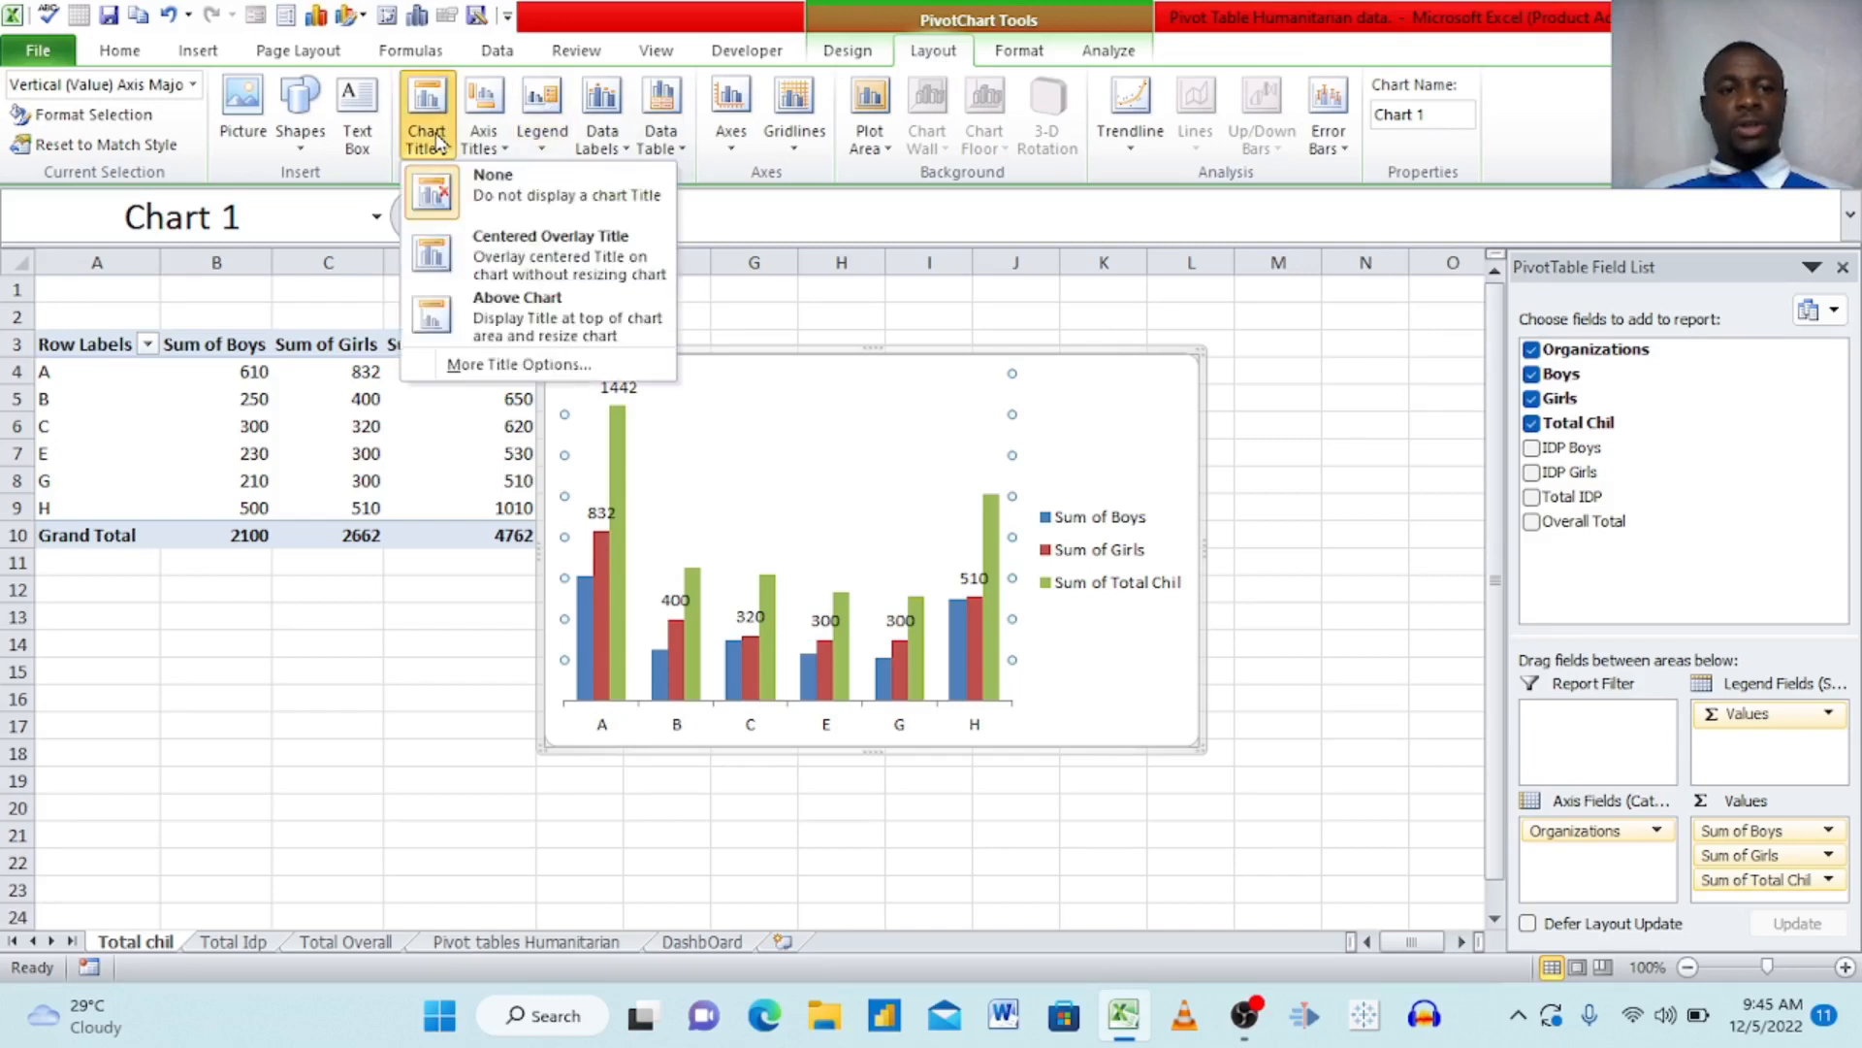
pyautogui.click(557, 251)
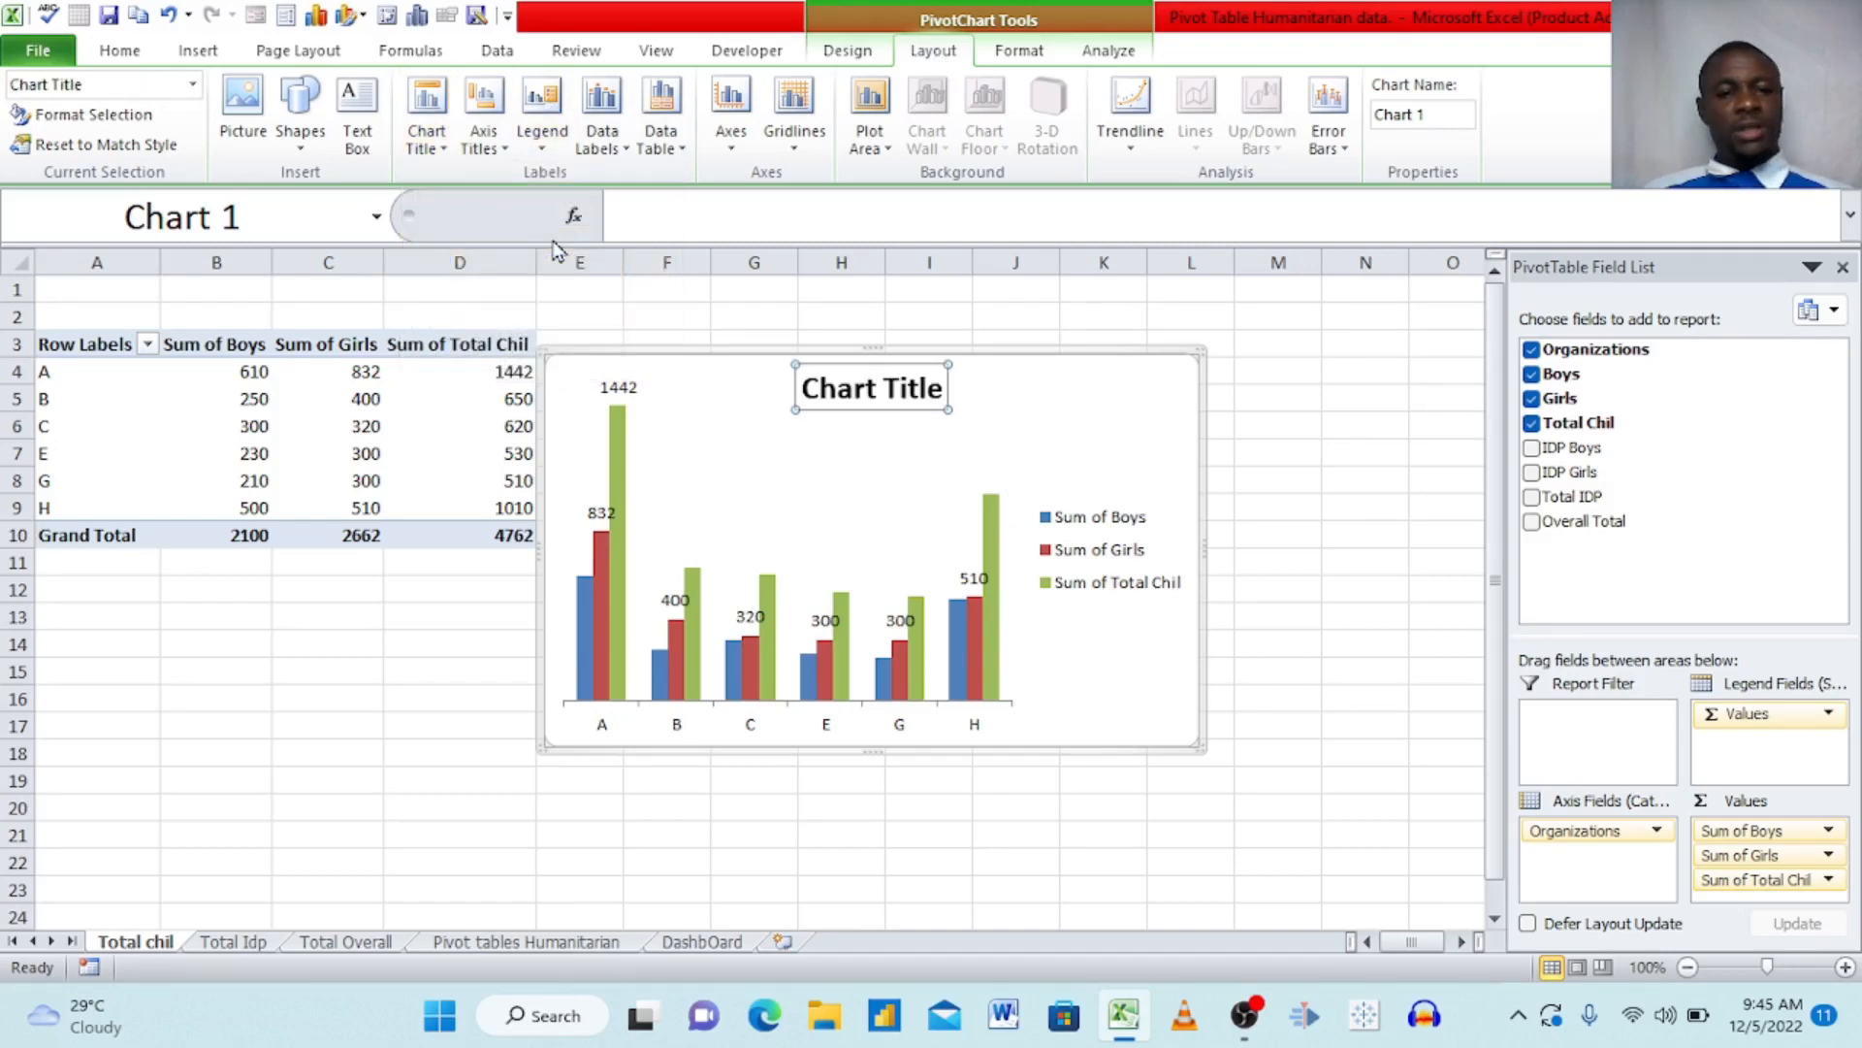
# - Replace the chart title's placeholder text with "Total Children"
pyautogui.click(938, 383)
pyautogui.press('BackSpace')
pyautogui.press('BackSpace')
pyautogui.press('BackSpace')
pyautogui.press('BackSpace')
pyautogui.press('BackSpace')
pyautogui.press('BackSpace')
pyautogui.press('BackSpace')
pyautogui.press('BackSpace')
pyautogui.press('BackSpace')
pyautogui.press('BackSpace')
pyautogui.press('BackSpace')
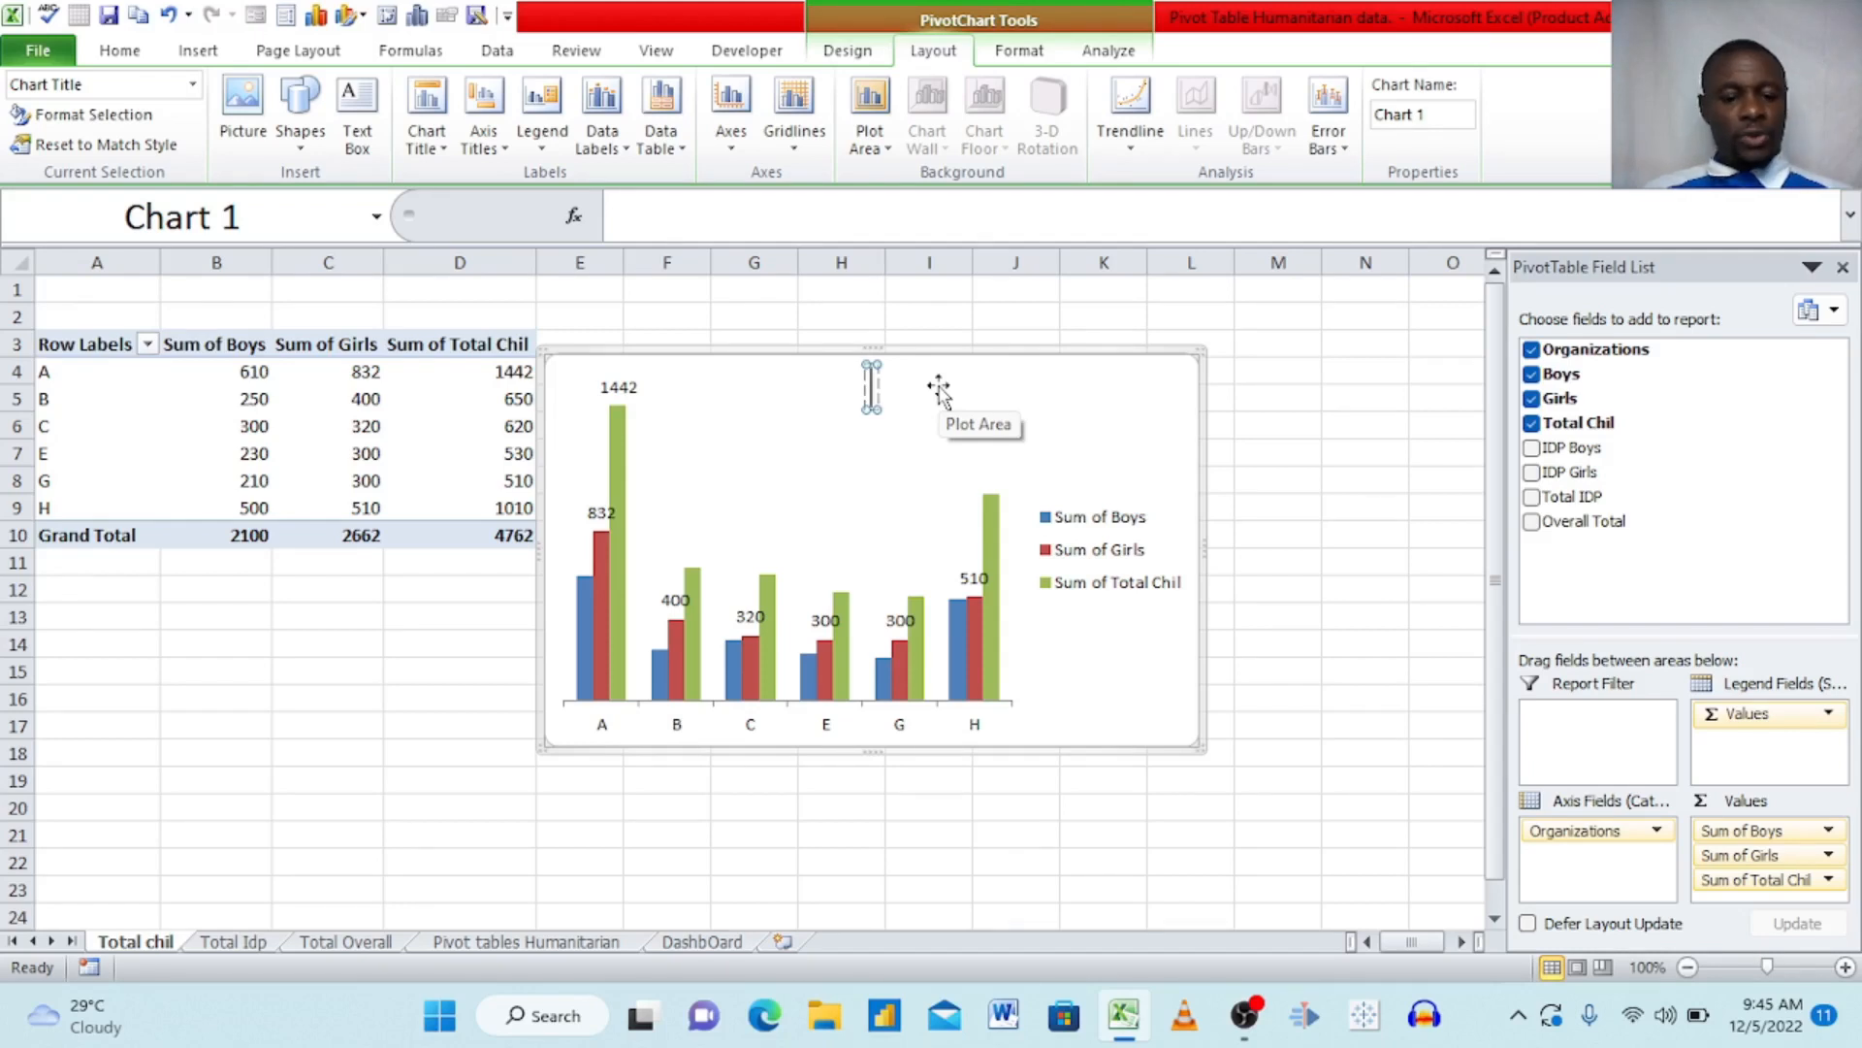
pyautogui.write('Total C')
pyautogui.press('capslock')
pyautogui.write('hildren')
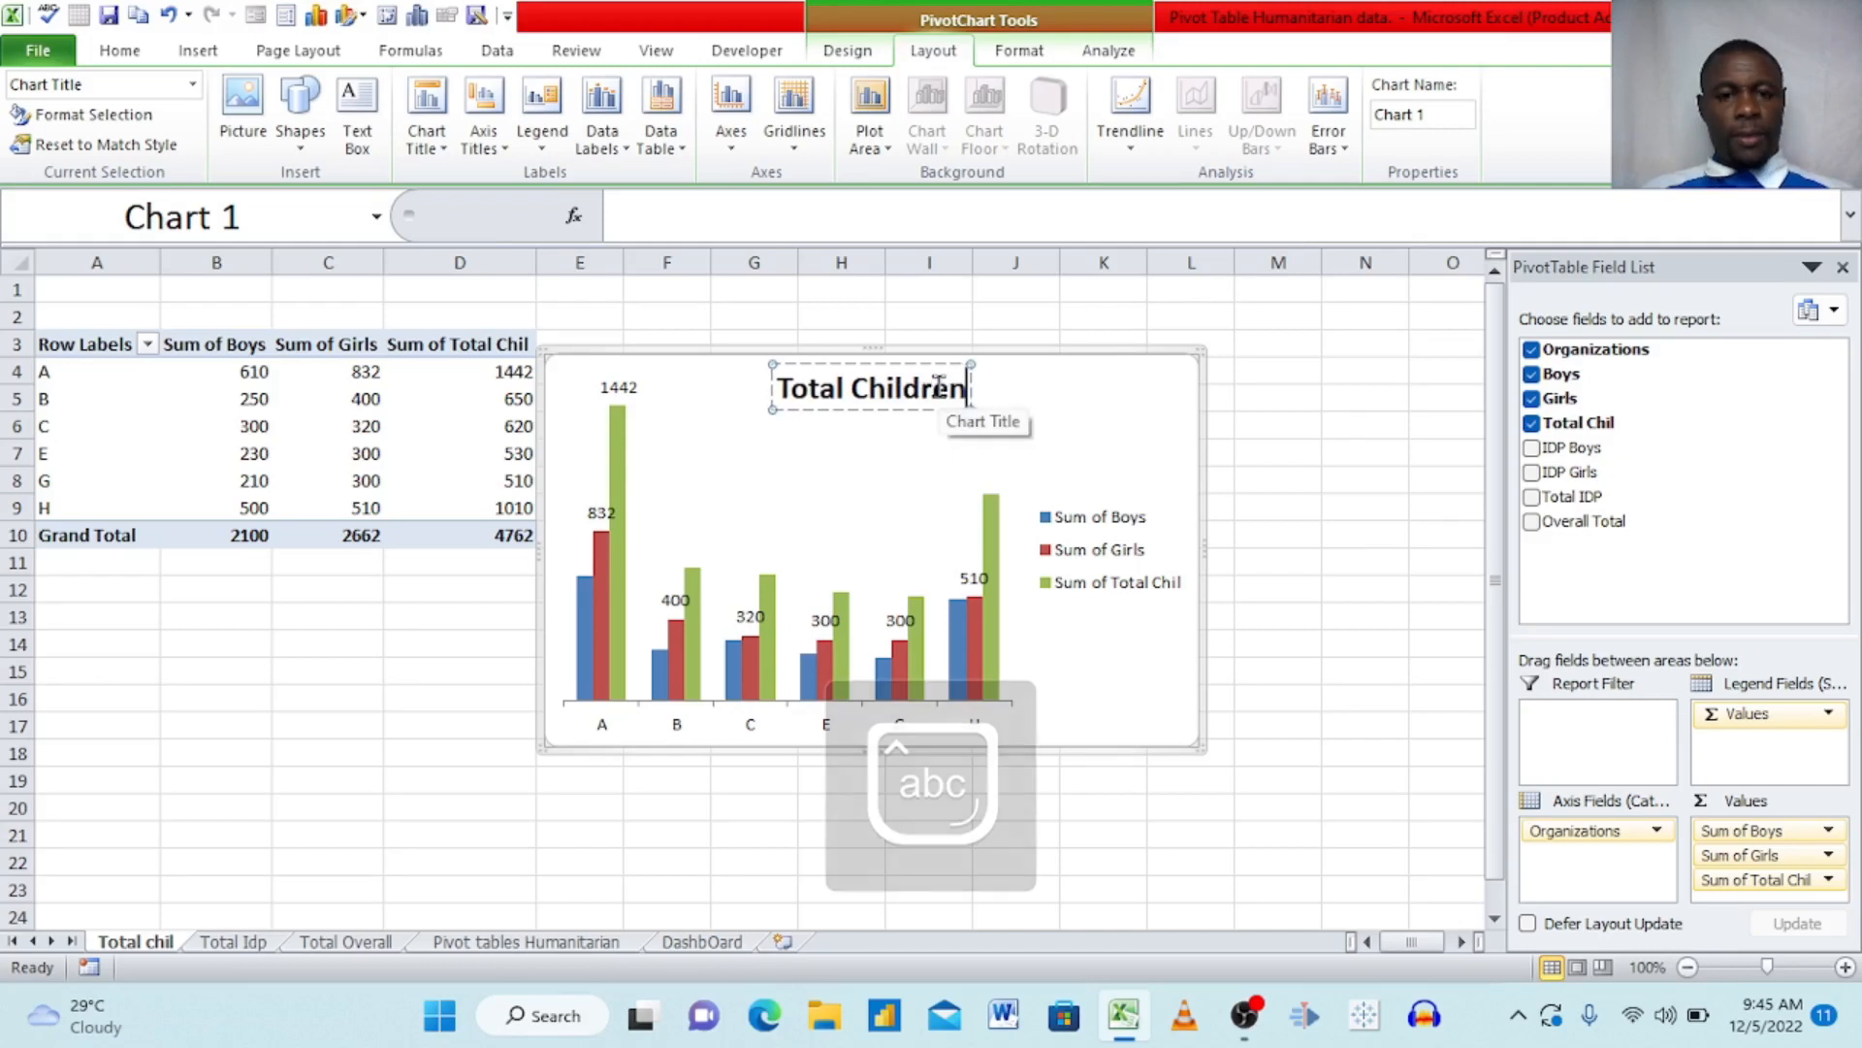
pyautogui.click(1226, 420)
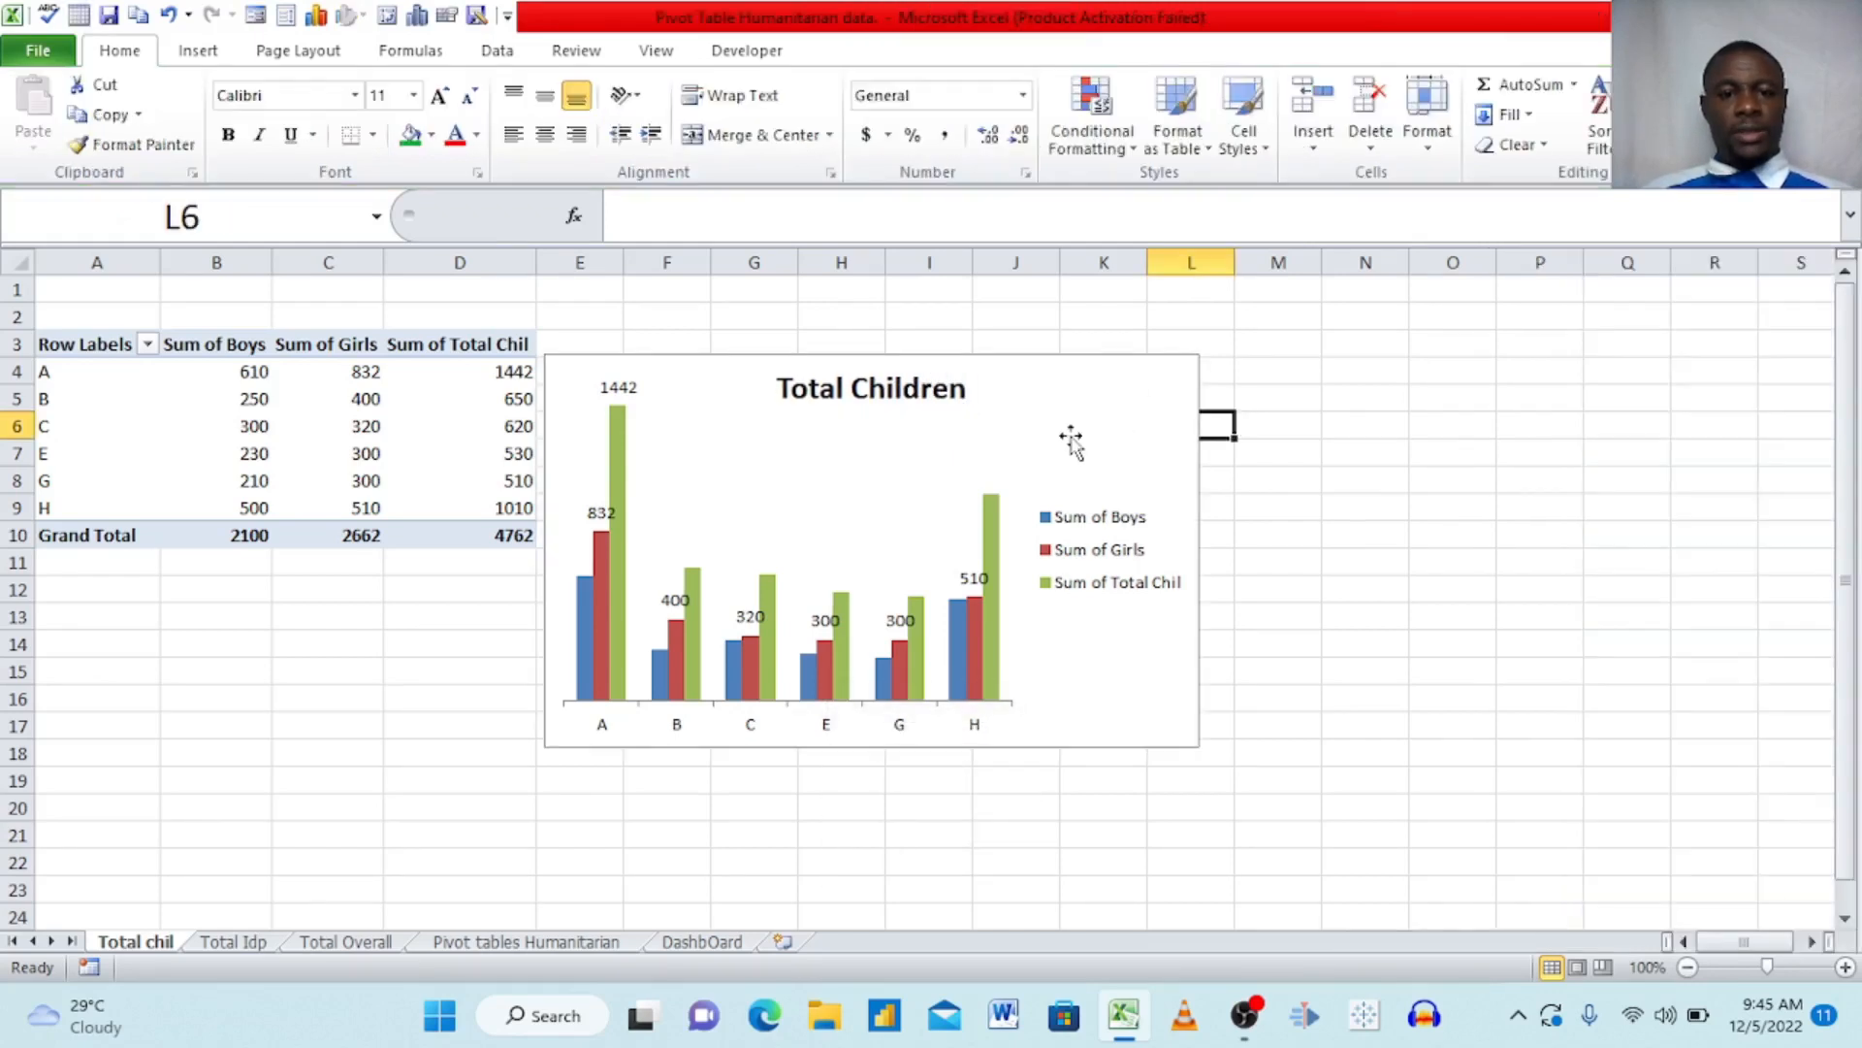
pyautogui.click(1067, 439)
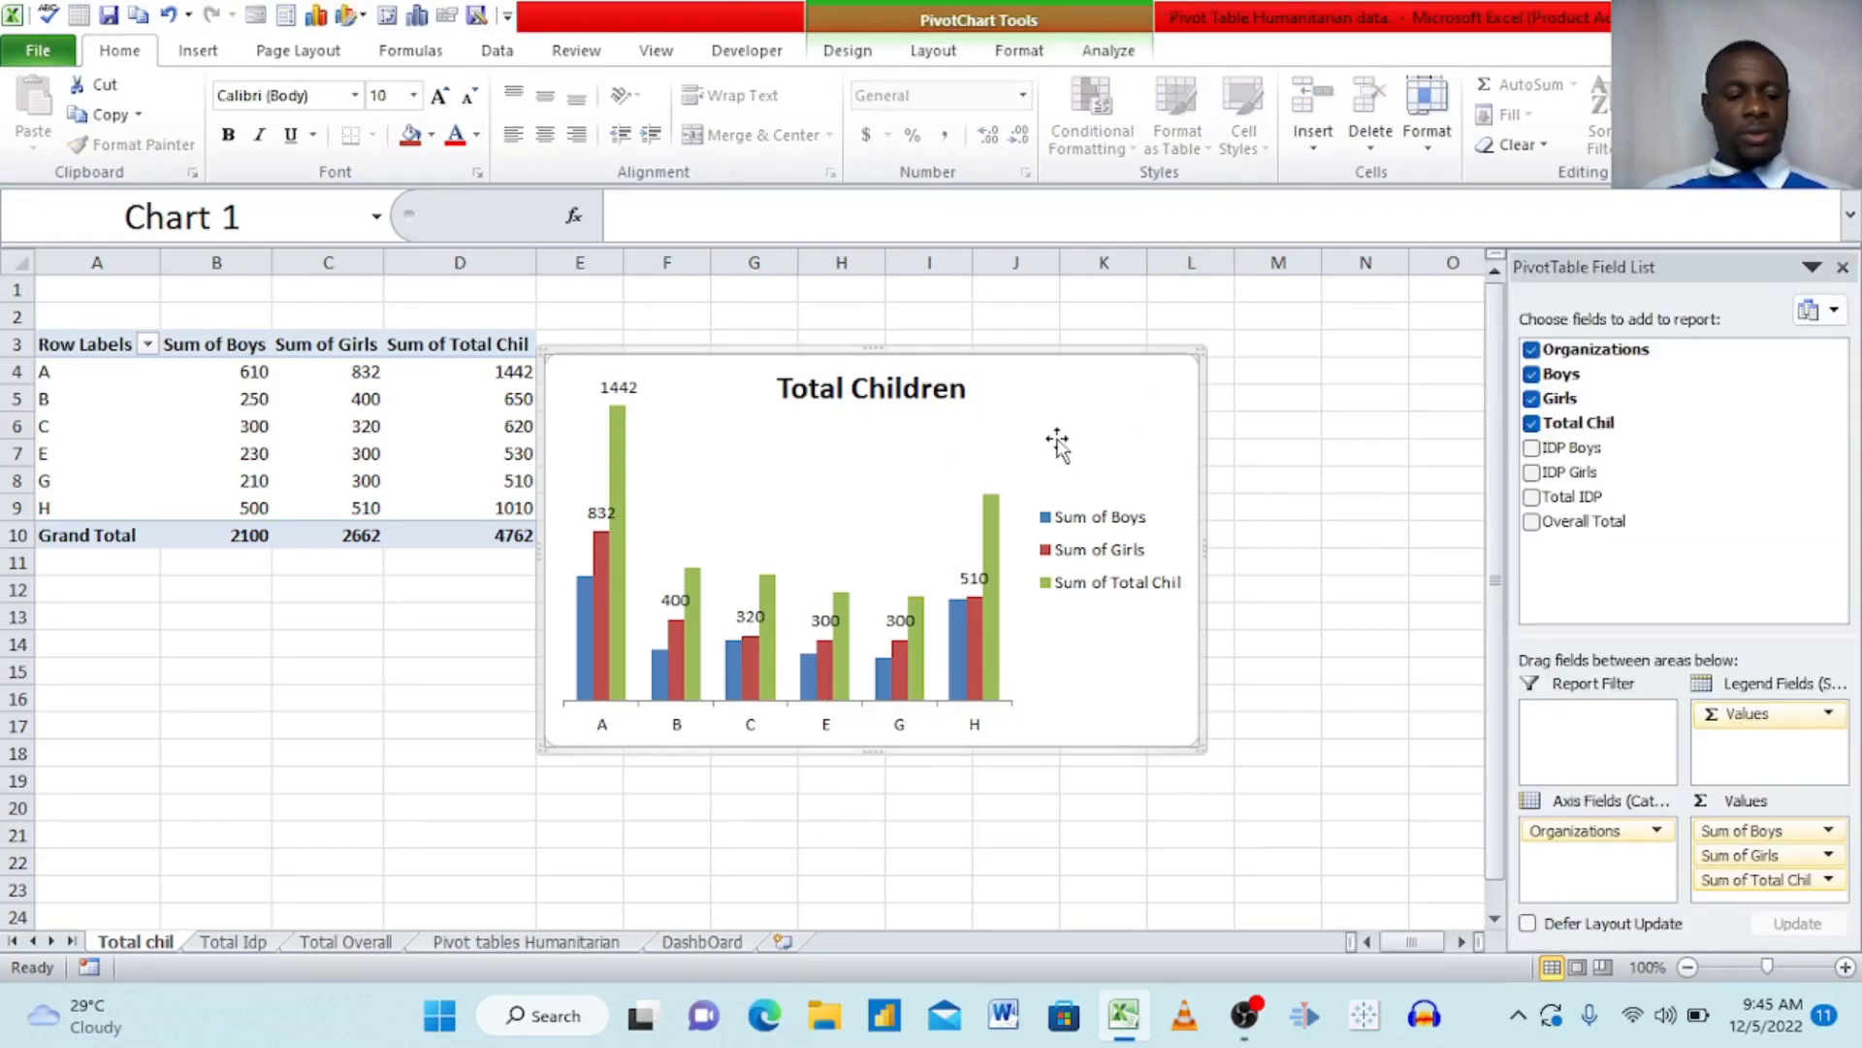
# - Copy the Total Children chart and paste it onto the DashBOard sheet at cell B7
pyautogui.hotkey('ctrl', 'c')
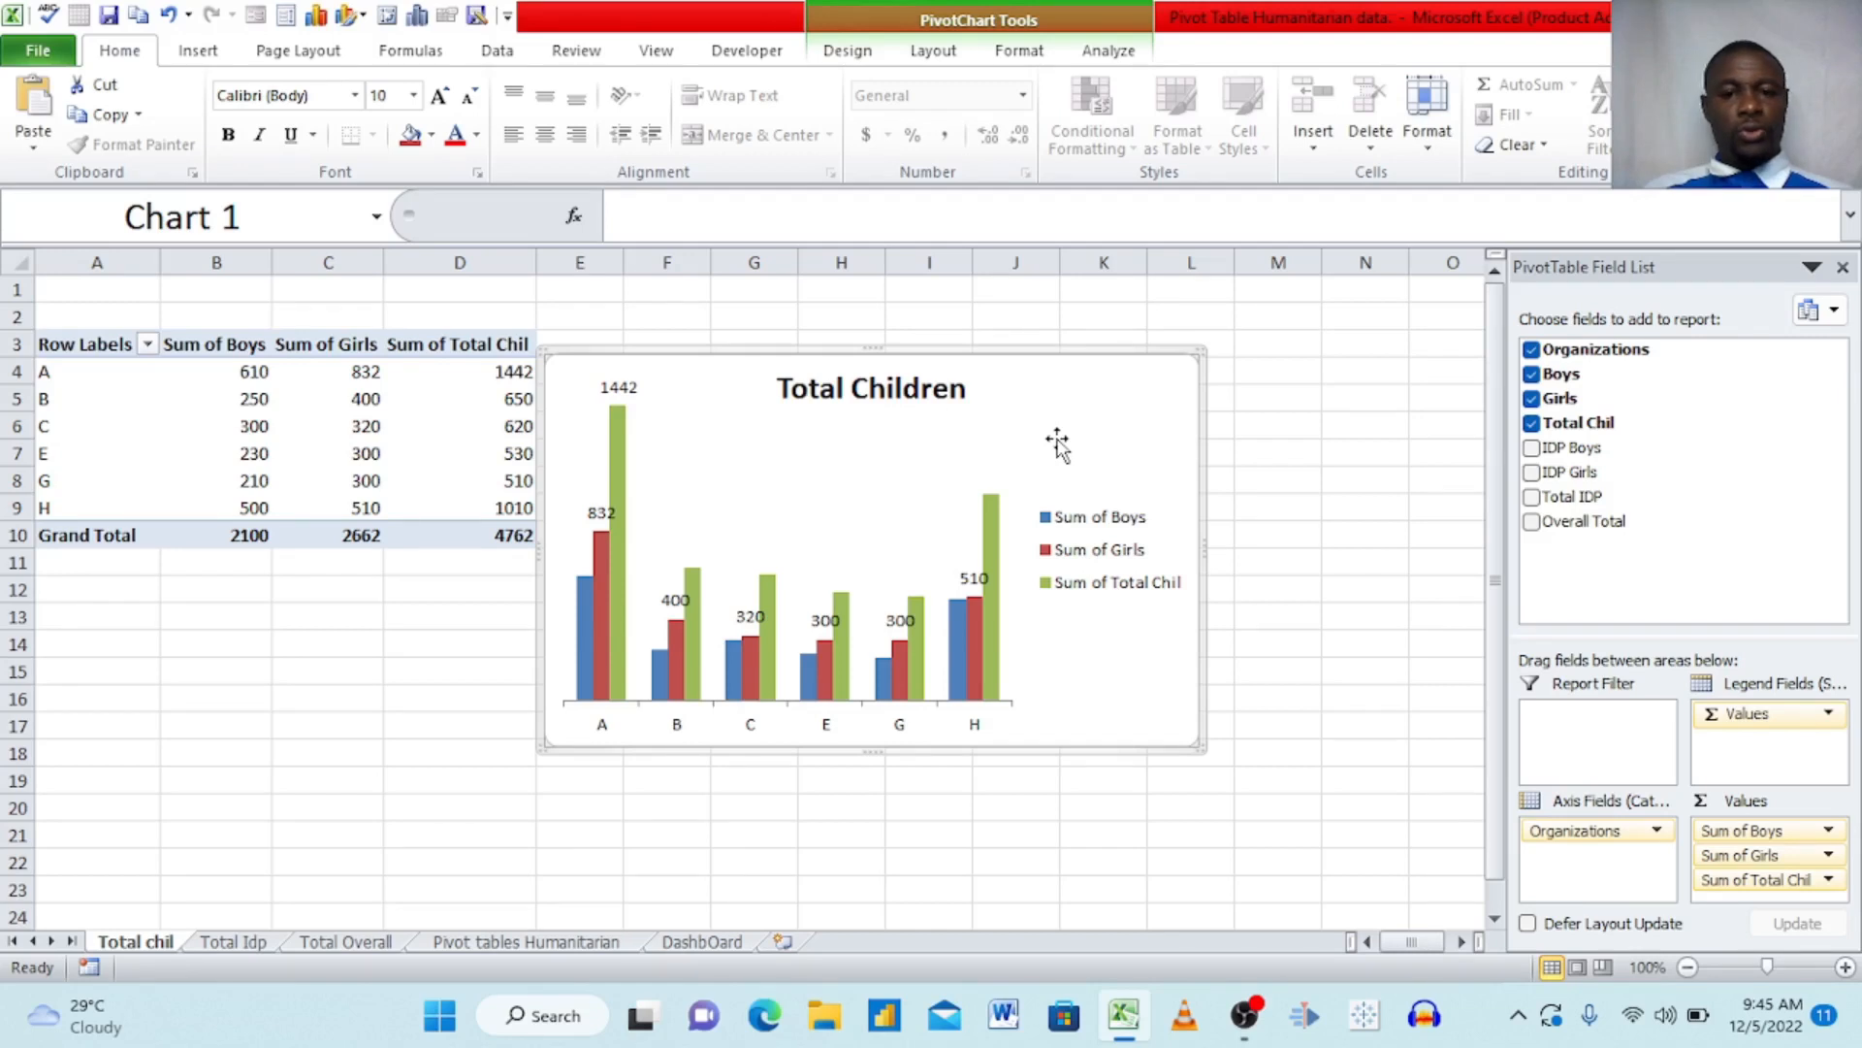
pyautogui.click(700, 941)
pyautogui.click(176, 460)
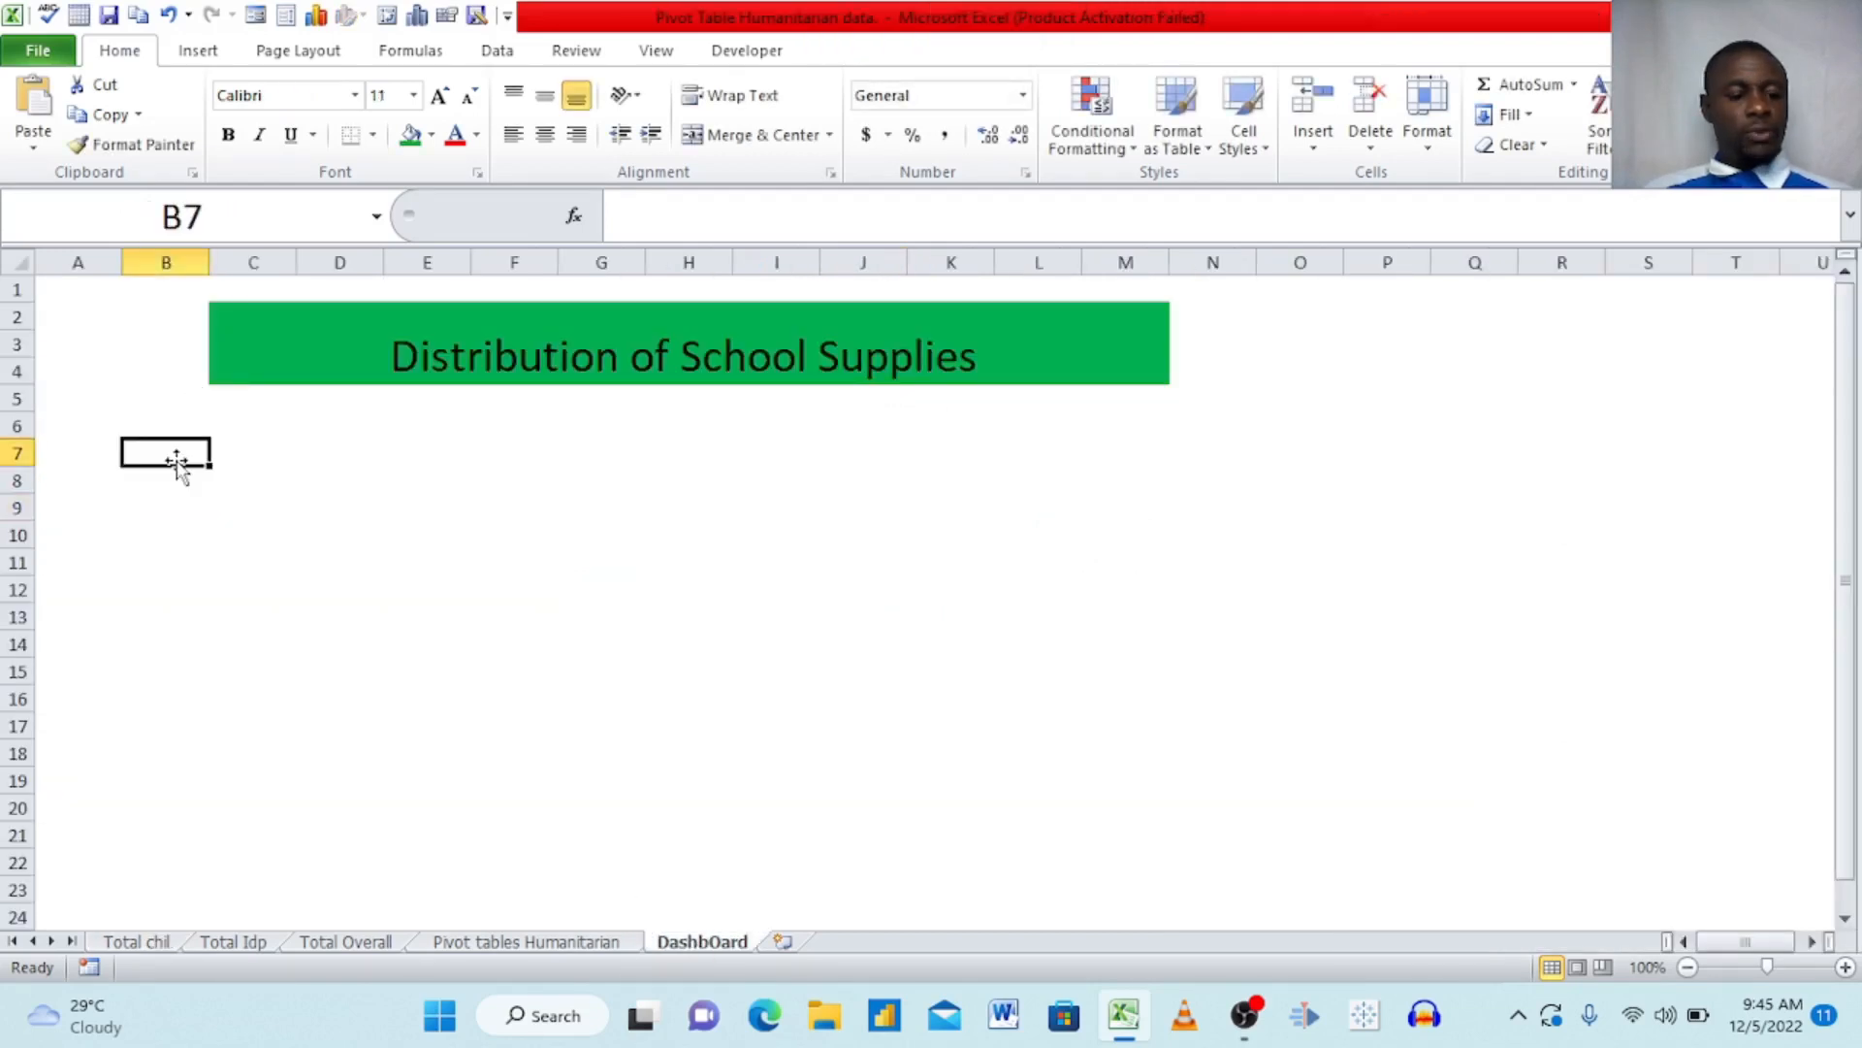
pyautogui.hotkey('ctrl', 'v')
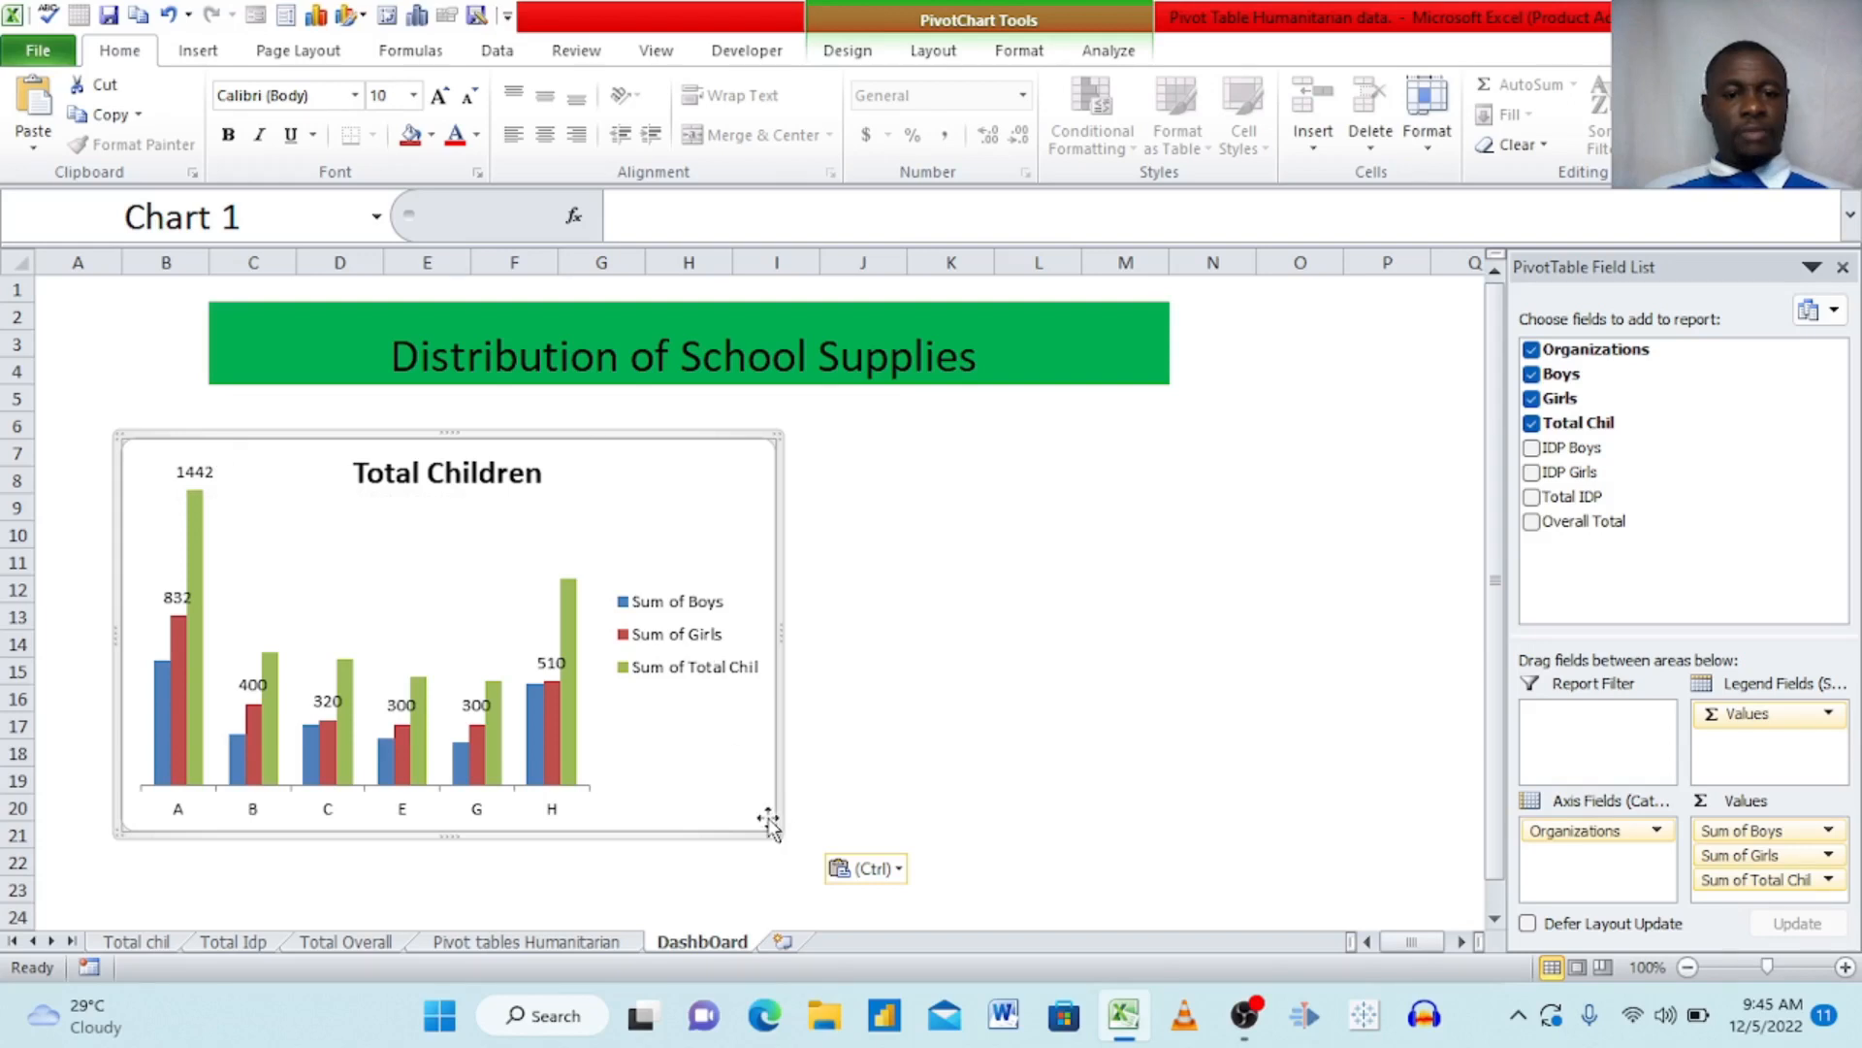
# - Shrink the pasted Total Children chart and place it below the banner, over about columns A to G, rows 6 to 17
pyautogui.moveTo(775, 832); pyautogui.dragTo(698, 742)
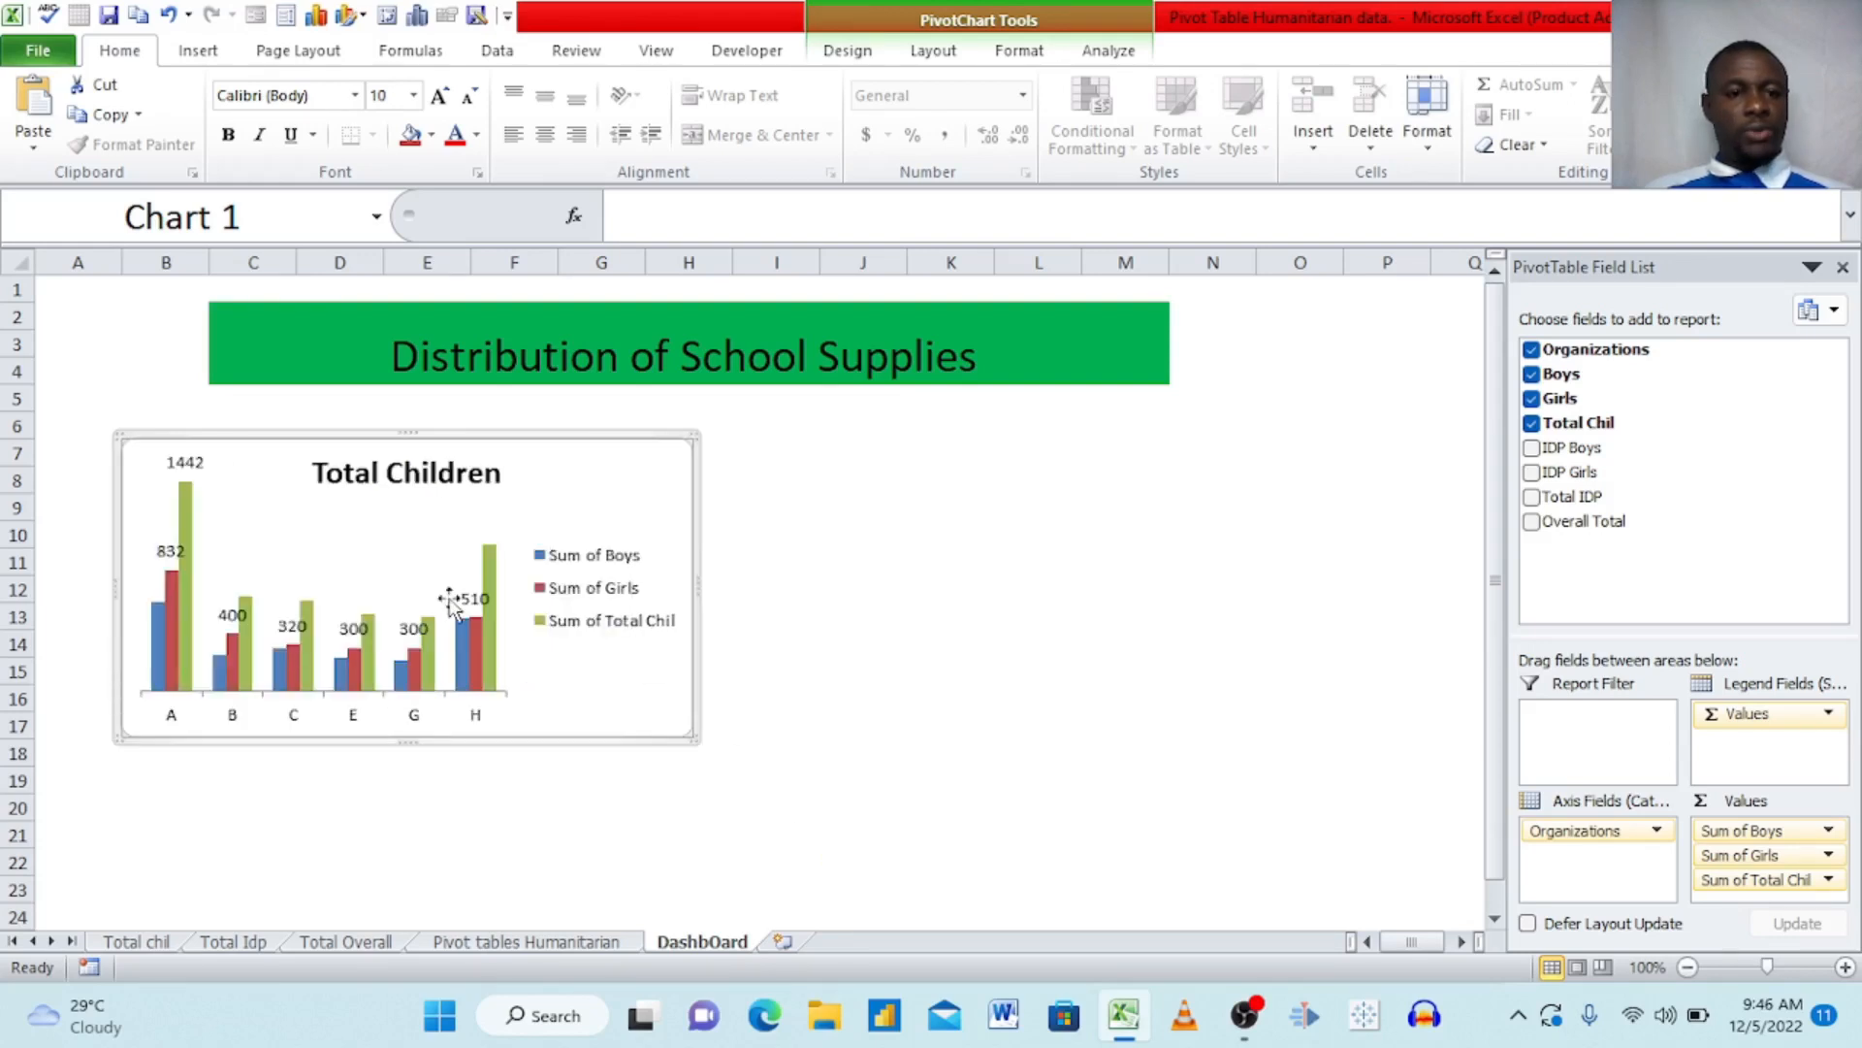
pyautogui.click(395, 565)
pyautogui.moveTo(352, 534); pyautogui.dragTo(382, 561)
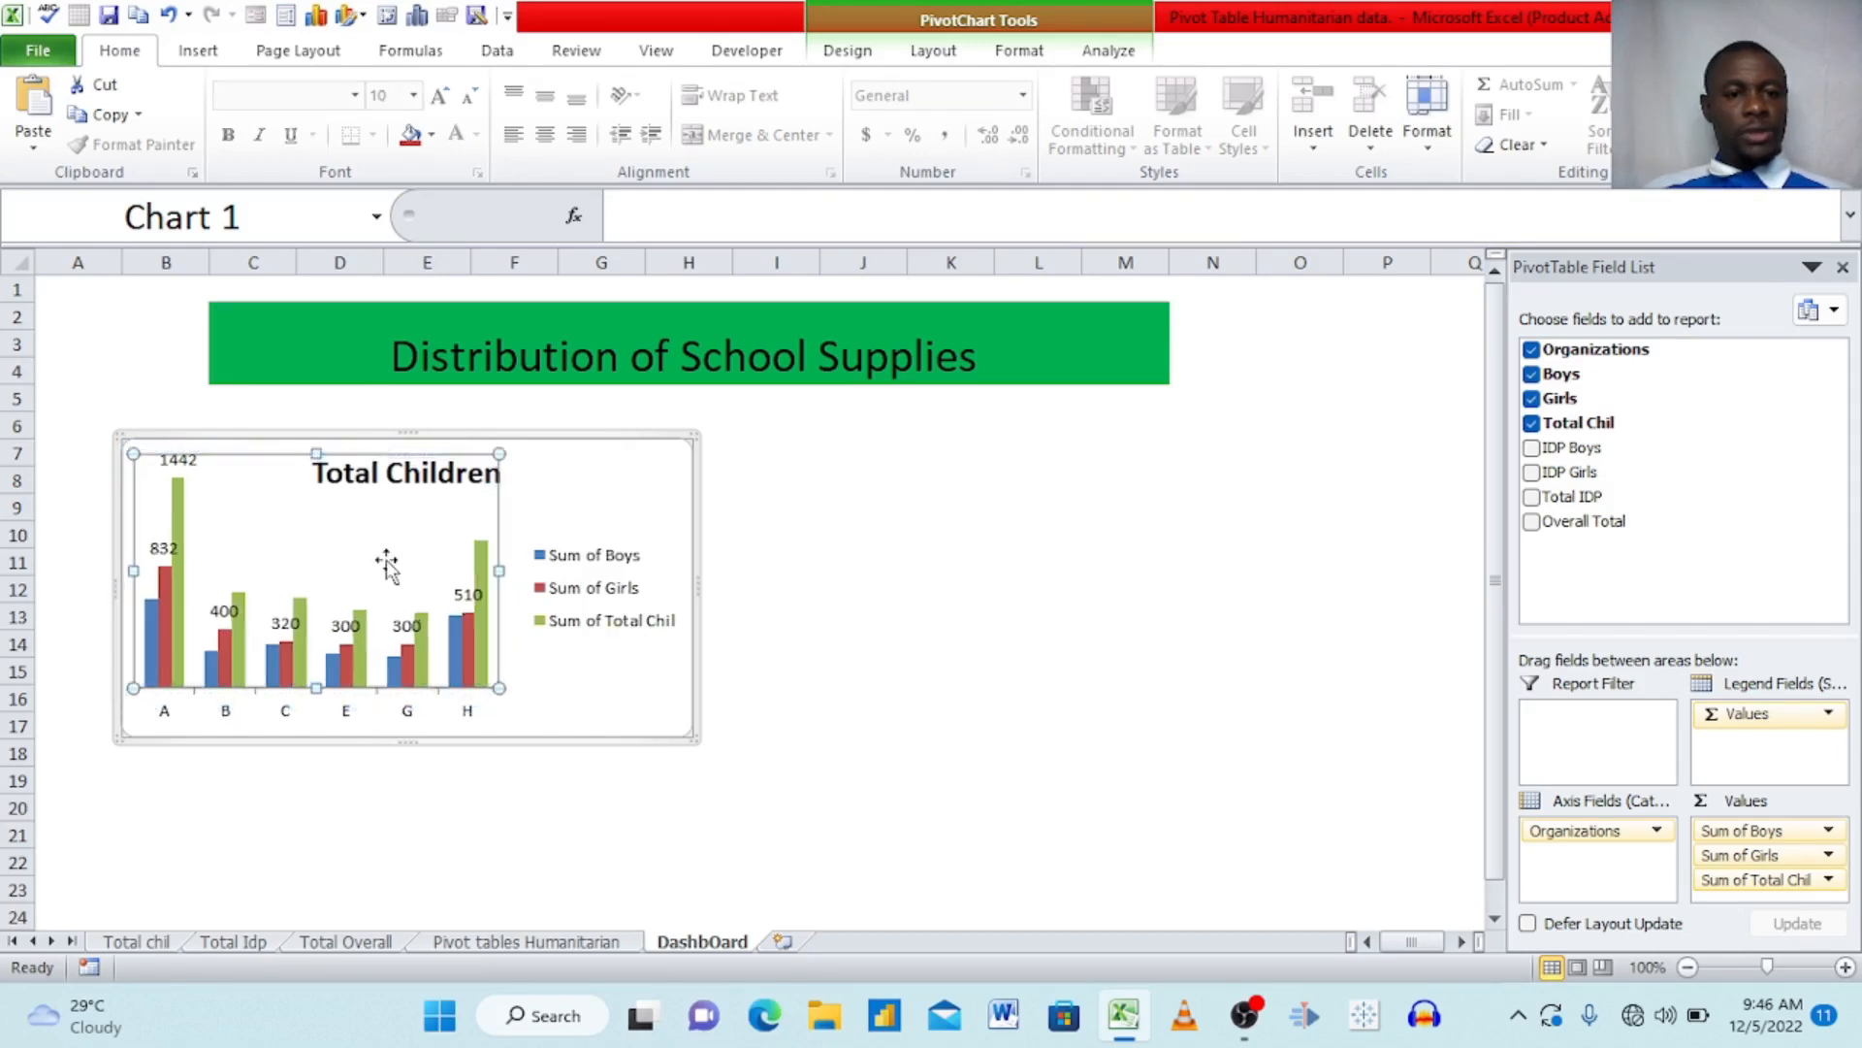
pyautogui.moveTo(573, 507); pyautogui.dragTo(520, 495)
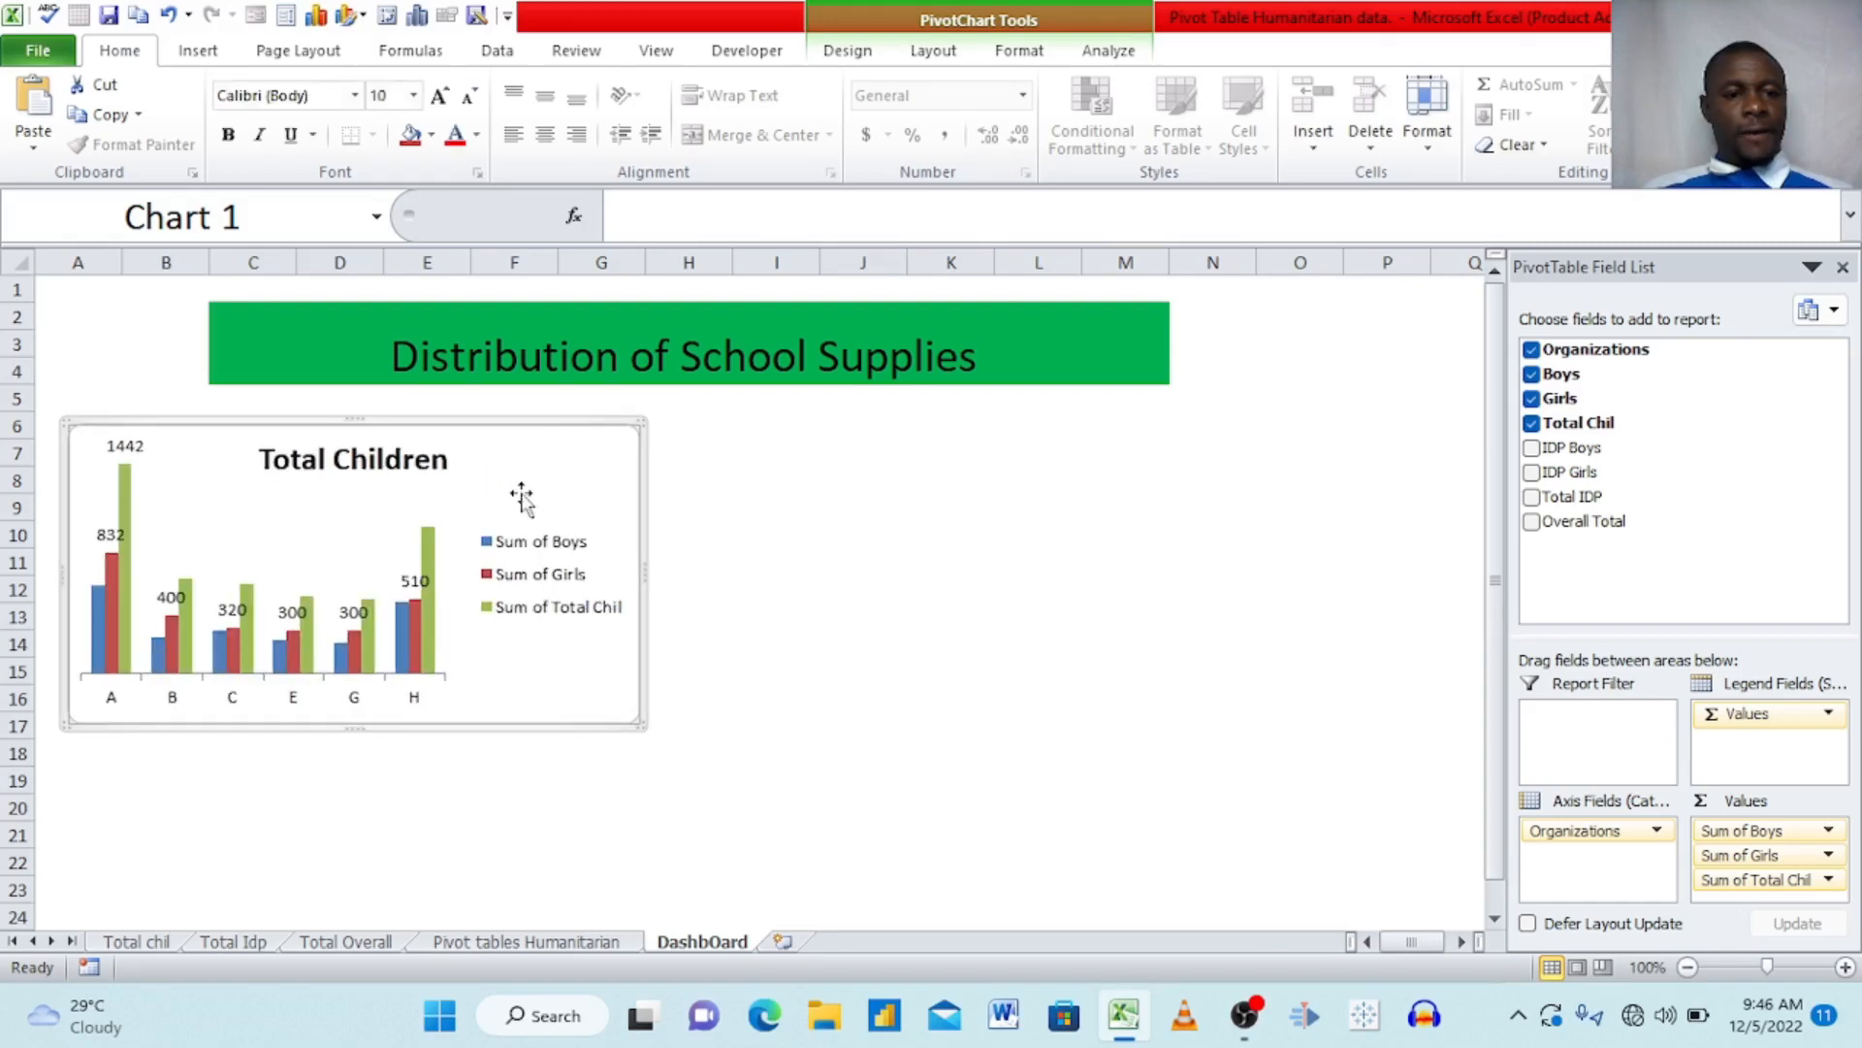
# - Build the Total Idp sheet's PivotTable with Organizations as rows and IDP Boys, IDP Girls and Total IDP as summed values
pyautogui.click(221, 945)
pyautogui.click(215, 531)
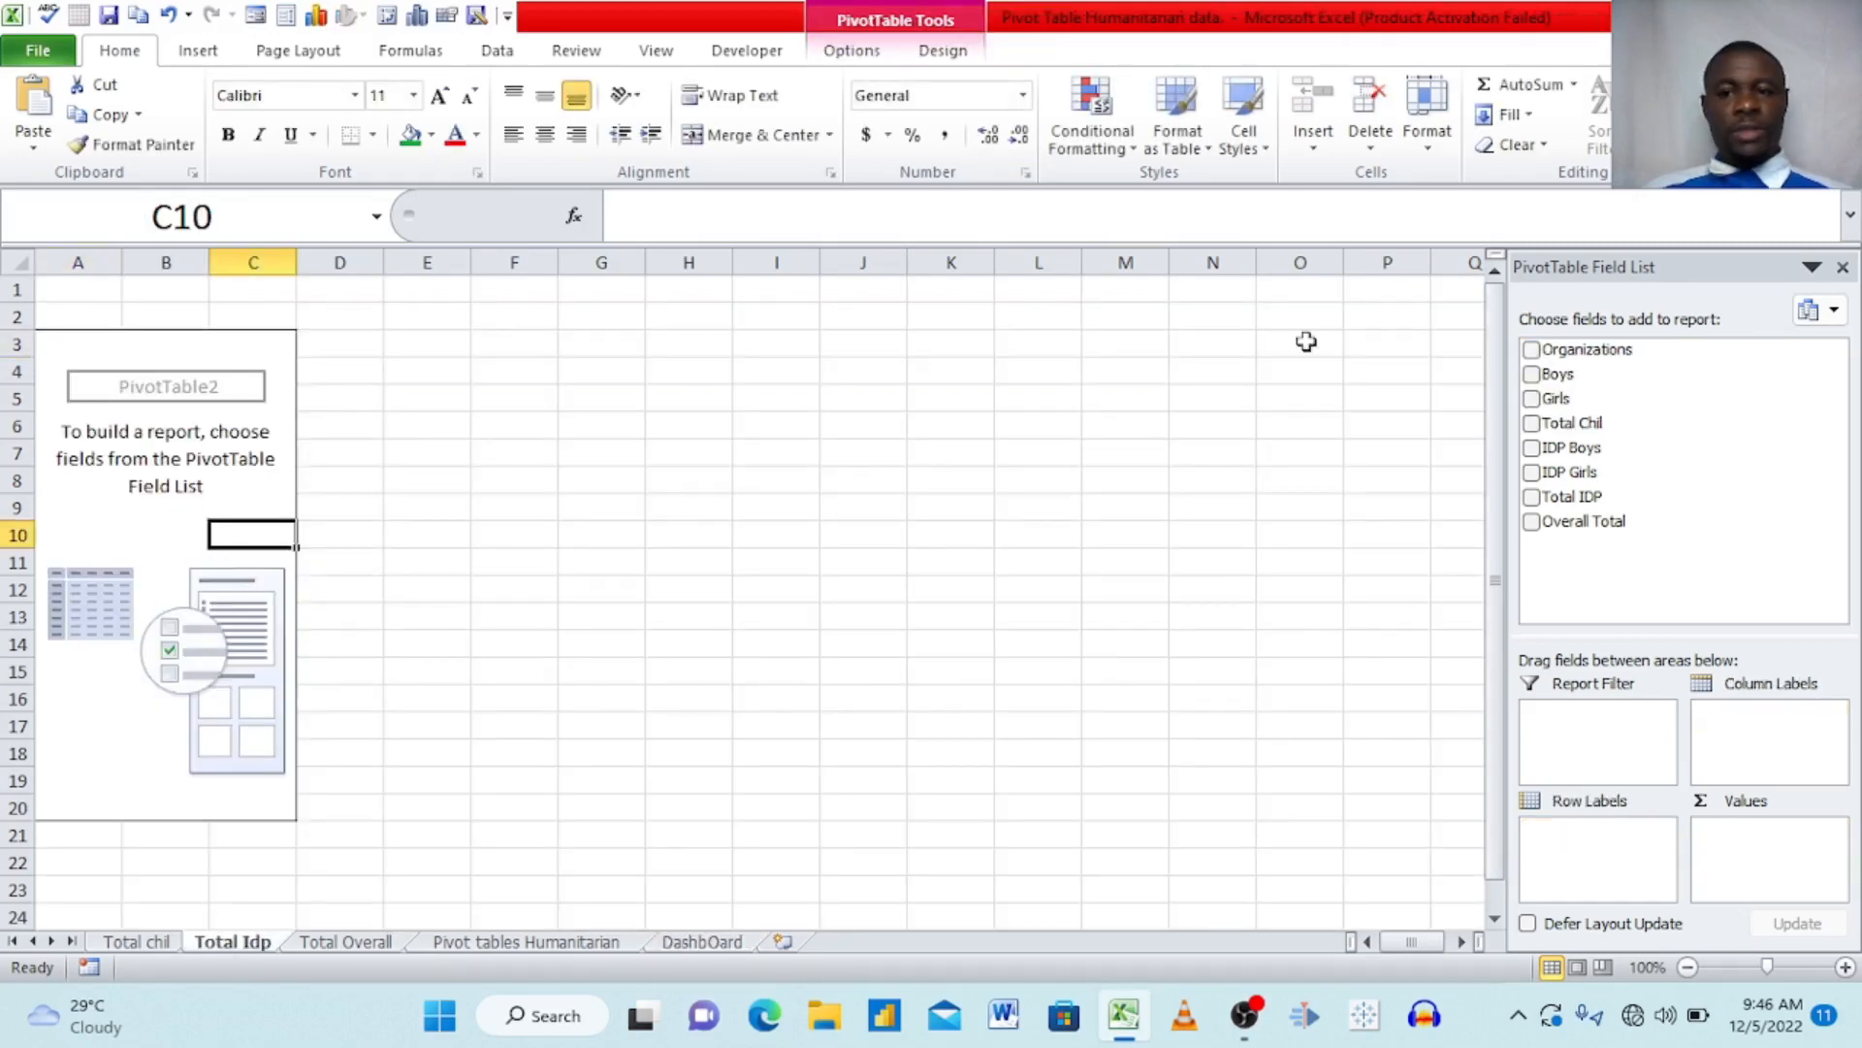
pyautogui.click(1534, 351)
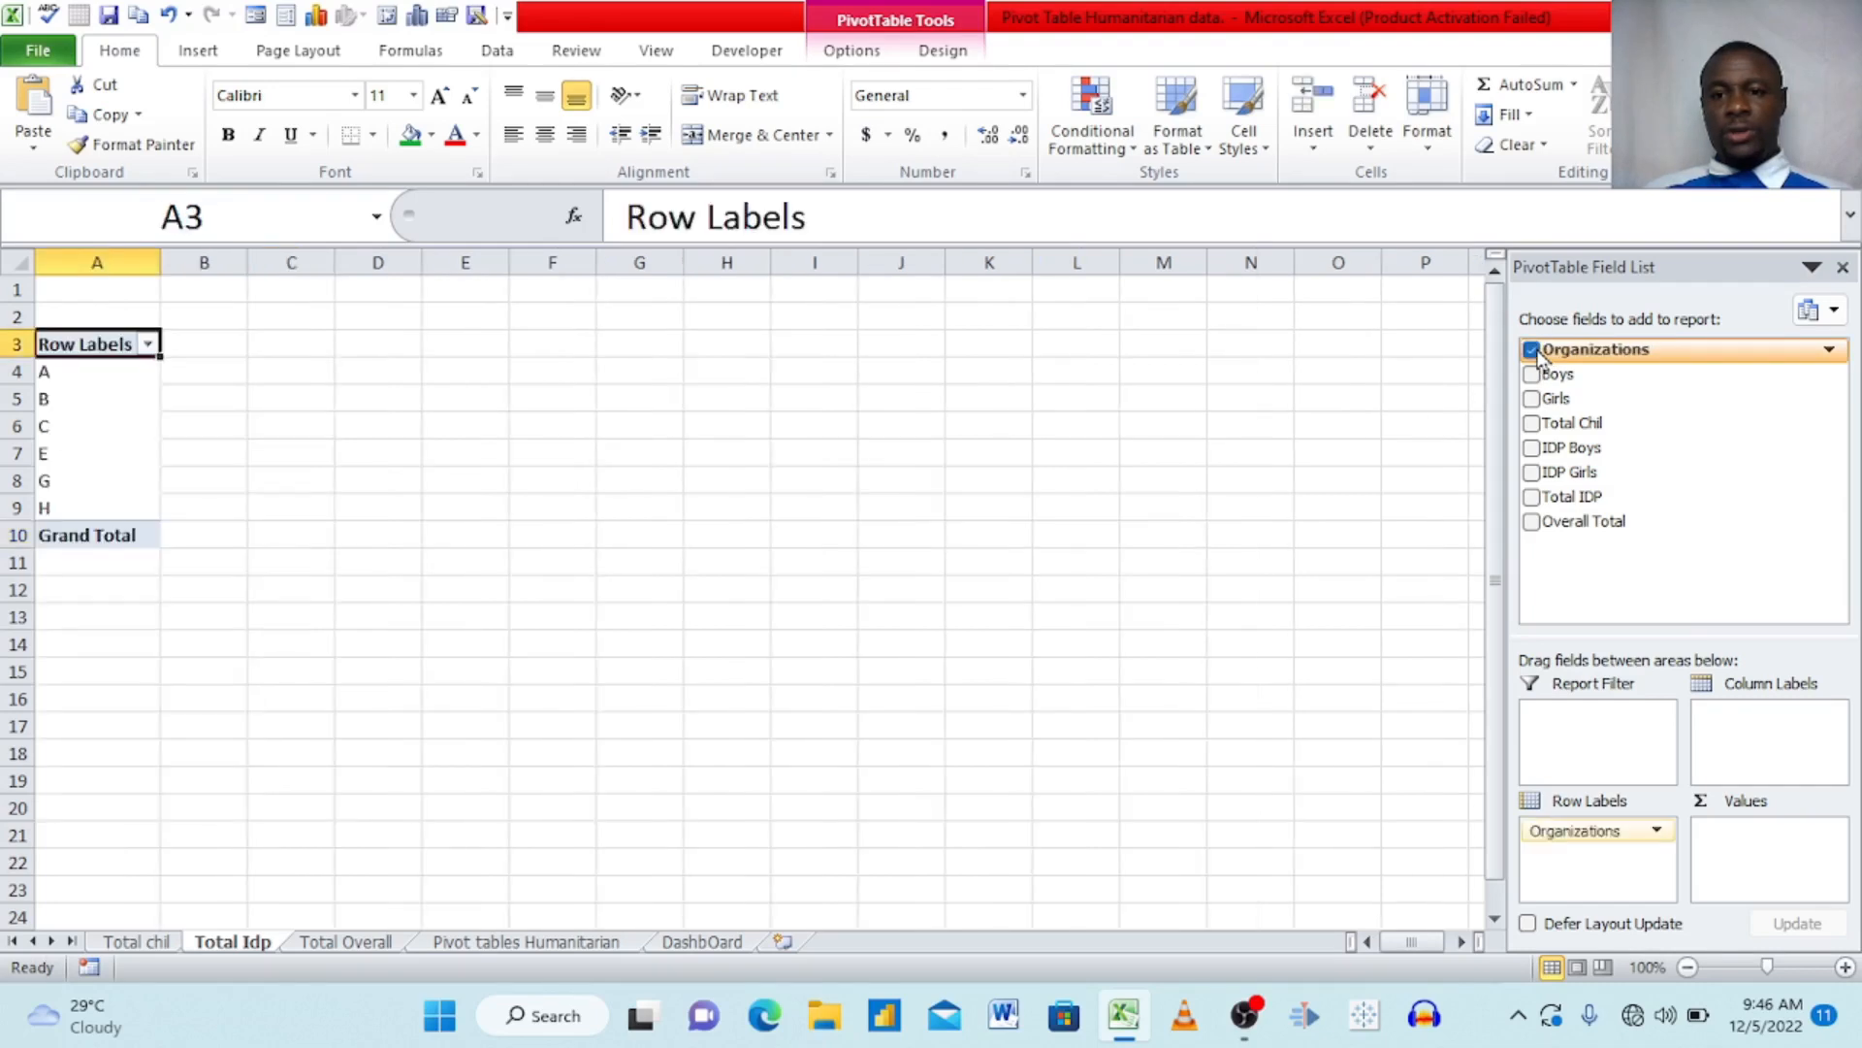
pyautogui.click(1531, 449)
pyautogui.click(1531, 472)
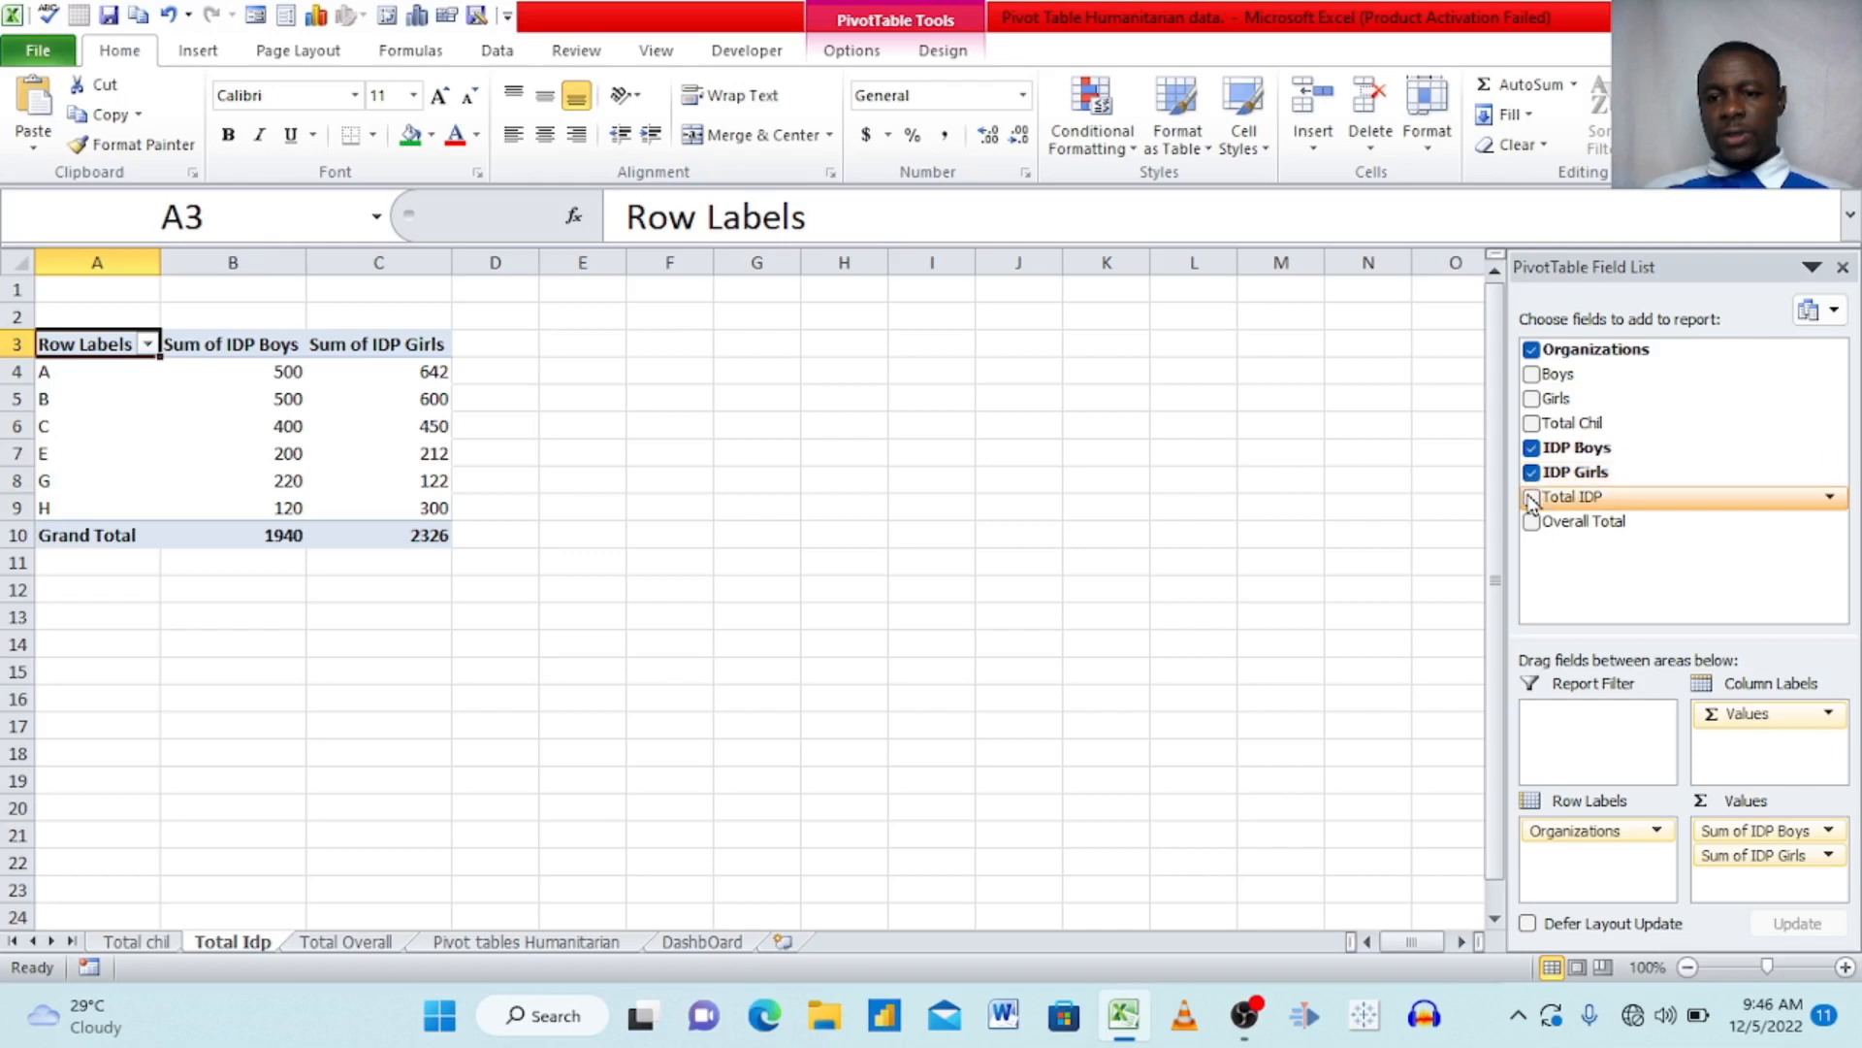
pyautogui.click(1532, 498)
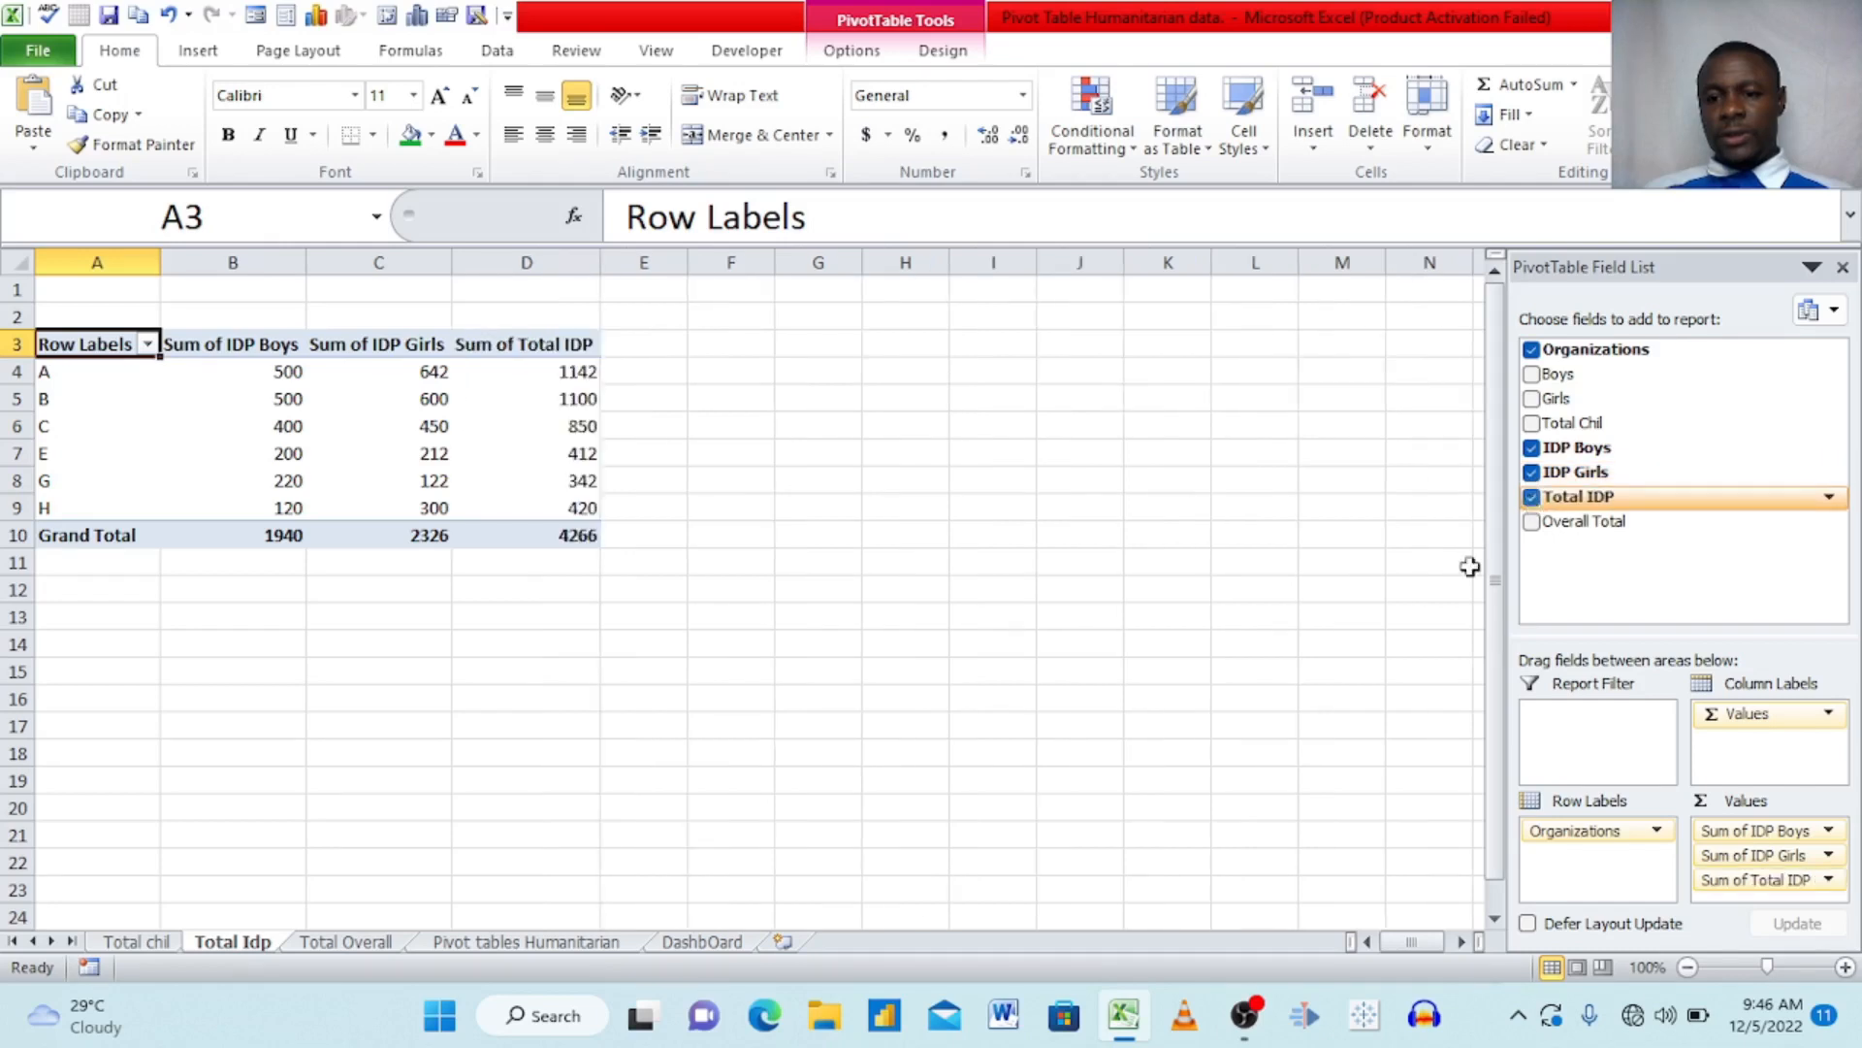
# - Insert a 100% stacked bar PivotChart from the IDP PivotTable and place it beside the data
pyautogui.click(393, 459)
pyautogui.click(314, 26)
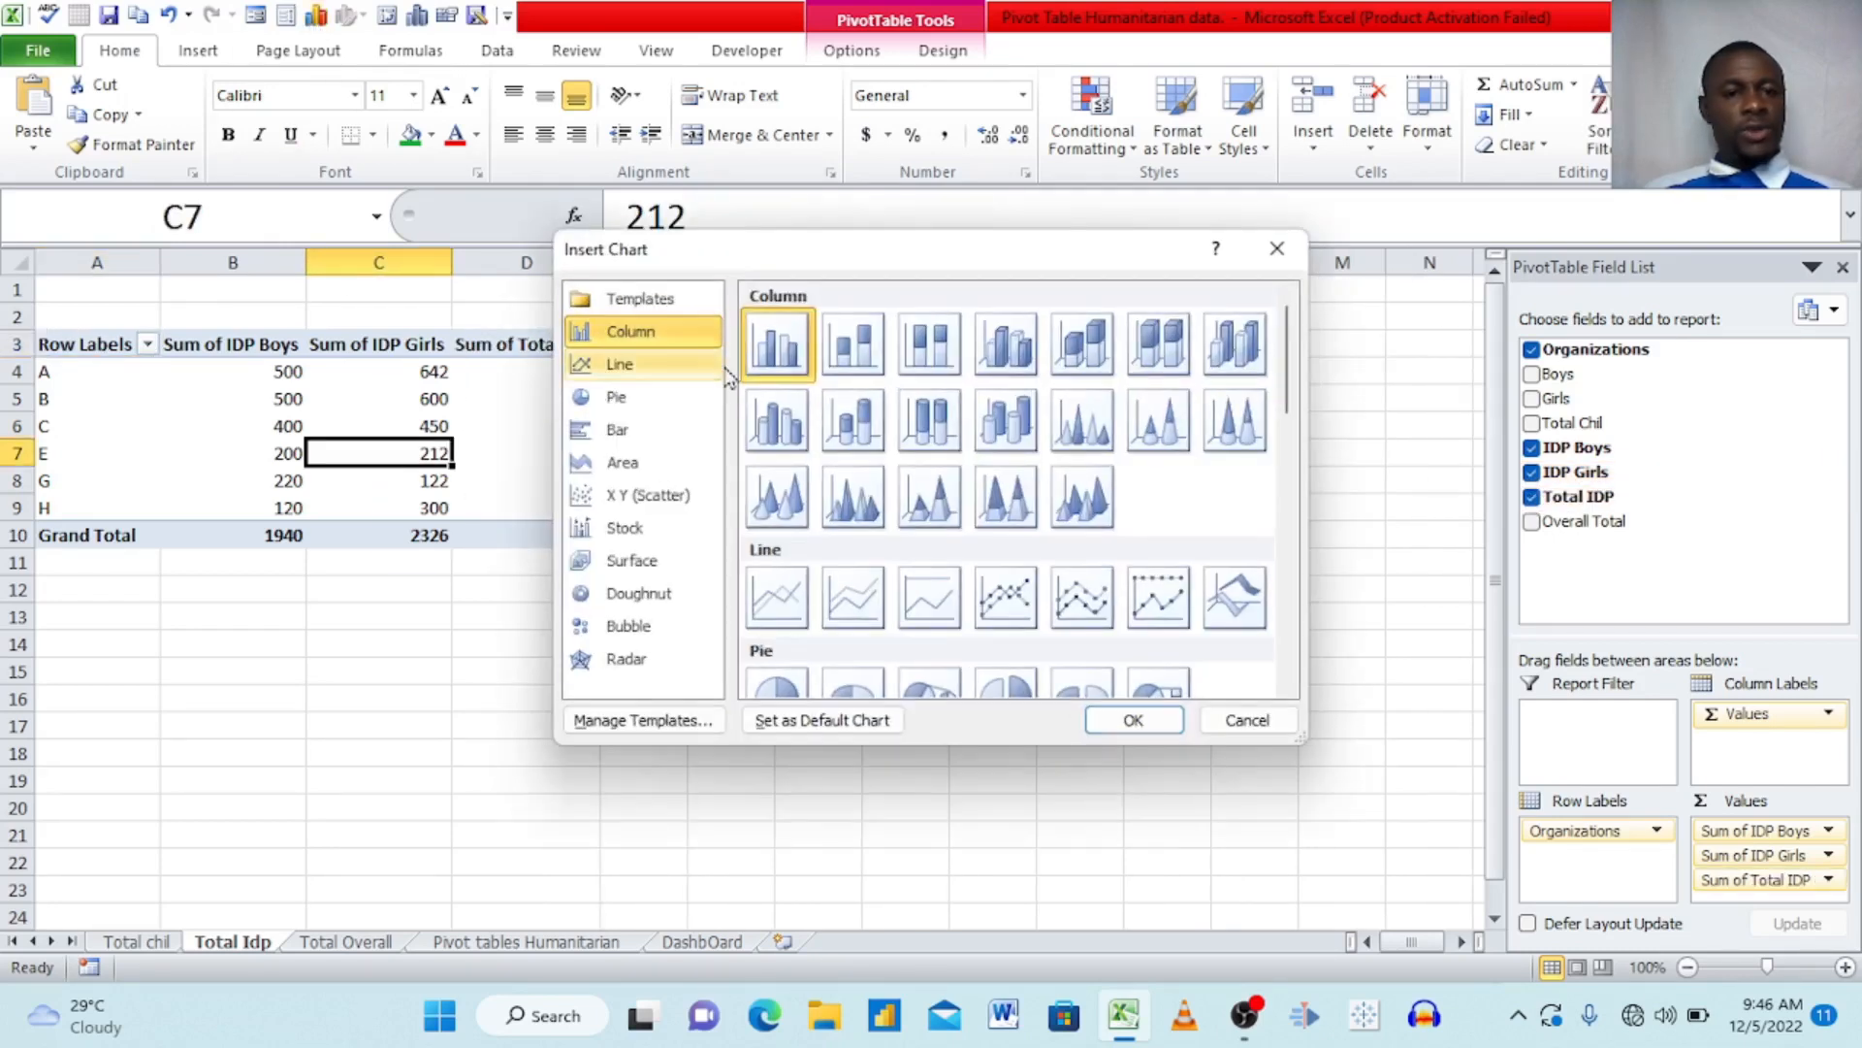
pyautogui.click(620, 431)
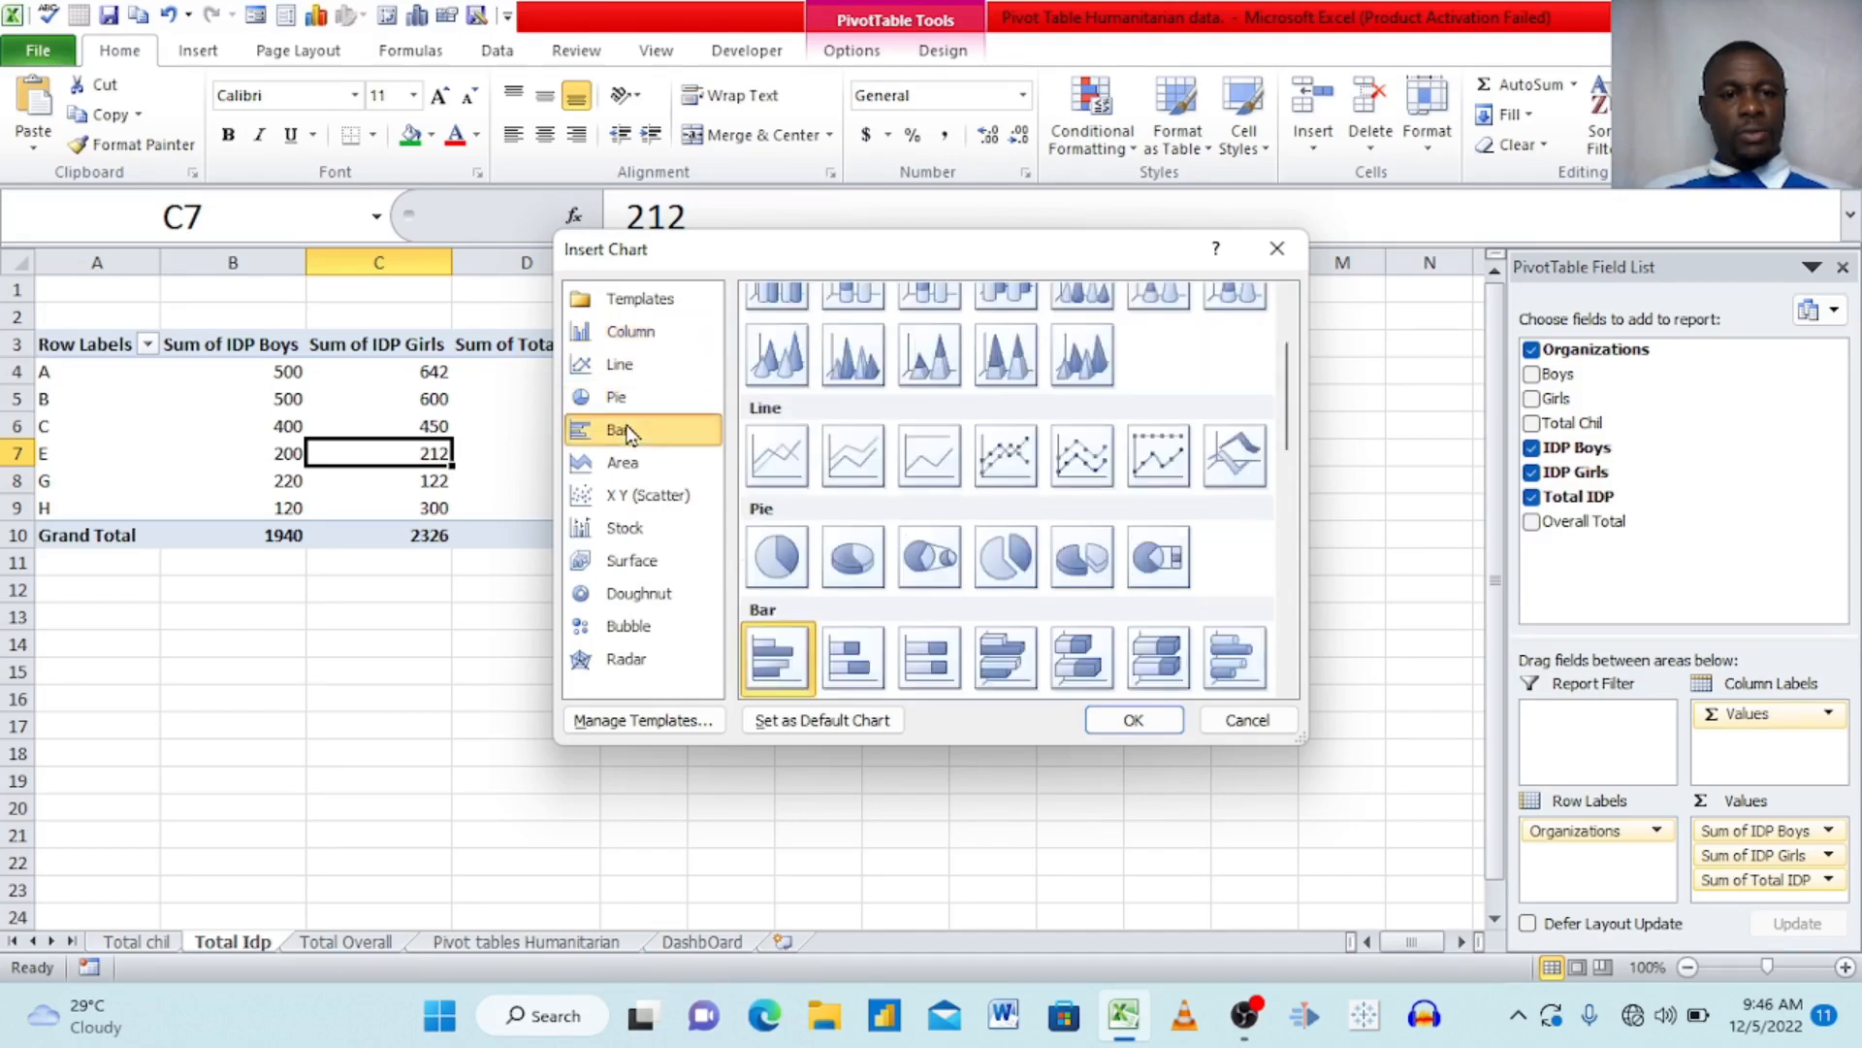
pyautogui.click(922, 664)
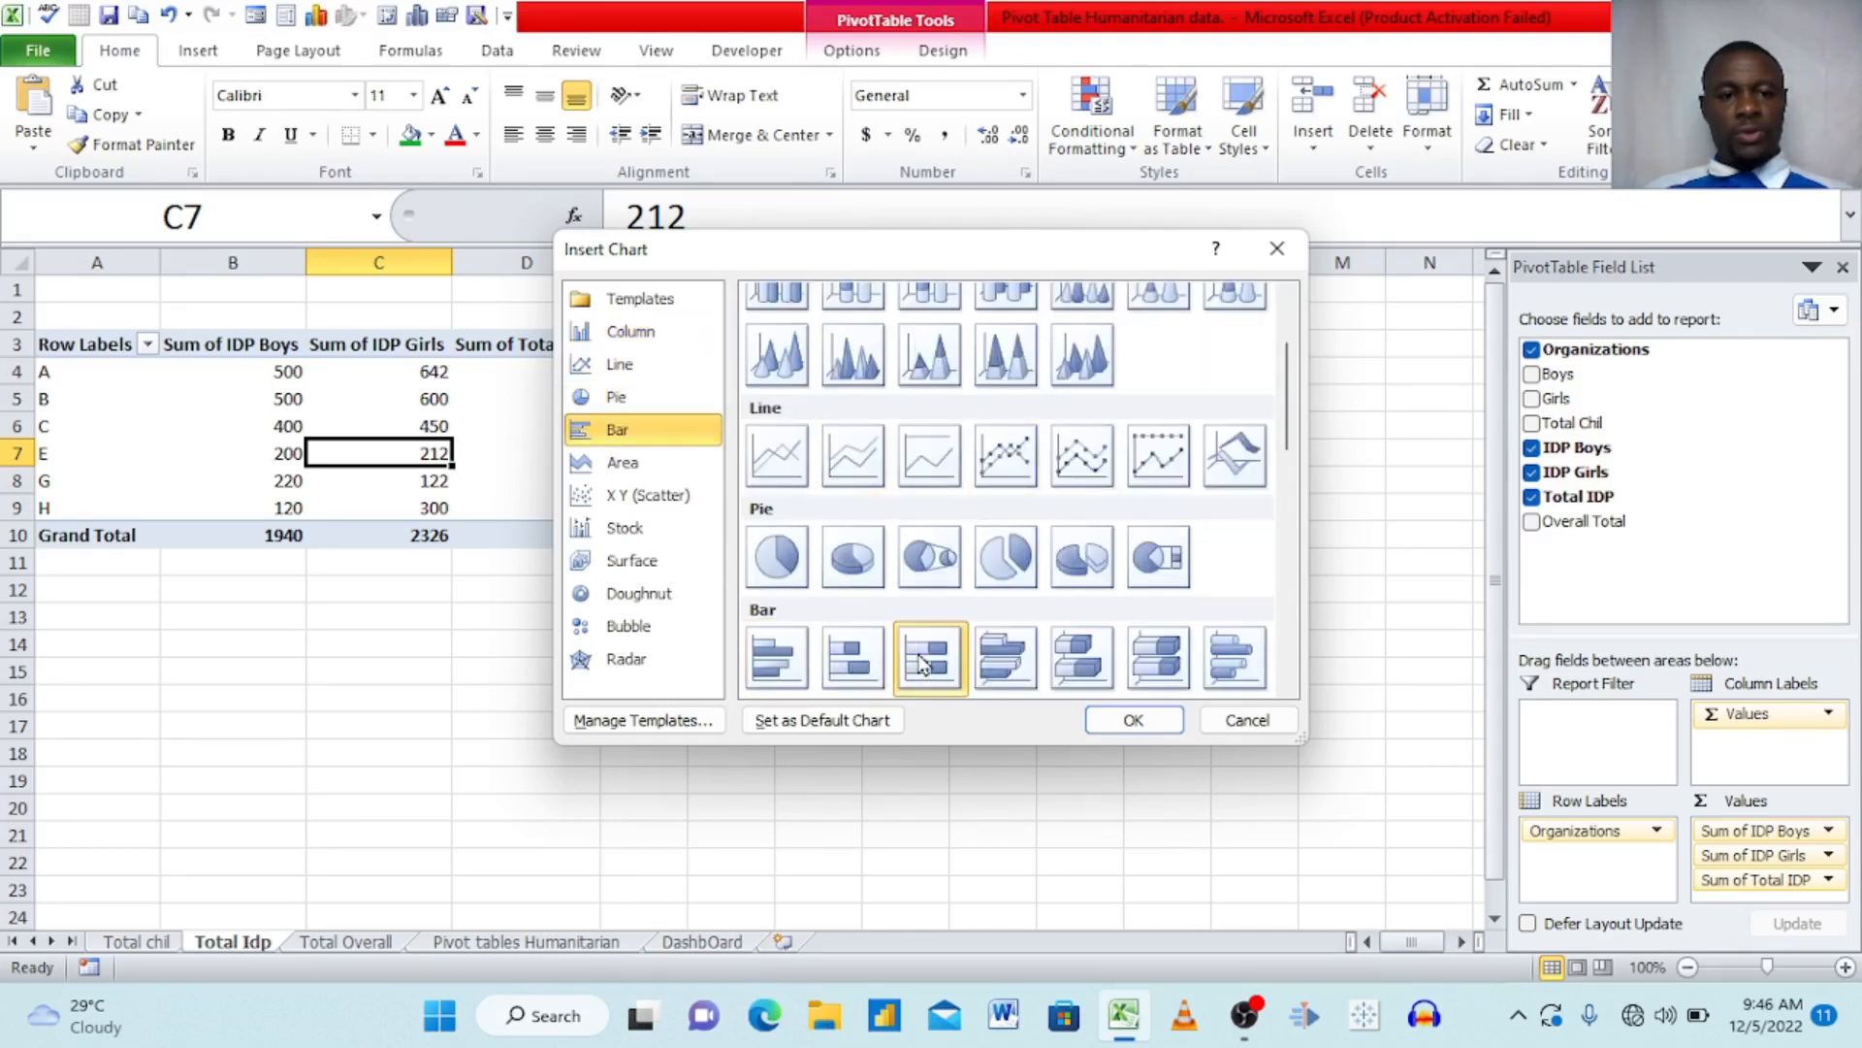
pyautogui.click(1125, 719)
pyautogui.moveTo(961, 514); pyautogui.dragTo(1034, 442)
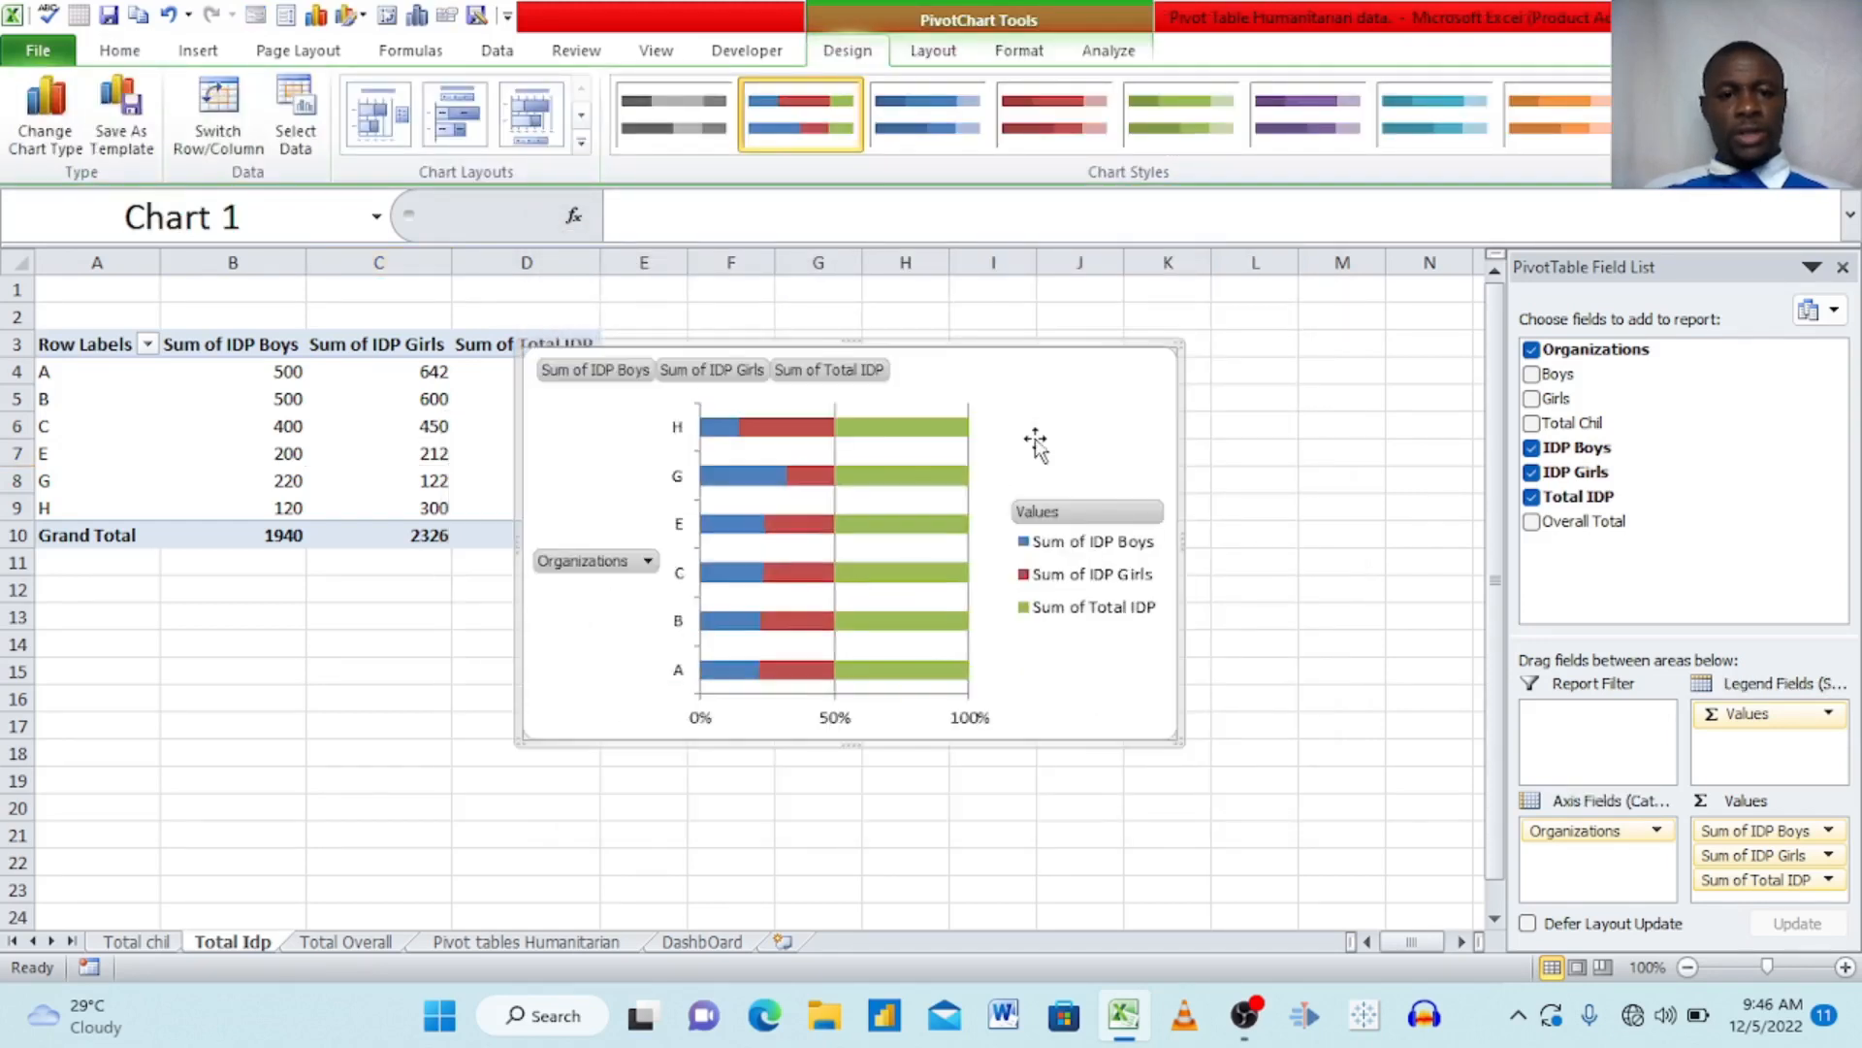
# - Hide all field buttons on the IDP PivotChart
pyautogui.click(575, 563)
pyautogui.rightClick(572, 562)
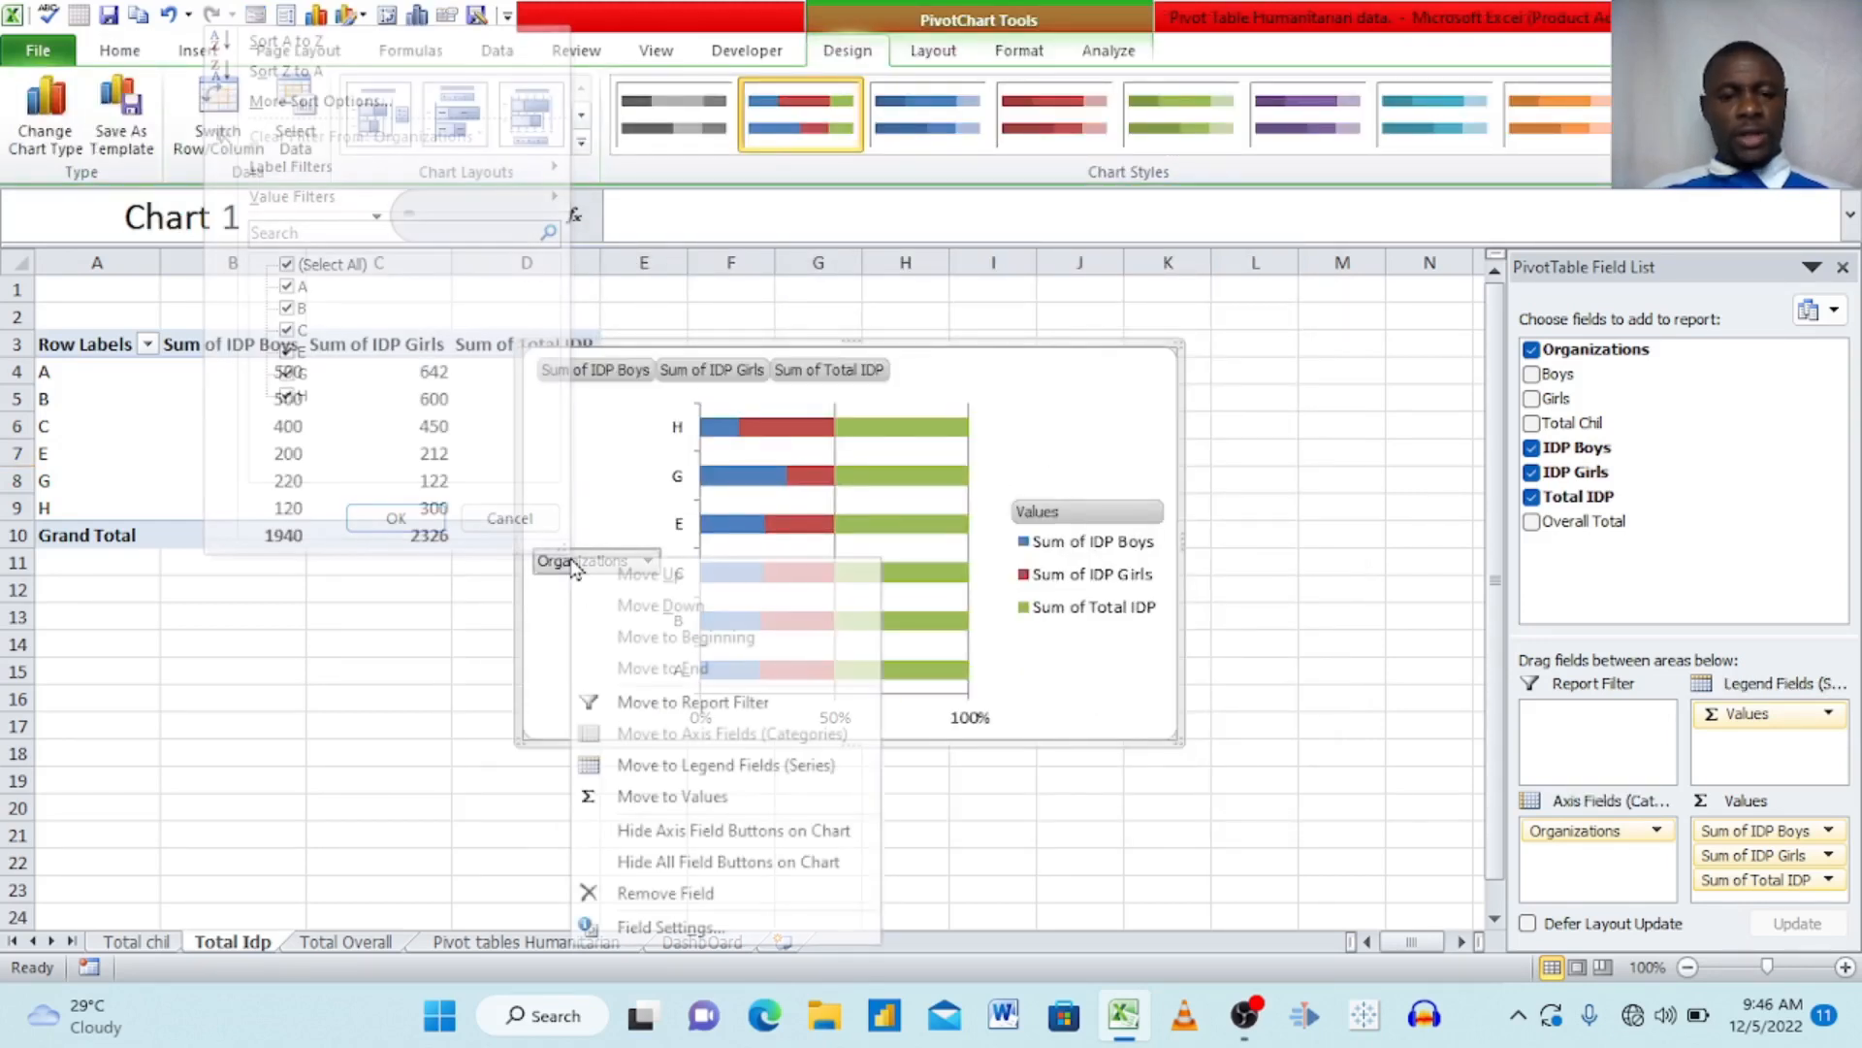
pyautogui.click(700, 863)
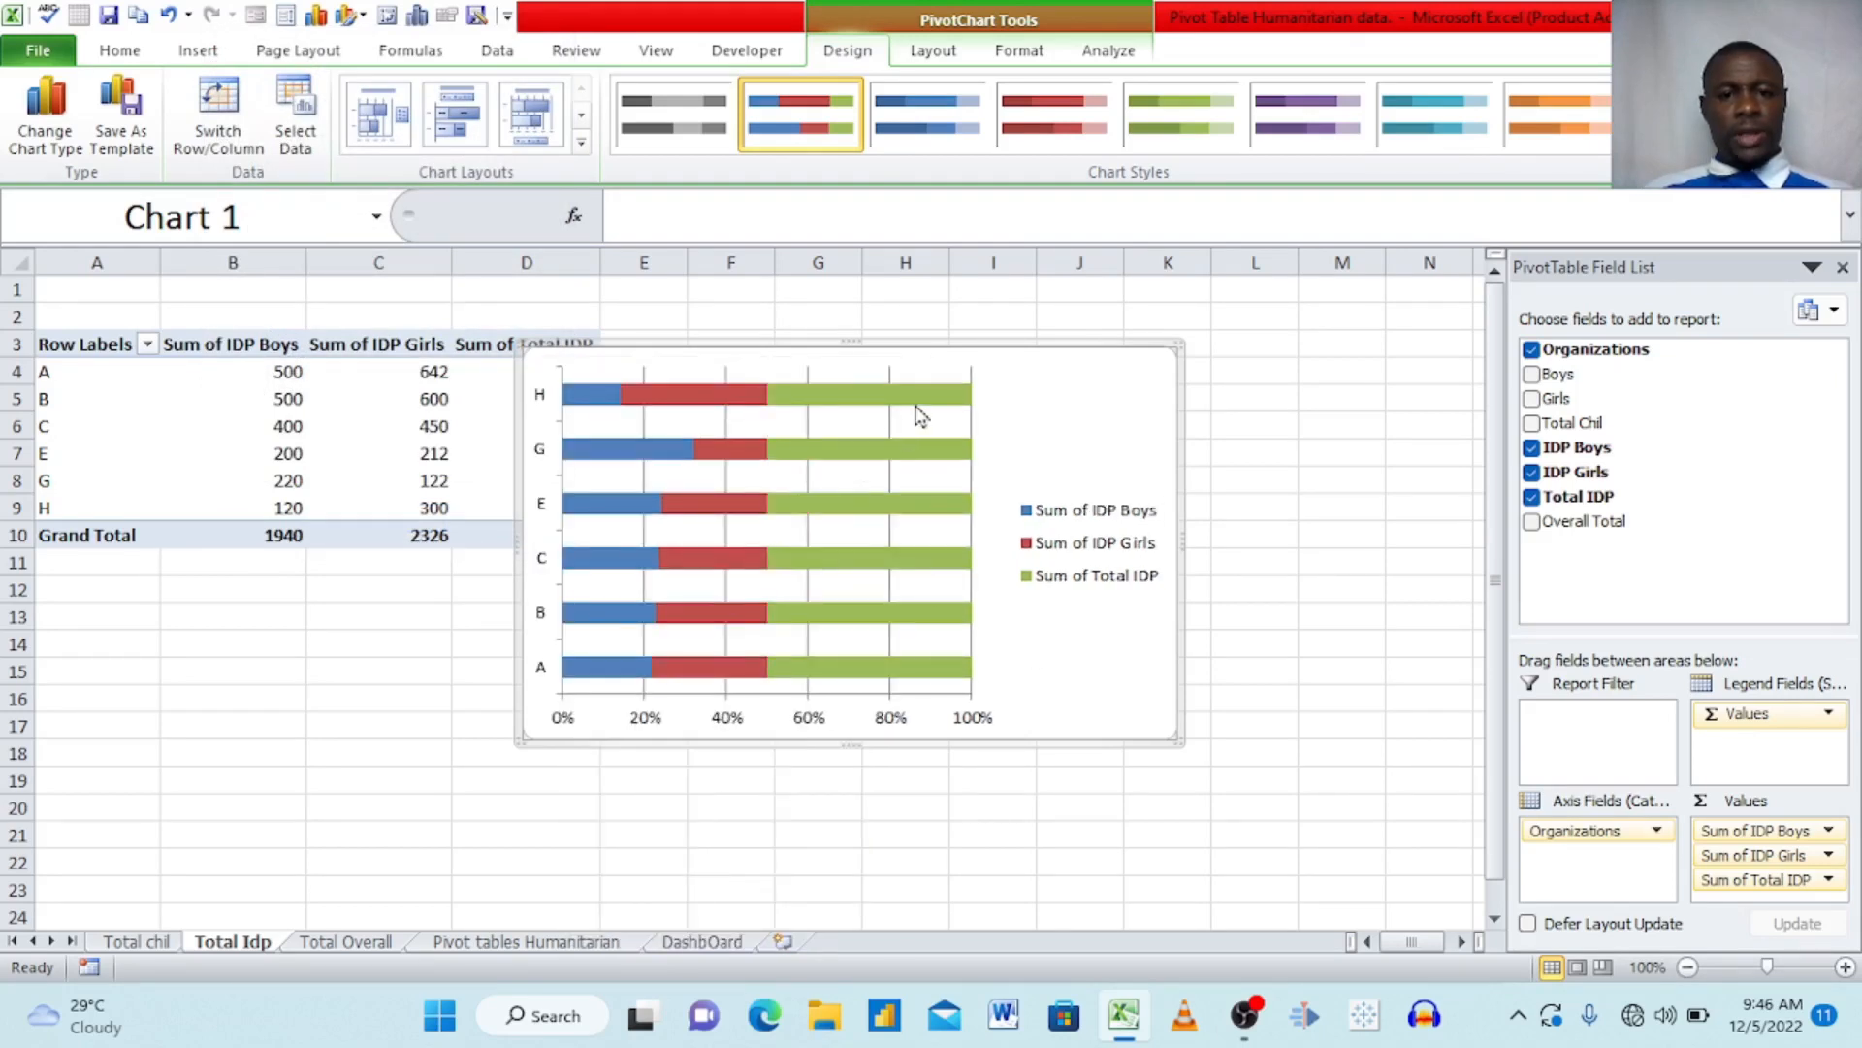
# - Format the IDP chart's major gridlines with the No line color option
pyautogui.click(892, 427)
pyautogui.rightClick(897, 427)
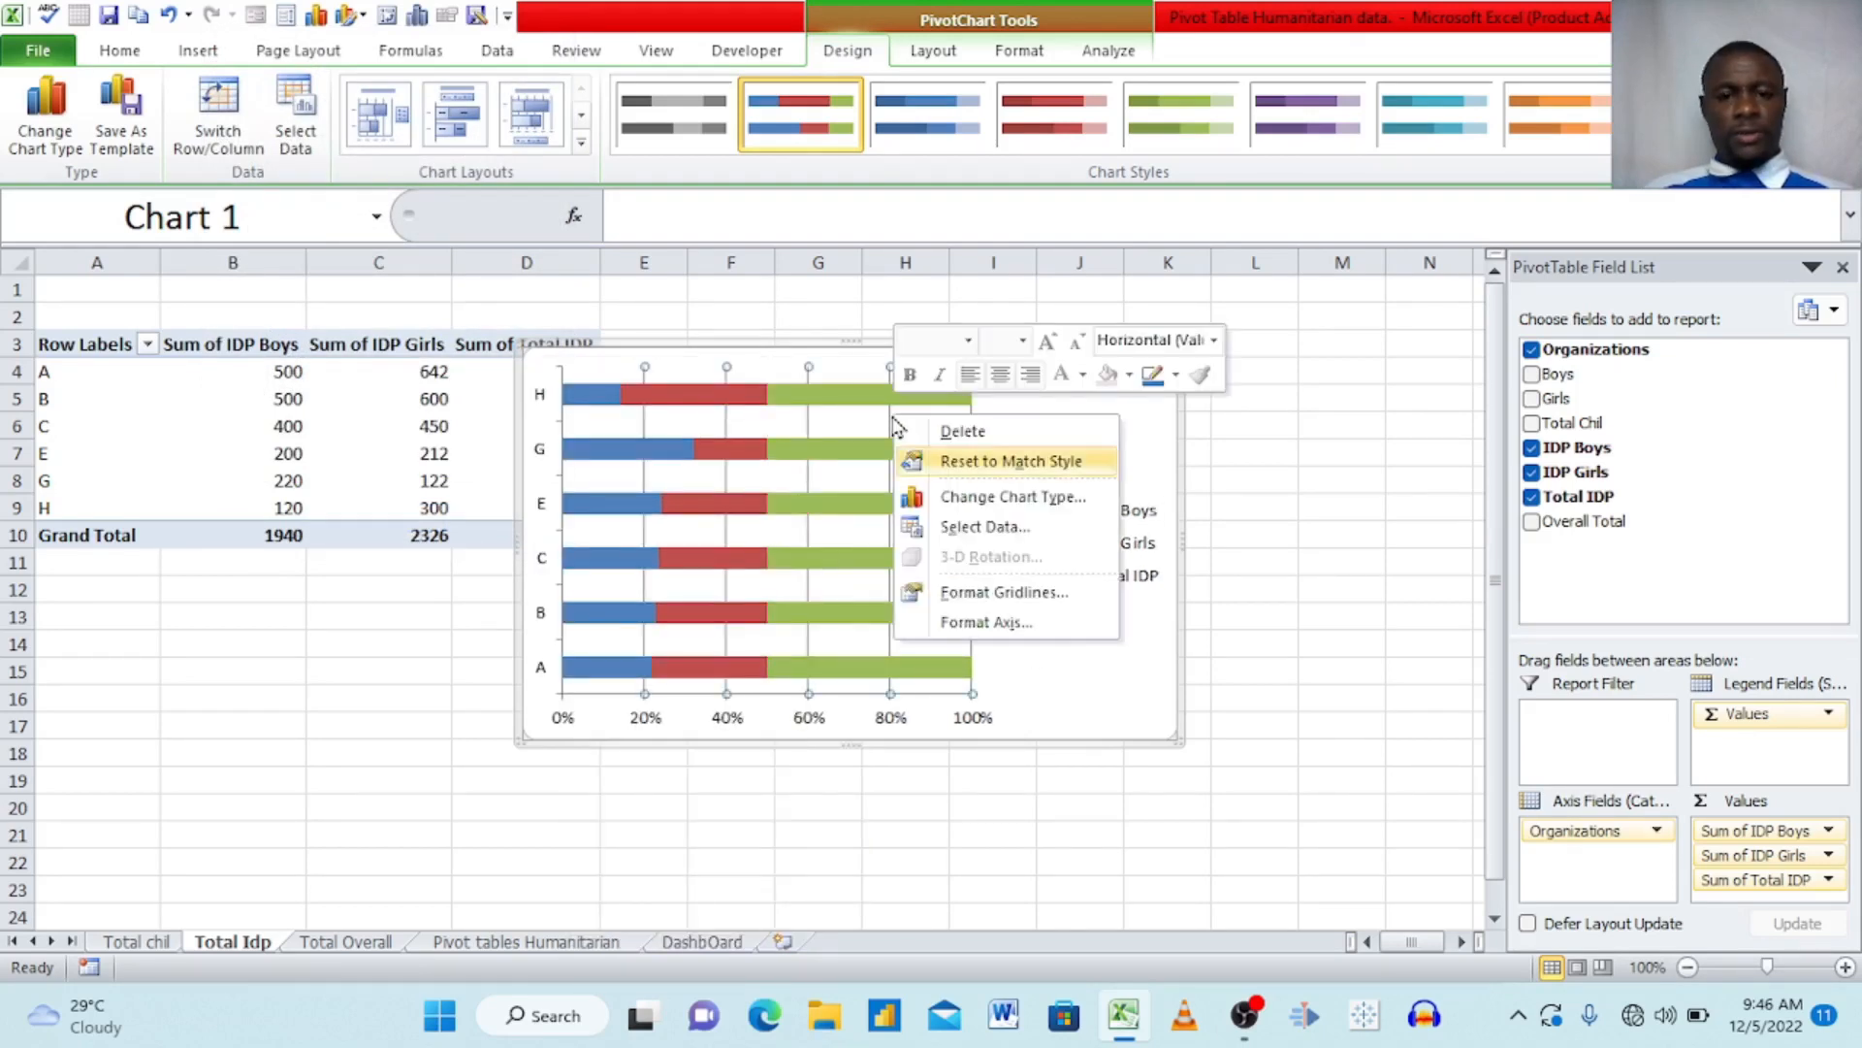
pyautogui.click(1005, 593)
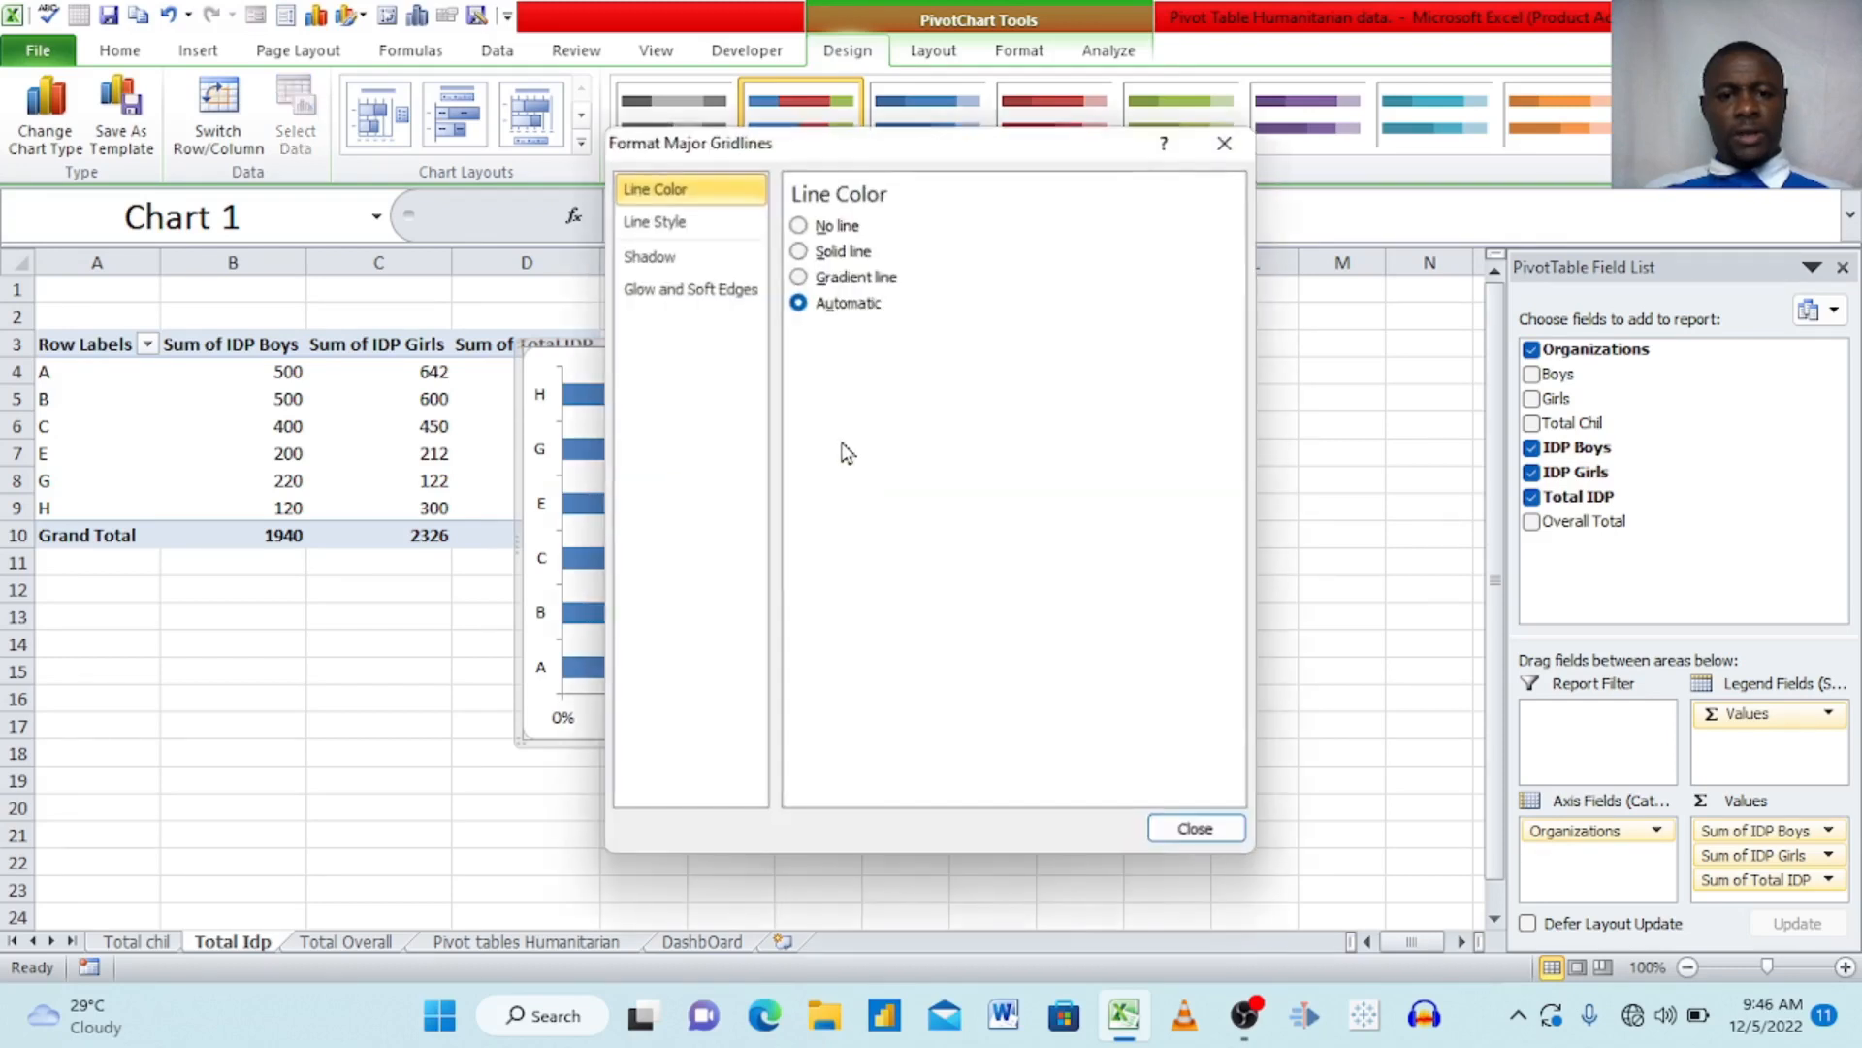
pyautogui.click(799, 224)
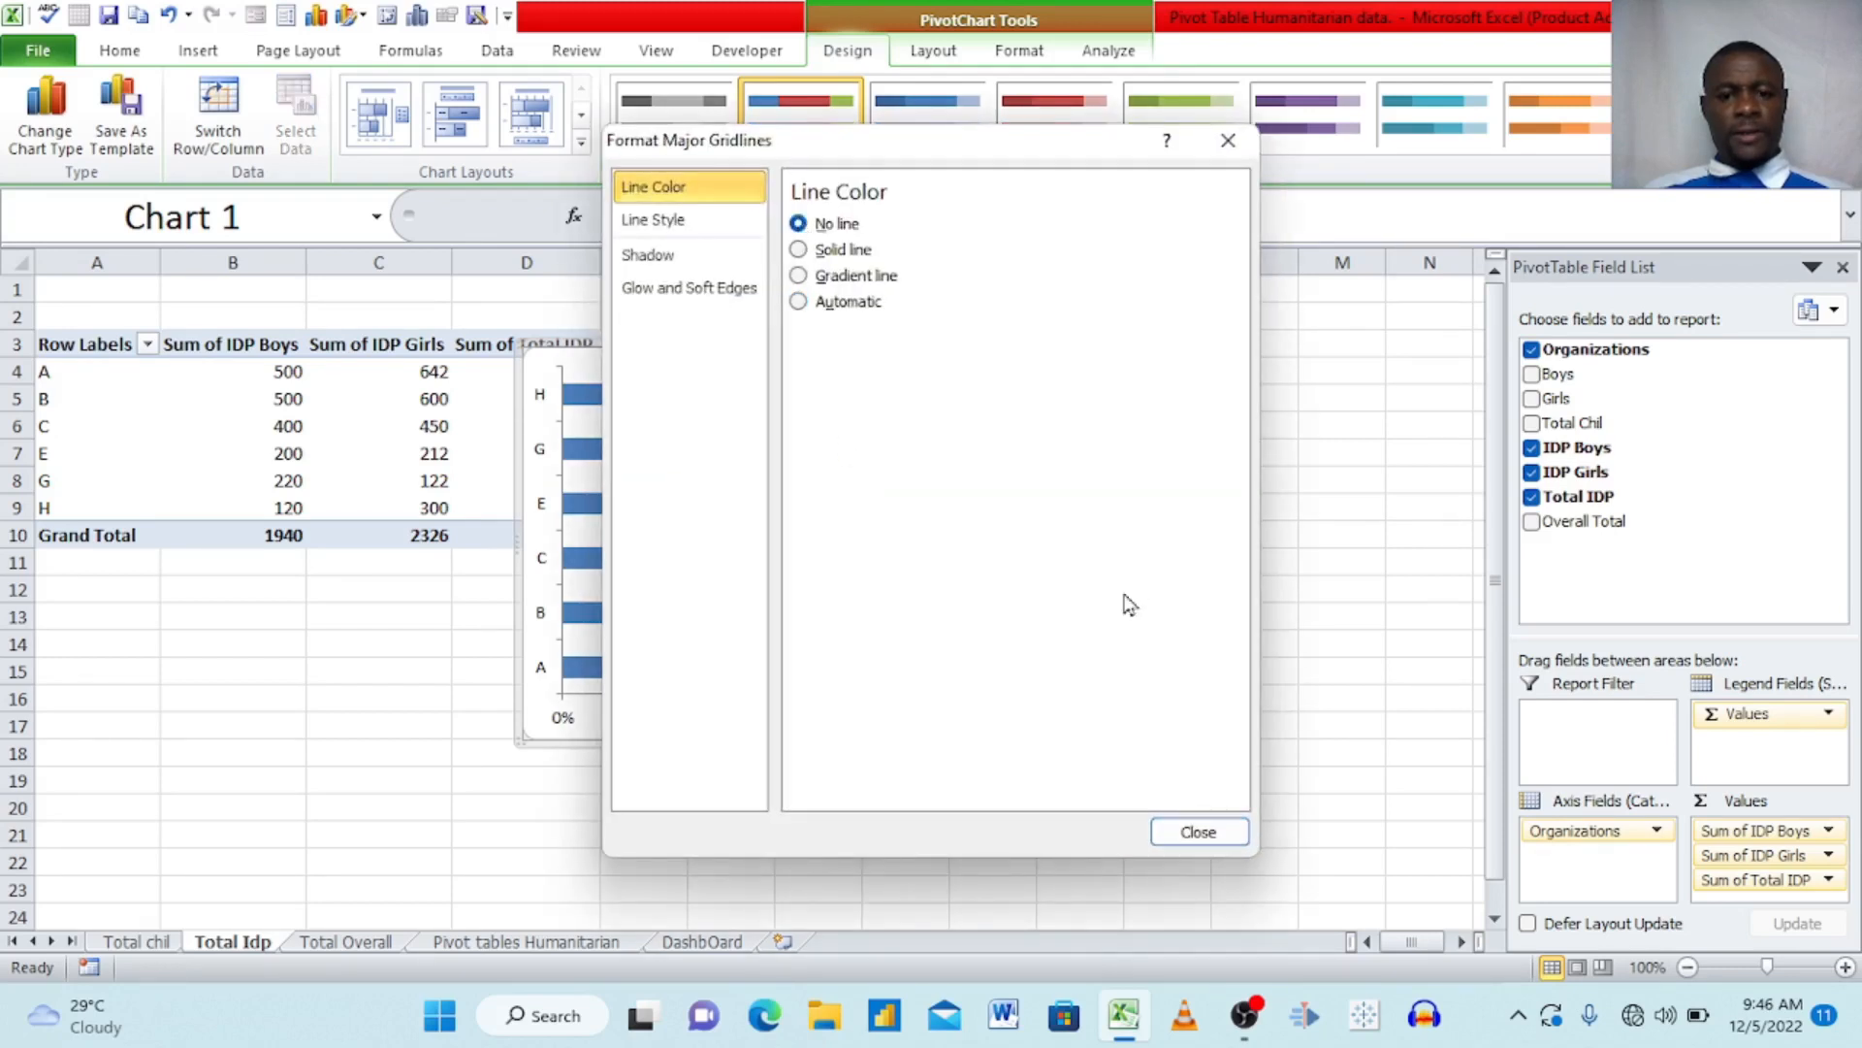
pyautogui.click(1199, 833)
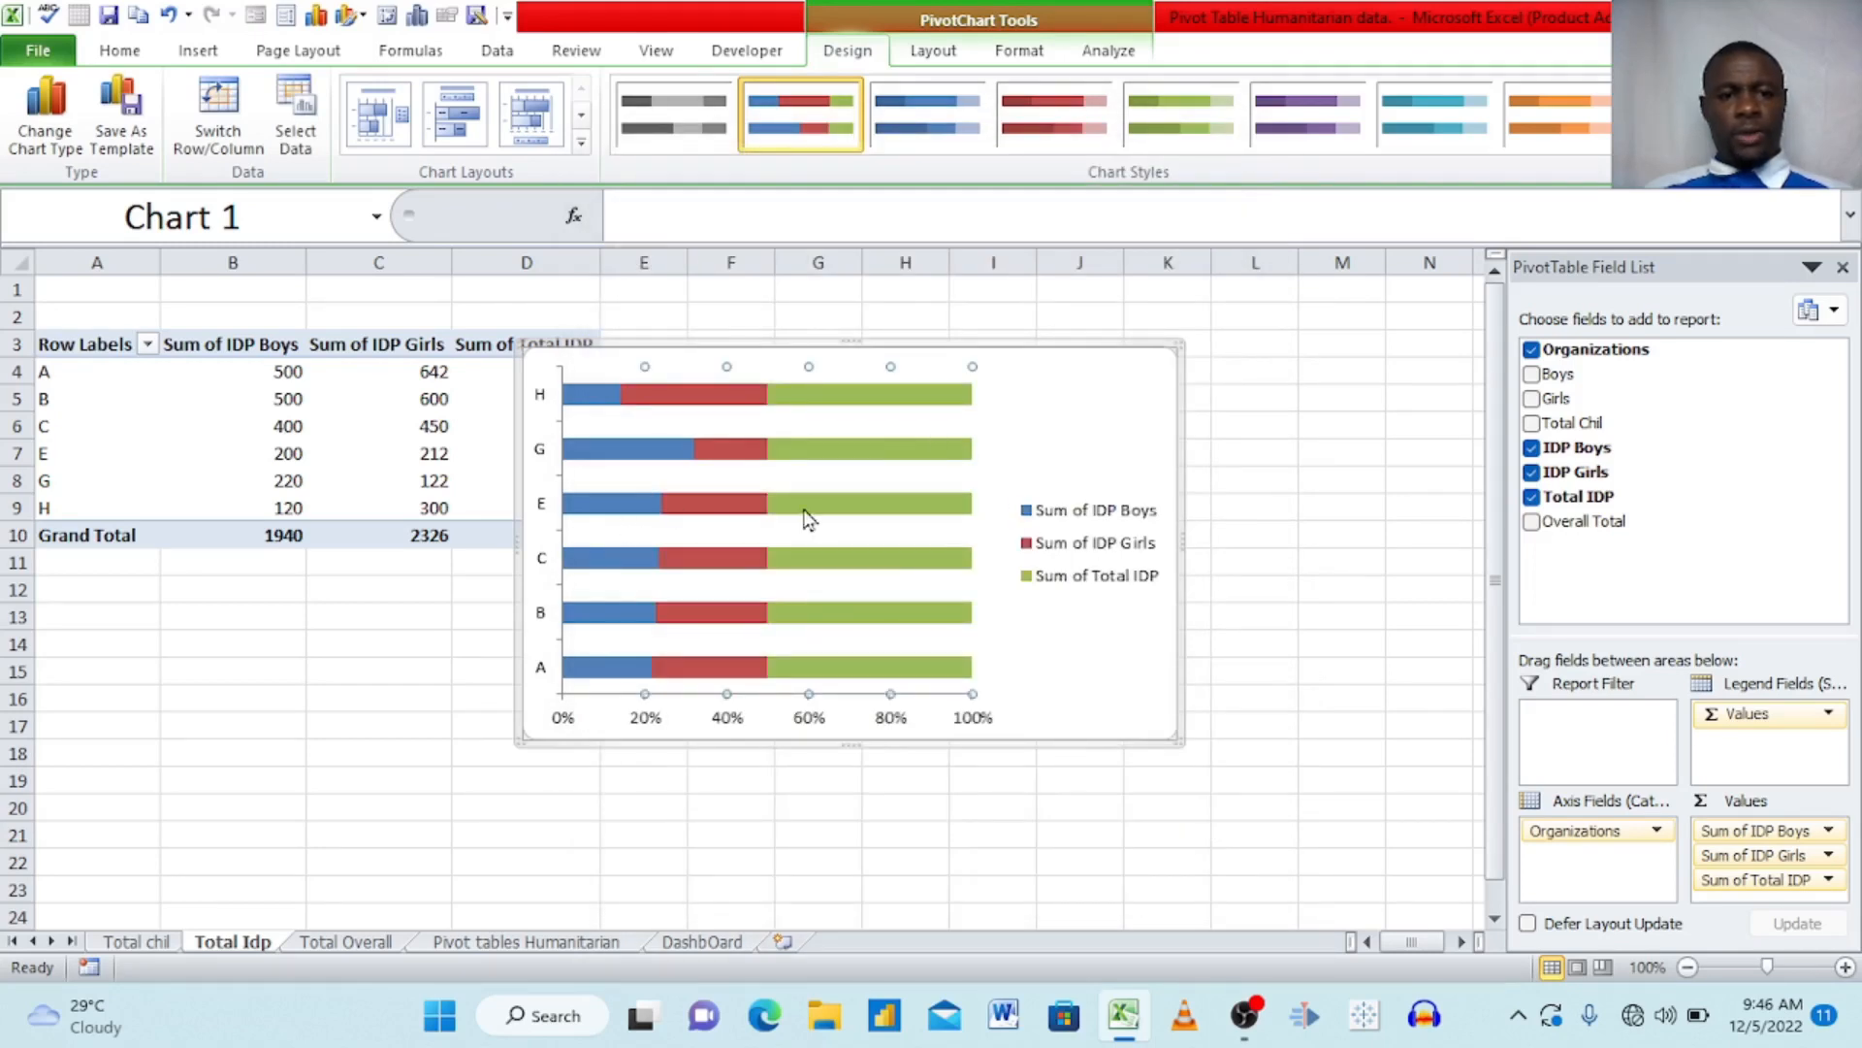
# - Add data labels to the Sum of Total IDP, Sum of IDP Girls and Sum of IDP Boys series
pyautogui.click(840, 514)
pyautogui.rightClick(851, 507)
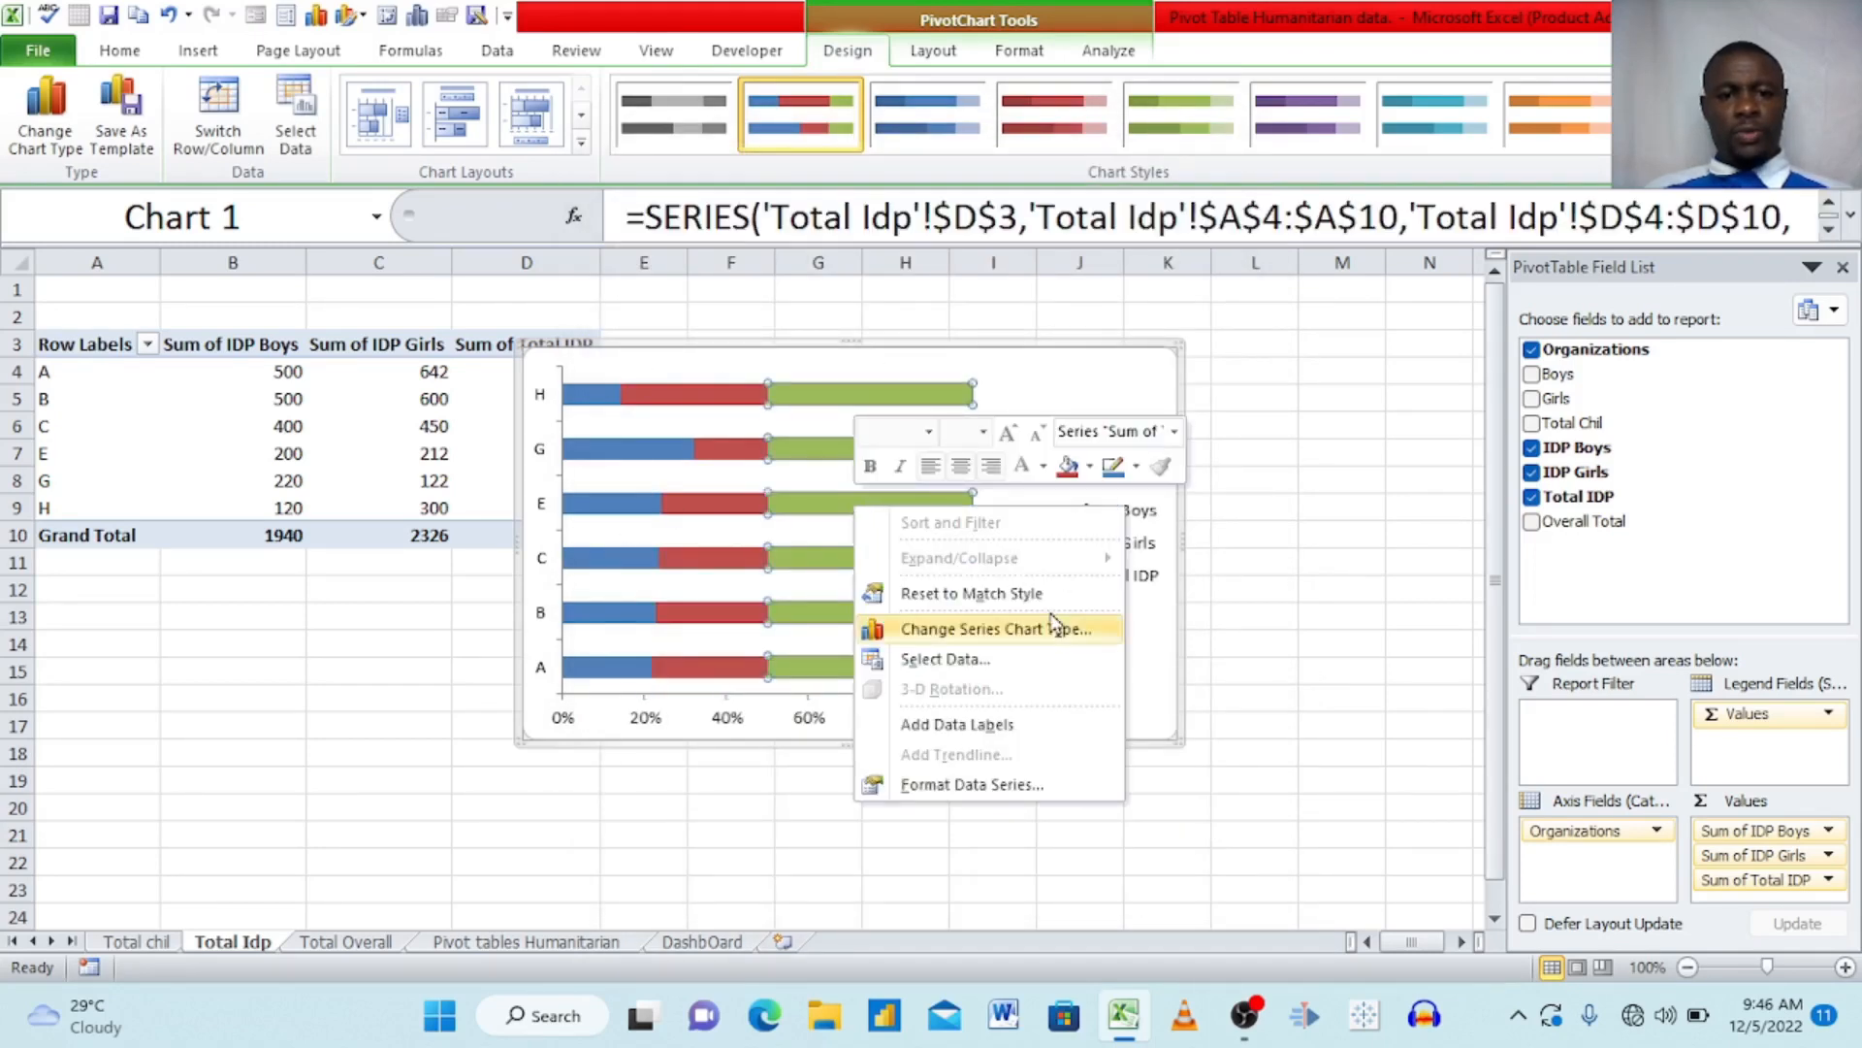
pyautogui.click(974, 732)
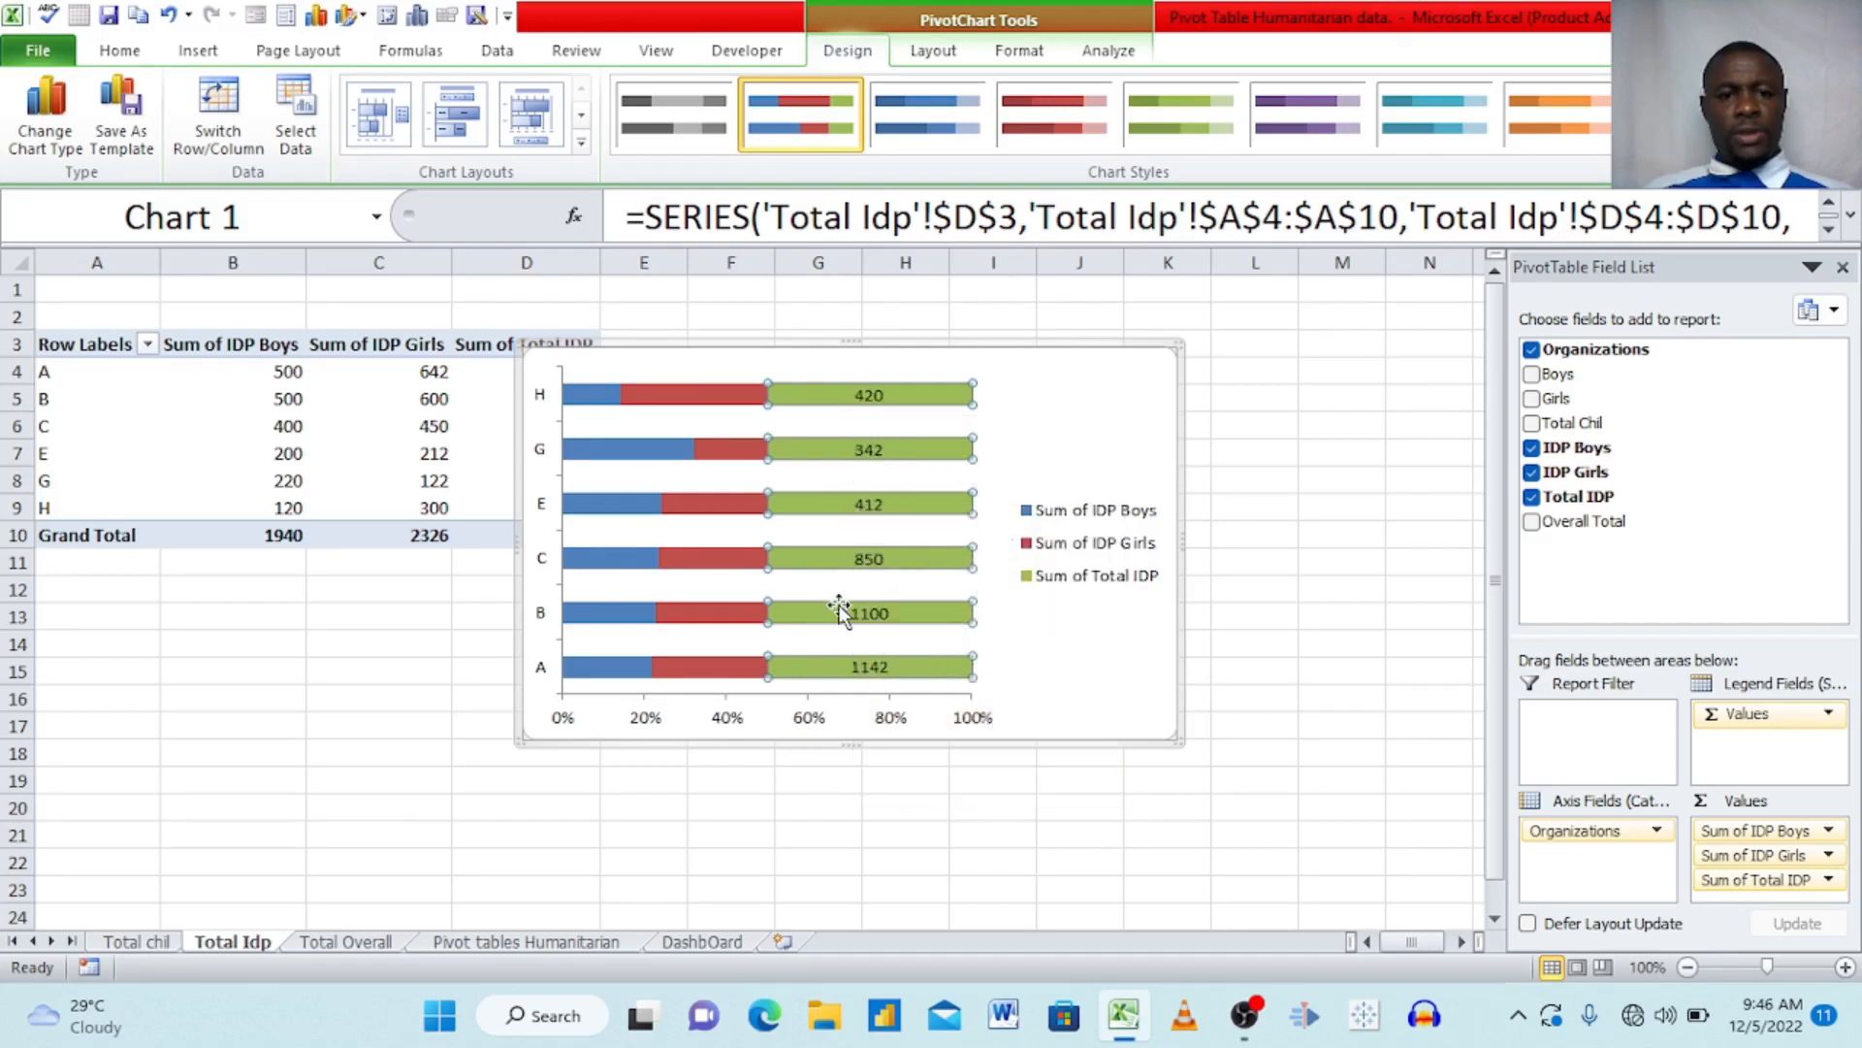
pyautogui.click(695, 522)
pyautogui.rightClick(694, 516)
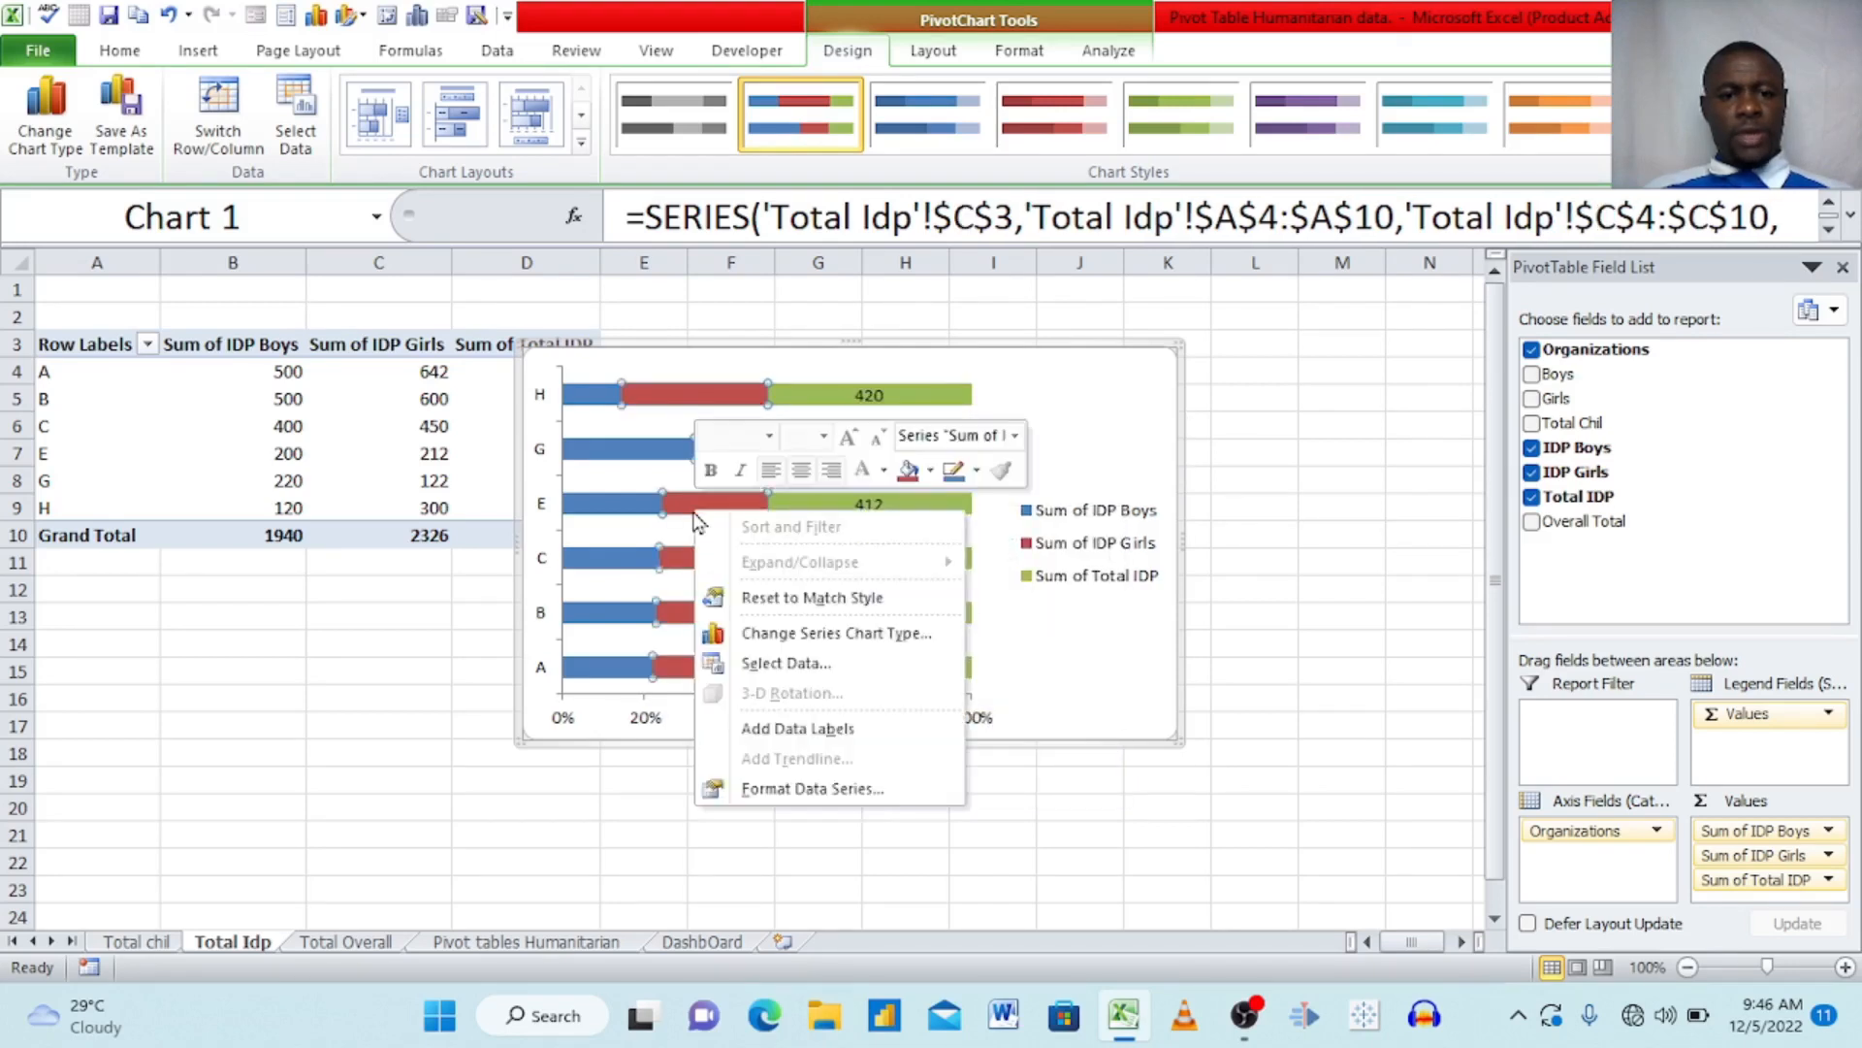
pyautogui.click(824, 727)
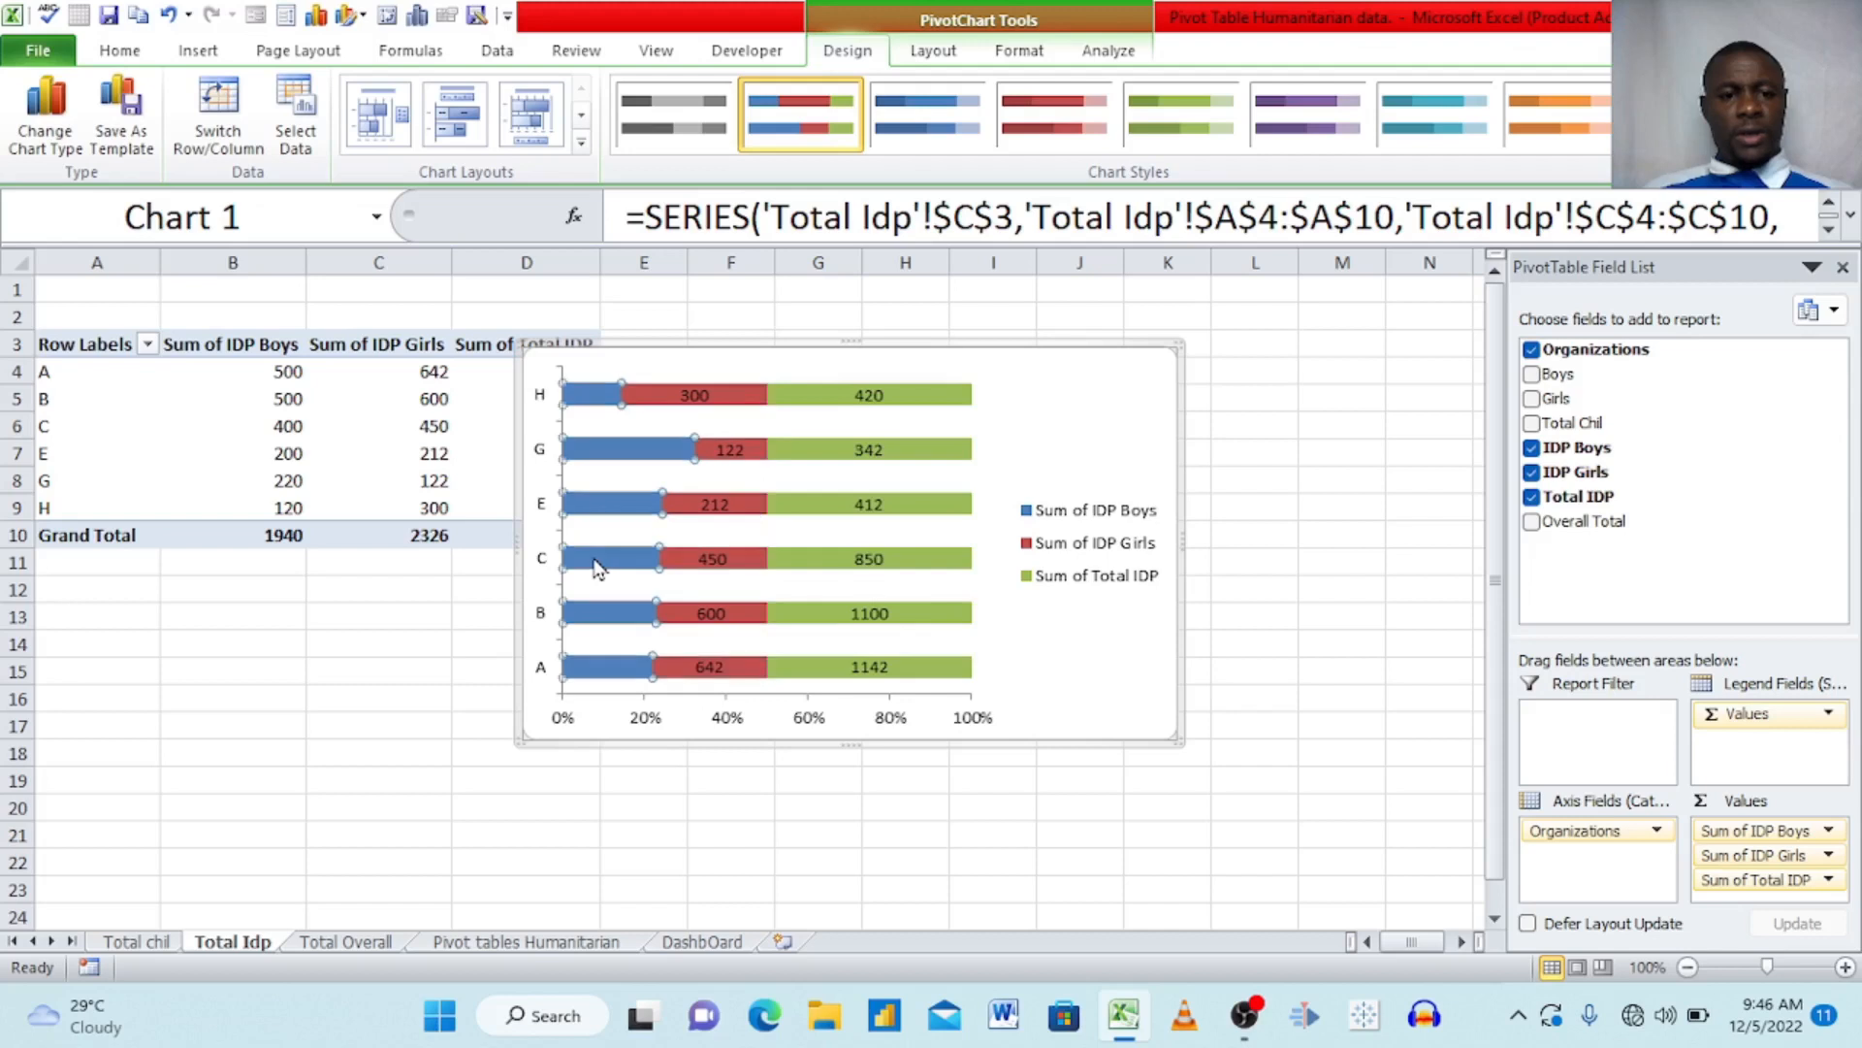
pyautogui.click(599, 568)
pyautogui.rightClick(599, 568)
pyautogui.click(712, 773)
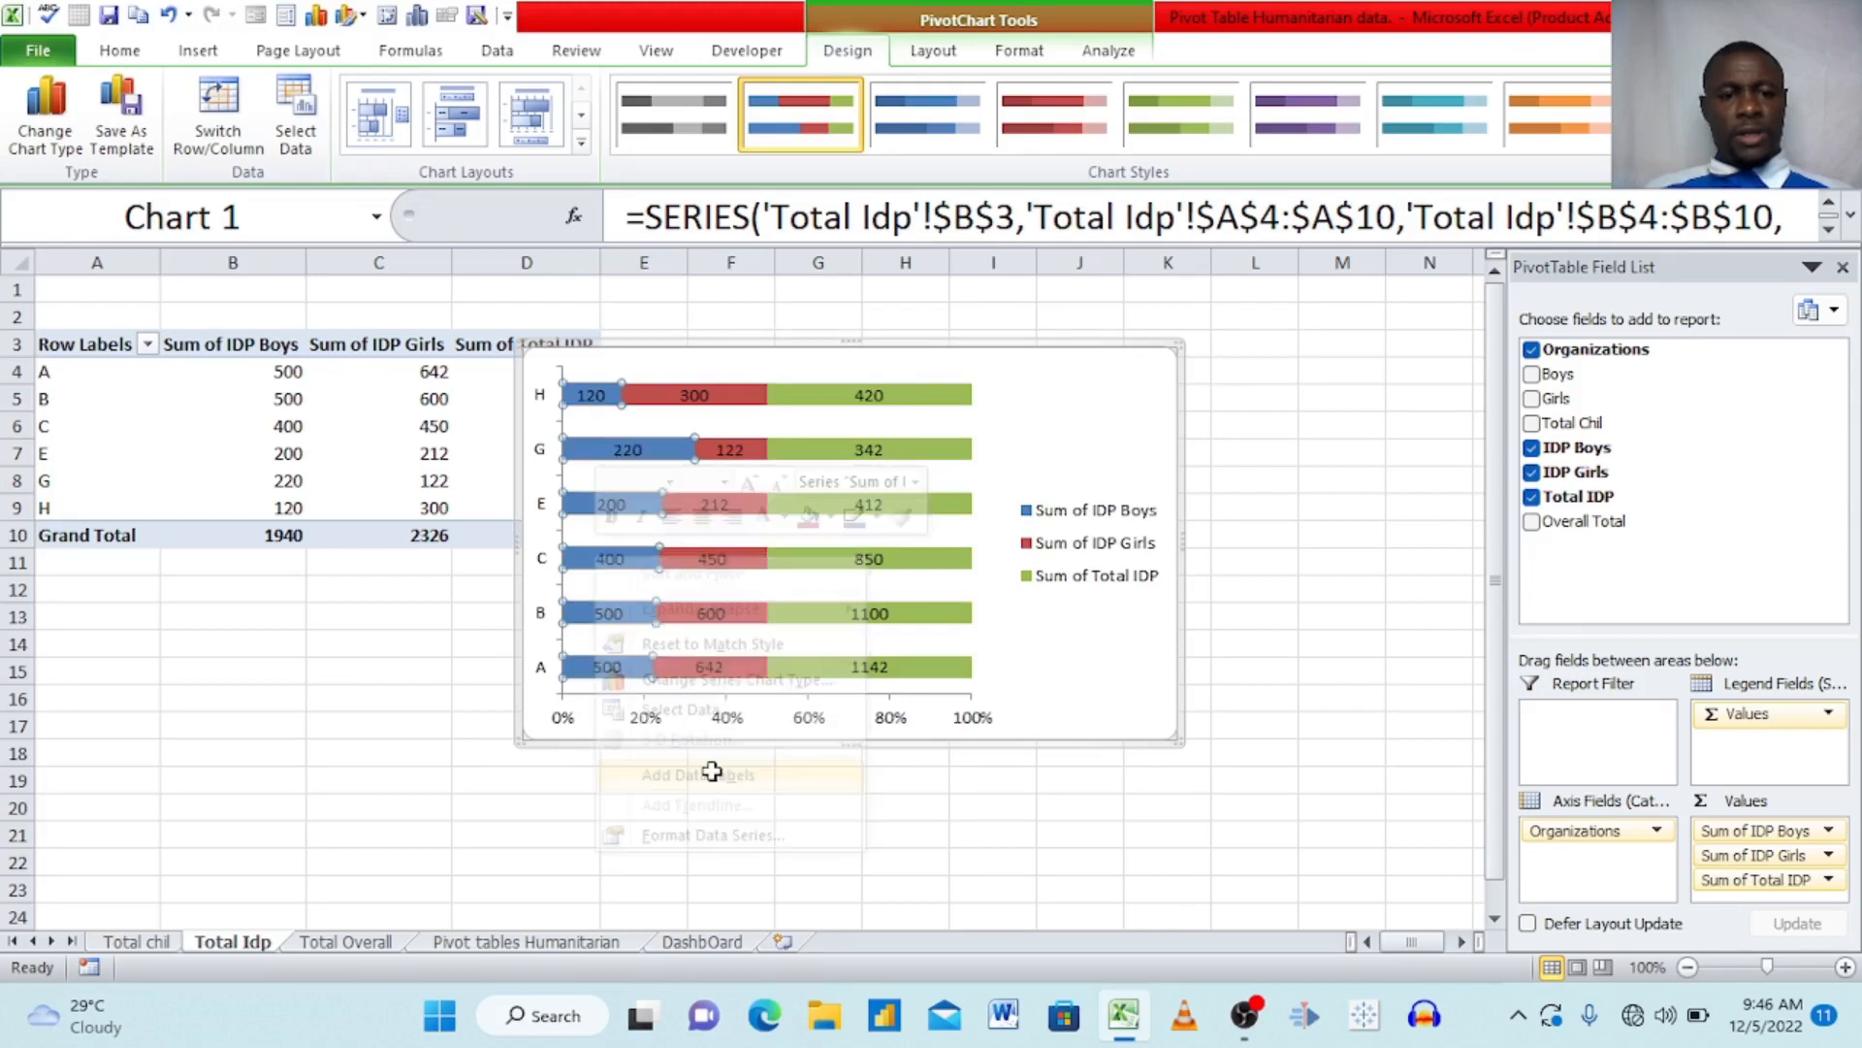
# - Shrink the IDP chart's plot area to leave free space above the bars
pyautogui.click(1126, 382)
pyautogui.click(928, 419)
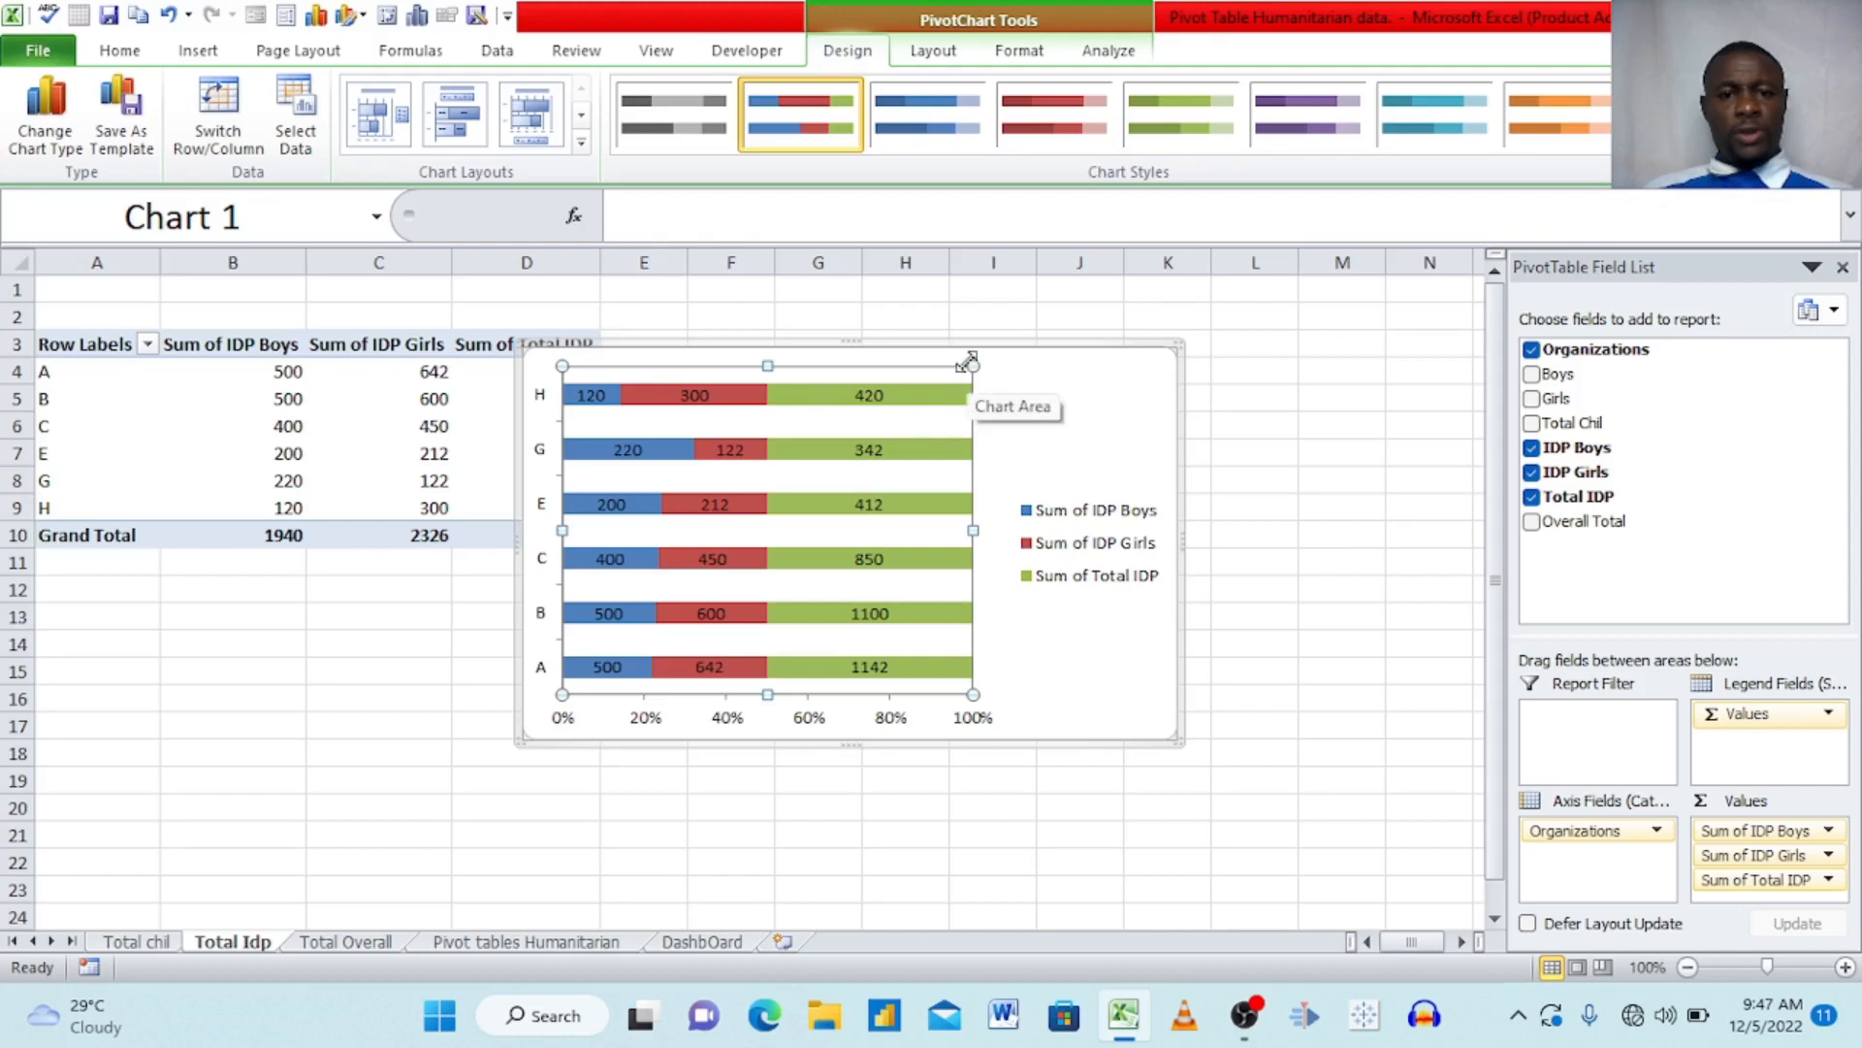
pyautogui.moveTo(968, 366); pyautogui.dragTo(936, 433)
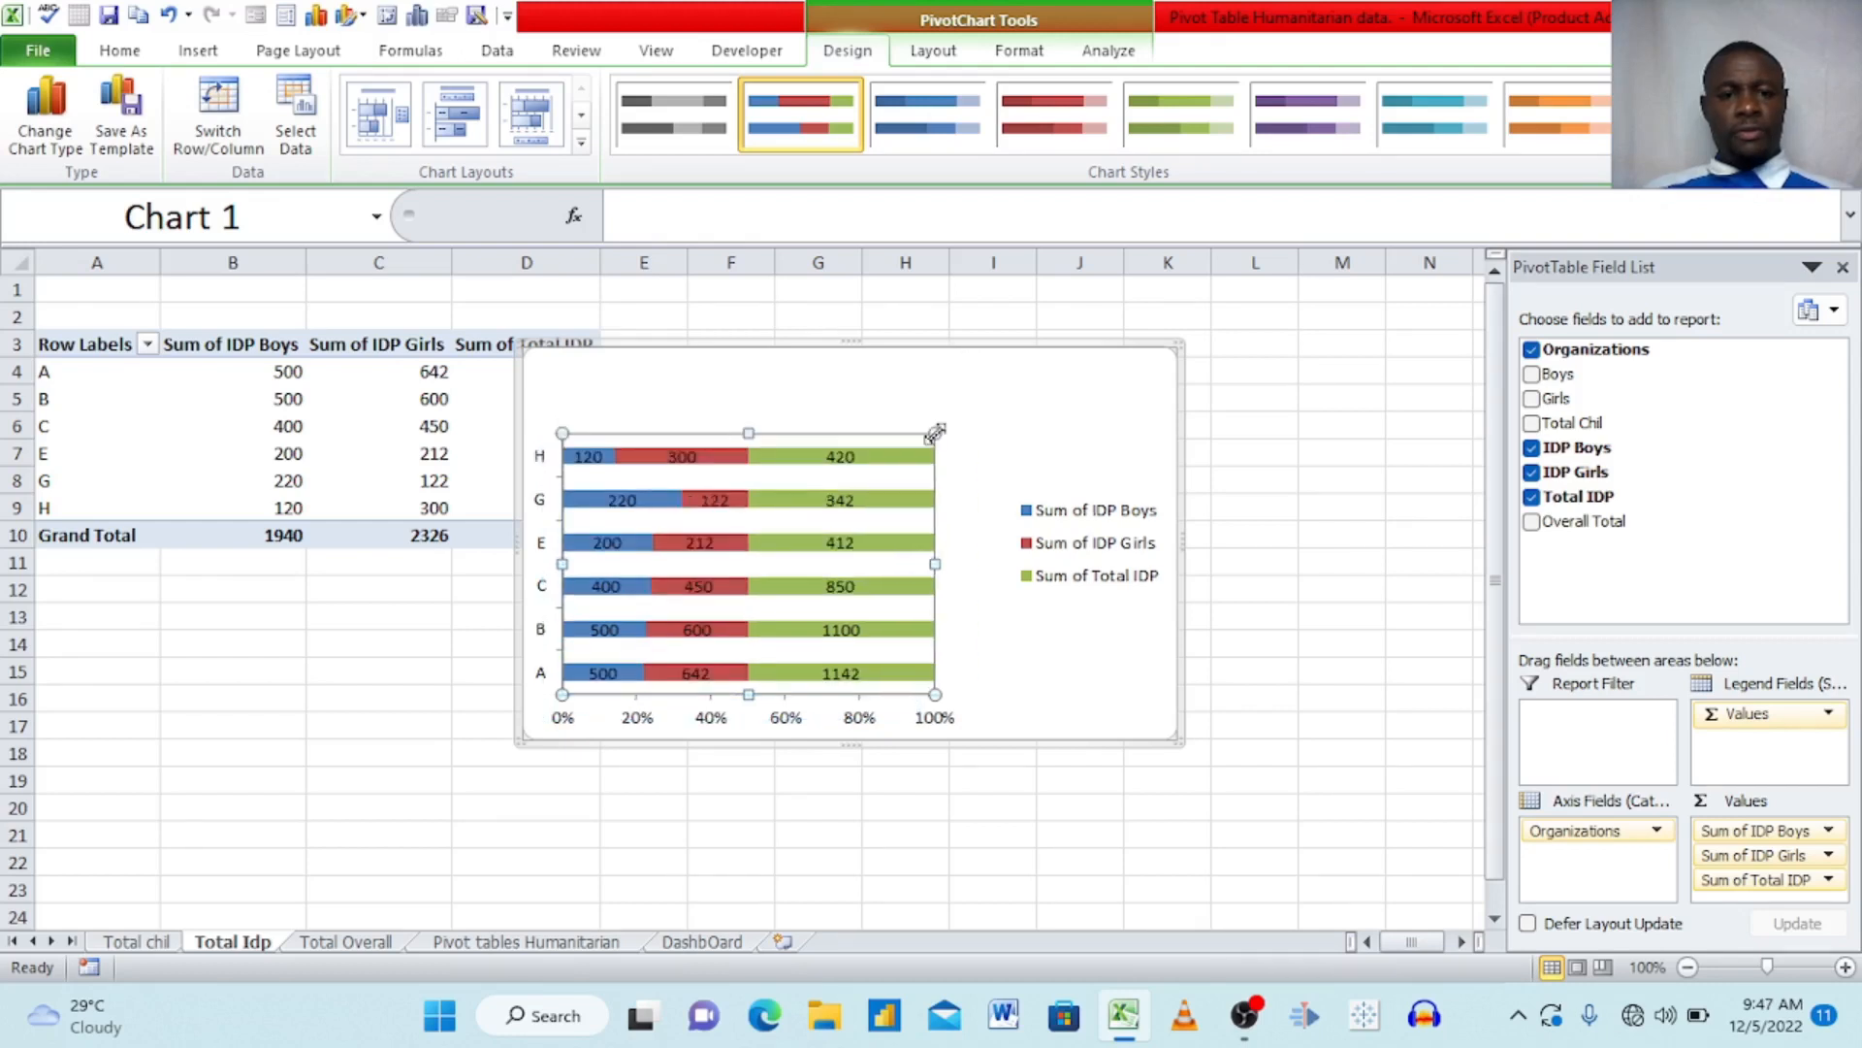
pyautogui.click(800, 383)
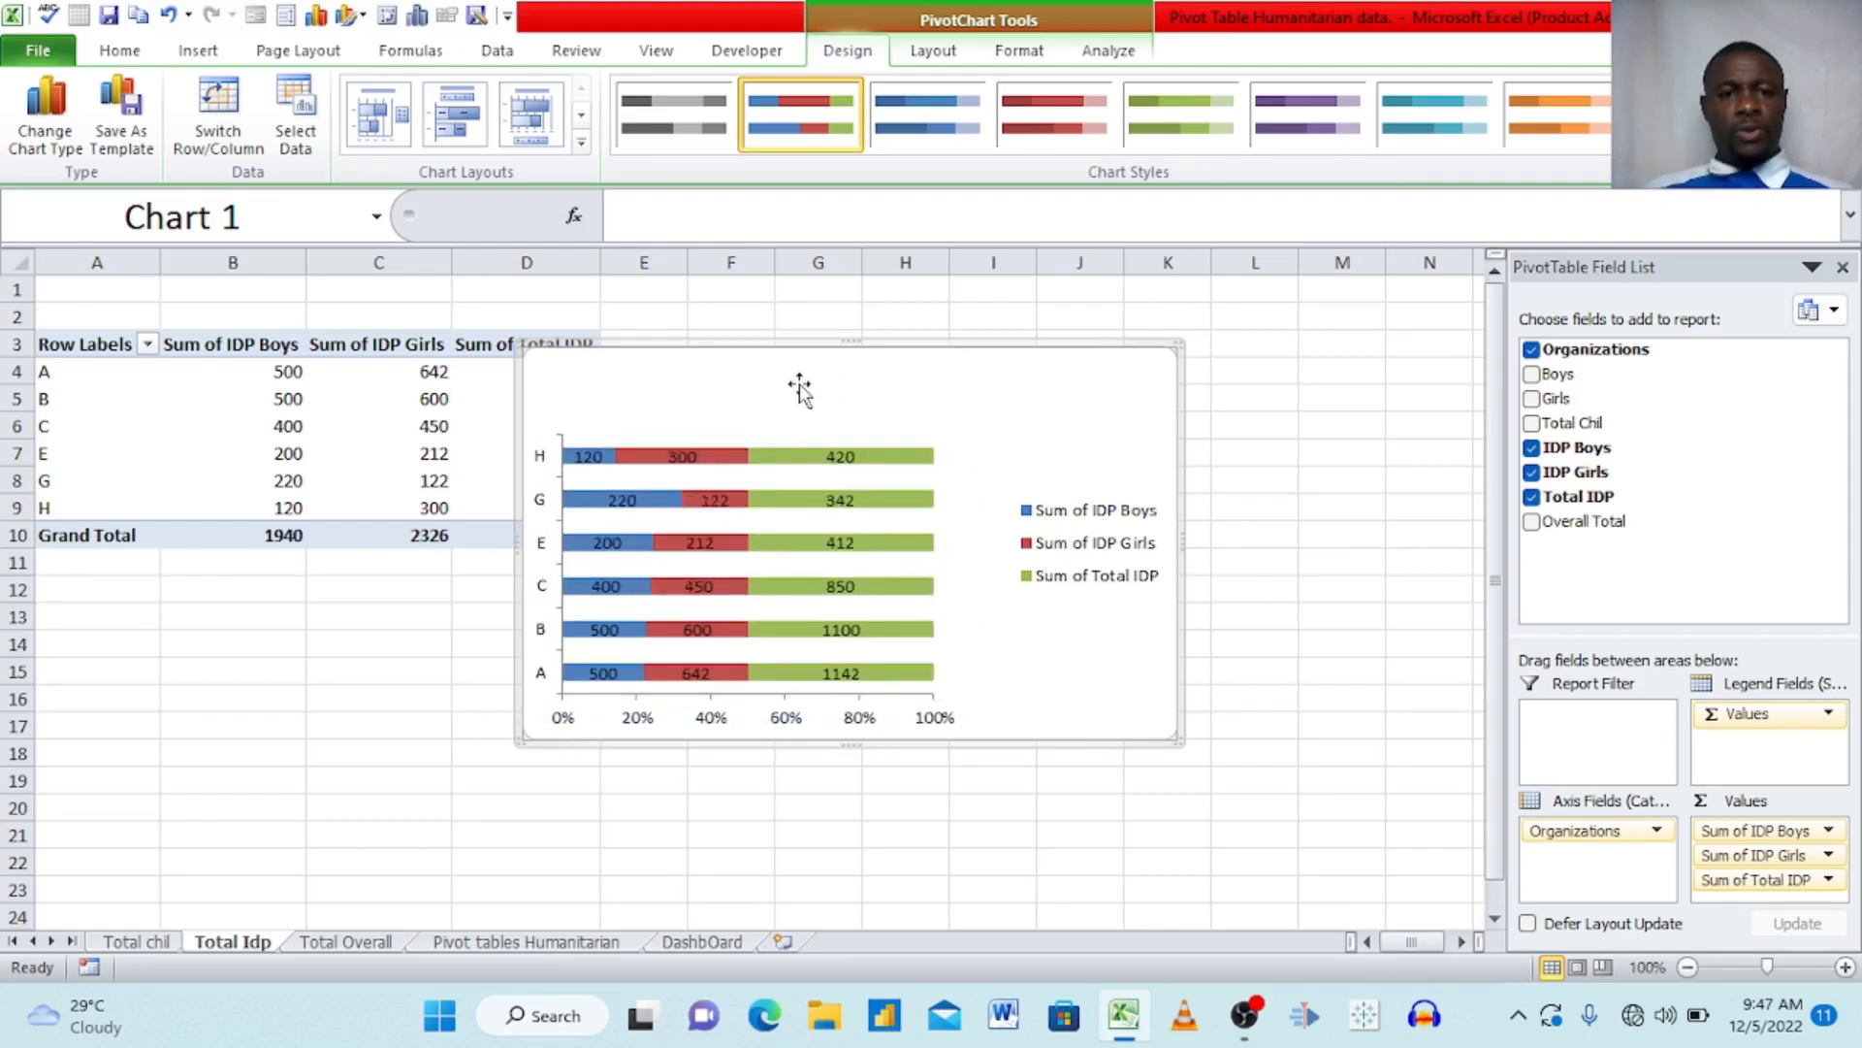
# - Add a centered overlay title to the IDP chart
pyautogui.click(937, 56)
pyautogui.click(427, 141)
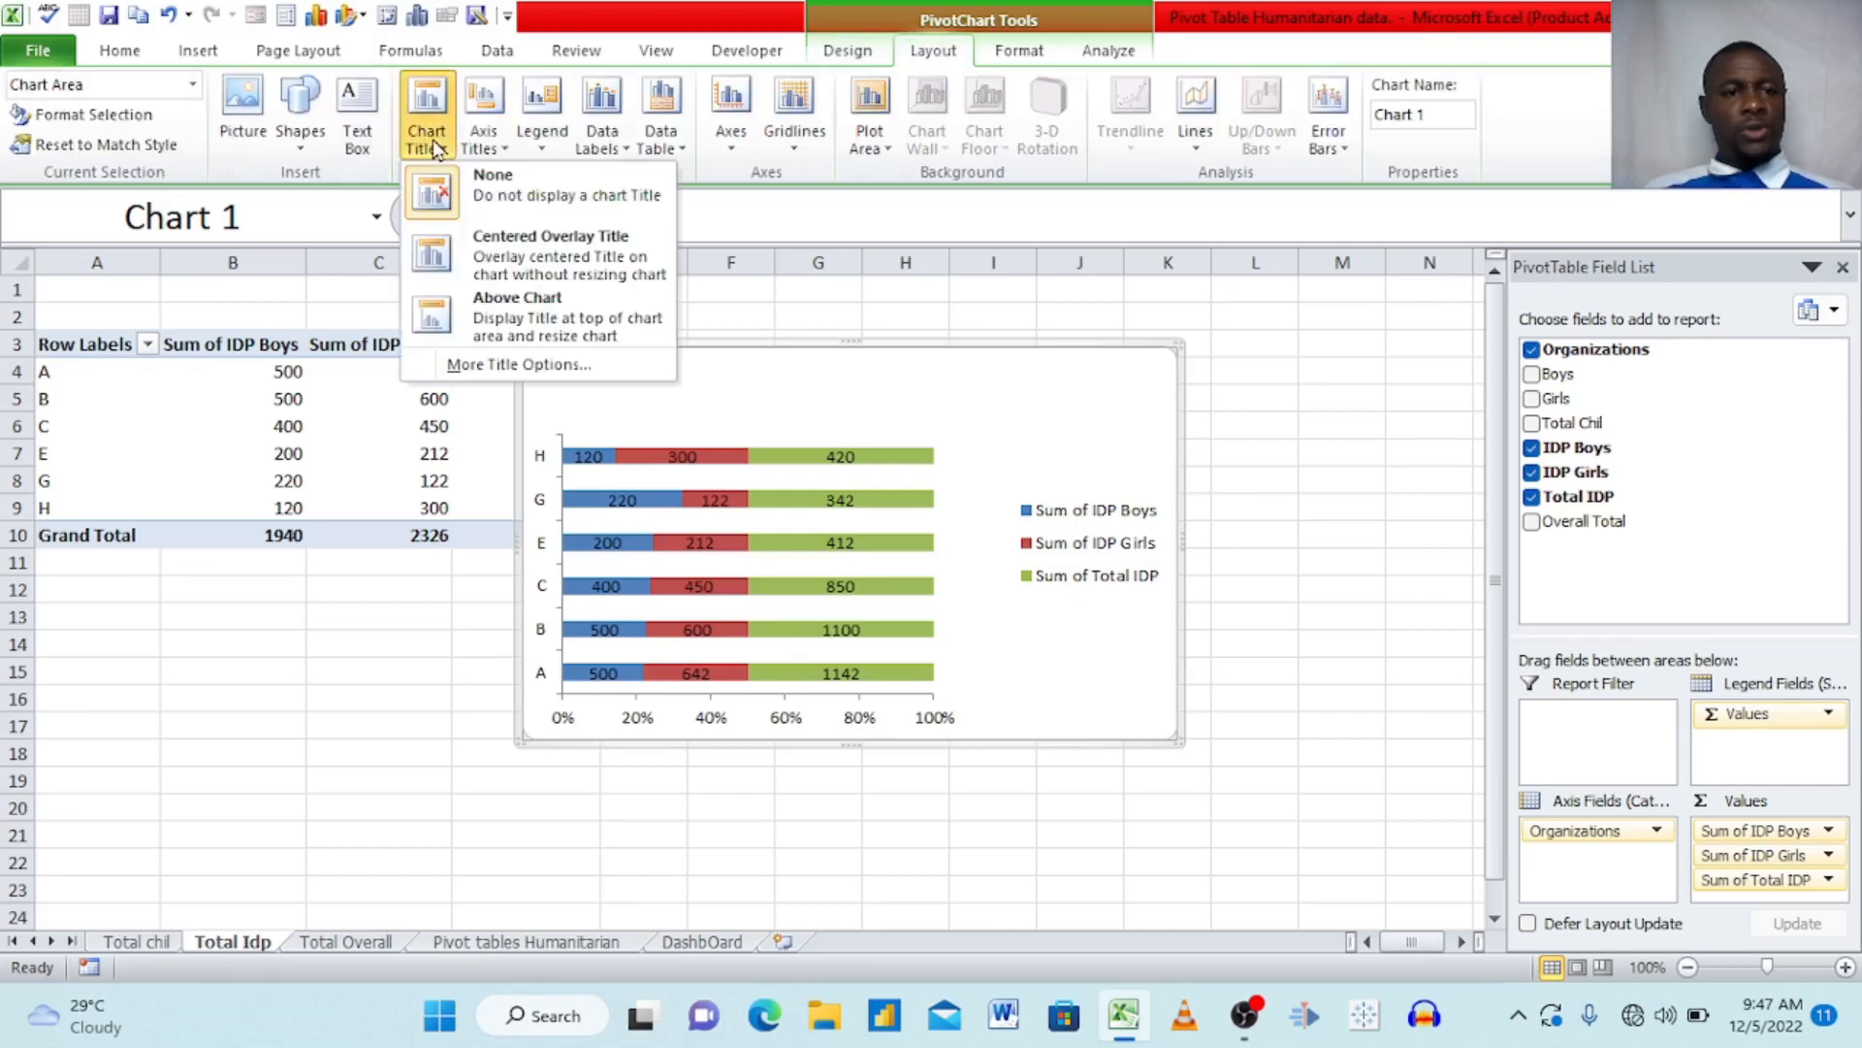
pyautogui.click(548, 254)
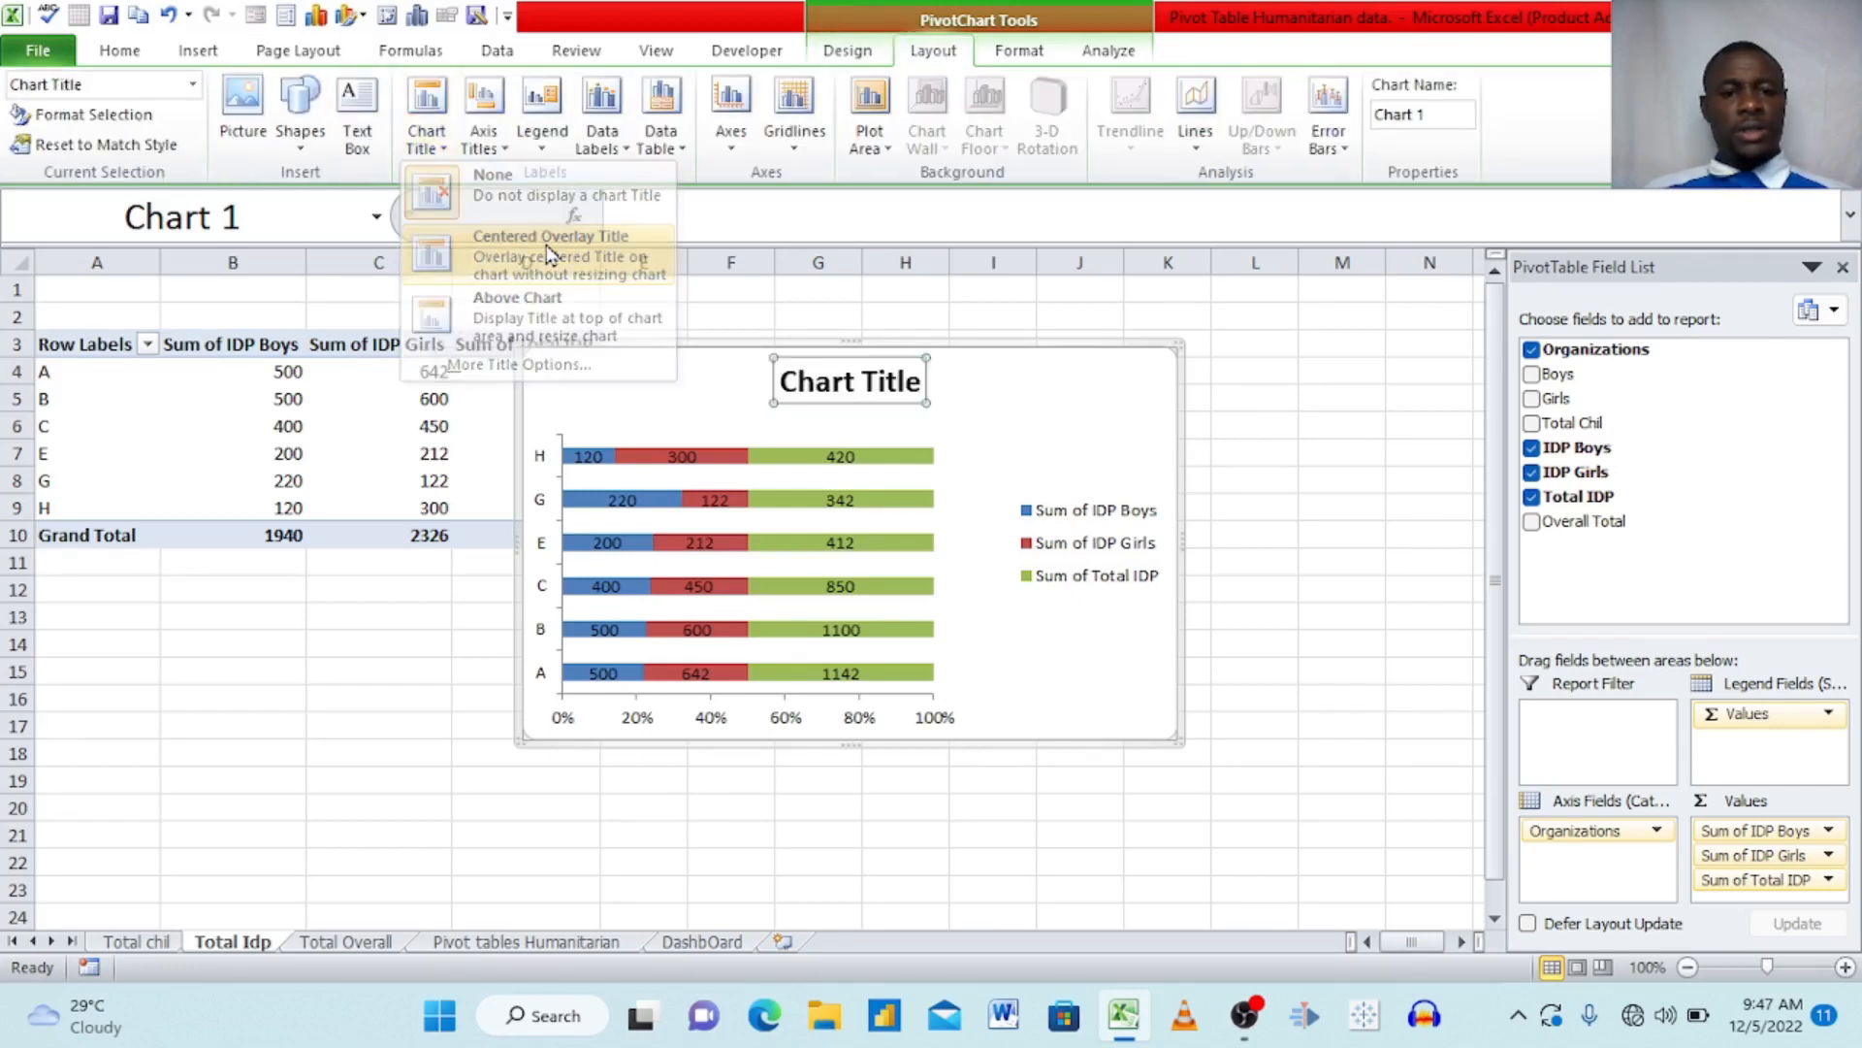
# - Replace the IDP chart title's placeholder text with "Total IDP"
pyautogui.click(920, 381)
pyautogui.press('BackSpace')
pyautogui.press('BackSpace')
pyautogui.press('BackSpace')
pyautogui.press('BackSpace')
pyautogui.press('BackSpace')
pyautogui.press('BackSpace')
pyautogui.press('BackSpace')
pyautogui.press('BackSpace')
pyautogui.press('BackSpace')
pyautogui.press('BackSpace')
pyautogui.press('BackSpace')
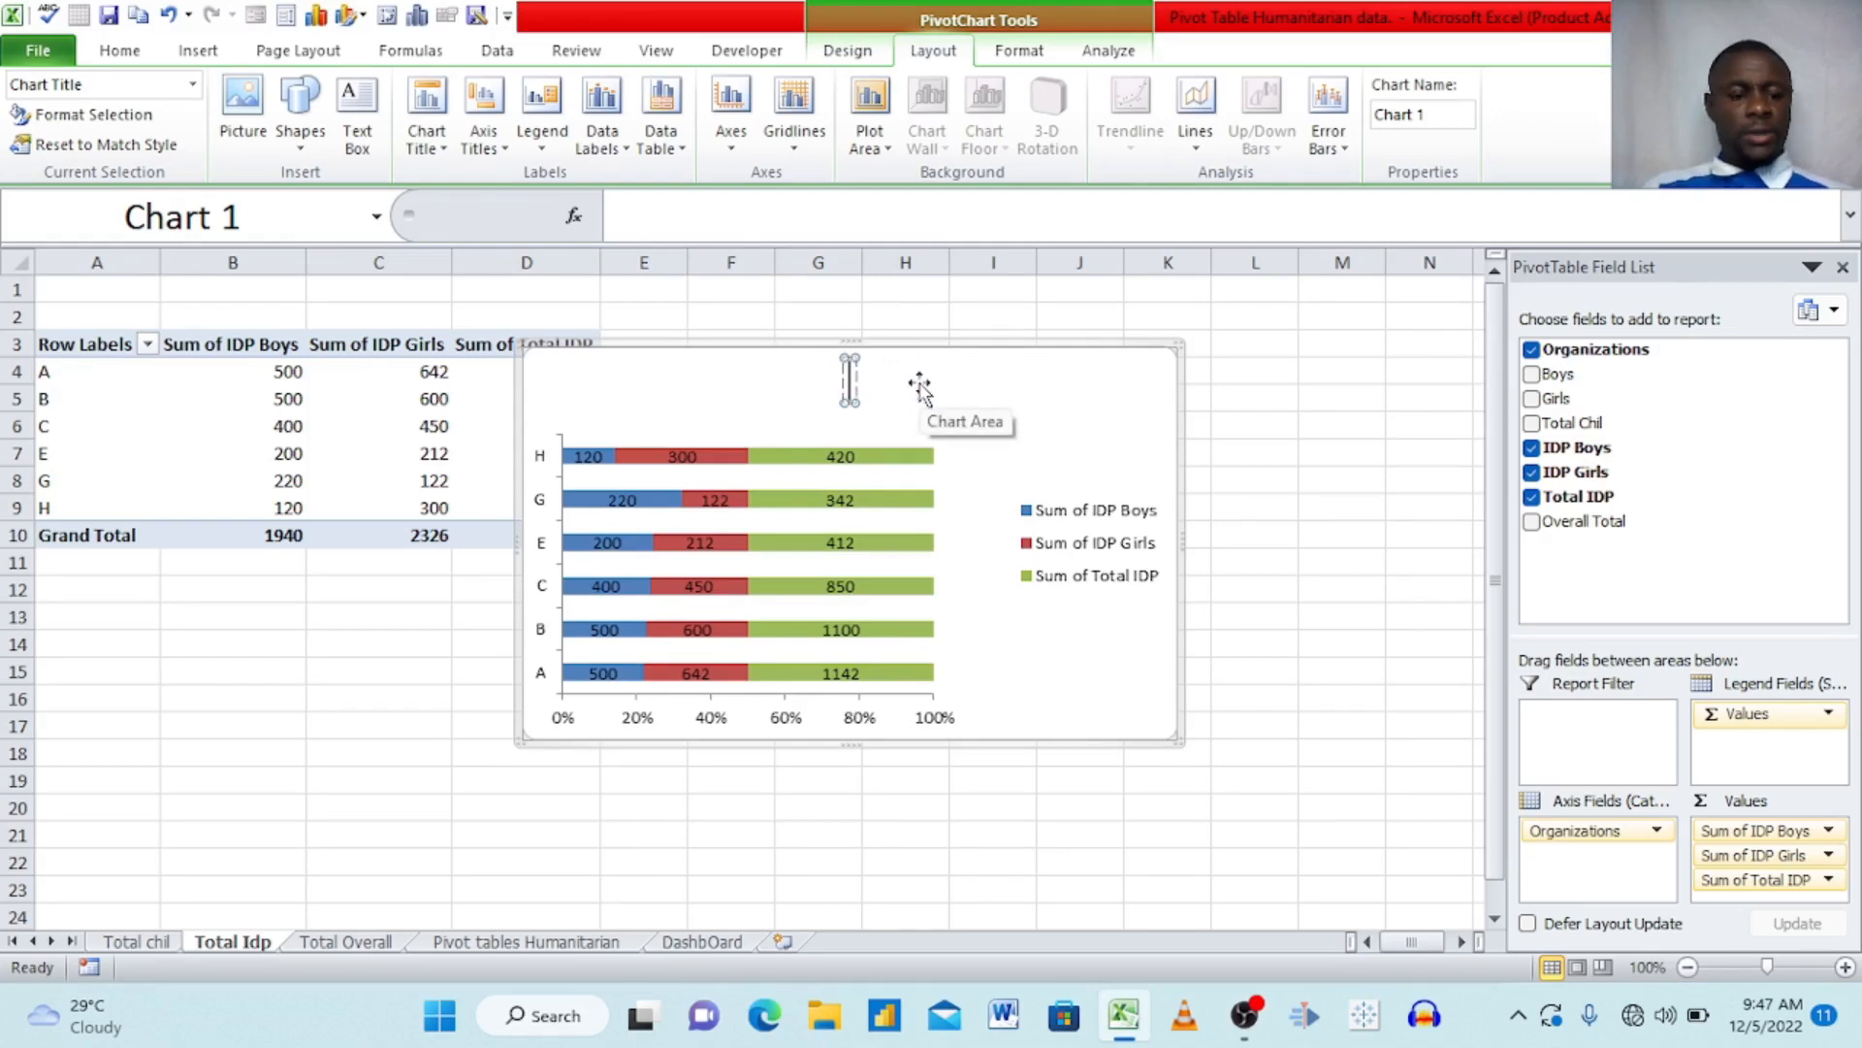
pyautogui.press('capslock')
pyautogui.write('T')
pyautogui.press('capslock')
pyautogui.write('otal')
pyautogui.press('capslock')
pyautogui.write('IDO')
pyautogui.press('BackSpace')
pyautogui.write('P')
pyautogui.click(1120, 454)
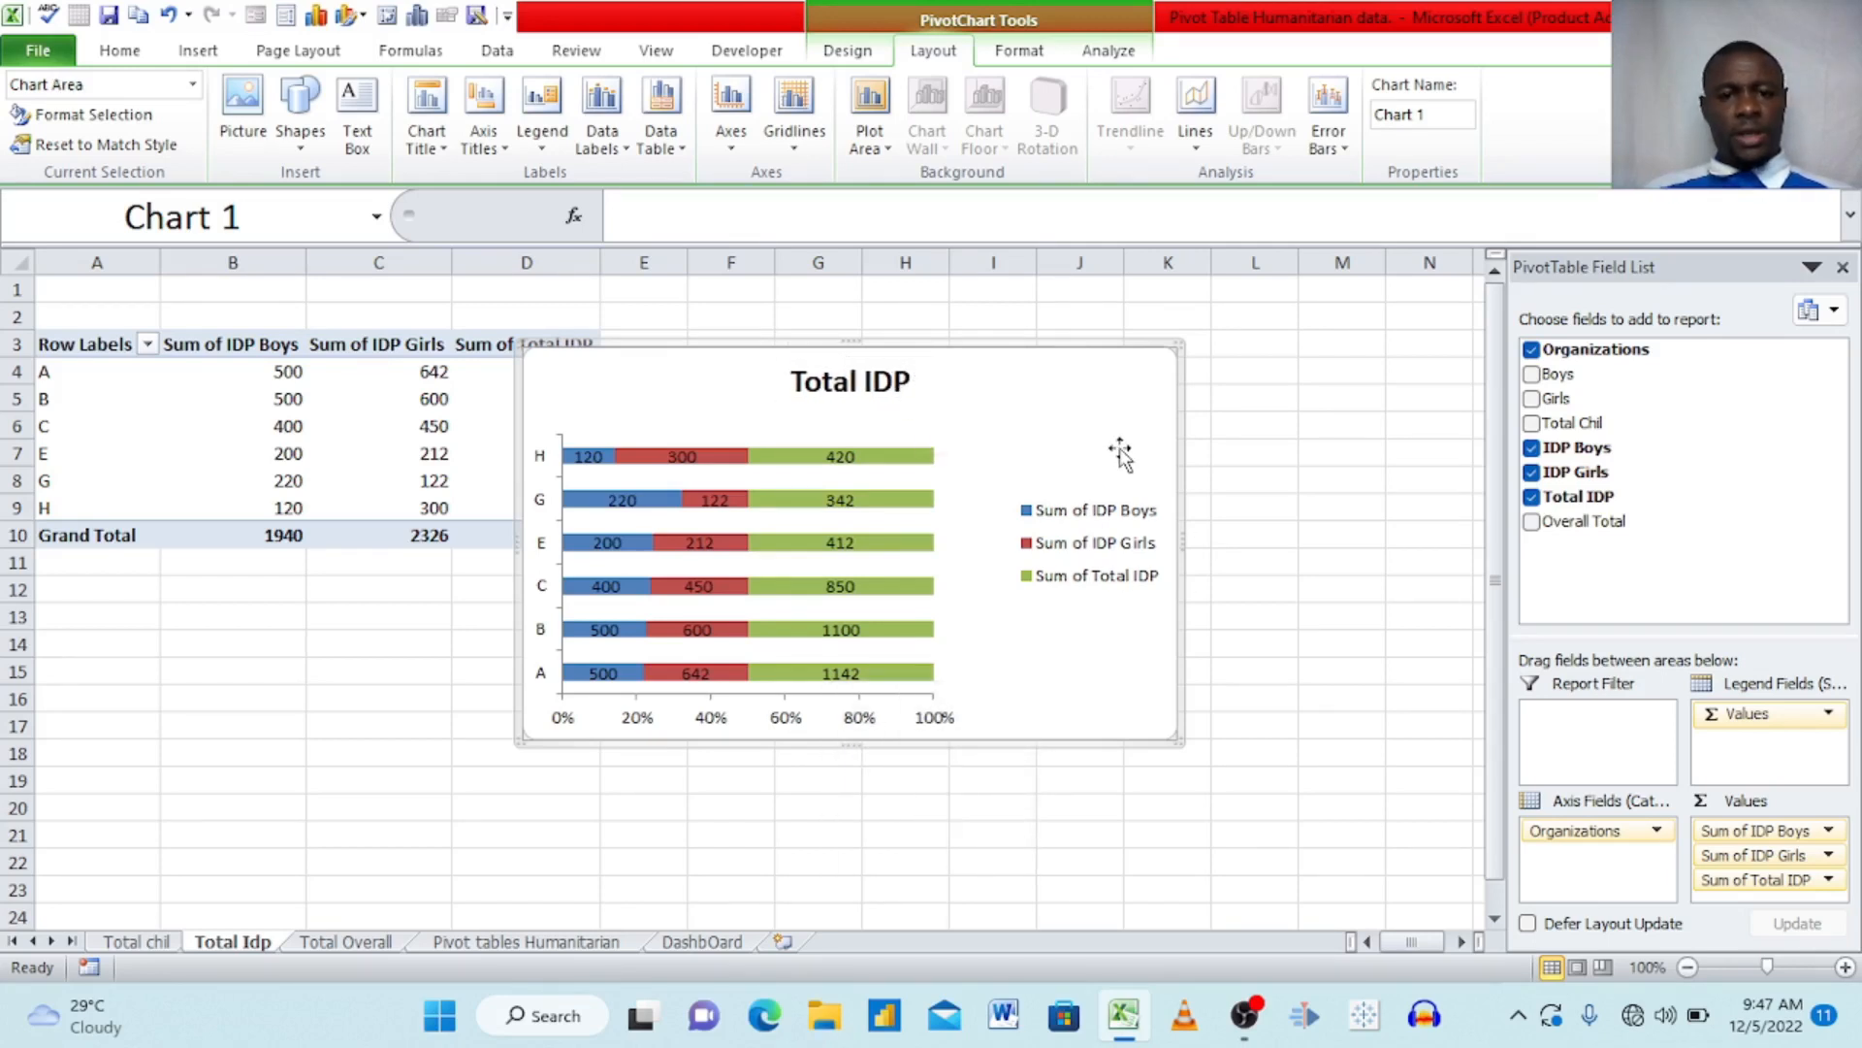
# - Try to copy the Total IDP chart onto the DashBOard sheet beside the Total Children chart
pyautogui.write('C')
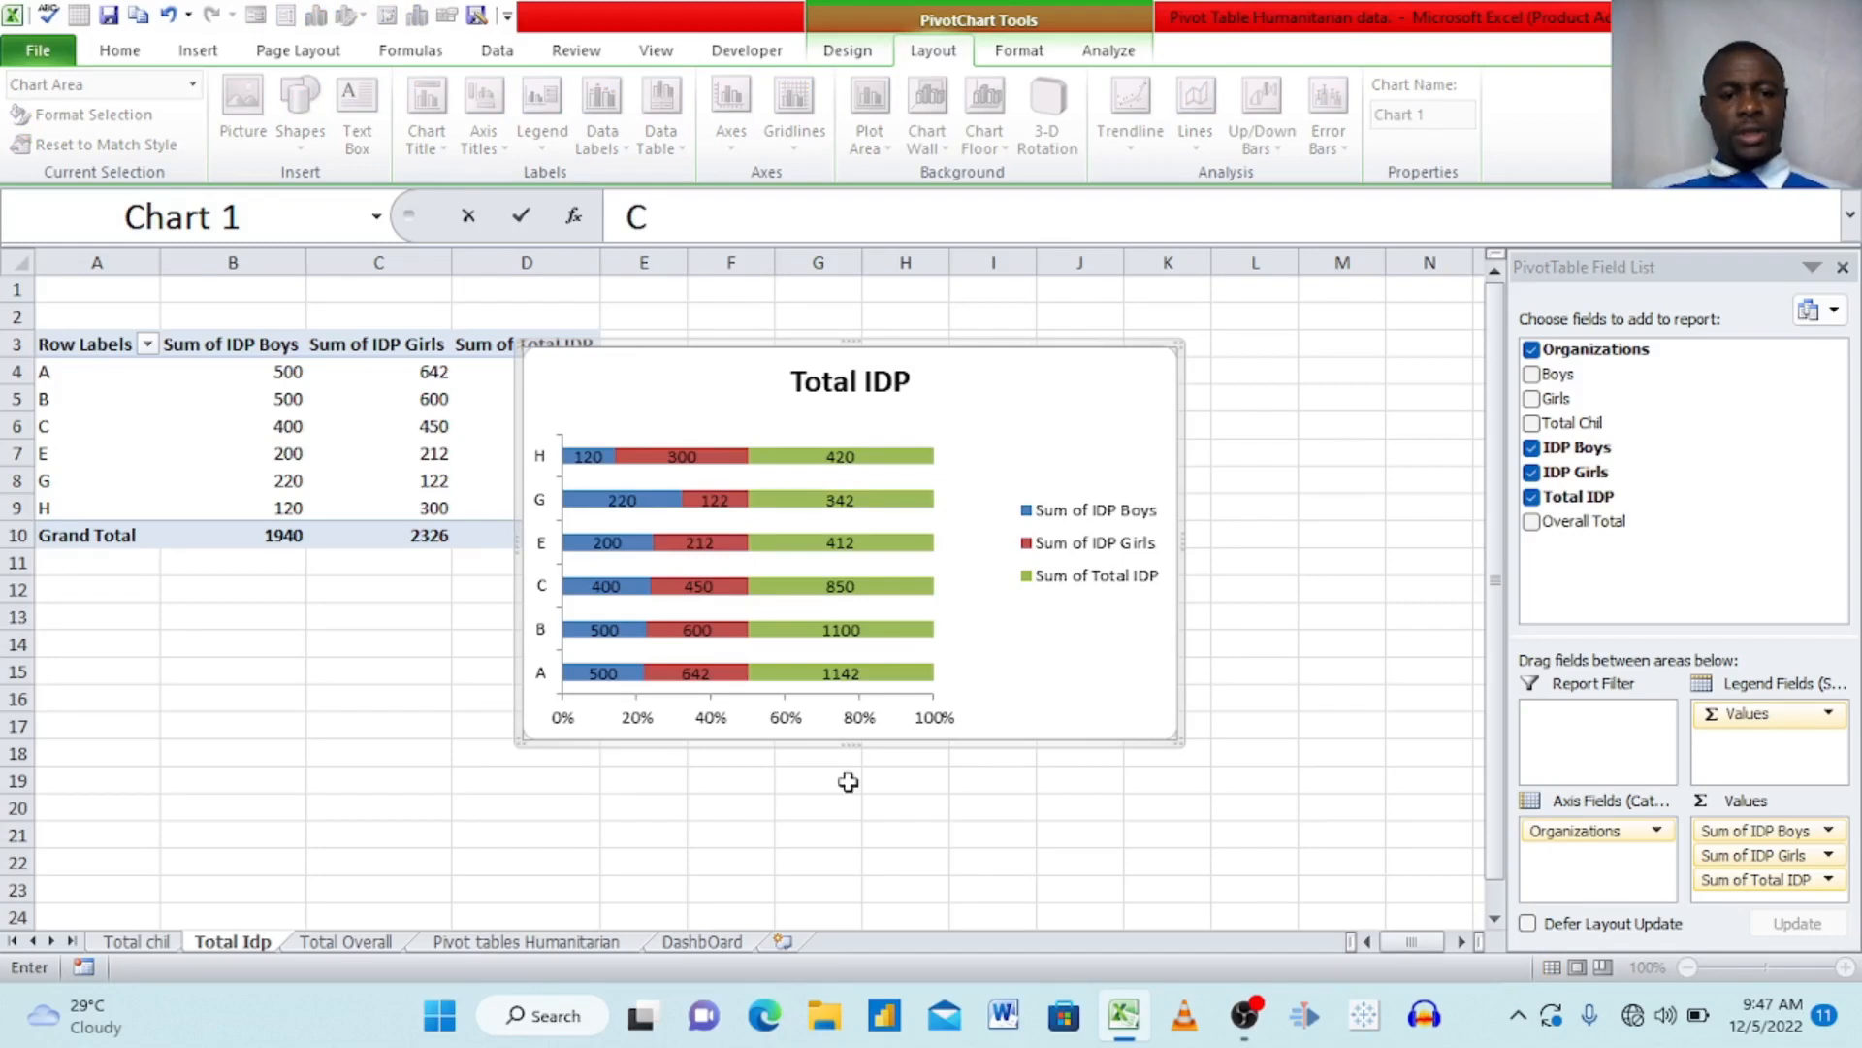
pyautogui.click(718, 945)
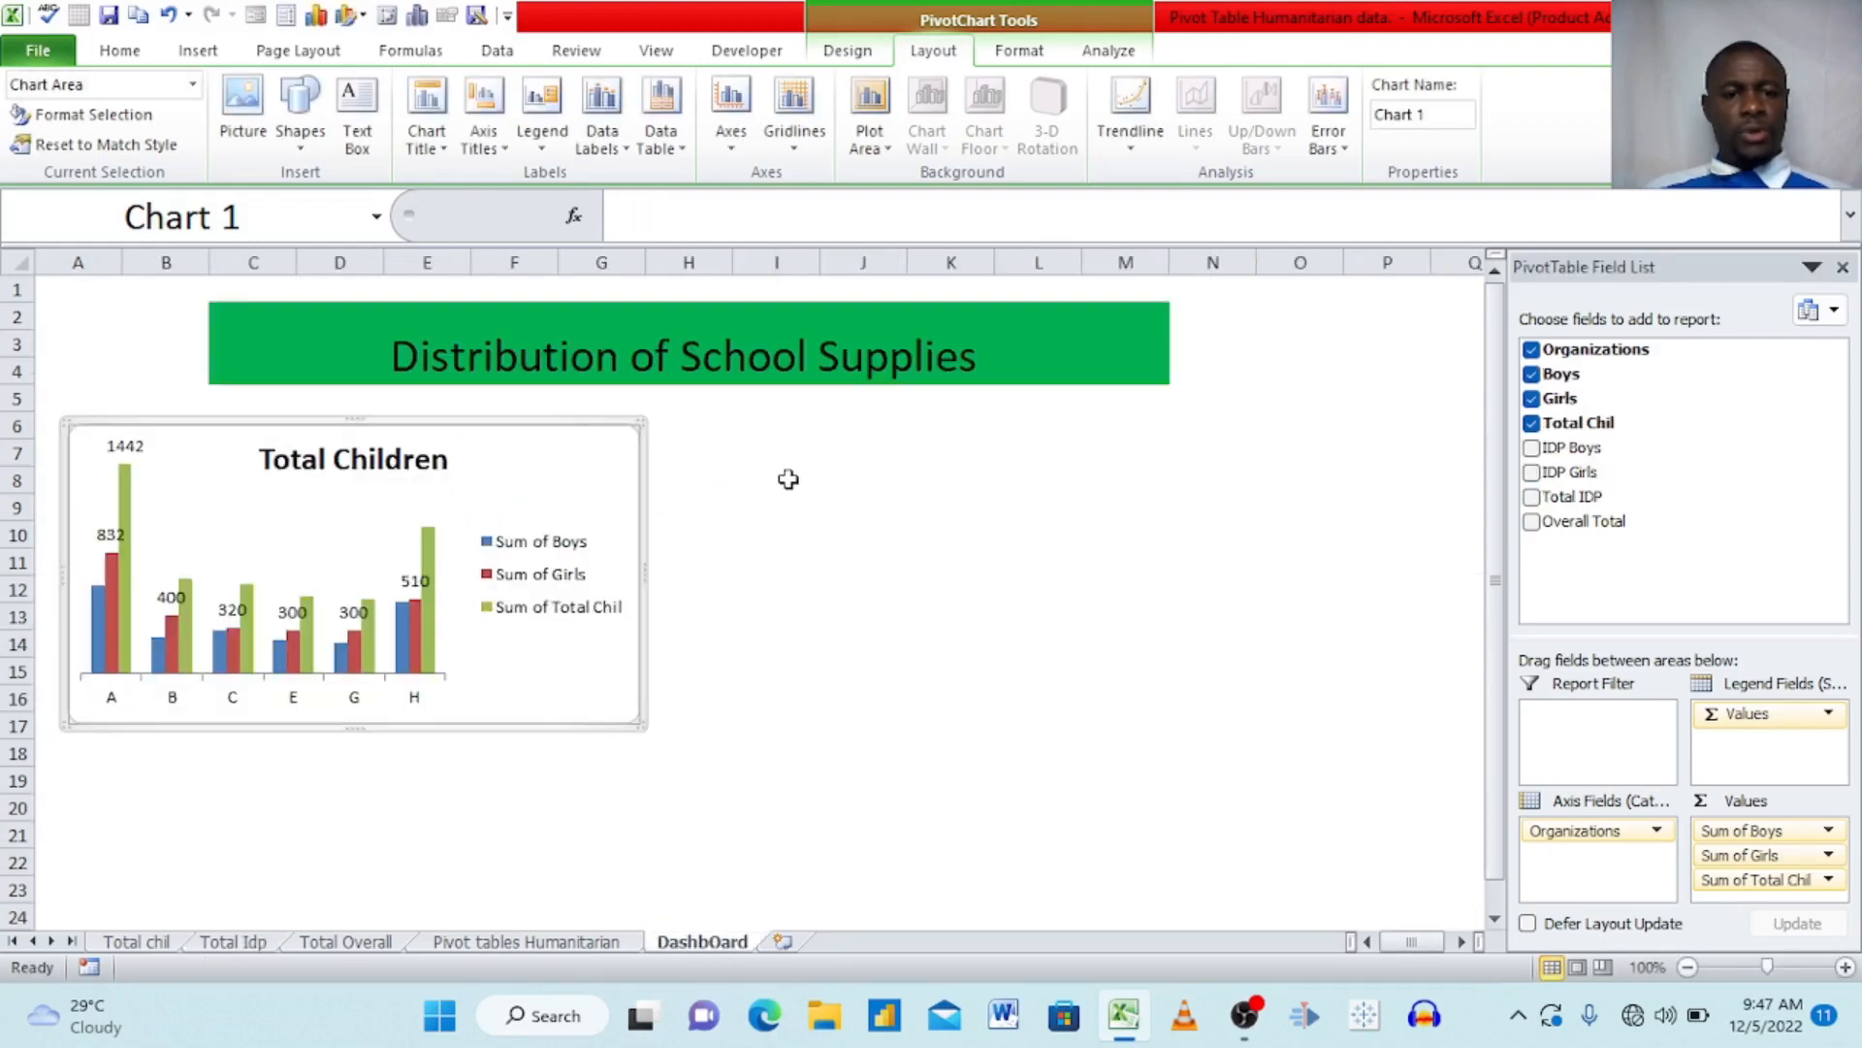
pyautogui.click(788, 479)
pyautogui.hotkey('ctrl', 'v')
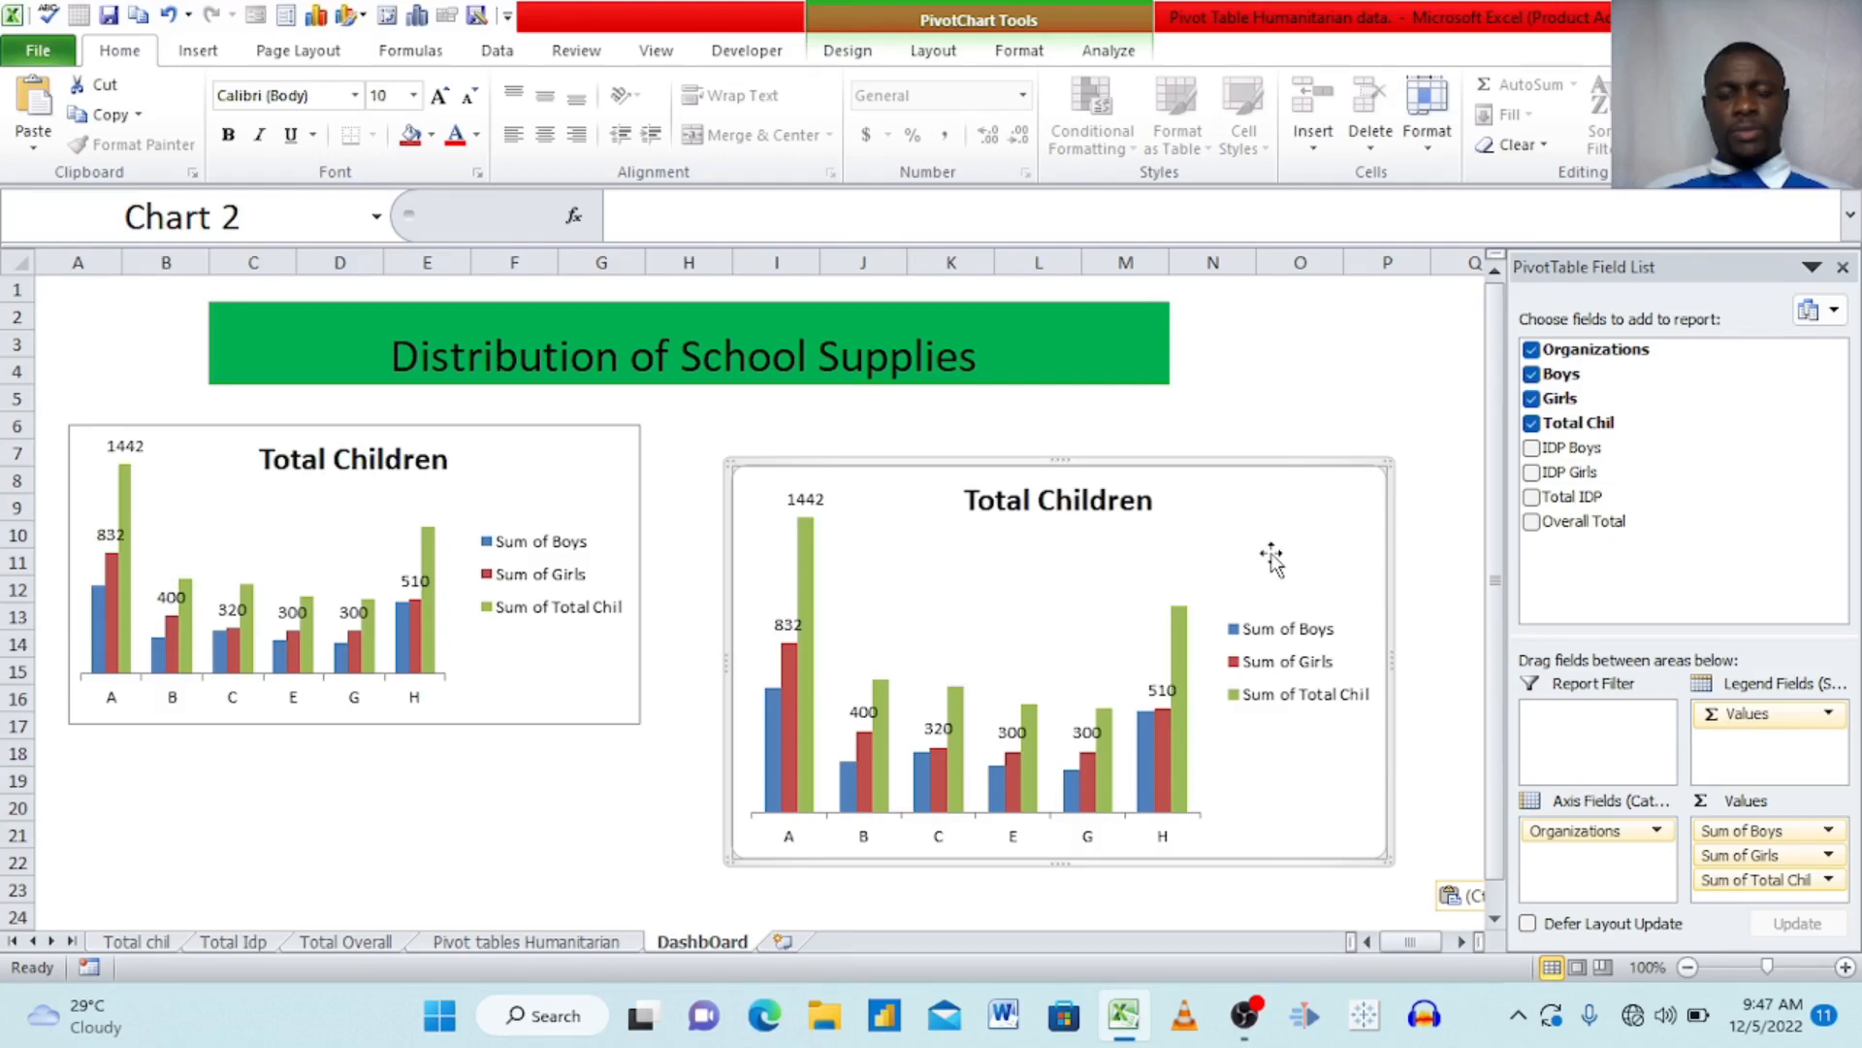
# - Replace the duplicate Total Children chart on the DashBOard sheet with a copy of the Total IDP chart from the Total Idp sheet
pyautogui.press('Delete')
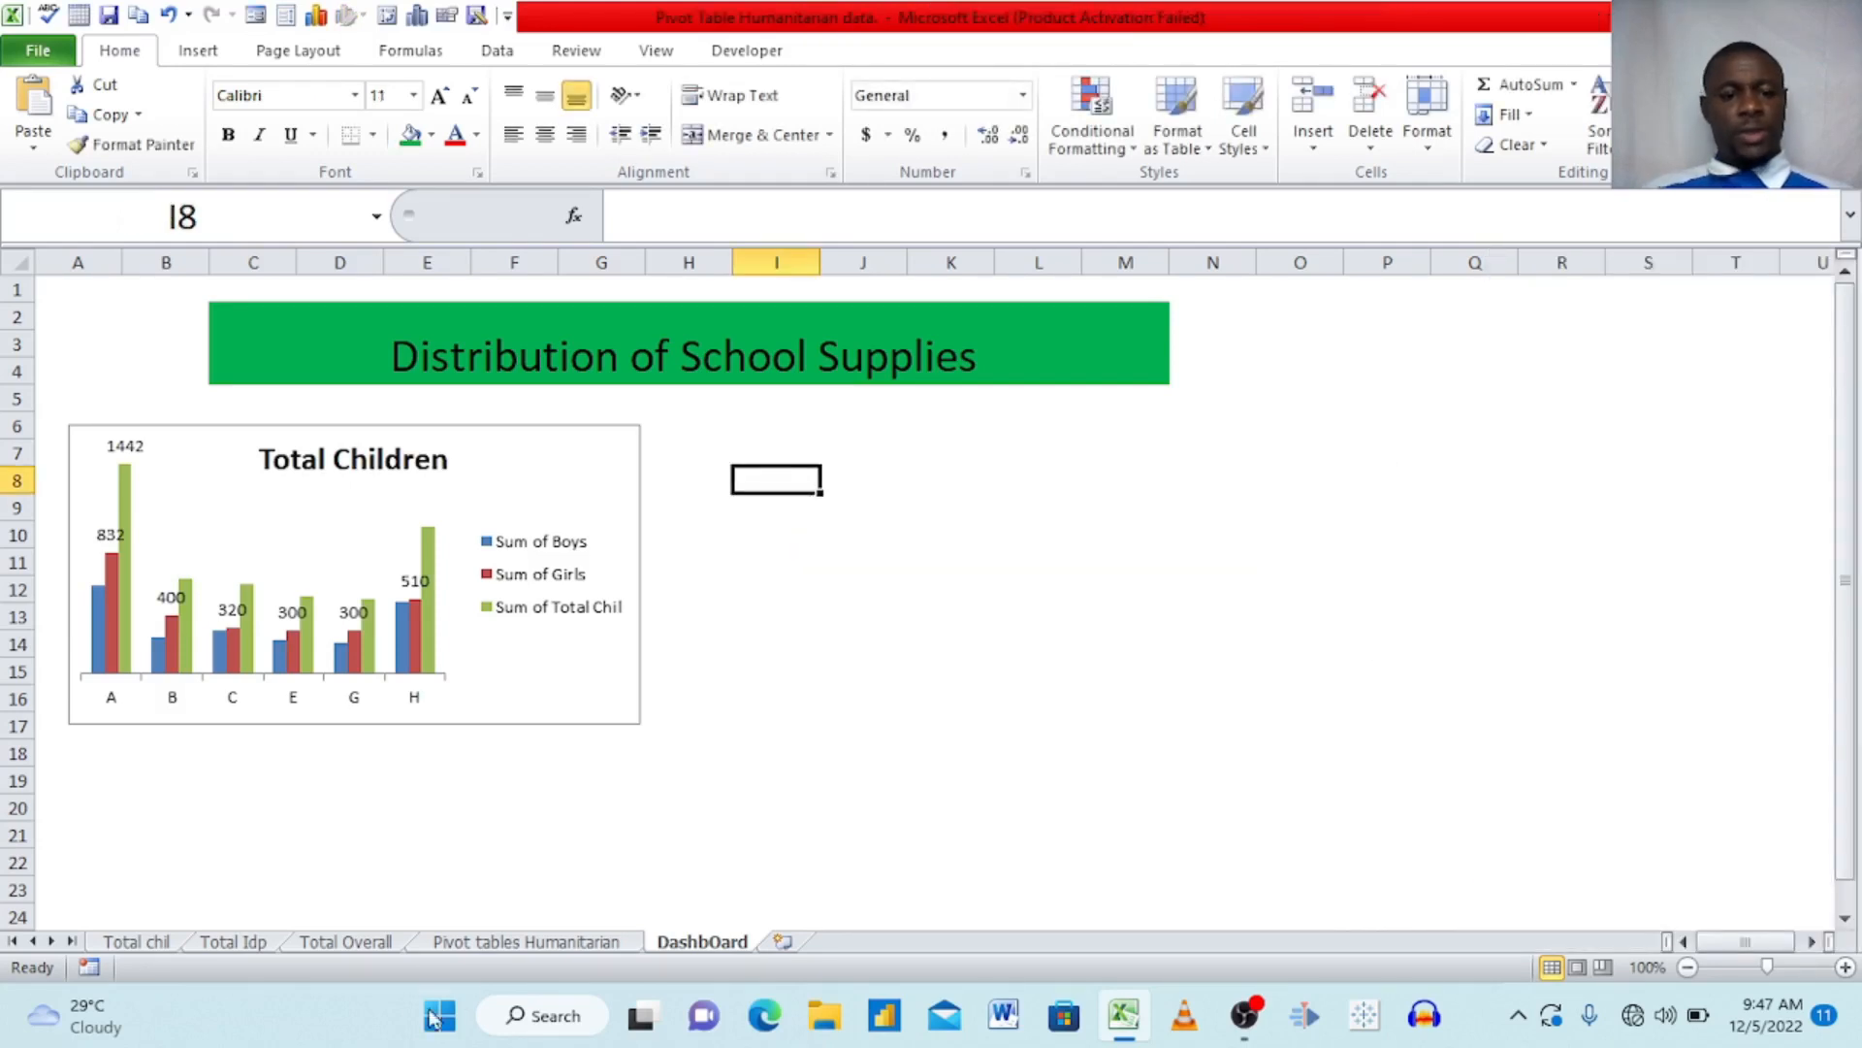
pyautogui.click(233, 942)
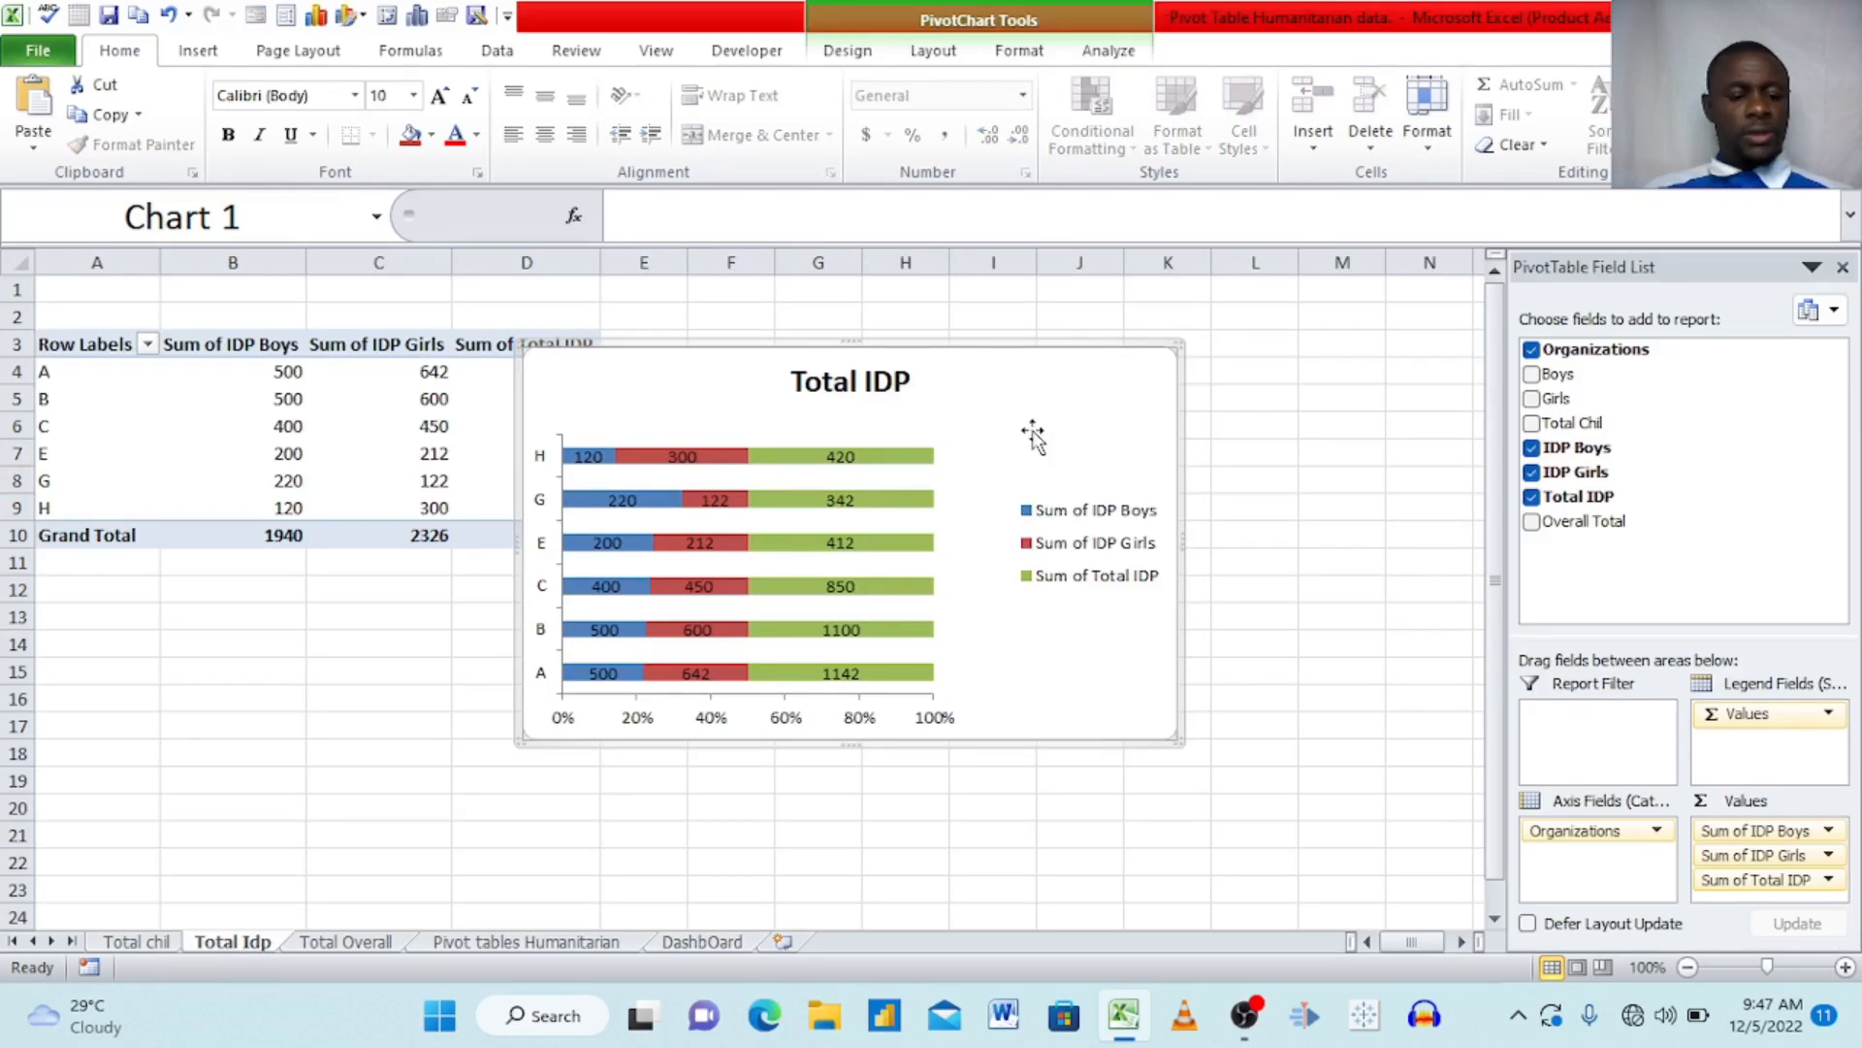
pyautogui.click(702, 942)
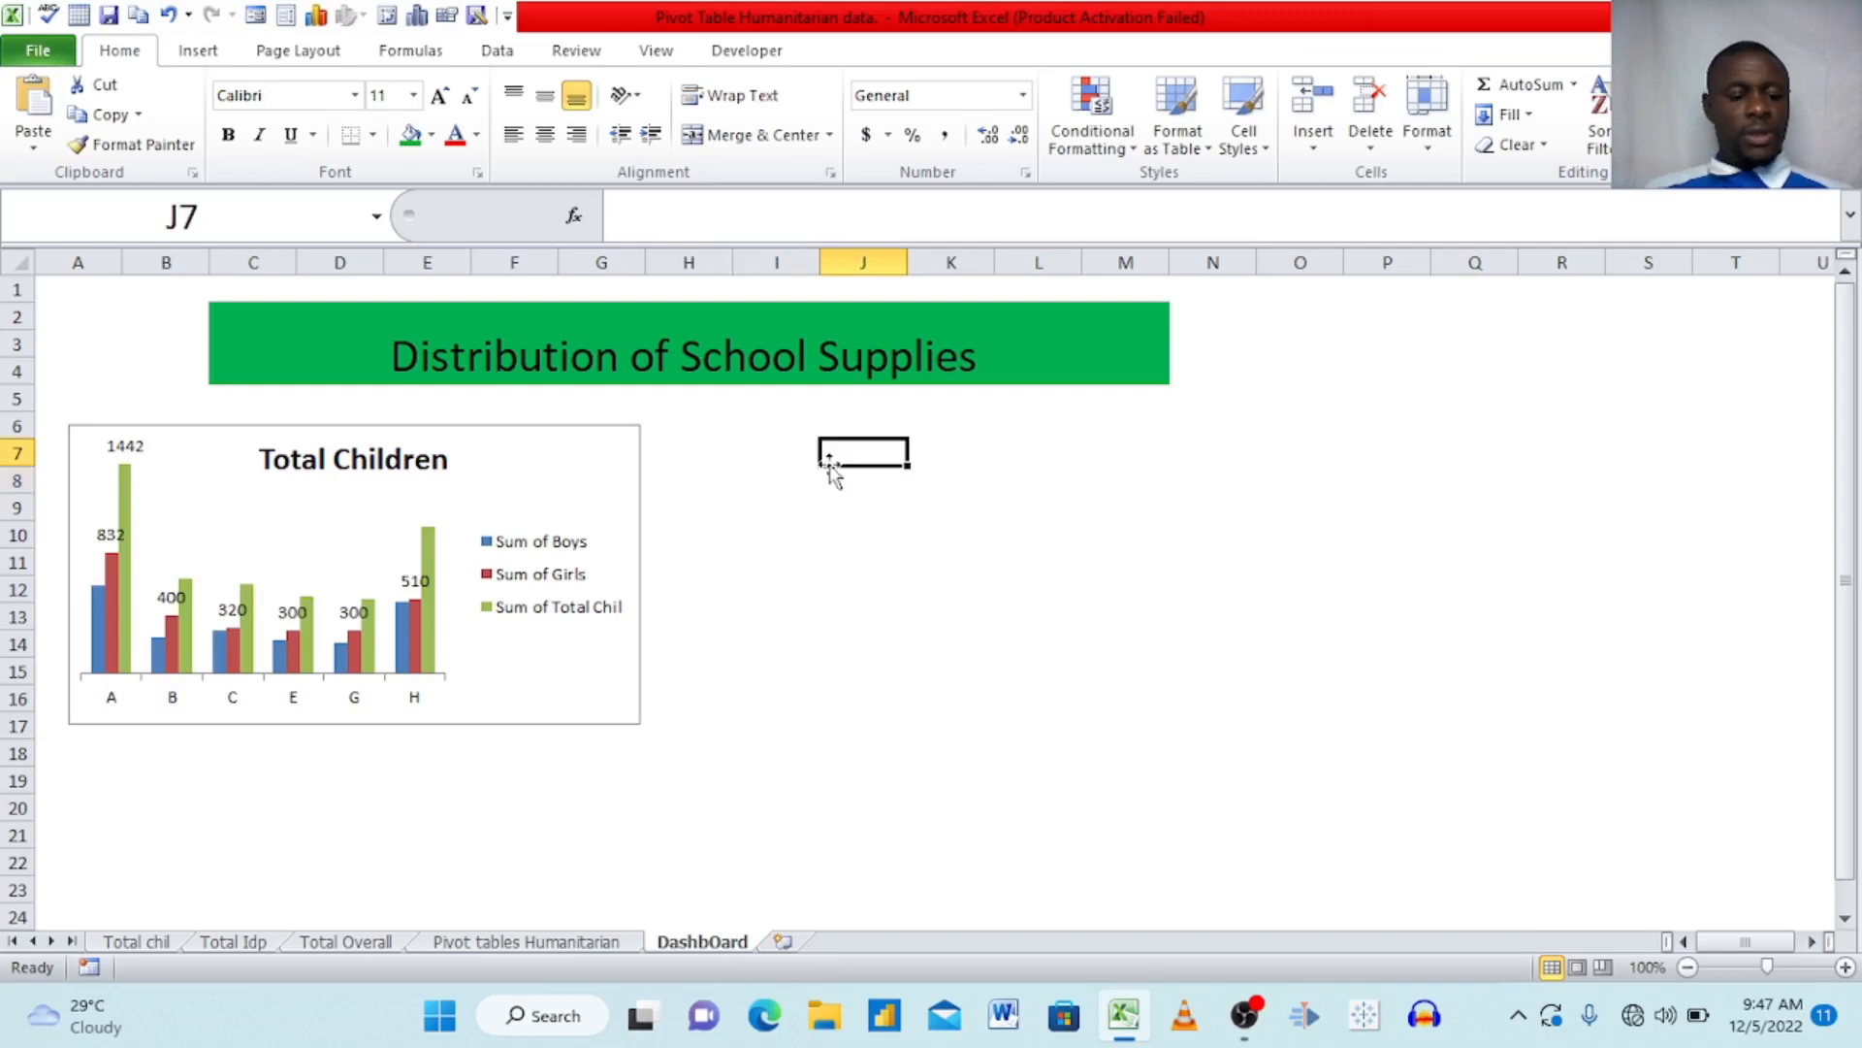
pyautogui.hotkey('ctrl', 'v')
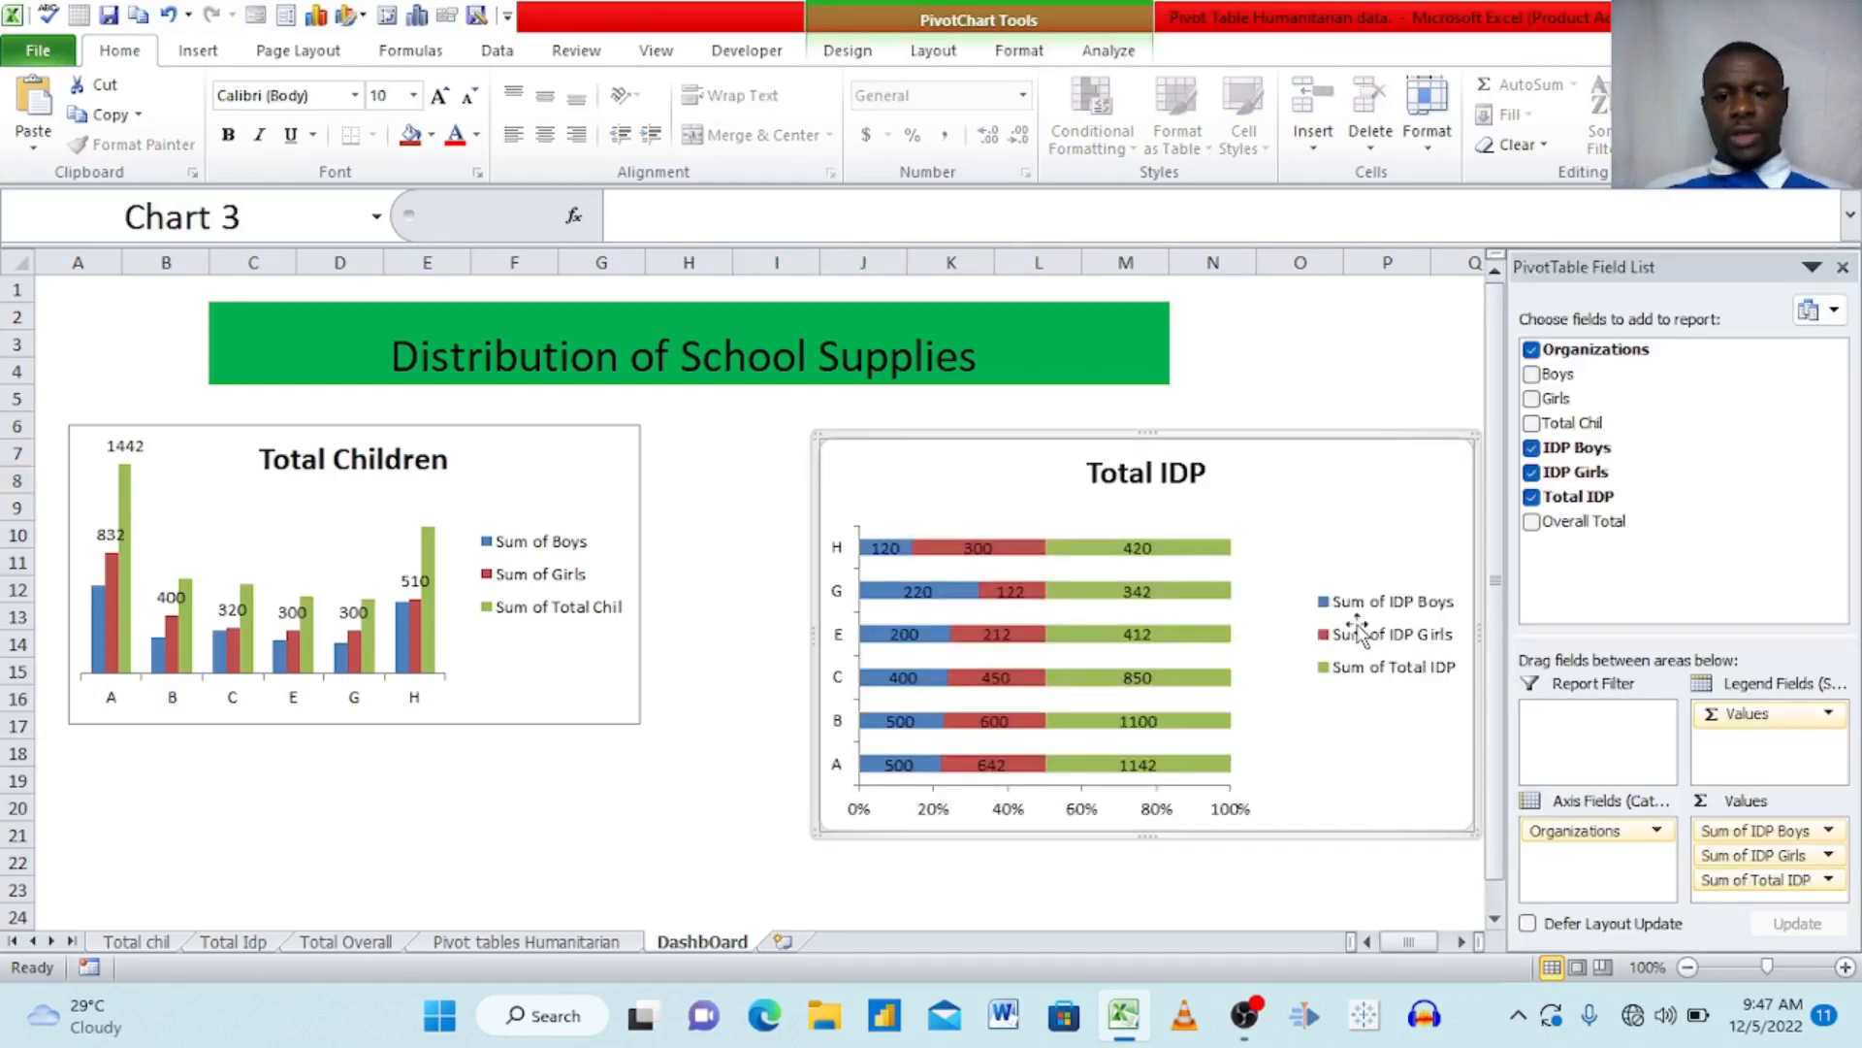
# - Move the pasted Total IDP chart next to the Total Children chart and shrink it to a similar size
pyautogui.moveTo(1368, 482); pyautogui.dragTo(1235, 466)
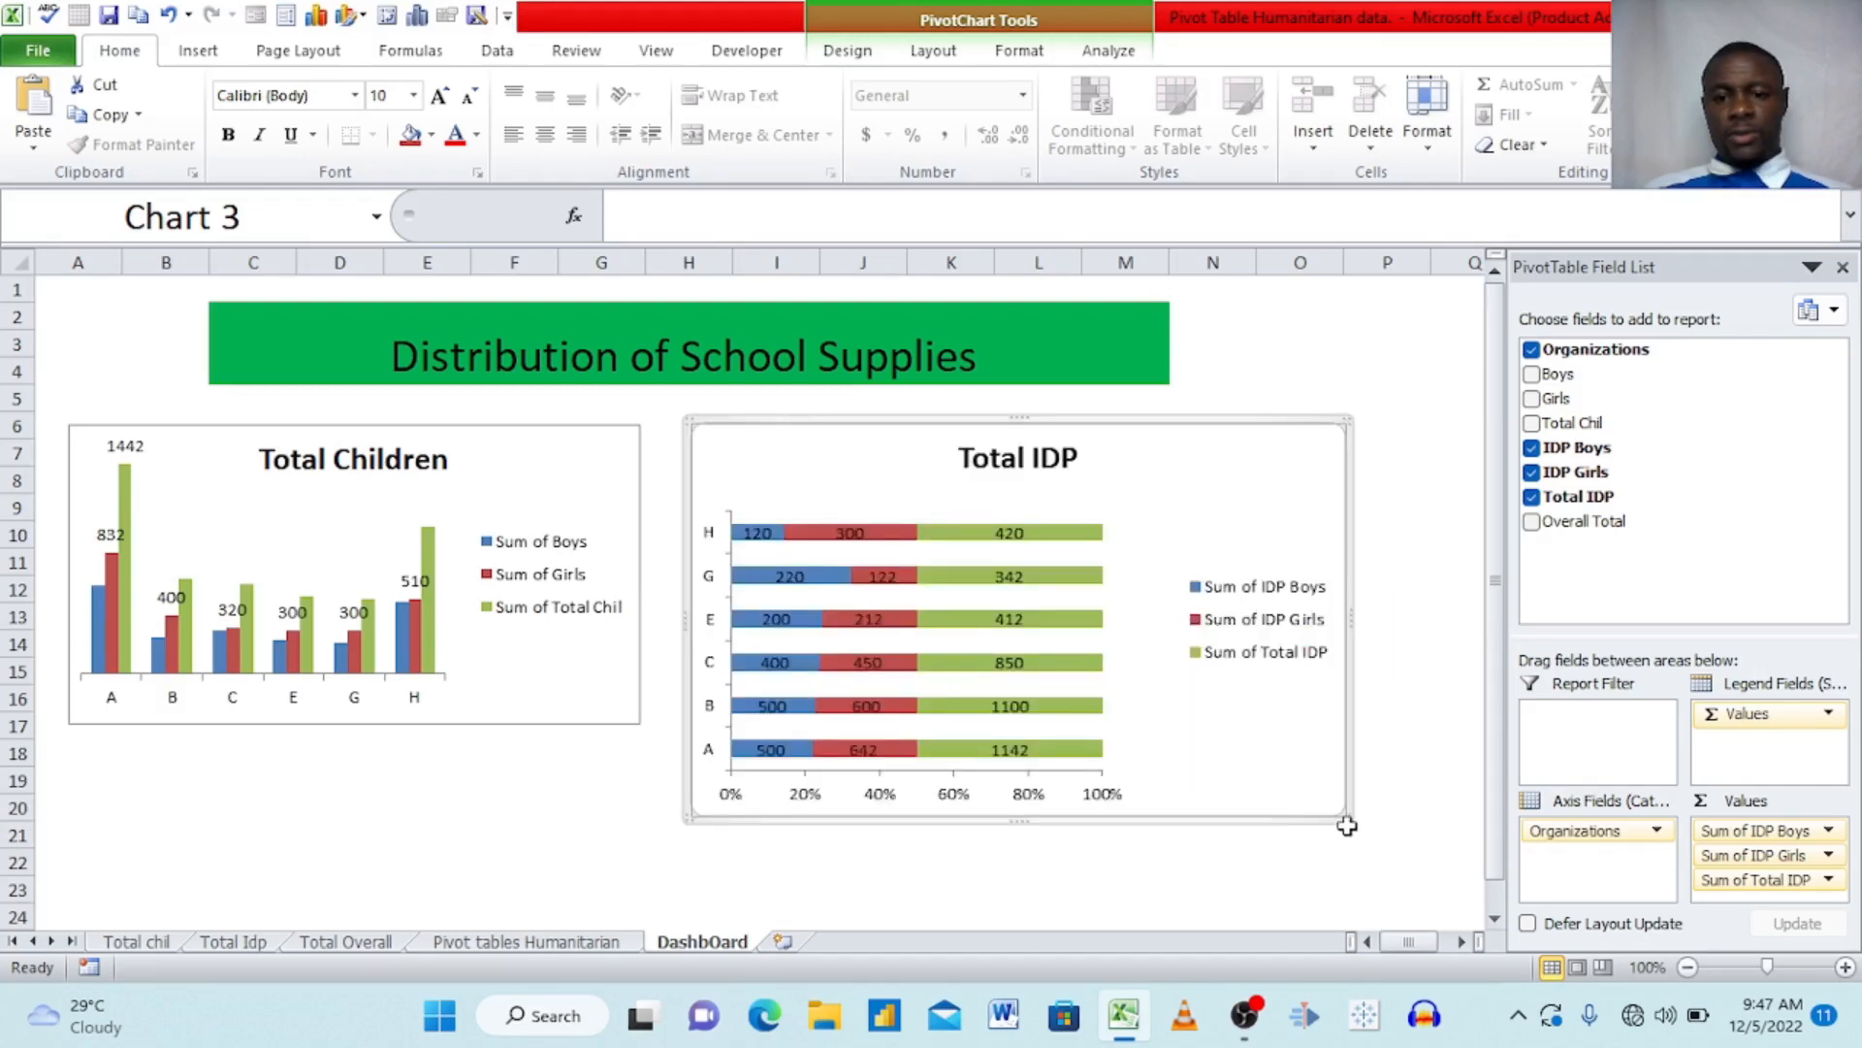
pyautogui.moveTo(1348, 815); pyautogui.dragTo(1258, 698)
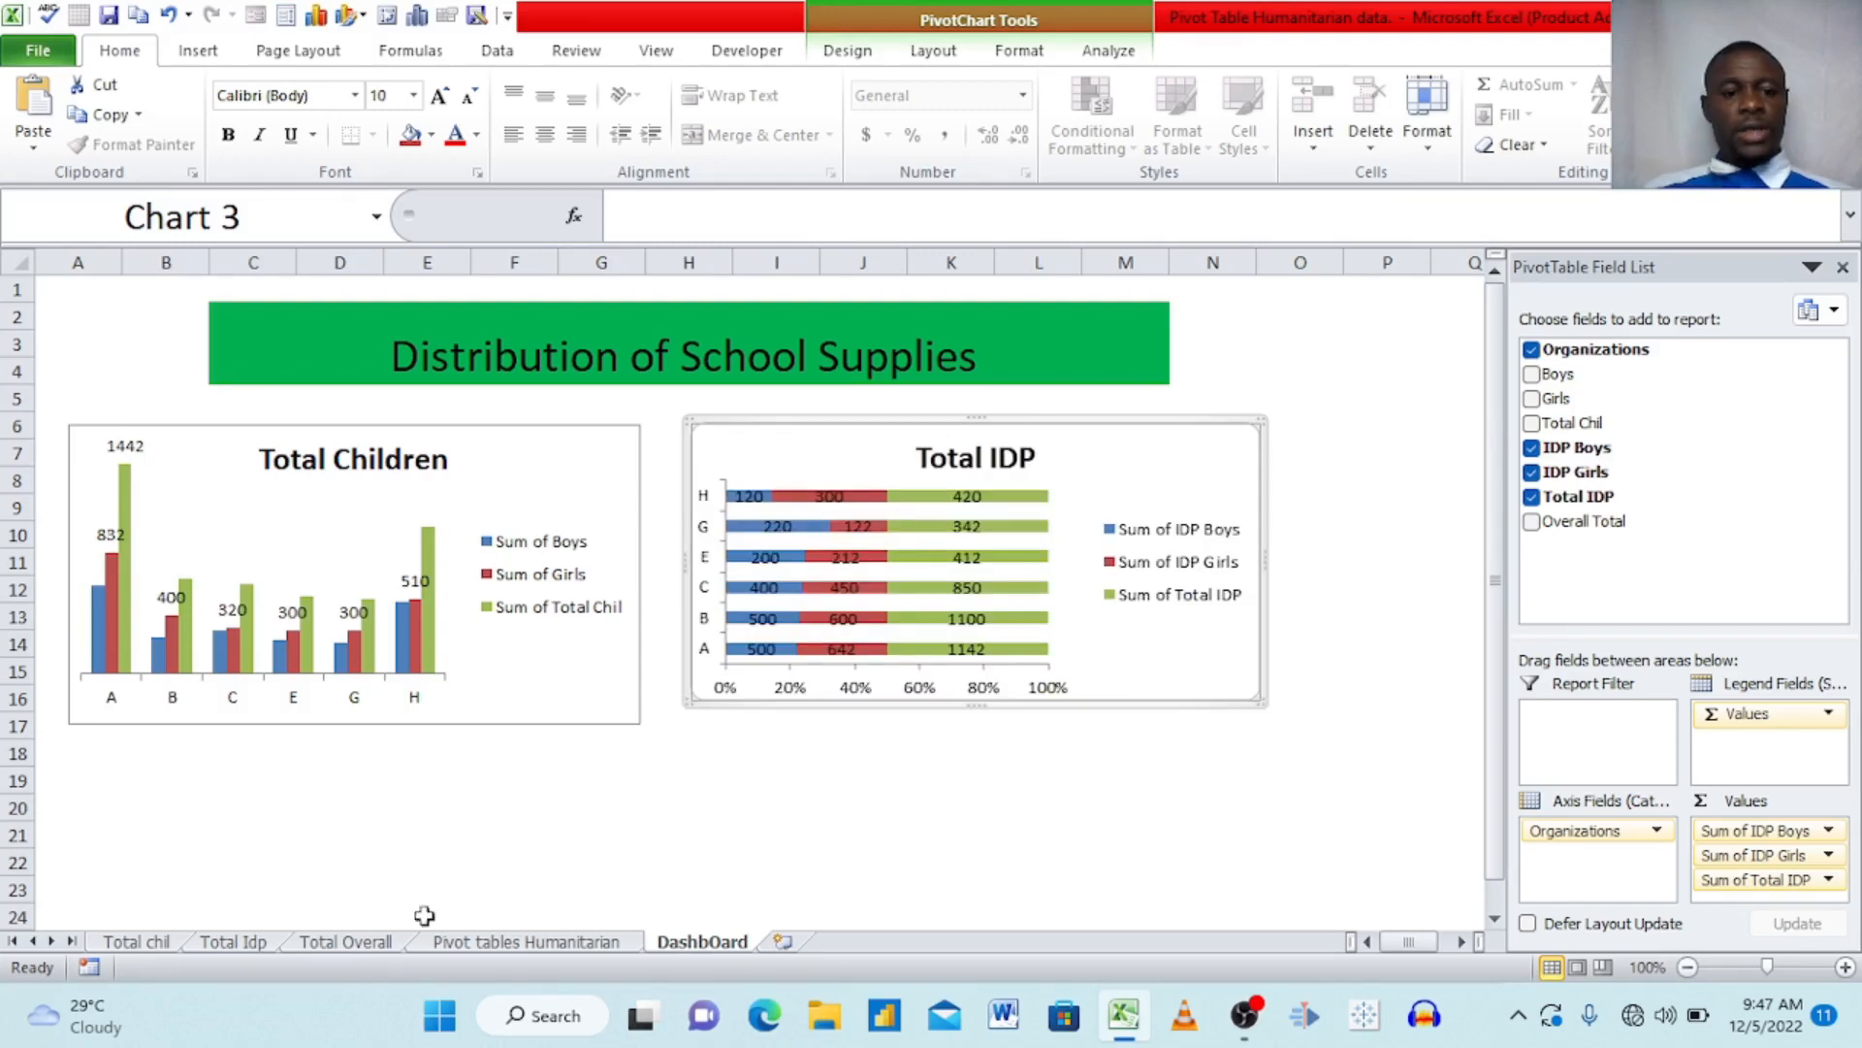
# - Fill the empty PivotTable on the Total Overall sheet with the Organizations, Total Chil, Total IDP and Overall Total fields
pyautogui.click(347, 942)
pyautogui.click(177, 537)
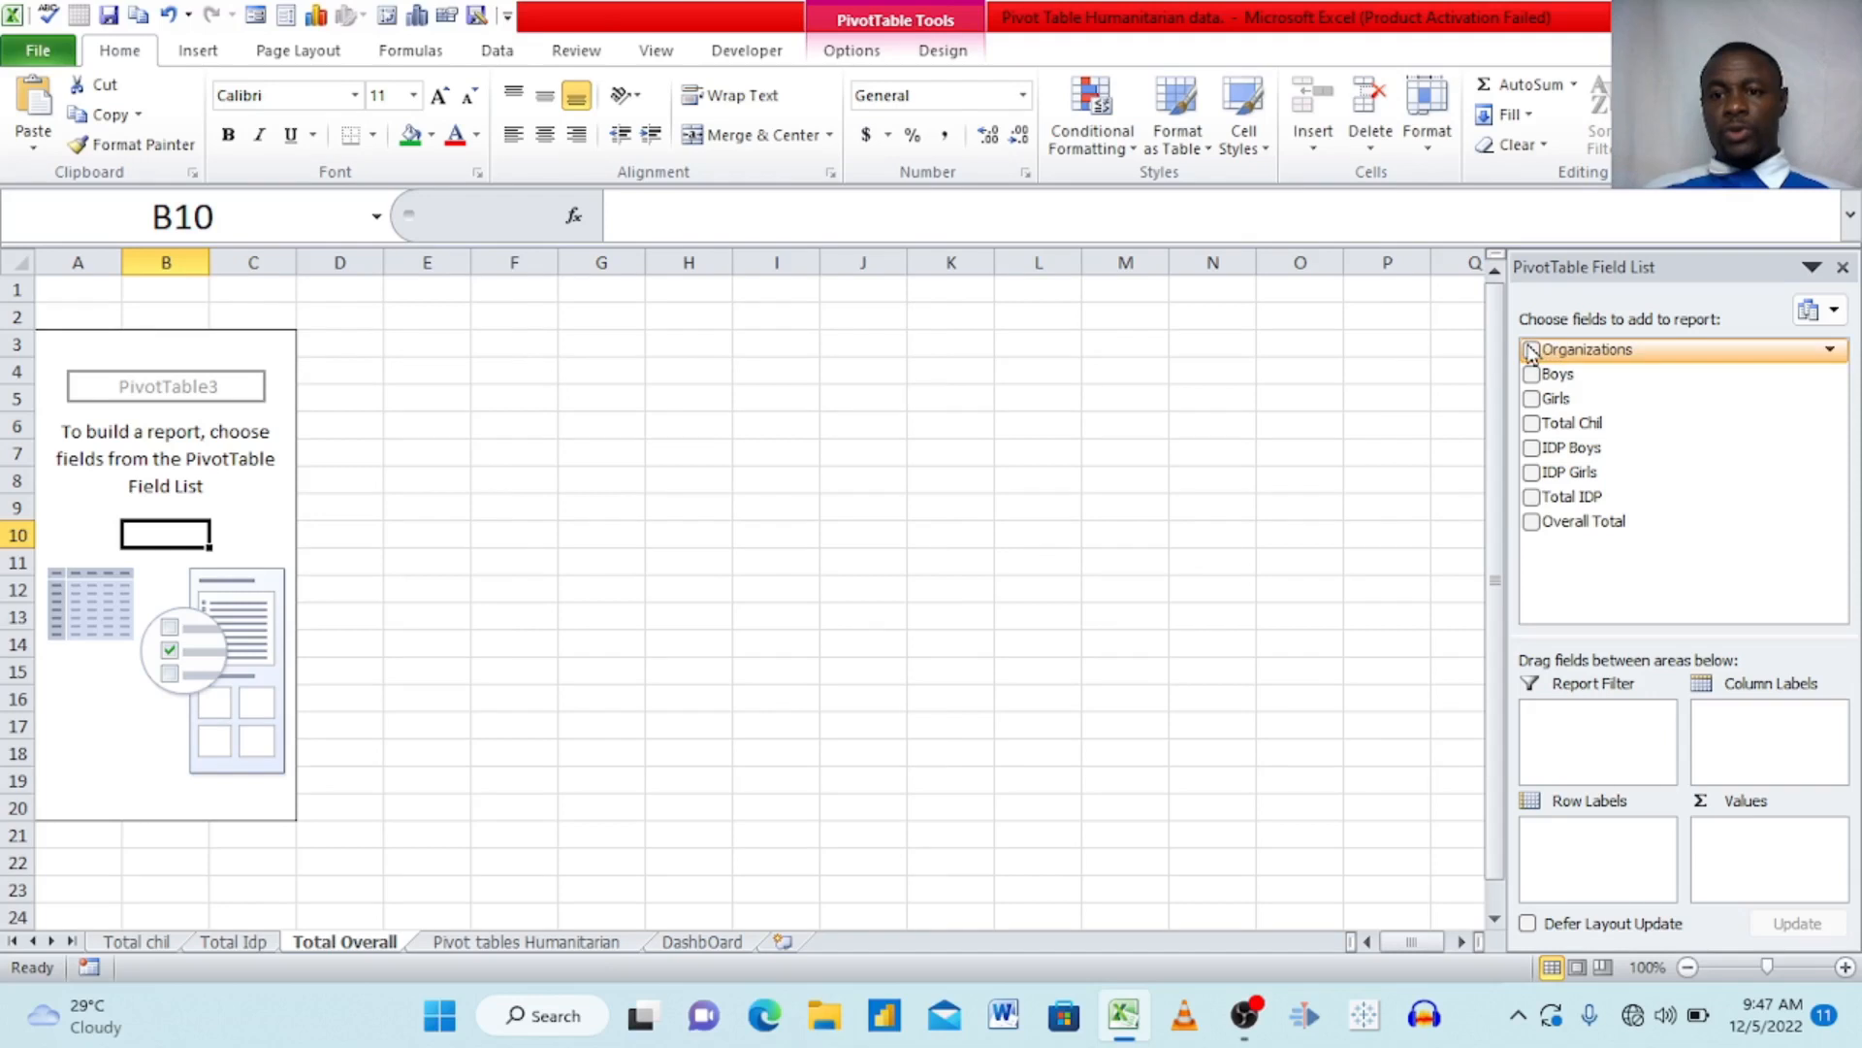
pyautogui.click(1533, 349)
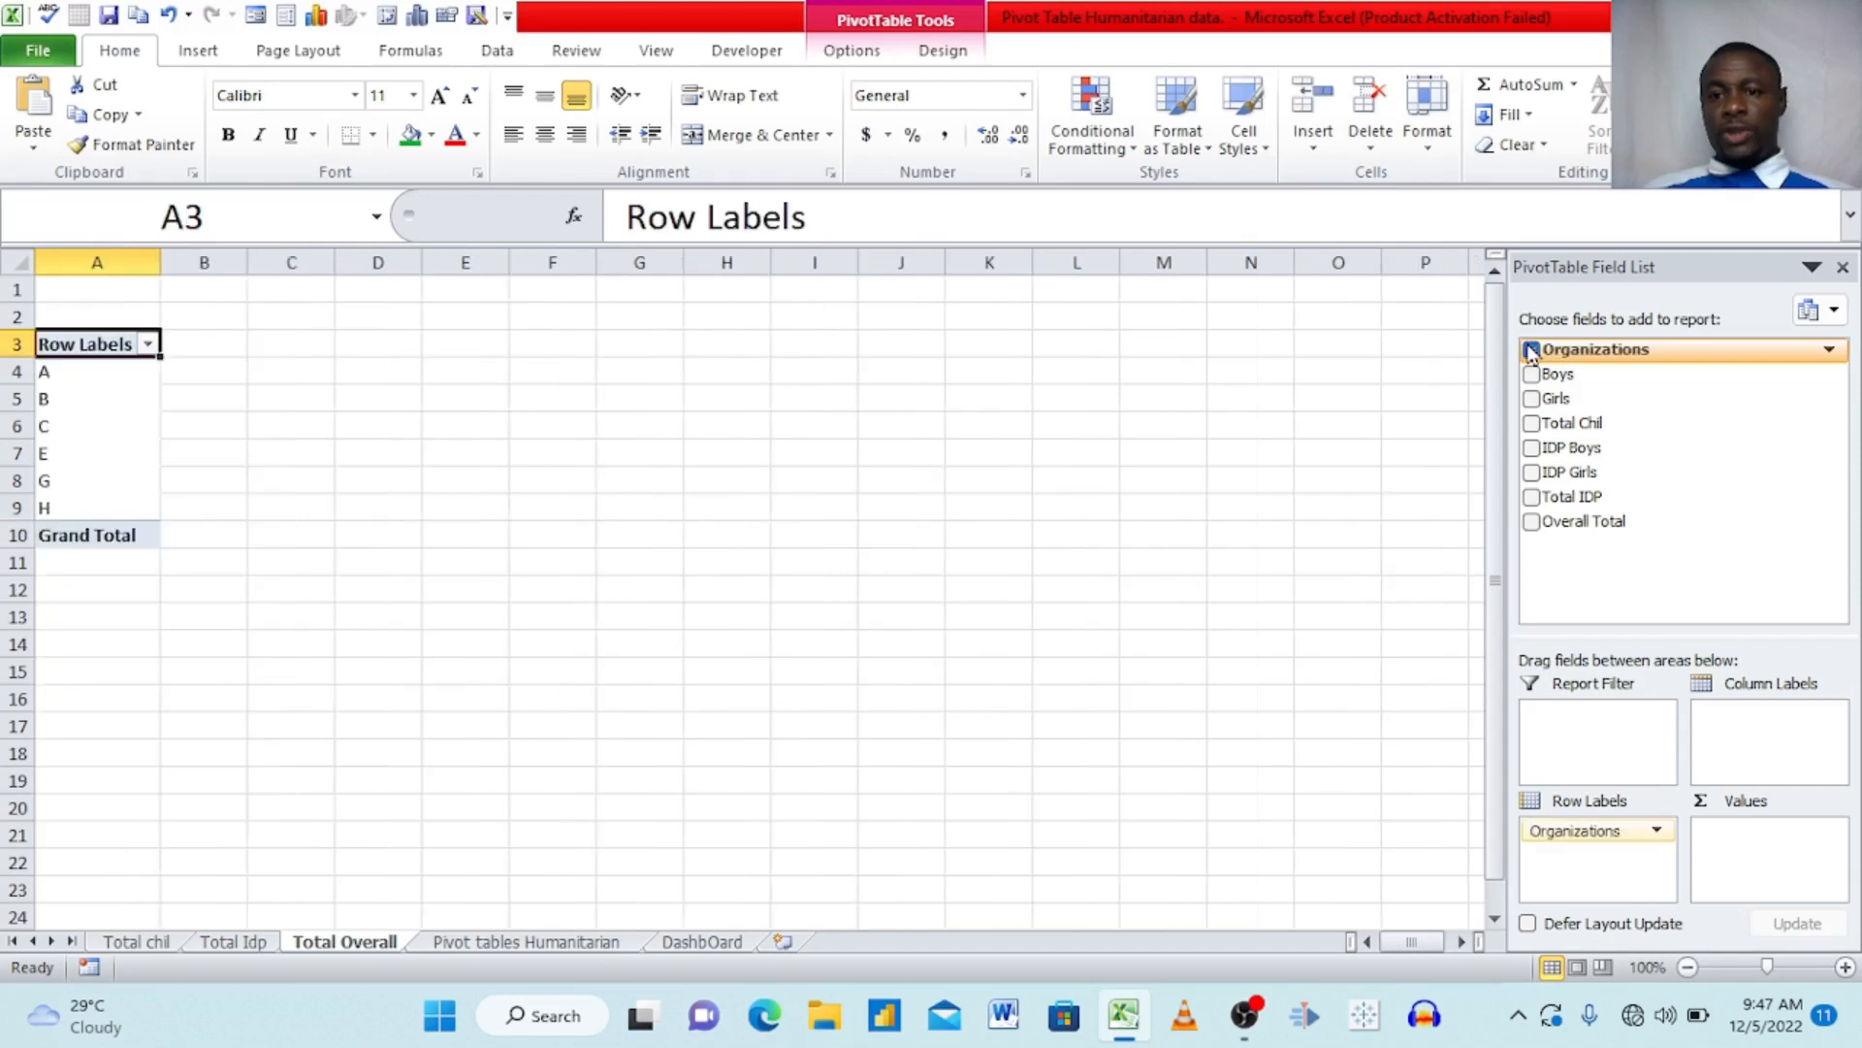
pyautogui.click(1533, 425)
pyautogui.click(1533, 498)
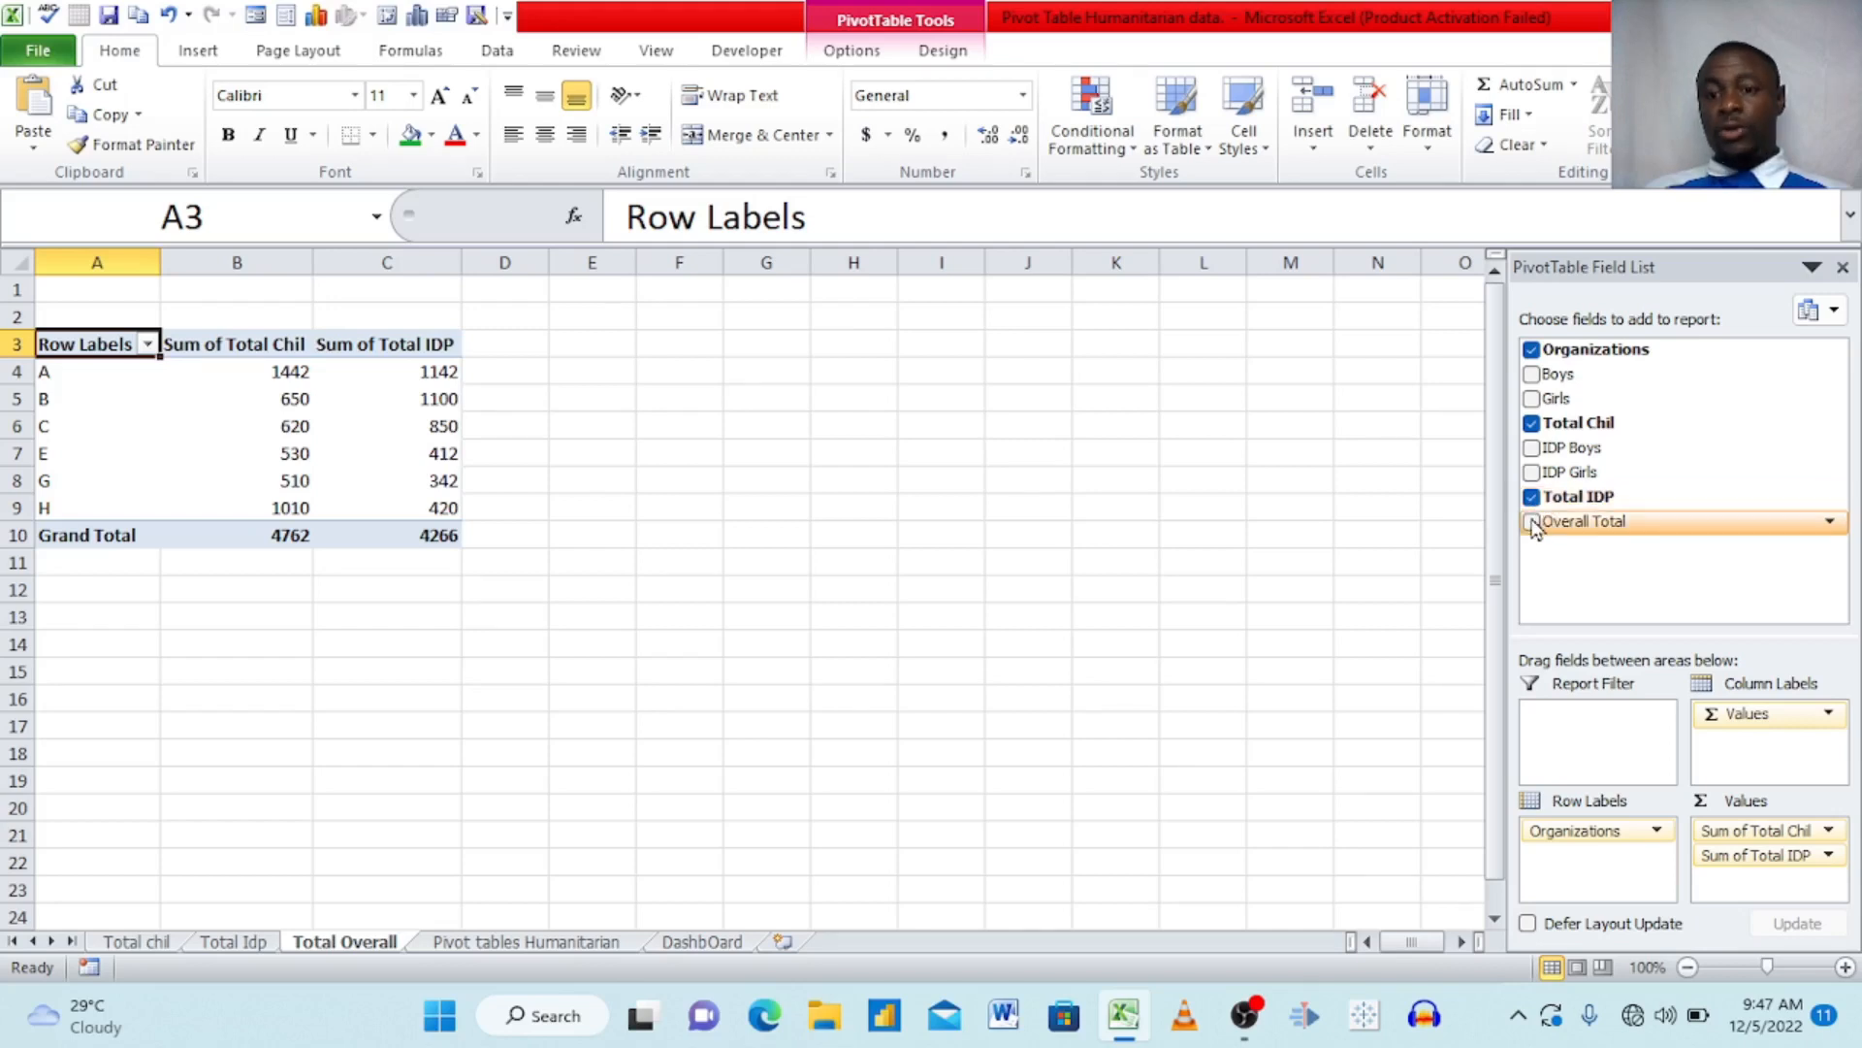
pyautogui.click(1535, 522)
# - Insert a stacked column PivotChart from the Total Overall PivotTable and move it up and to the right
pyautogui.click(403, 443)
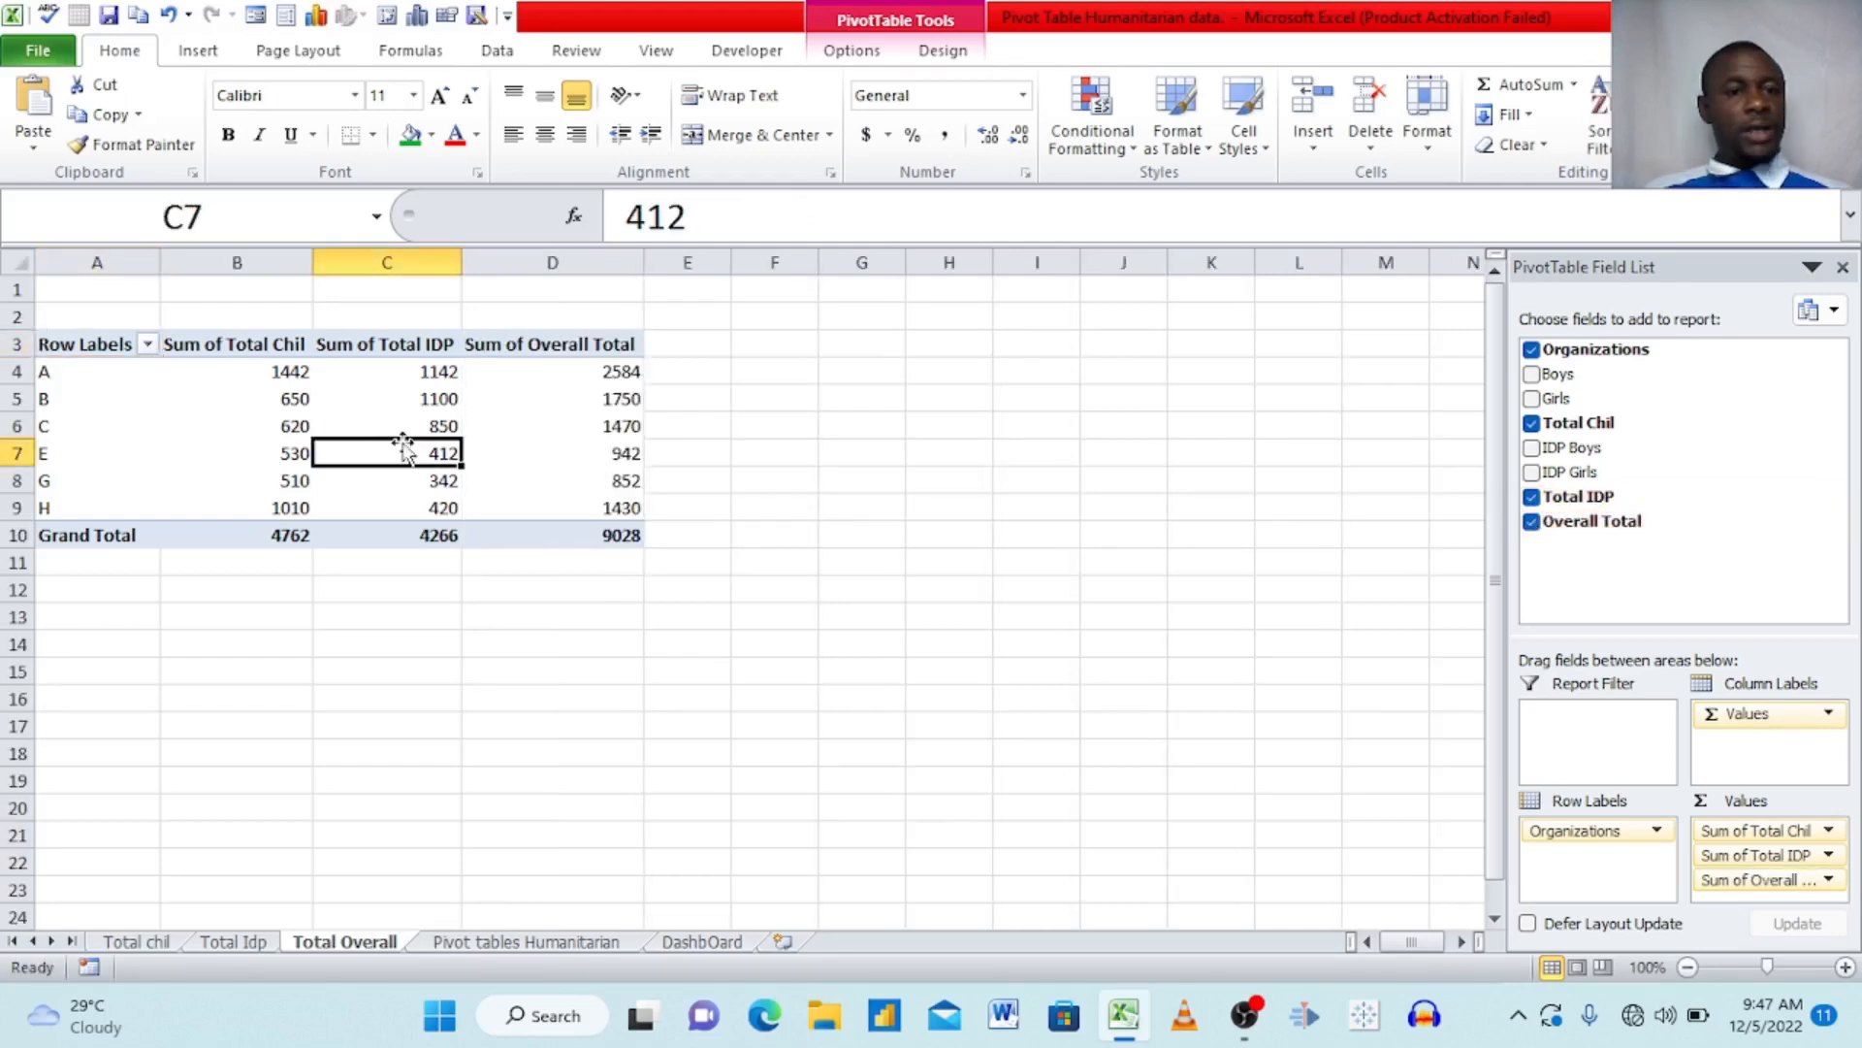
pyautogui.click(316, 16)
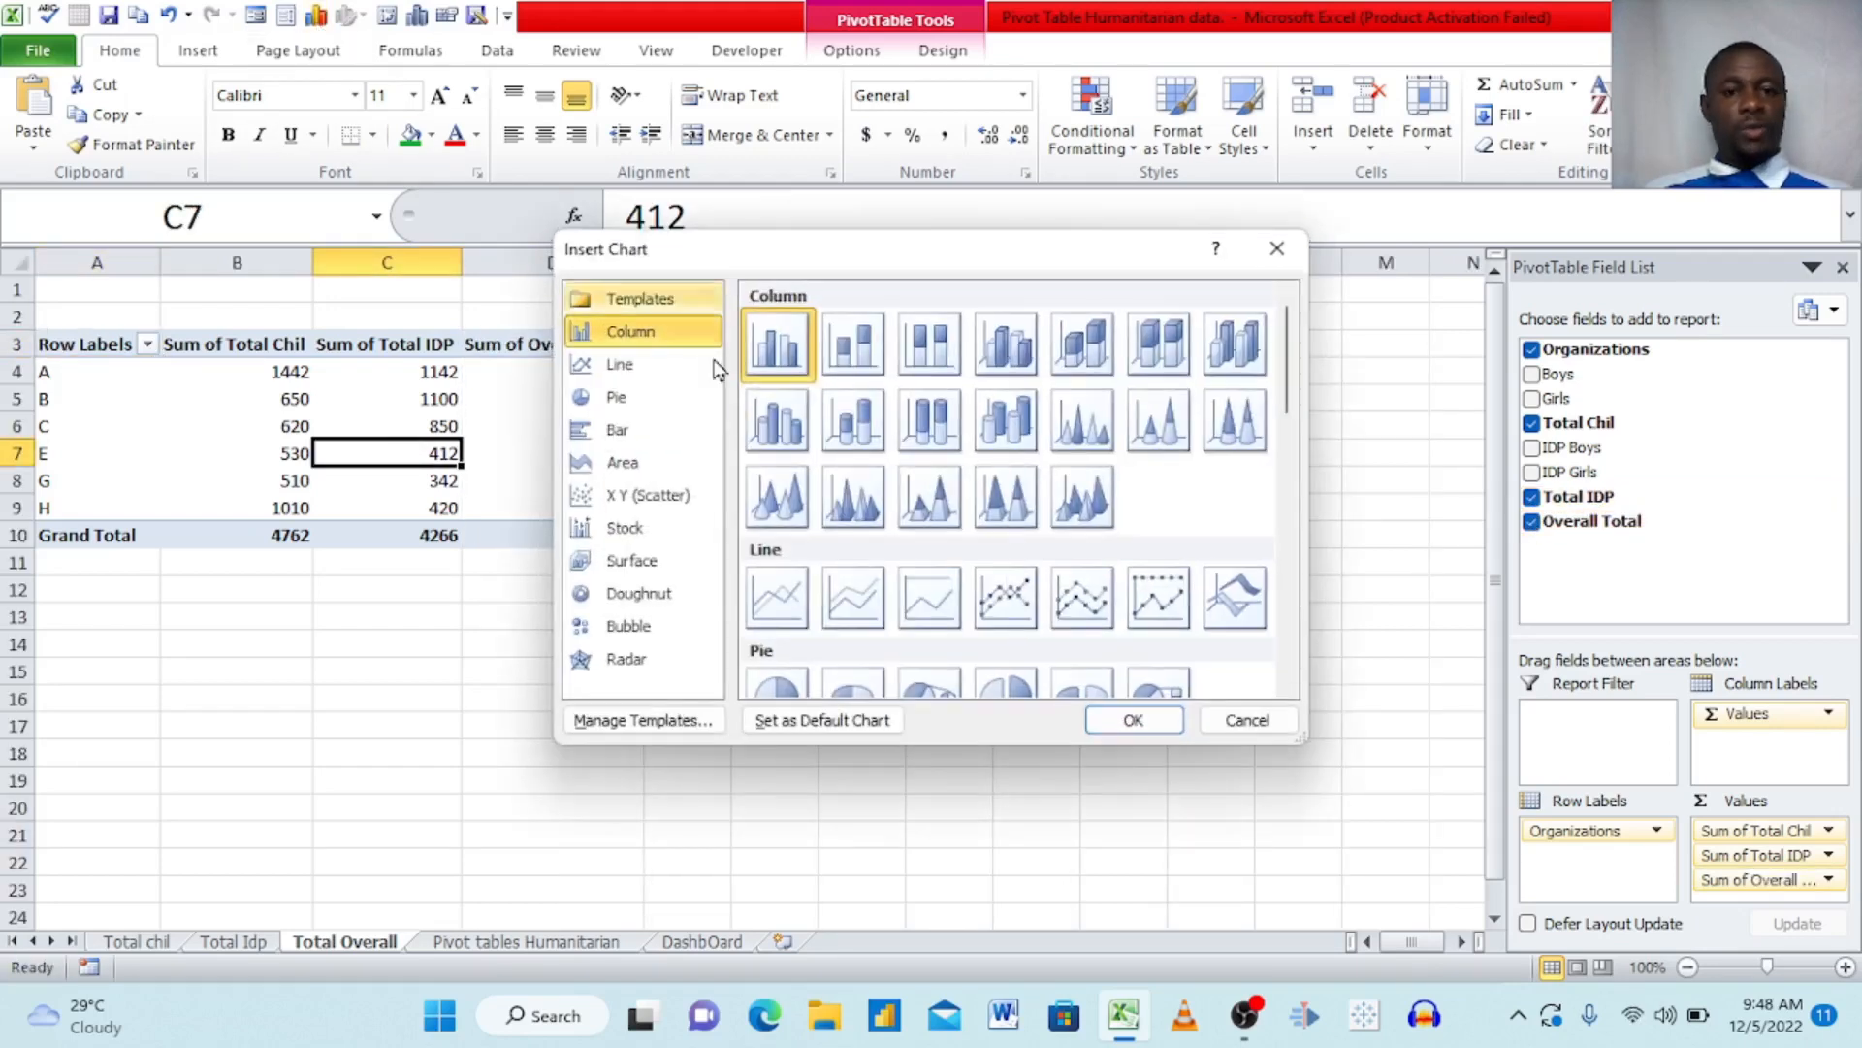
pyautogui.click(879, 357)
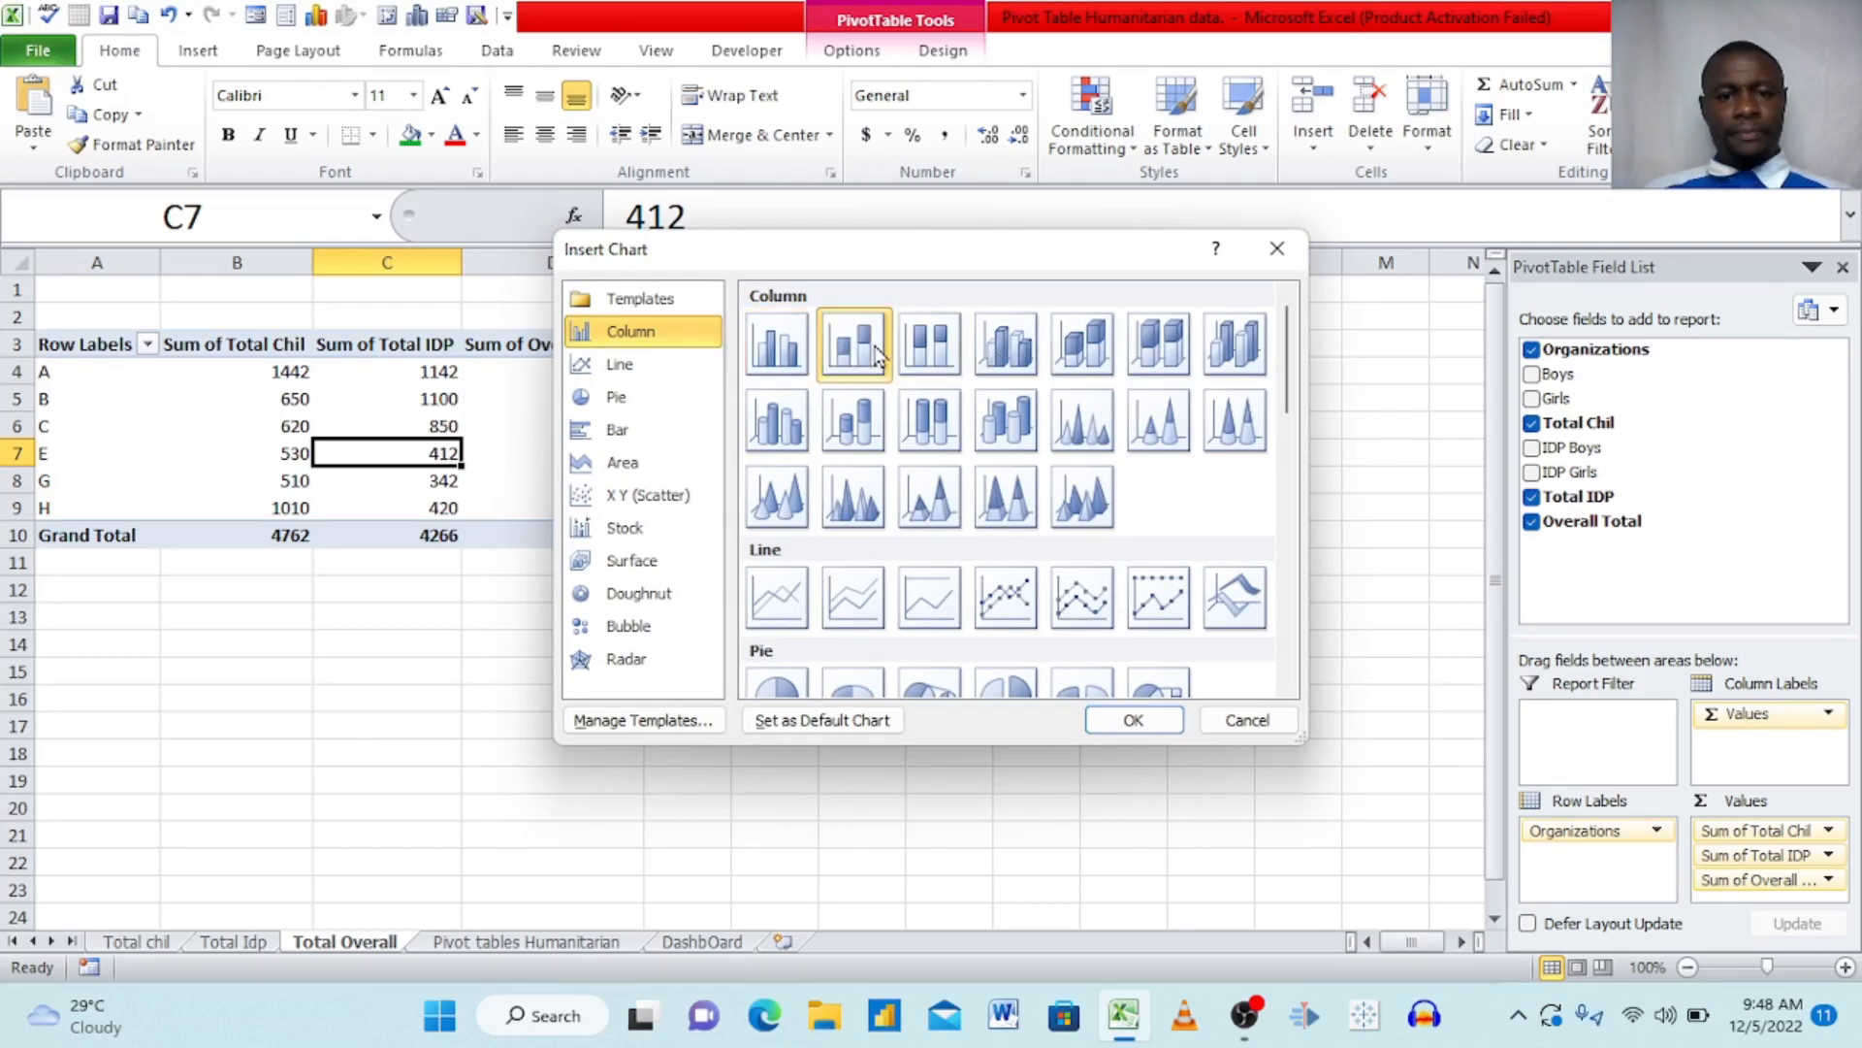
pyautogui.click(1132, 720)
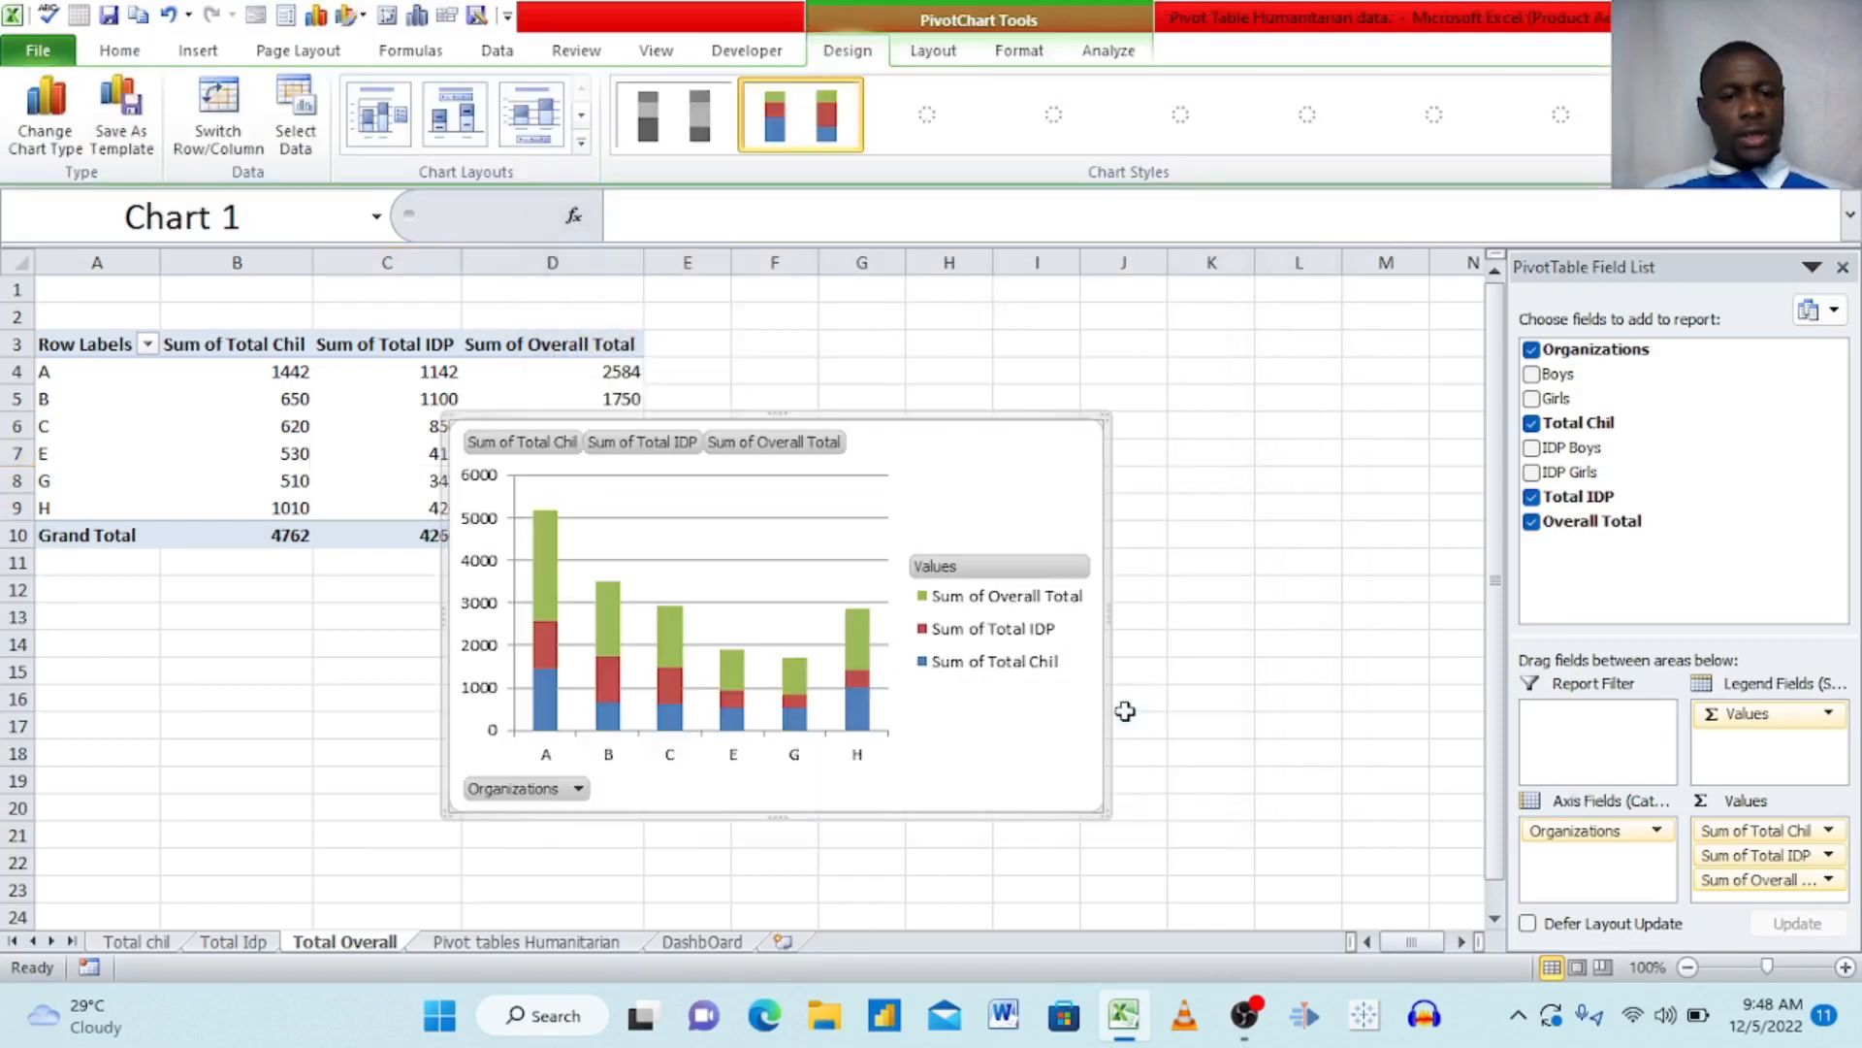
pyautogui.moveTo(1016, 521); pyautogui.dragTo(1193, 486)
# - Hide all field buttons on the overall chart and delete its vertical value axis
pyautogui.click(708, 753)
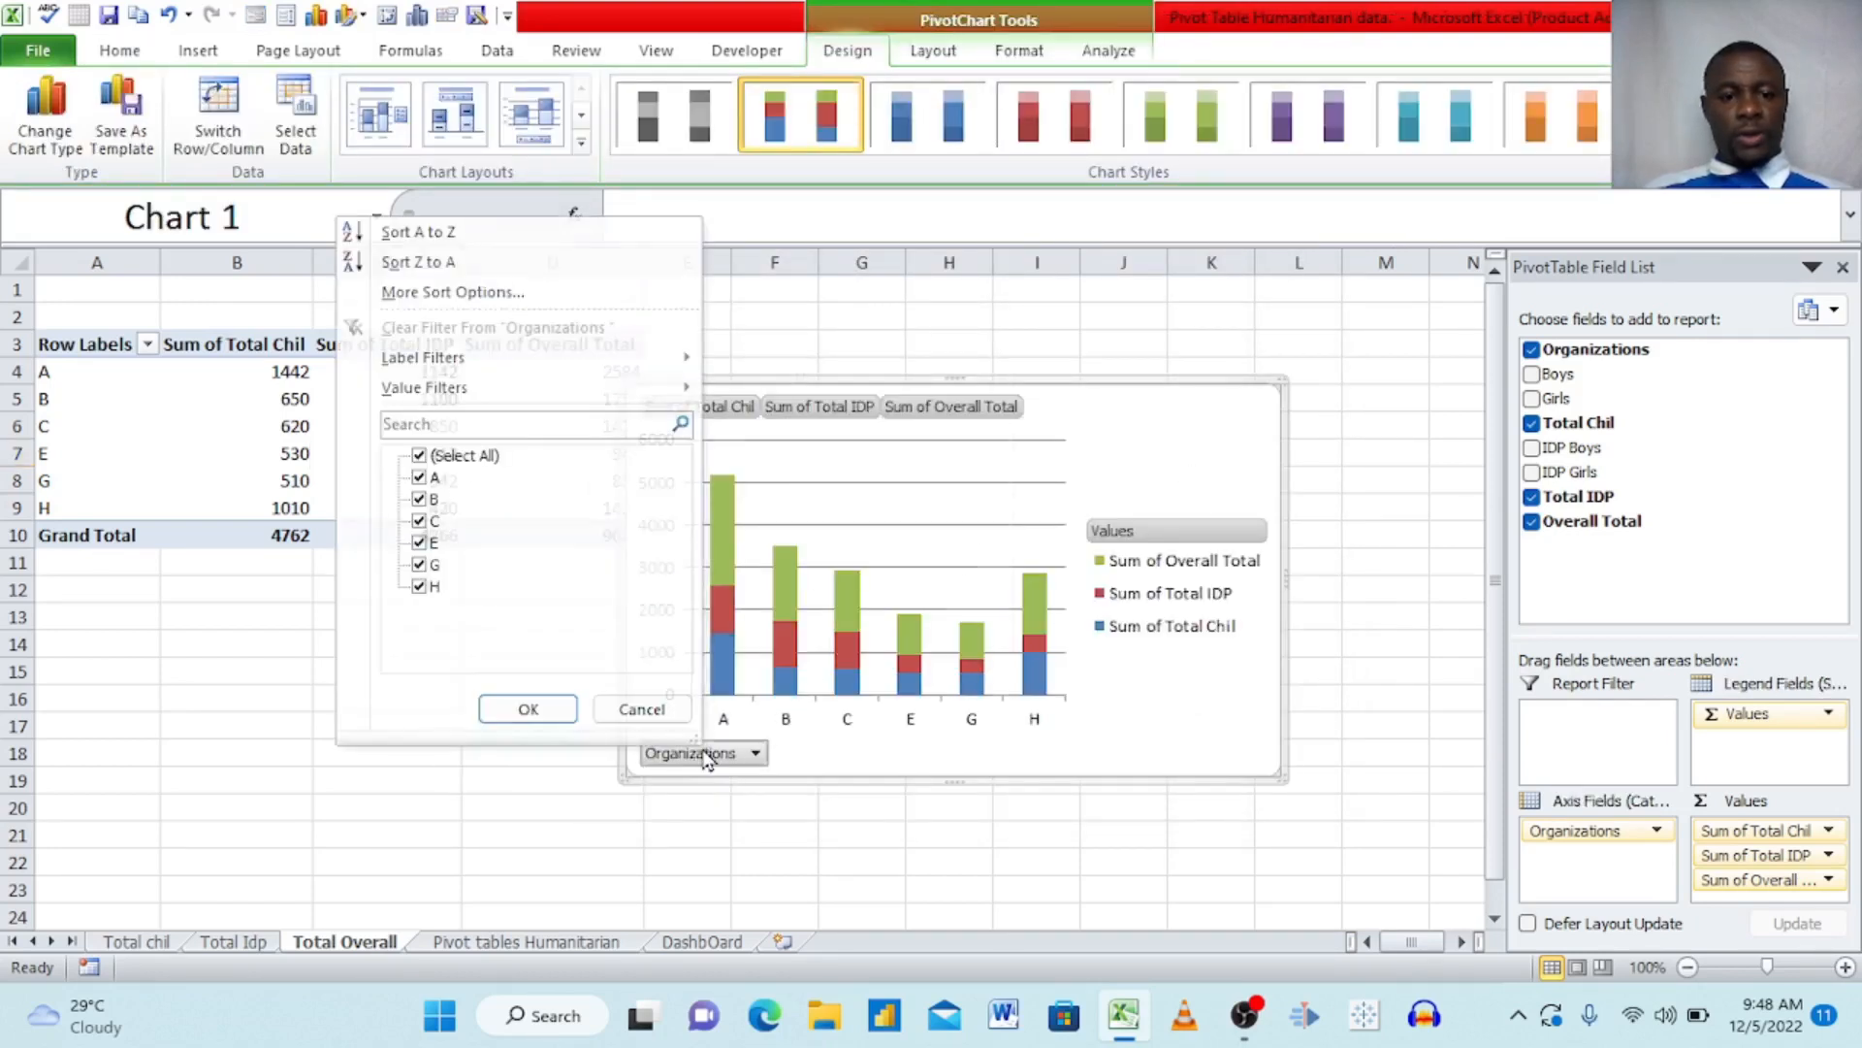
pyautogui.rightClick(708, 751)
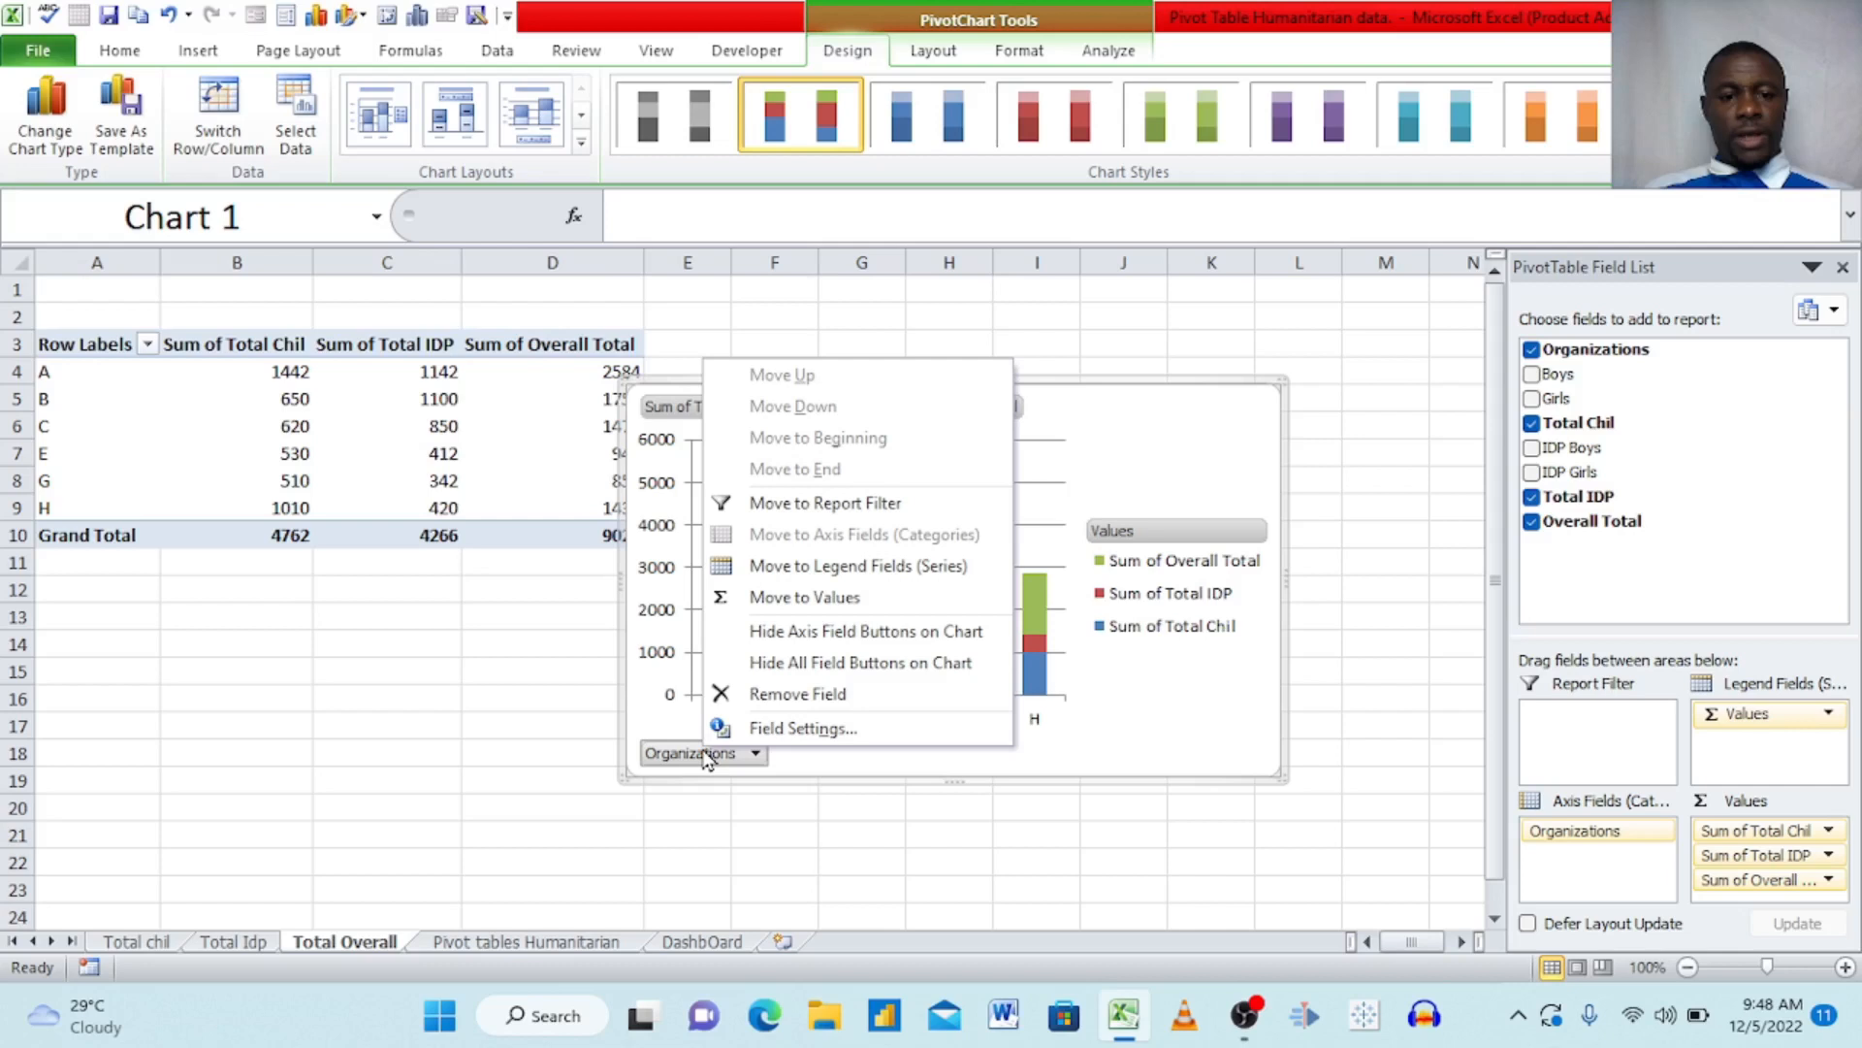
pyautogui.click(829, 662)
pyautogui.click(663, 411)
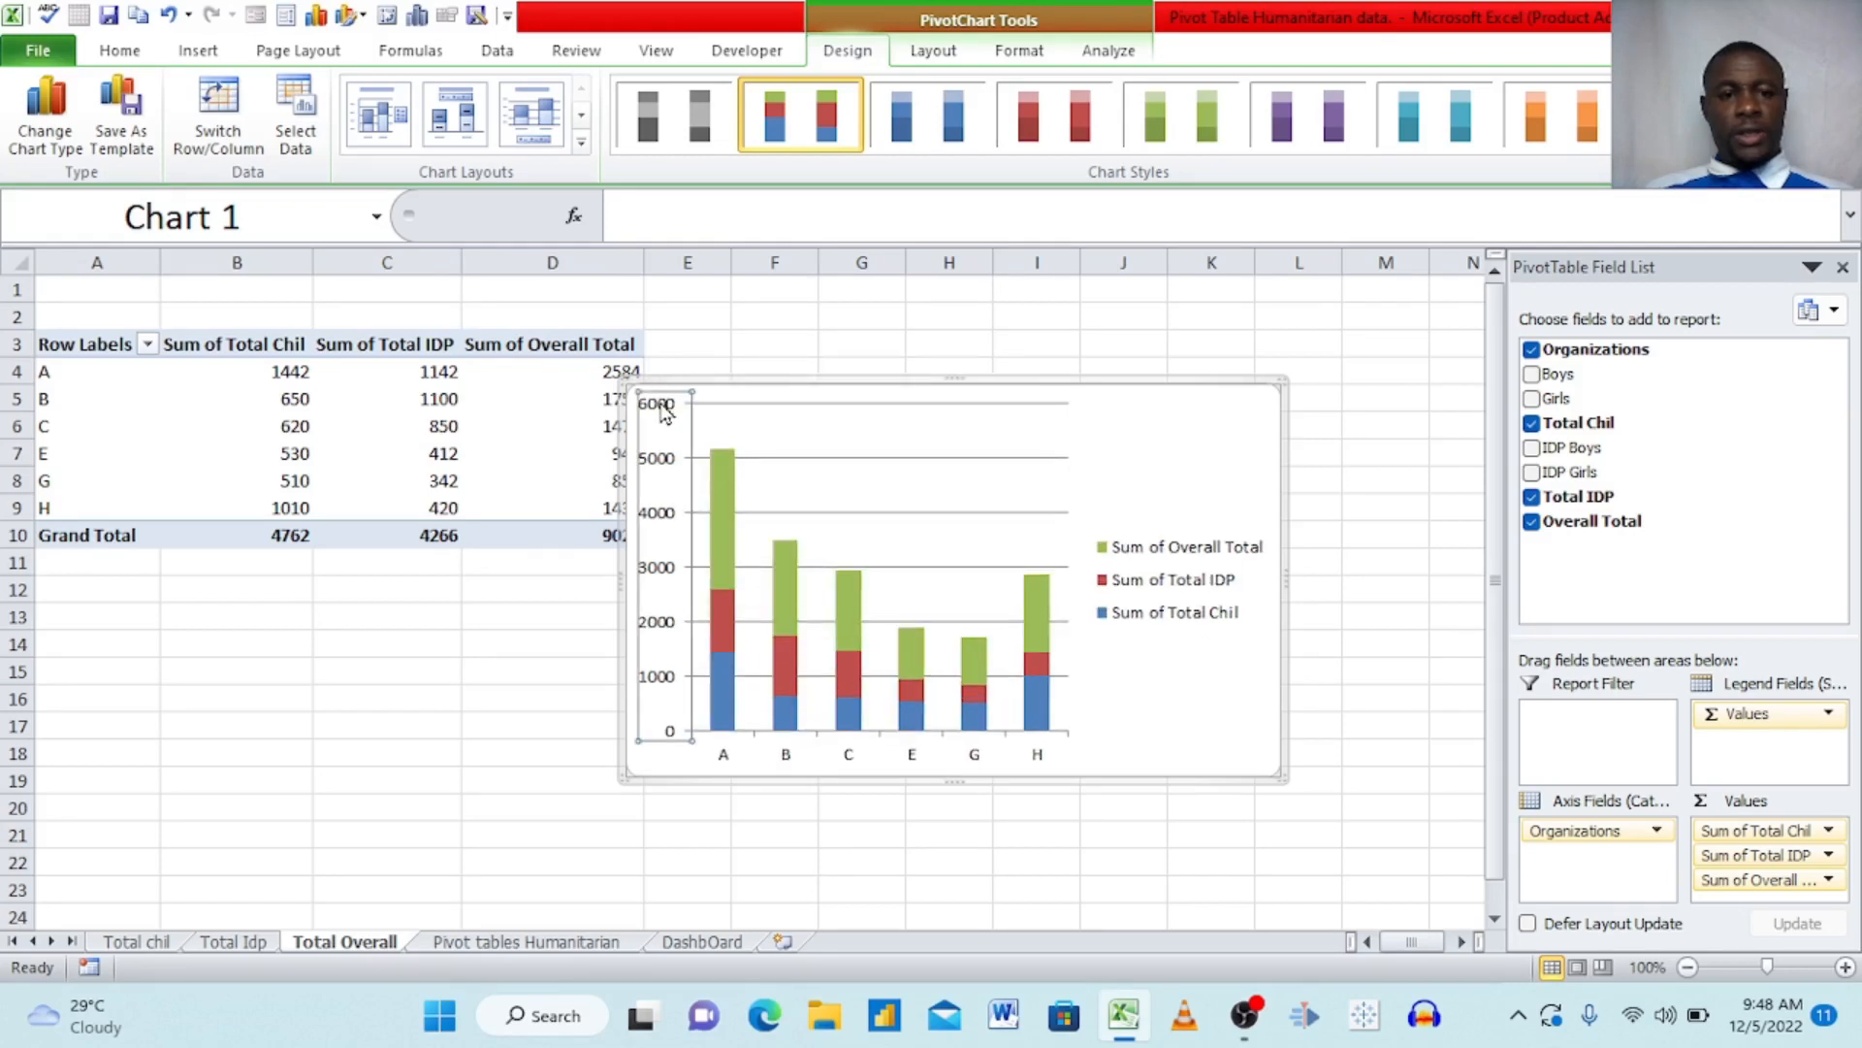
pyautogui.press('Delete')
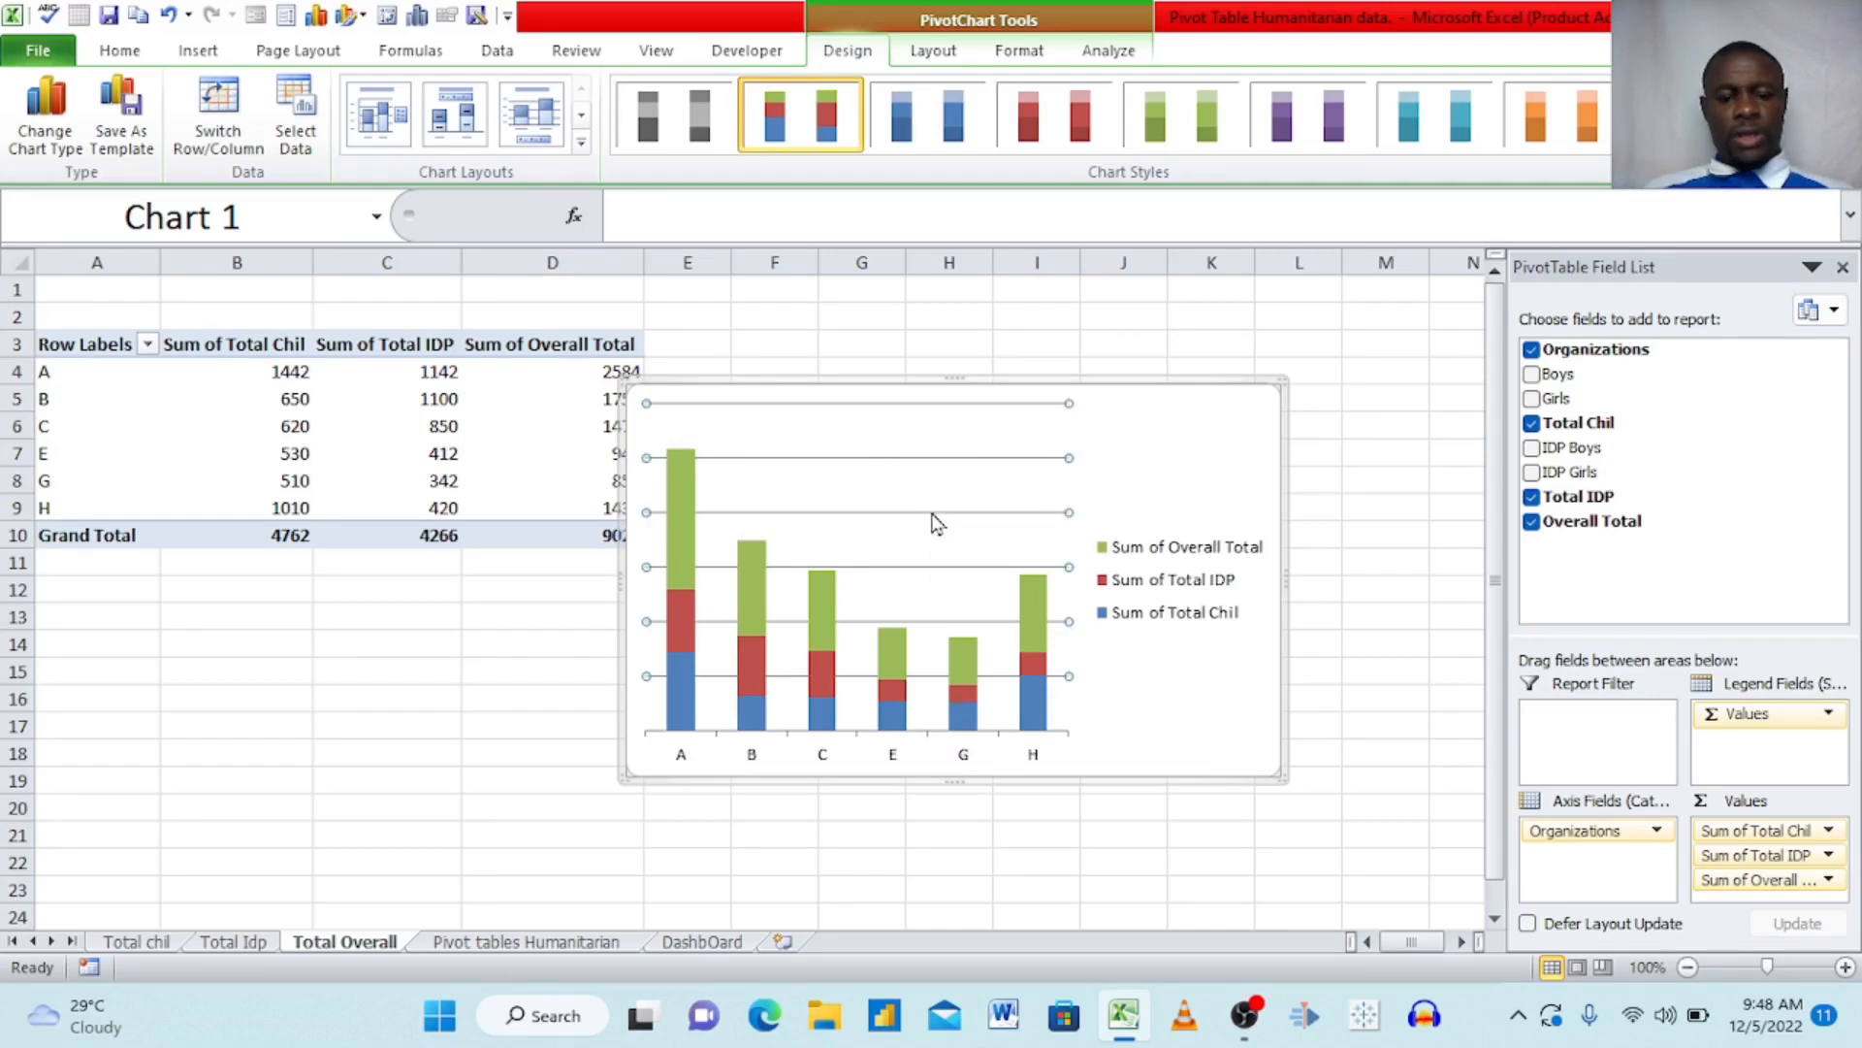
# - Set the overall chart's major gridlines to No line
pyautogui.rightClick(934, 512)
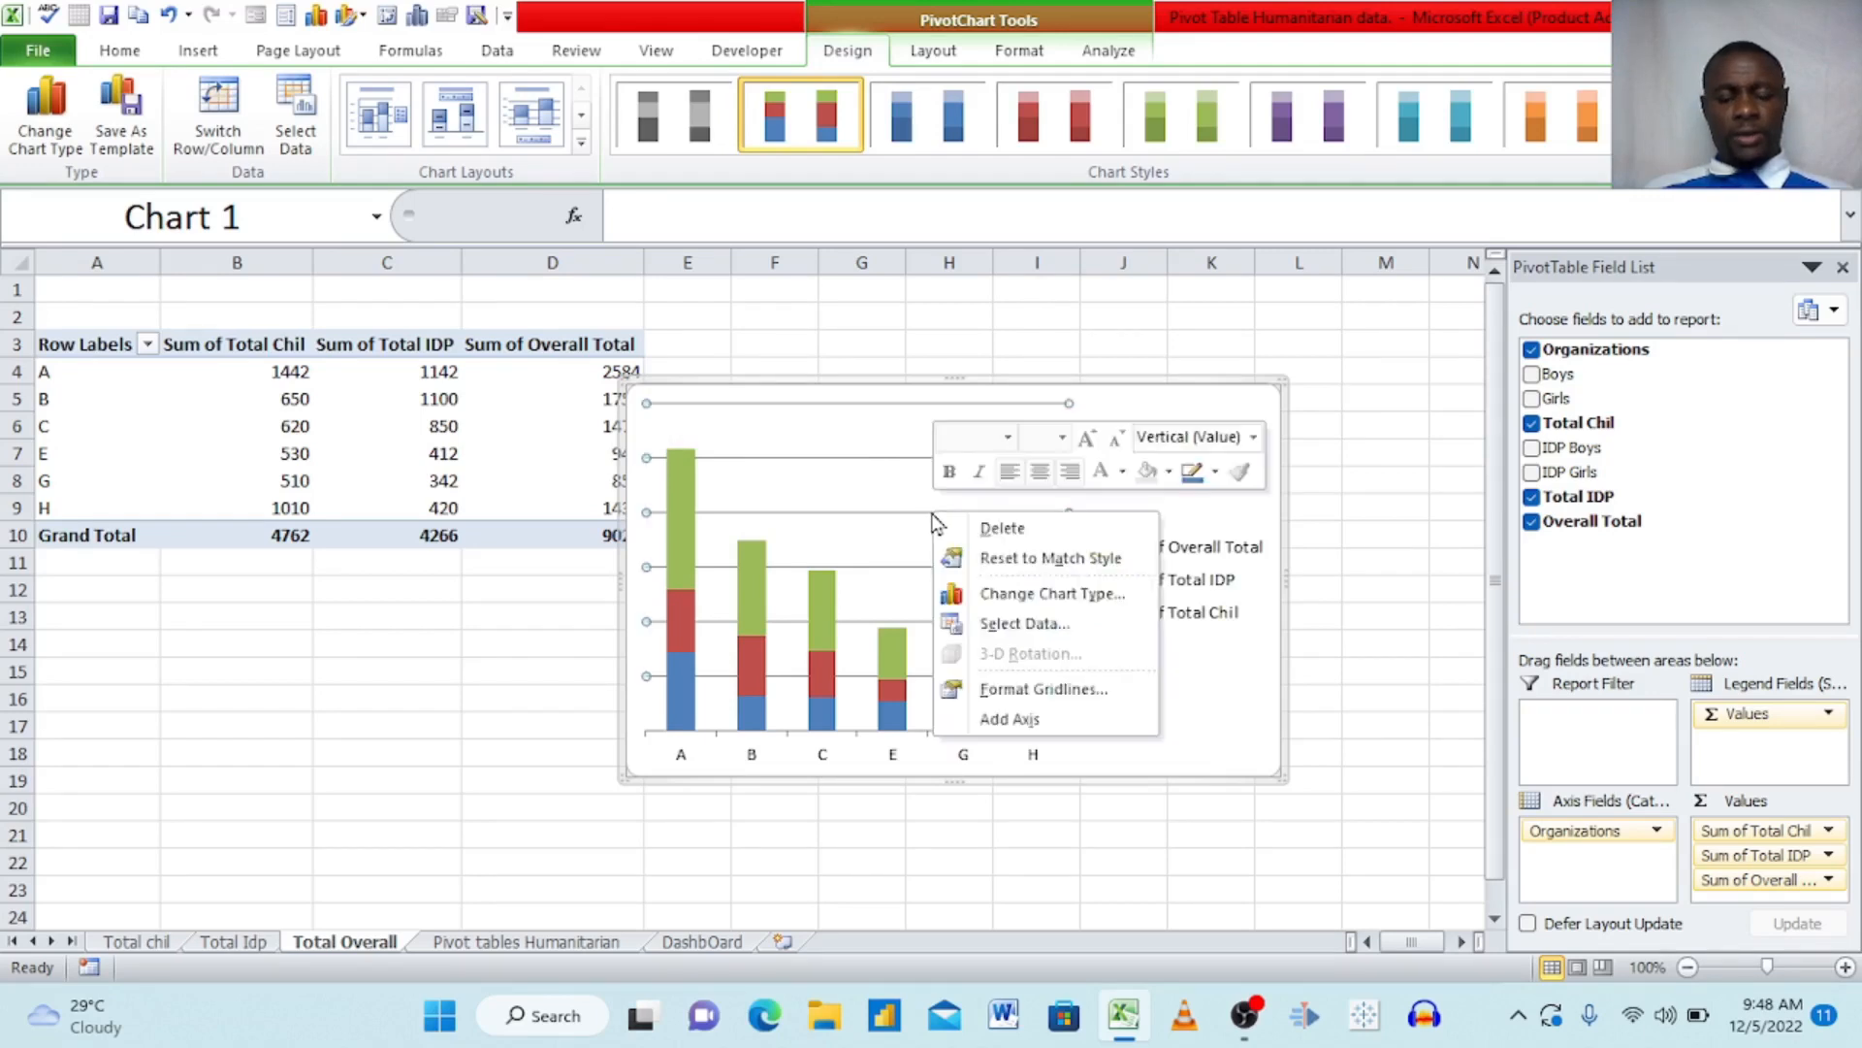
pyautogui.click(1073, 692)
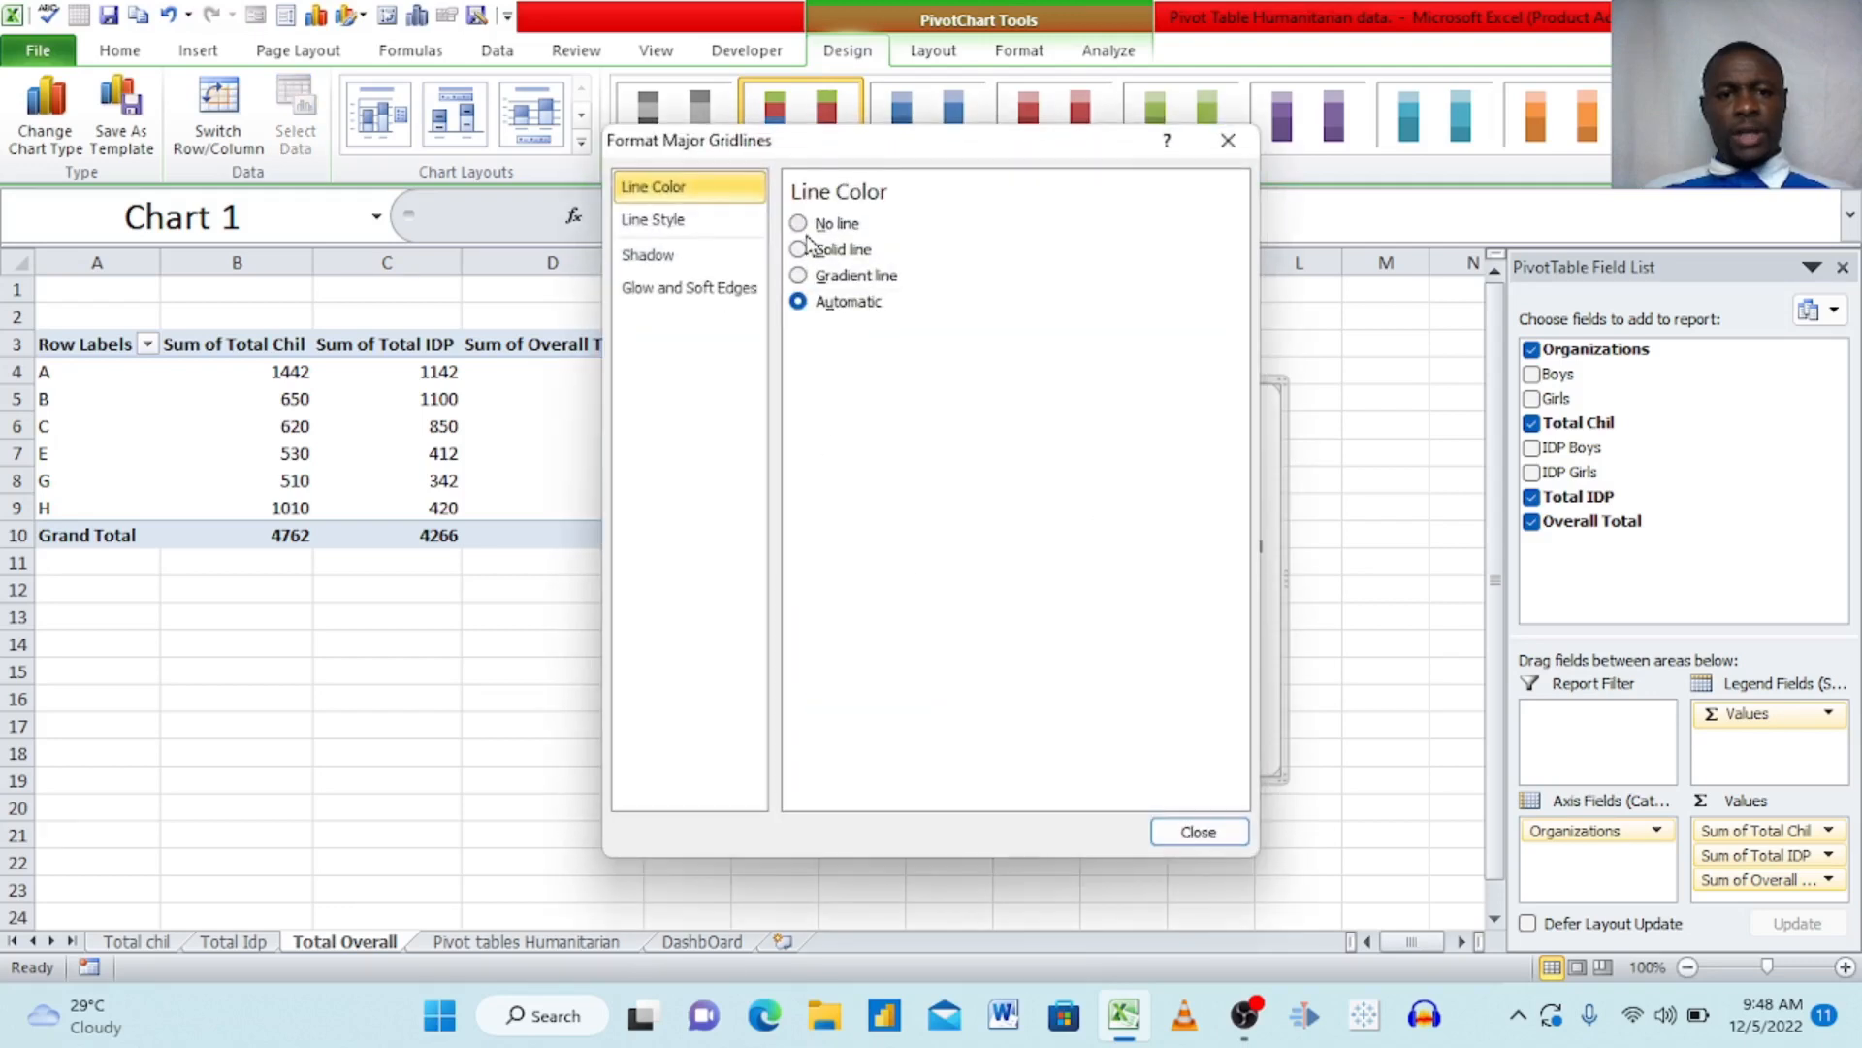
pyautogui.click(799, 224)
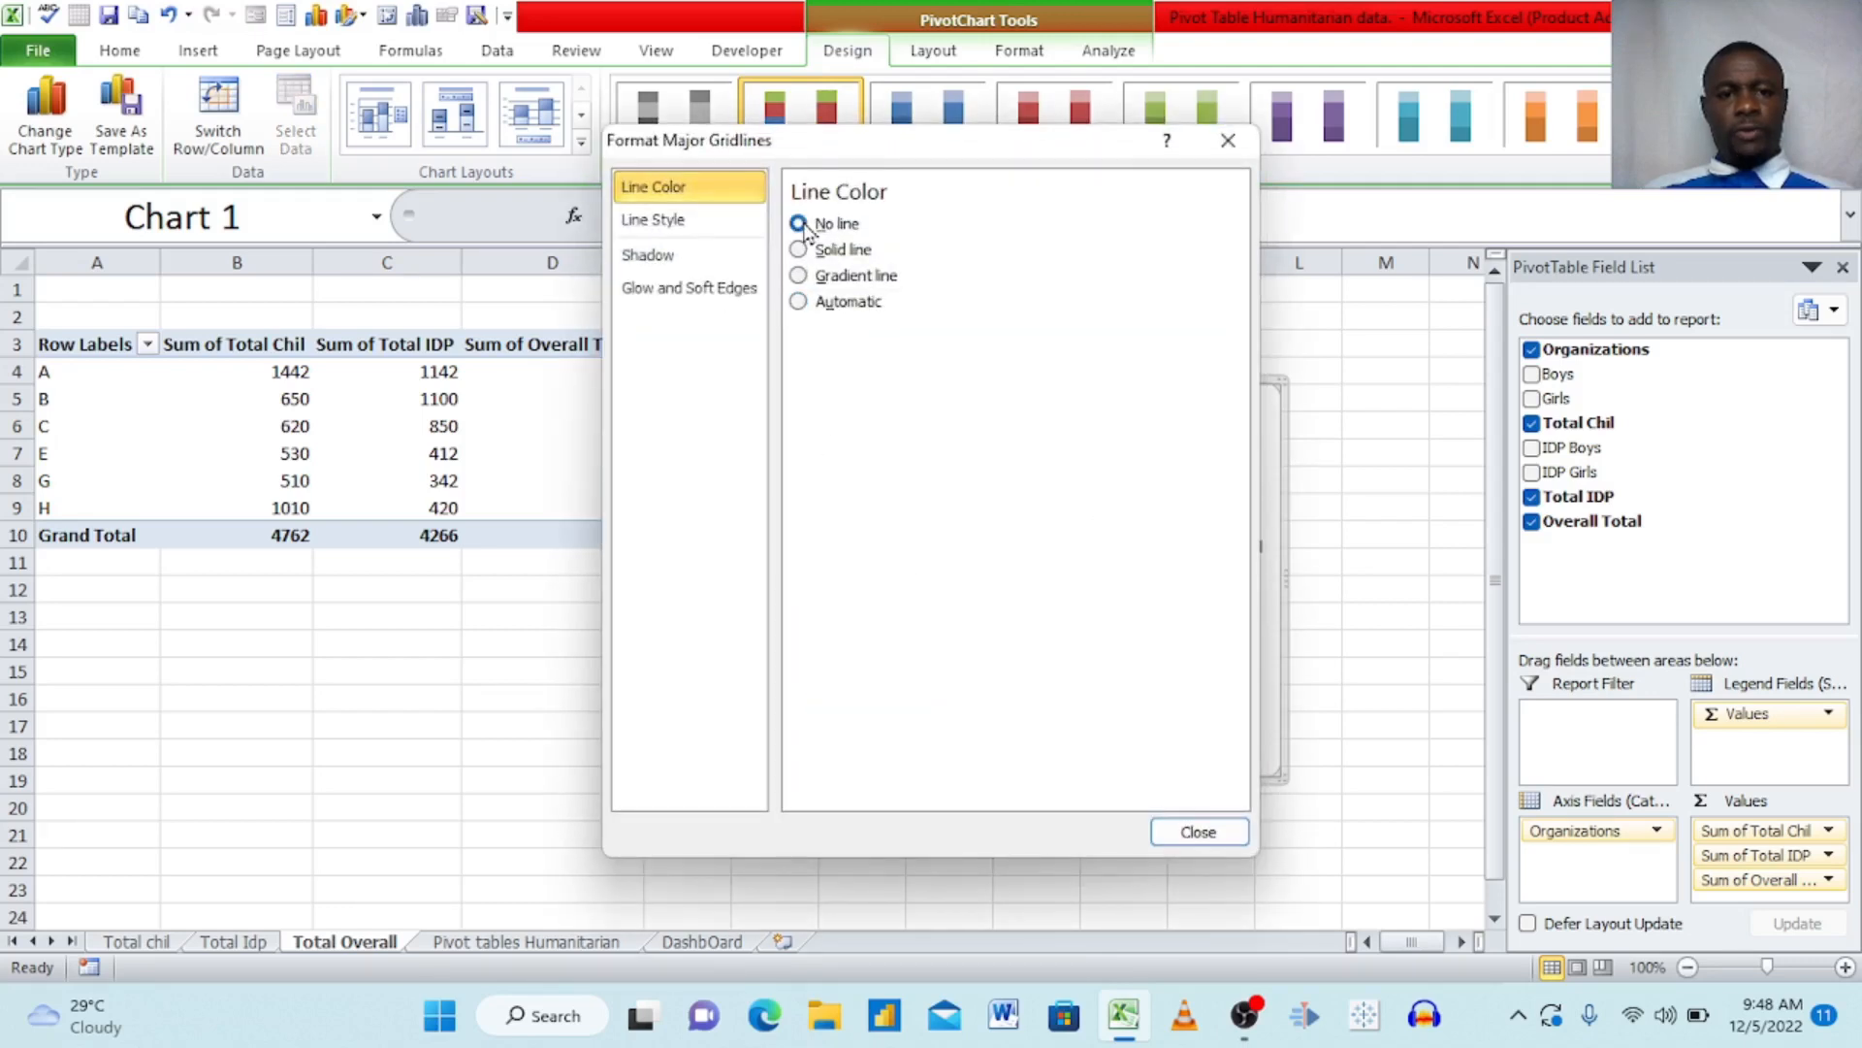
pyautogui.click(1195, 832)
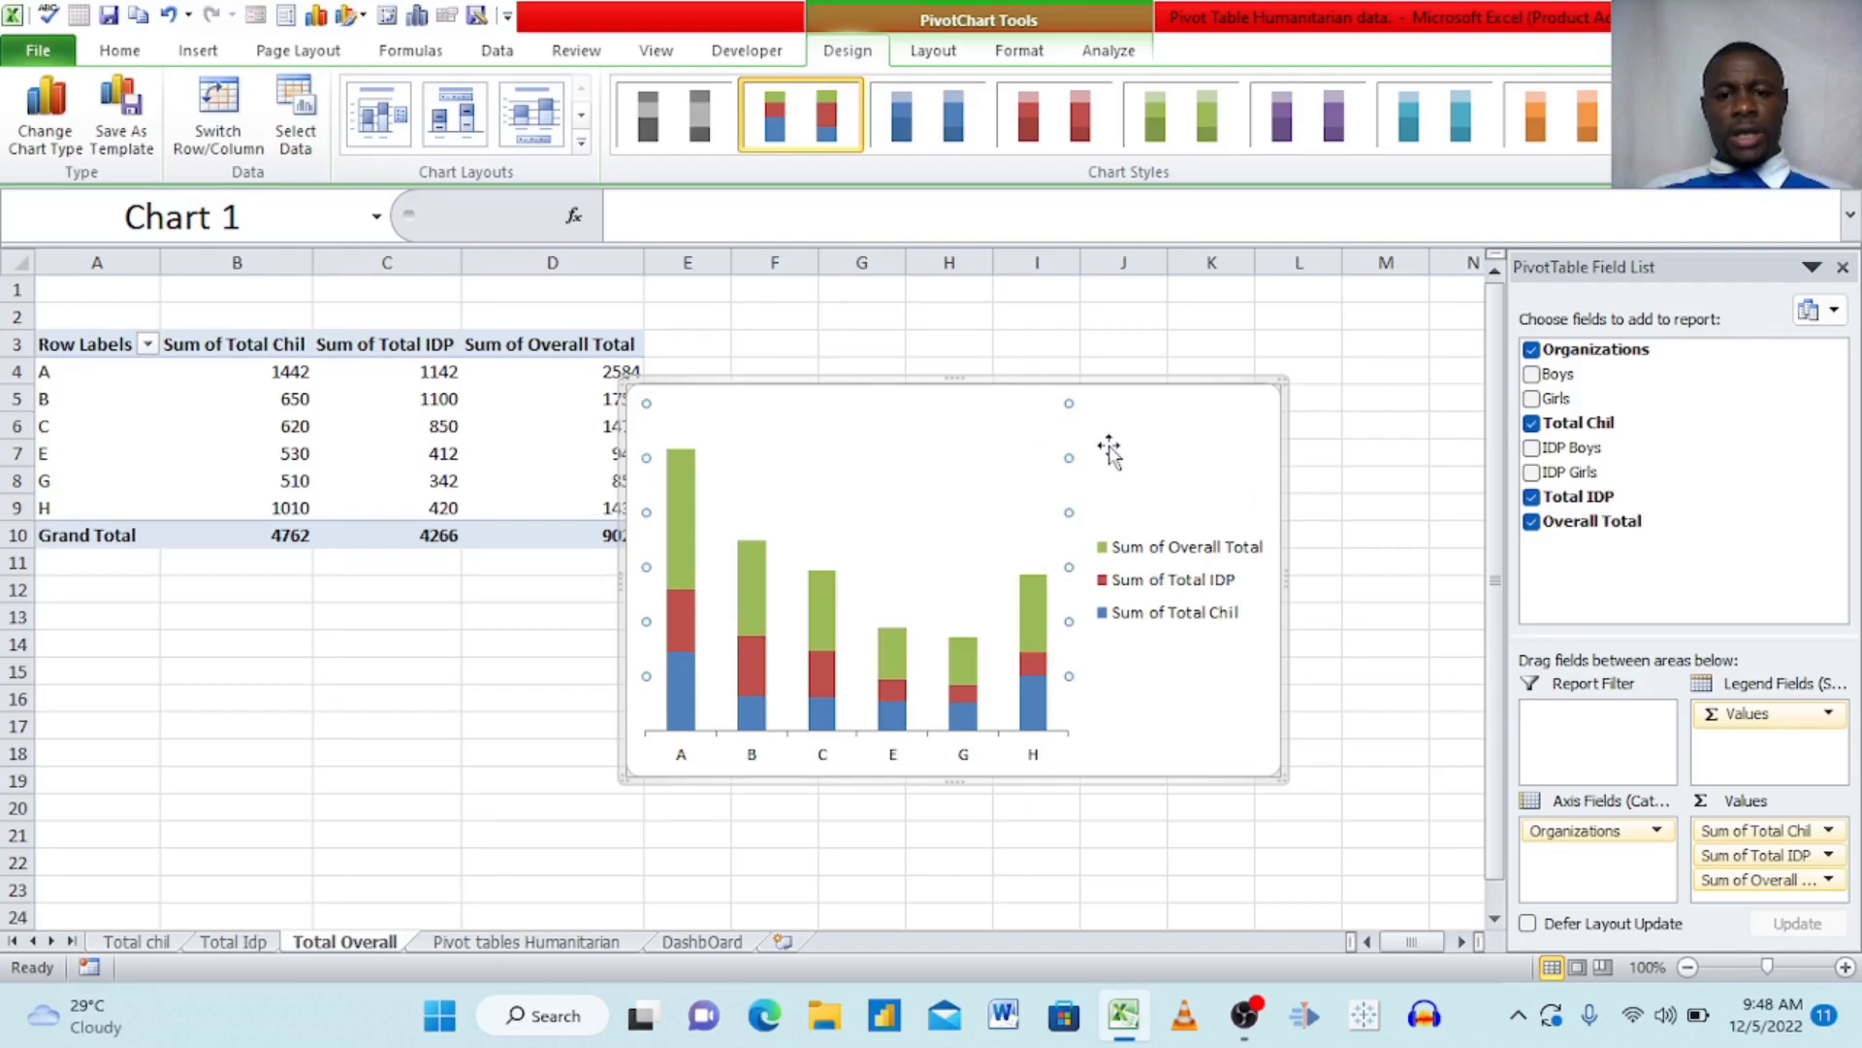
# - Add data labels to the Overall Total, Total IDP and Total Chil series of the stacked column chart
pyautogui.click(1034, 621)
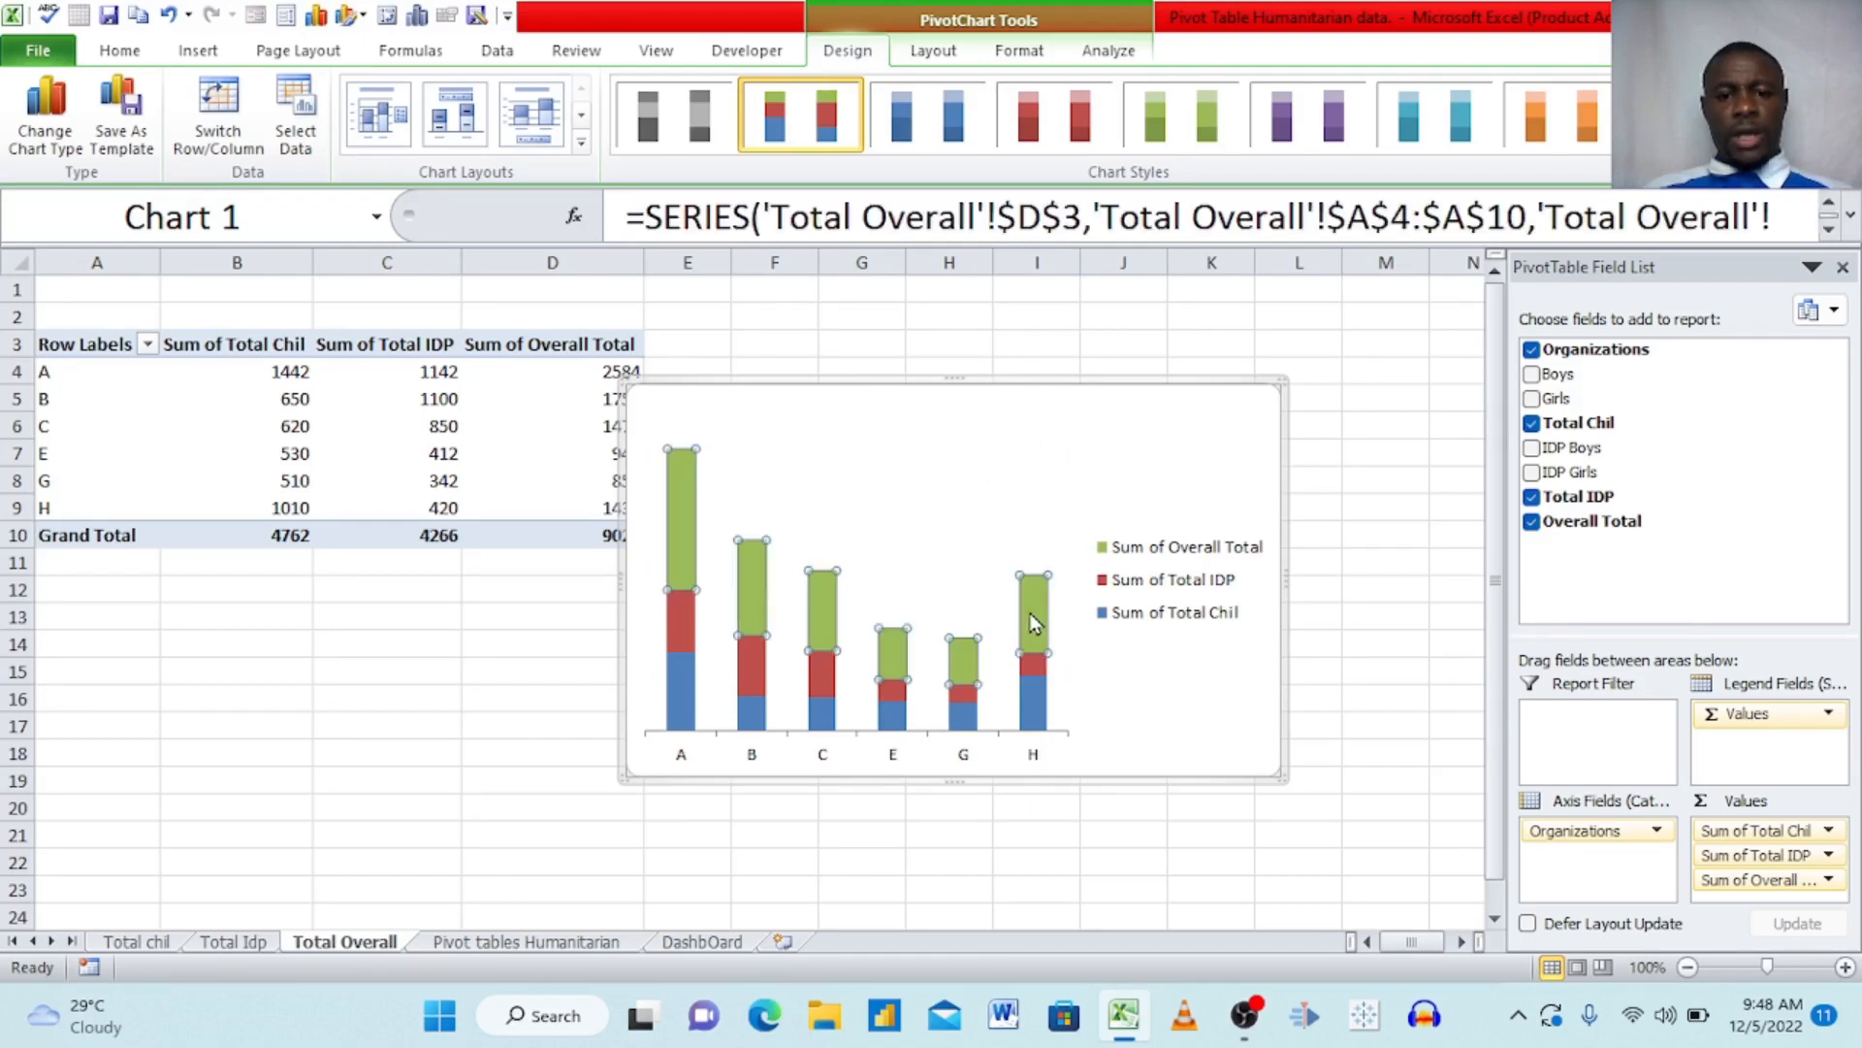
pyautogui.rightClick(1030, 613)
pyautogui.click(1137, 832)
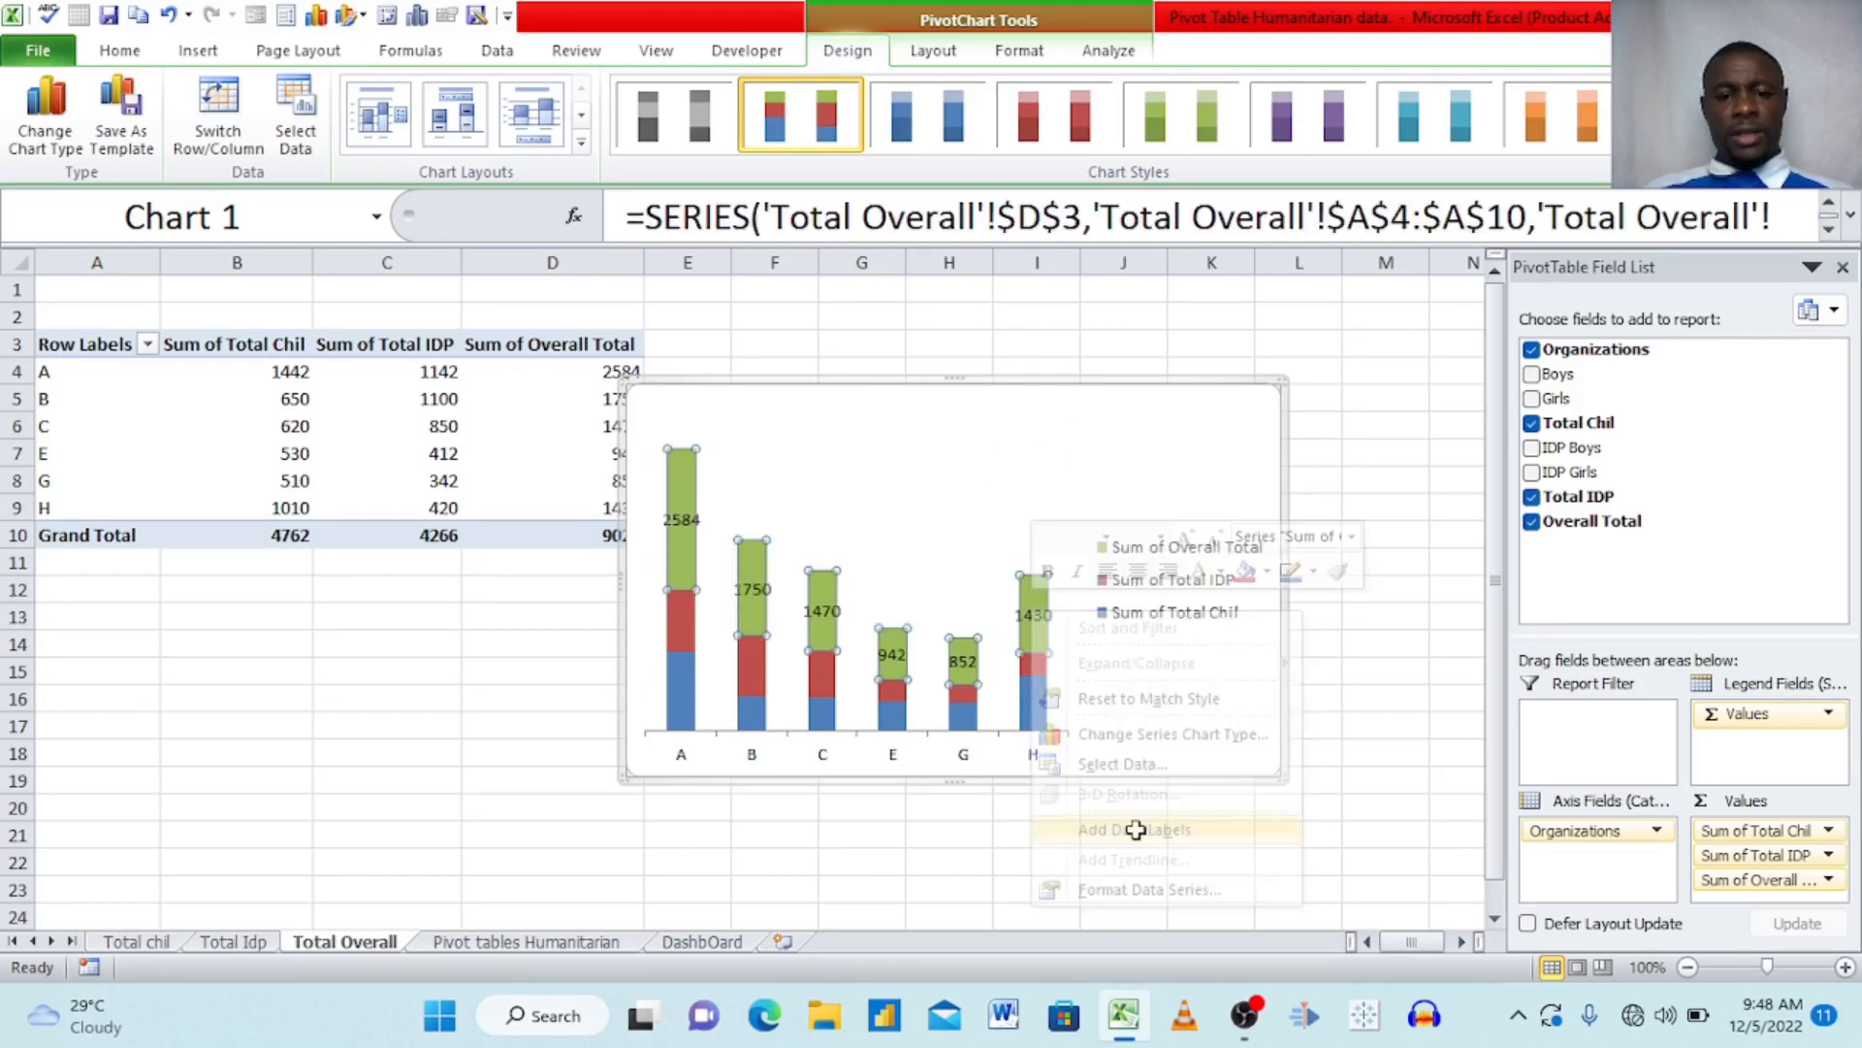
pyautogui.click(898, 695)
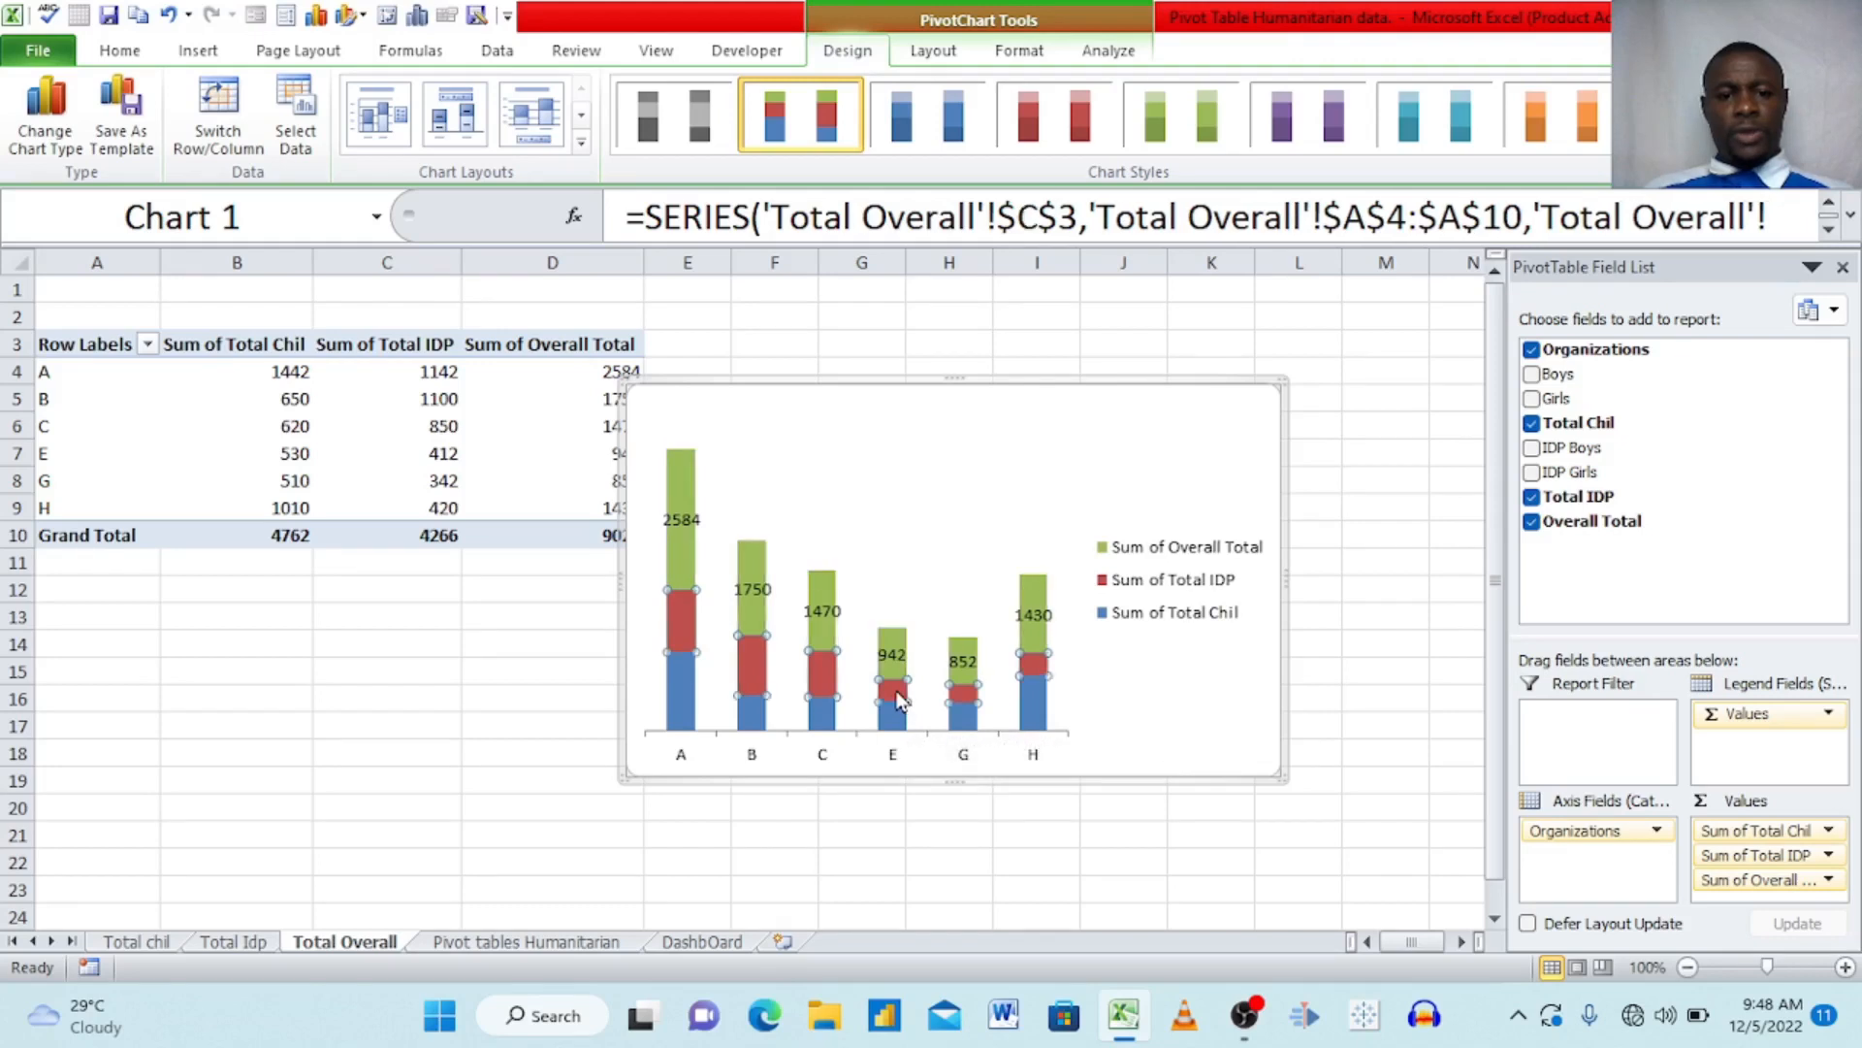
pyautogui.rightClick(898, 694)
pyautogui.click(1028, 611)
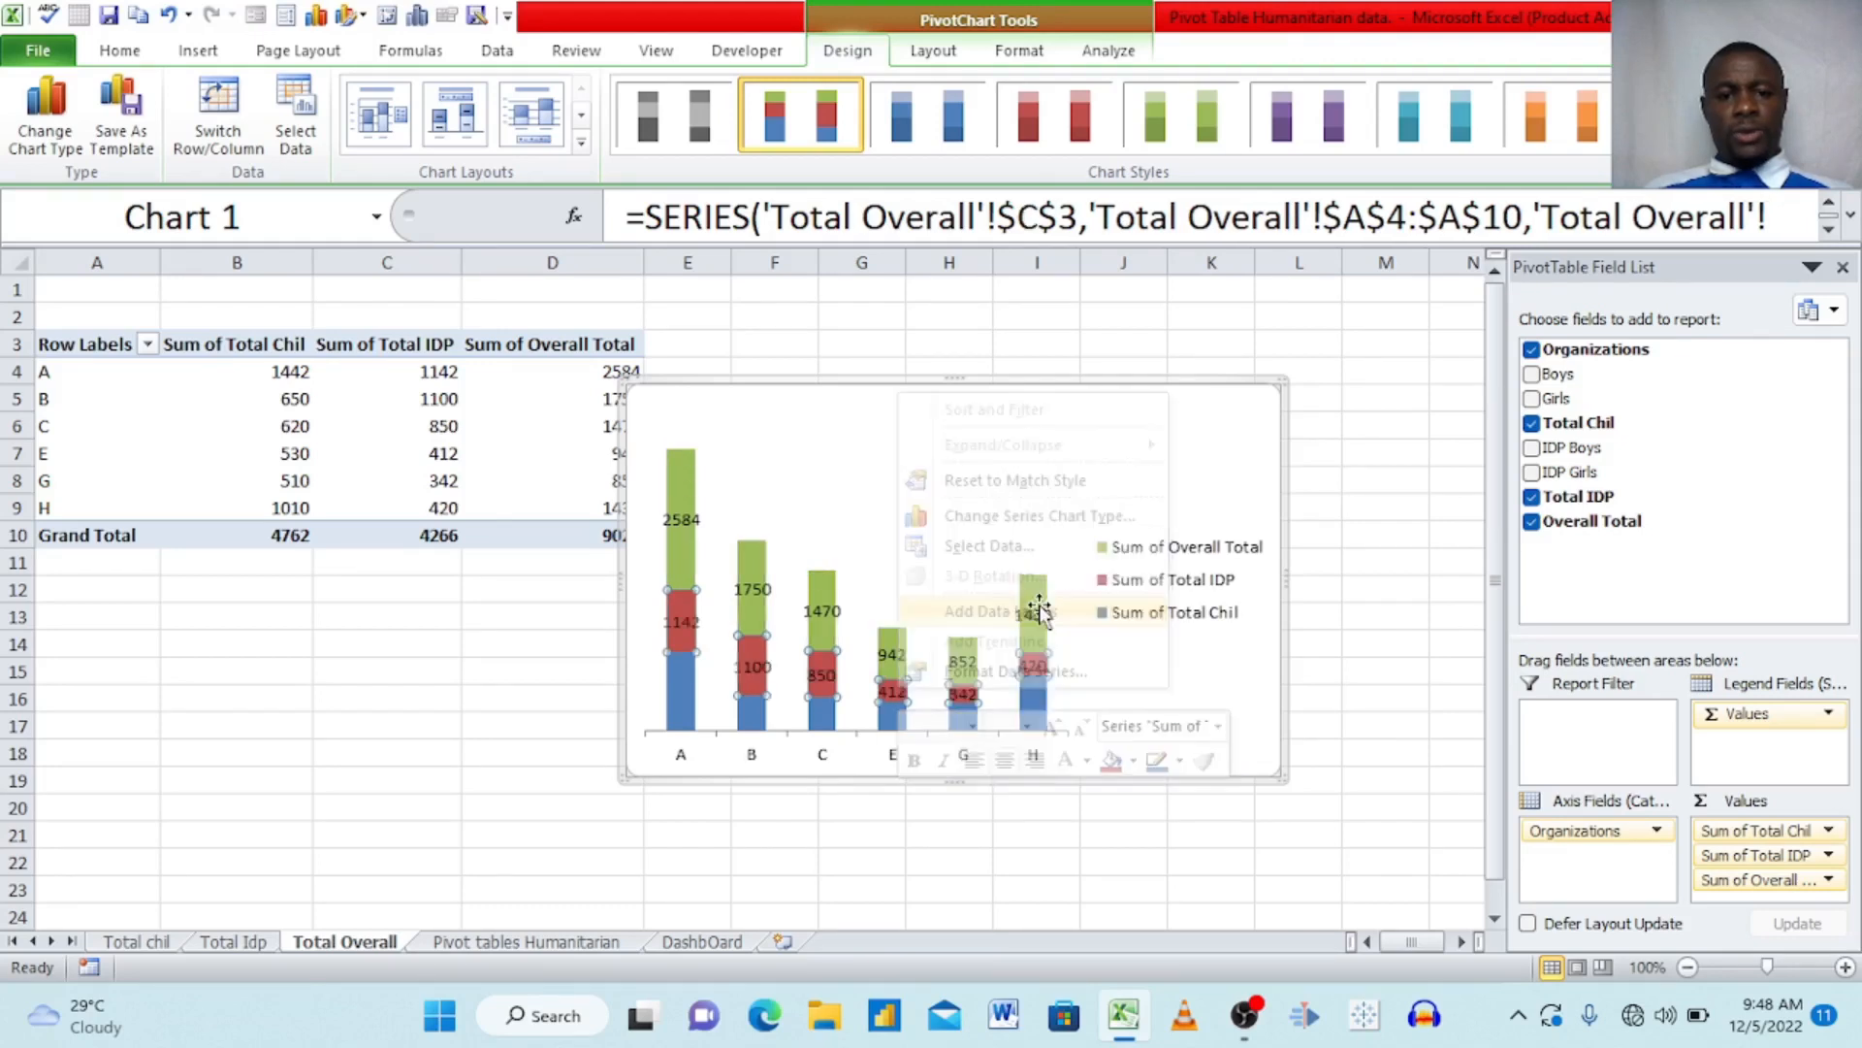
pyautogui.click(821, 713)
pyautogui.rightClick(821, 715)
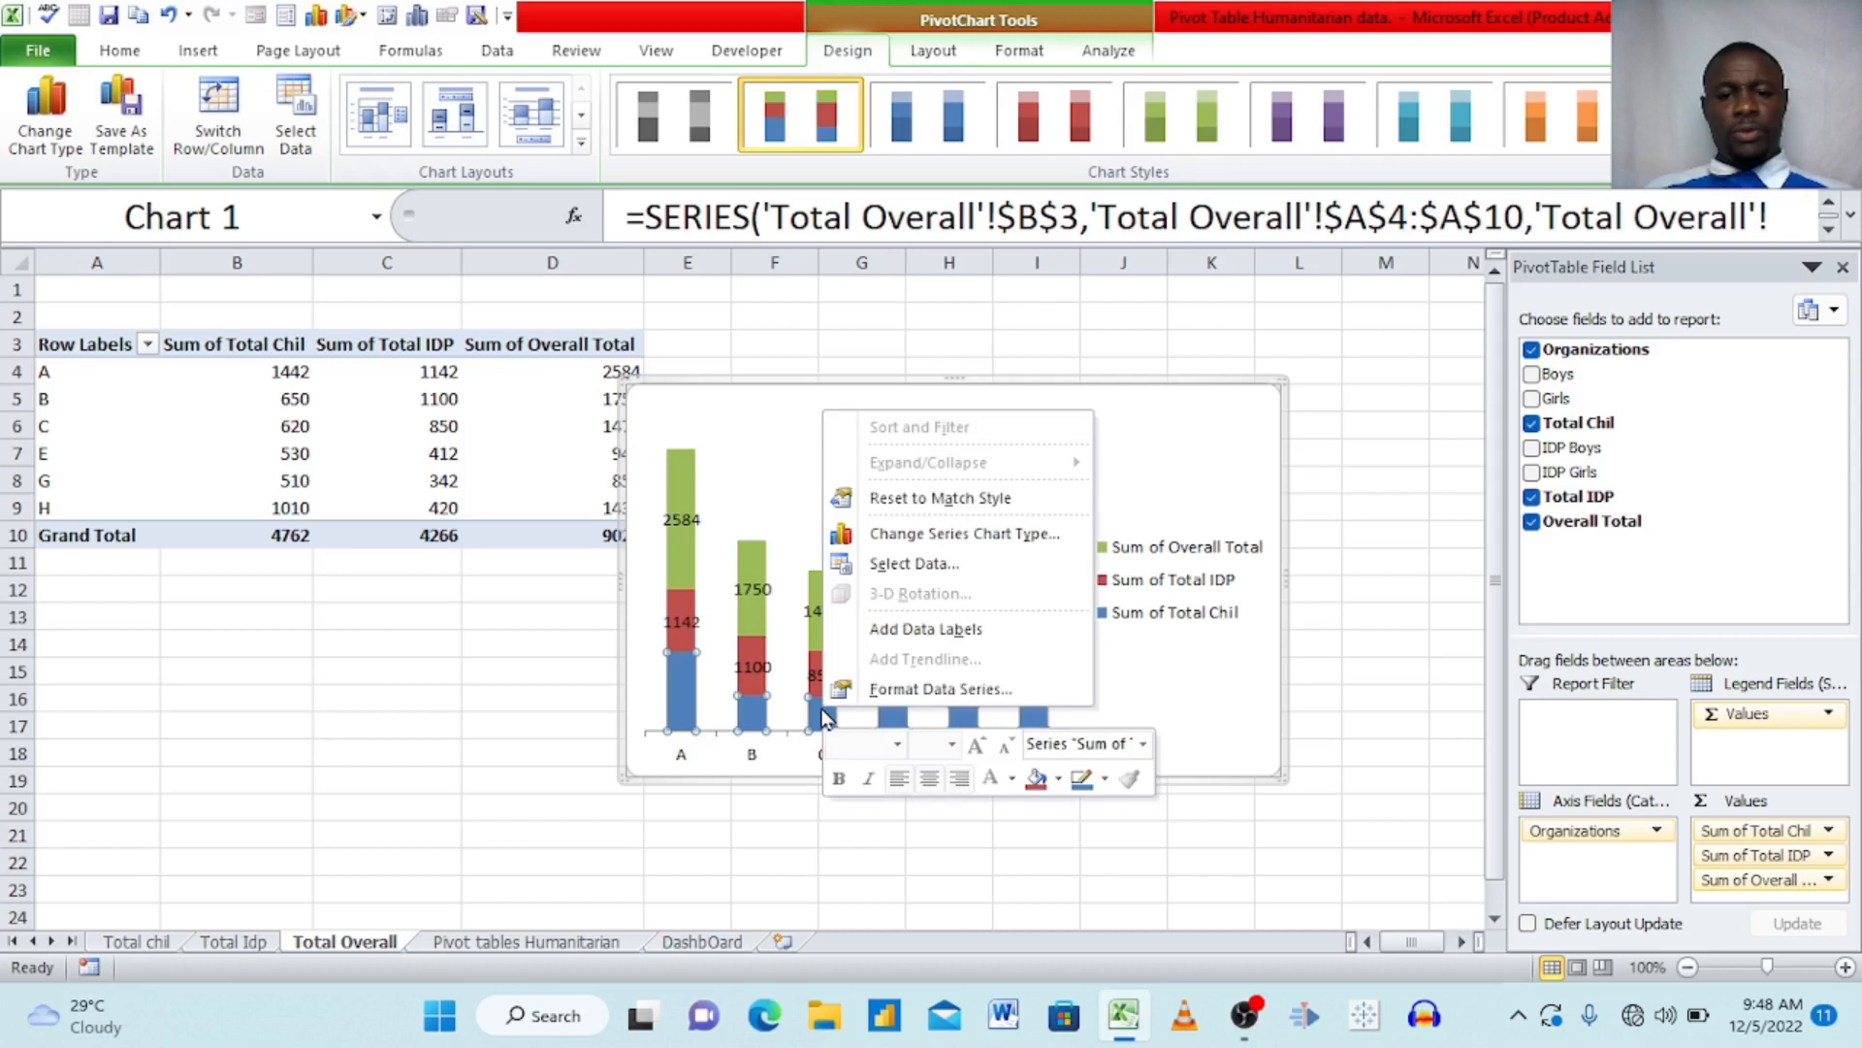
pyautogui.click(927, 629)
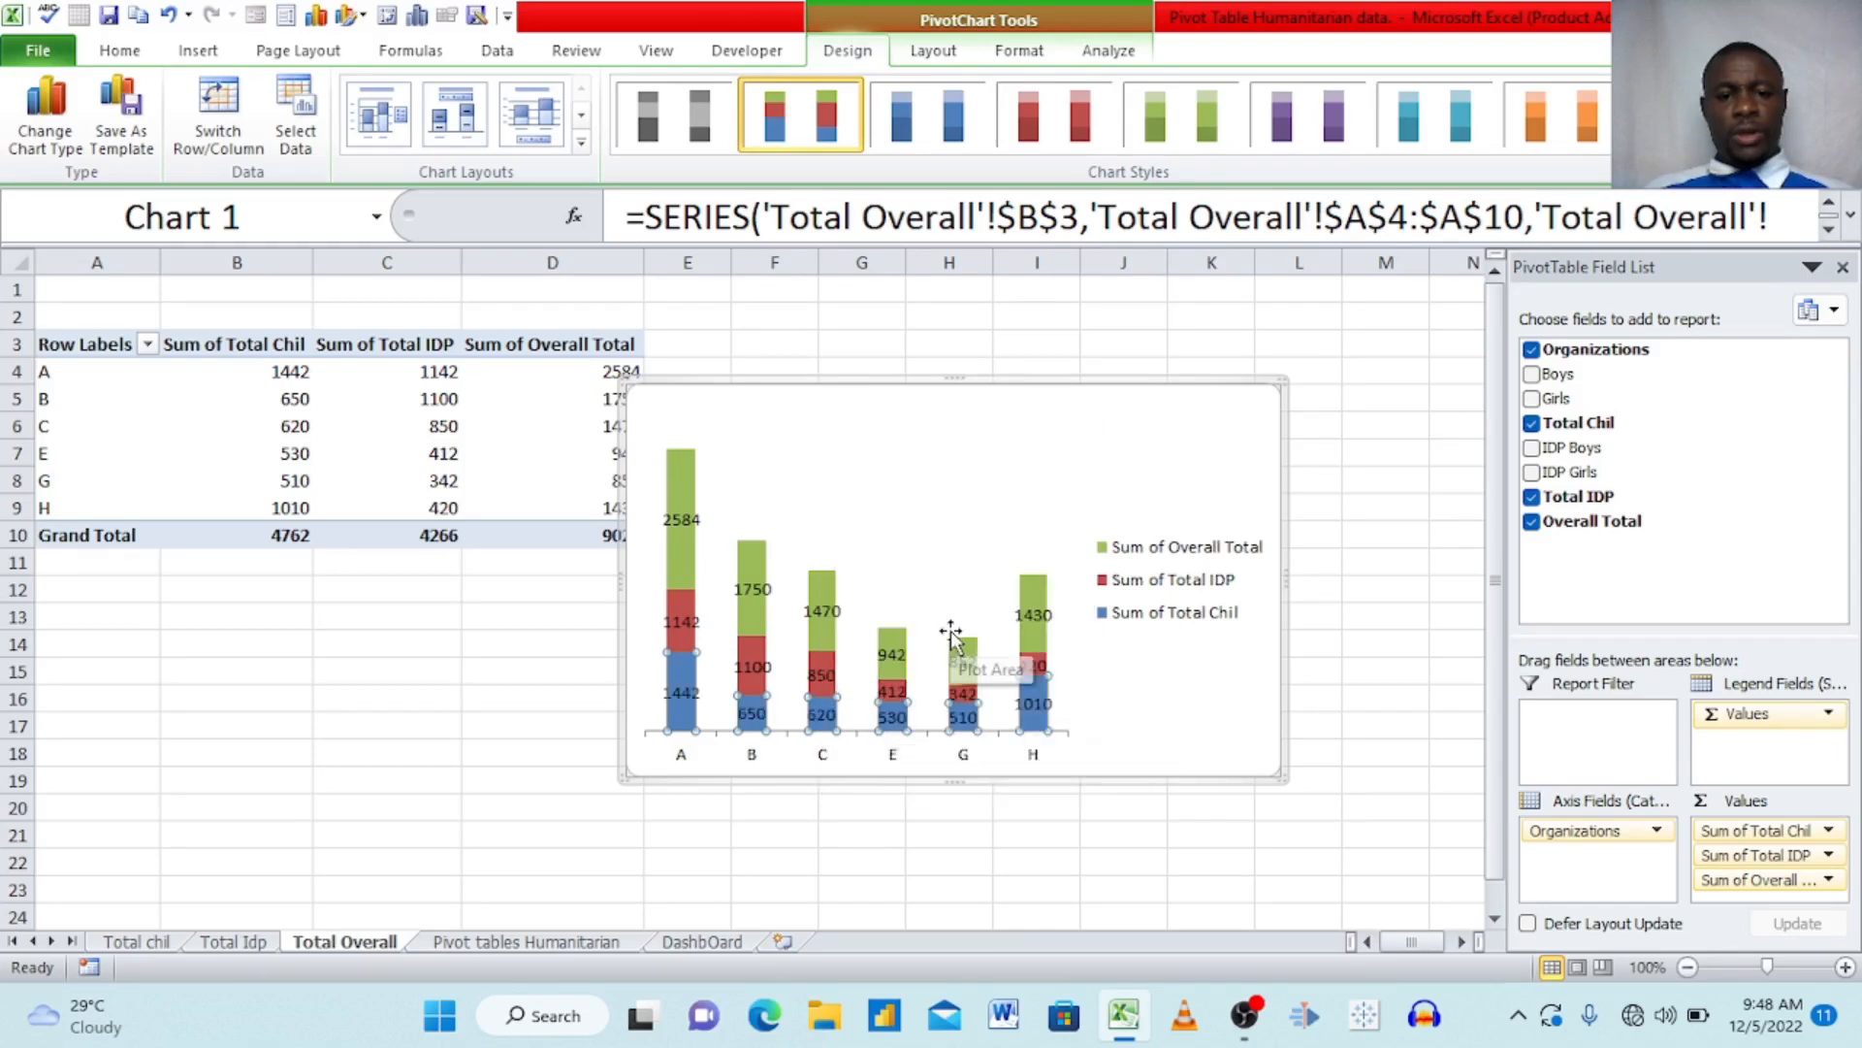
# - Shrink the overall chart's plot area to leave free space above the columns
pyautogui.click(907, 438)
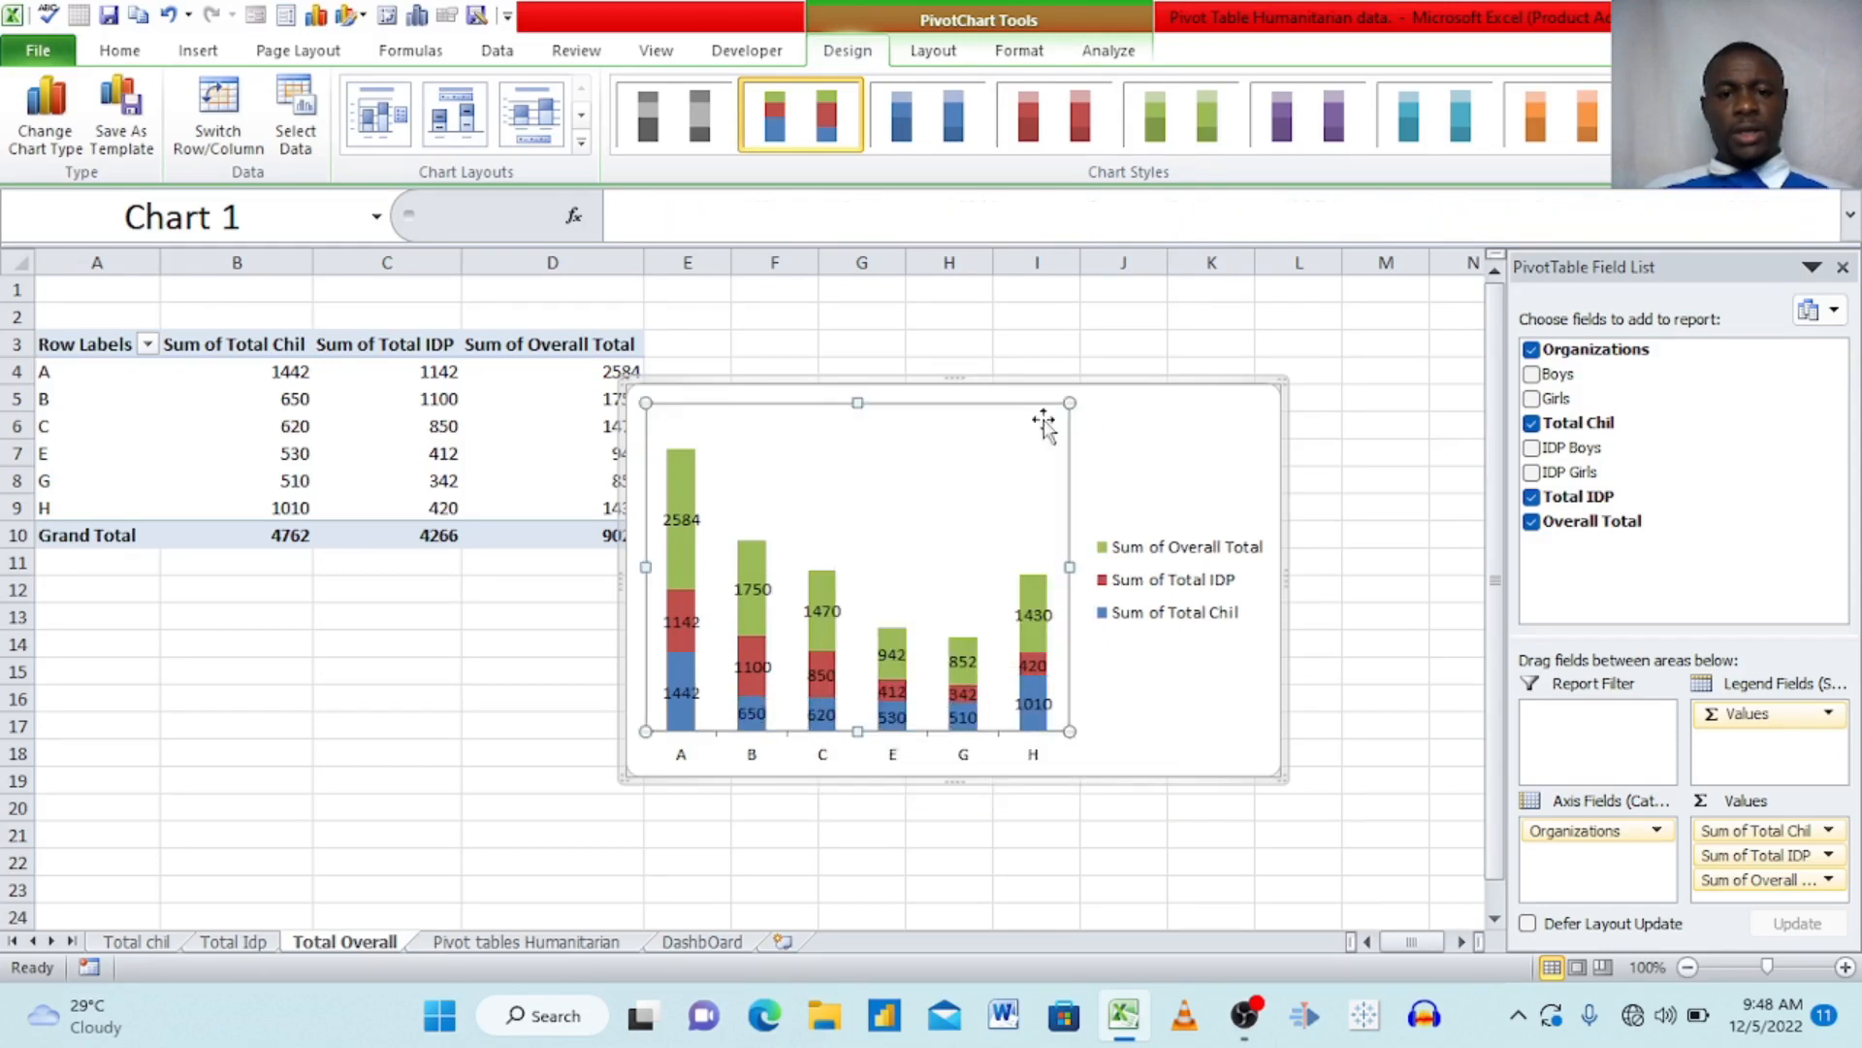
pyautogui.click(946, 415)
pyautogui.moveTo(1067, 402); pyautogui.dragTo(1039, 470)
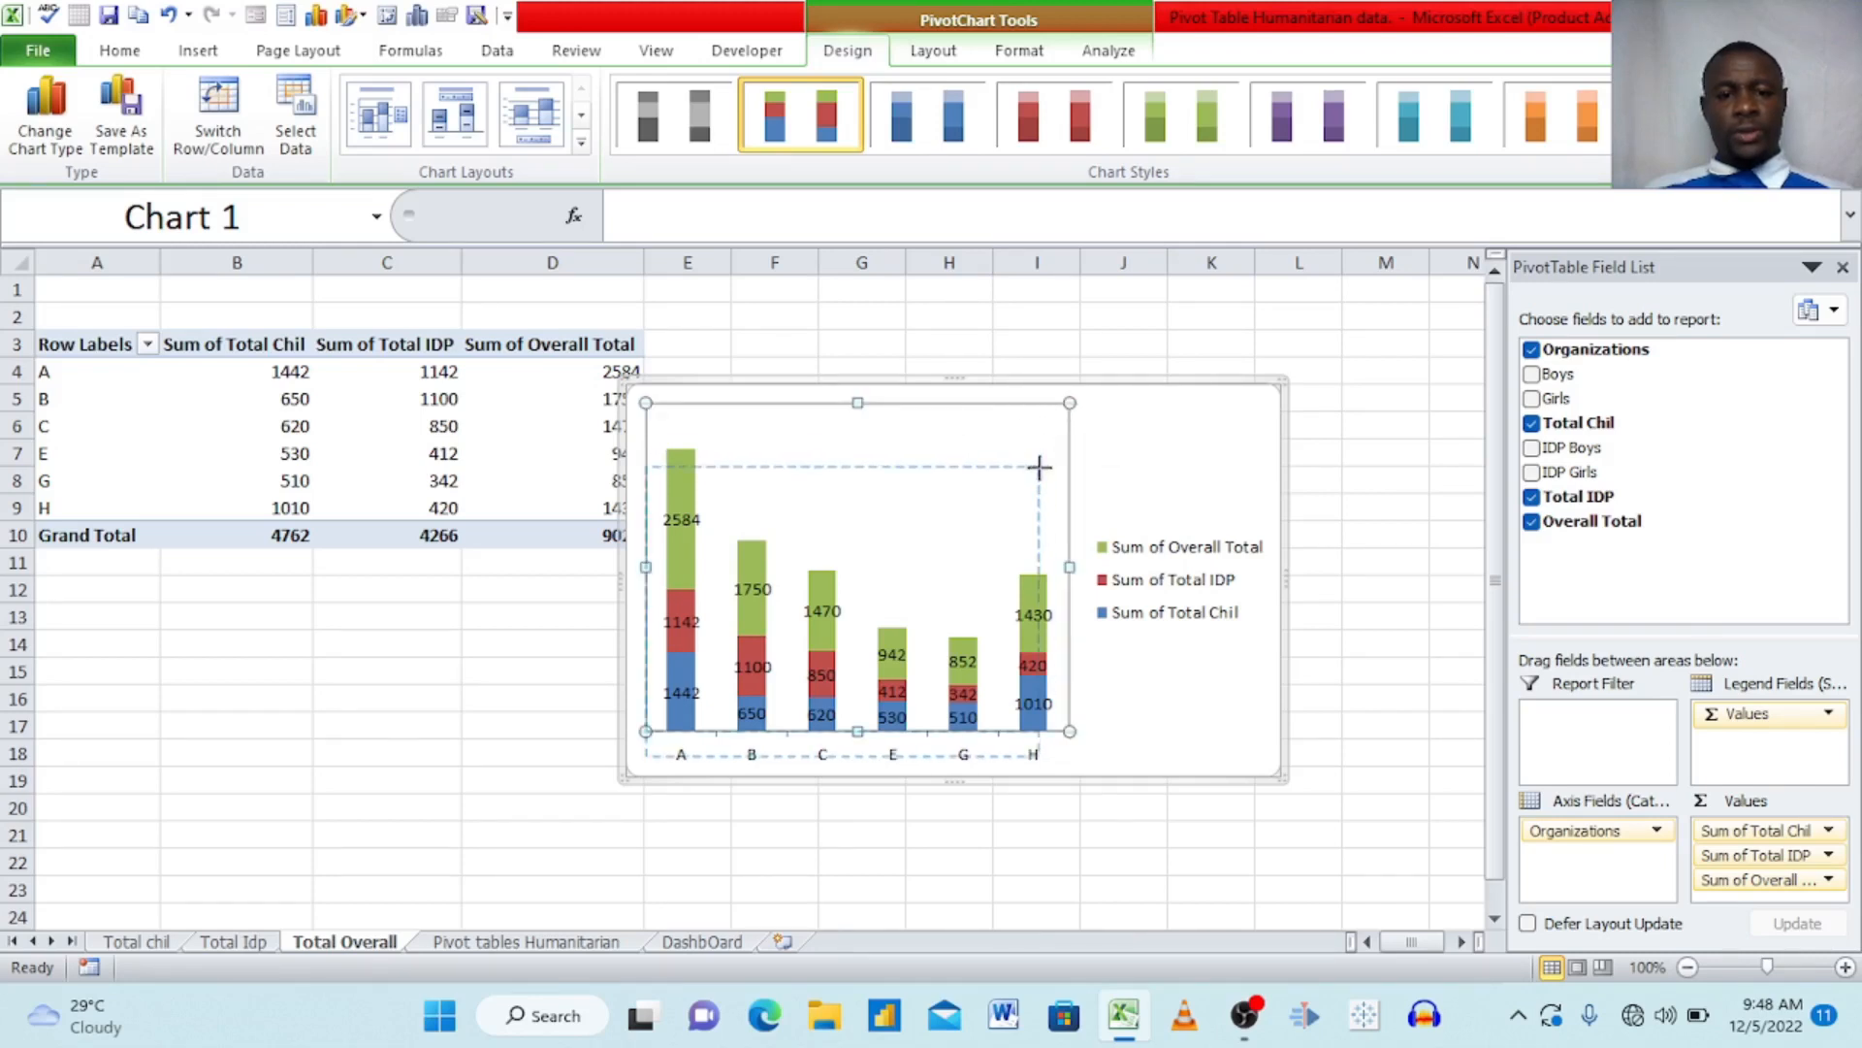
# - Add a centered overlay title to the overall chart
pyautogui.click(937, 428)
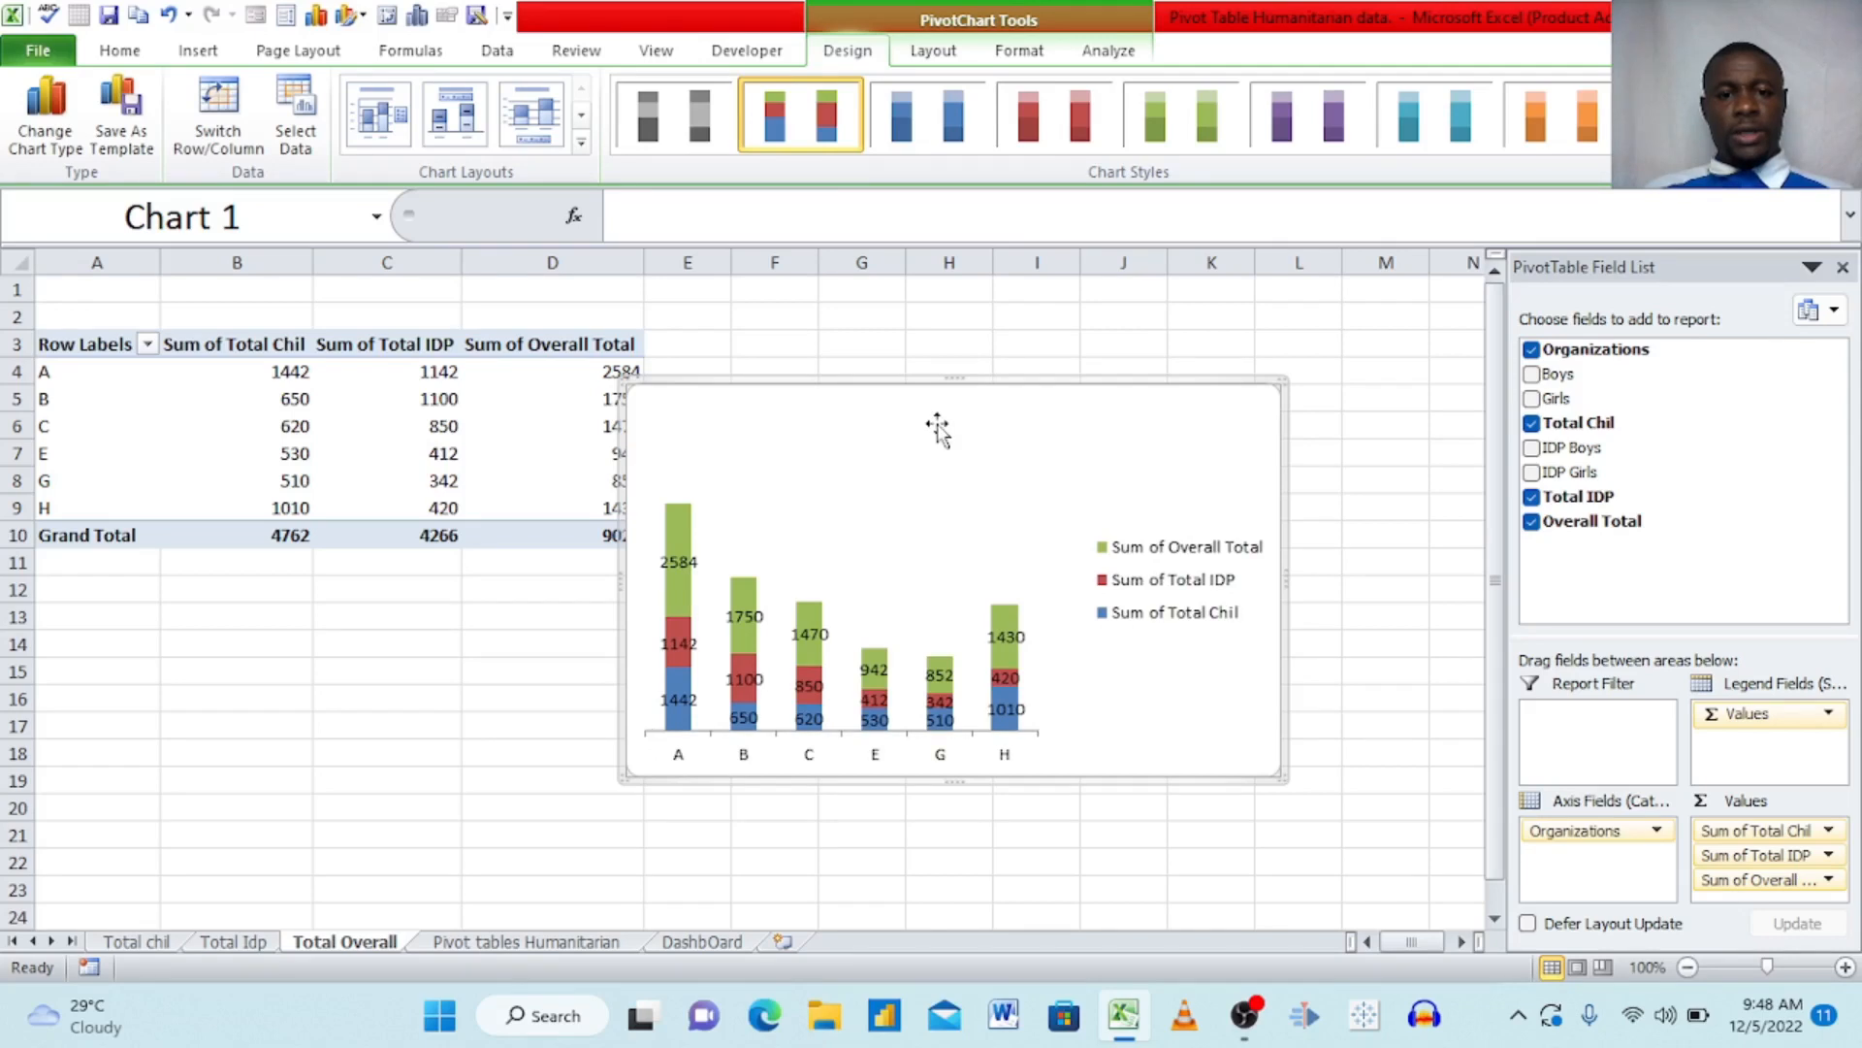
pyautogui.click(936, 52)
pyautogui.click(429, 143)
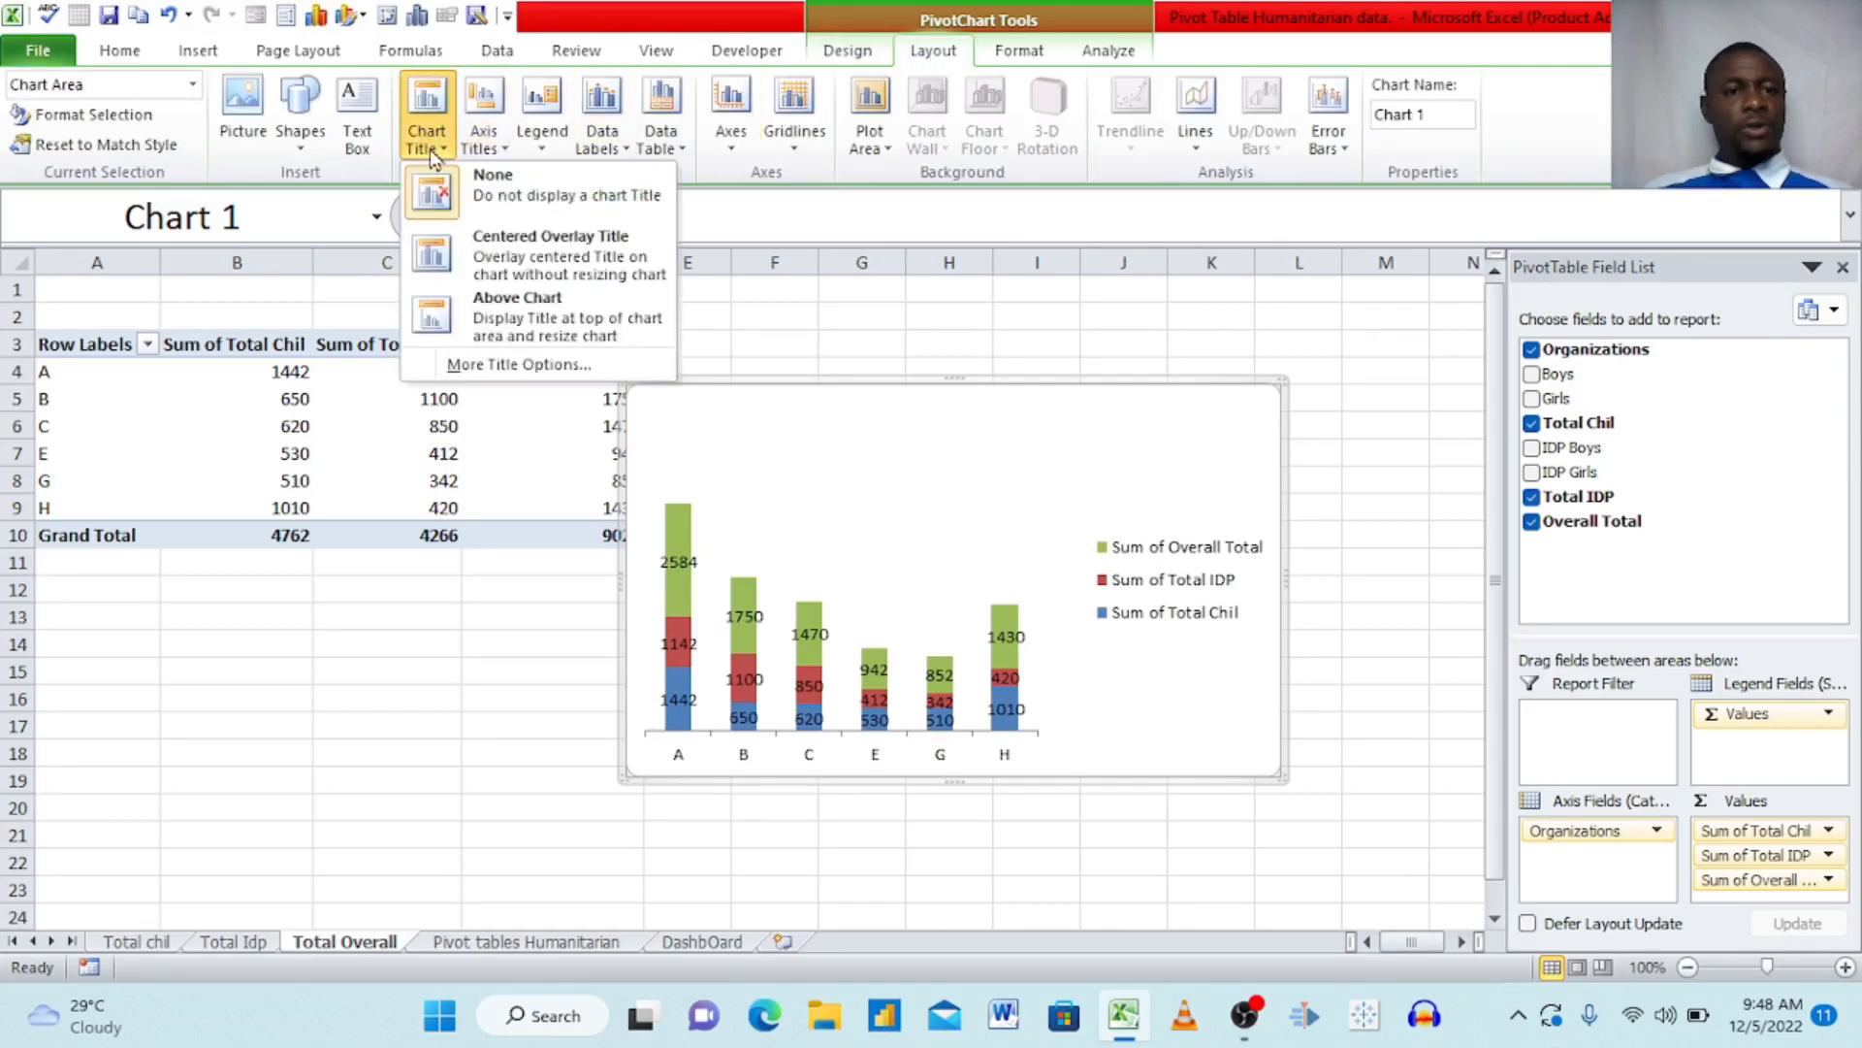
pyautogui.click(505, 255)
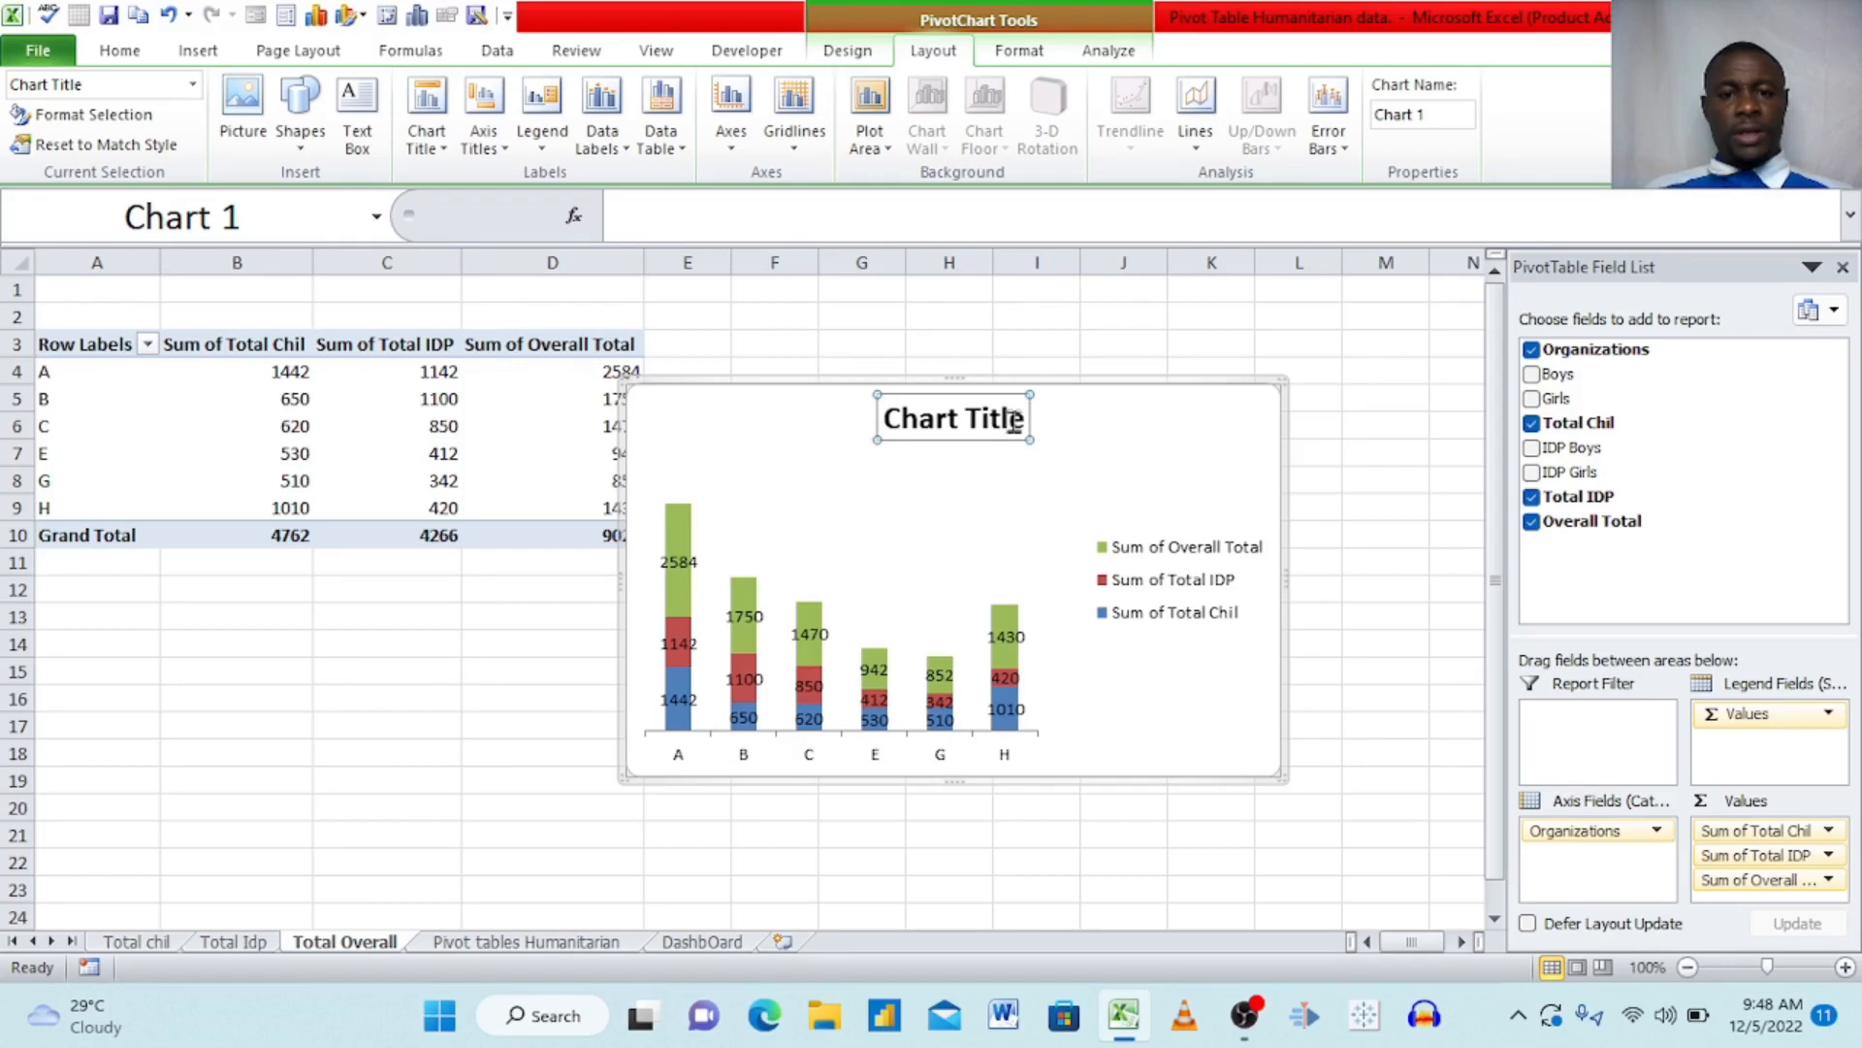
# - Replace the overall chart title's placeholder text with "Total Overall"
pyautogui.press('BackSpace')
pyautogui.press('BackSpace')
pyautogui.press('BackSpace')
pyautogui.press('BackSpace')
pyautogui.press('BackSpace')
pyautogui.press('BackSpace')
pyautogui.press('BackSpace')
pyautogui.press('BackSpace')
pyautogui.press('BackSpace')
pyautogui.press('BackSpace')
pyautogui.press('BackSpace')
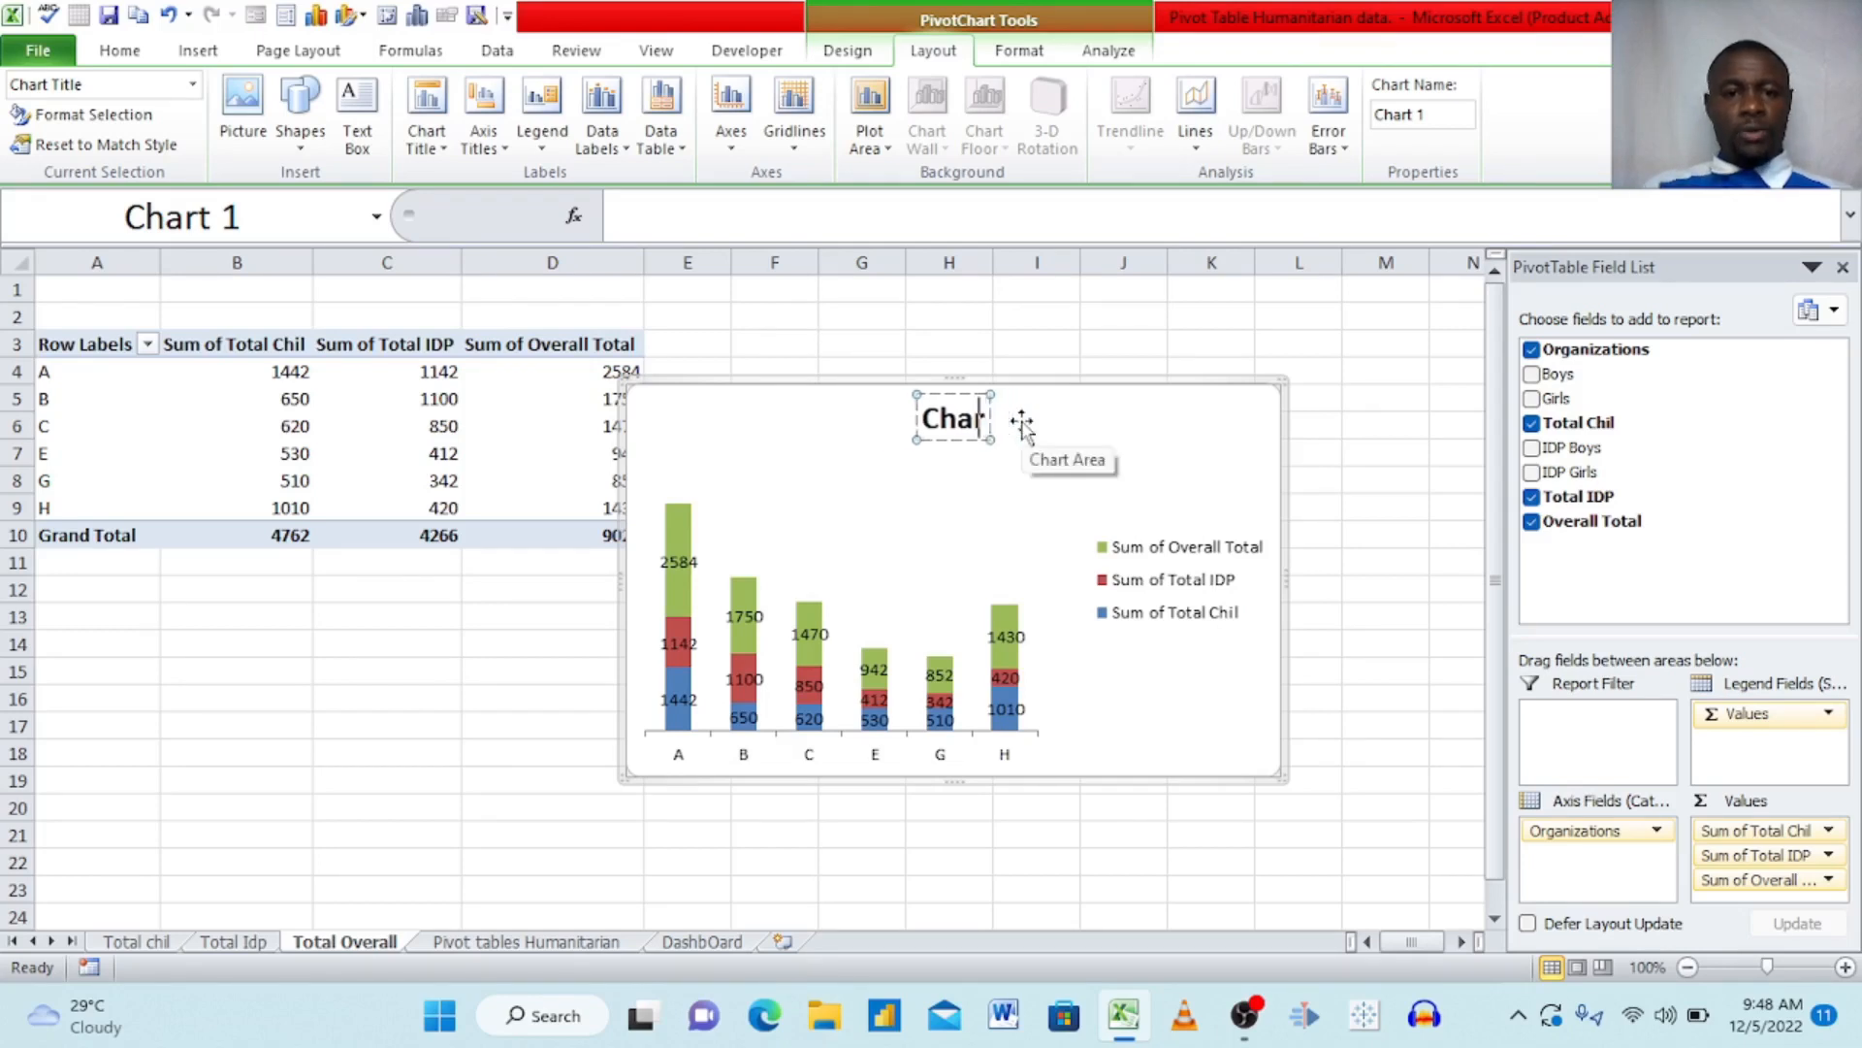
pyautogui.write('To')
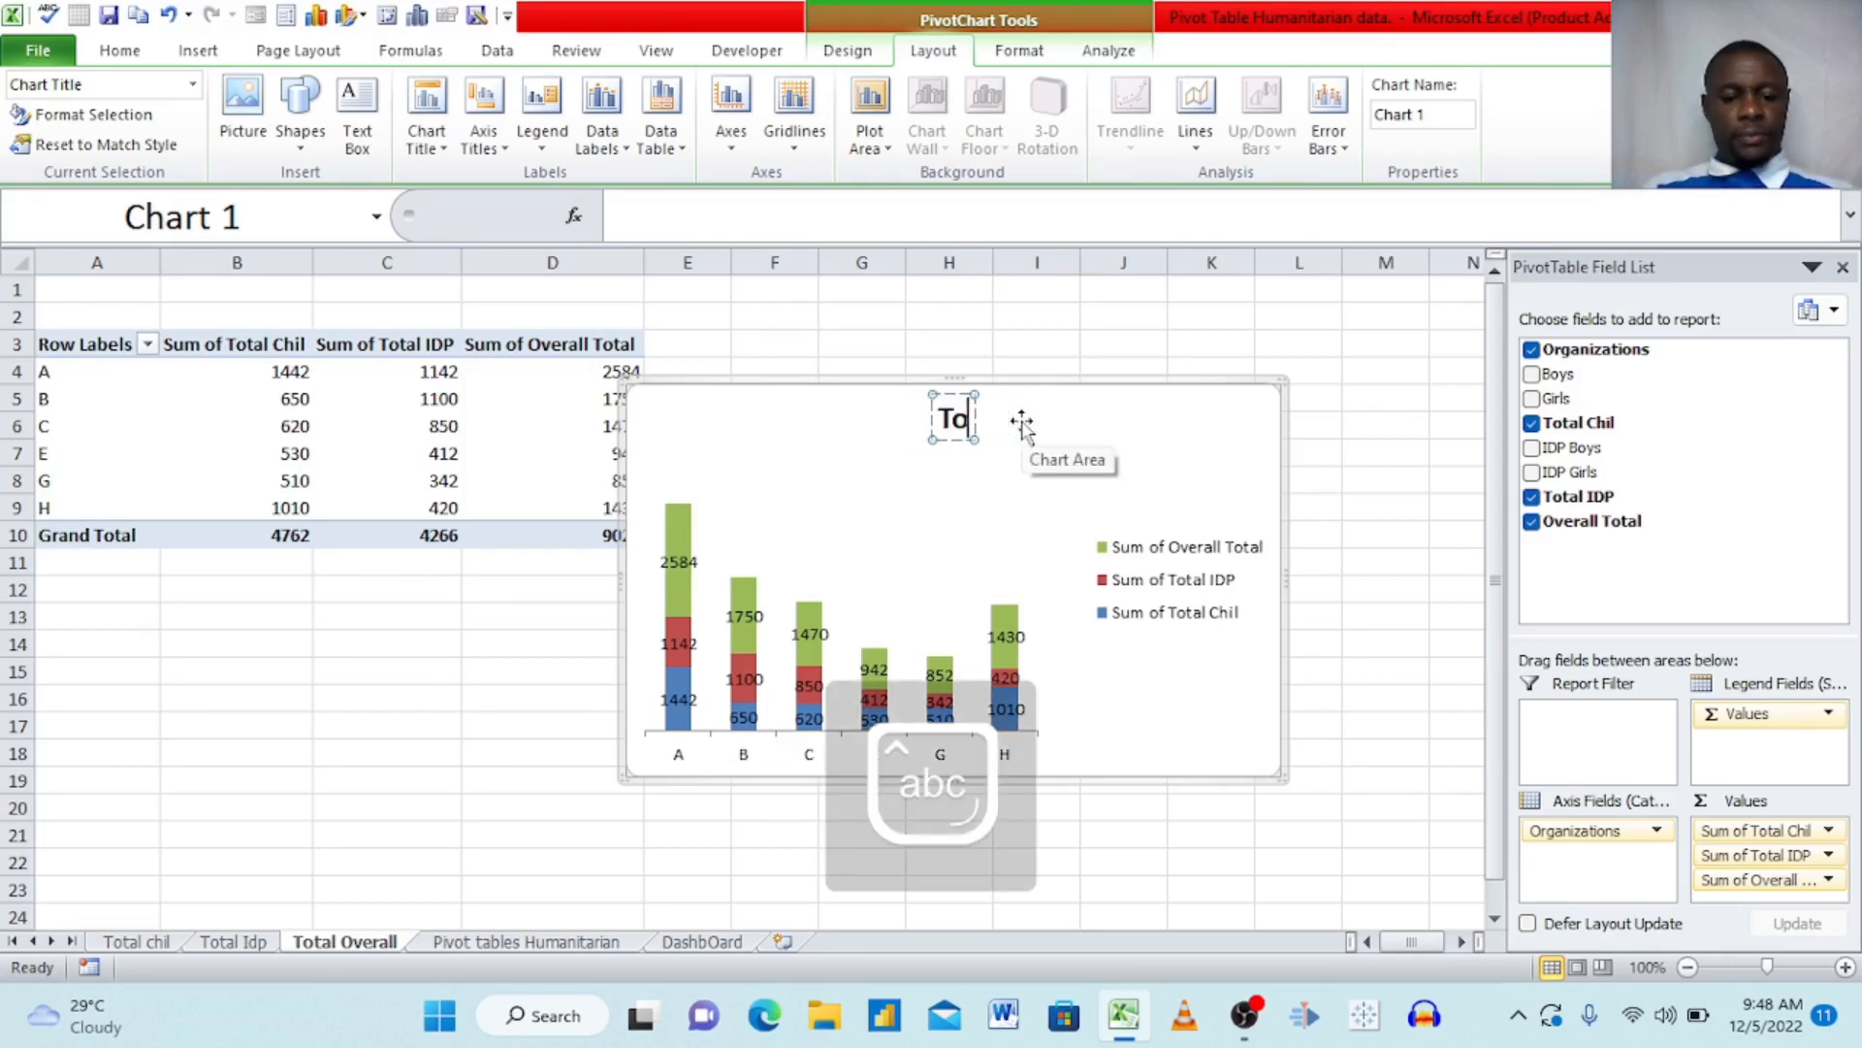
pyautogui.write('tal Overall')
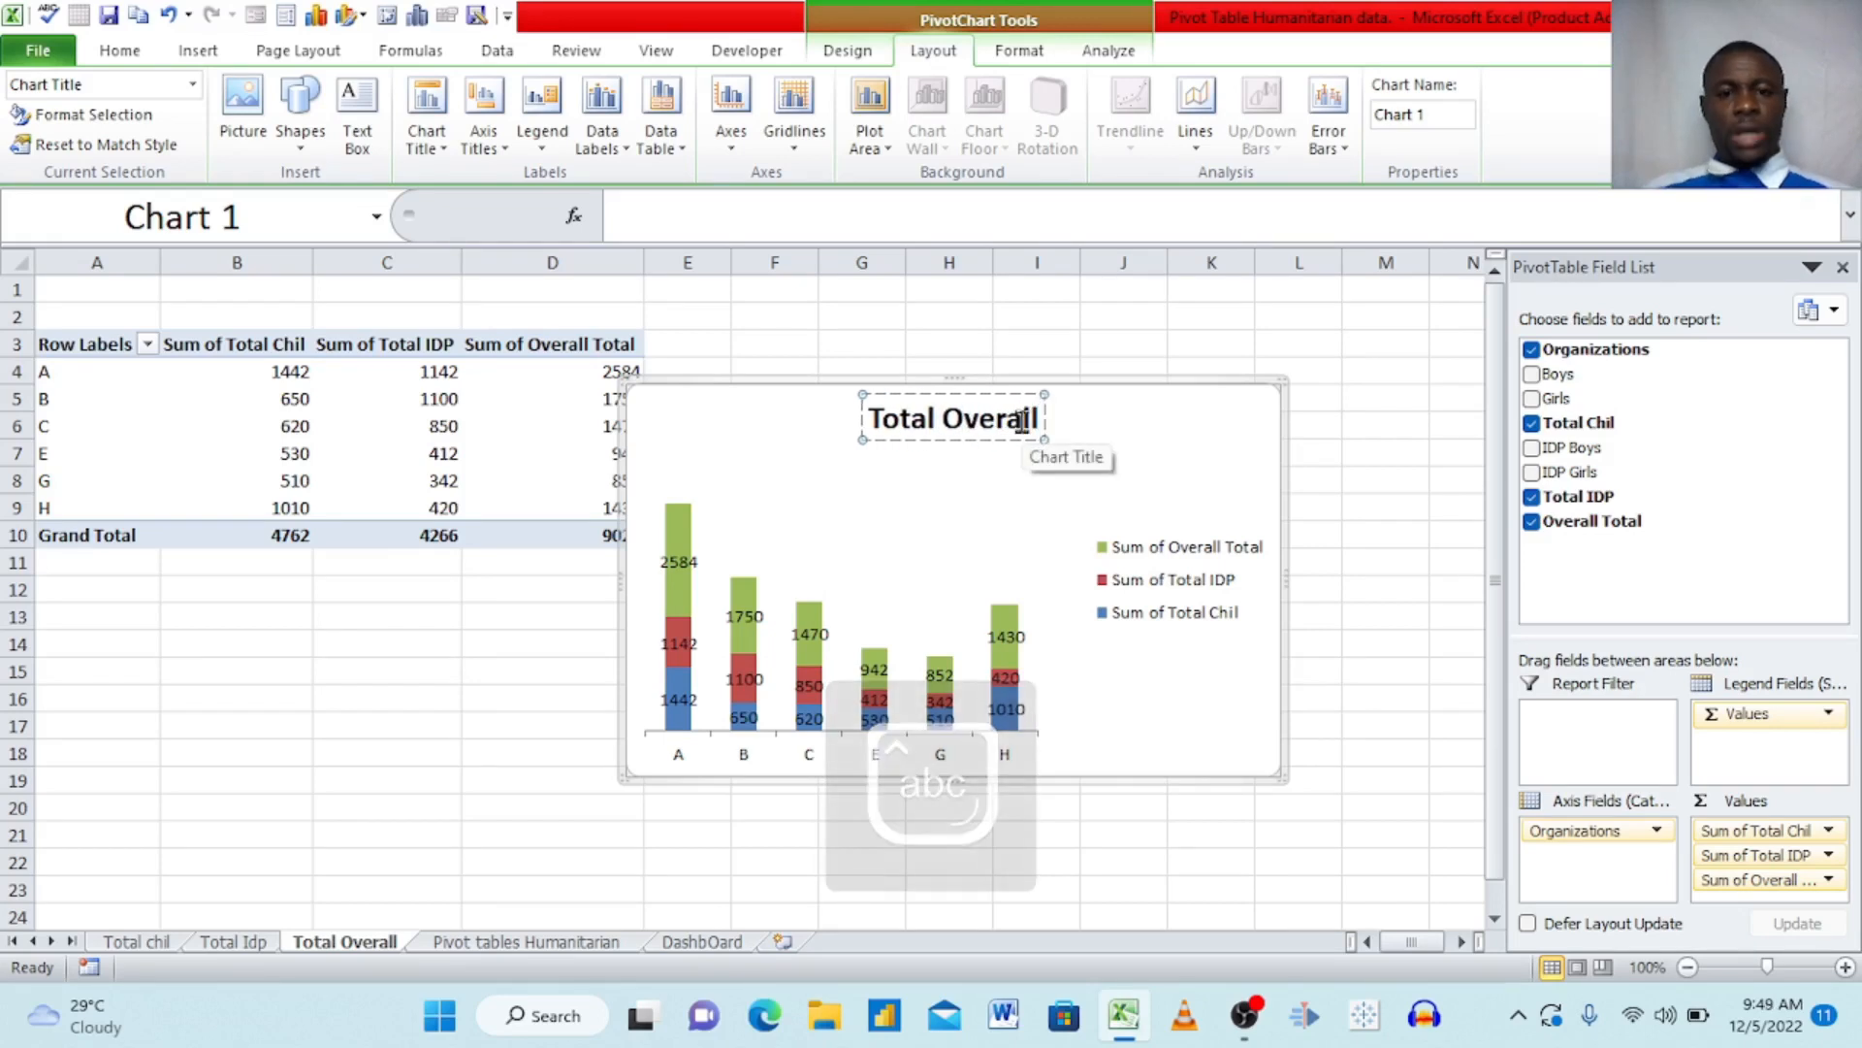
# - Copy the whole Total Overall chart and paste it onto the DashBOard sheet below the two existing charts
pyautogui.click(1164, 444)
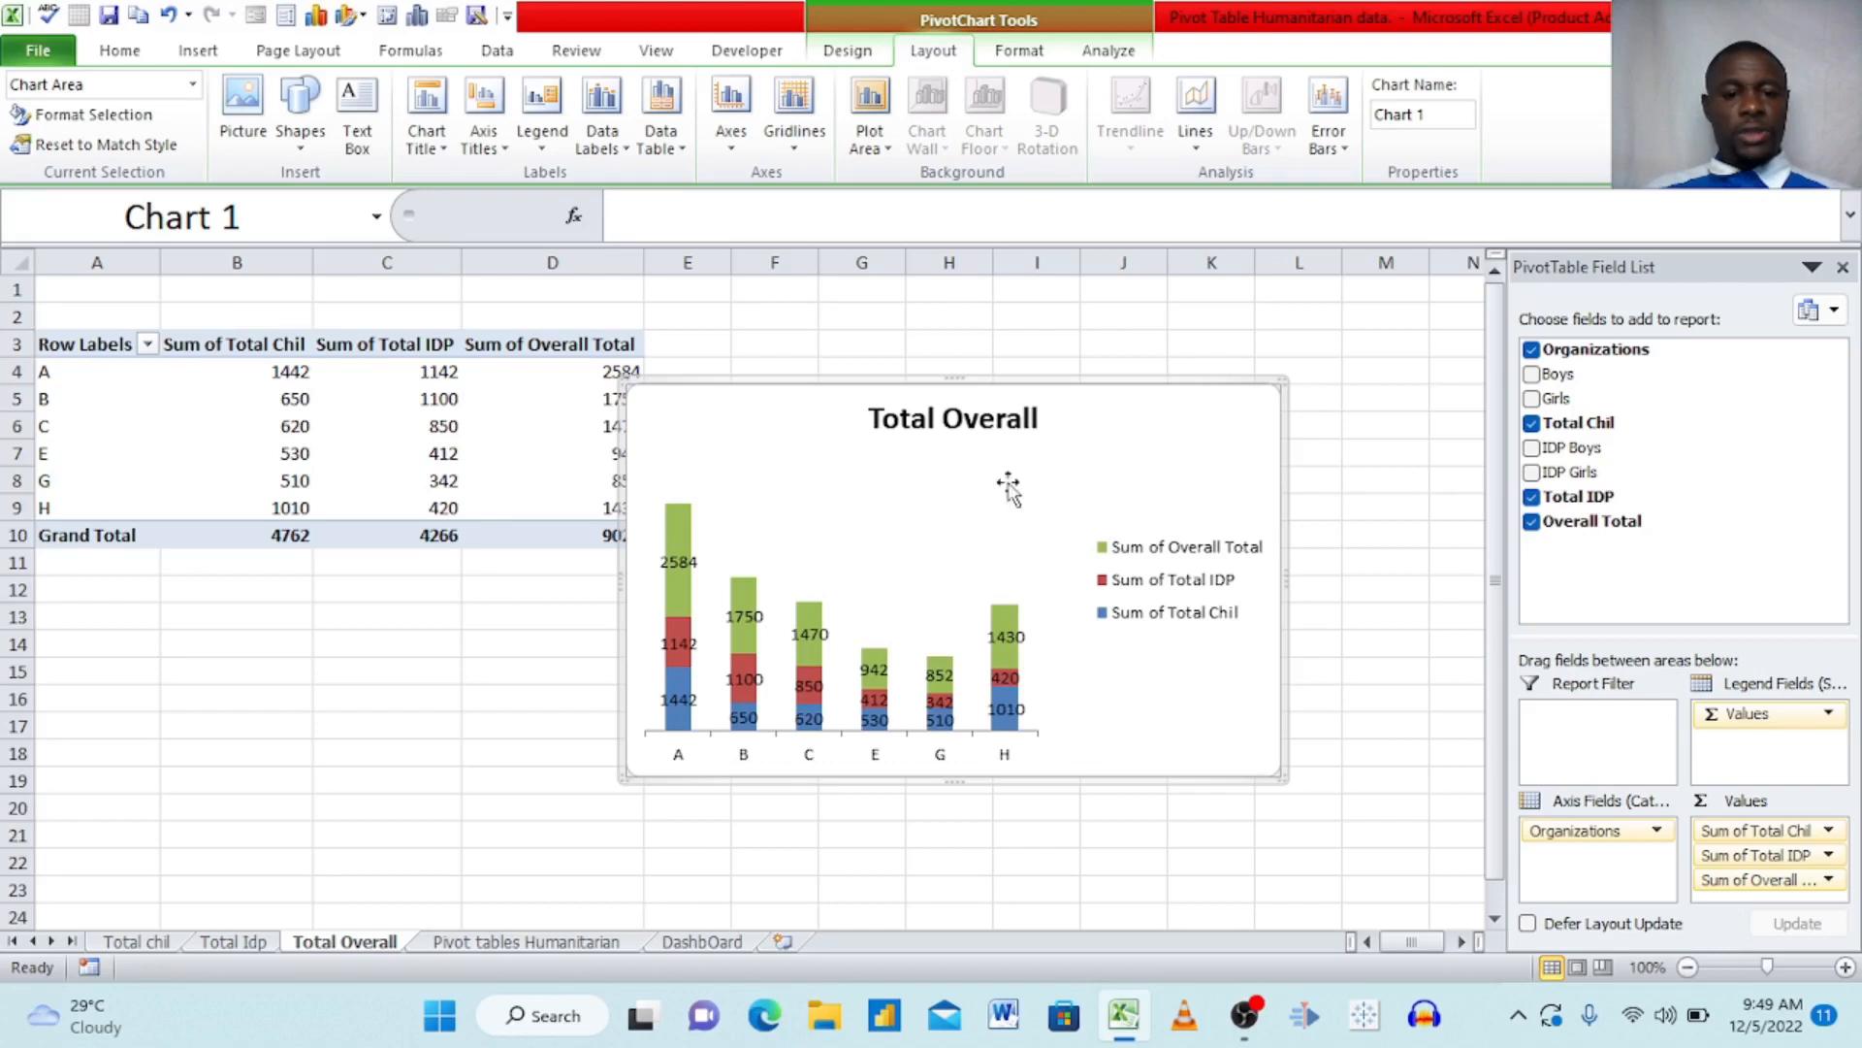
pyautogui.click(691, 942)
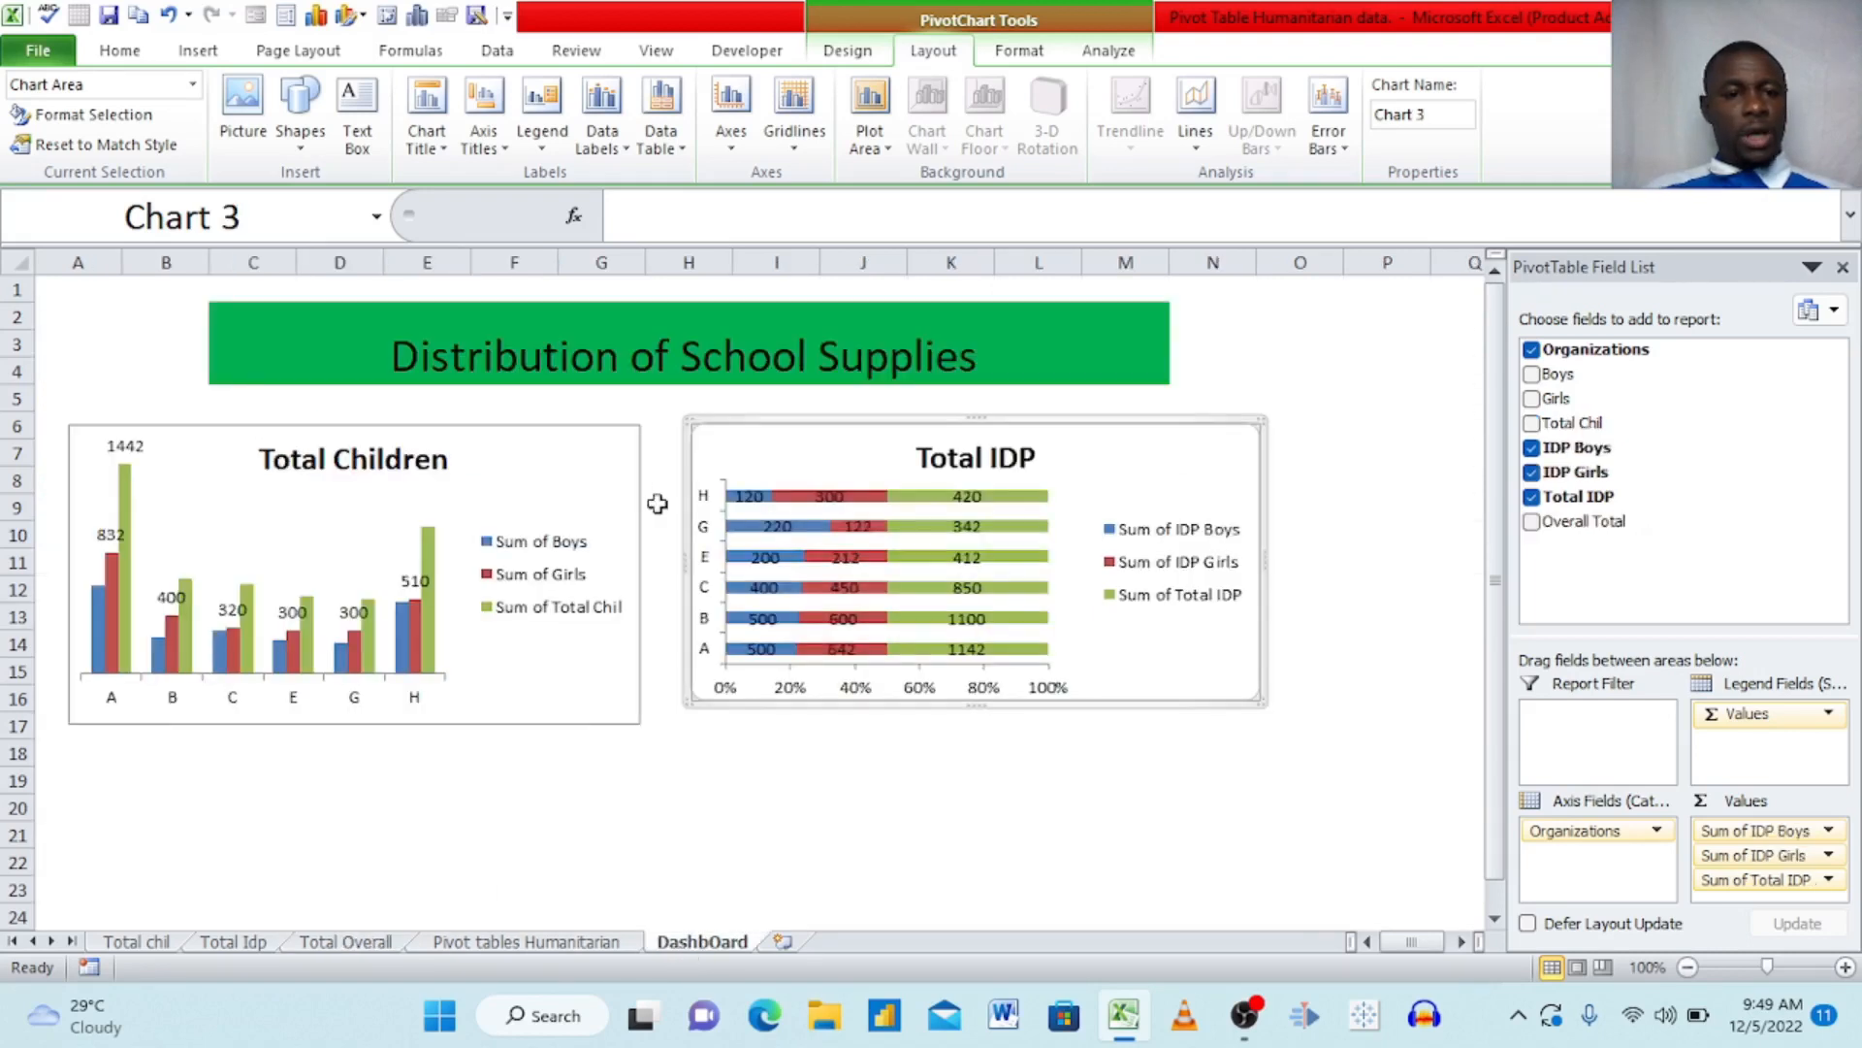
pyautogui.click(454, 774)
pyautogui.hotkey('ctrl', 'v')
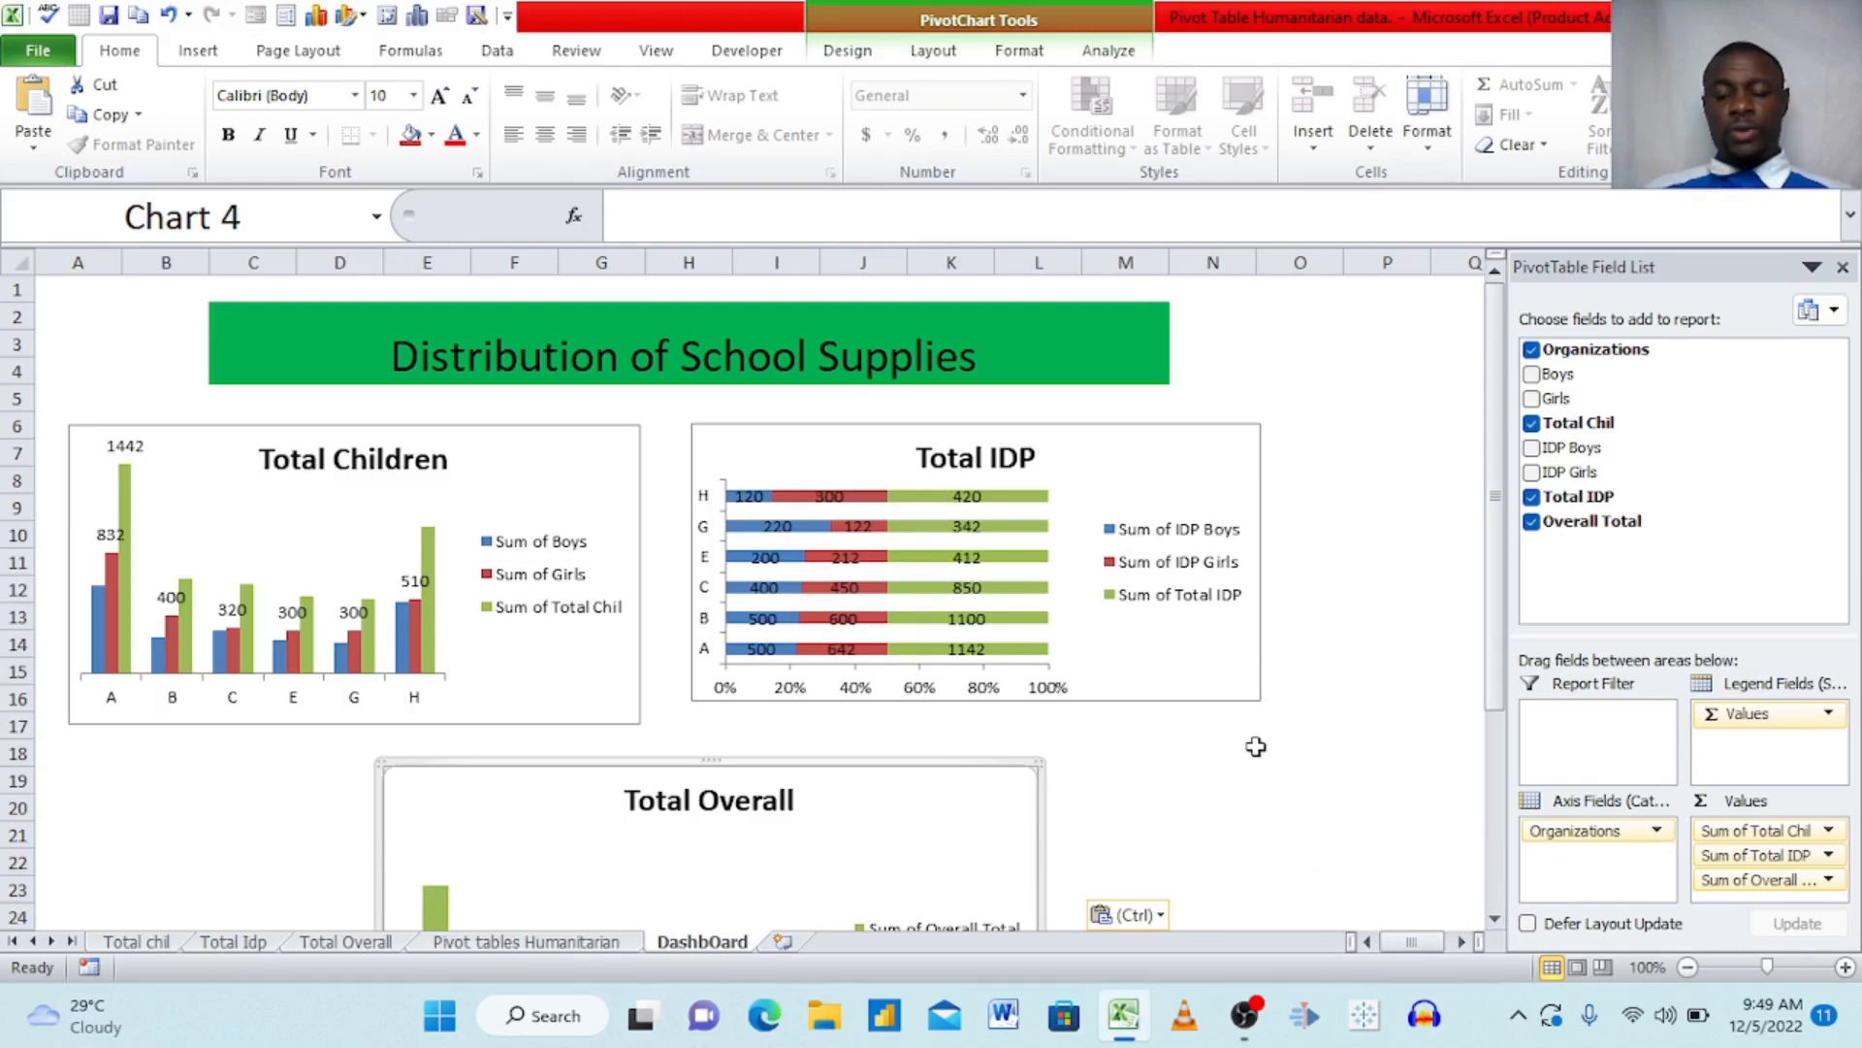
# - Hide the PivotTable field list for the pasted Total Overall chart
pyautogui.click(1345, 761)
pyautogui.click(929, 835)
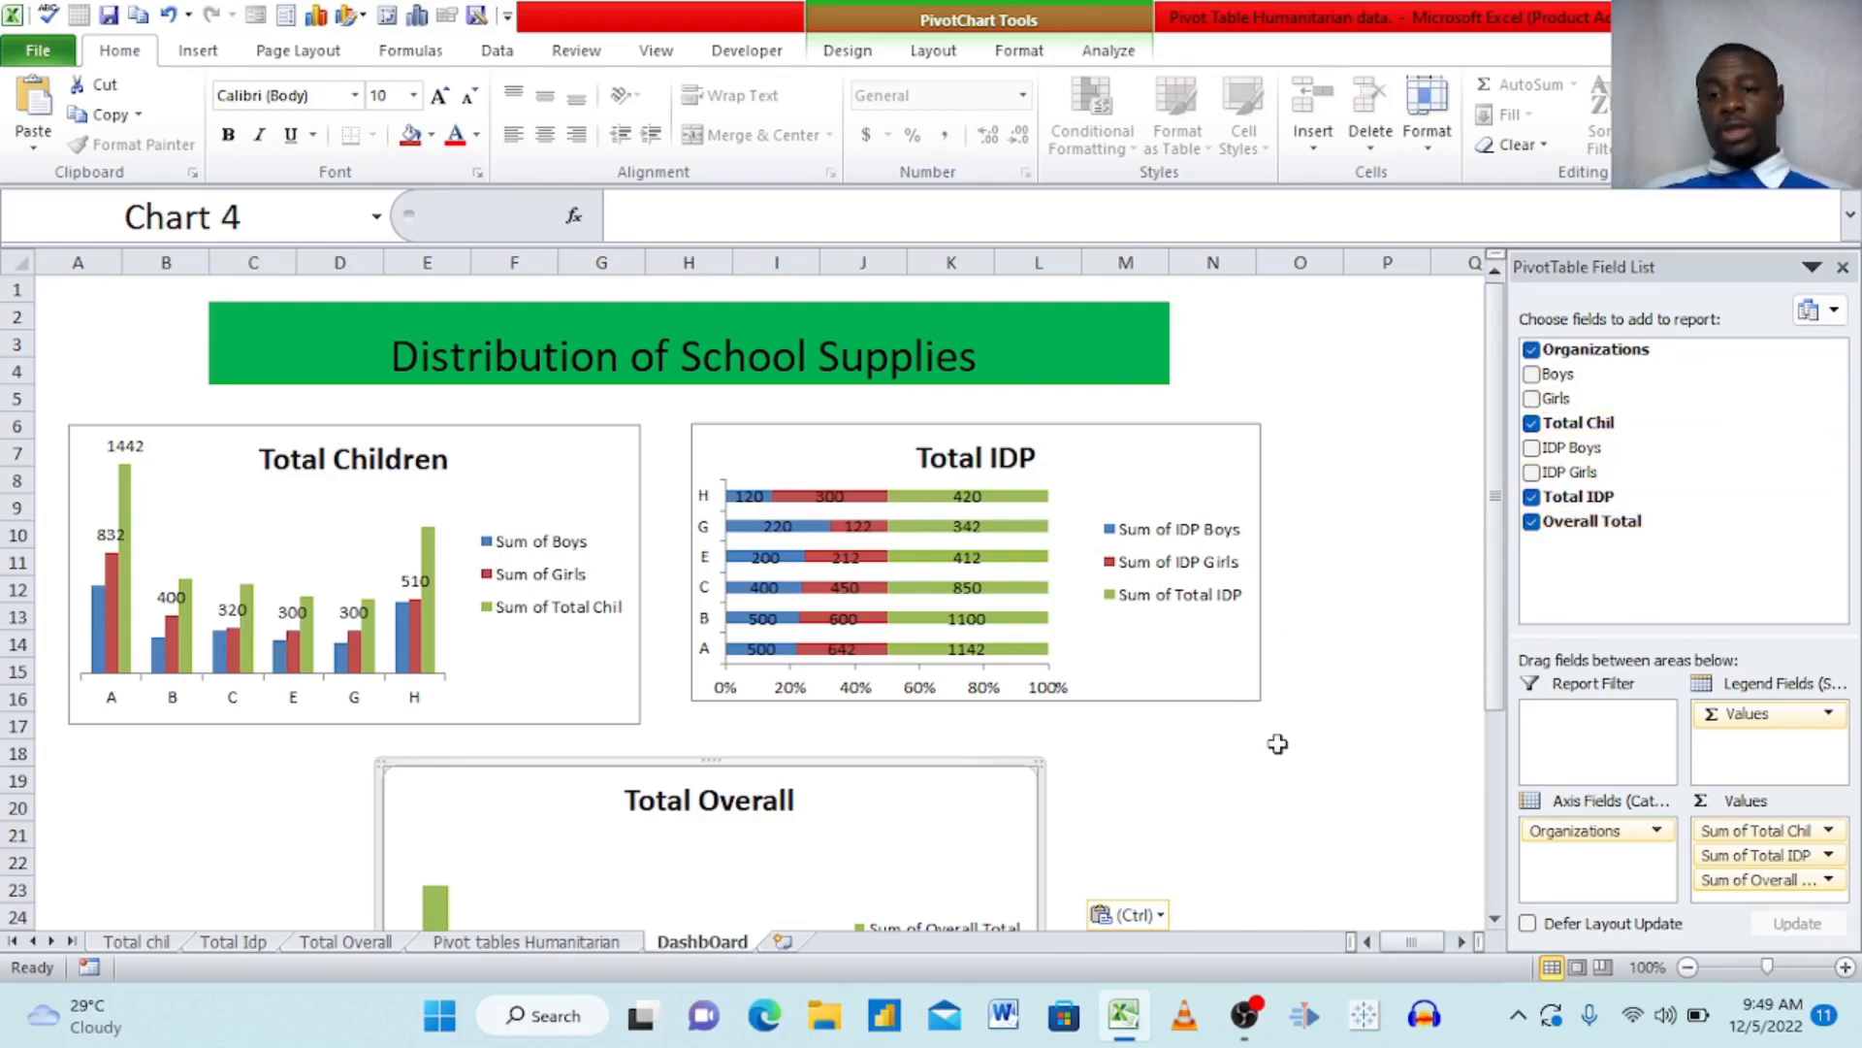
pyautogui.rightClick(1146, 769)
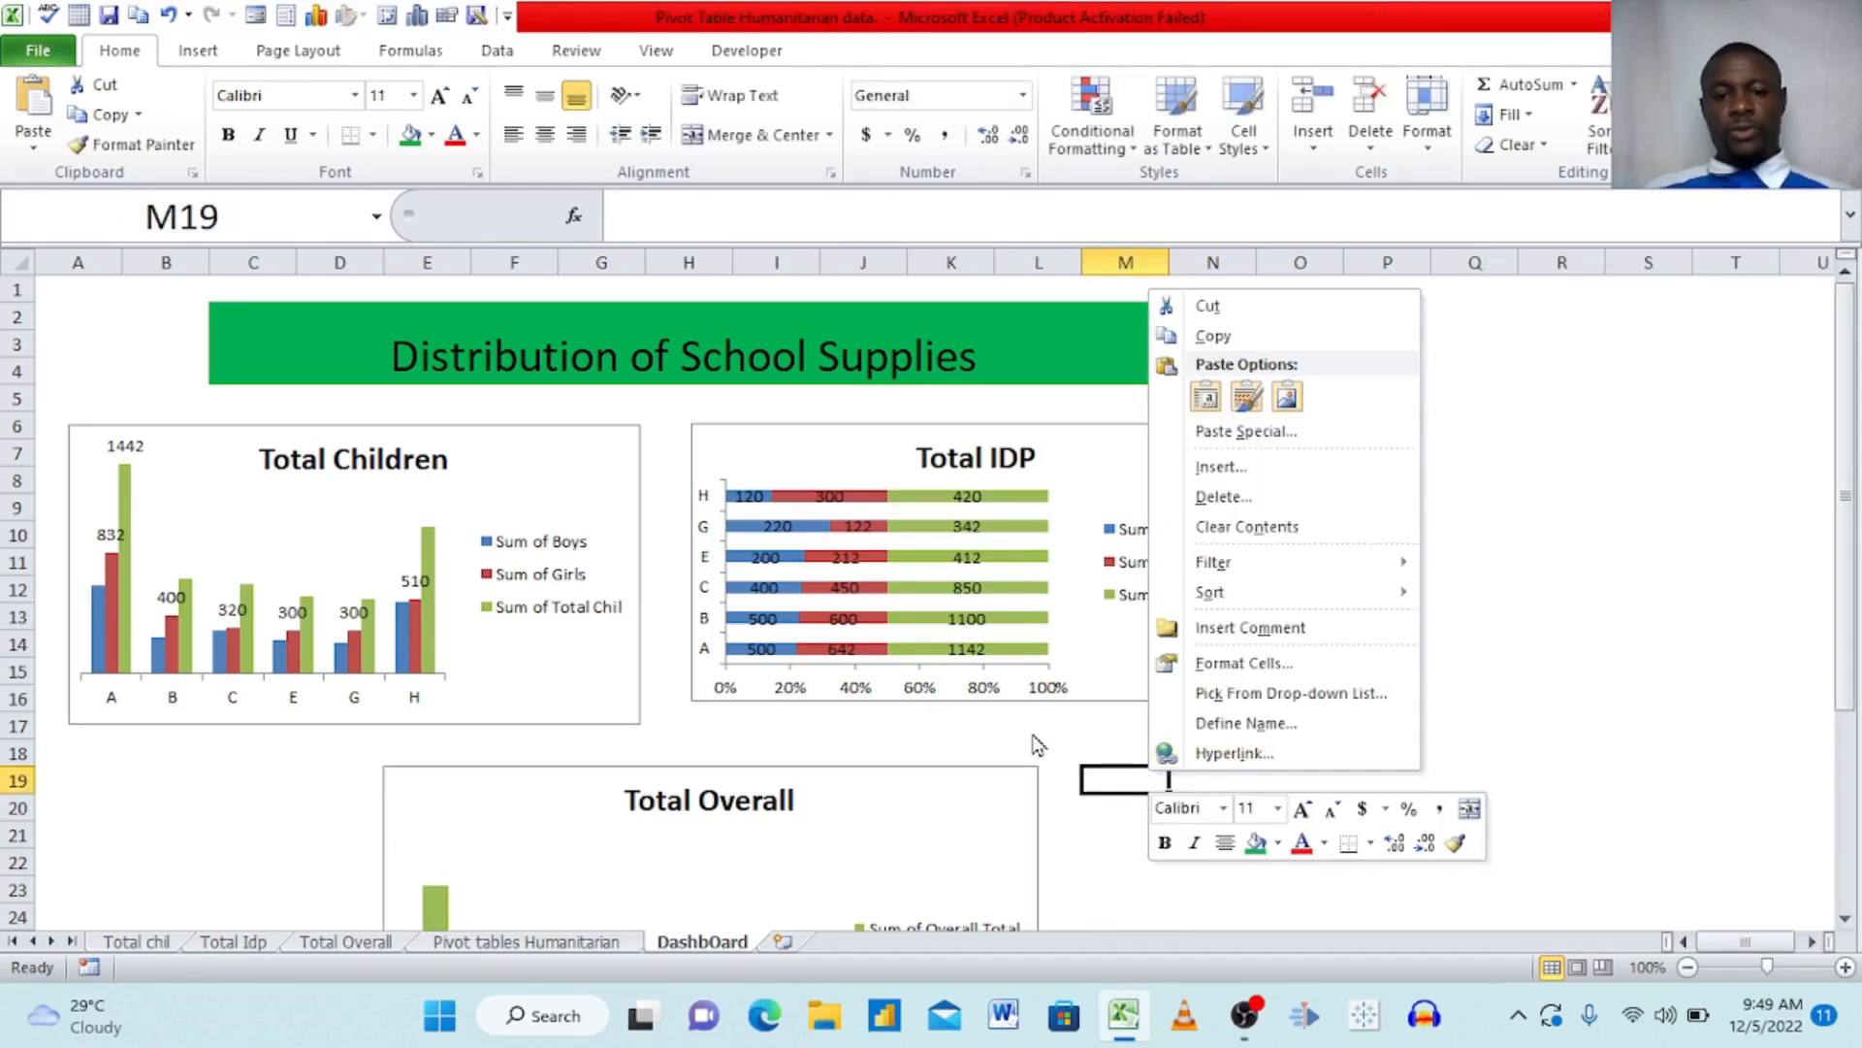
pyautogui.click(914, 782)
pyautogui.rightClick(914, 790)
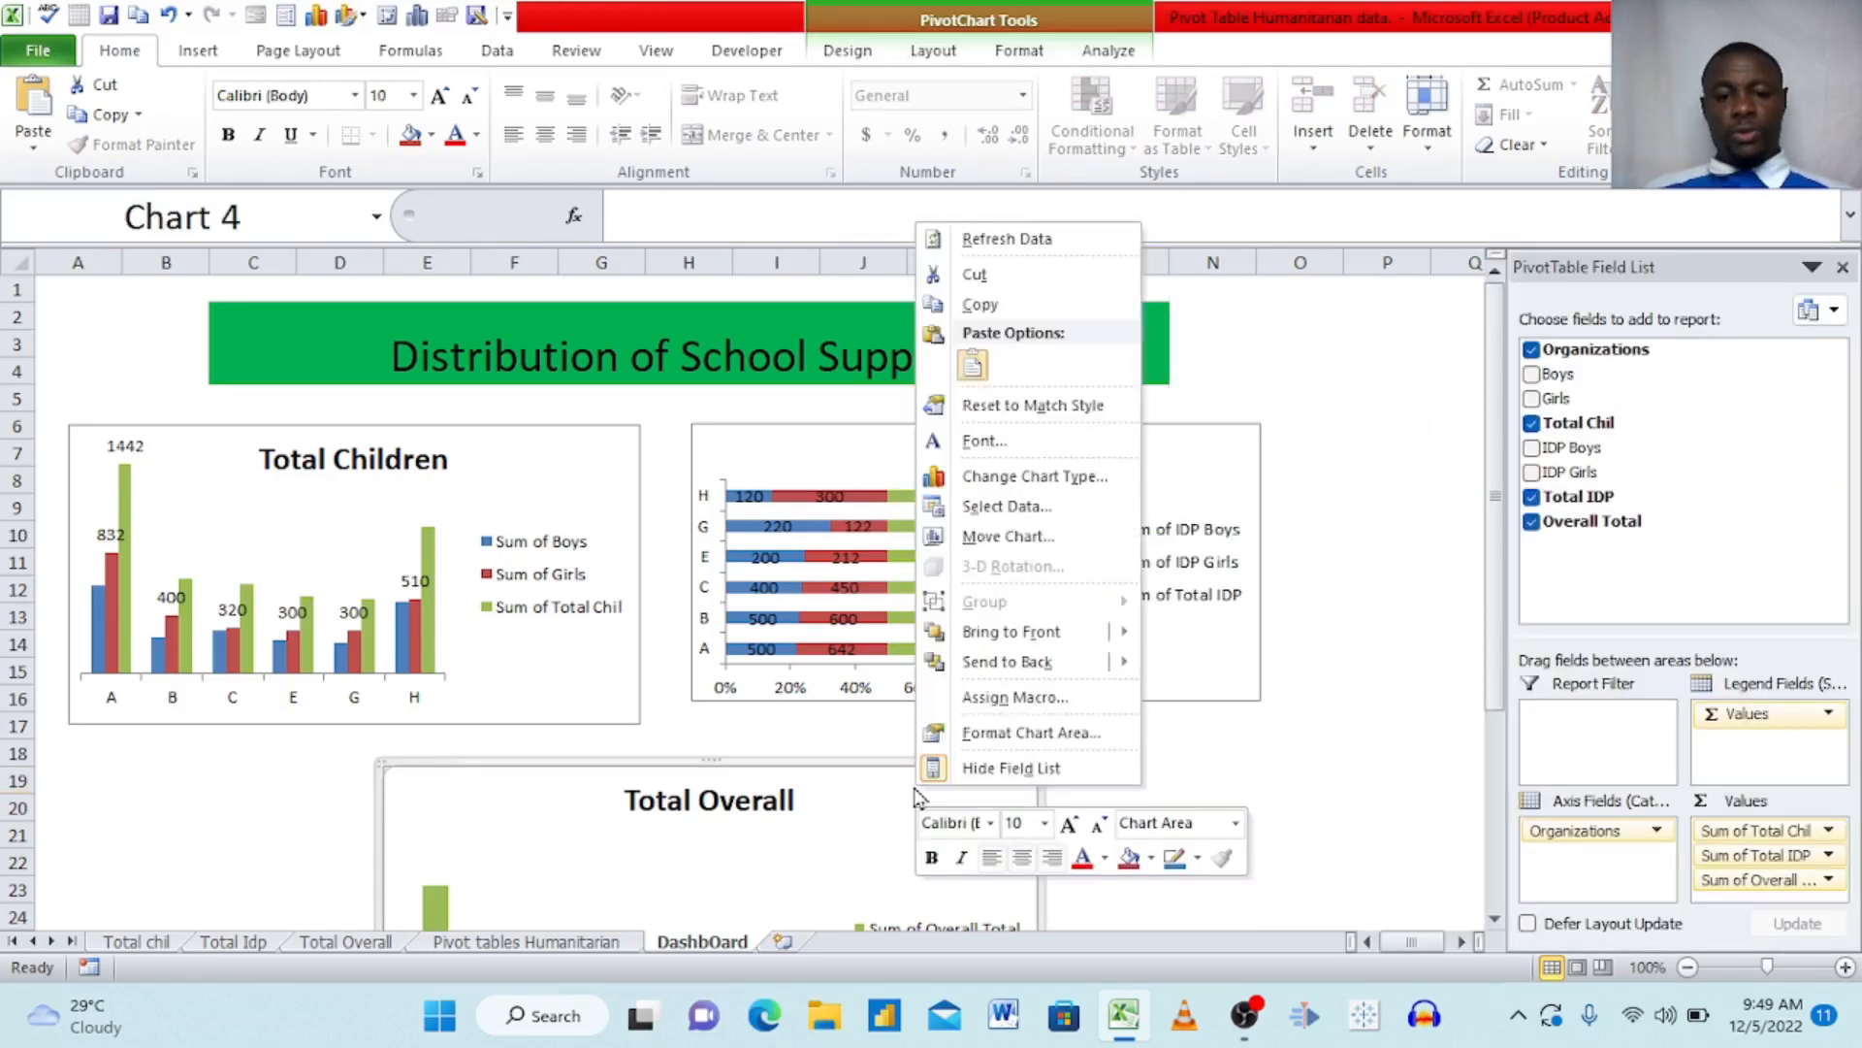
pyautogui.click(1040, 769)
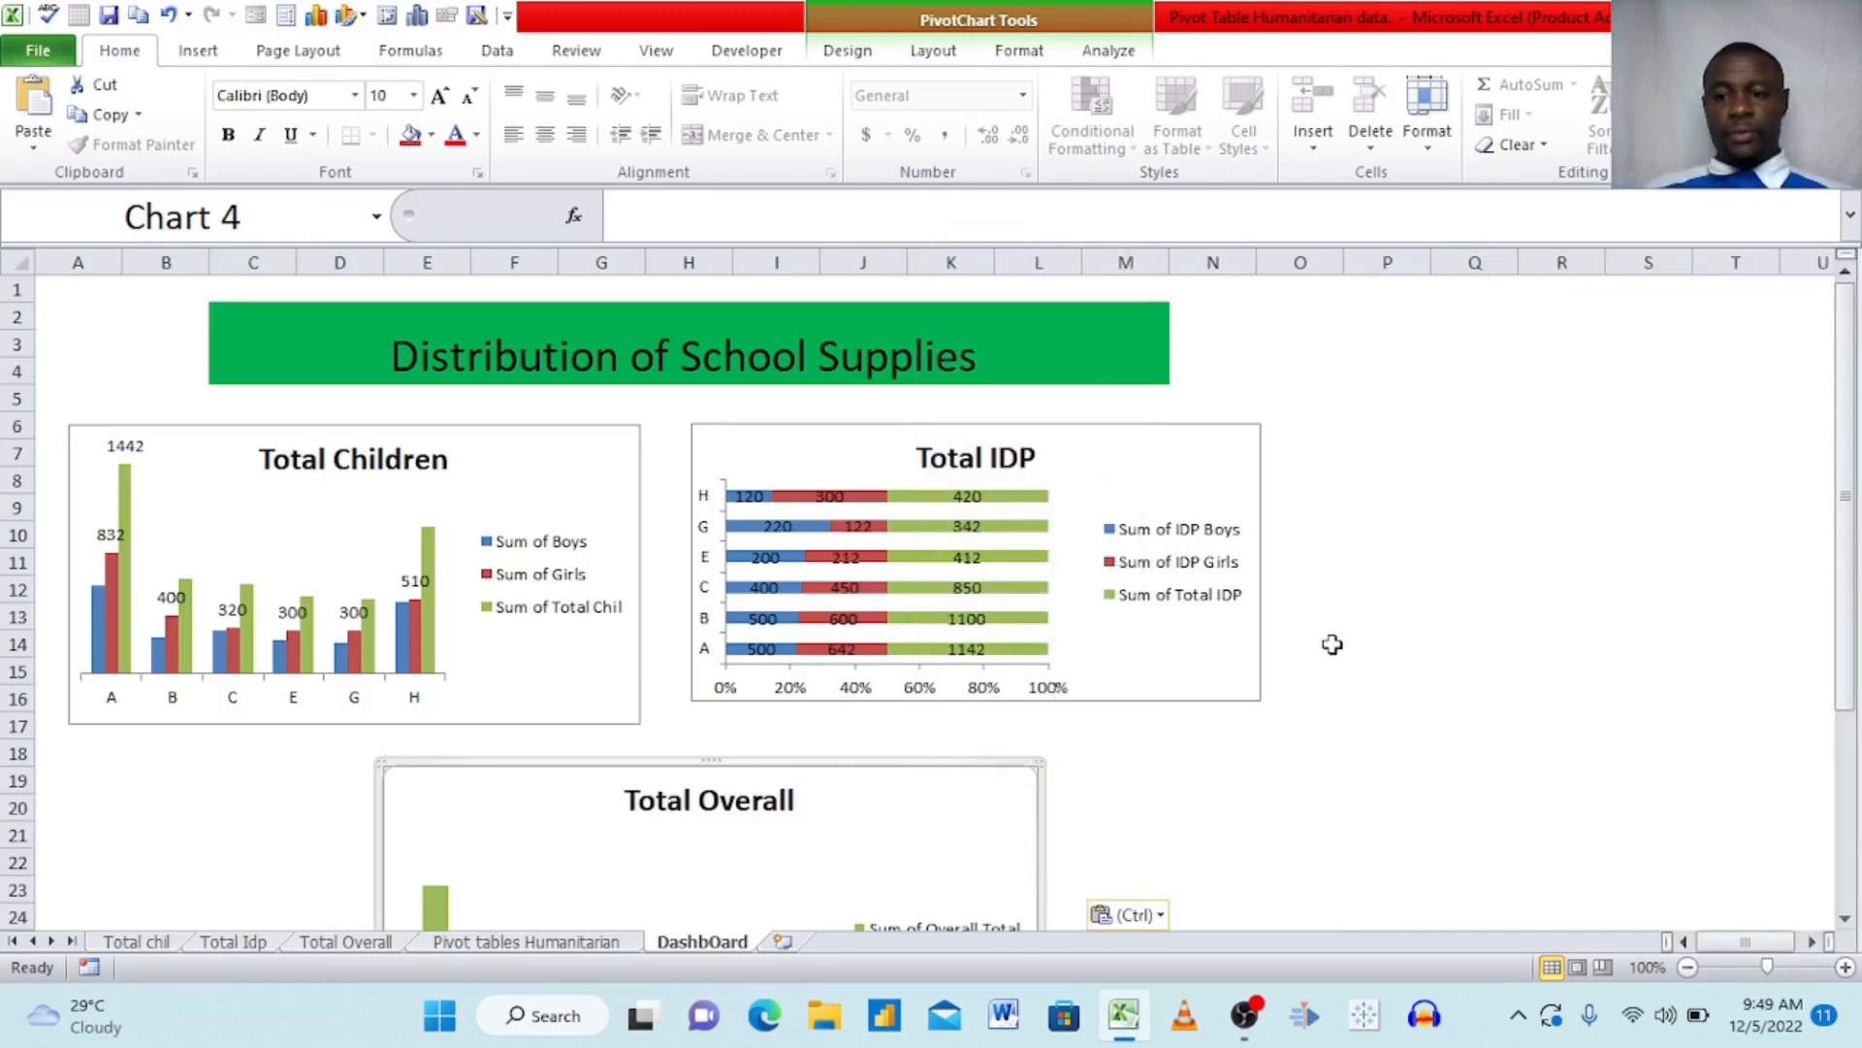
# - Move the Total IDP, Total Children and Total Overall charts up, closer to the dashboard's green title banner
pyautogui.click(1843, 910)
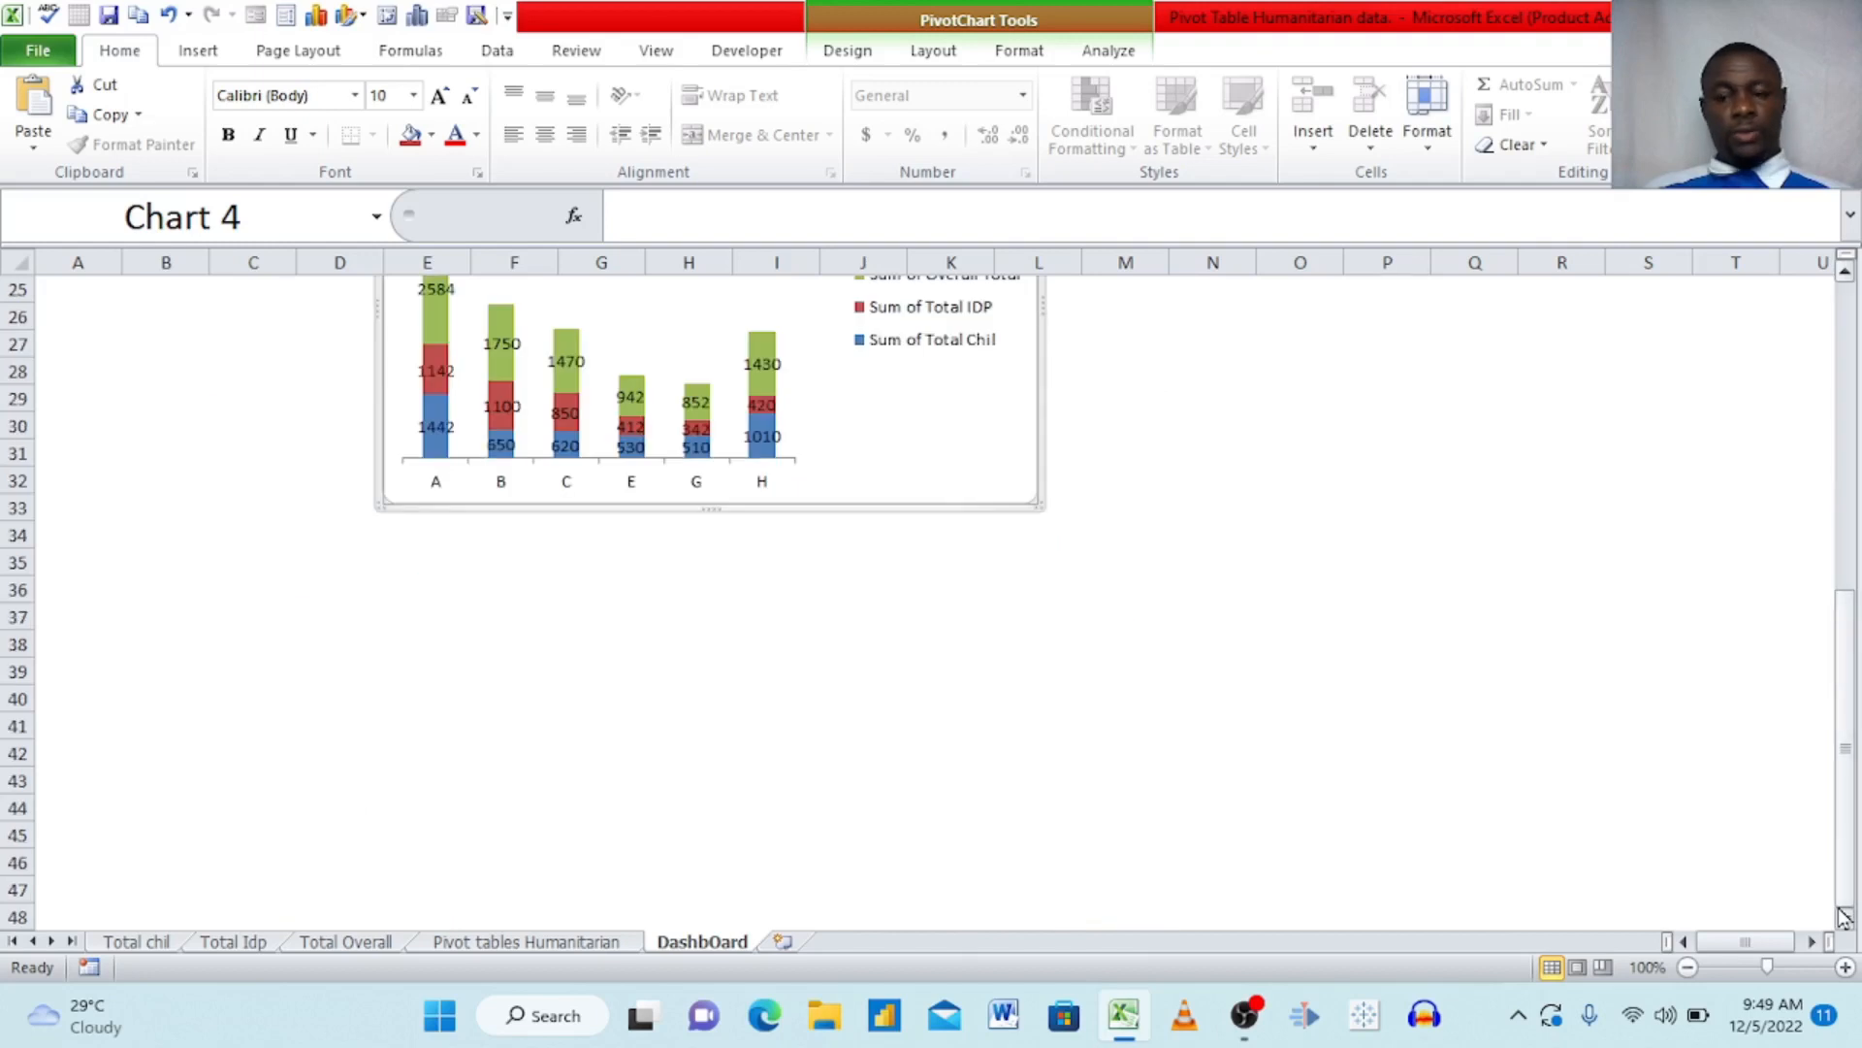
pyautogui.click(1845, 330)
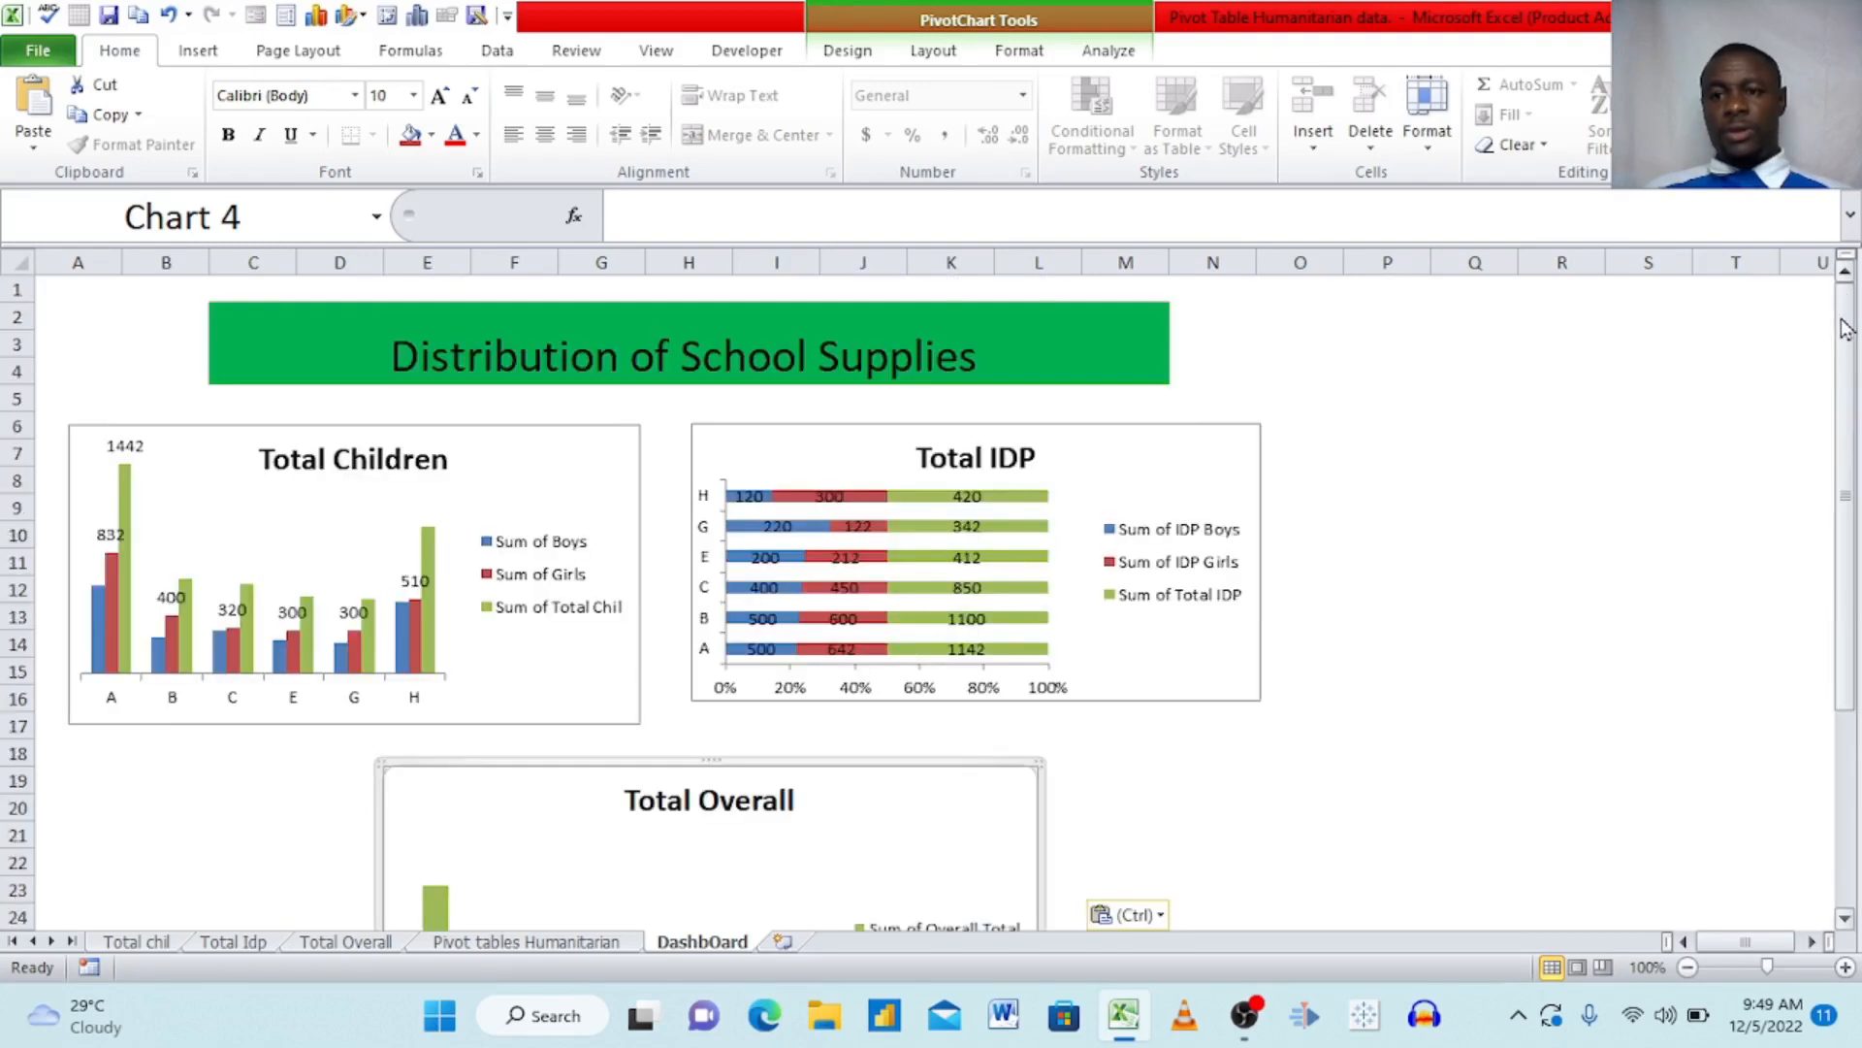
pyautogui.click(1183, 446)
pyautogui.moveTo(1183, 446); pyautogui.dragTo(1157, 421)
pyautogui.moveTo(515, 486); pyautogui.dragTo(521, 462)
pyautogui.moveTo(528, 814); pyautogui.dragTo(491, 754)
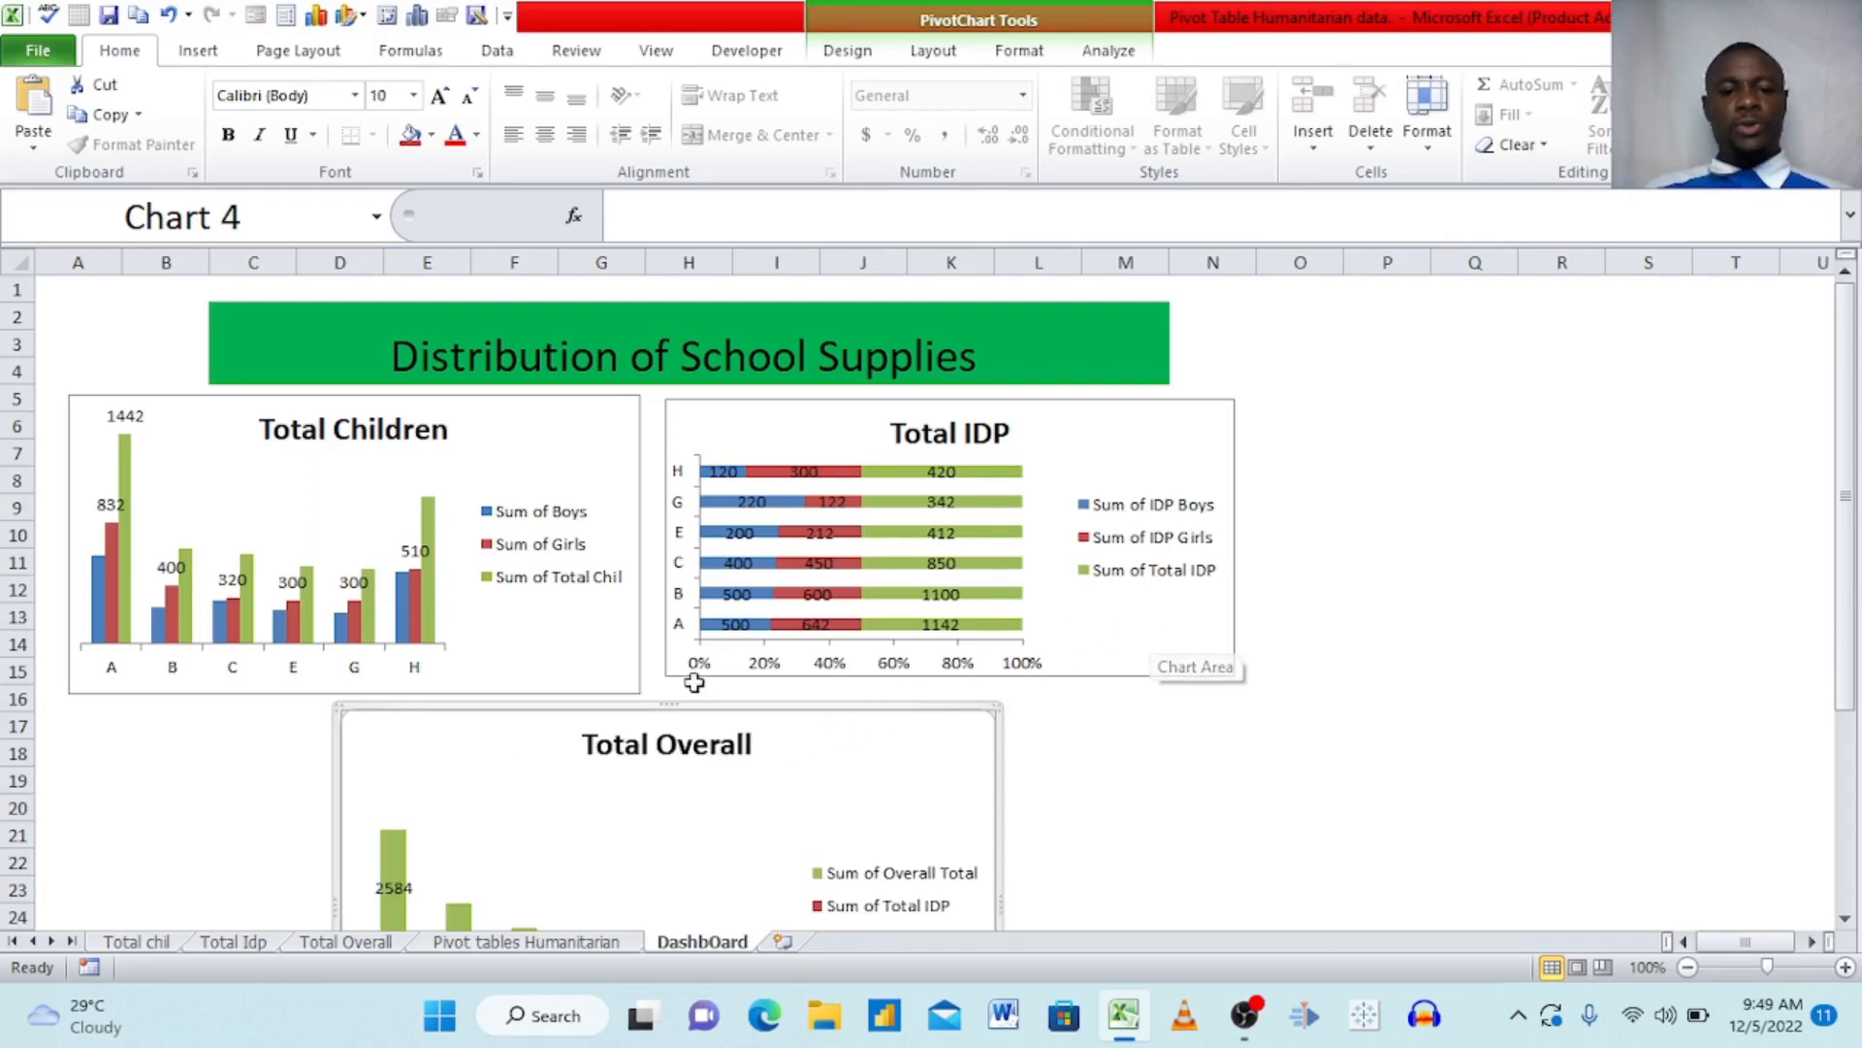
# - Reduce the Total Children chart's height slightly and move the Total Overall chart up against the charts above it
pyautogui.click(607, 671)
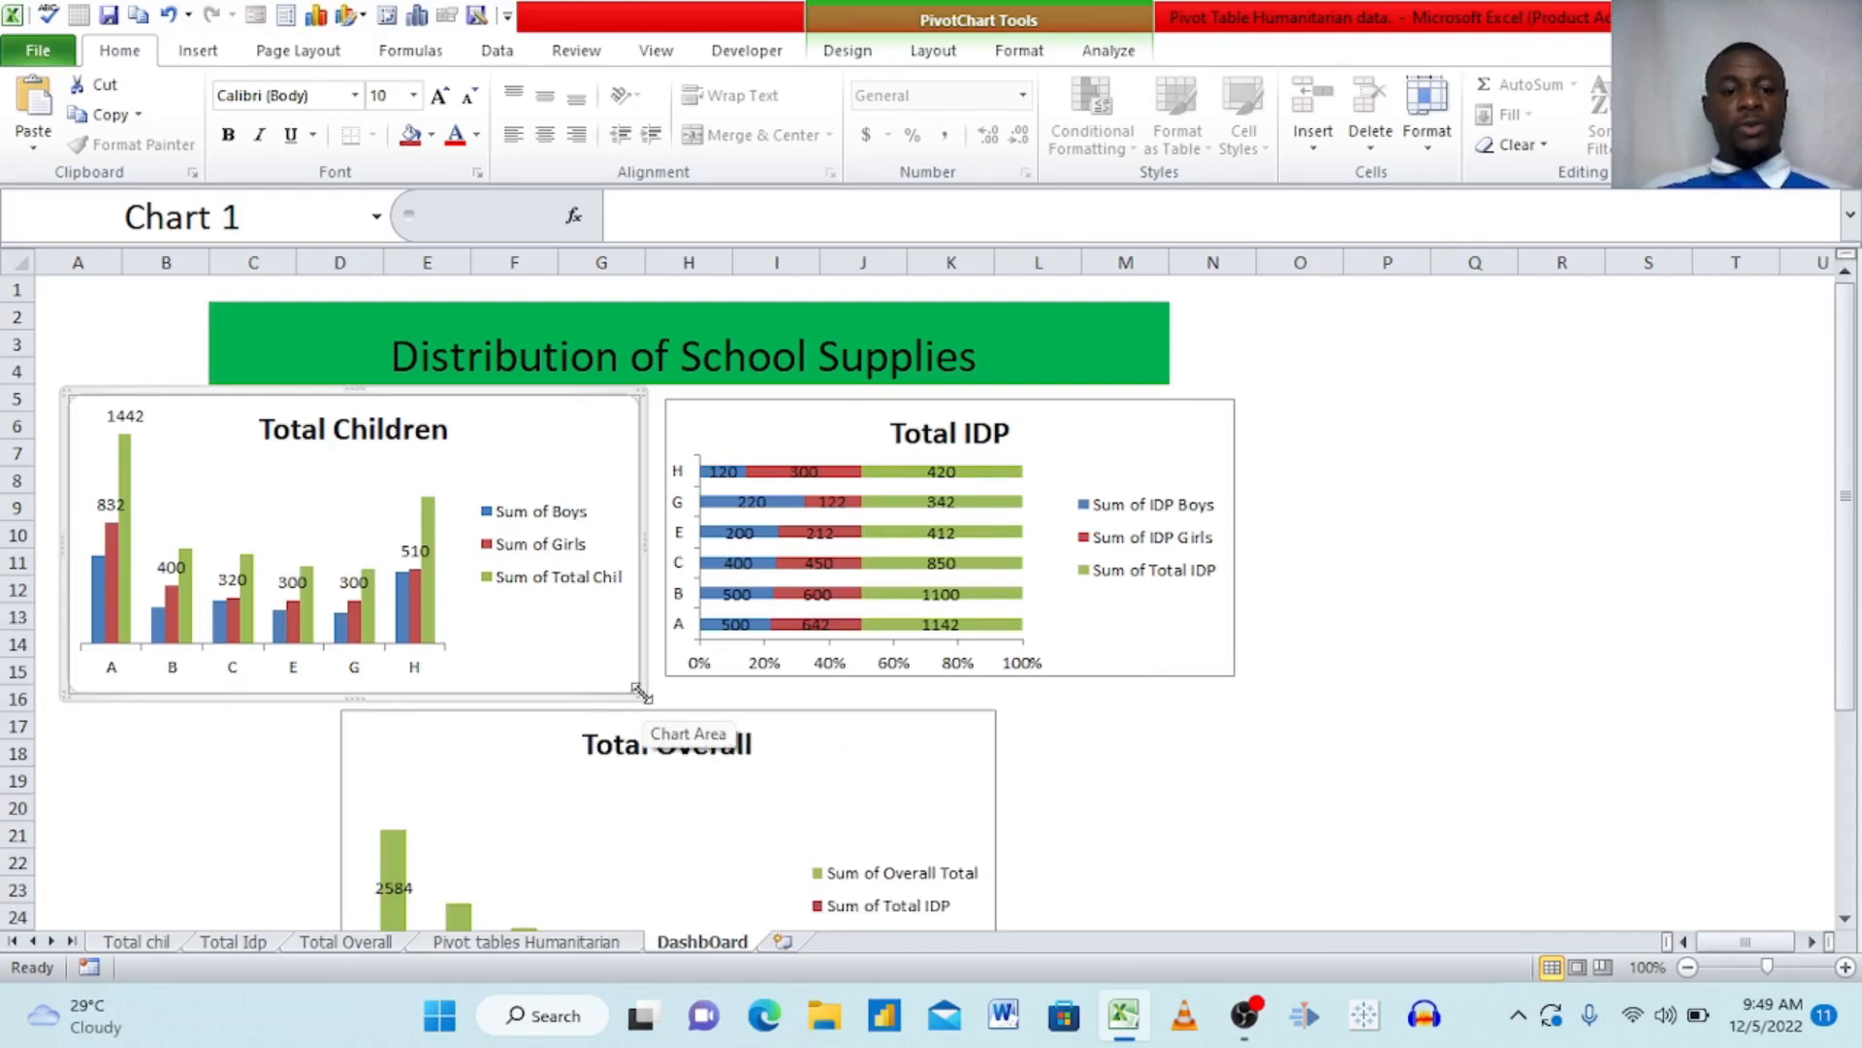
pyautogui.moveTo(643, 696); pyautogui.dragTo(635, 671)
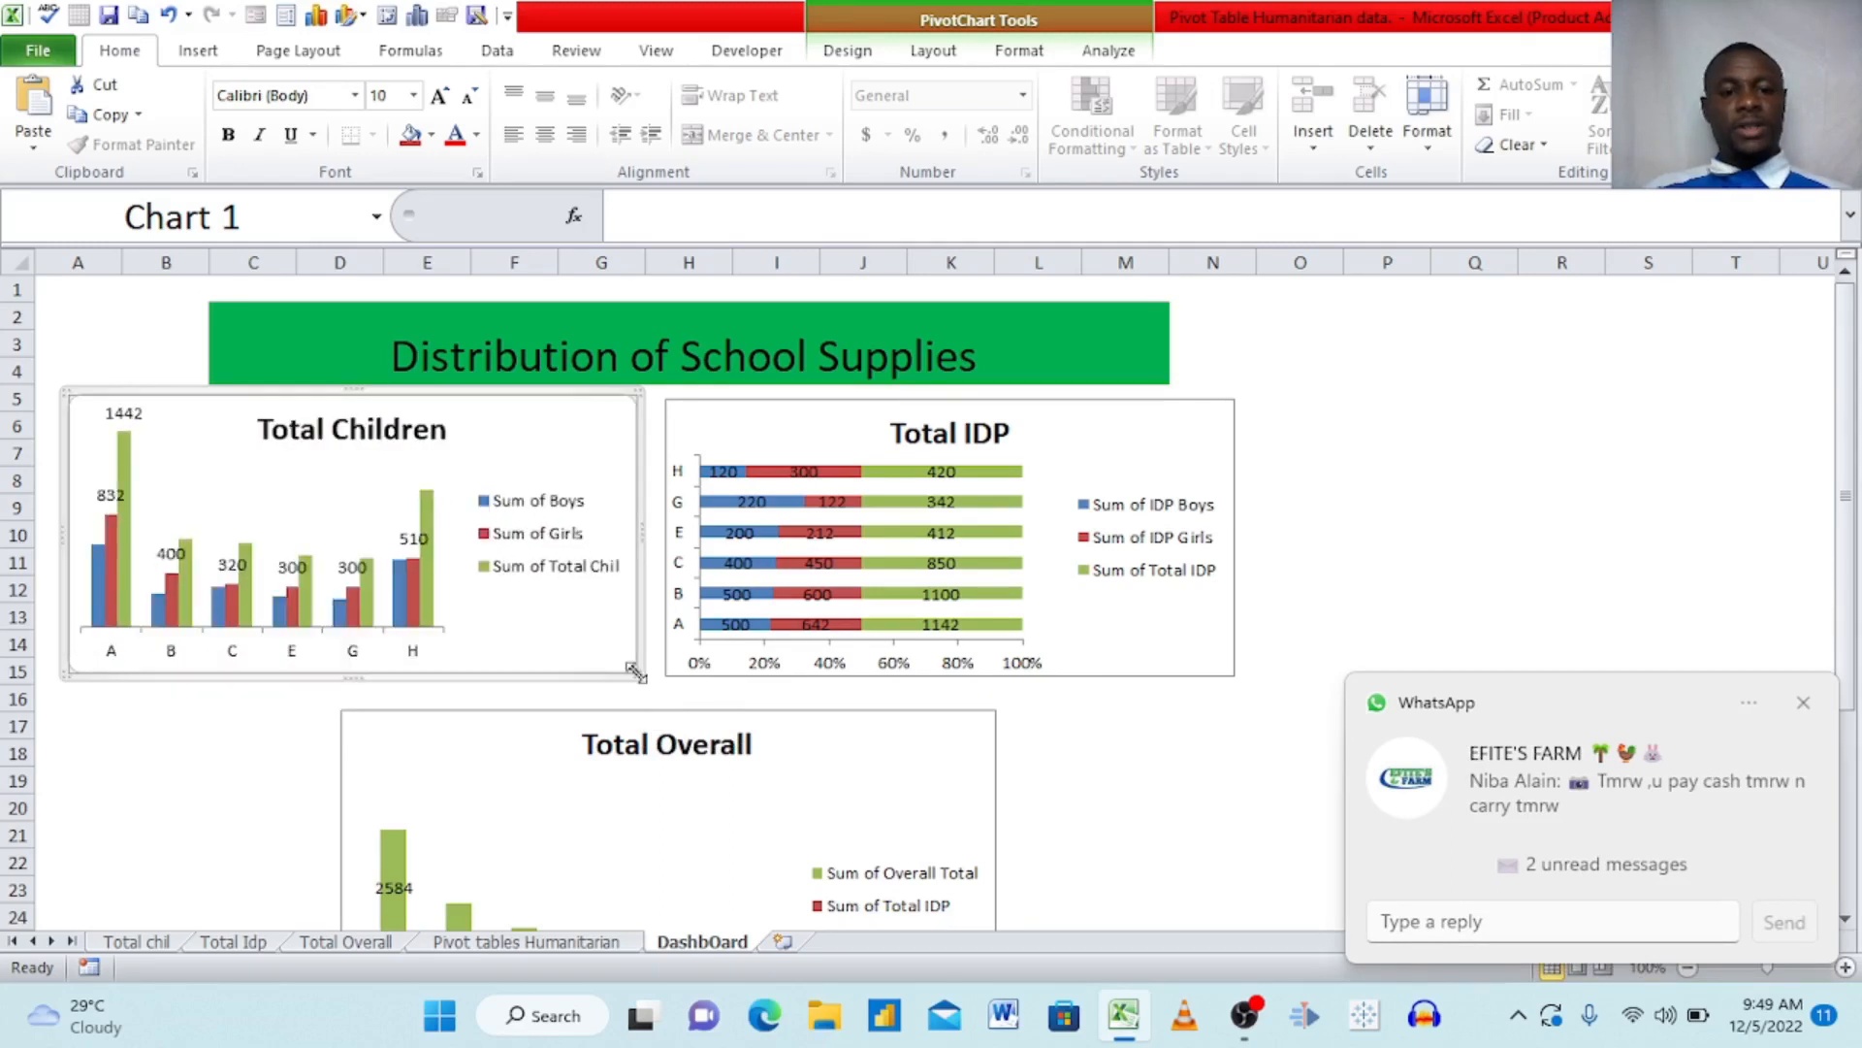
pyautogui.moveTo(790, 747); pyautogui.dragTo(791, 719)
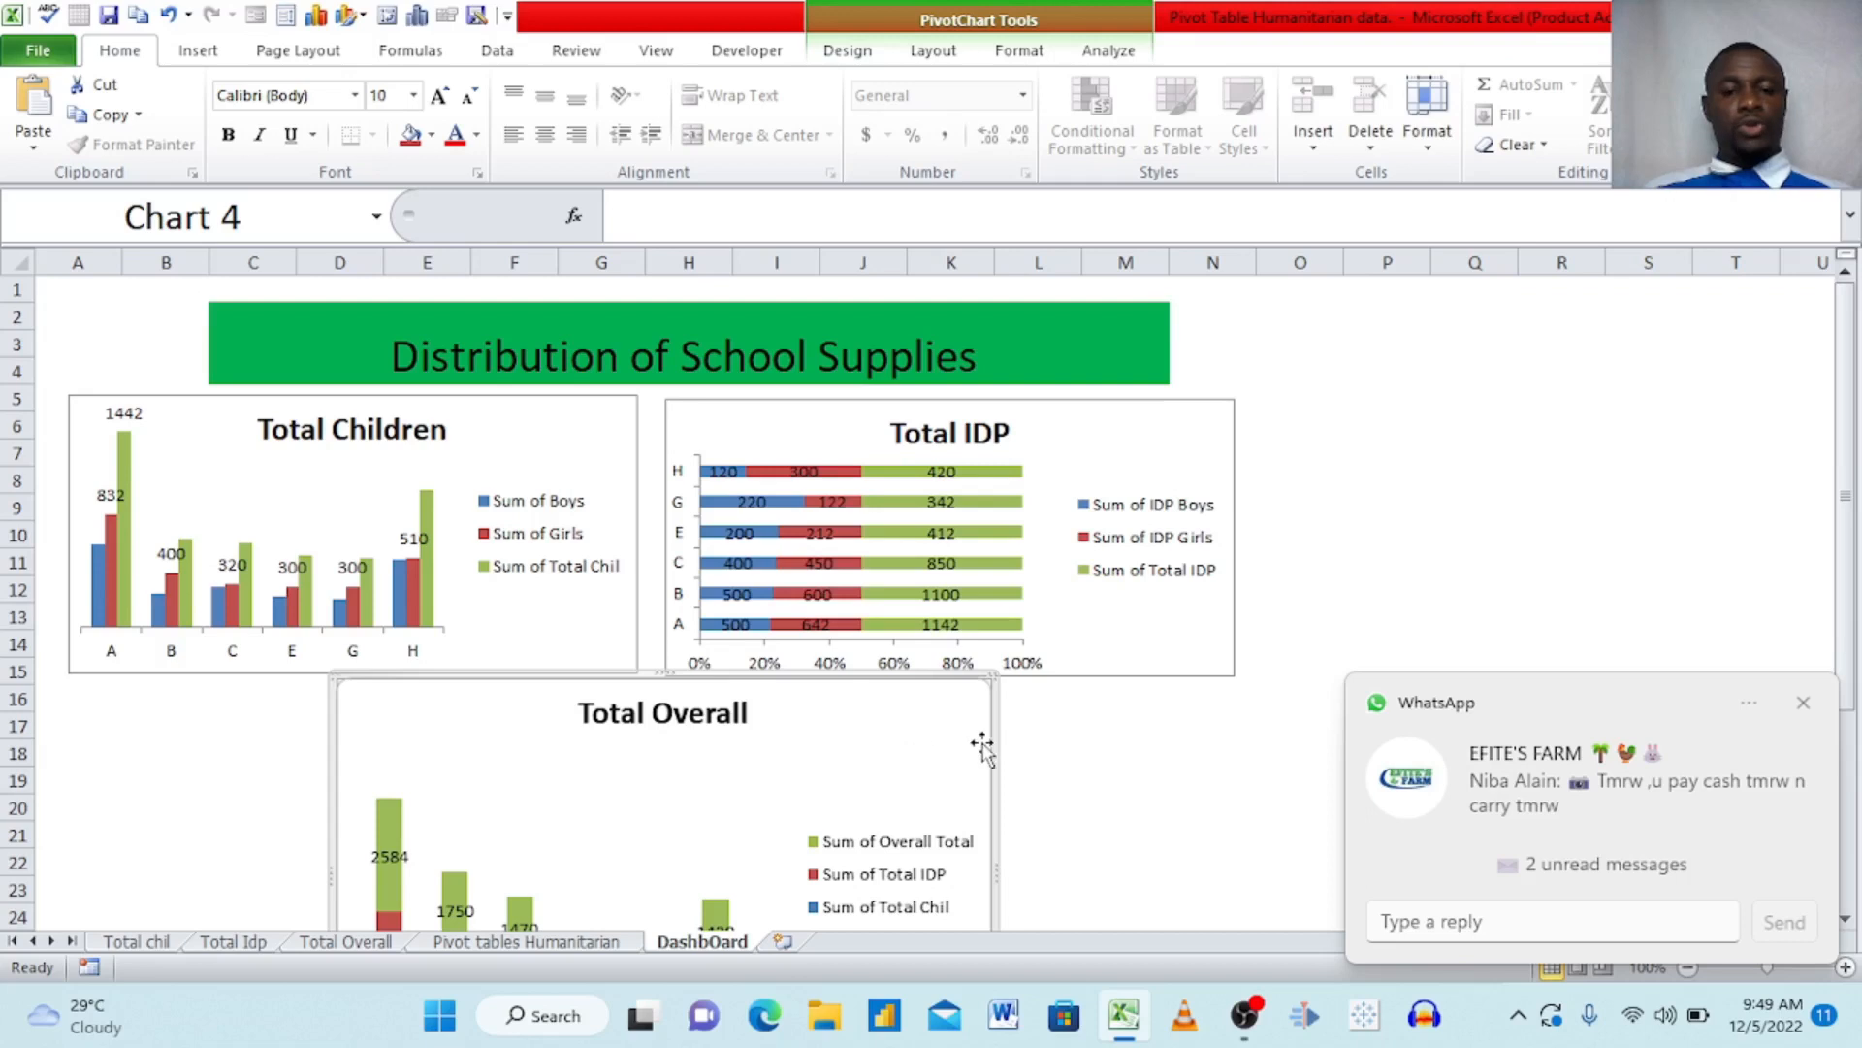
# - Shrink the Total IDP and Total Children charts from their lower corners to free space on the dashboard
pyautogui.click(1220, 641)
pyautogui.moveTo(1230, 671); pyautogui.dragTo(1133, 636)
pyautogui.click(574, 606)
pyautogui.moveTo(637, 670); pyautogui.dragTo(621, 607)
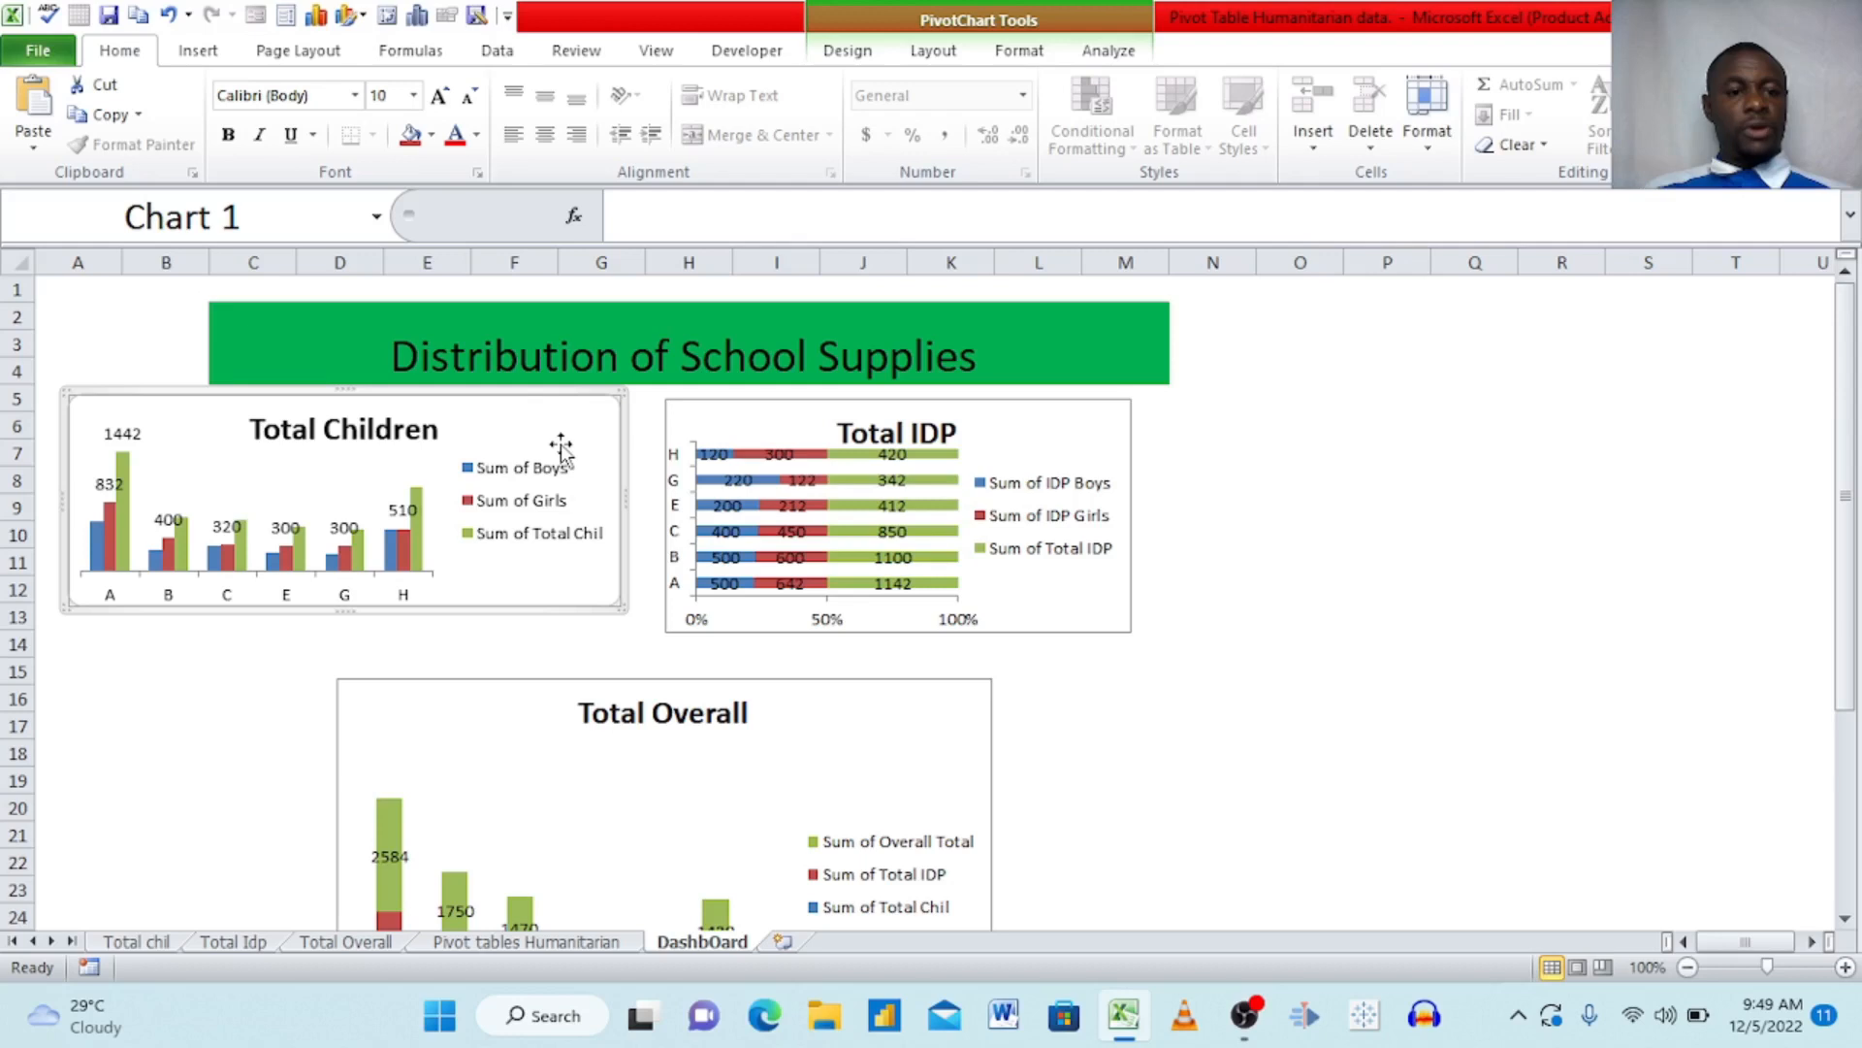
# - Shrink the Total Overall chart and place it centered just beneath the other two charts
pyautogui.moveTo(549, 743); pyautogui.dragTo(462, 658)
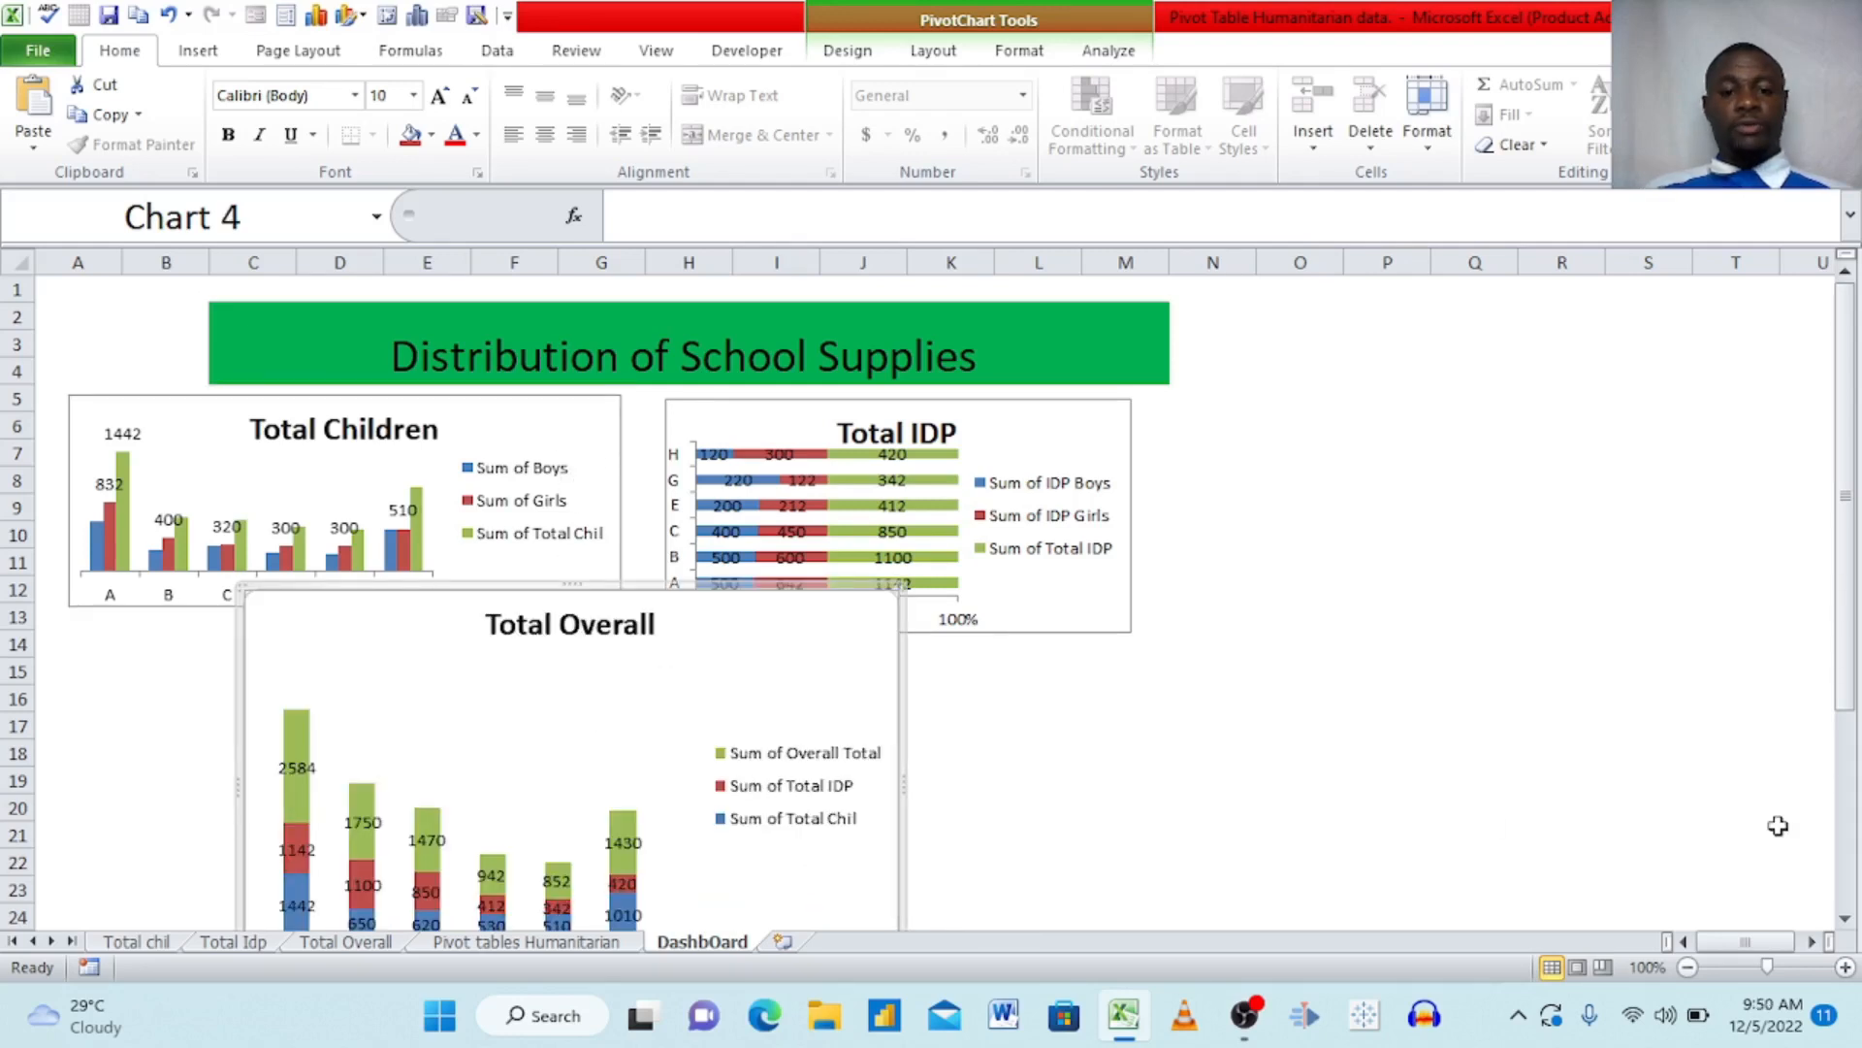
pyautogui.moveTo(900, 589); pyautogui.dragTo(805, 710)
pyautogui.moveTo(692, 752); pyautogui.dragTo(748, 656)
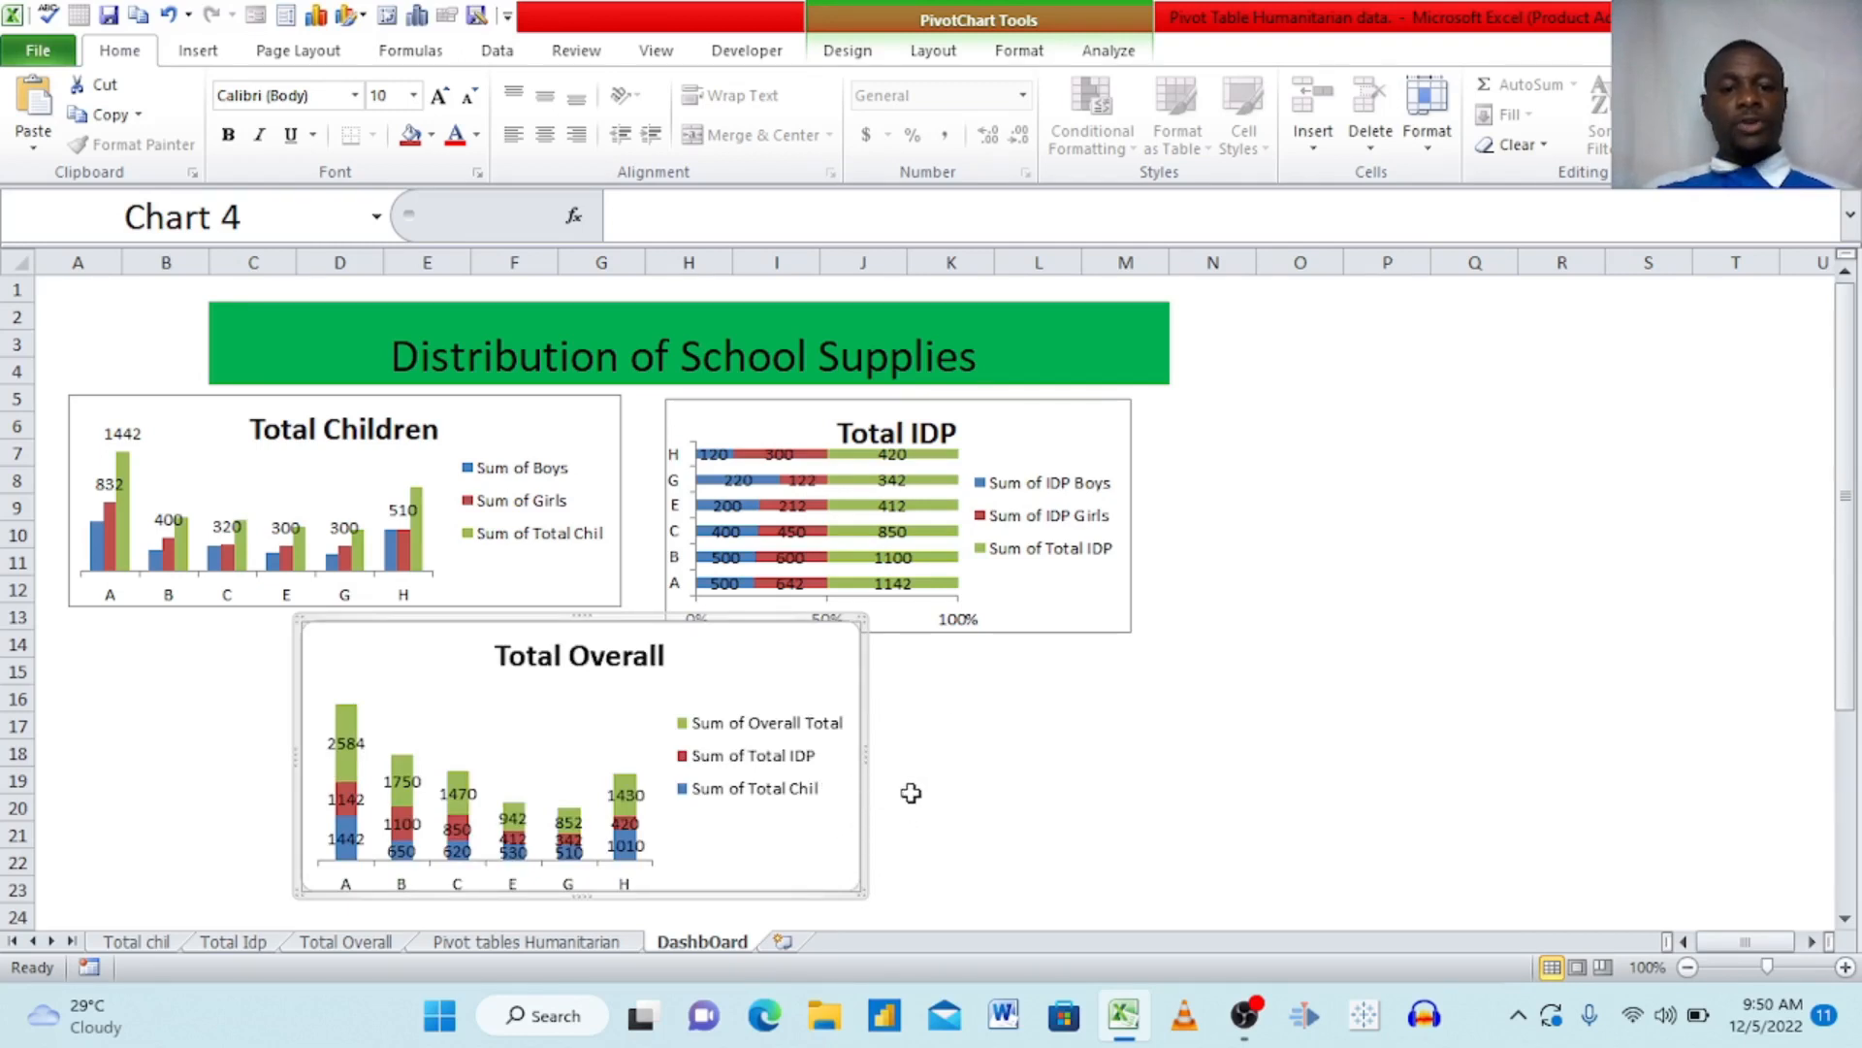
pyautogui.click(1030, 436)
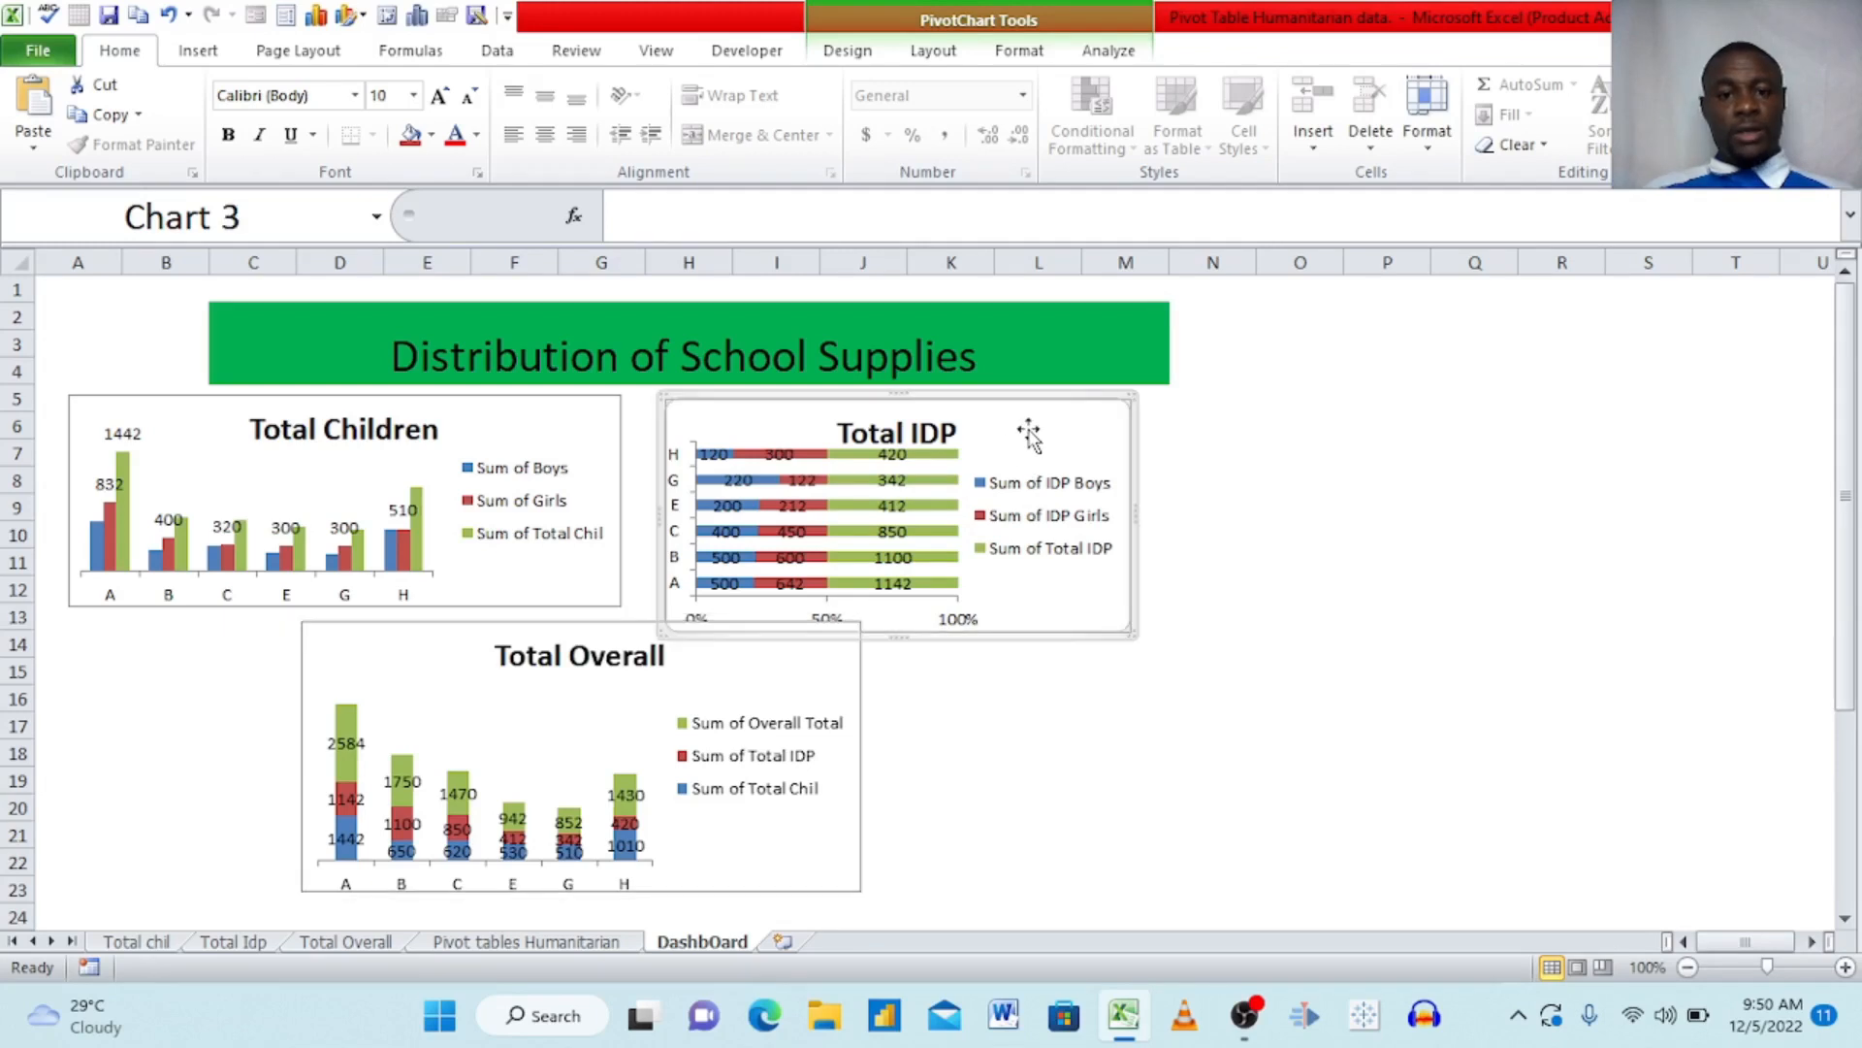
pyautogui.click(498, 53)
pyautogui.click(1203, 489)
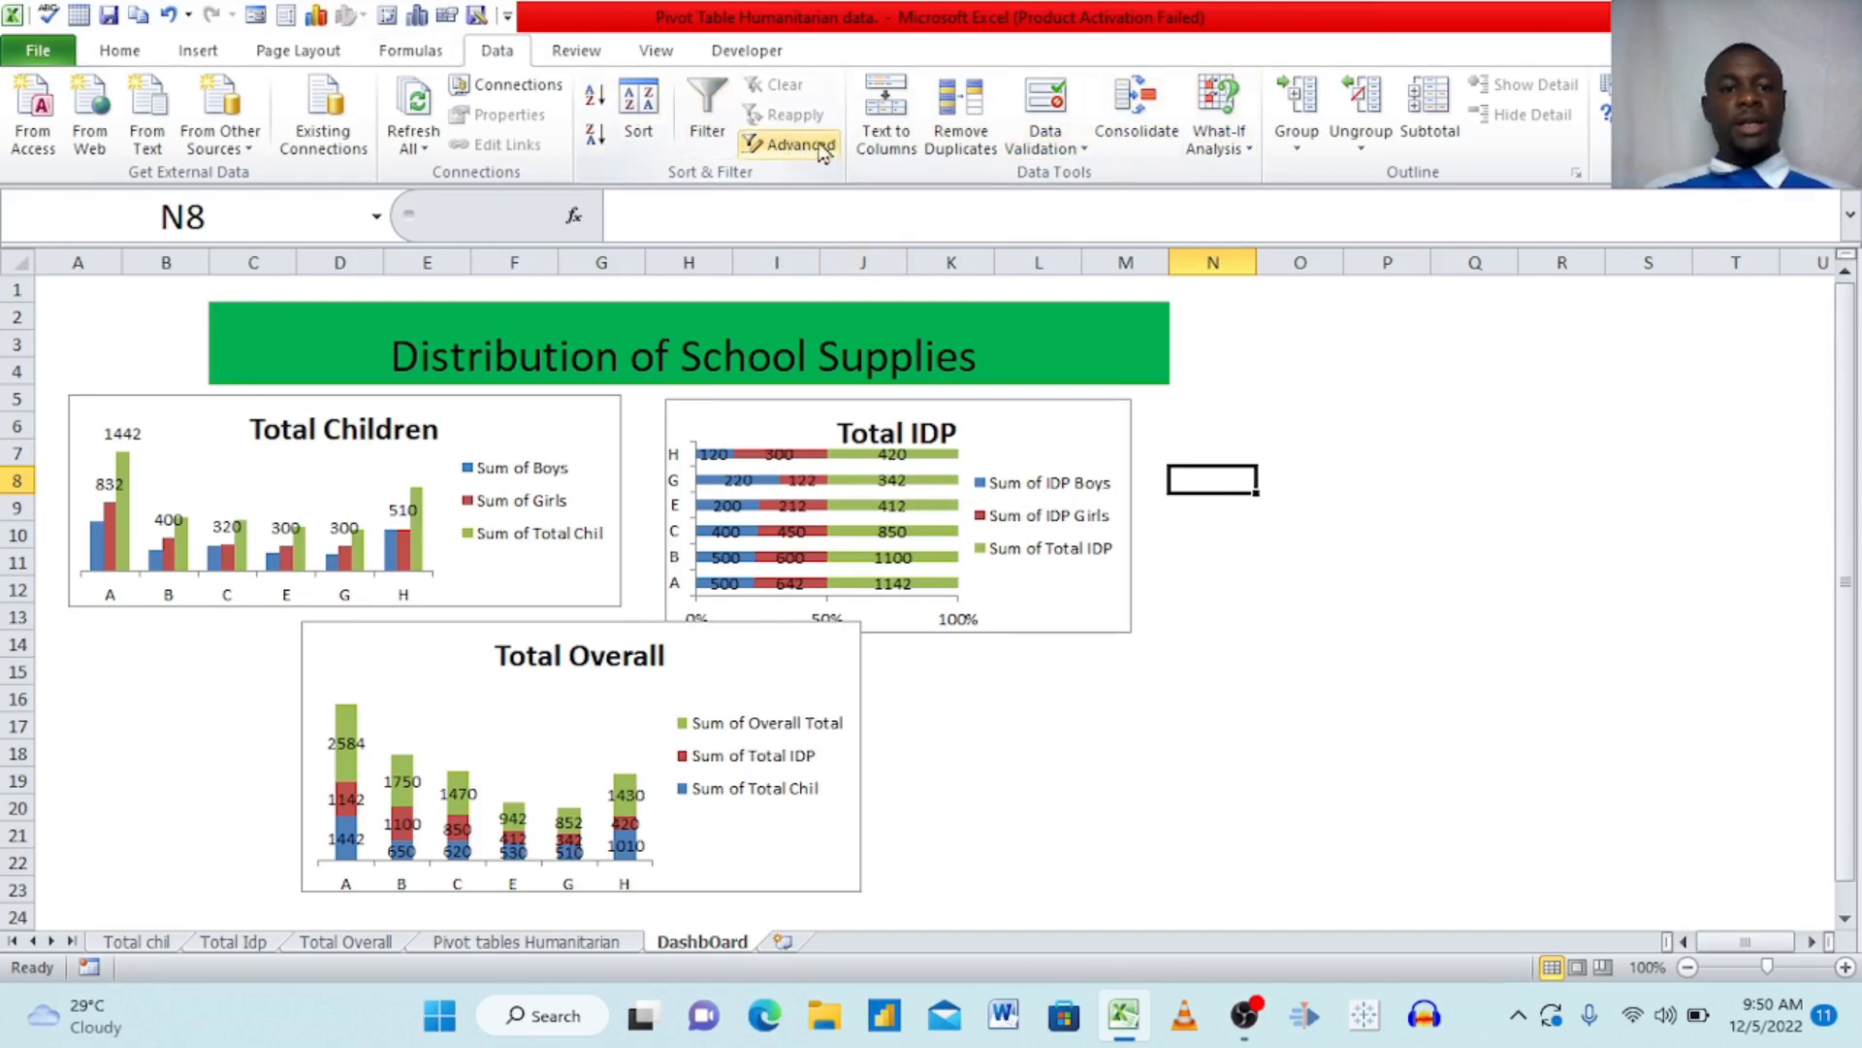
pyautogui.click(204, 50)
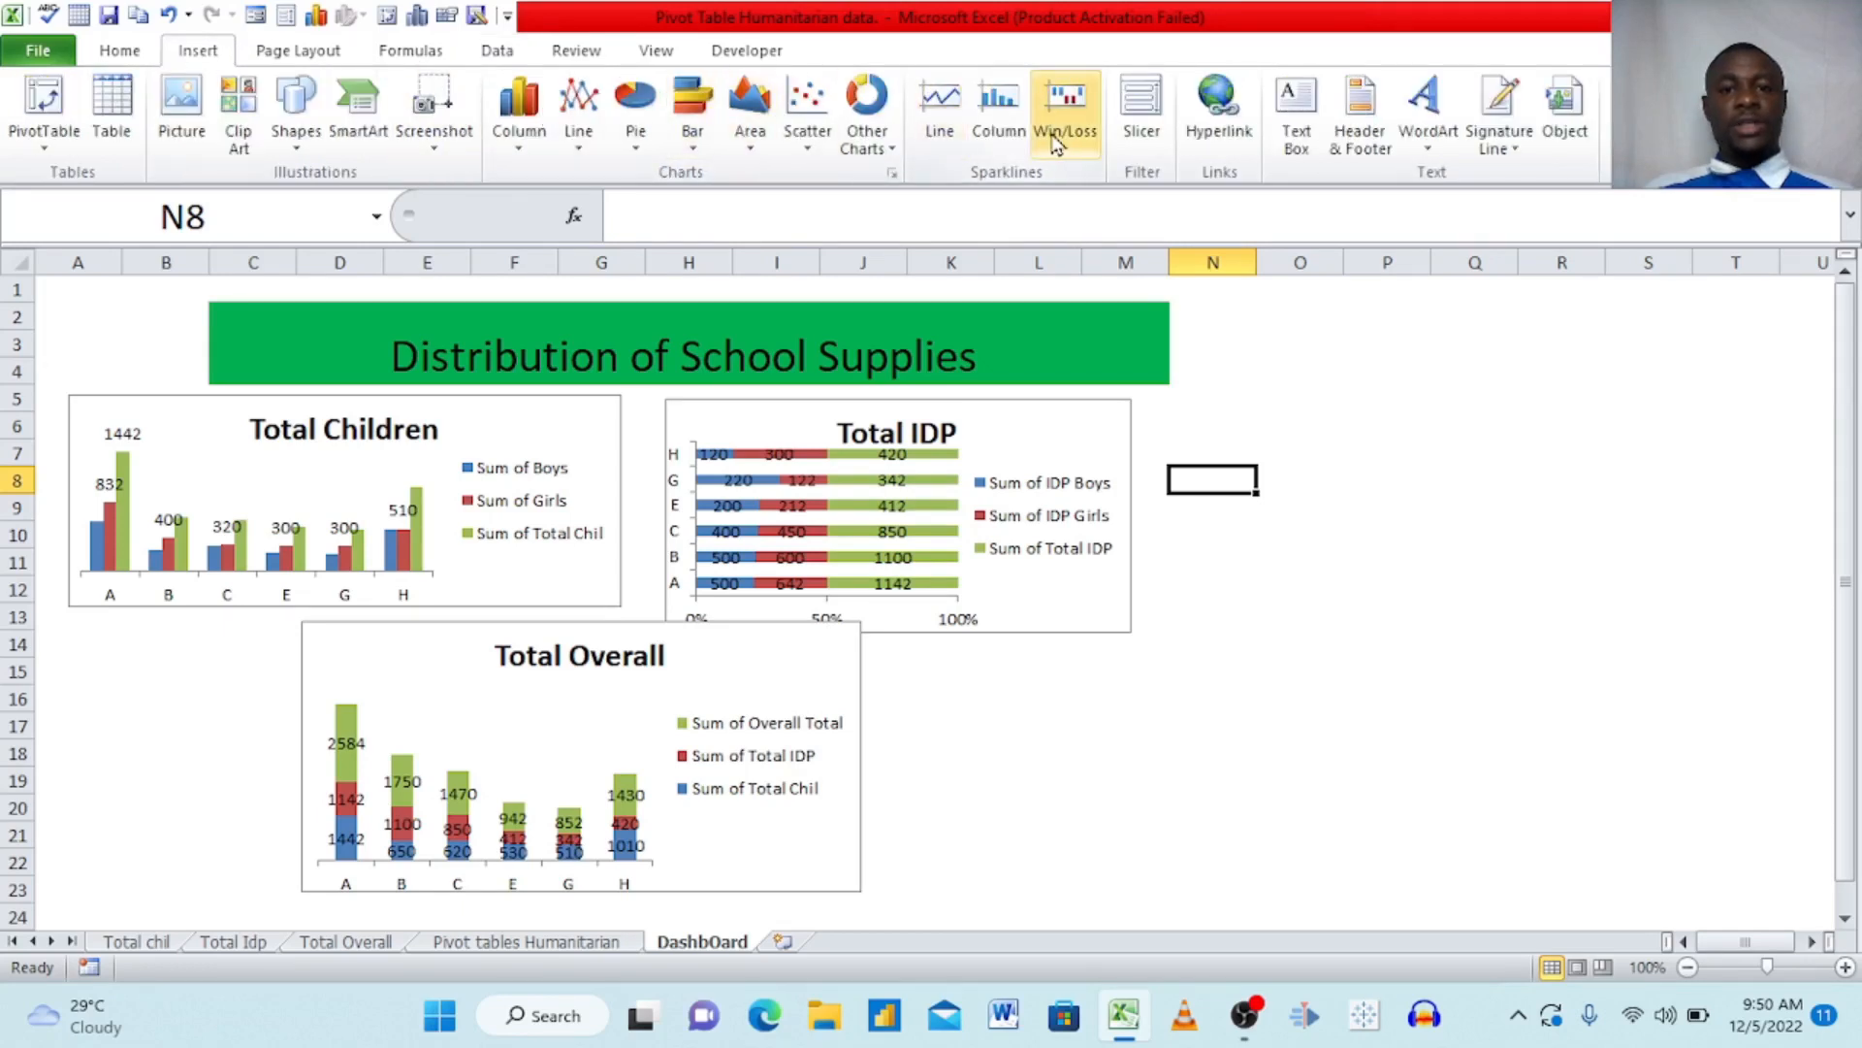
pyautogui.click(1149, 140)
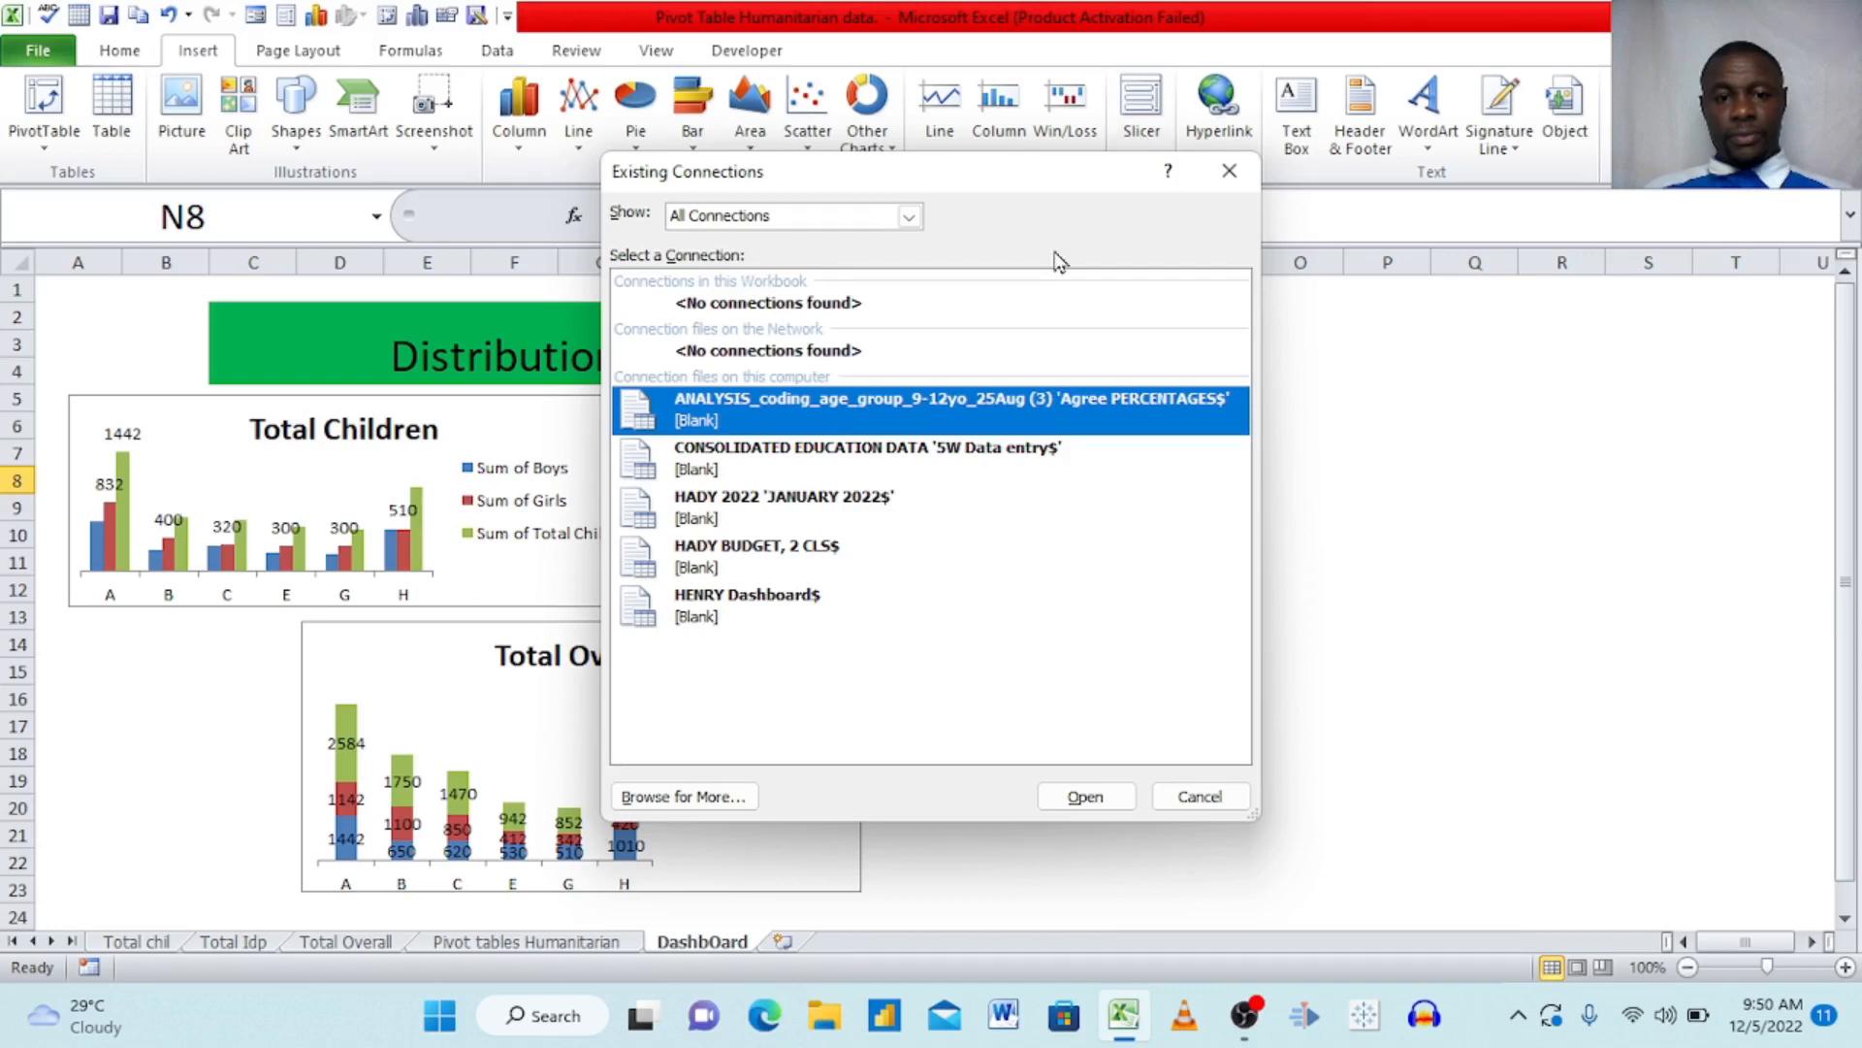
pyautogui.click(1229, 171)
# - Insert an Organizations slicer from the Total IDP chart and place it beside that chart
pyautogui.click(1023, 462)
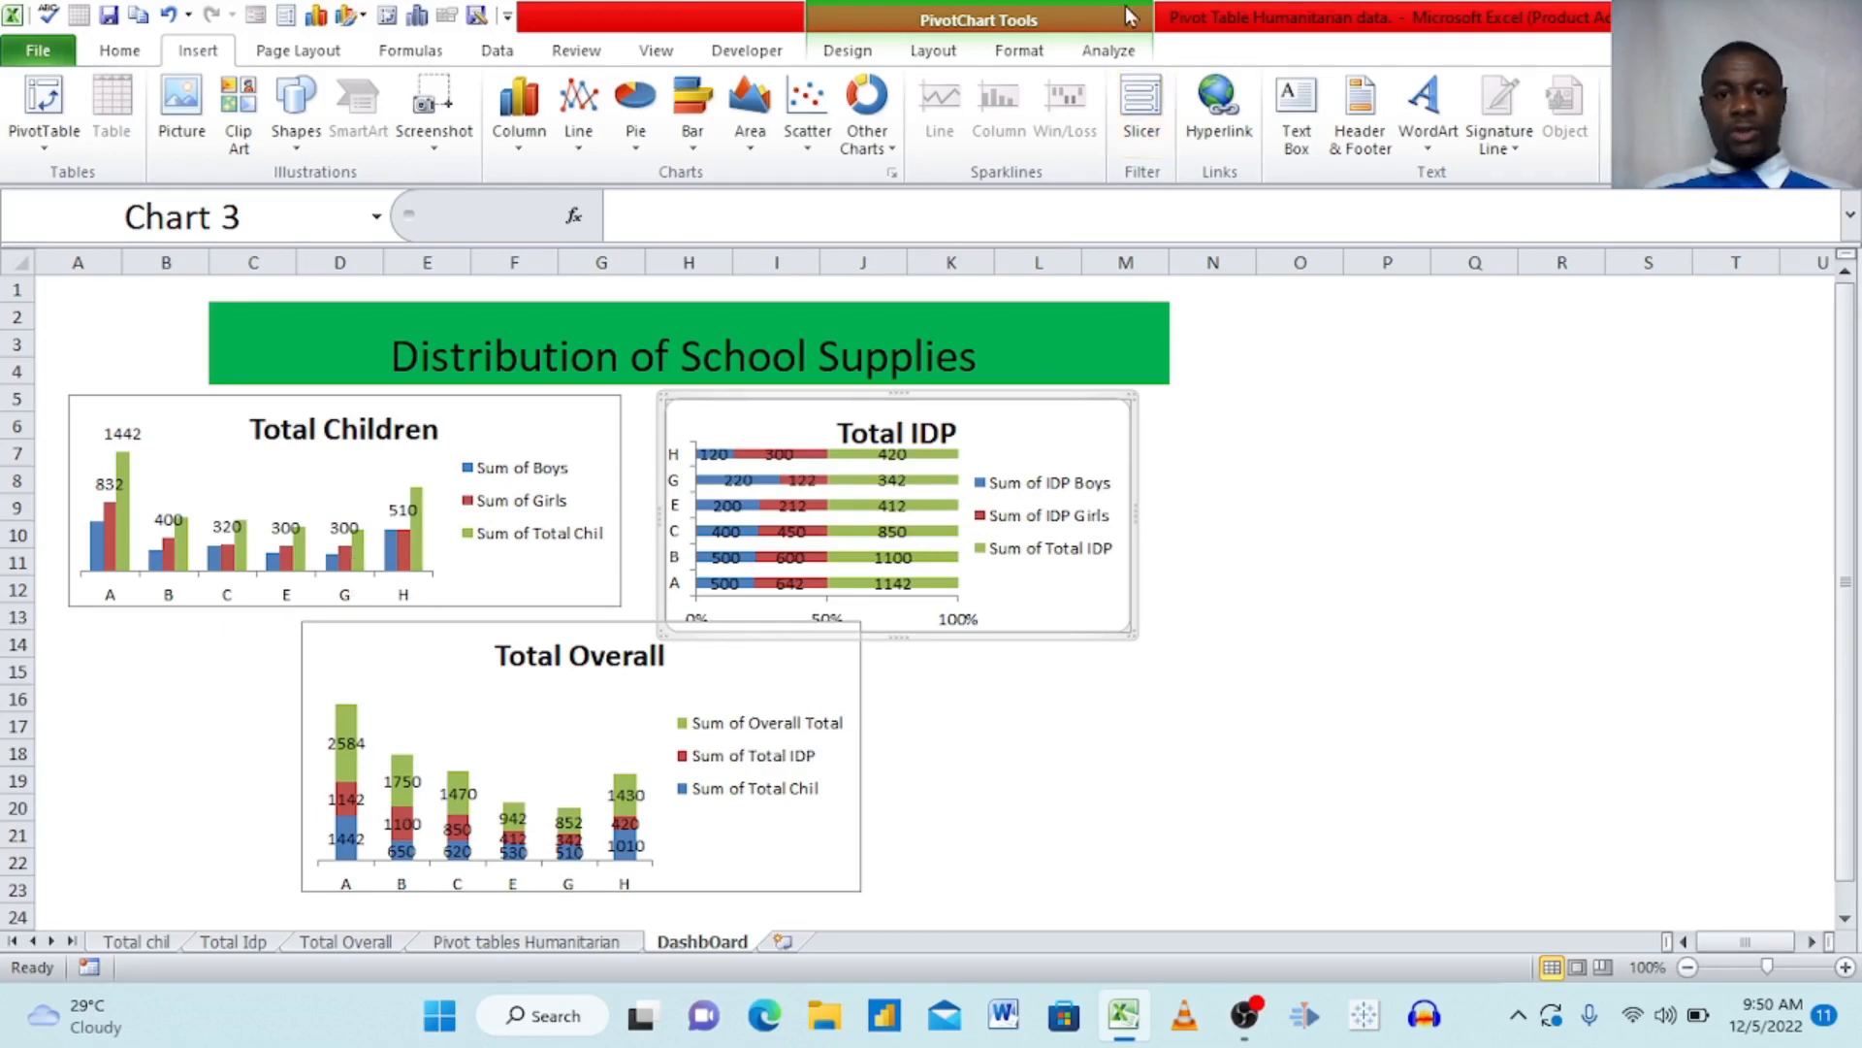
pyautogui.click(1142, 131)
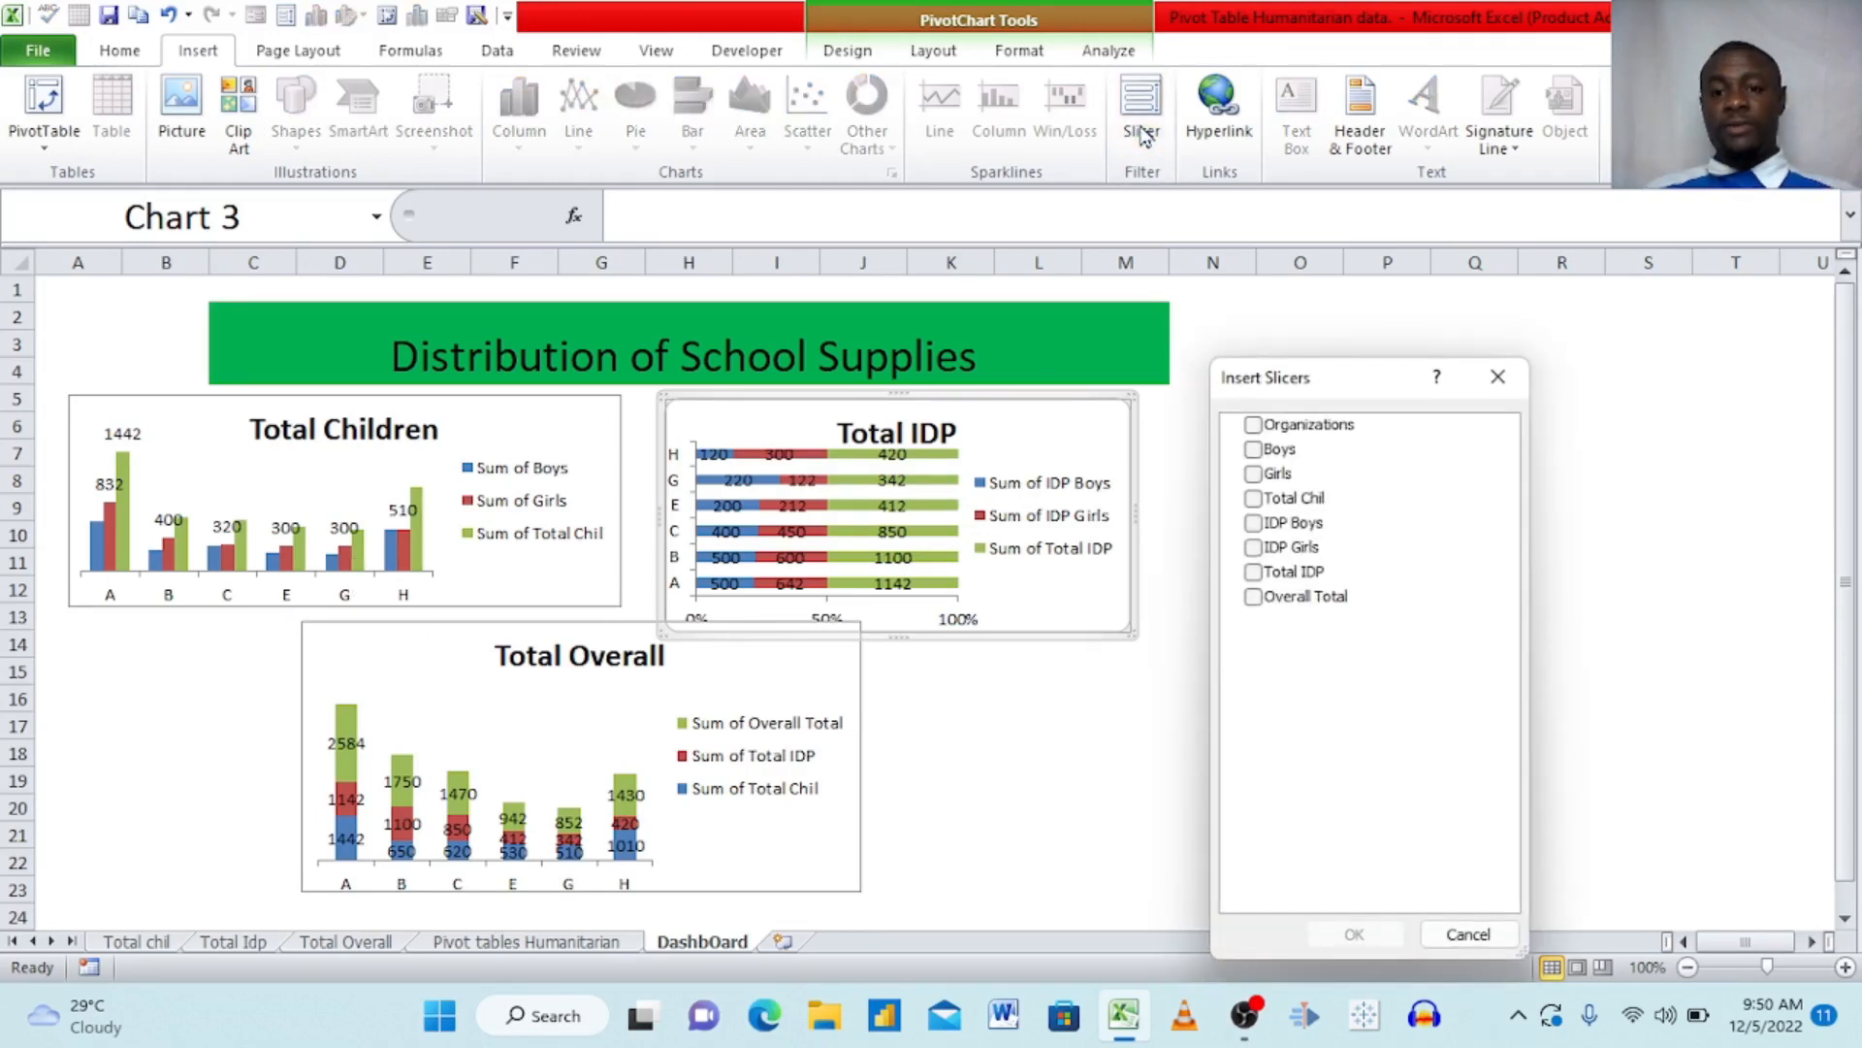
pyautogui.click(1254, 425)
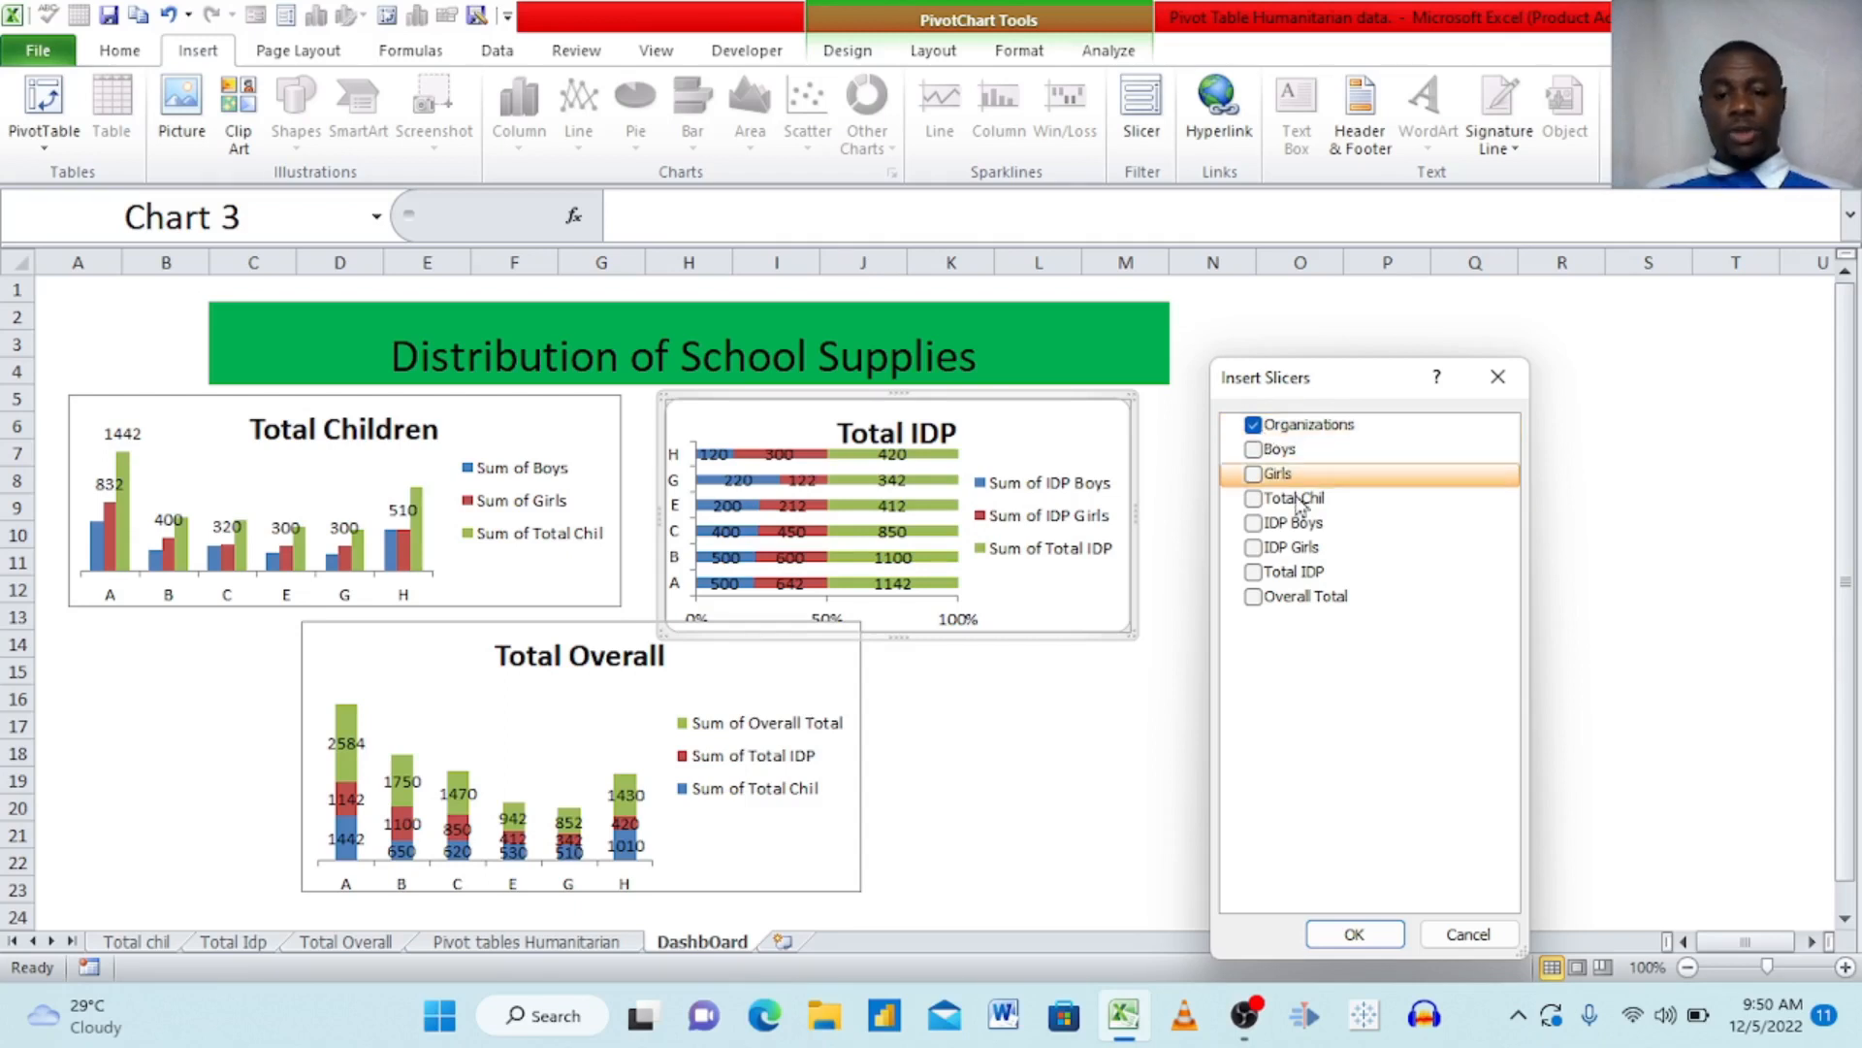
pyautogui.click(1352, 937)
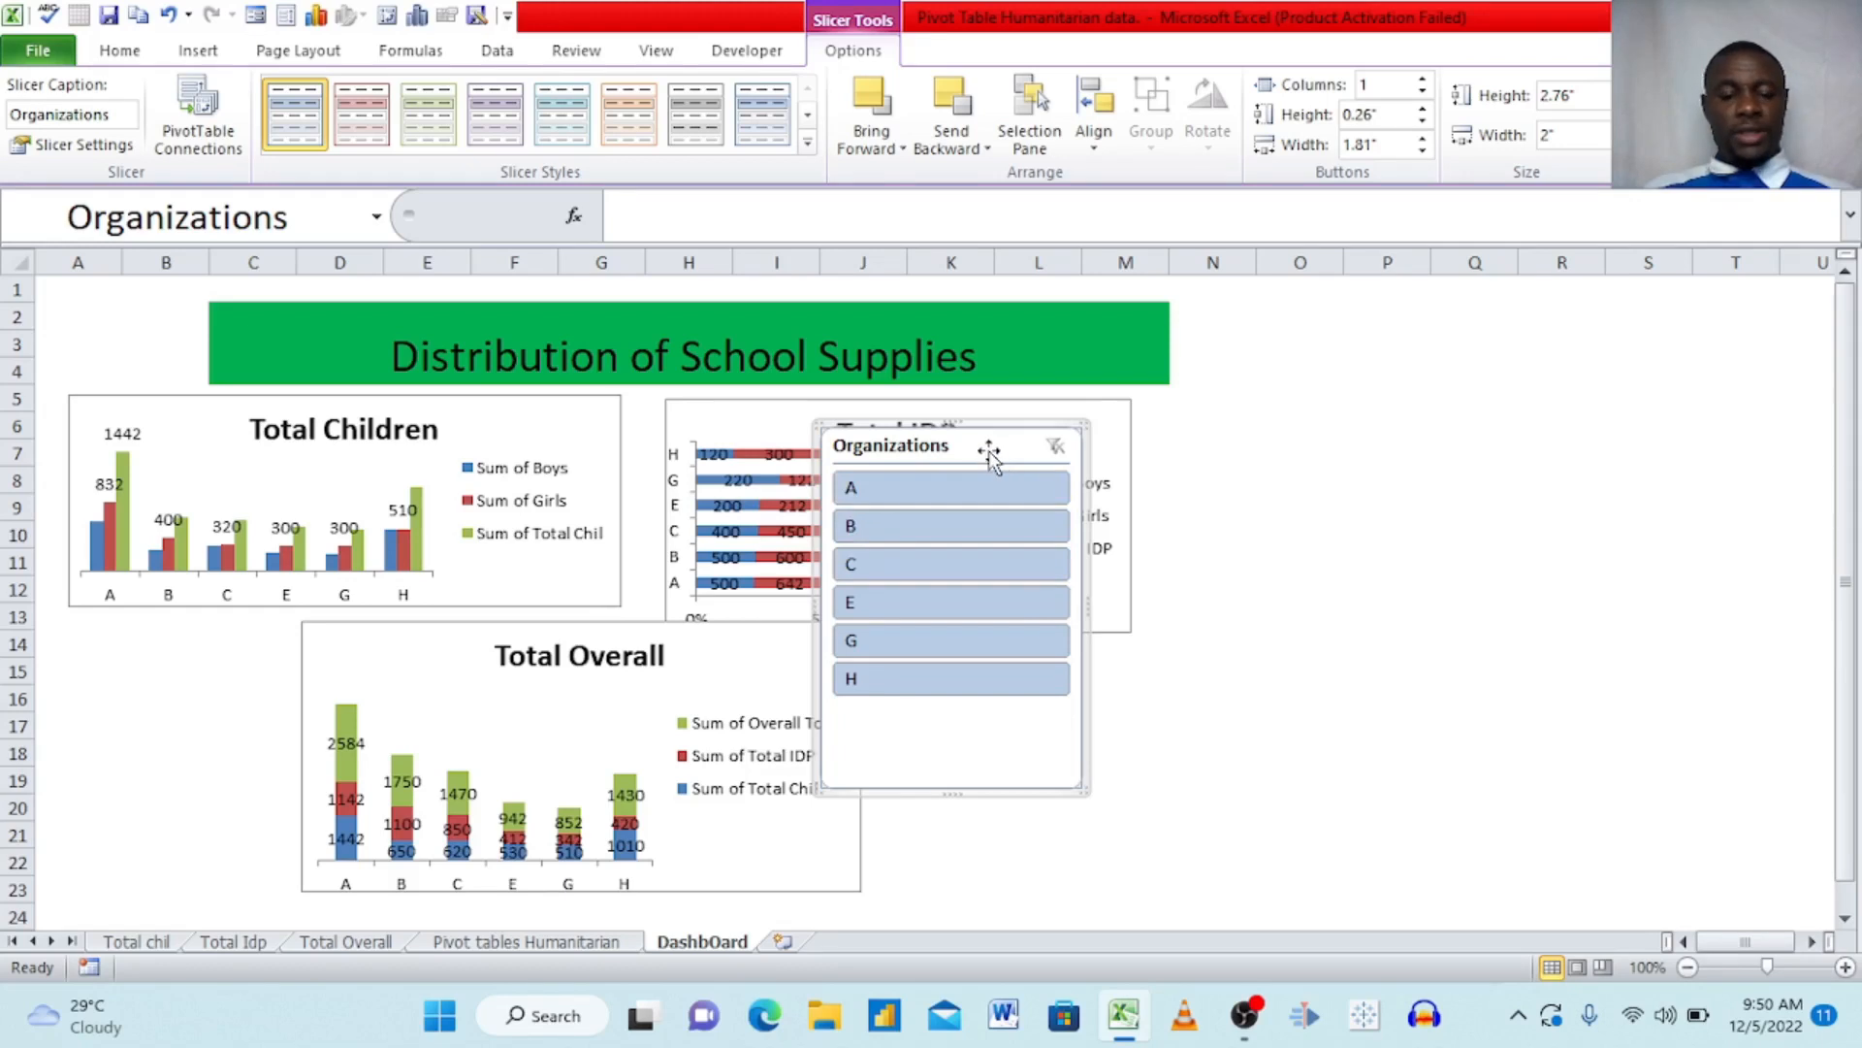
pyautogui.moveTo(993, 456); pyautogui.dragTo(1316, 433)
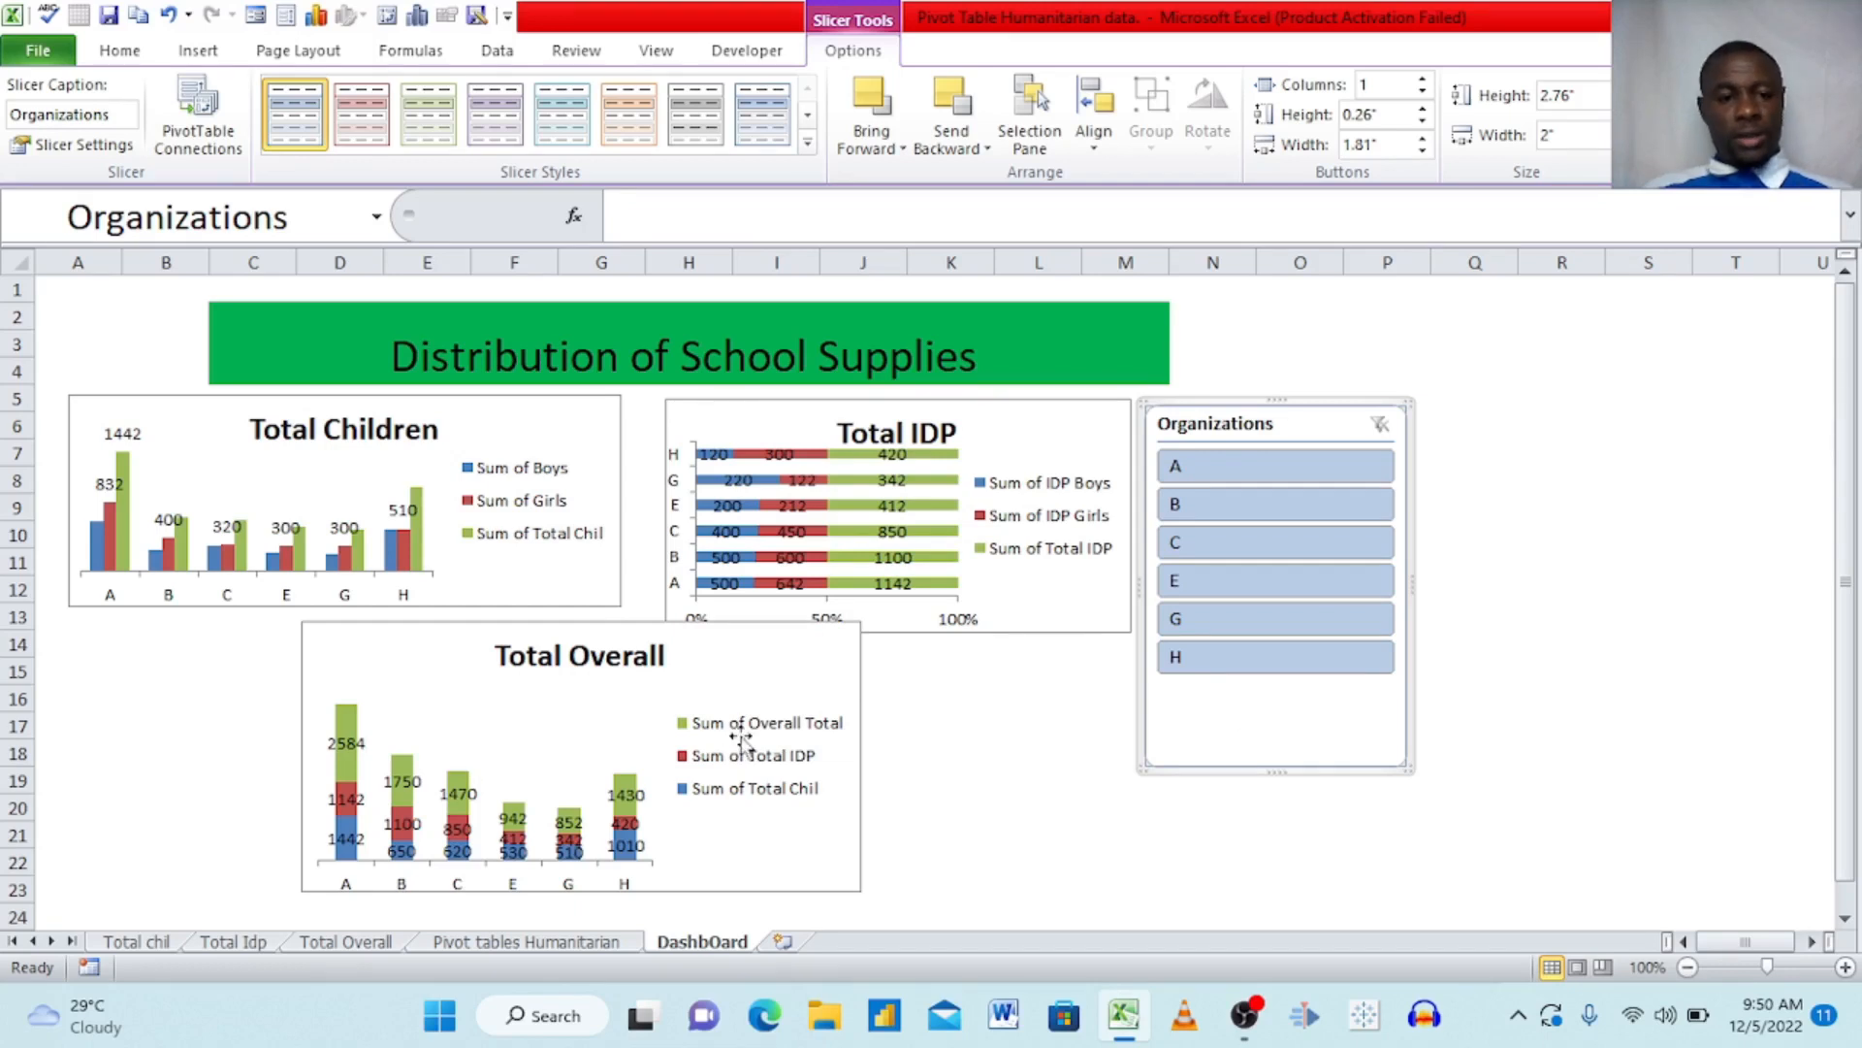
# - Test the Organizations slicer by filtering on A and B, and clear the filter
pyautogui.click(1184, 468)
pyautogui.click(1187, 506)
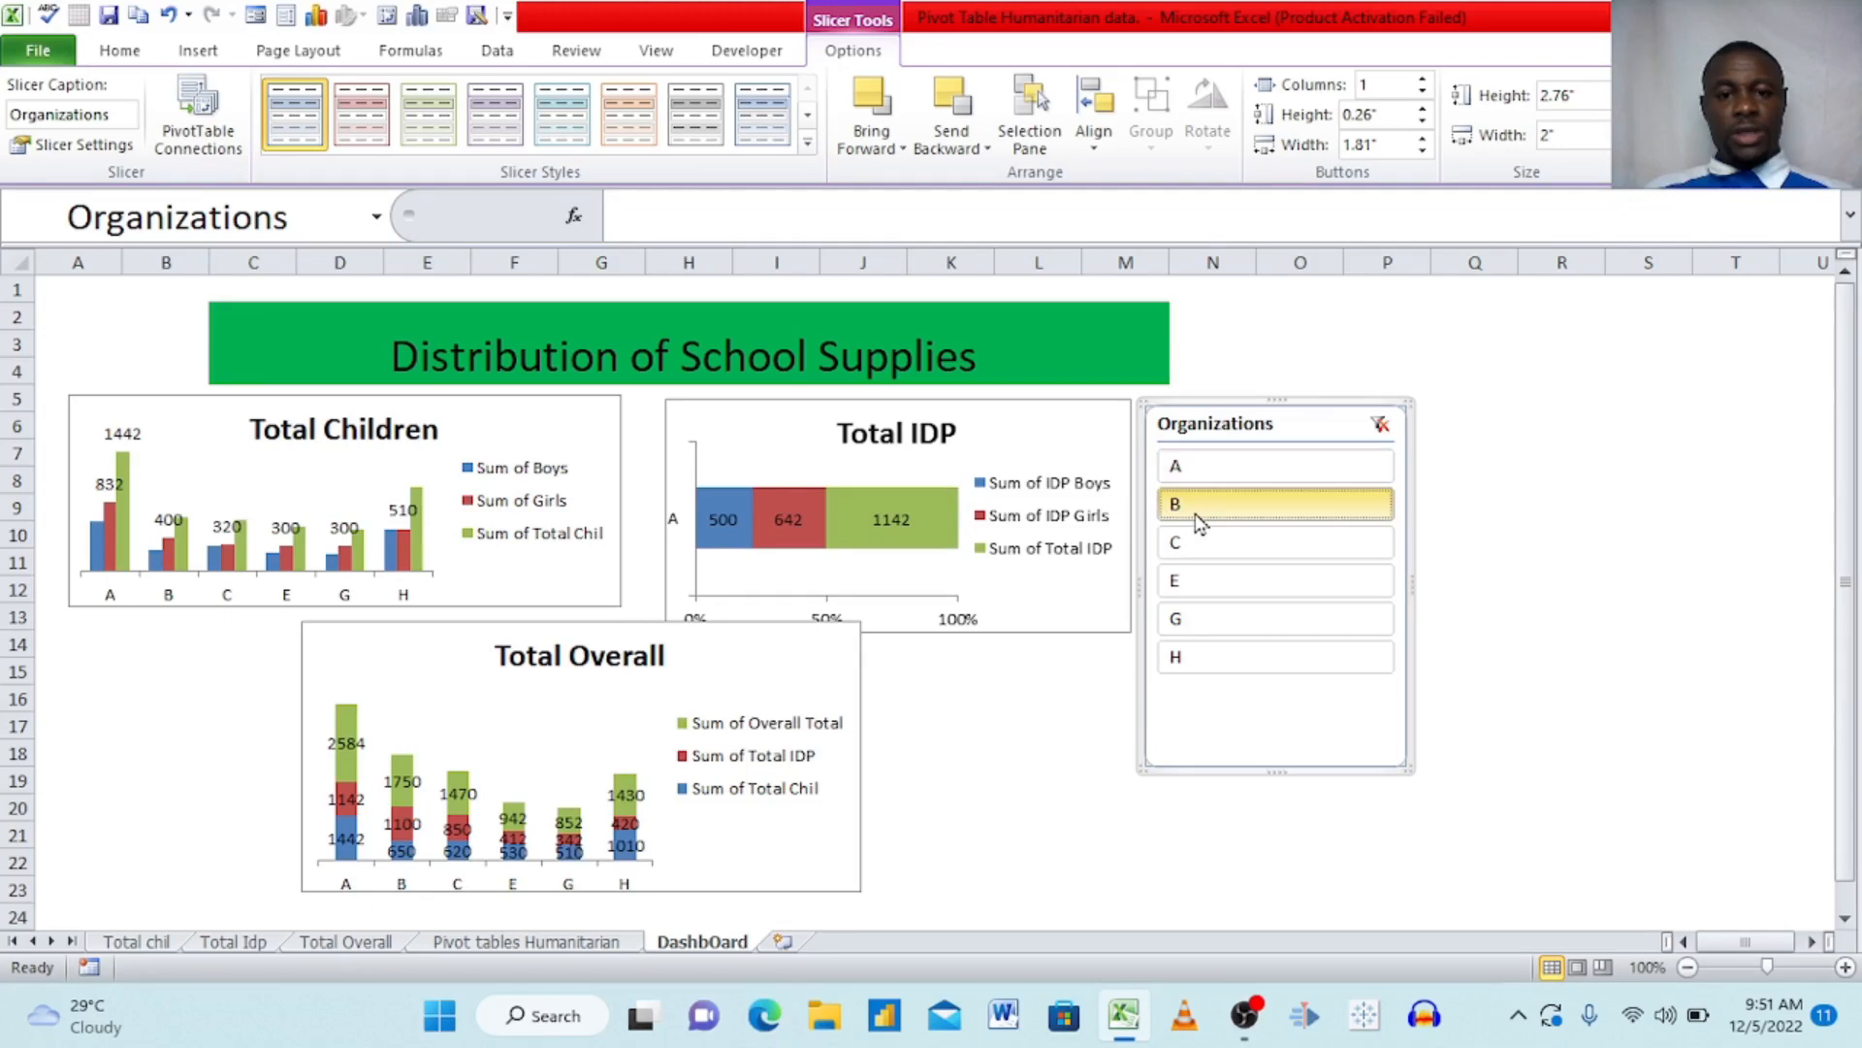
pyautogui.click(1380, 425)
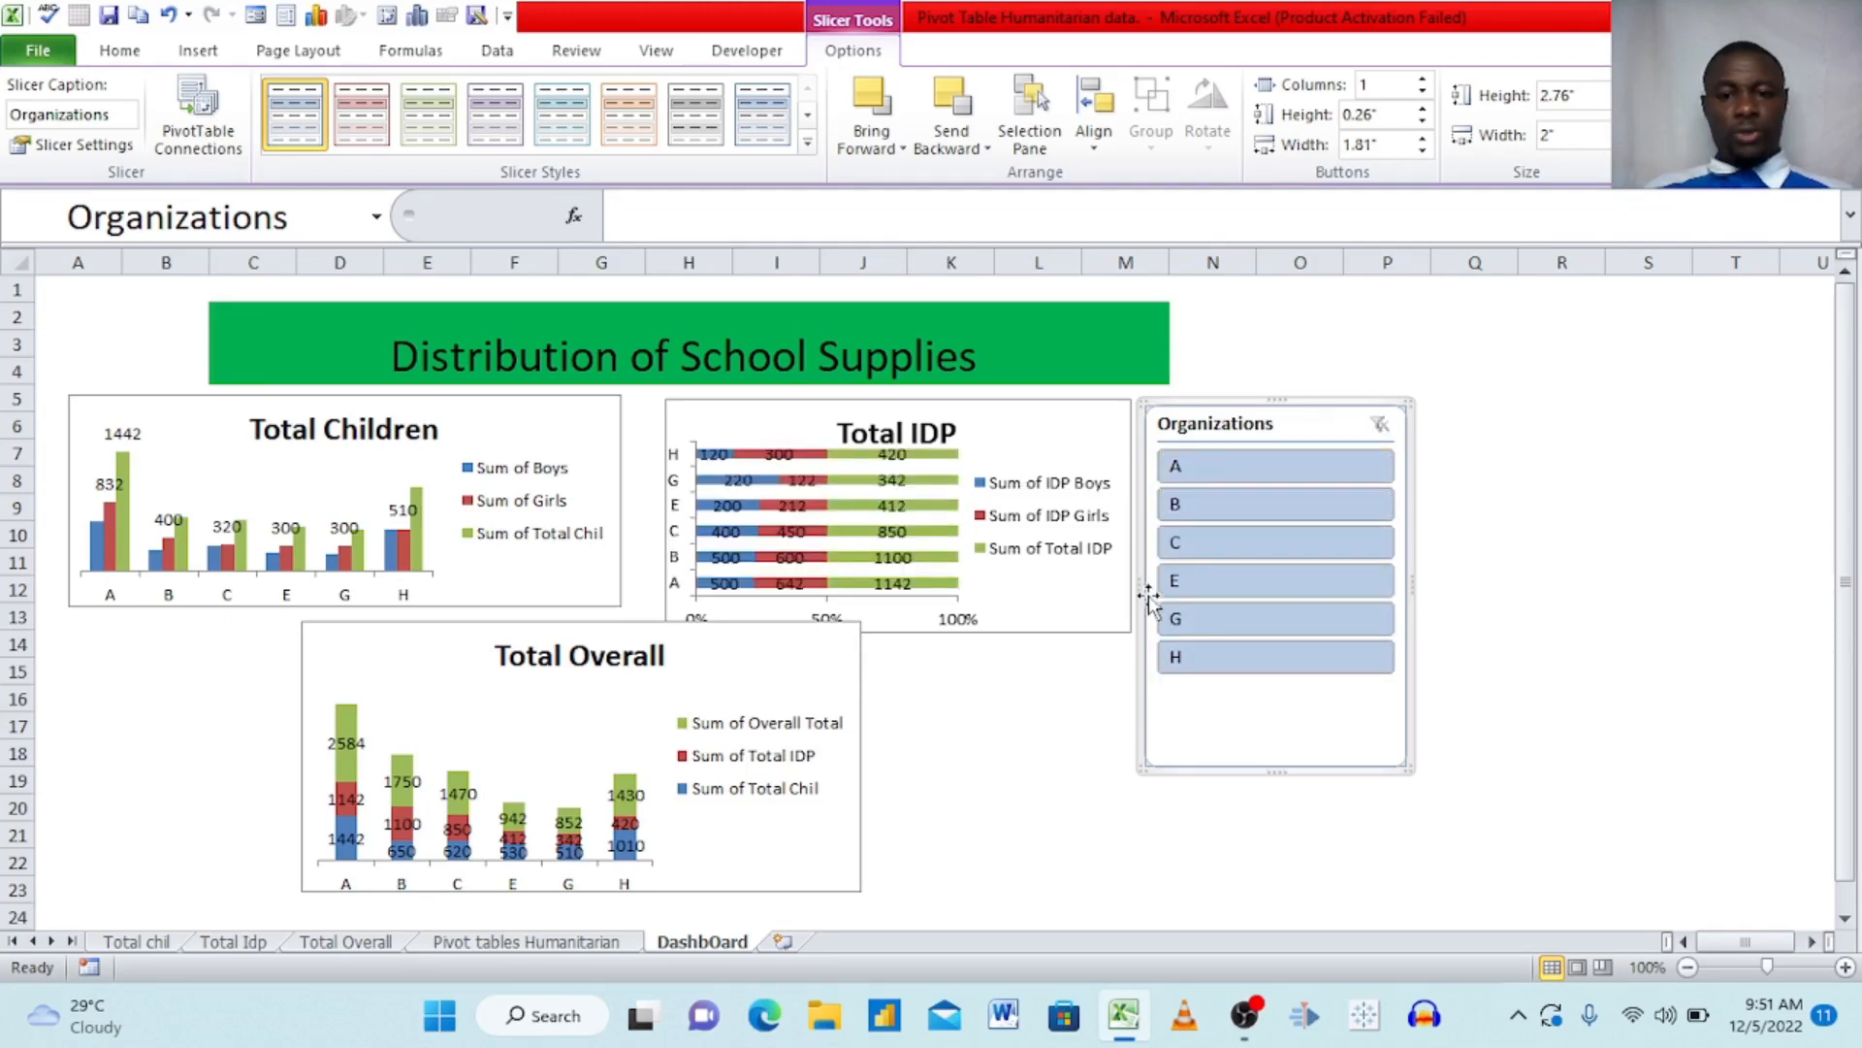
# - Connect the Organizations slicer to PivotTable1 and PivotTable3 in addition to PivotTable2
pyautogui.rightClick(1208, 703)
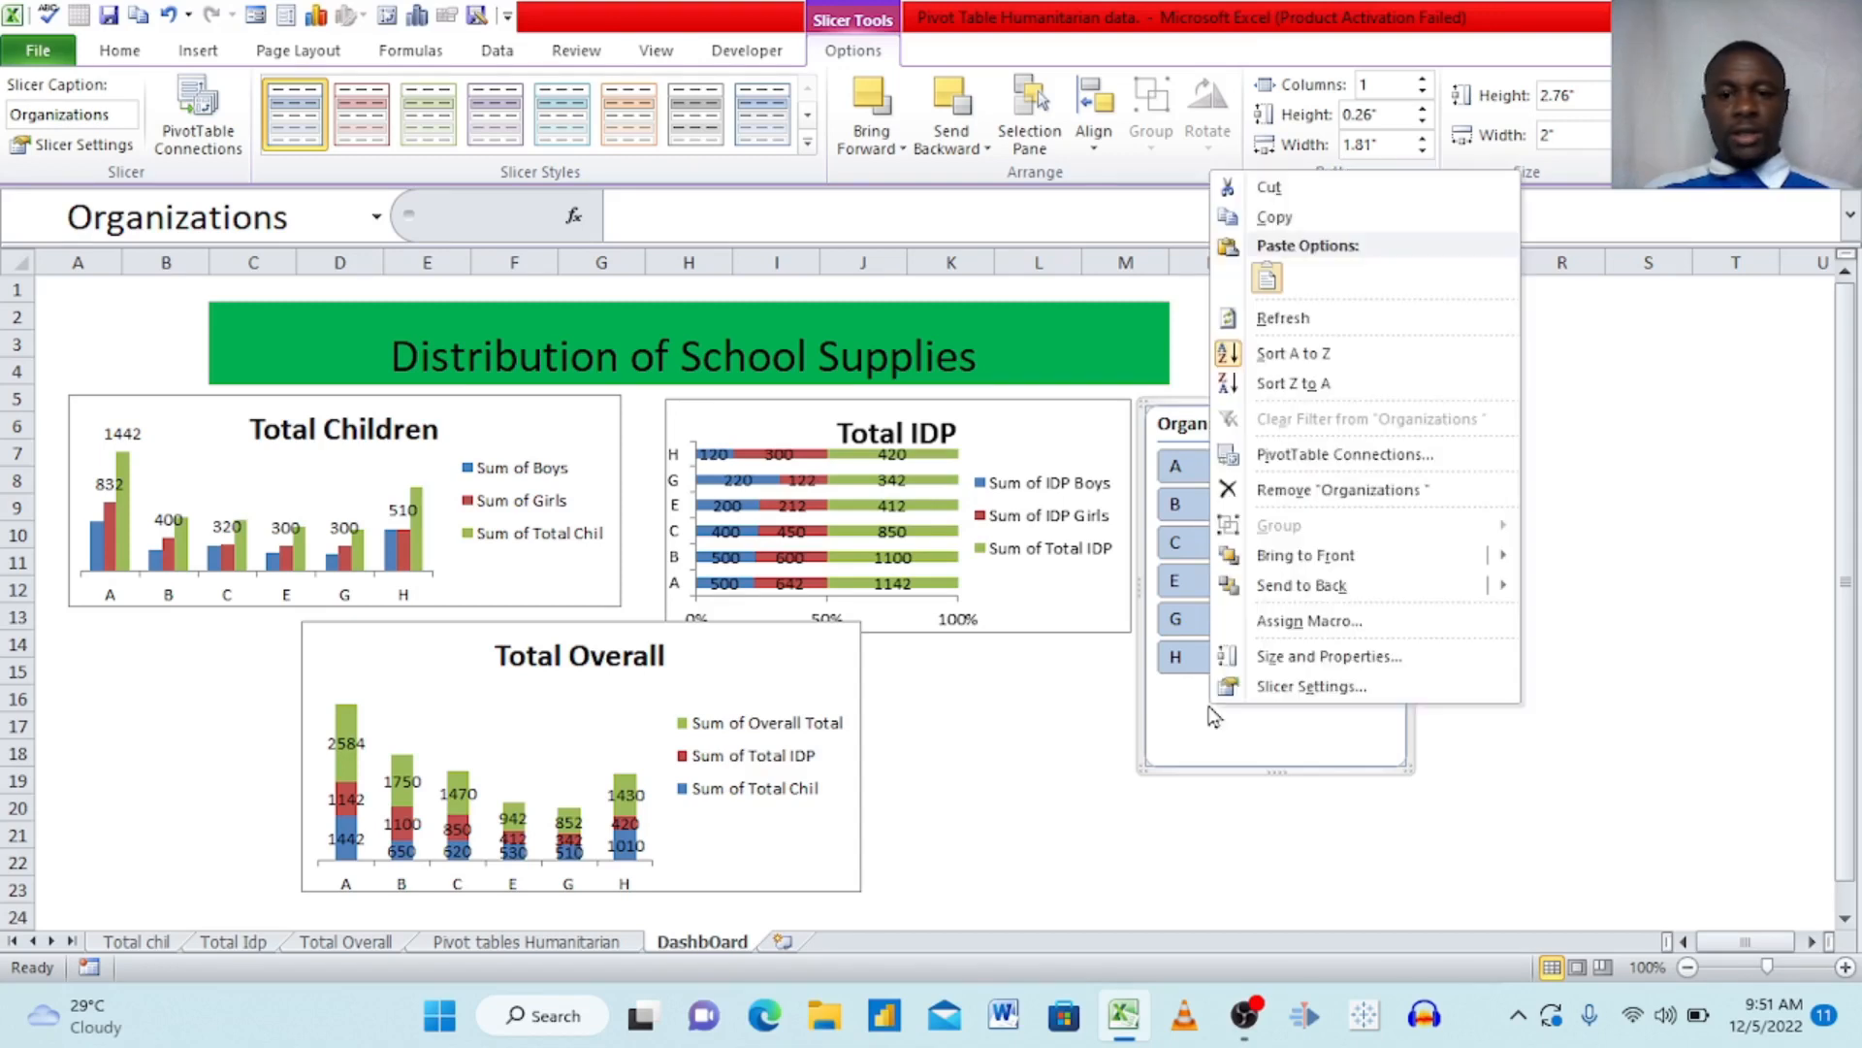
pyautogui.click(1343, 463)
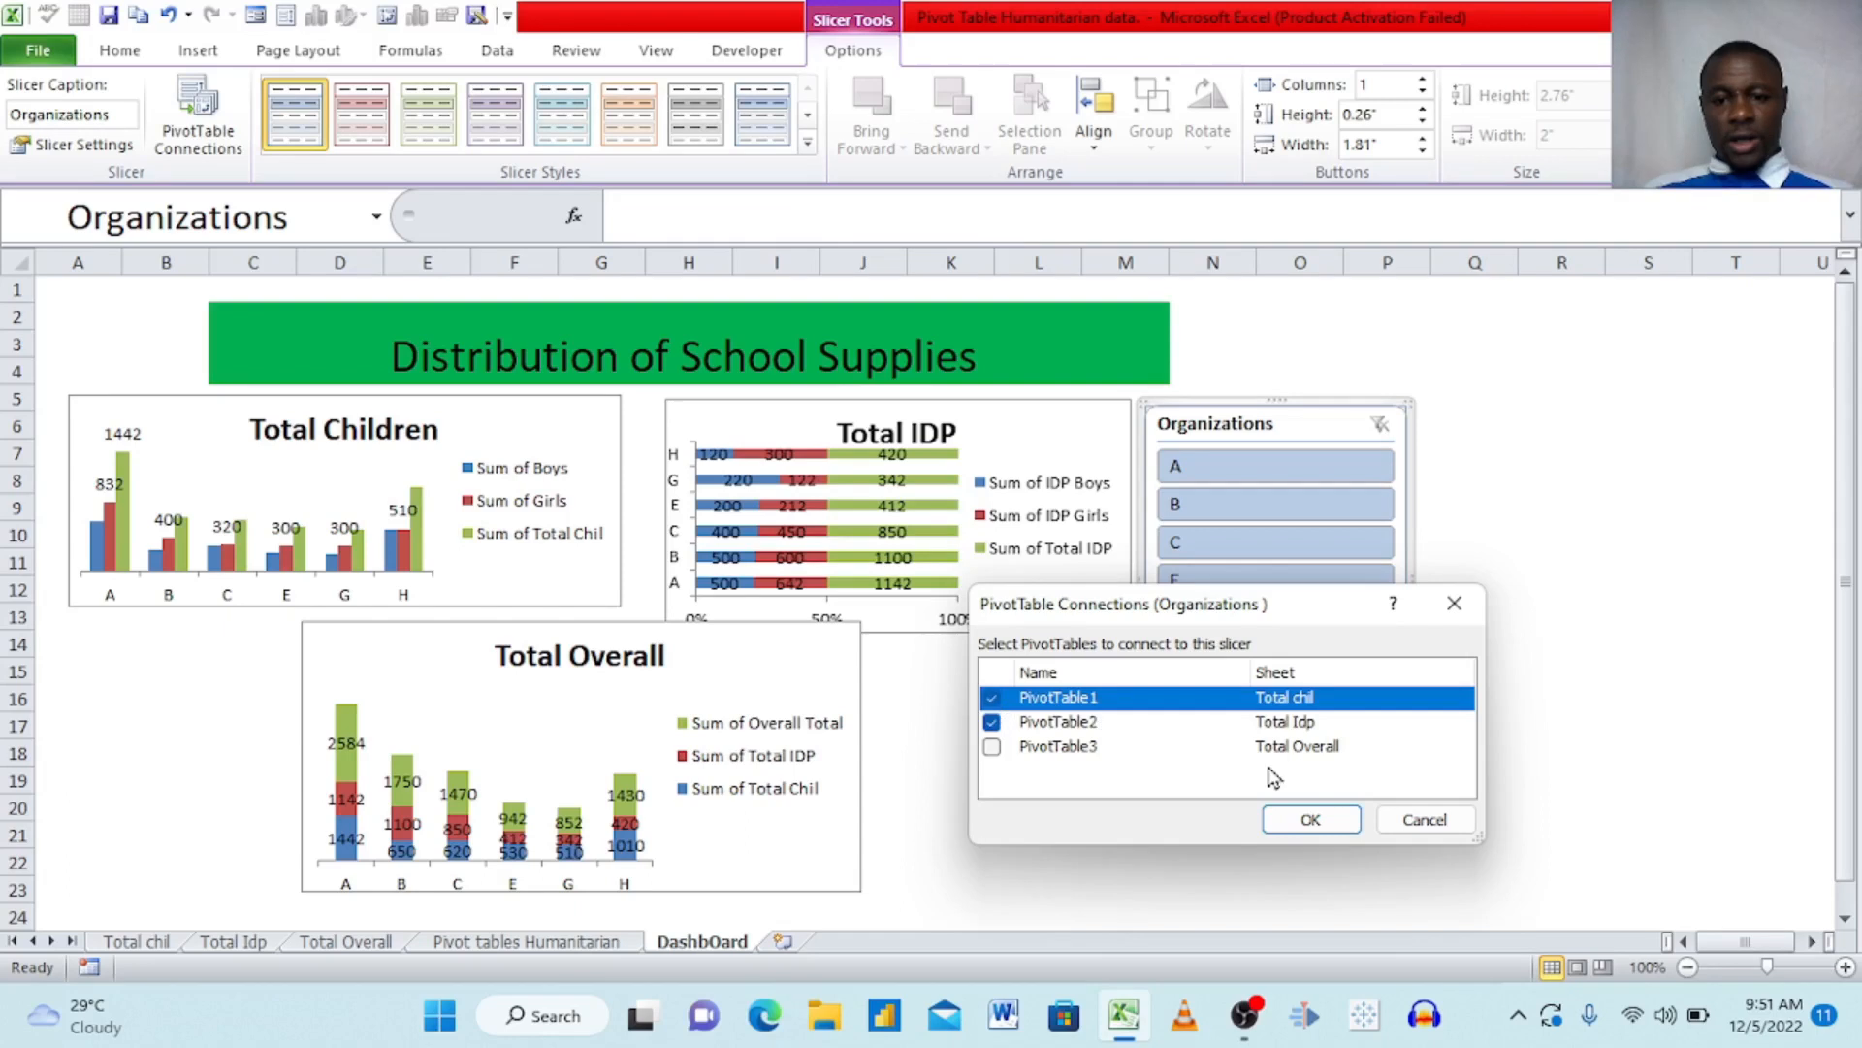
pyautogui.click(991, 746)
pyautogui.click(1287, 816)
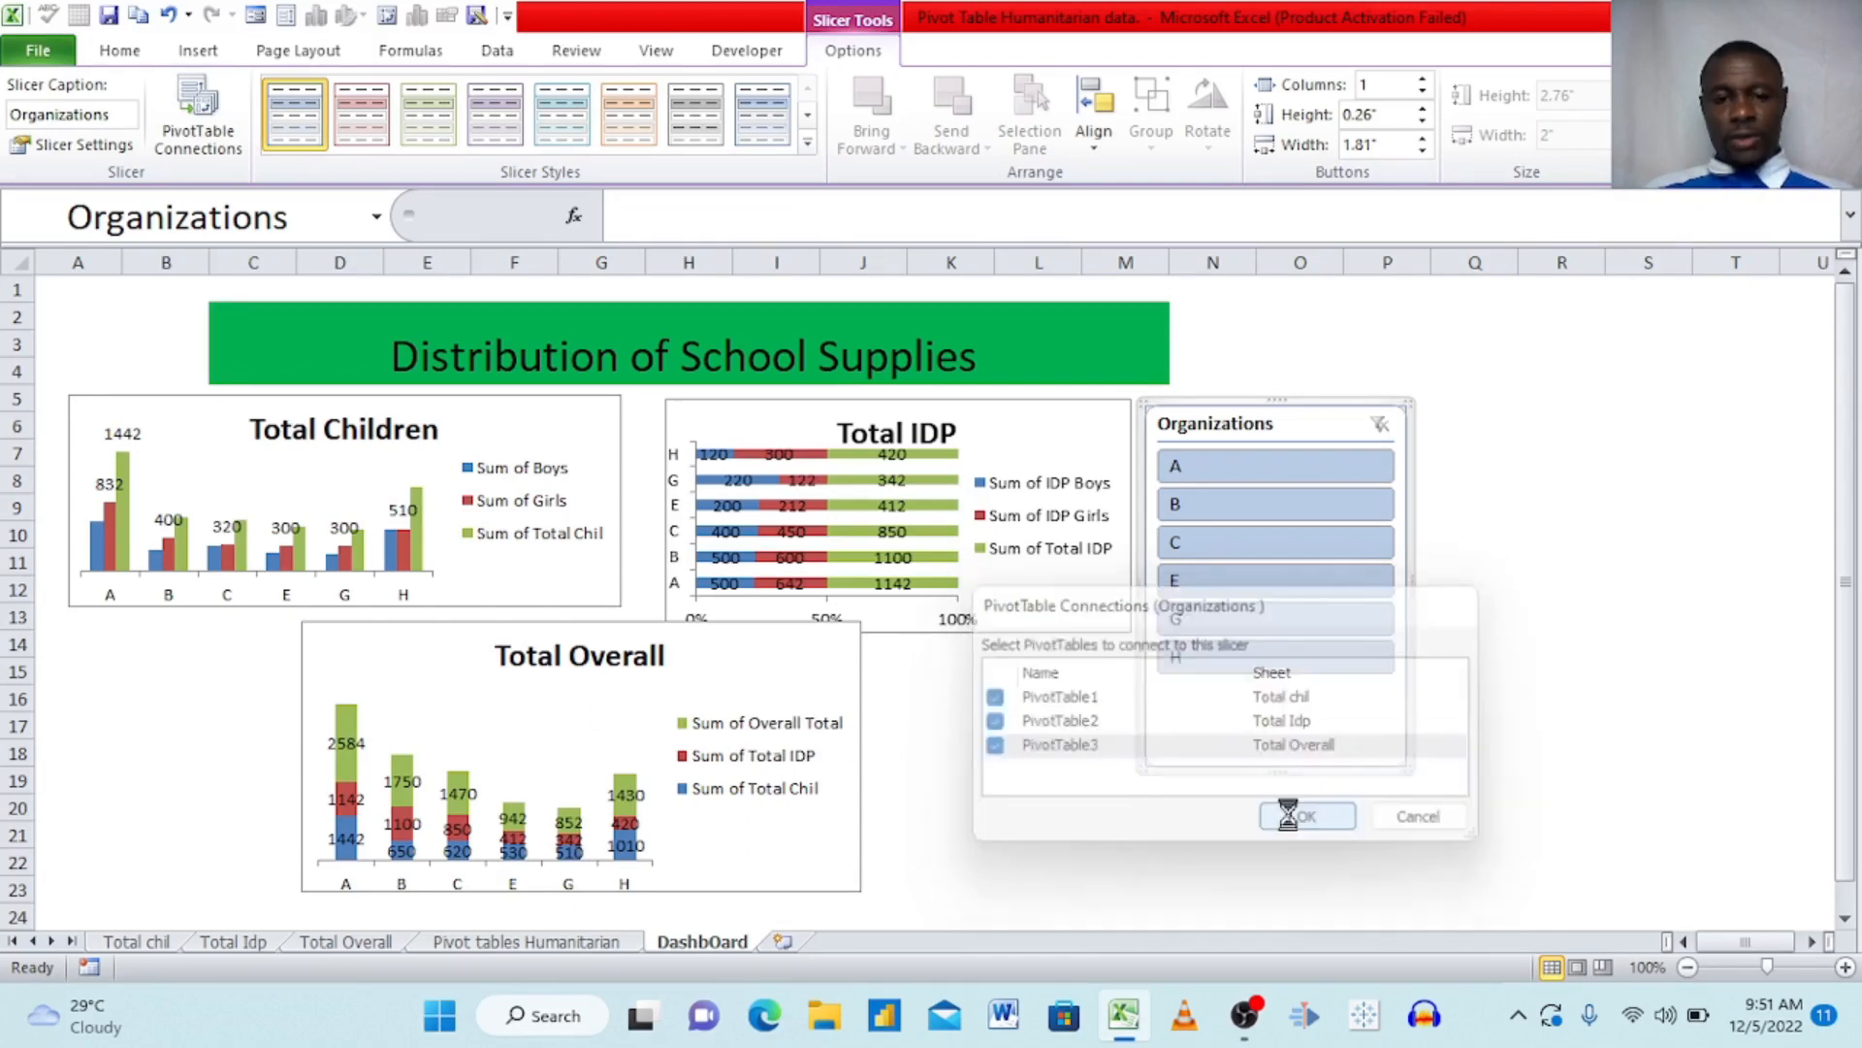
# - Check the slicer's effect on all three charts by filtering on A, B and C in turn, and clear the filter
pyautogui.click(1207, 469)
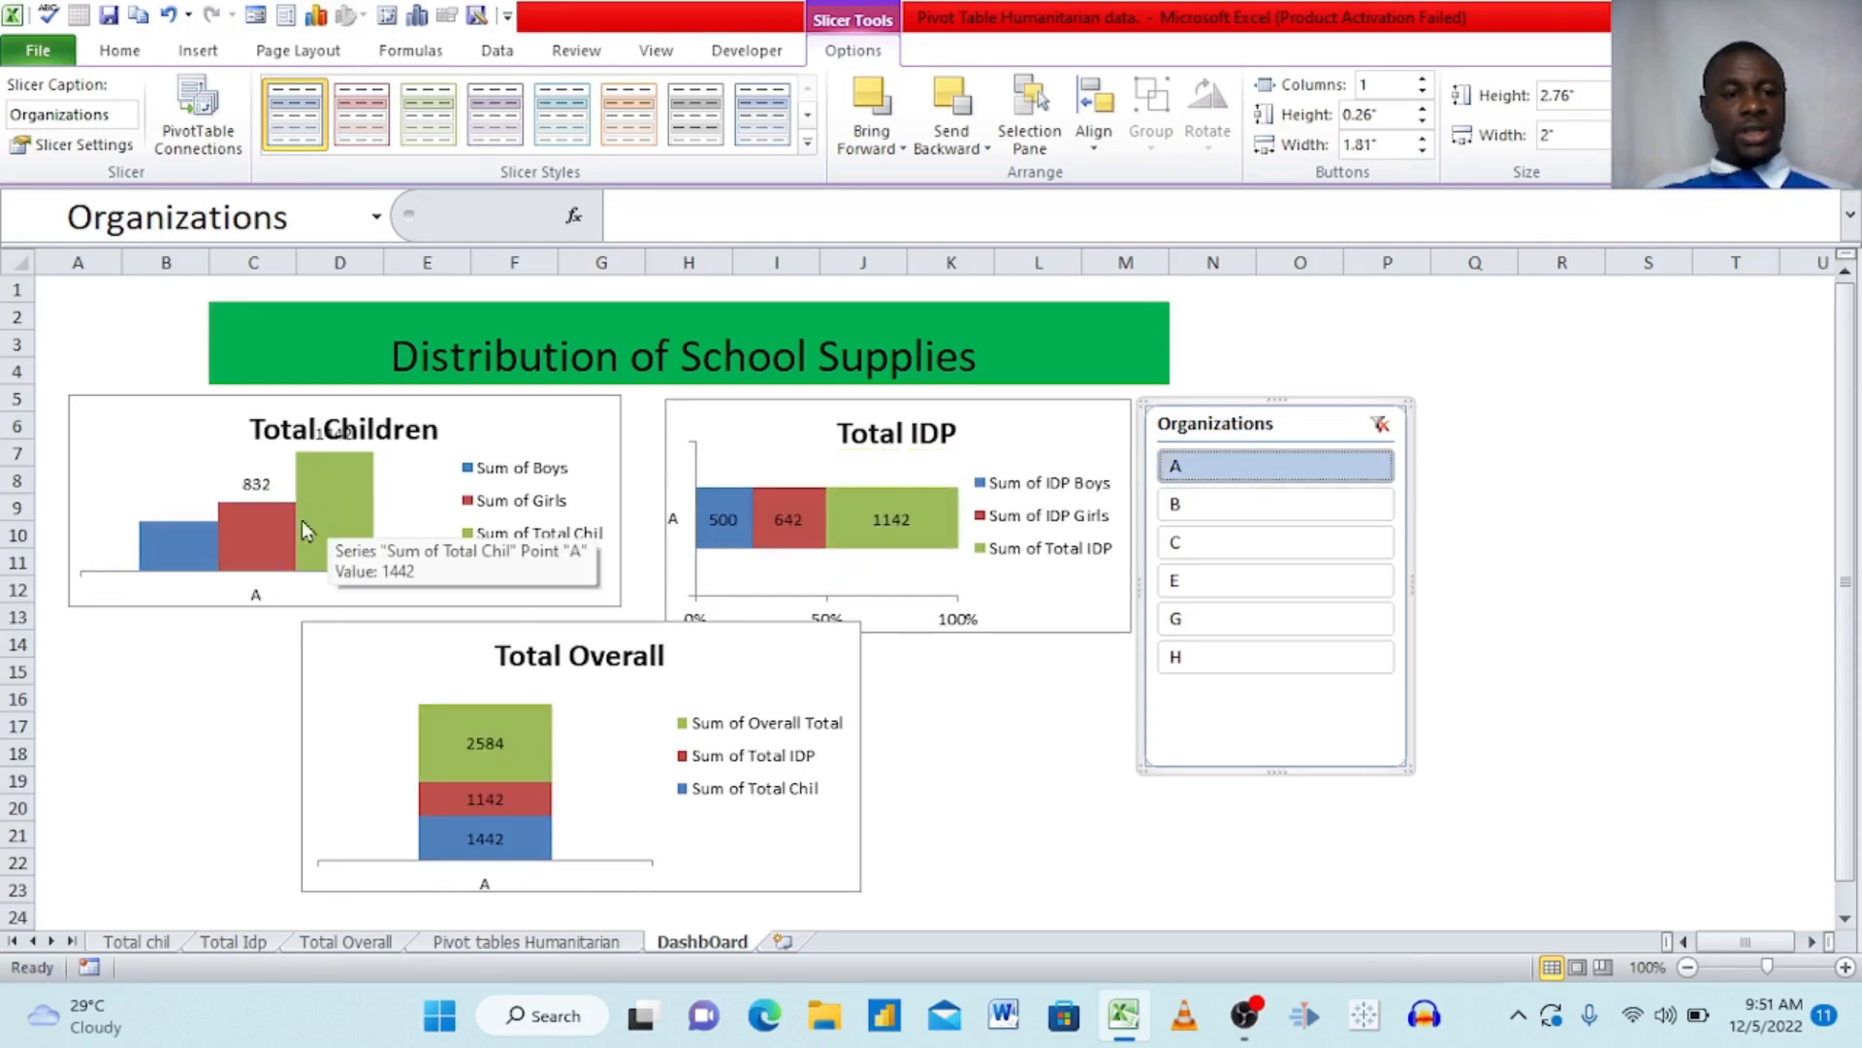
pyautogui.click(1212, 506)
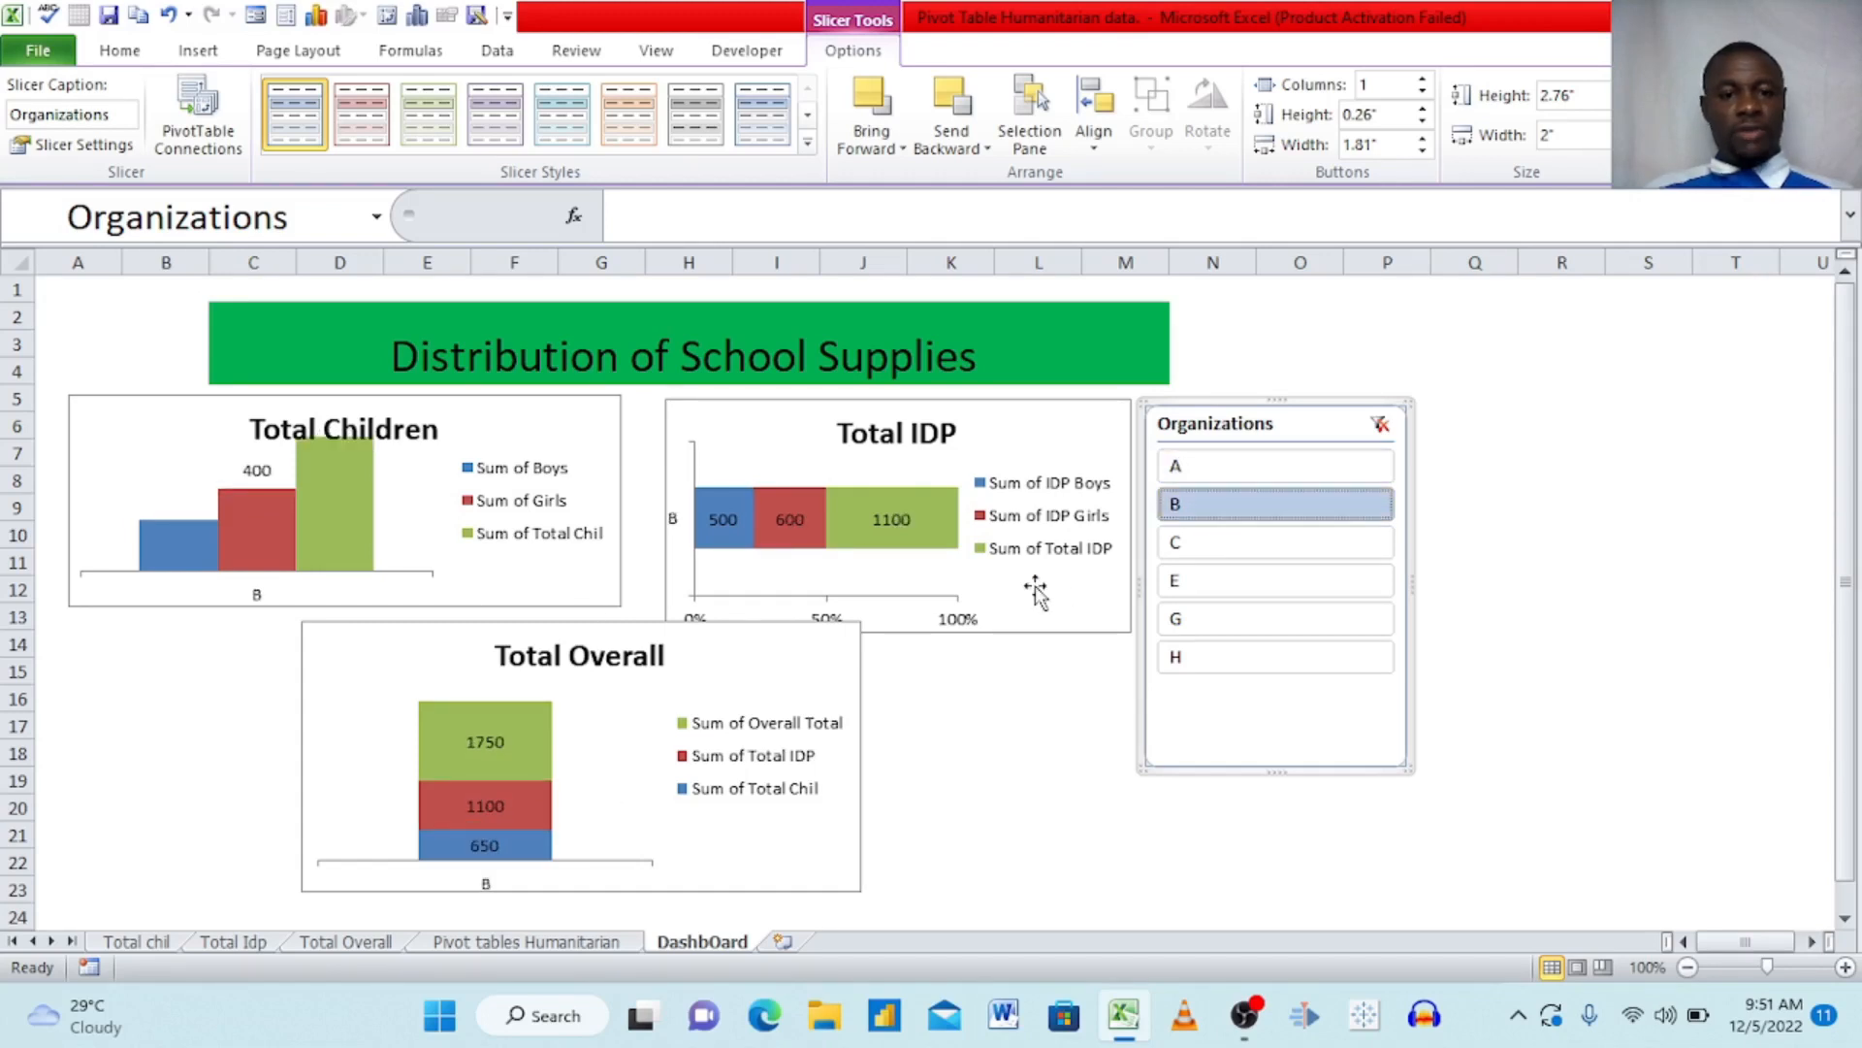
pyautogui.click(1232, 543)
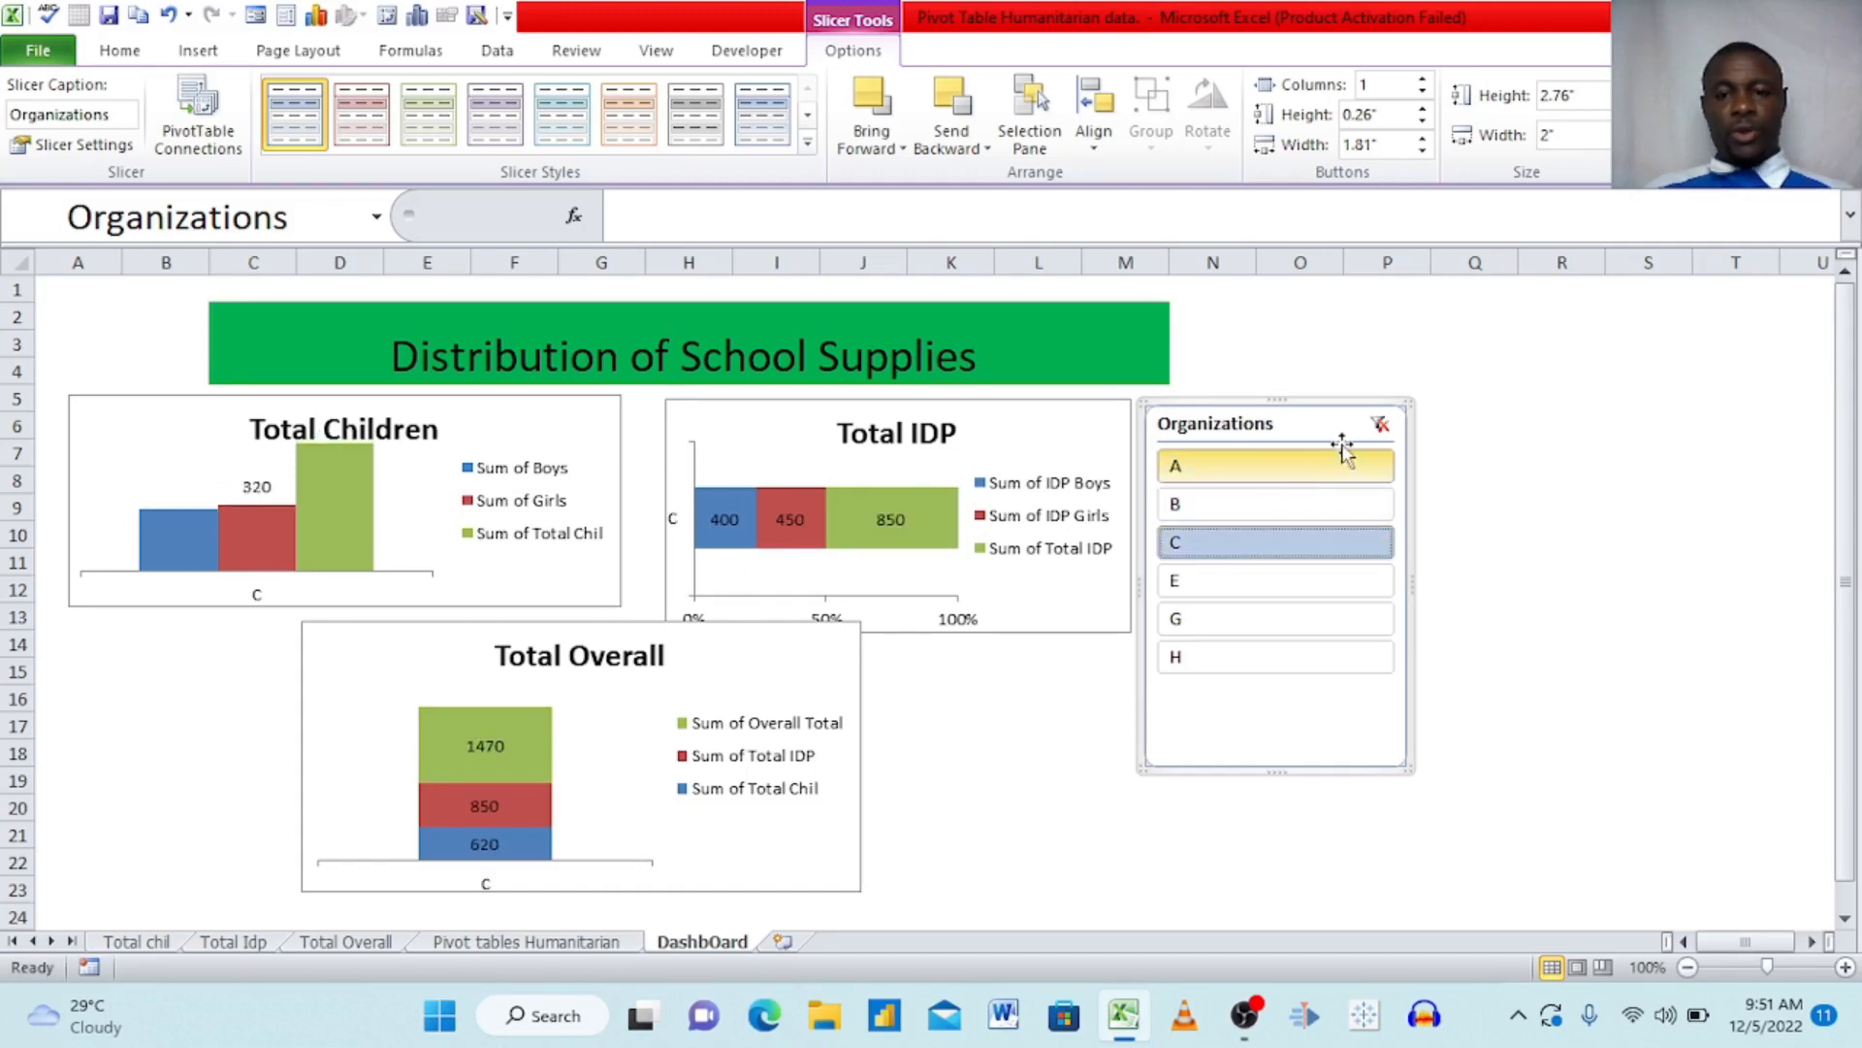
pyautogui.click(1378, 432)
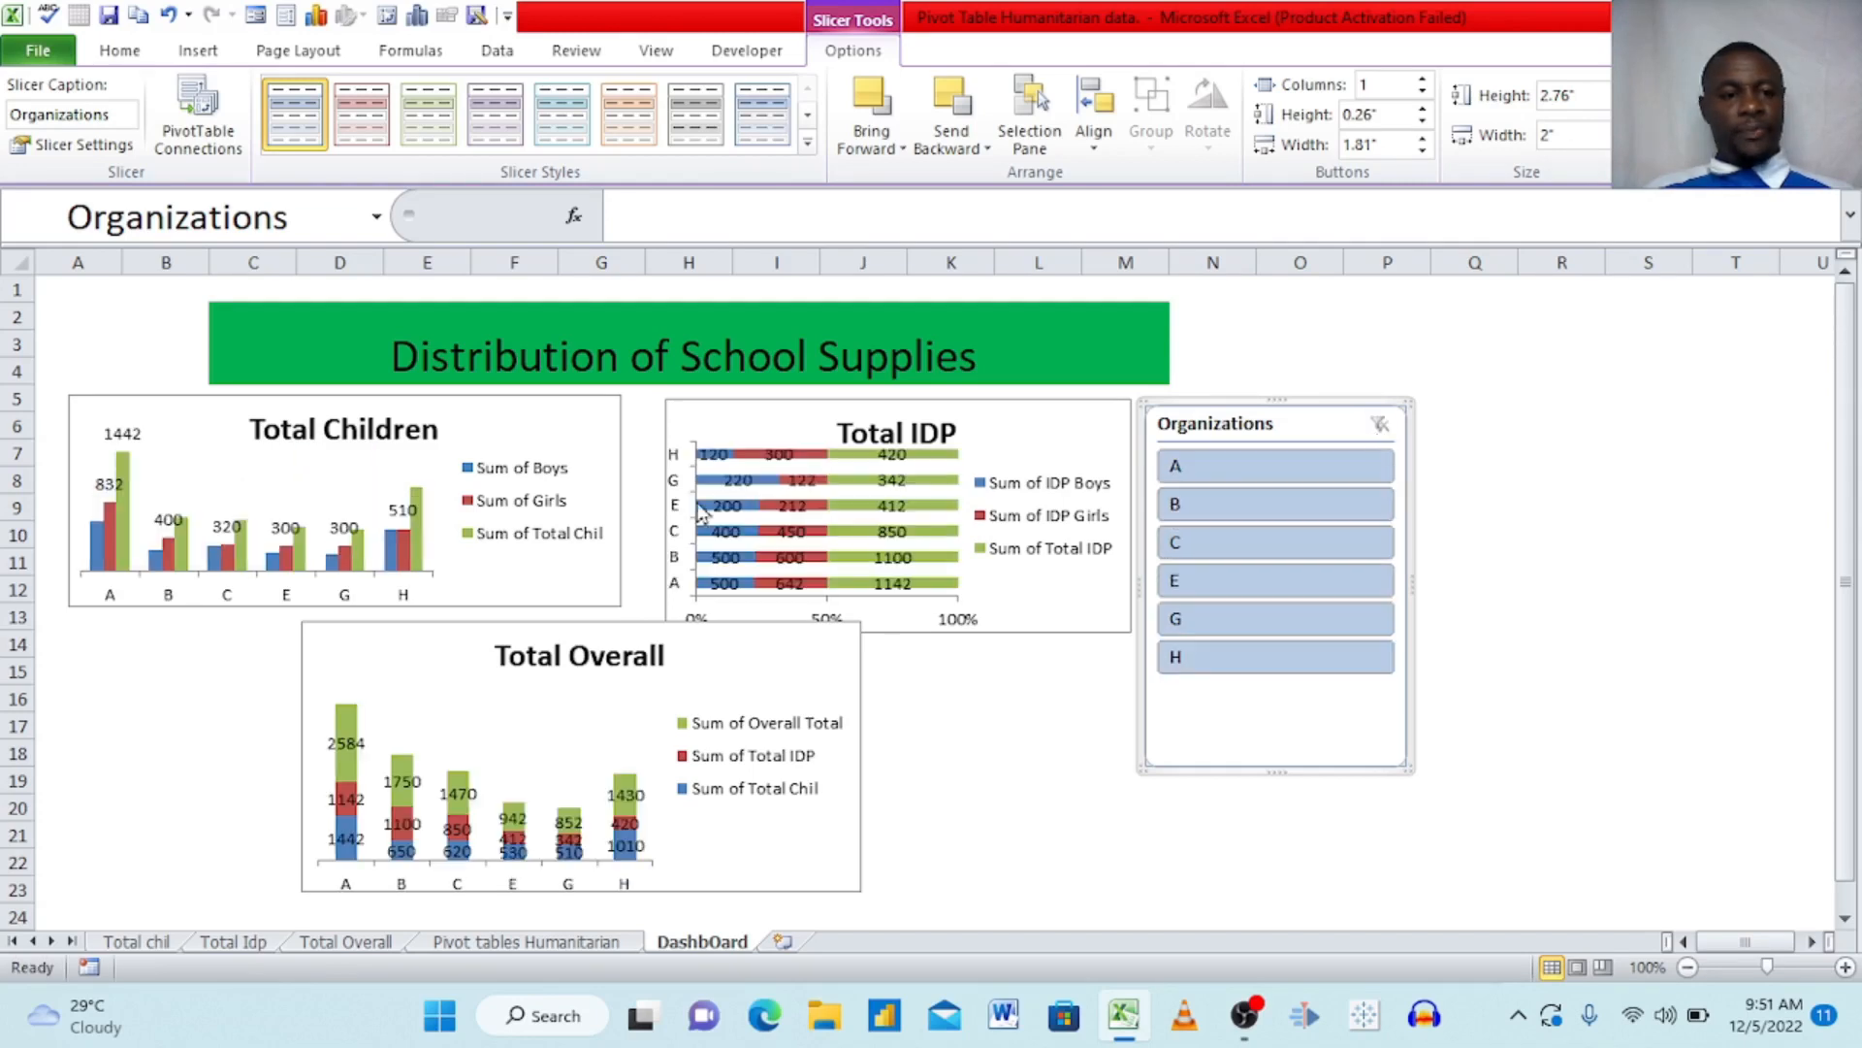
pyautogui.click(243, 570)
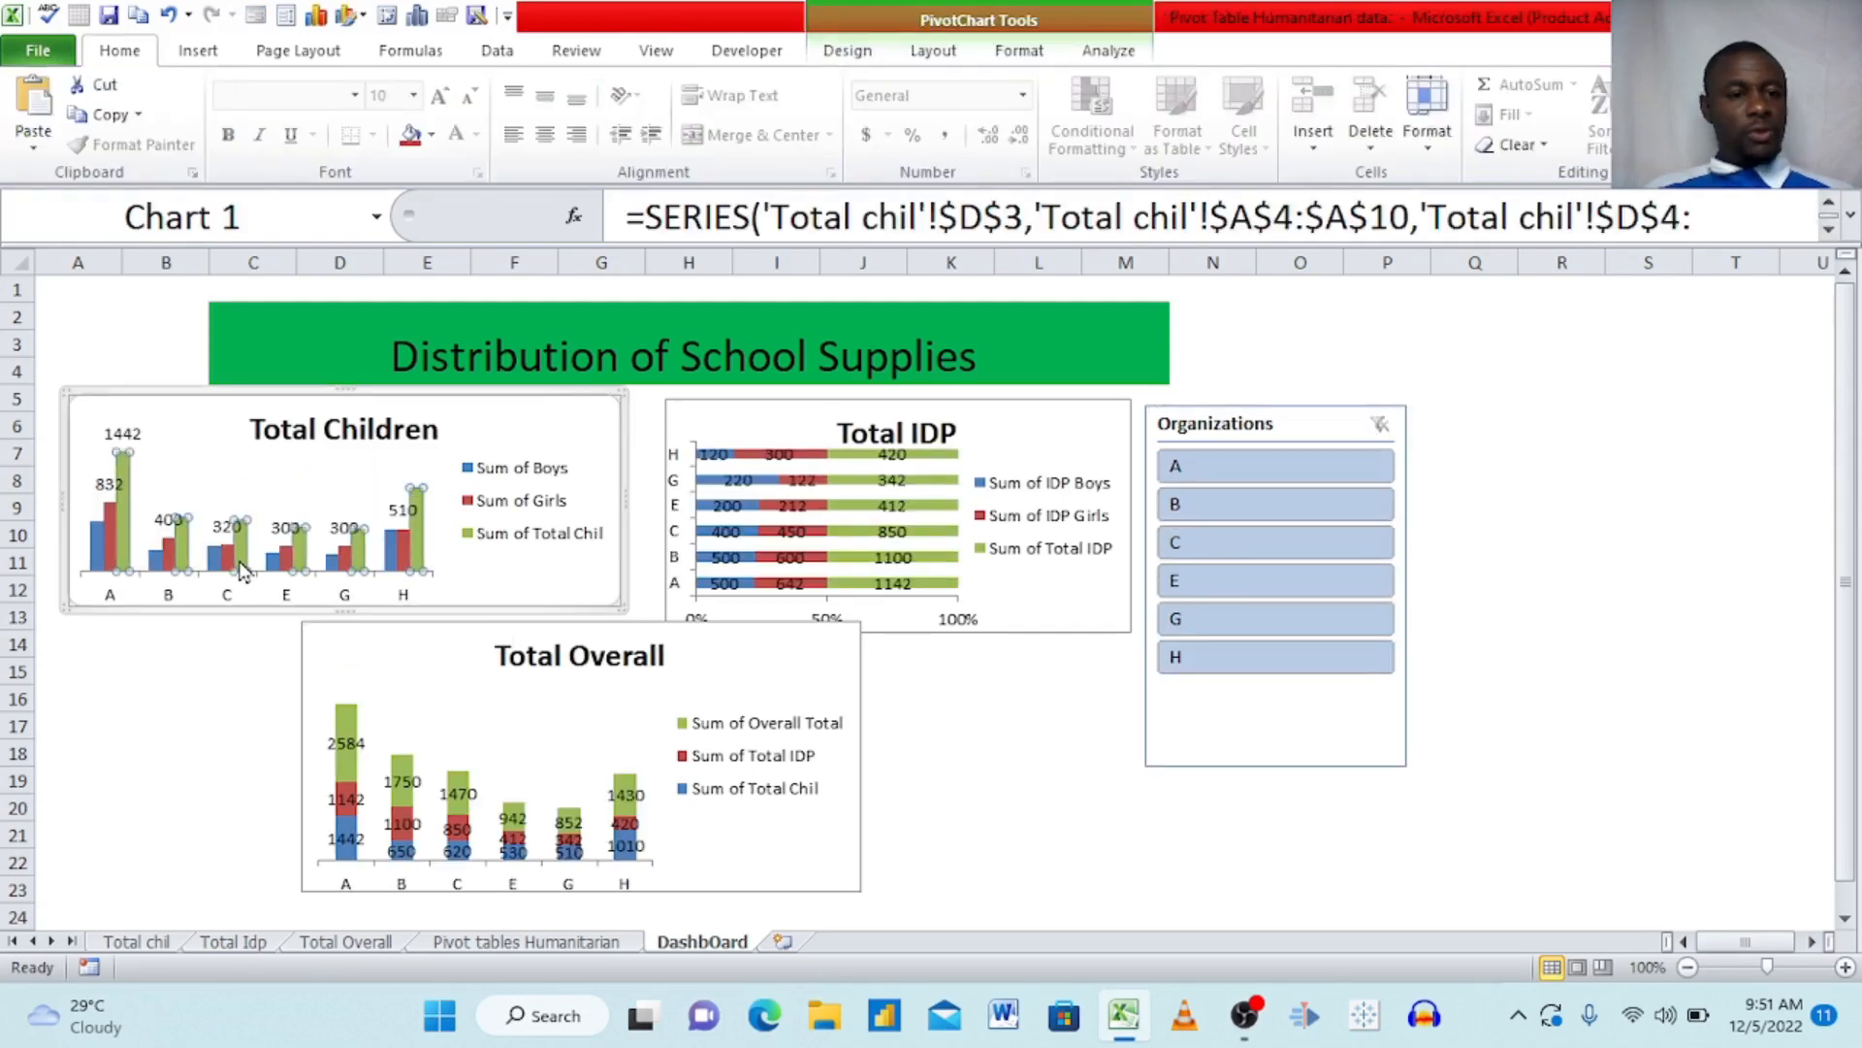
pyautogui.rightClick(242, 571)
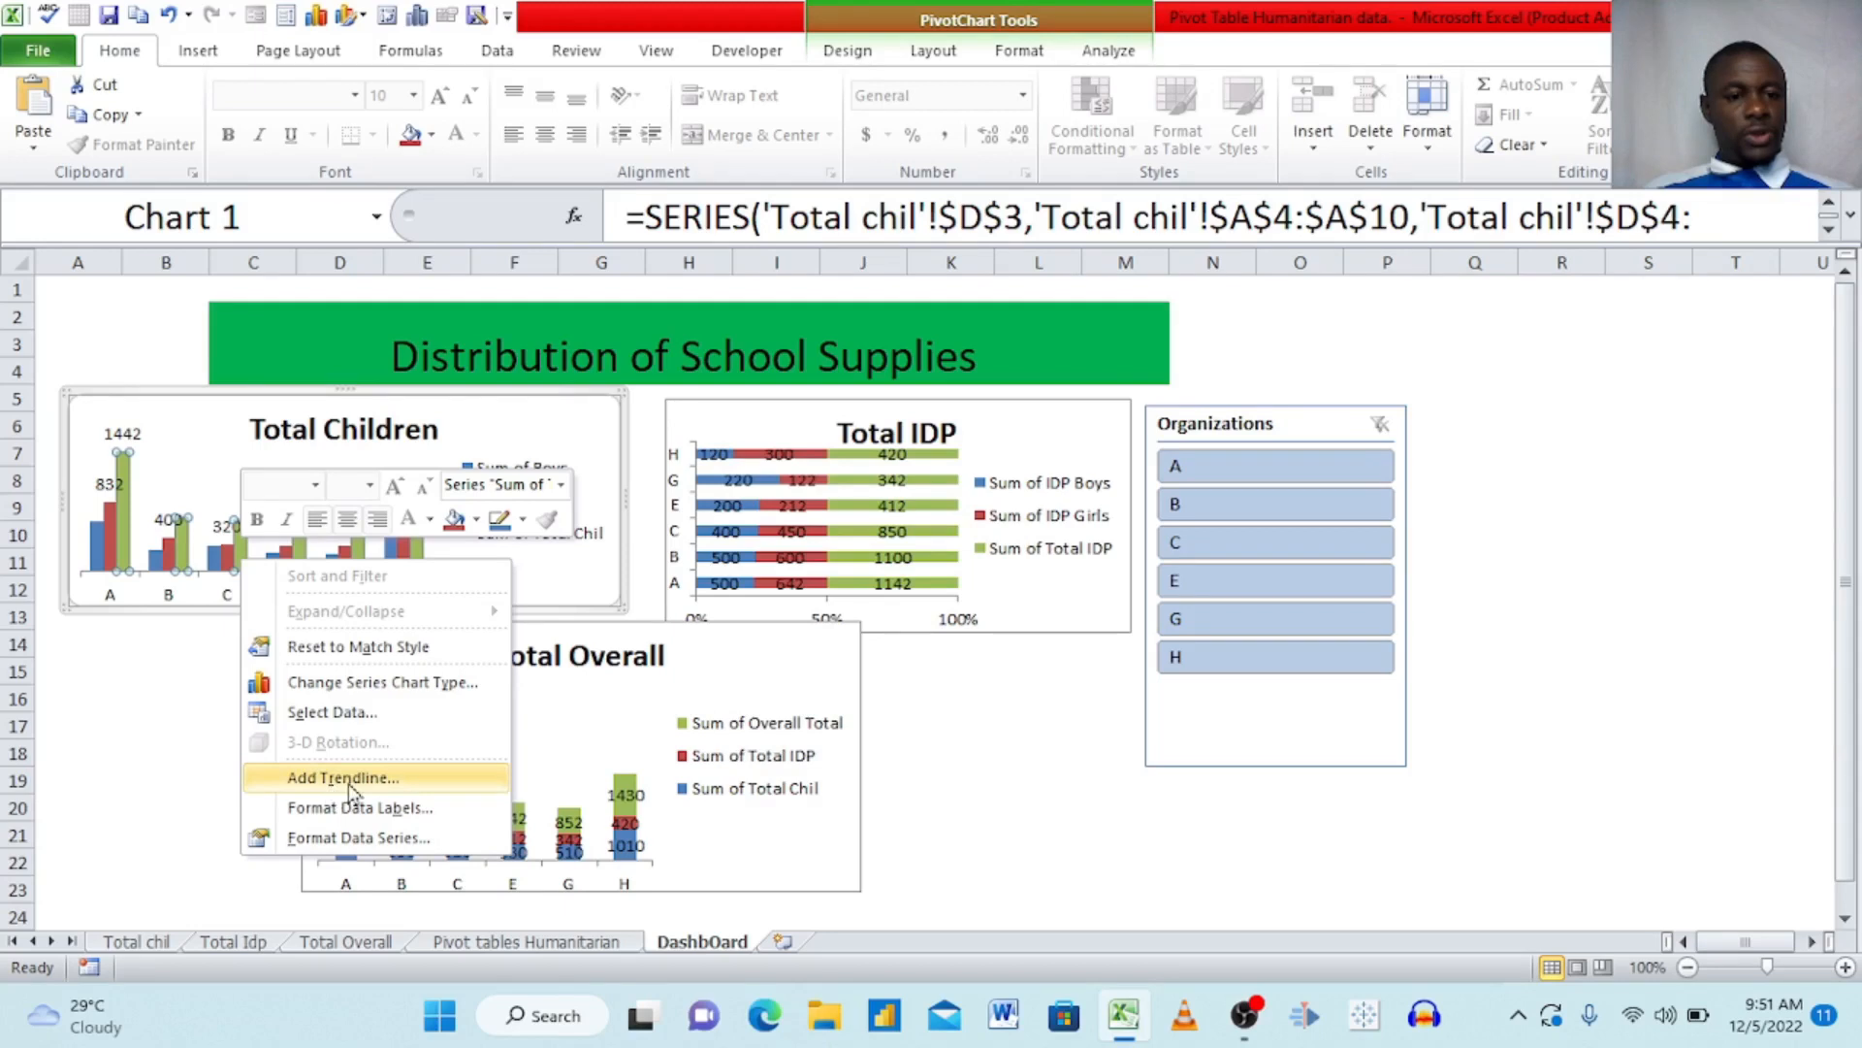
pyautogui.click(165, 714)
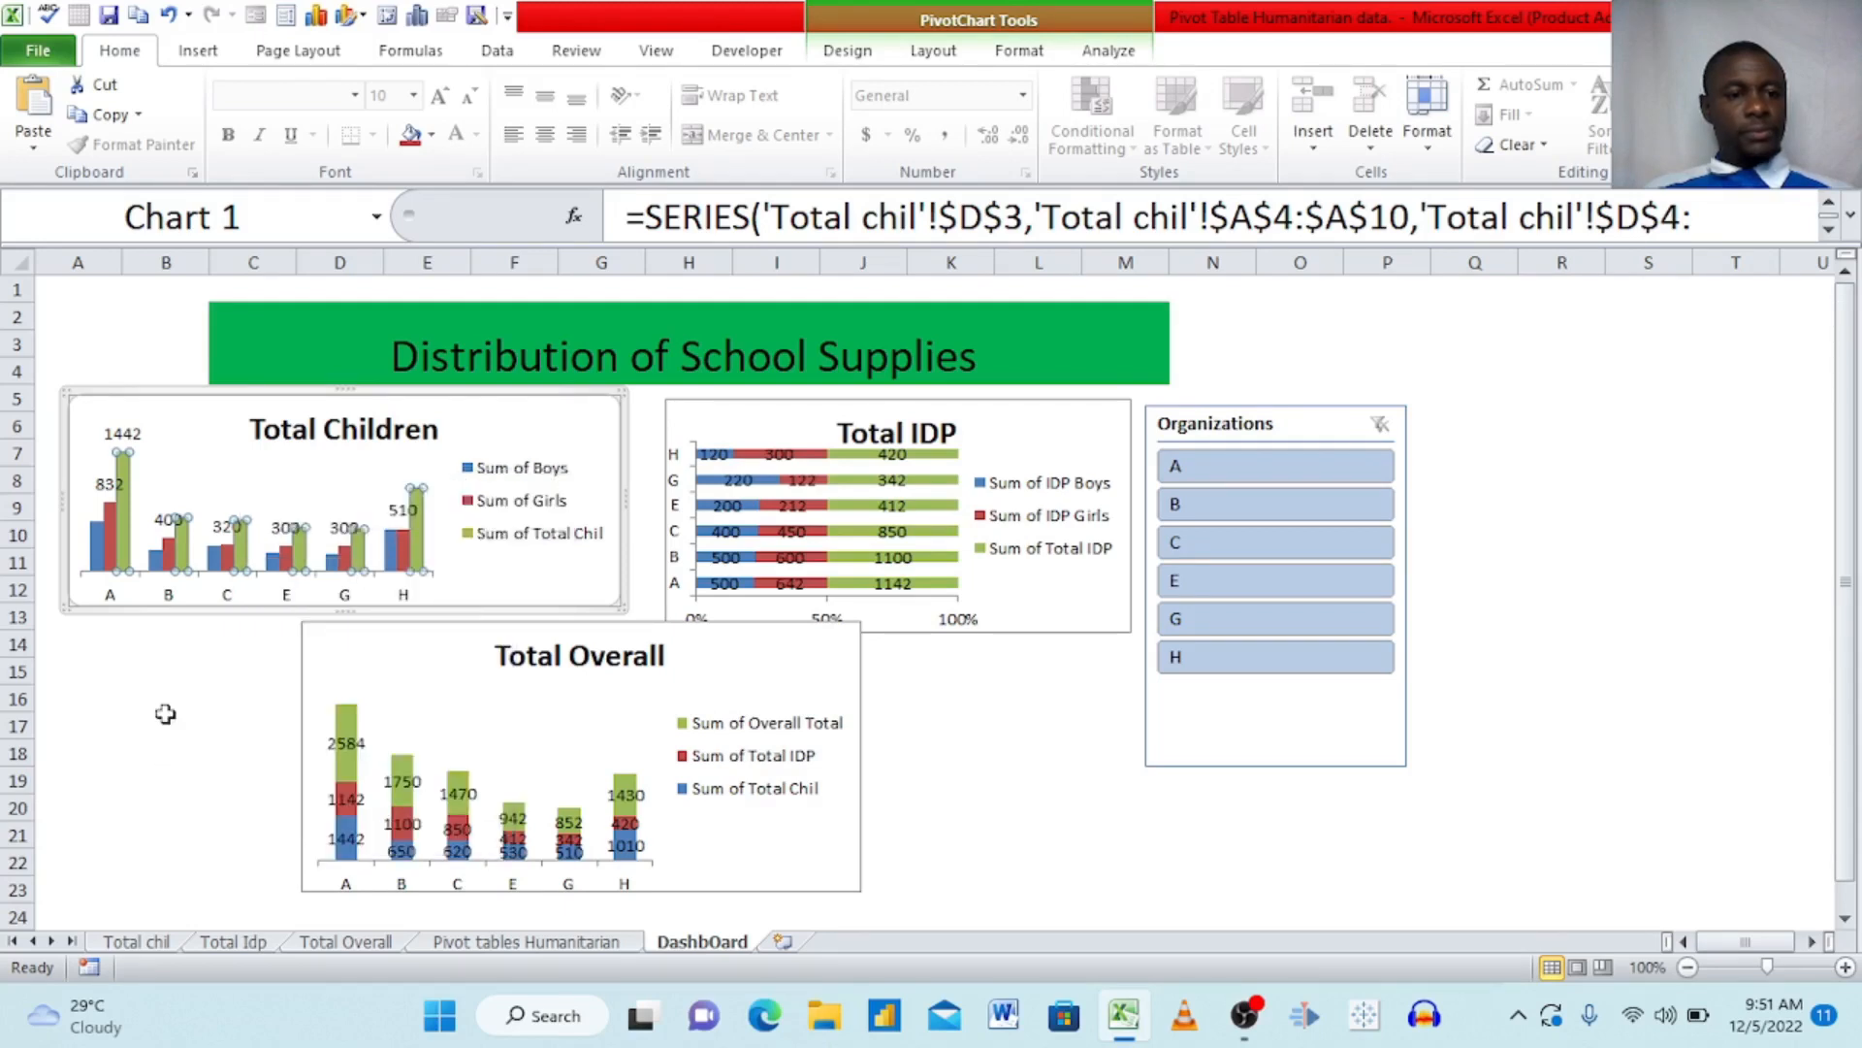
pyautogui.click(109, 535)
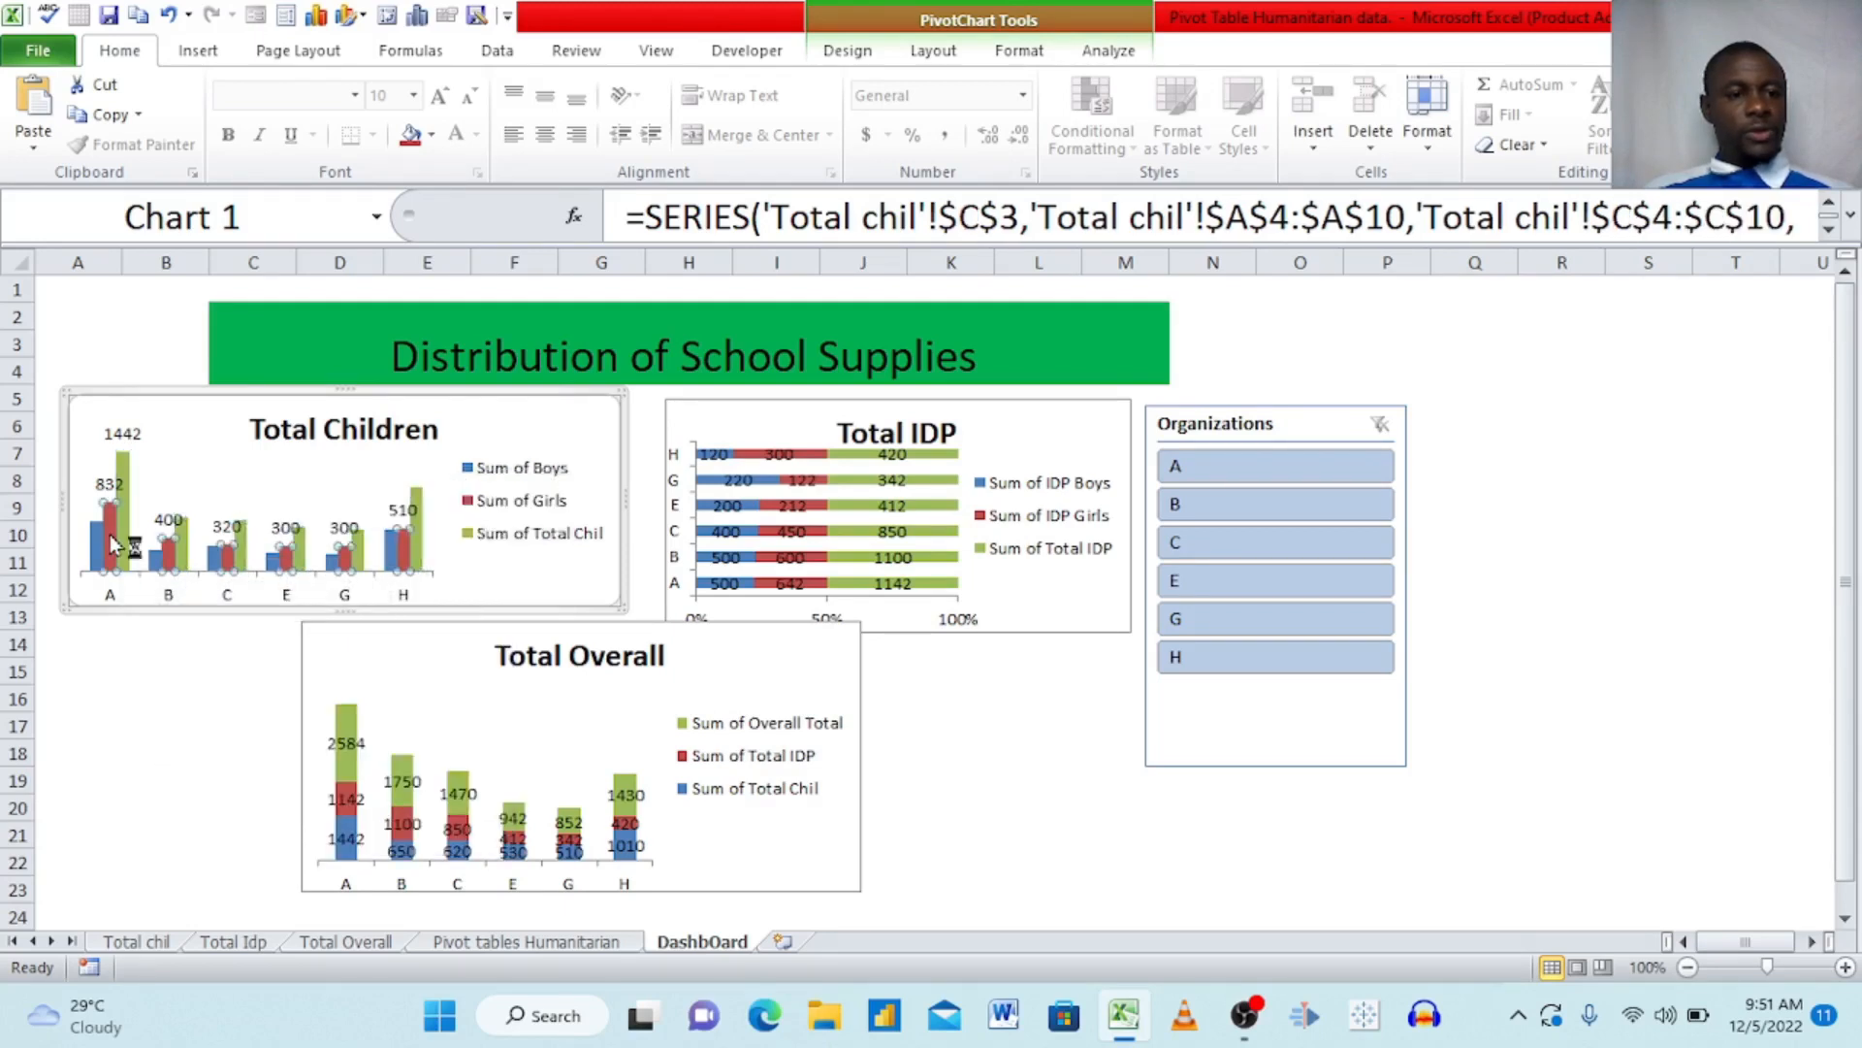
pyautogui.rightClick(110, 535)
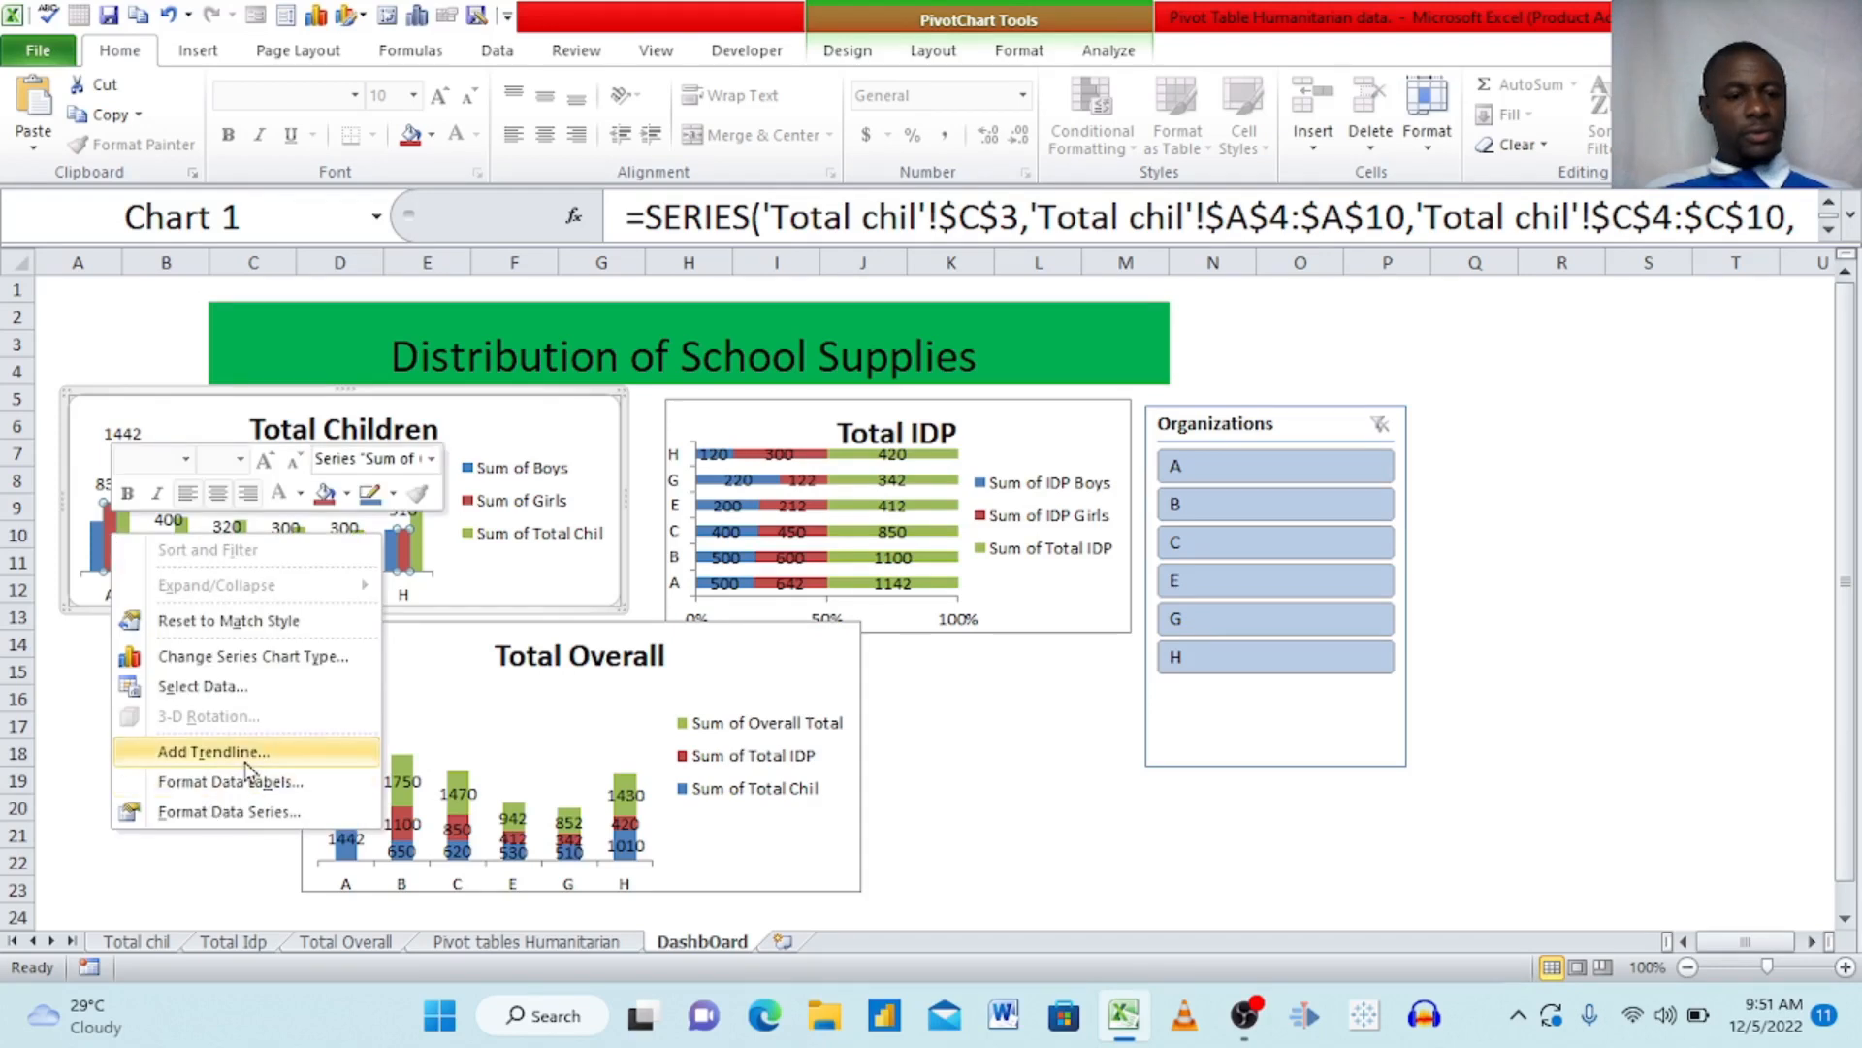
pyautogui.click(56, 744)
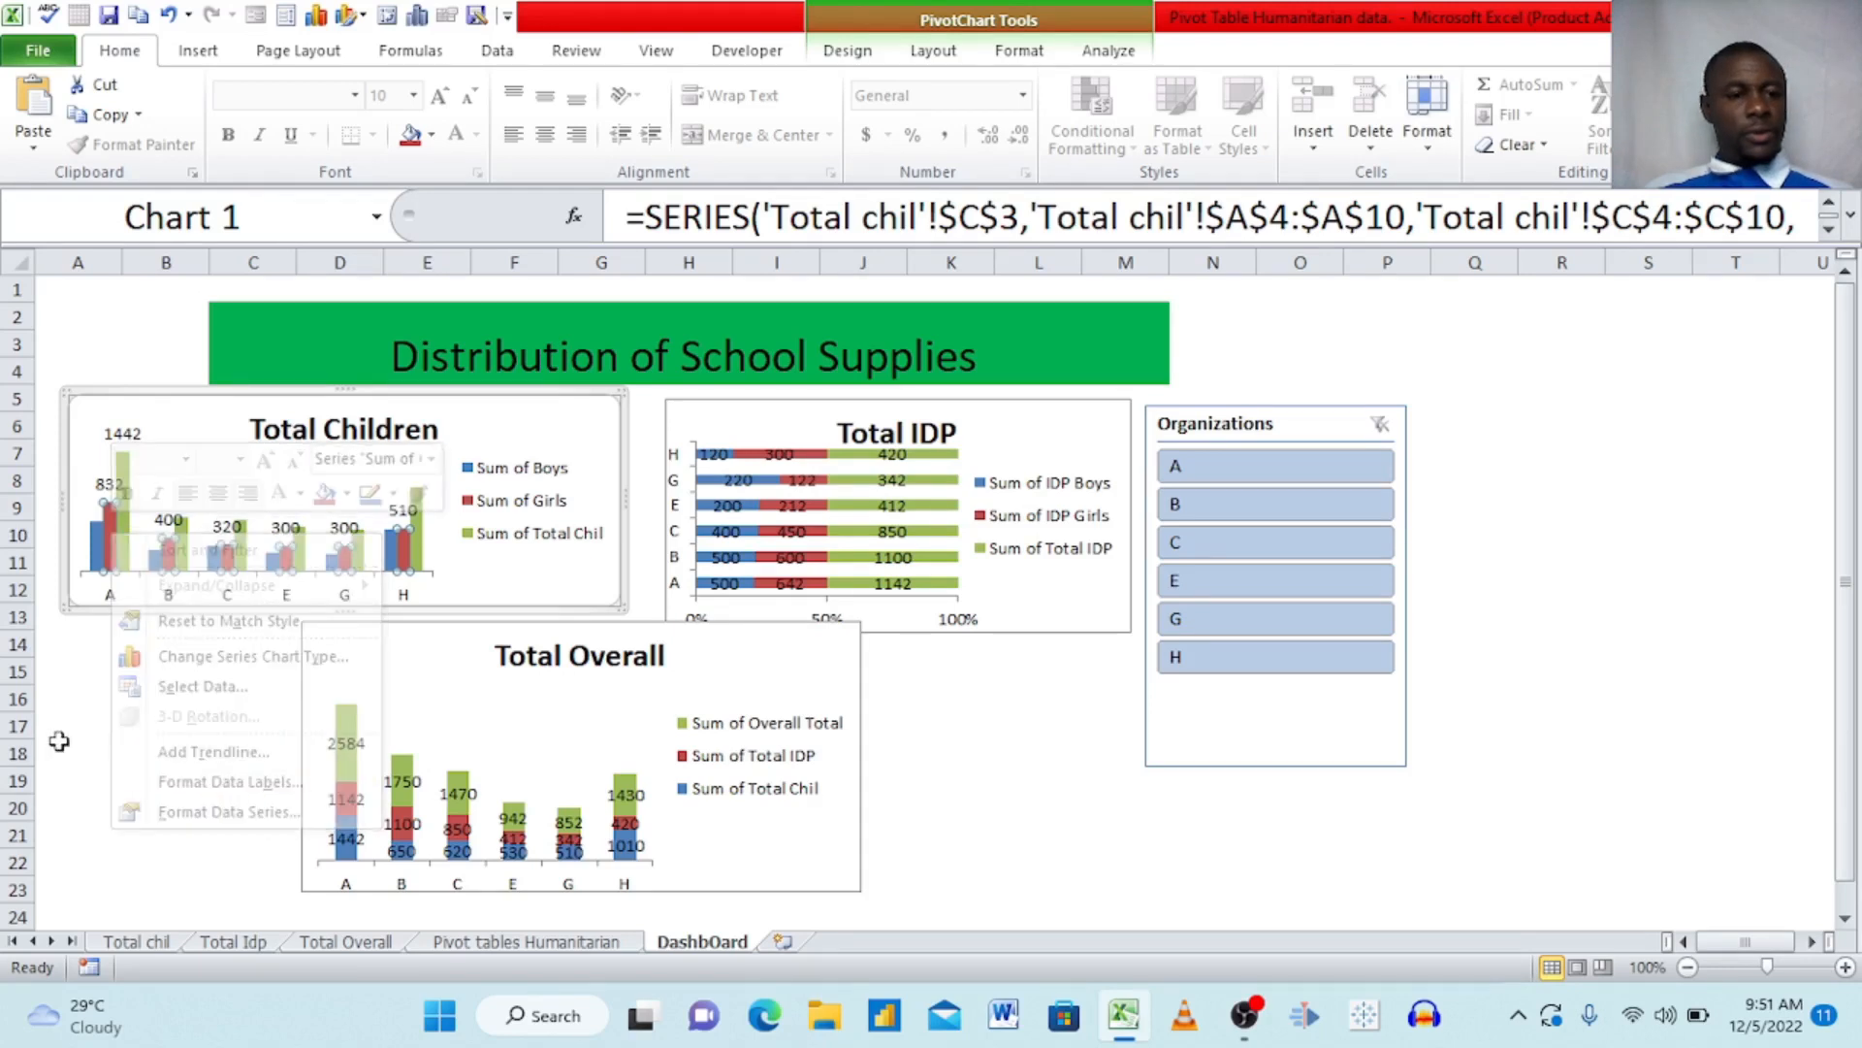
# - Add data labels to the Sum of Boys series in the Total Children chart
pyautogui.click(95, 557)
pyautogui.rightClick(94, 558)
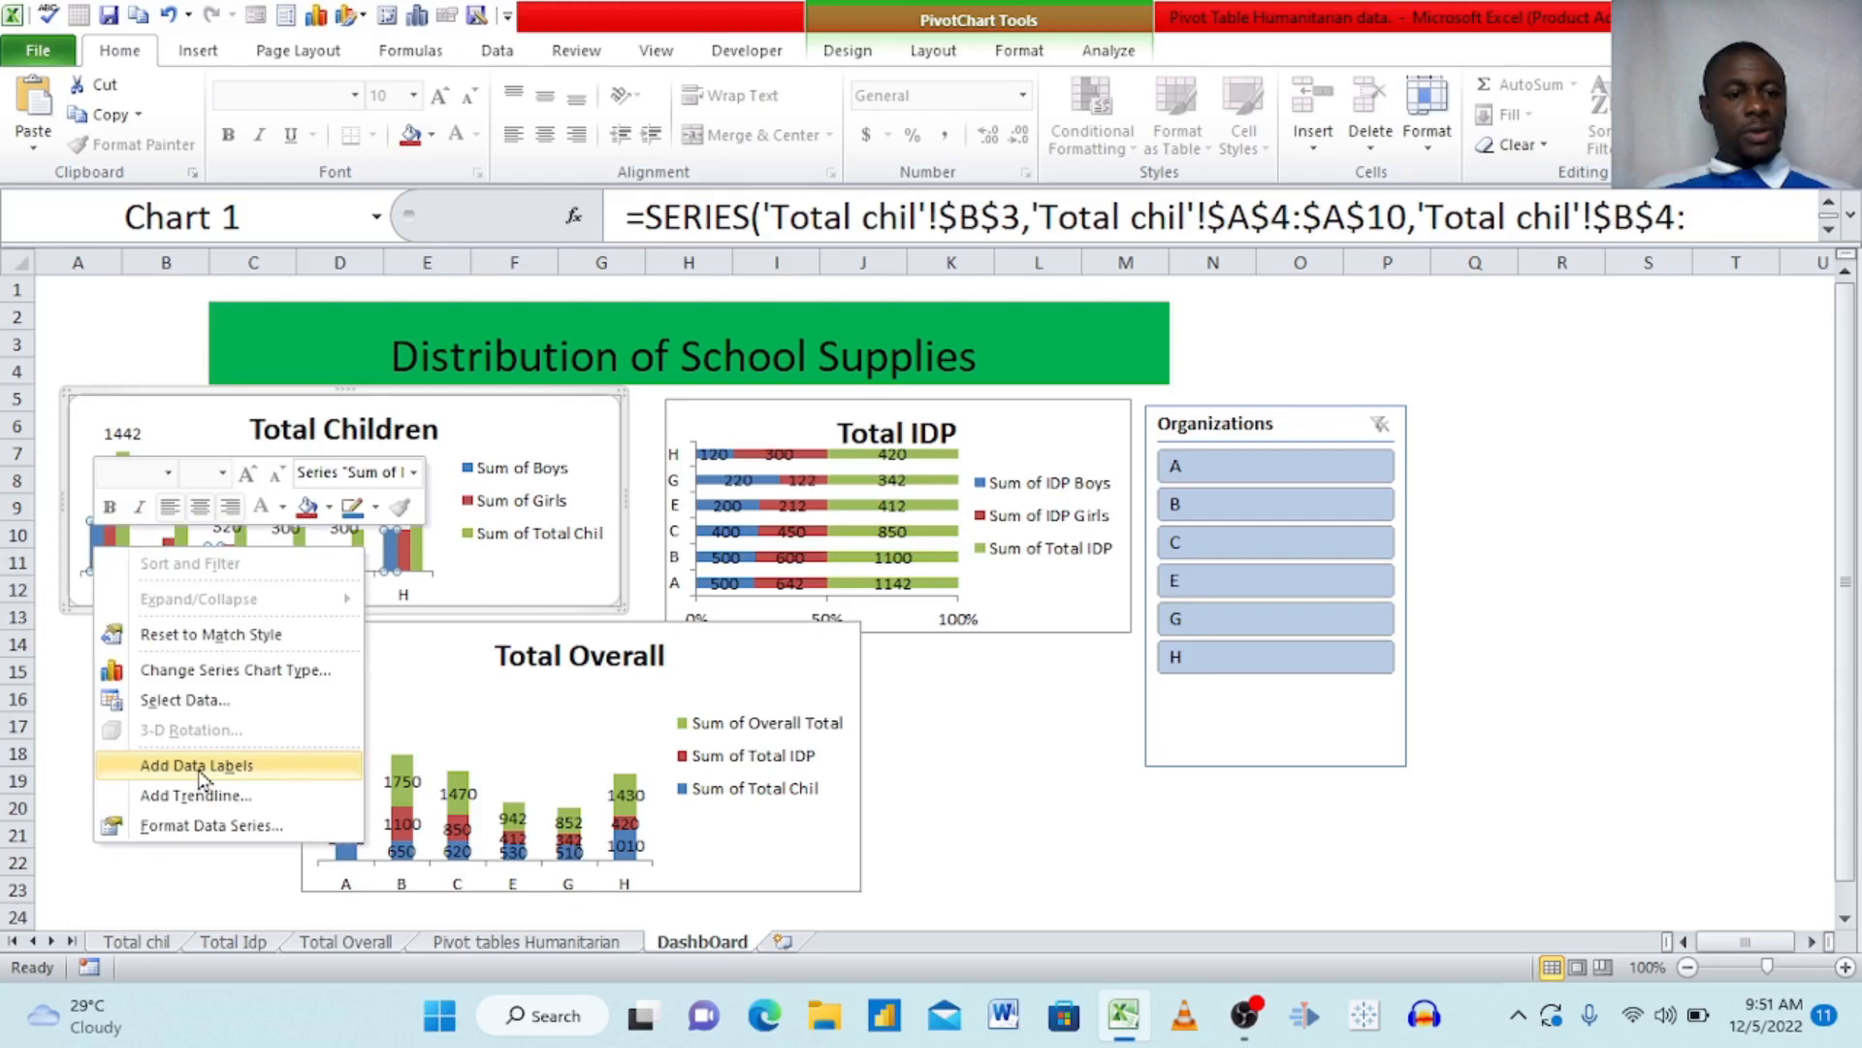
pyautogui.click(211, 765)
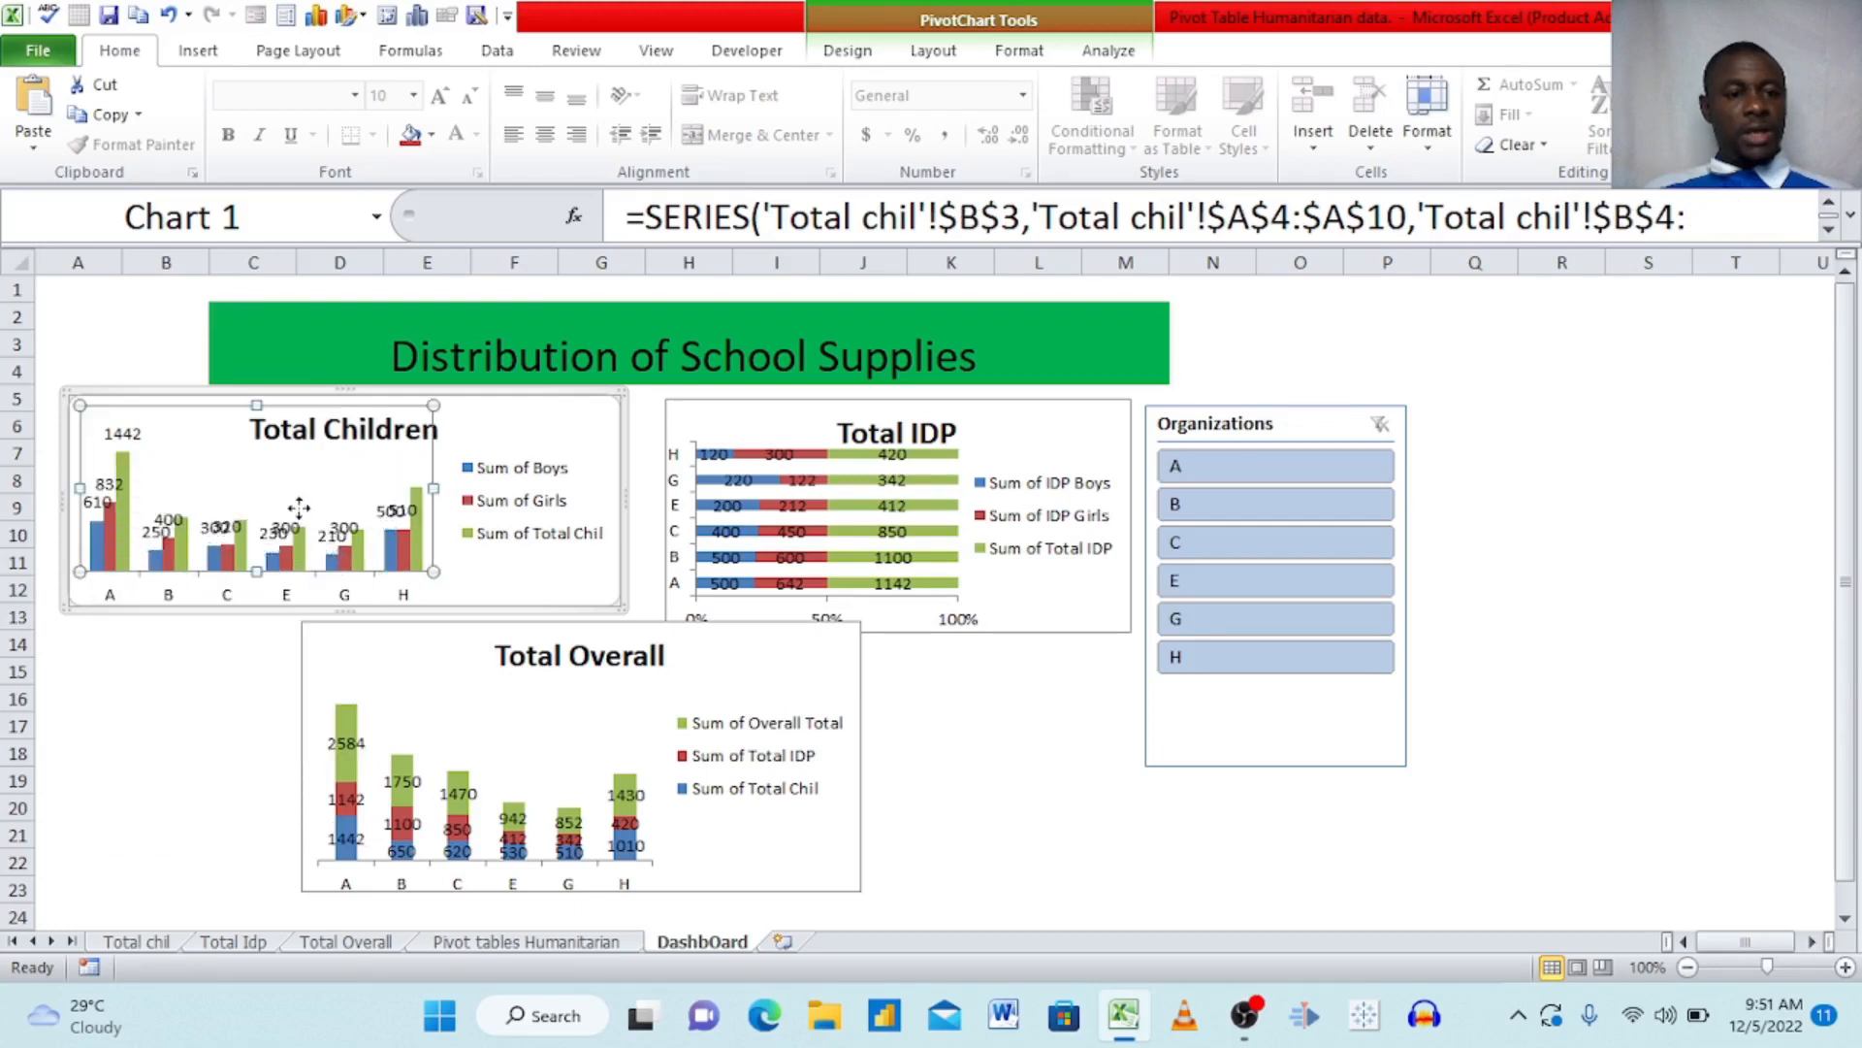
# - Check the labelled charts by filtering the Organizations slicer on B, C and E in turn
pyautogui.click(1239, 506)
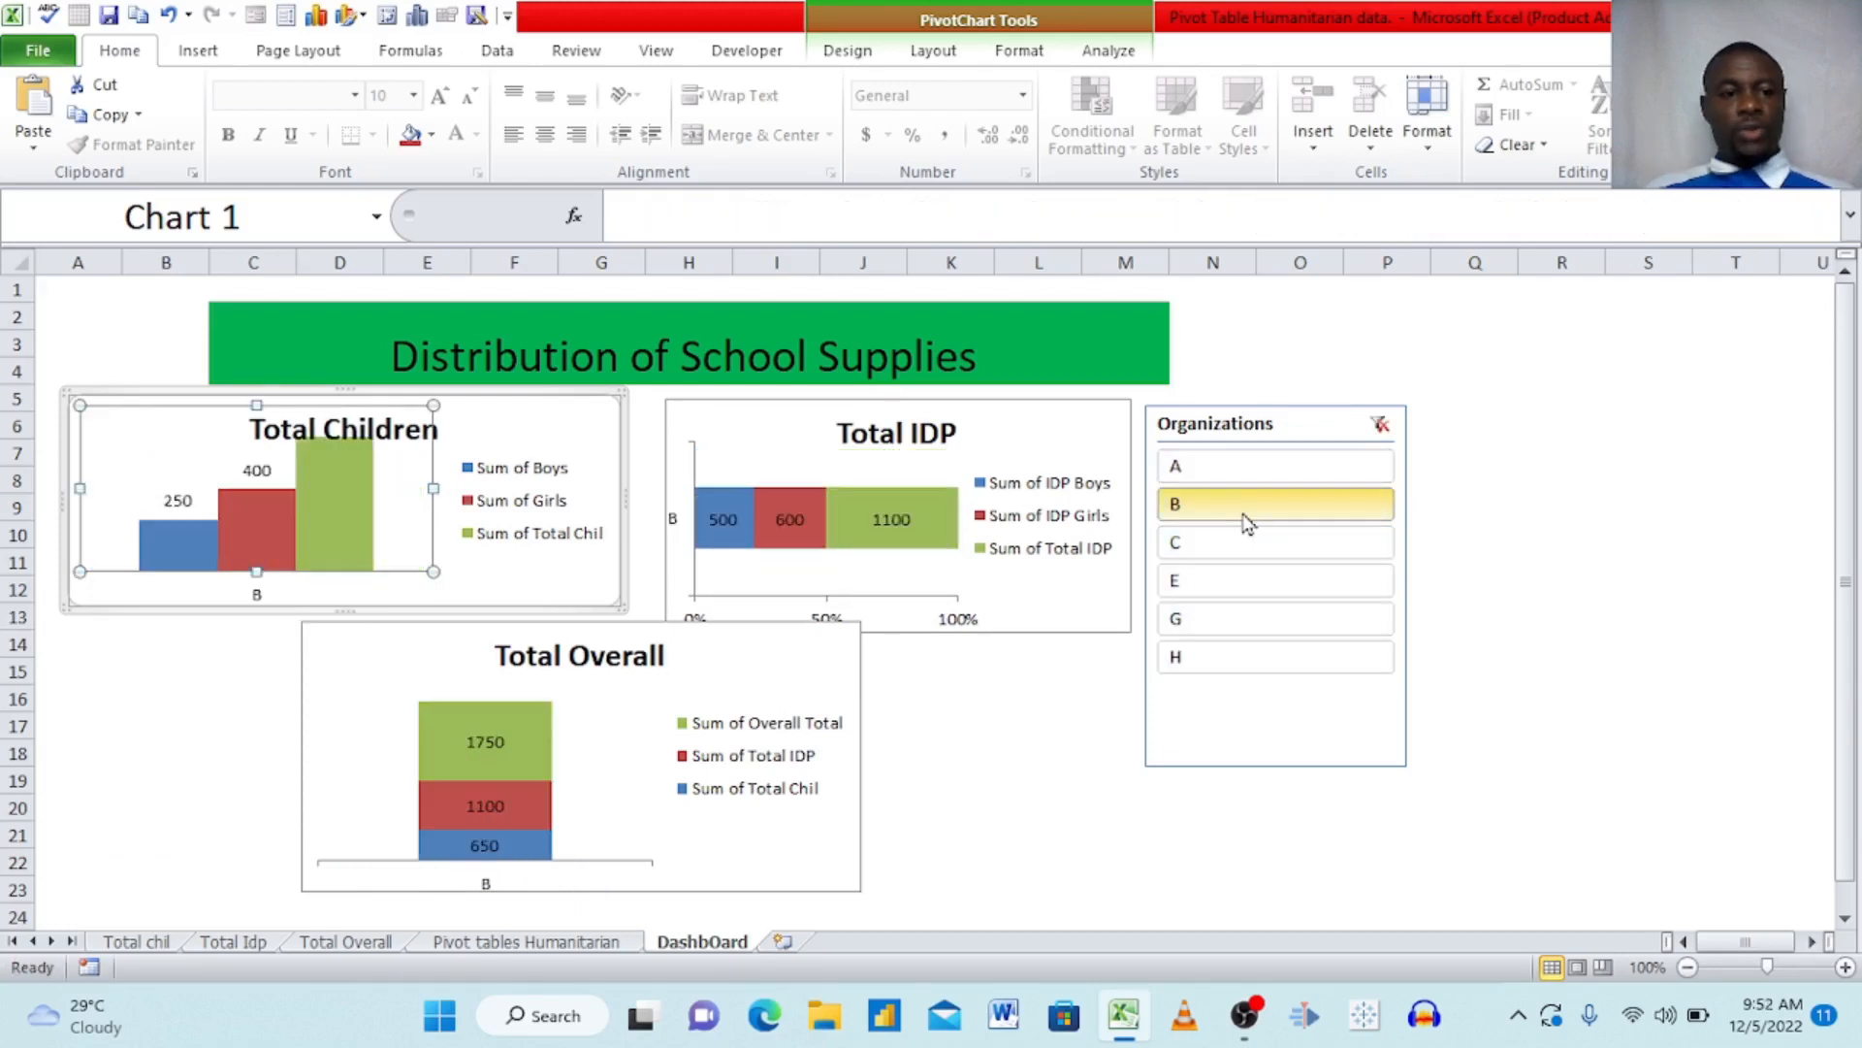
pyautogui.click(1254, 568)
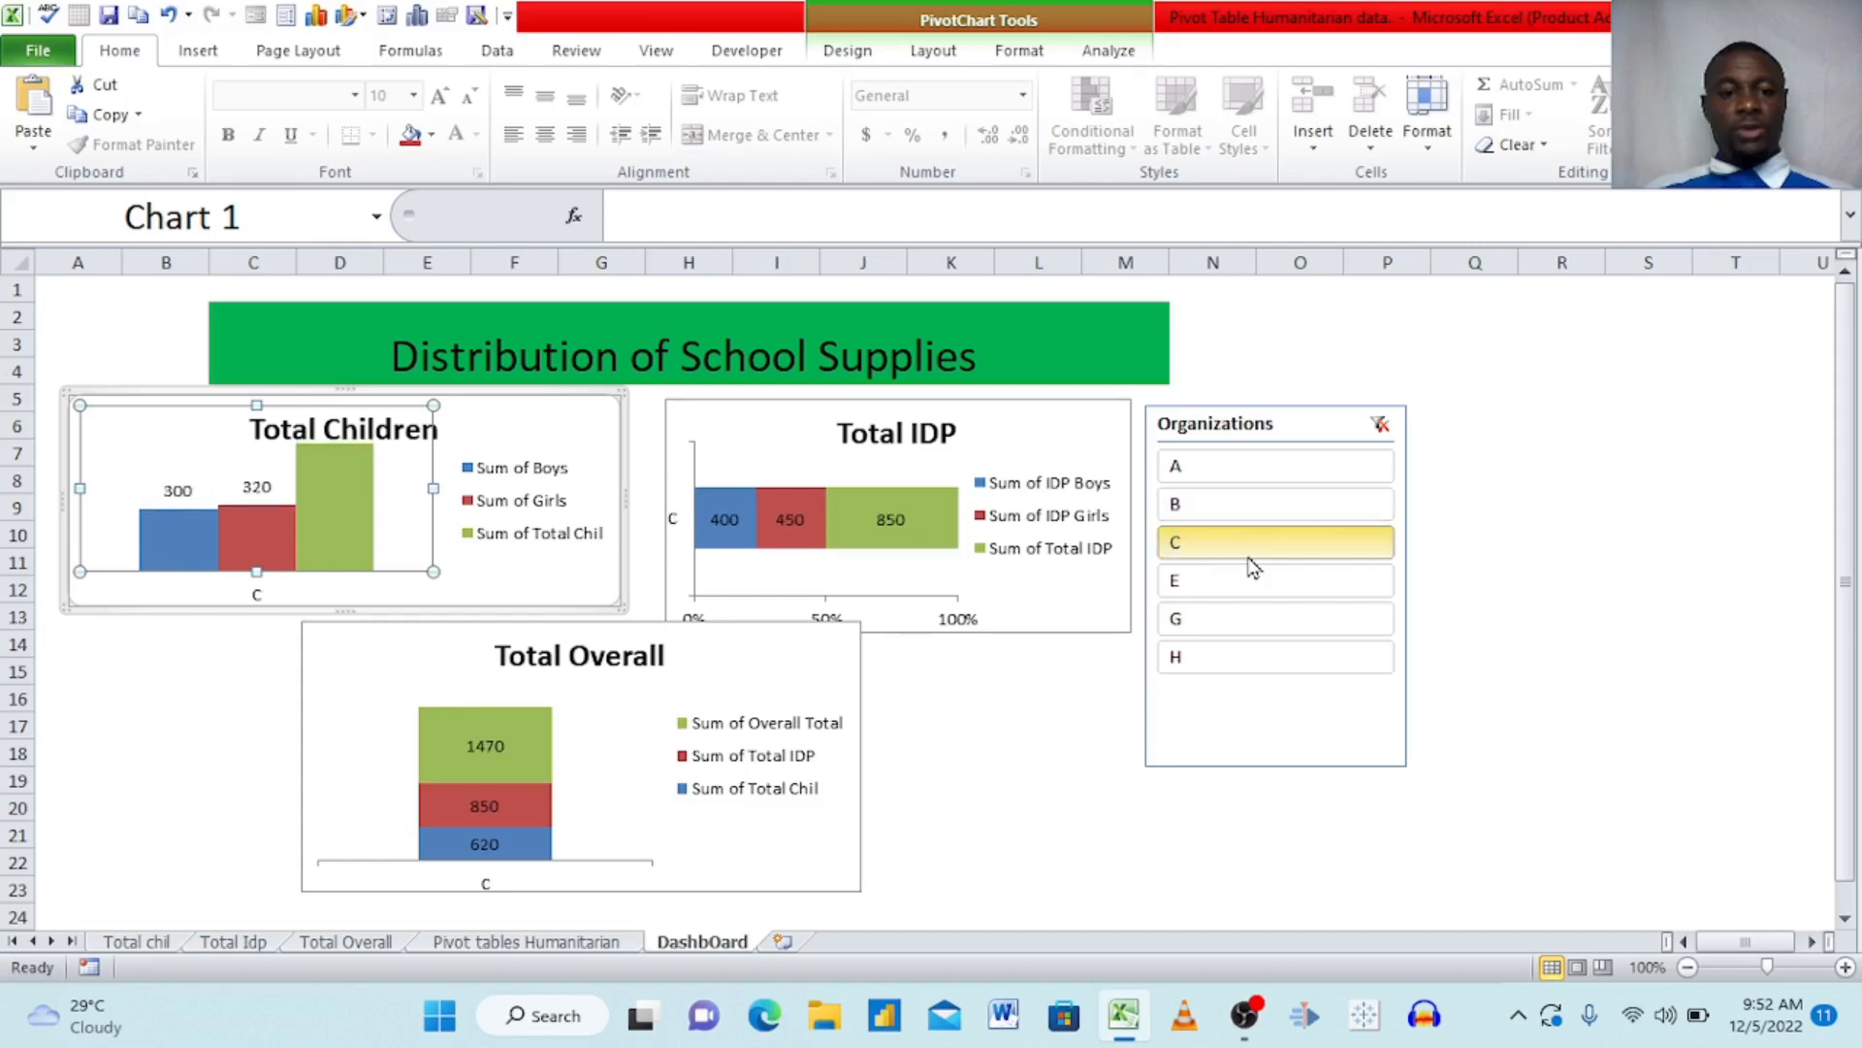
pyautogui.click(1209, 587)
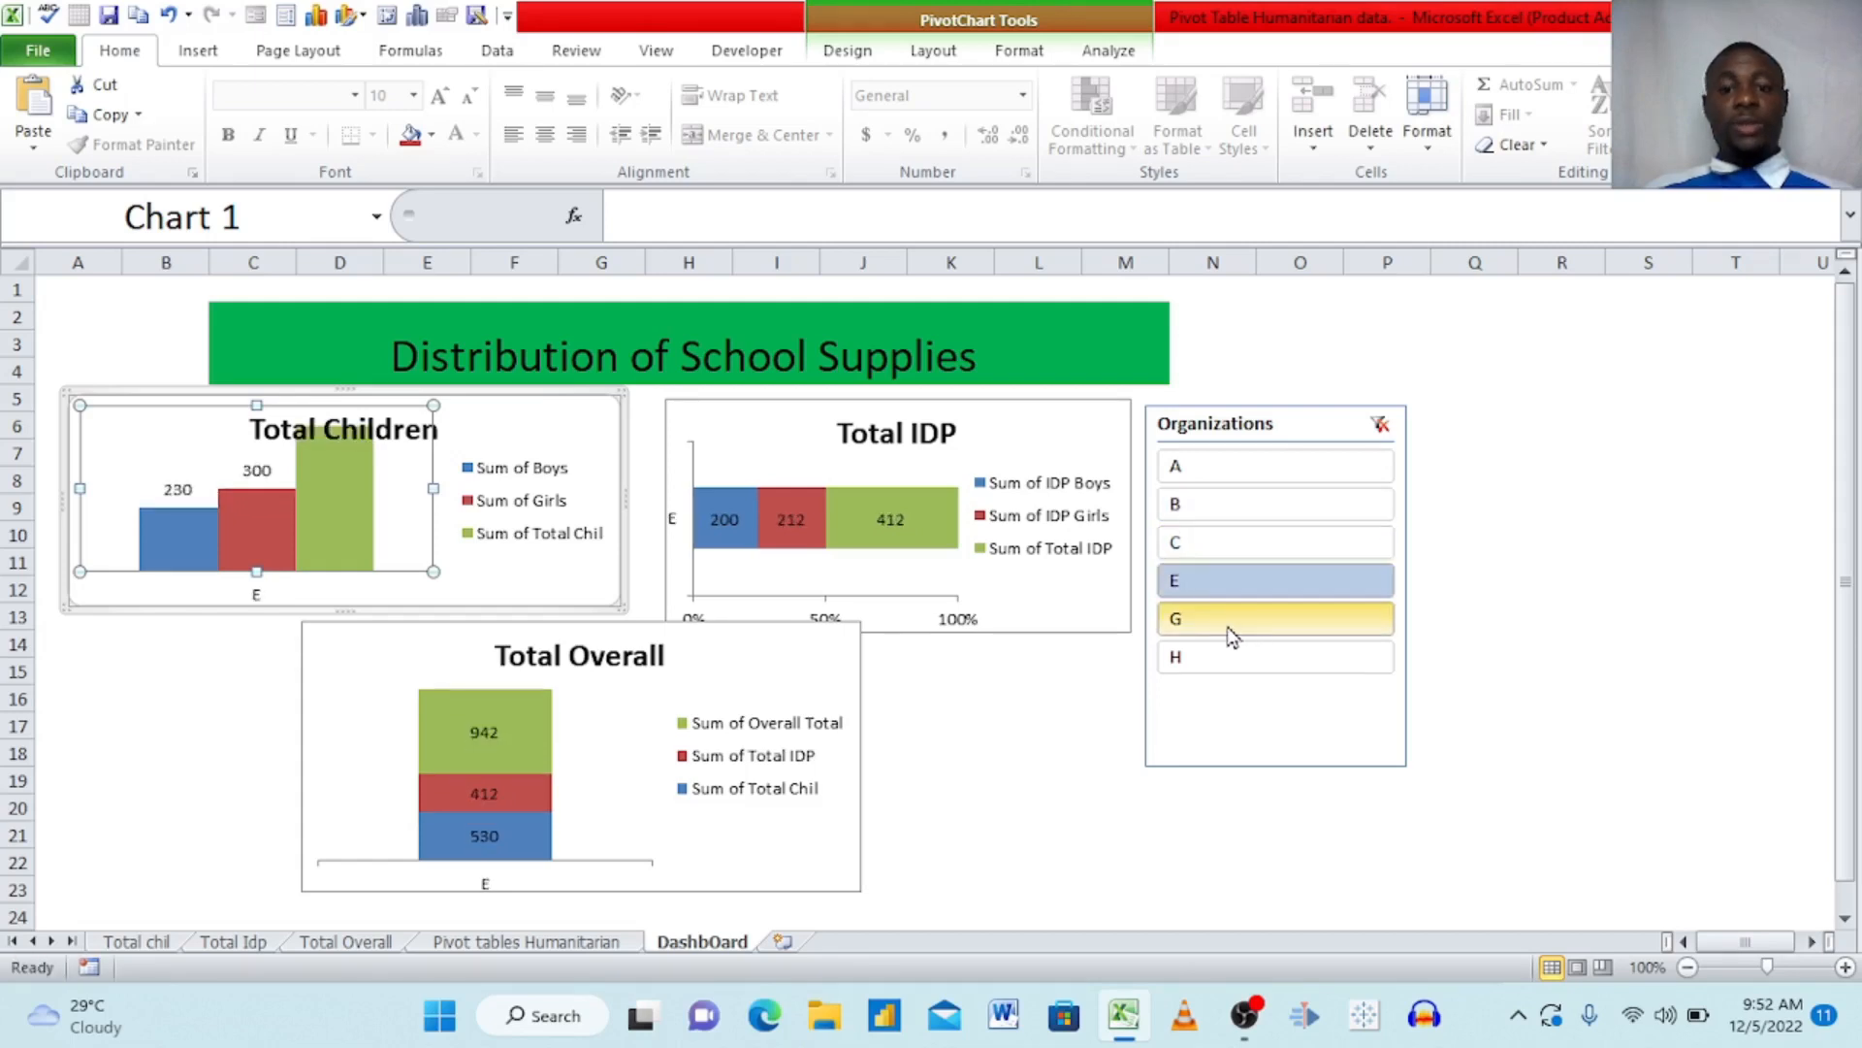